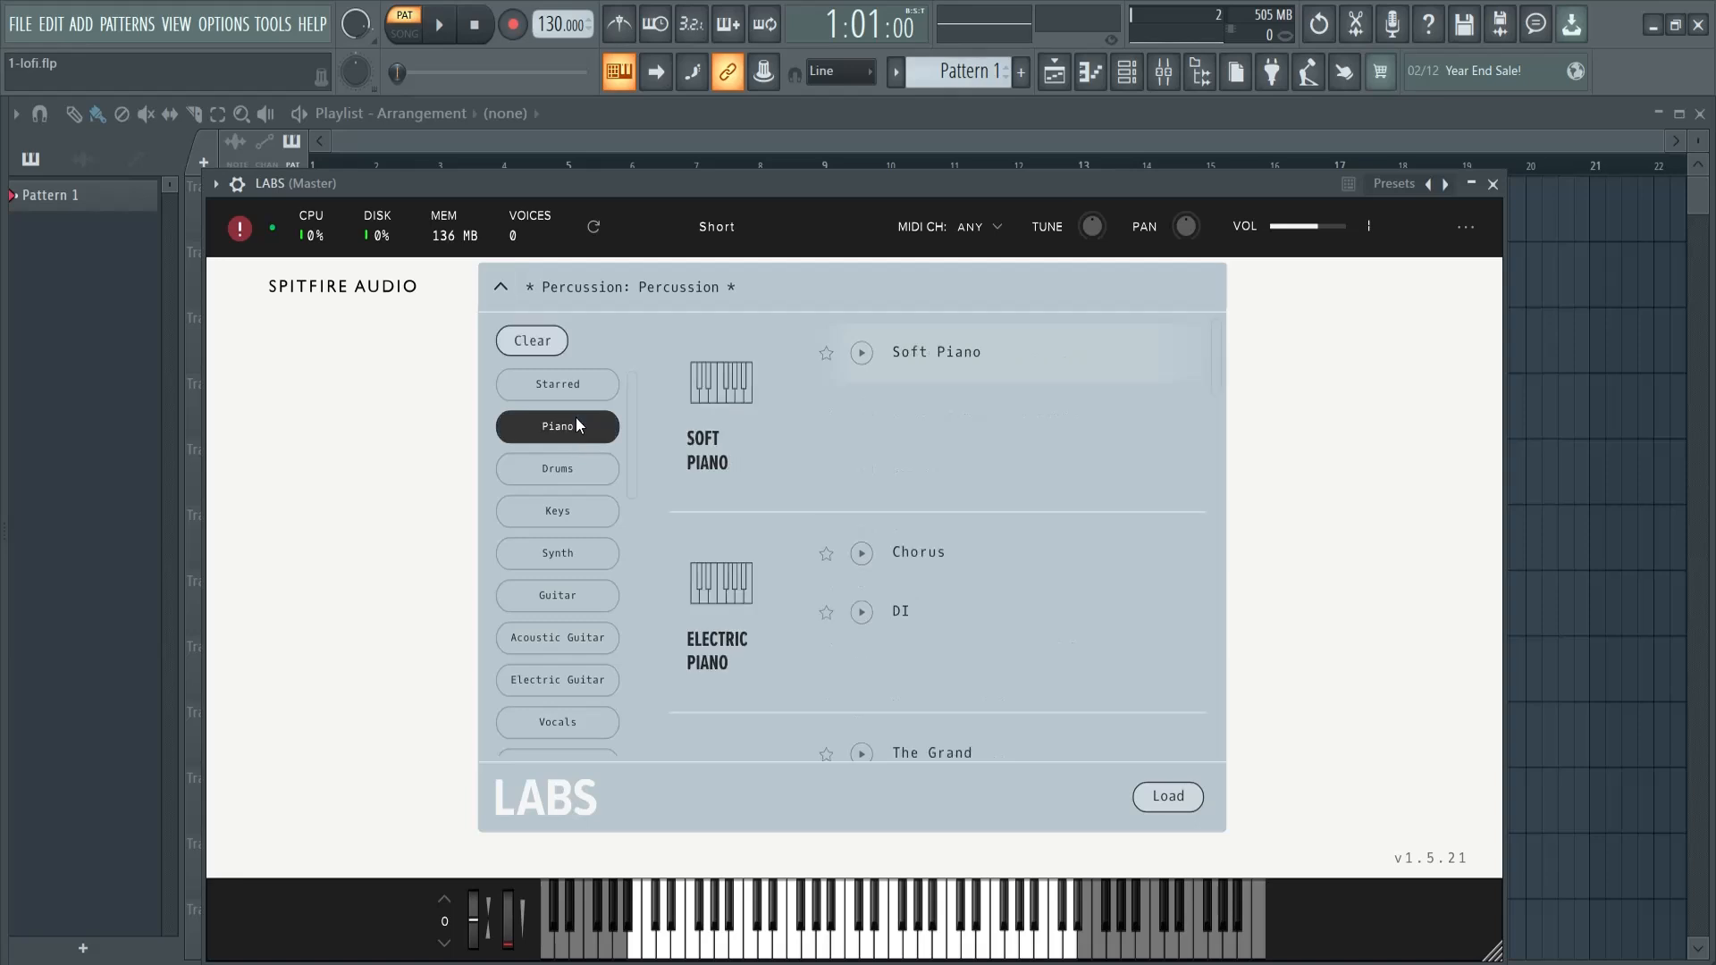
Step: Load the Soft Piano preset in LABS, dismiss the error message, and close the plugin window
double_click(921, 354)
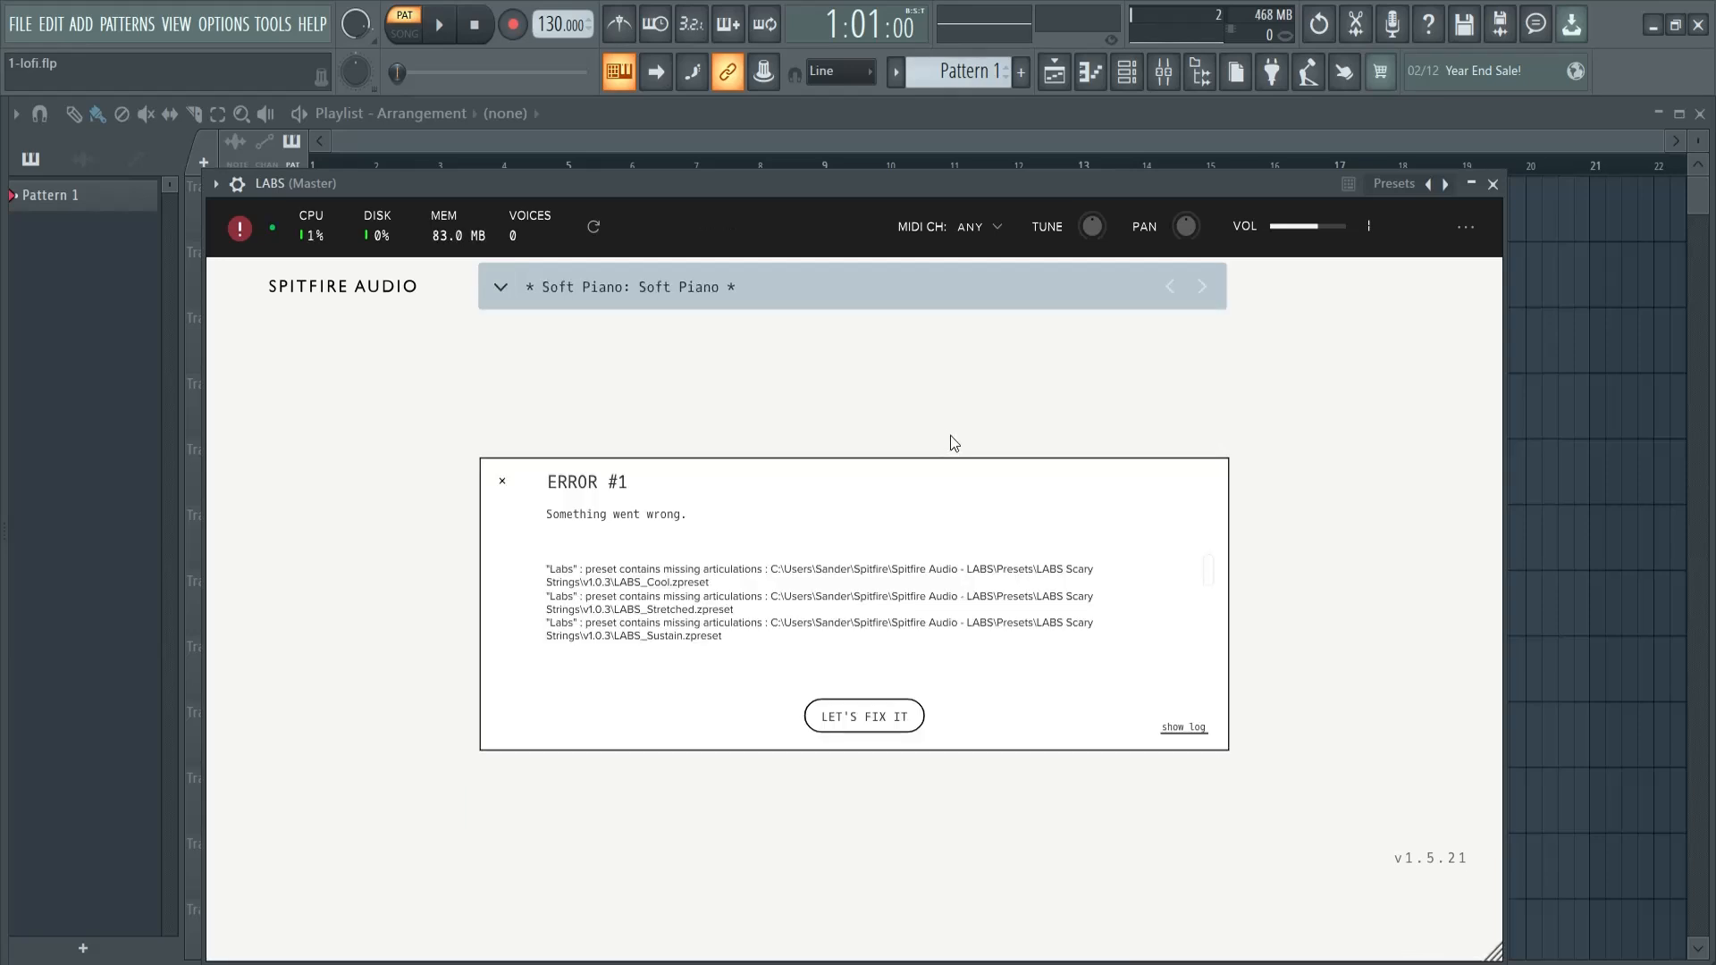
left_click(1164, 398)
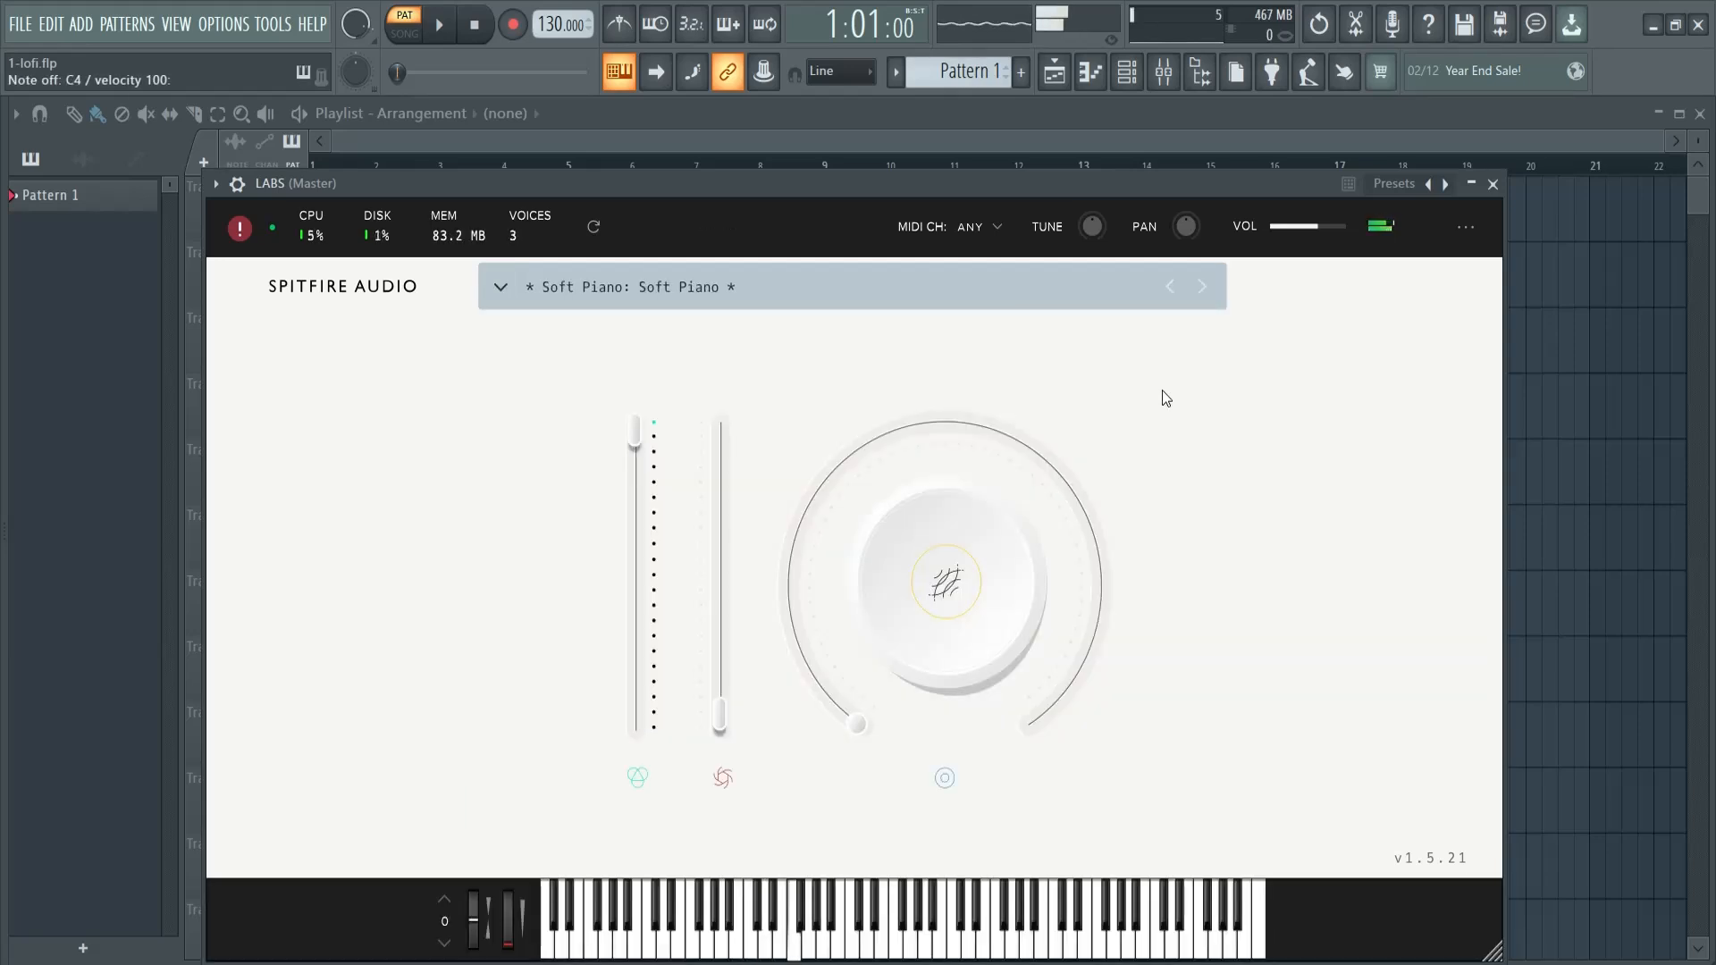
left_click(1492, 183)
Step: Show the channel rack, open the LABS channel's piano roll, and close the rack
key("F6")
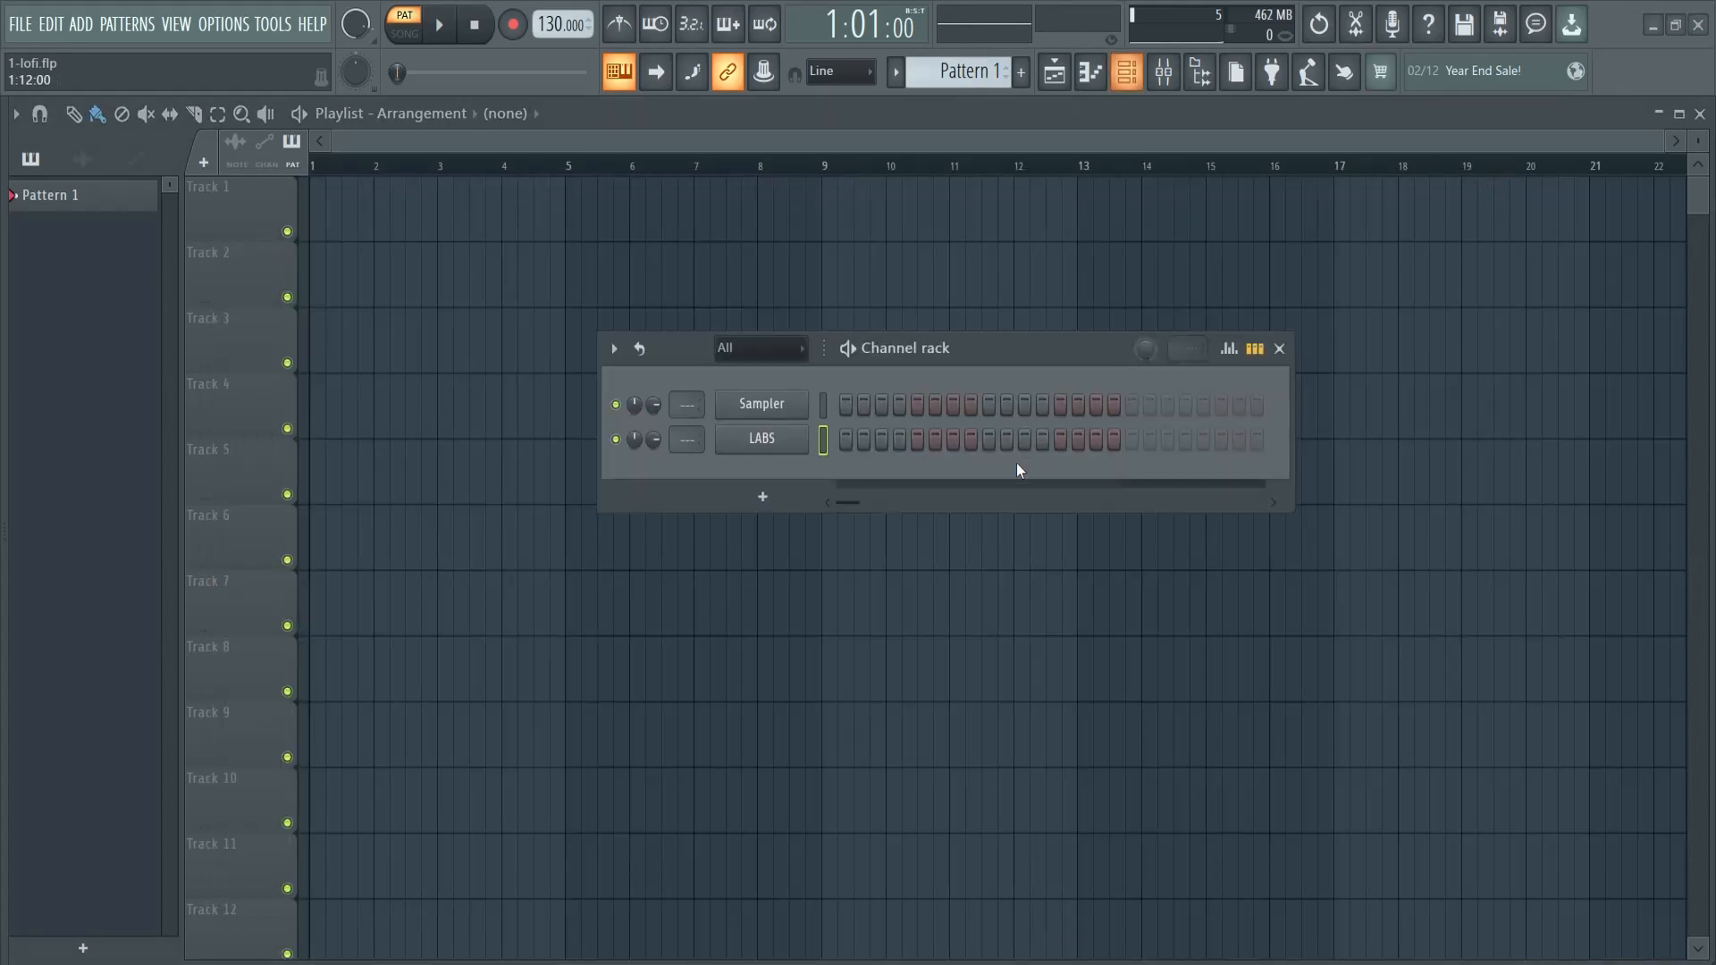
left_click(618, 350)
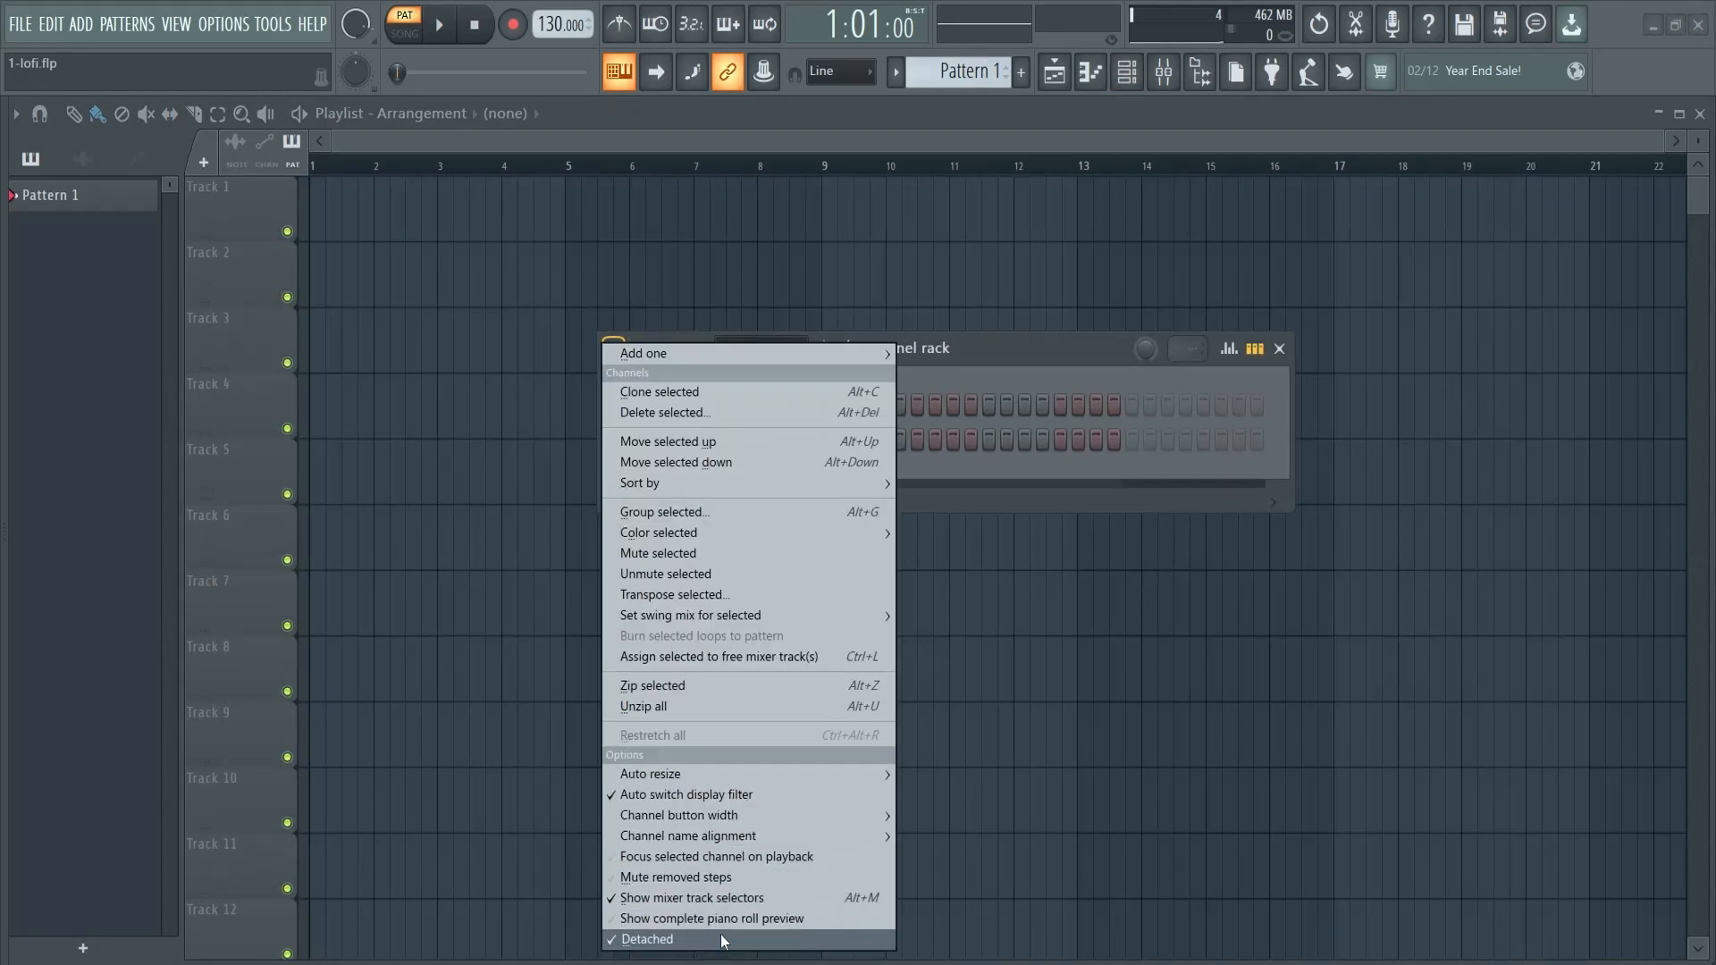
left_click(1076, 347)
right_click(805, 433)
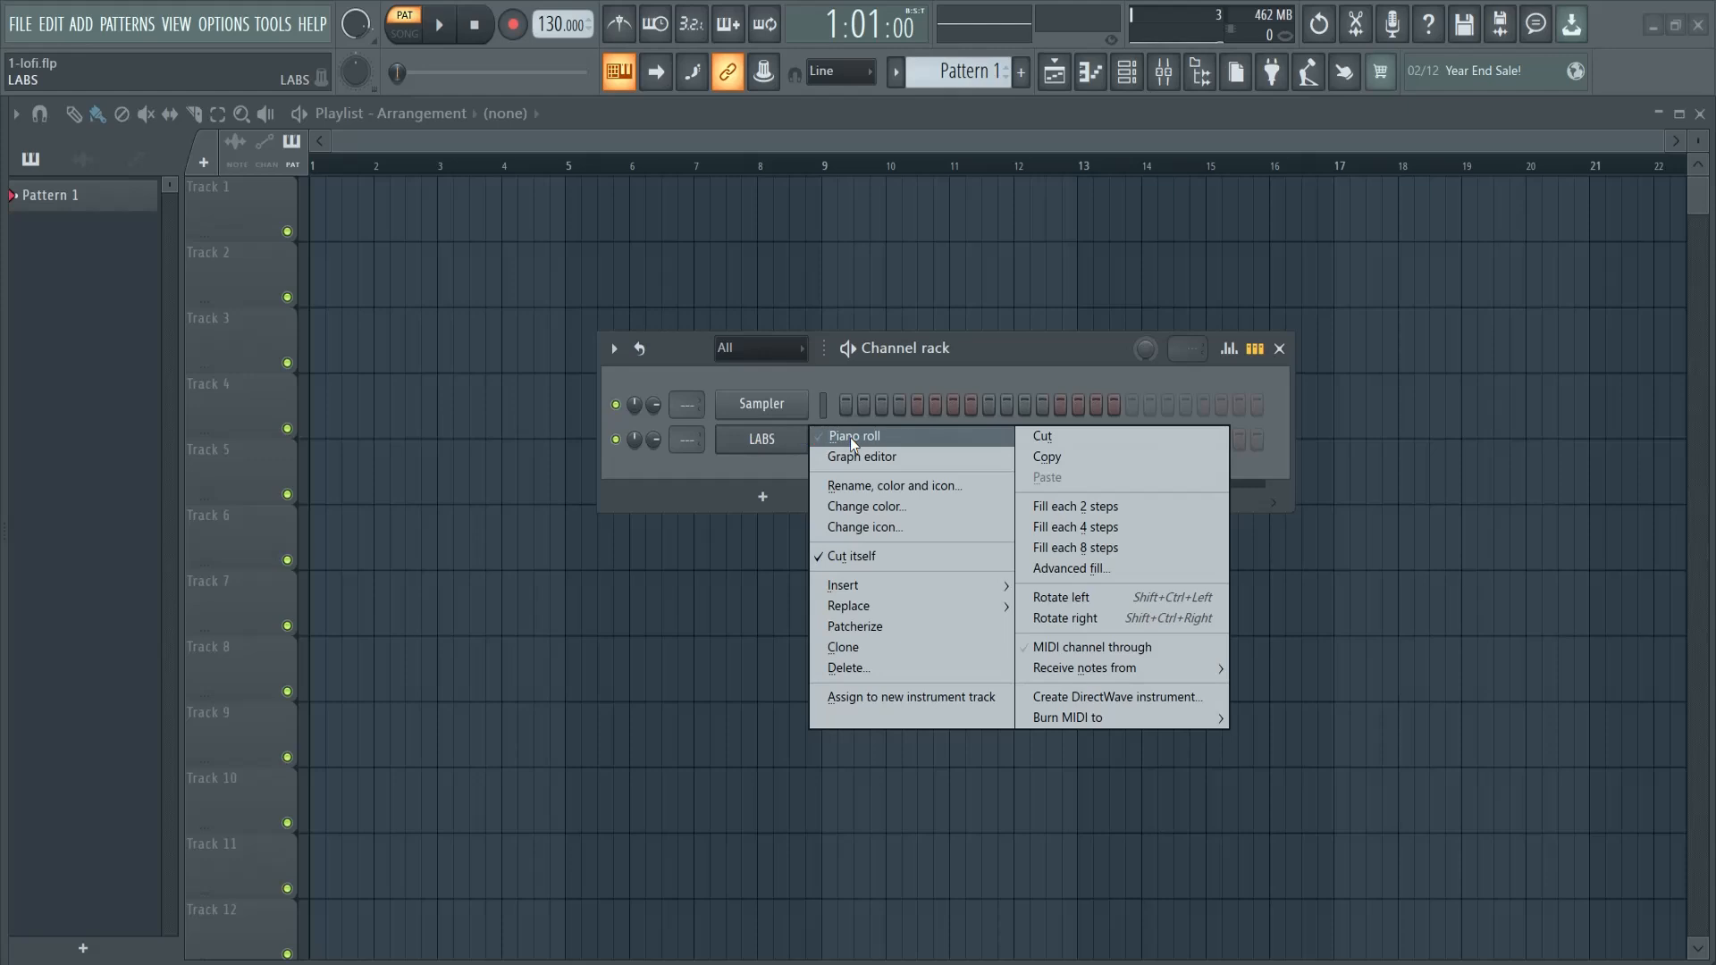
left_click(850, 437)
left_click(1279, 350)
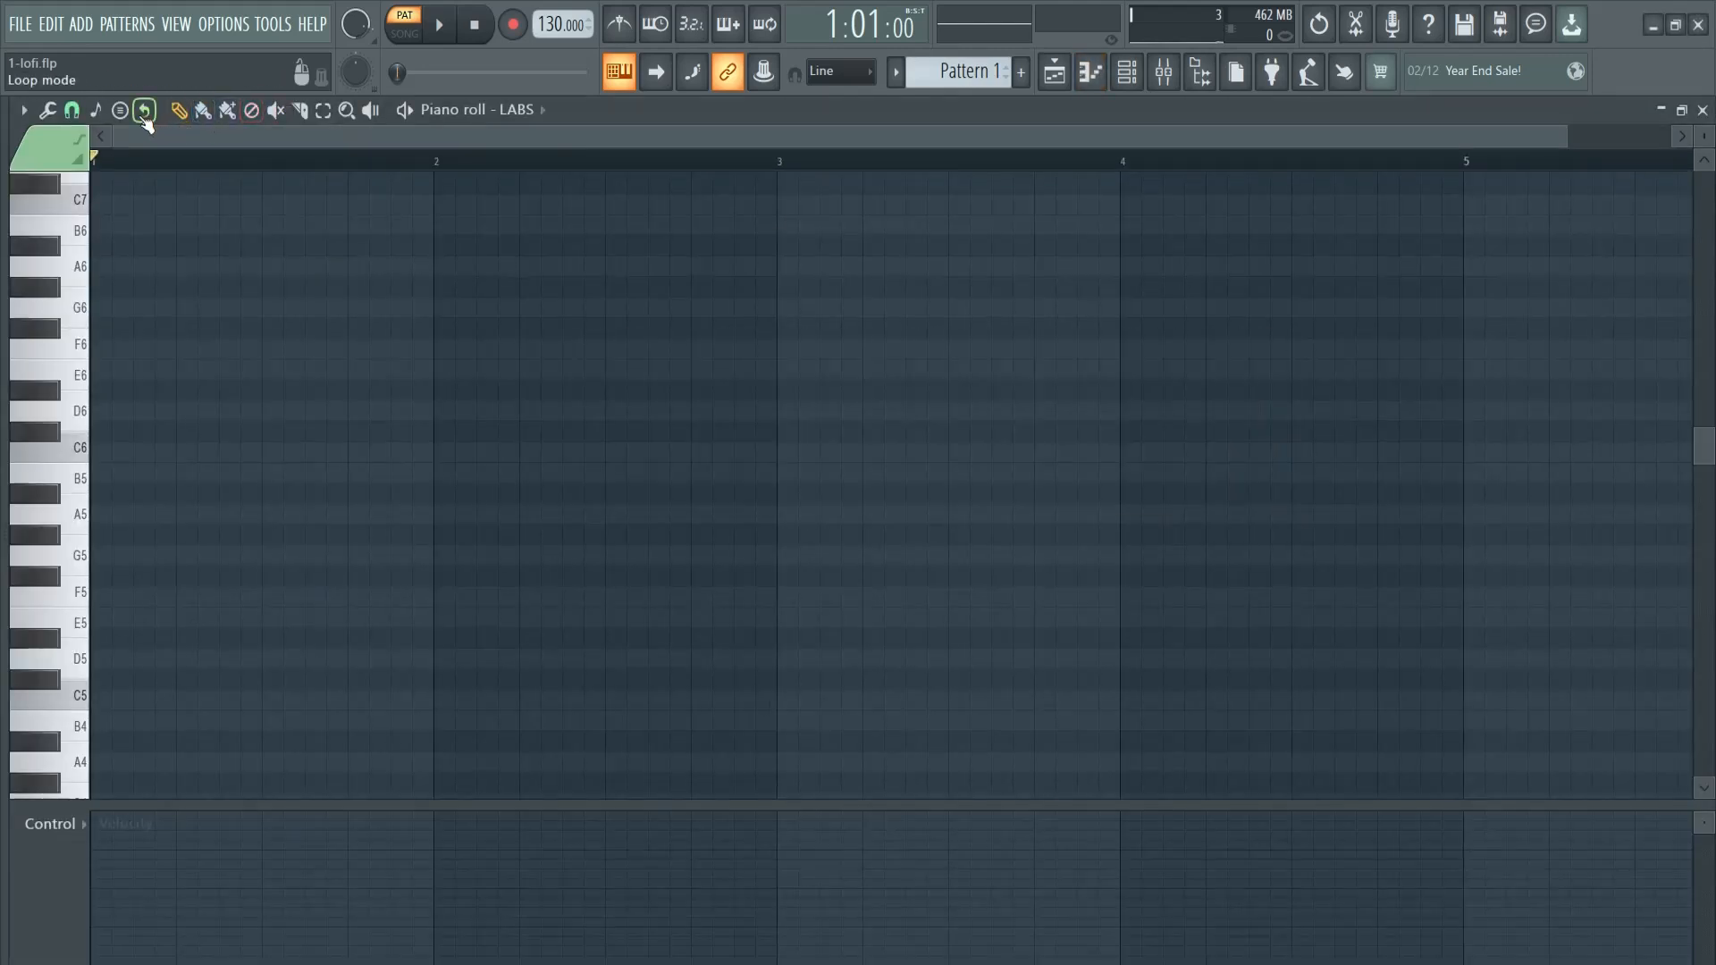
Step: Set the piano roll's scale highlighting to Minor Natural (Aeolian) with root note A
left_click(95, 112)
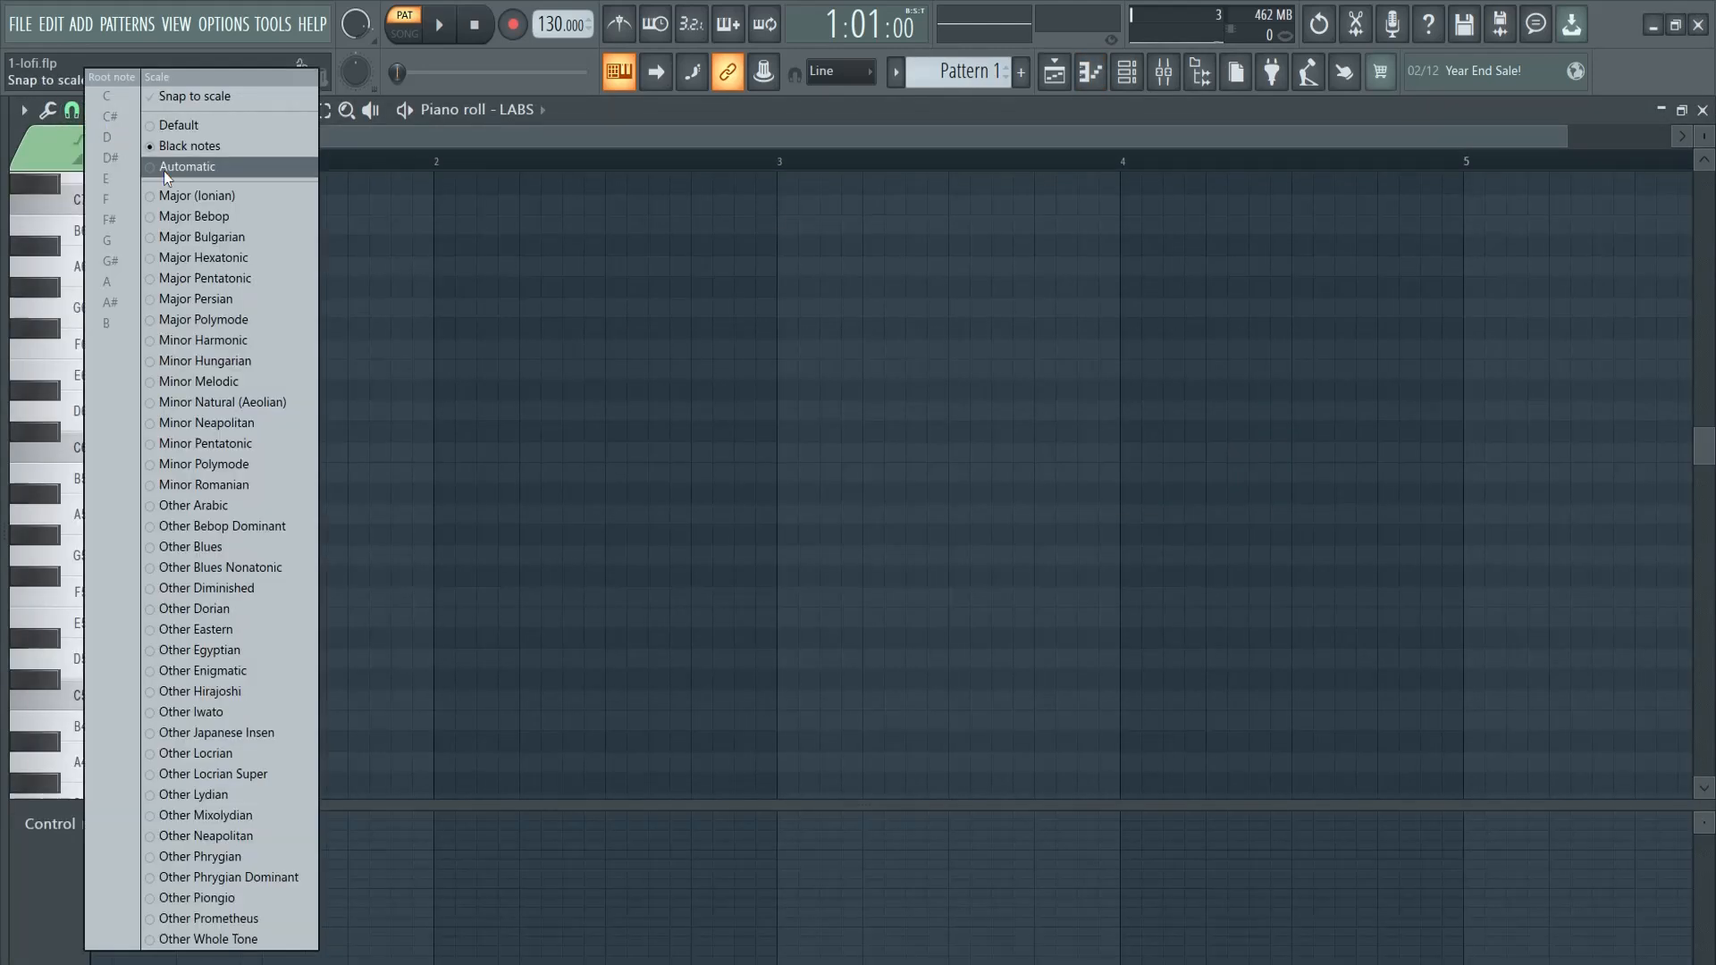
left_click(255, 401)
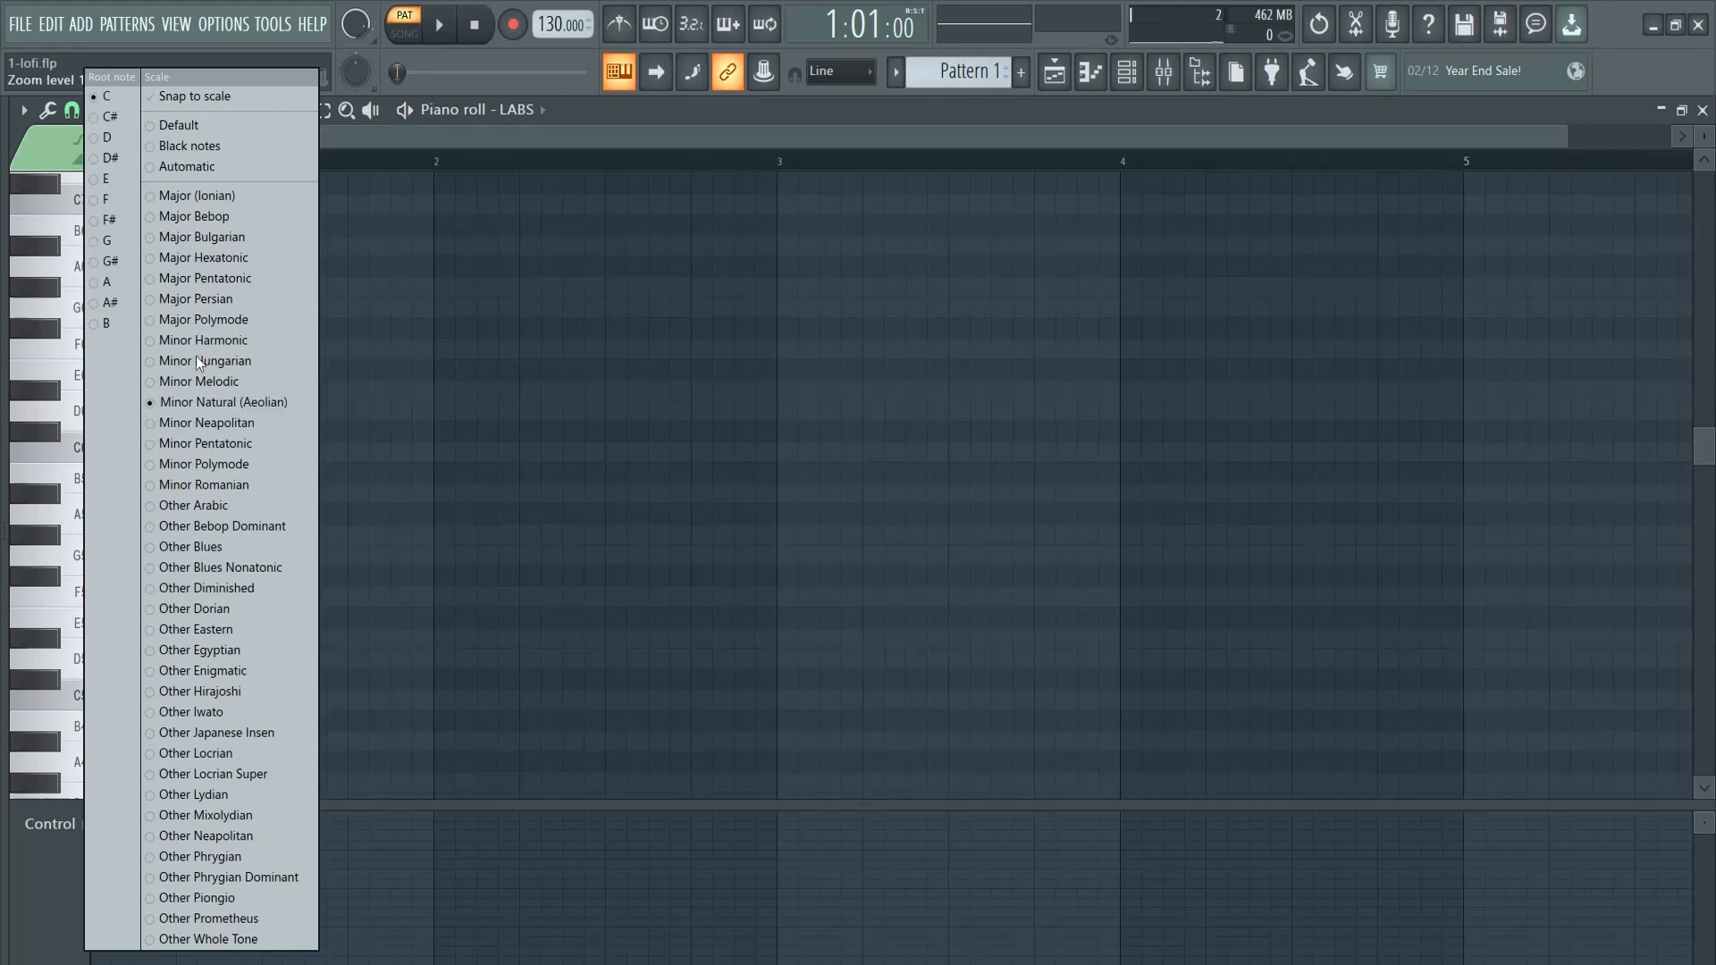
left_click(109, 287)
Step: Place one-bar root notes A4, F5, E5 and D5 in bars 1 to 4 of the piano roll
scroll(372, 425, "down", 3)
left_click(112, 577)
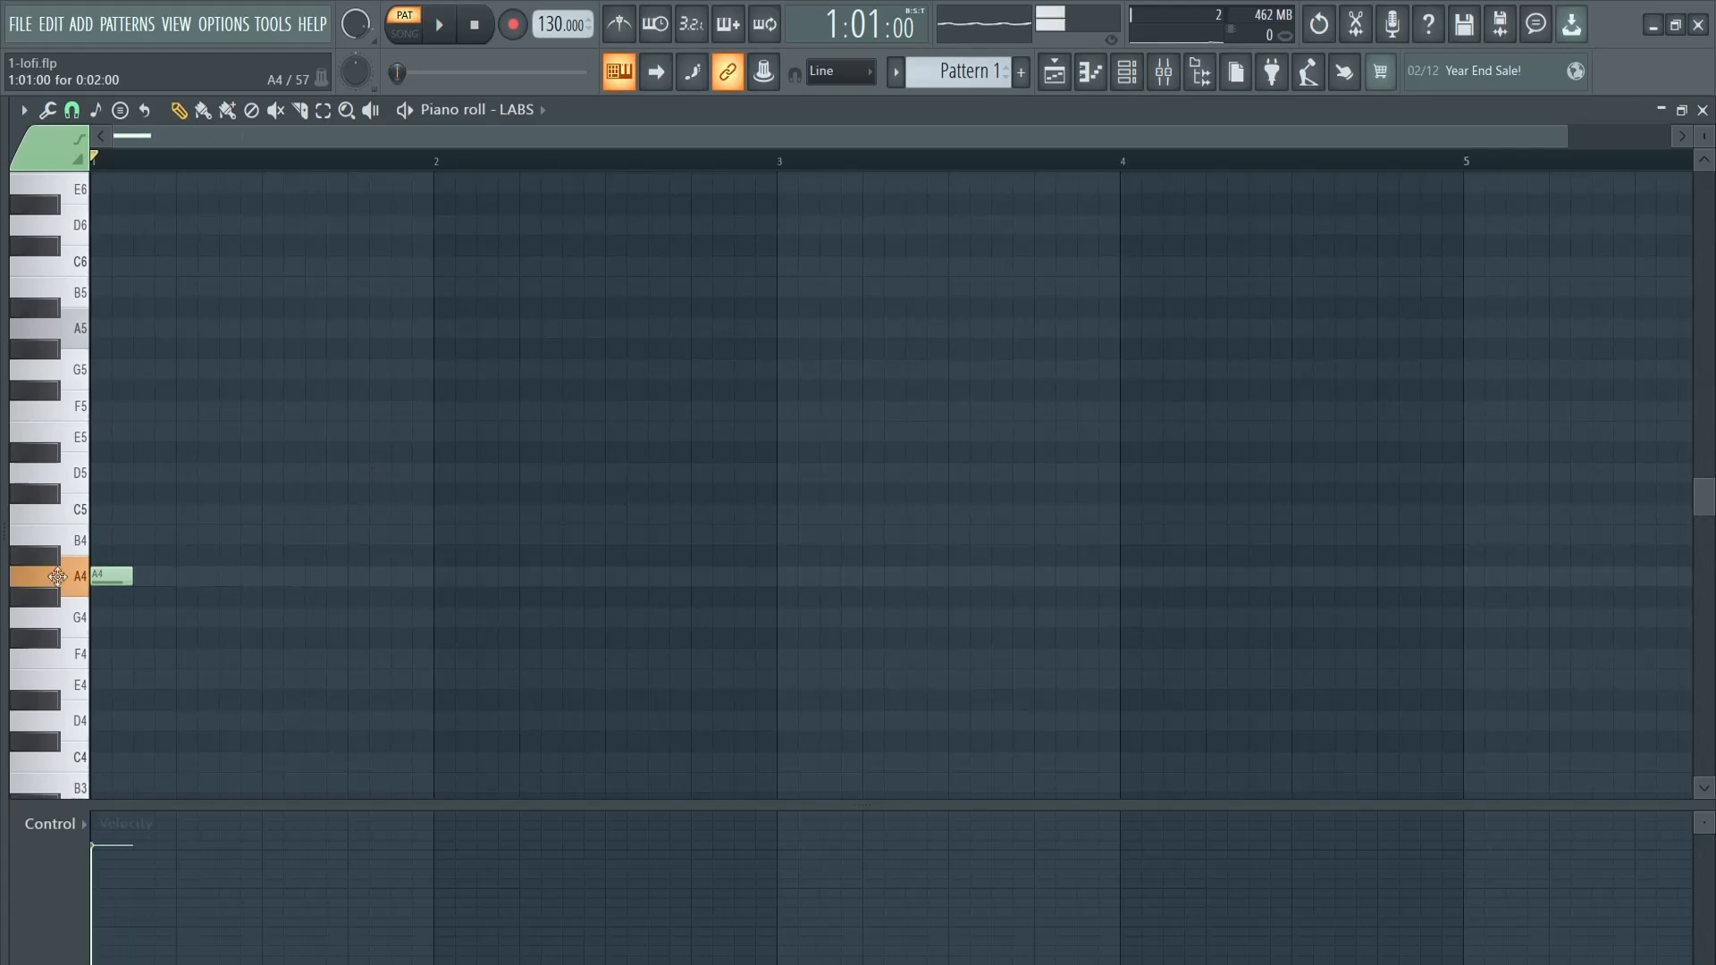
left_click_drag(134, 576, 401, 575)
scroll(451, 594, "up", 3)
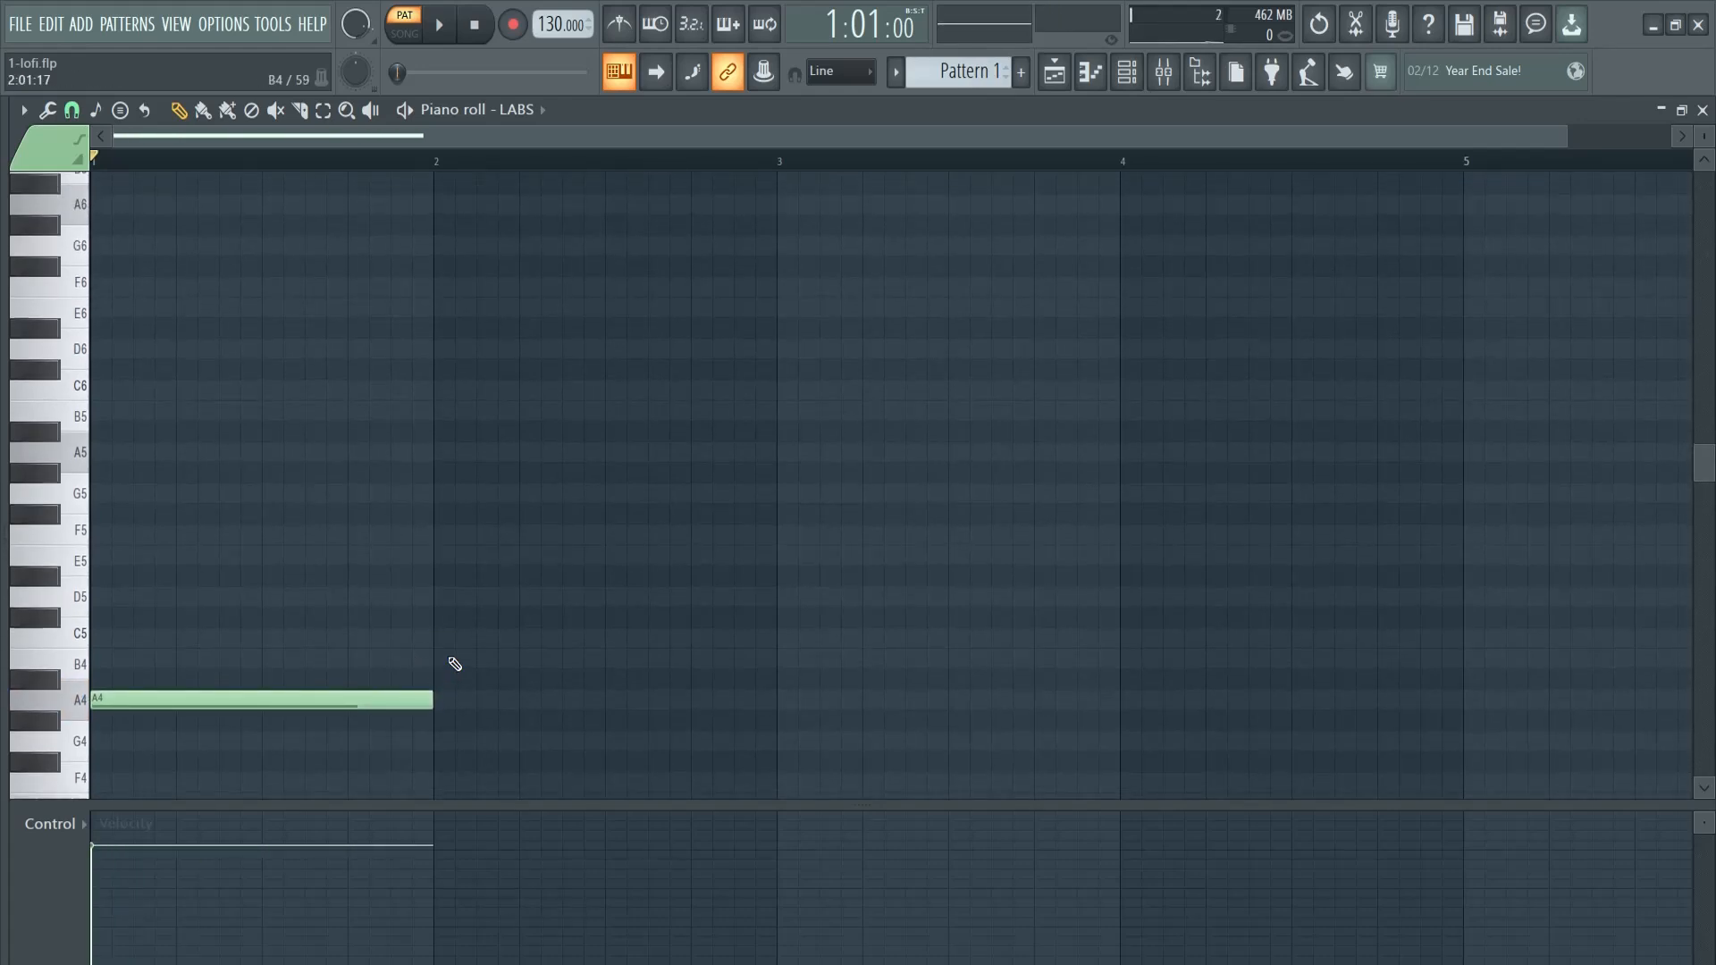
left_click(436, 534)
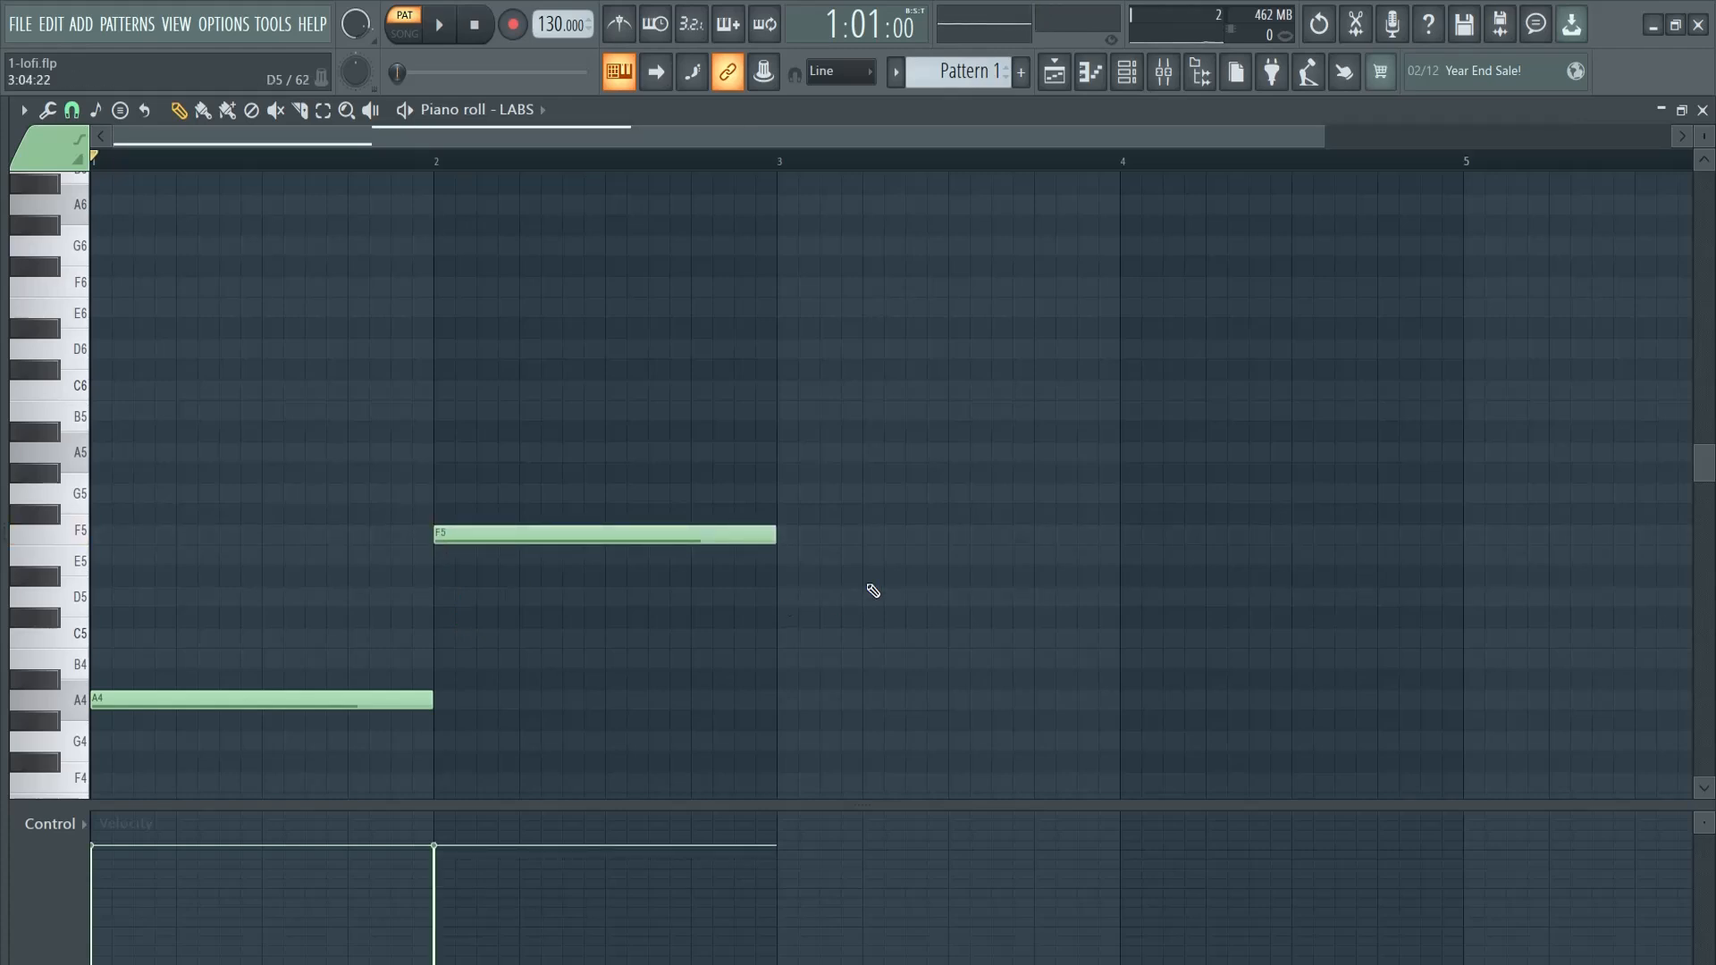
left_click(780, 555)
left_click(1123, 597)
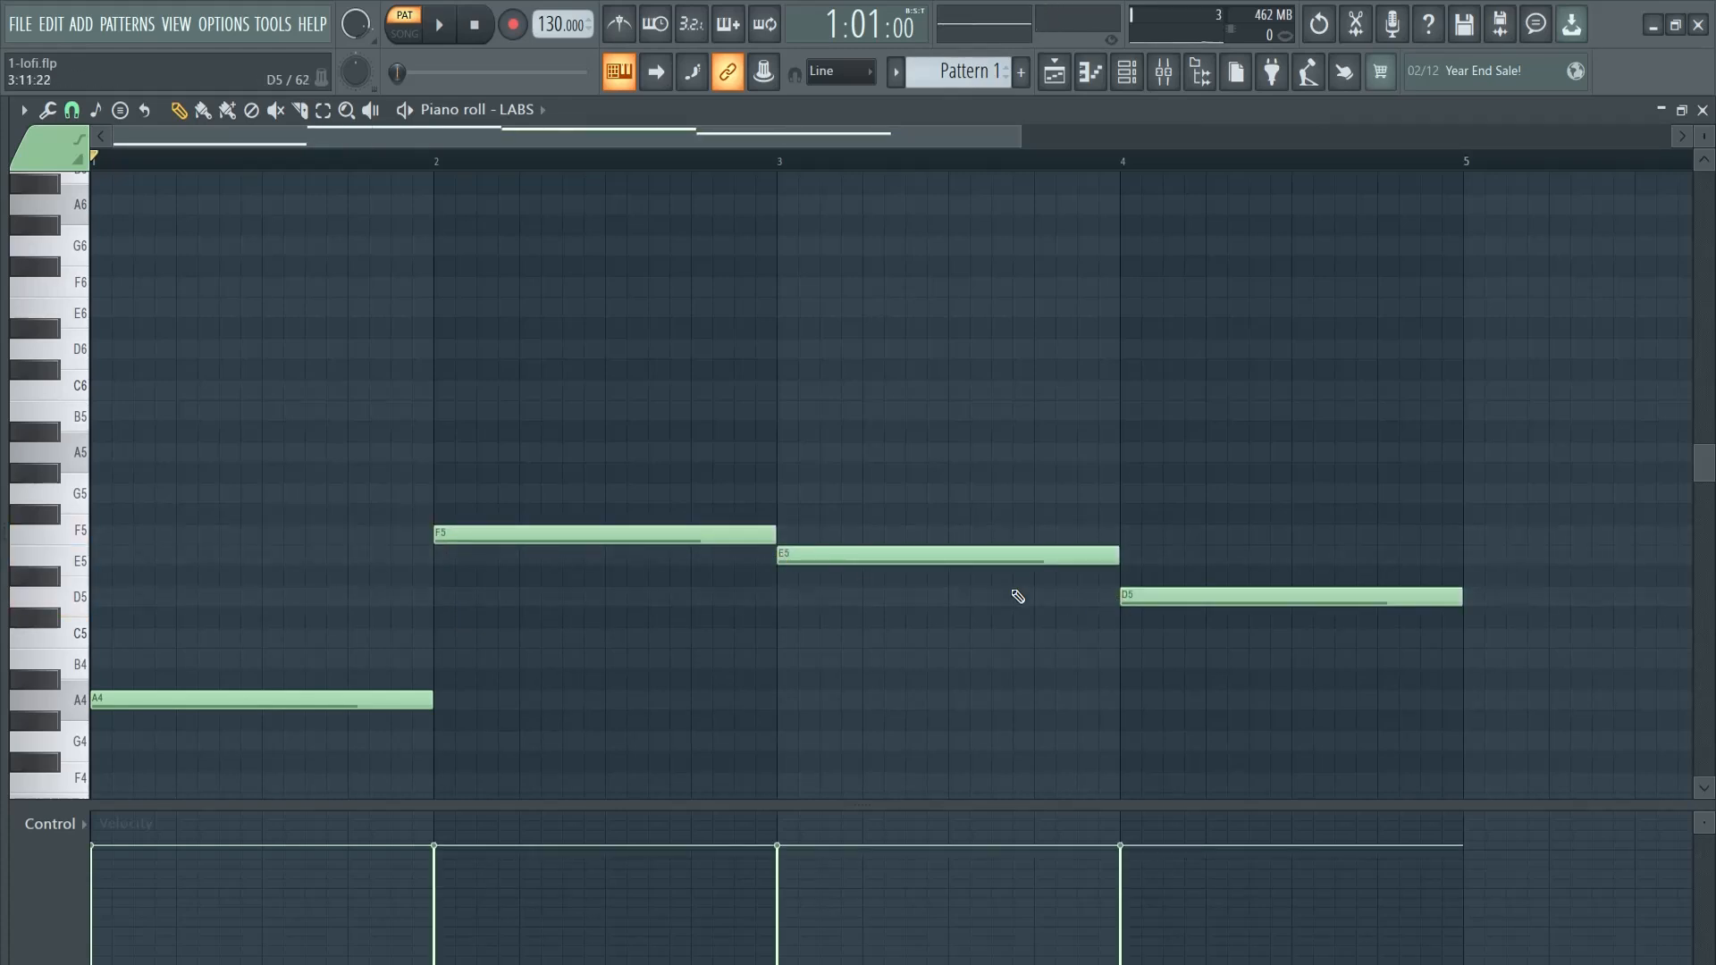
Step: Stack one-bar C5, E5 and G5 notes above the A4 in bar 1 and play the chord back
key("space")
left_click(168, 637)
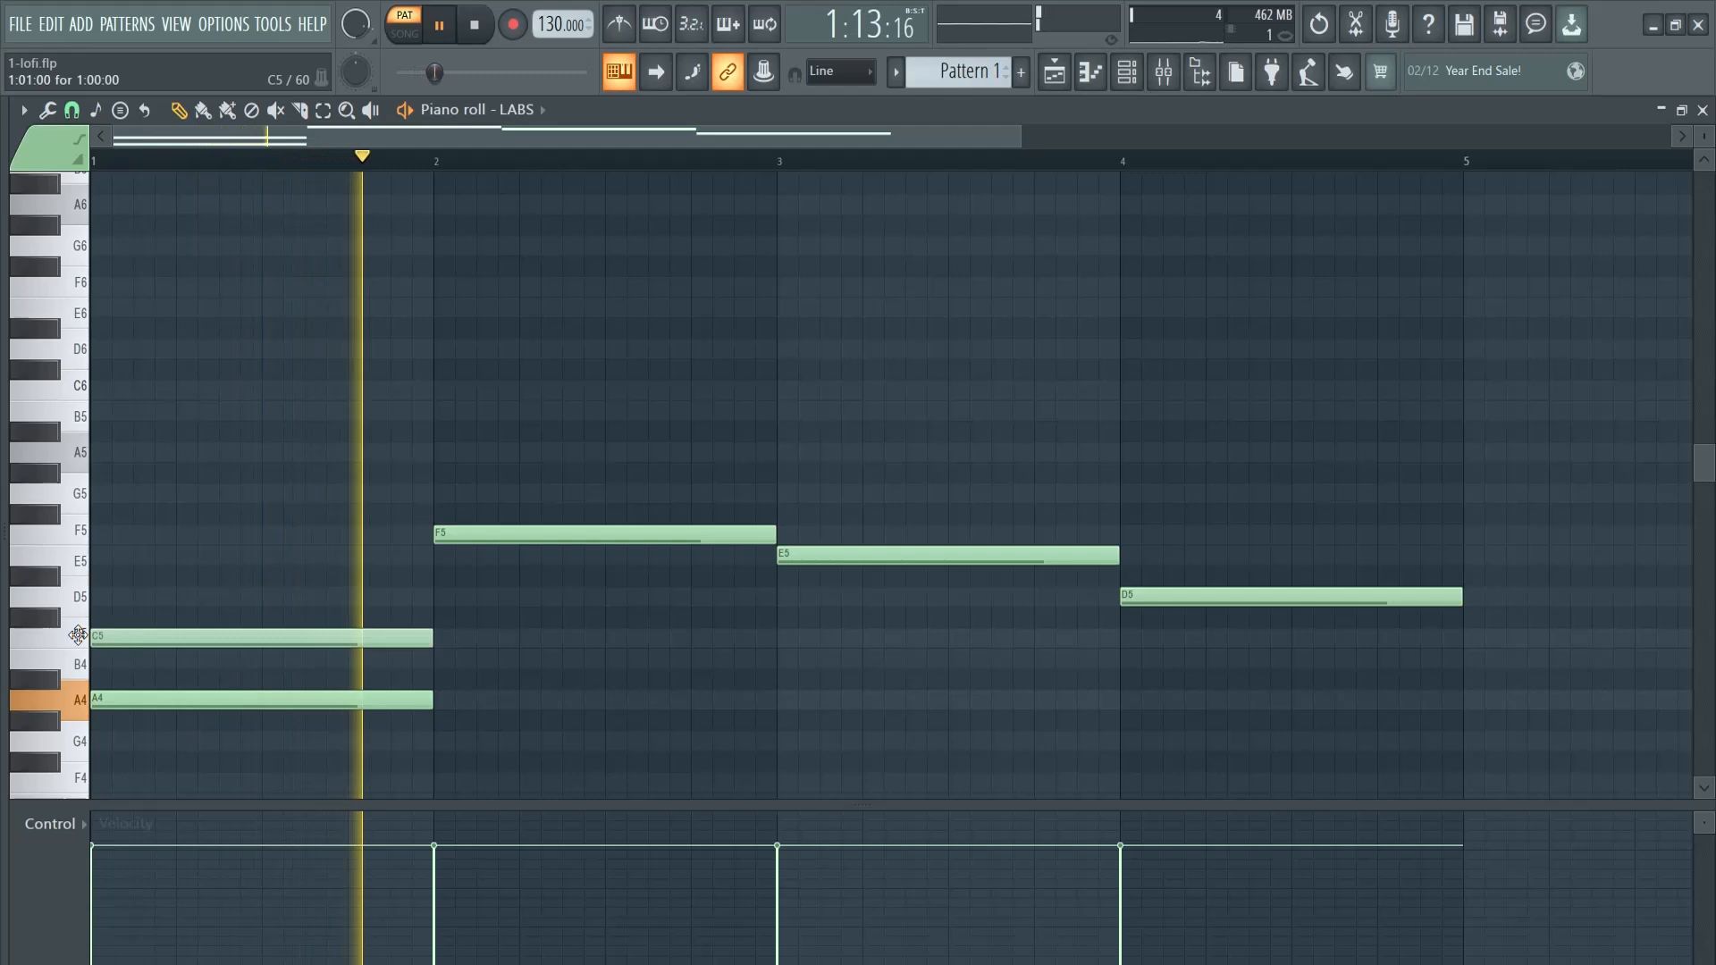
left_click(115, 556)
left_click(134, 493)
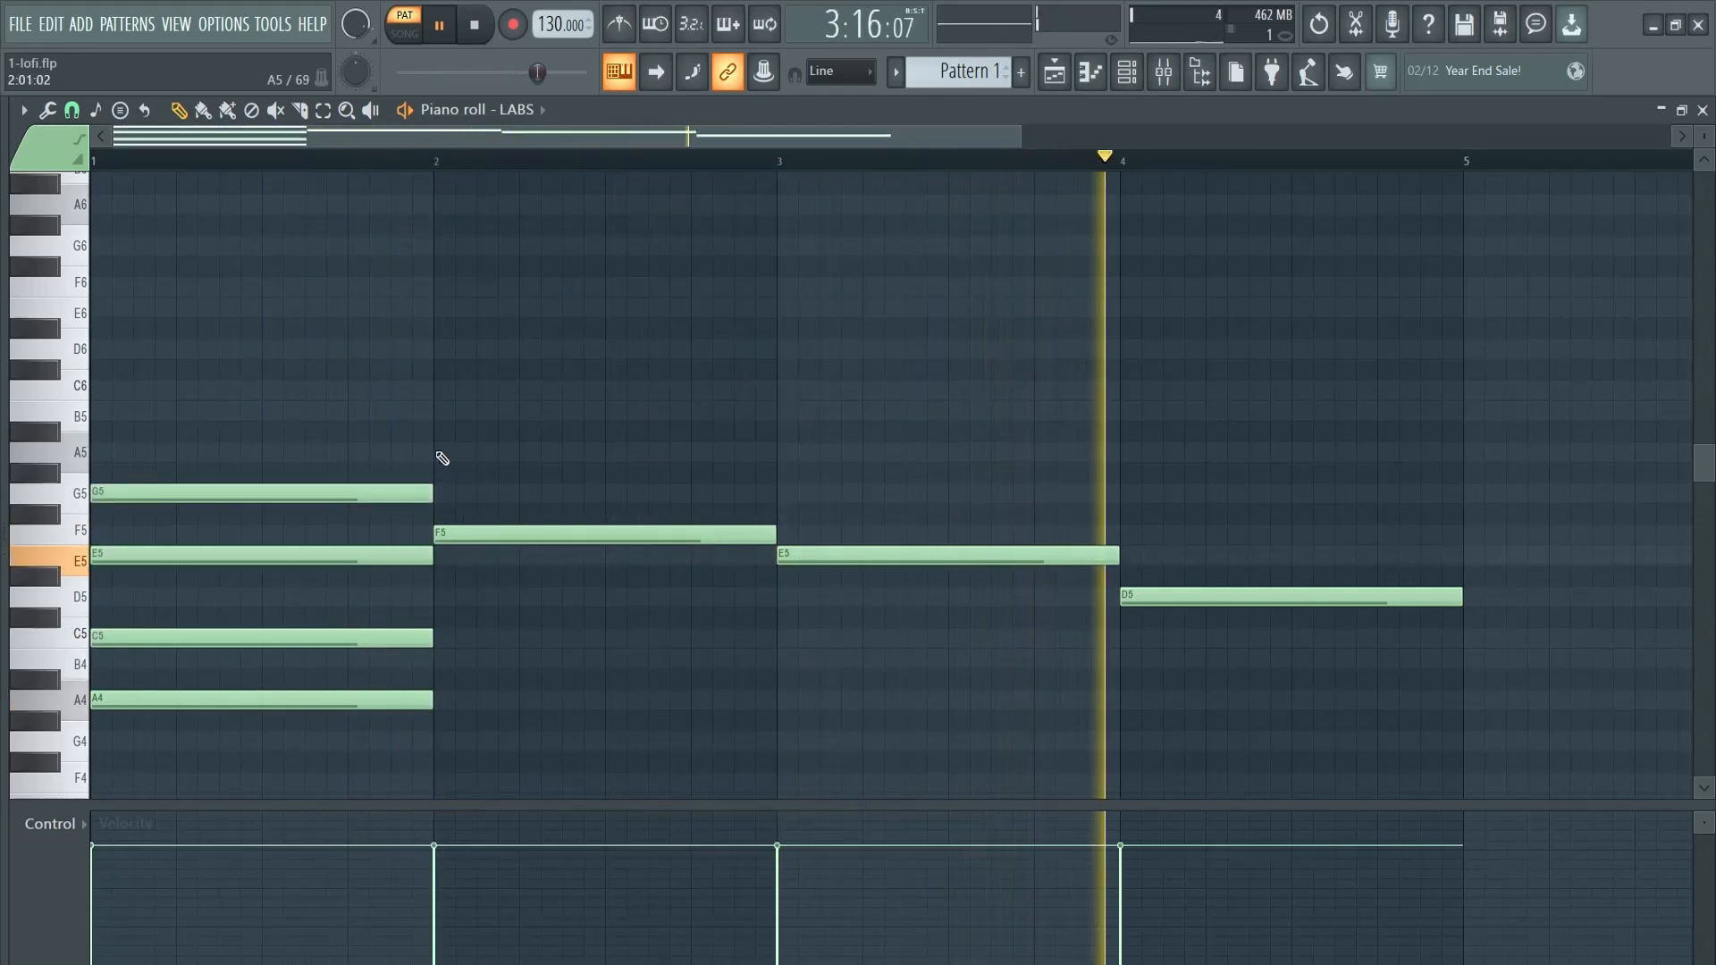
key("space")
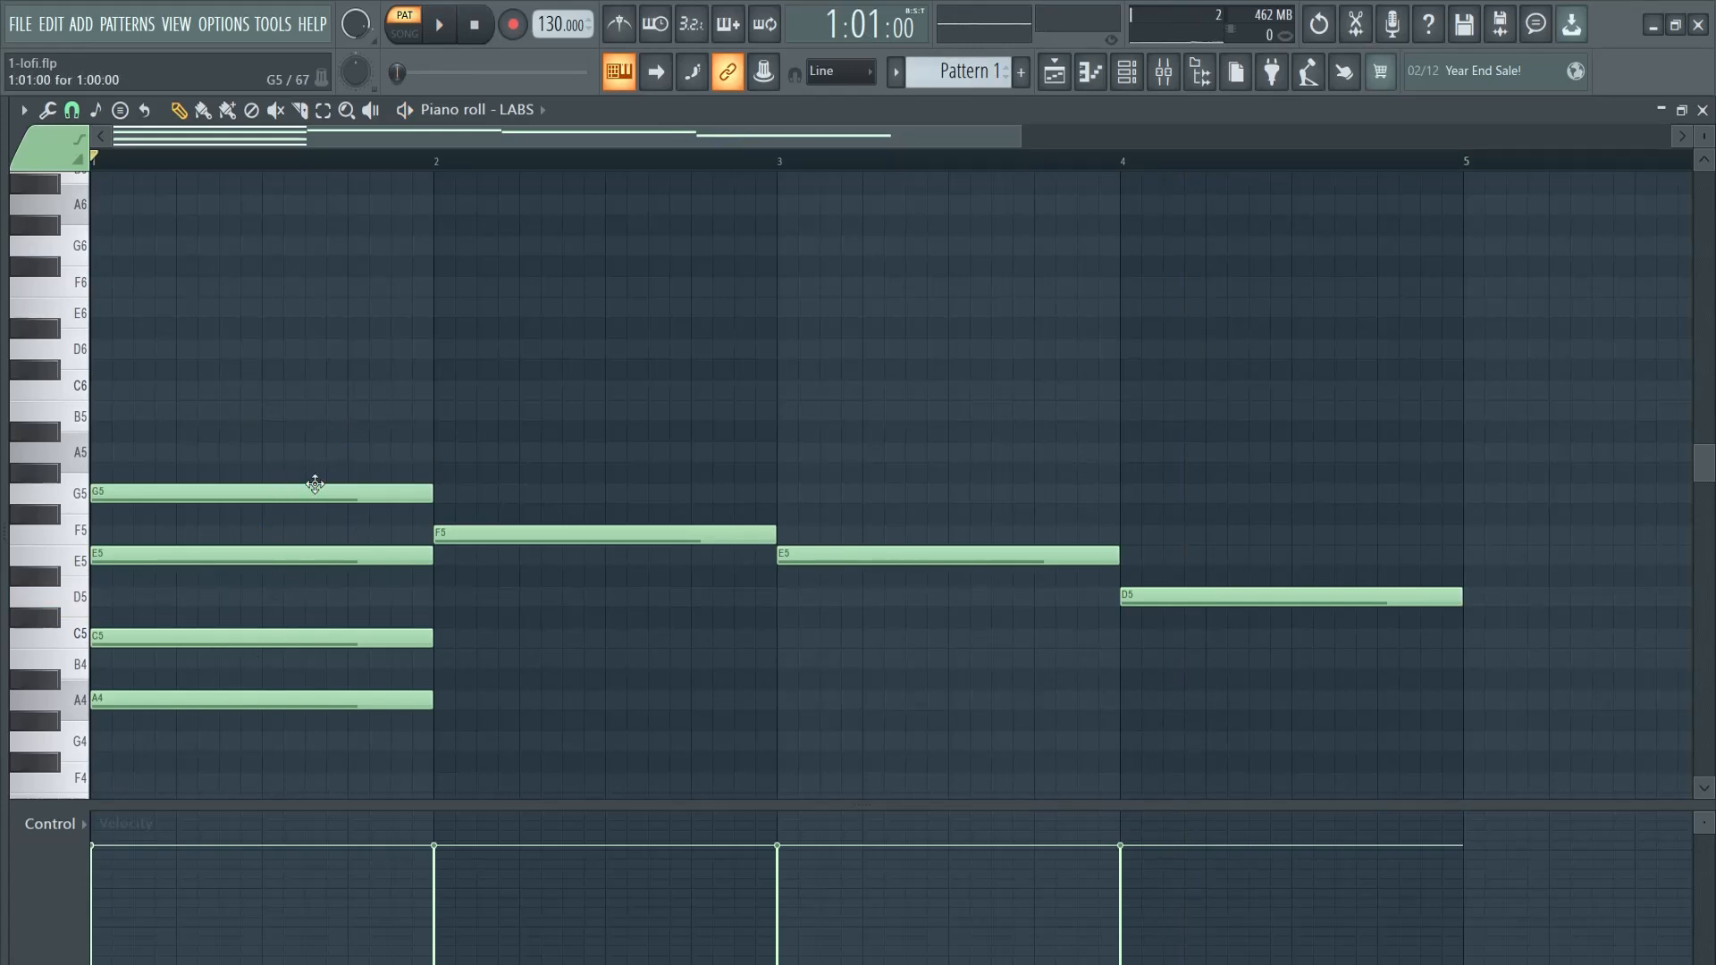
key("space")
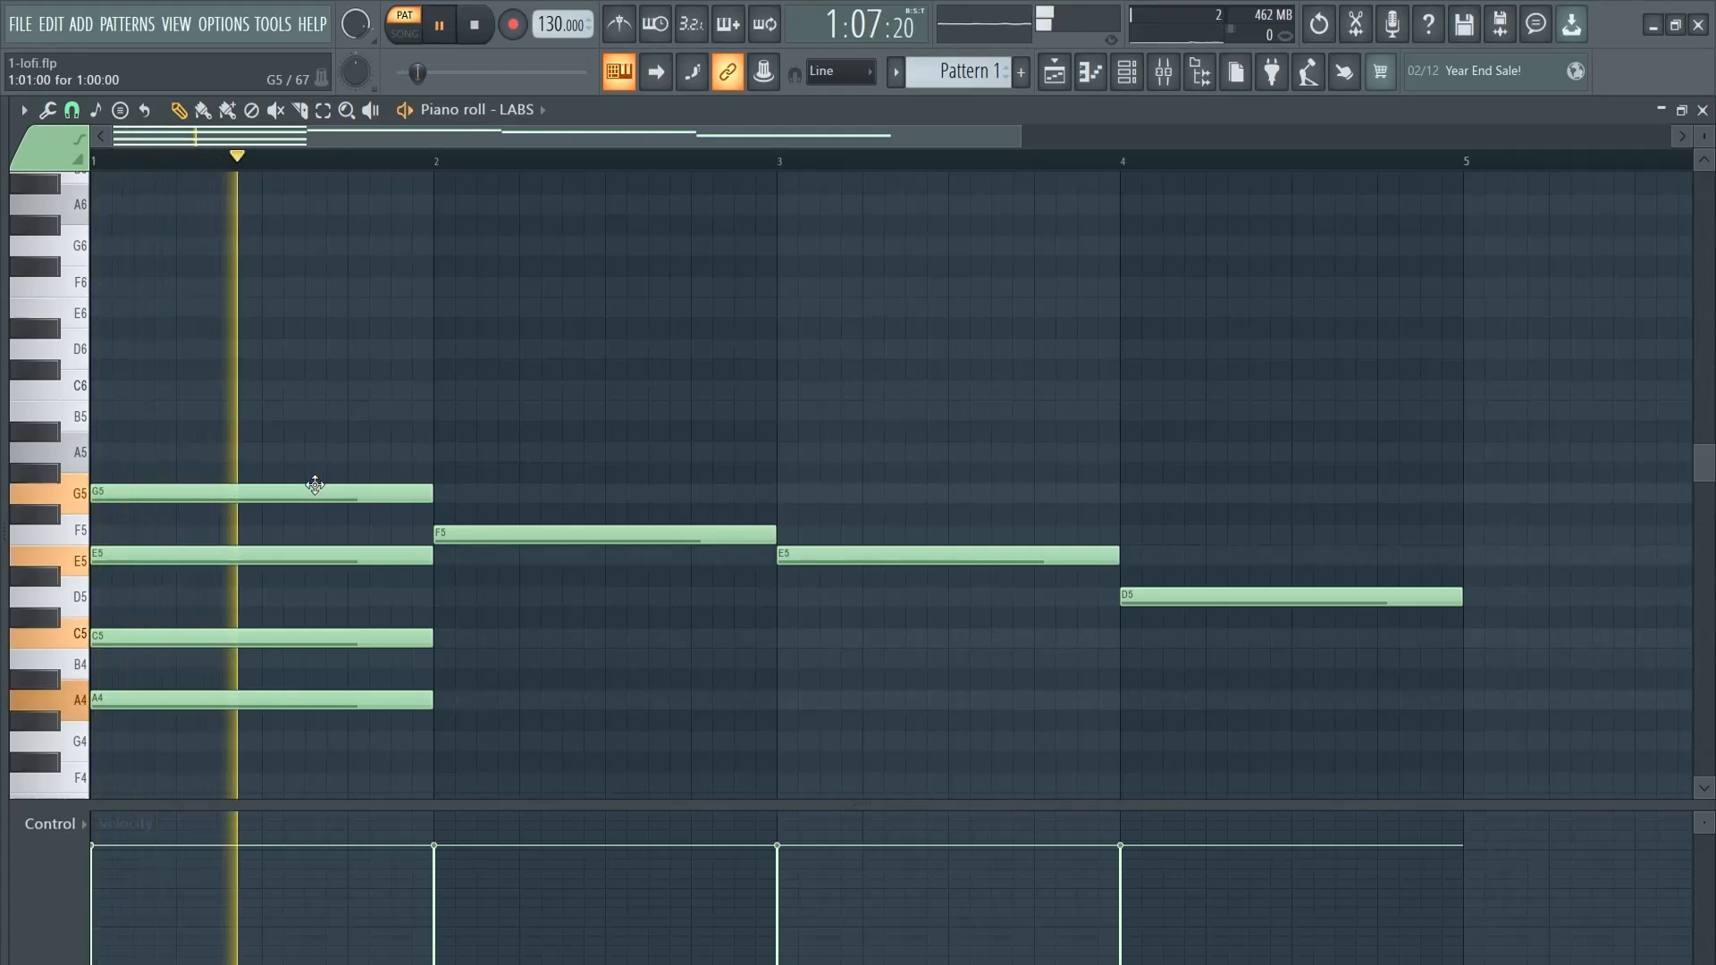
key("space")
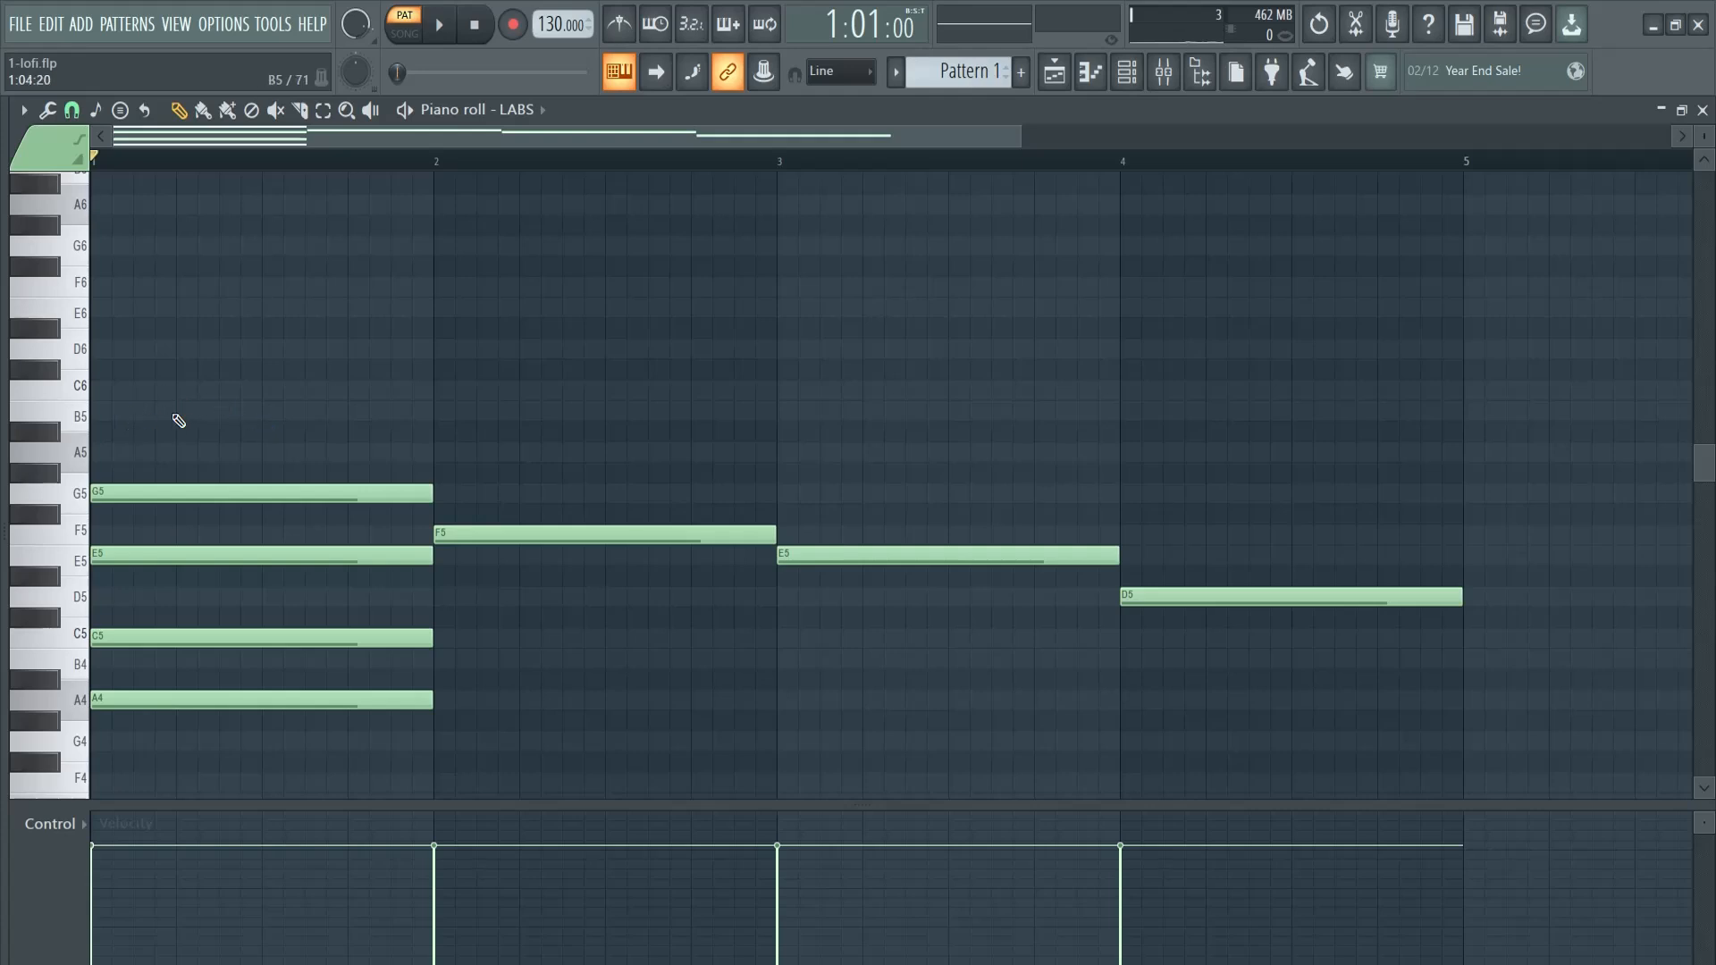
key("space")
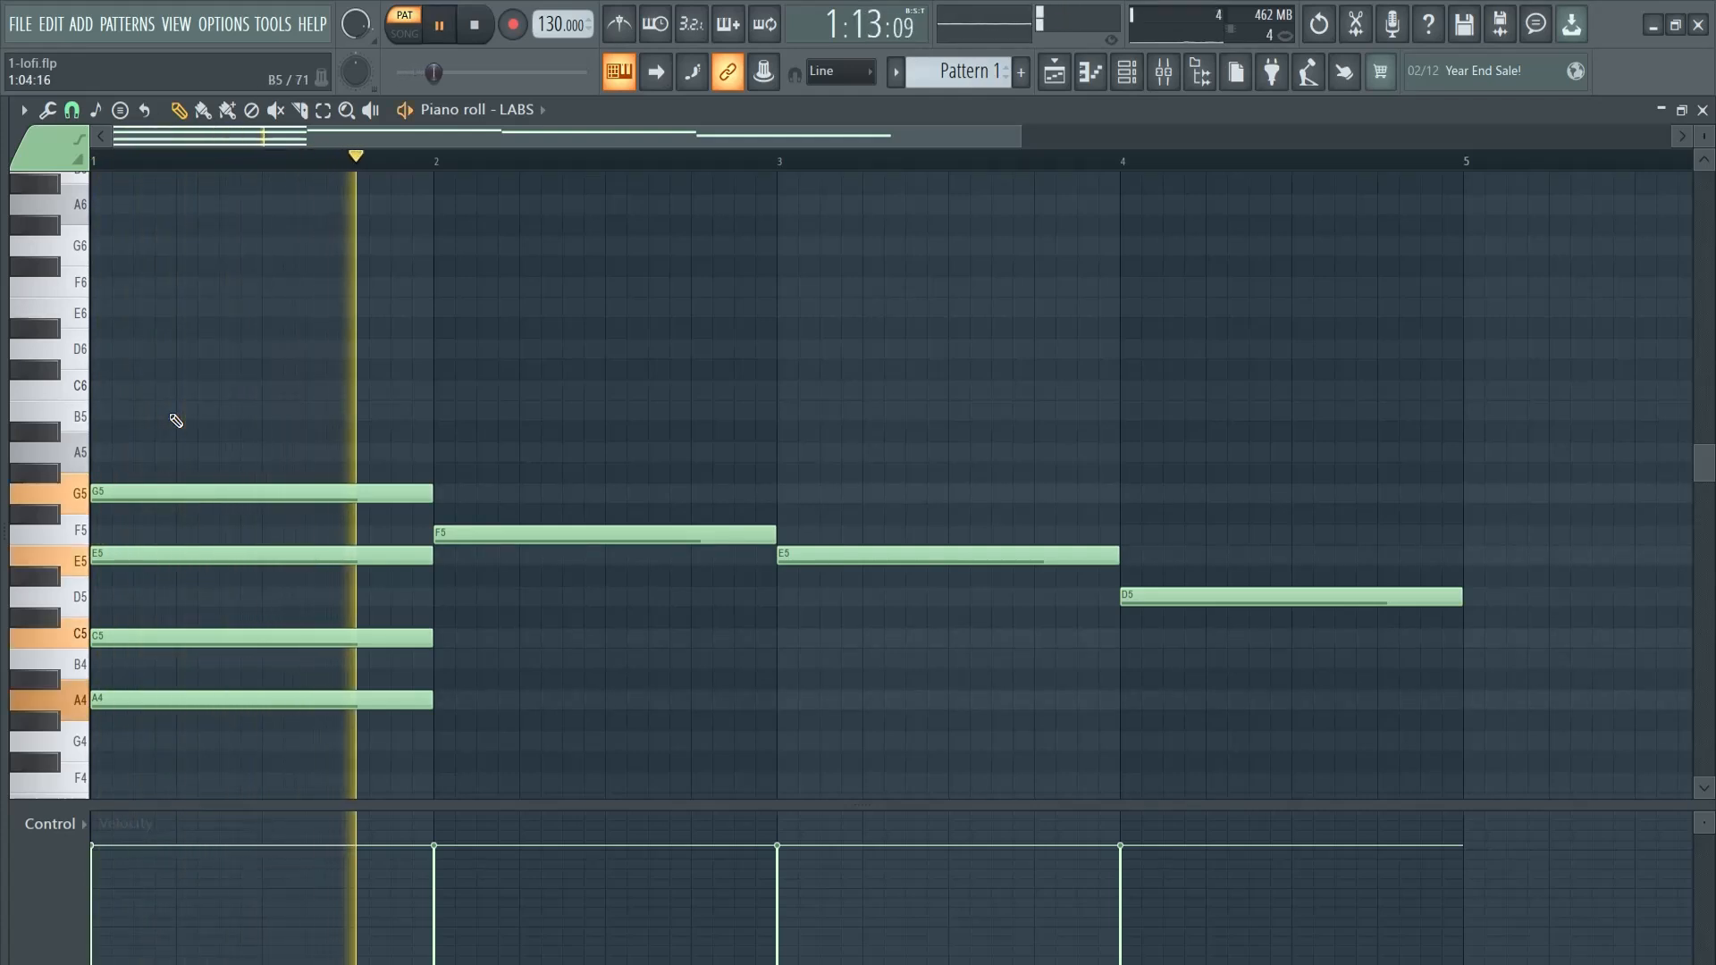
key("space")
Step: Try a one-bar B5 on top of the bar 1 chord, and remove it to compare both versions in playback
left_click(176, 415)
key("space")
key("space")
key("space")
key("space")
right_click(223, 409)
key("space")
key("space")
Step: Add a one-bar B5 to the top of the bar 1 chord and play it back
left_click(158, 415)
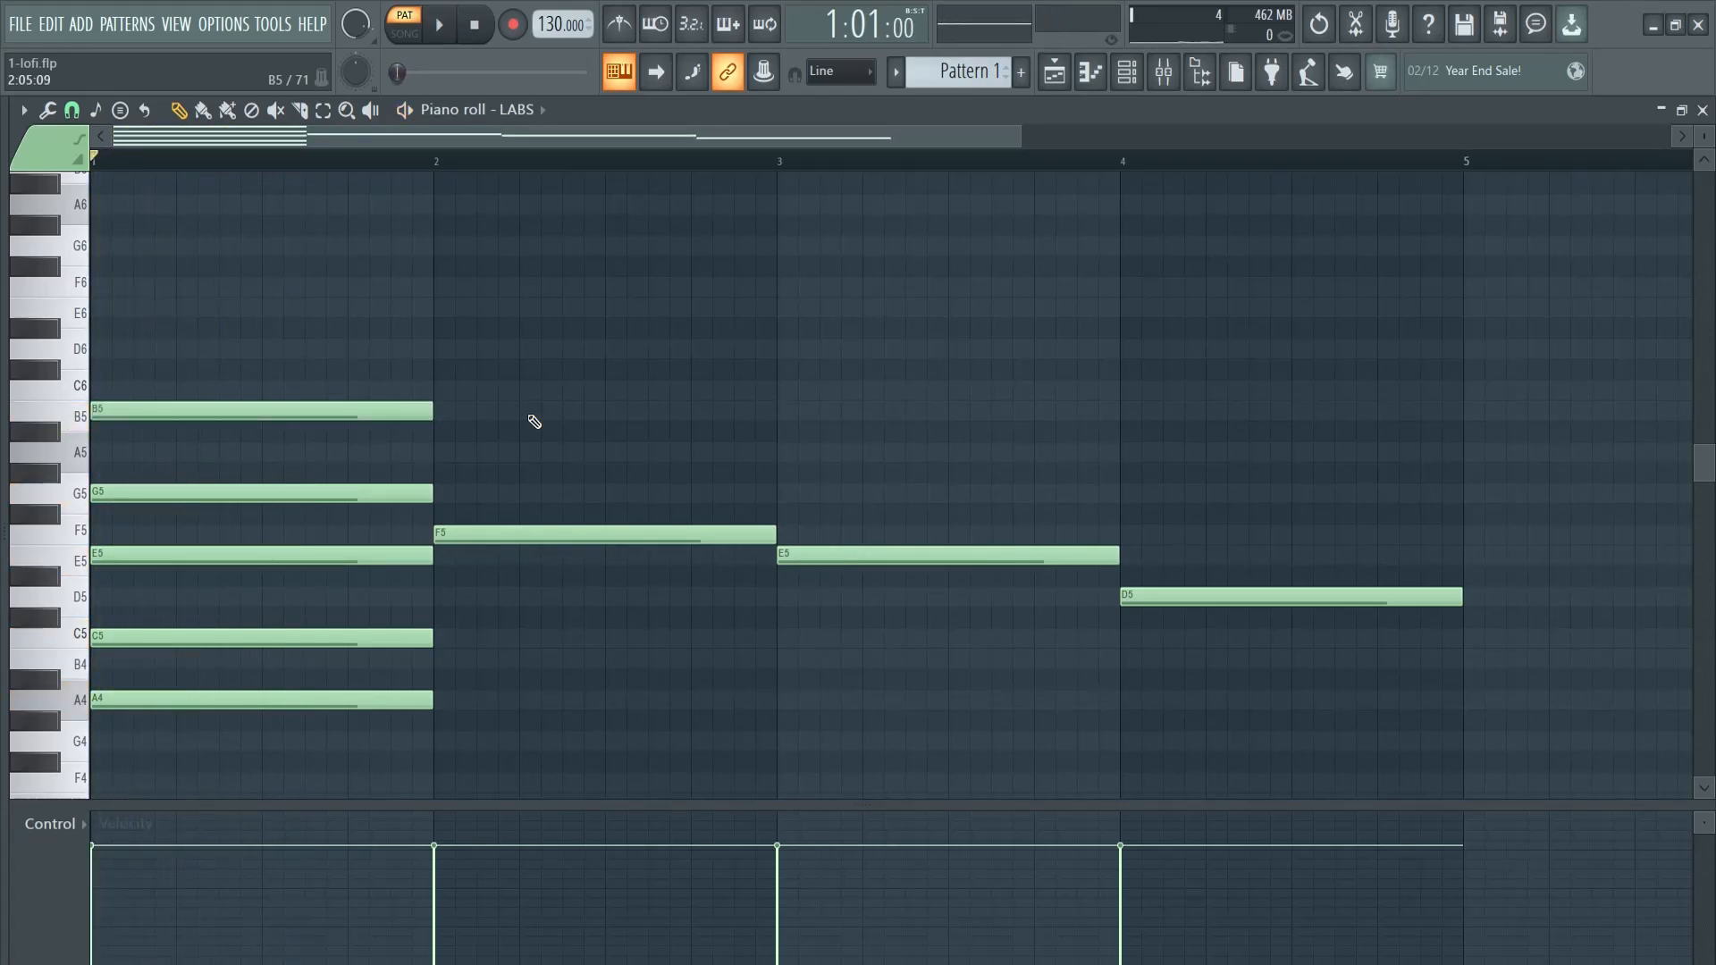
key("space")
key("space")
Step: Stack one-bar A5, C6, E6 and G6 notes above the F5 in bar 2 and play the pattern
scroll(491, 486, "up", 2)
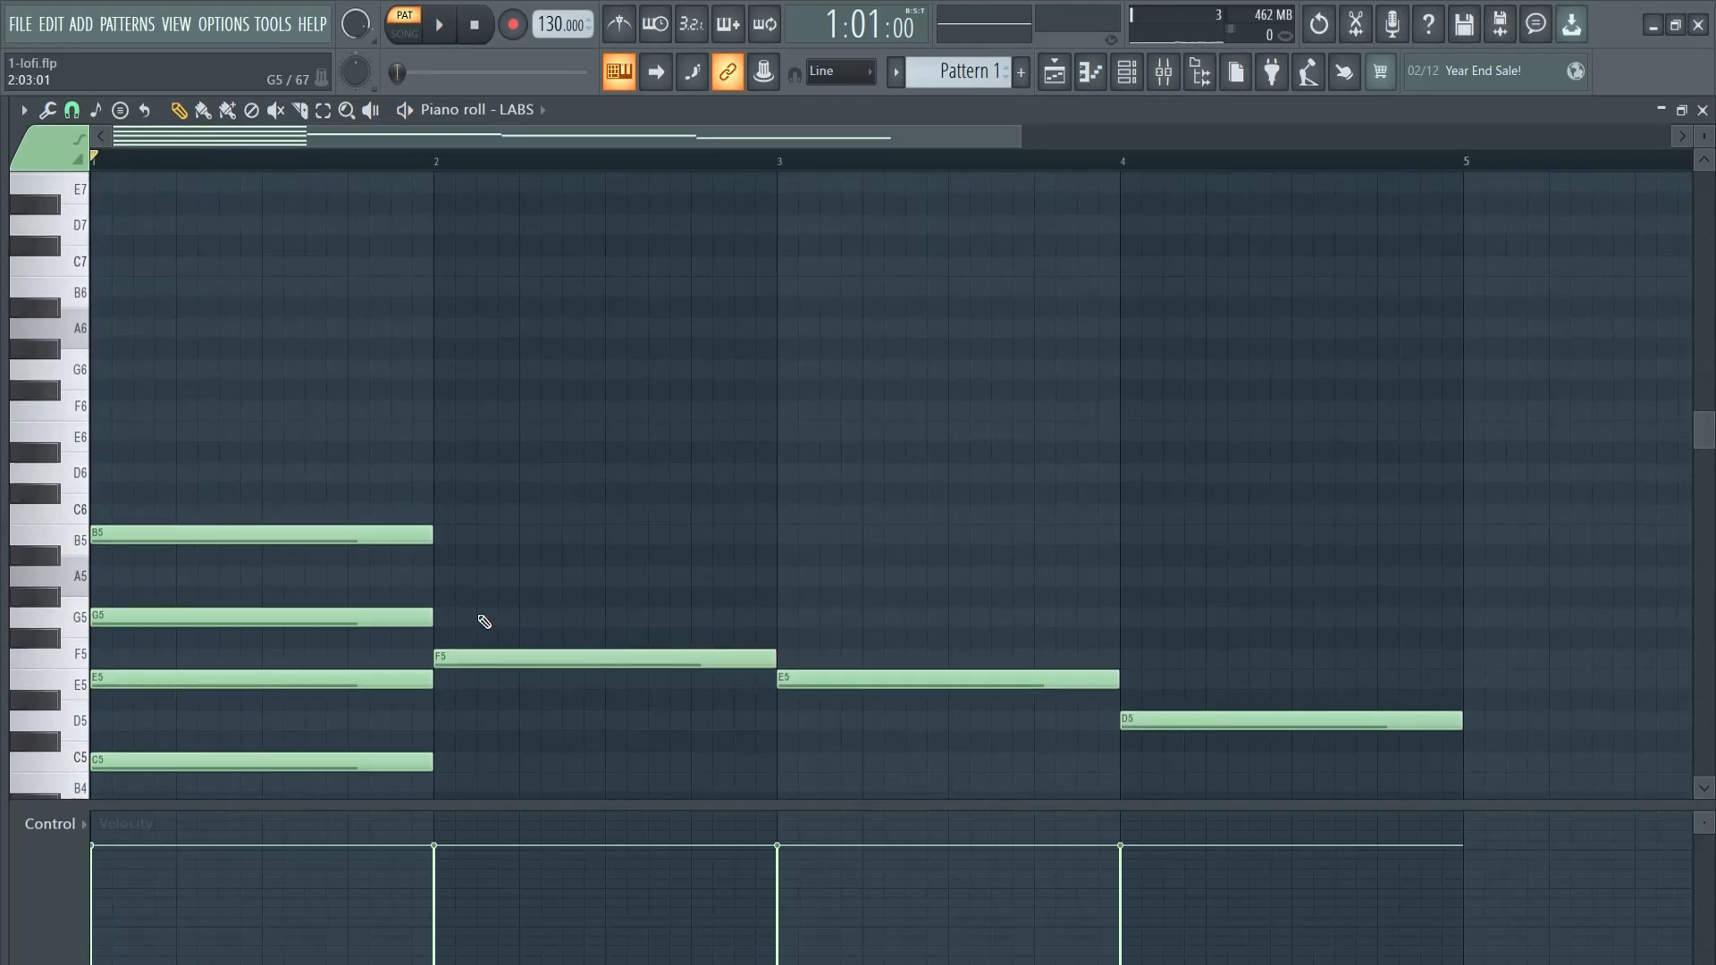
left_click(456, 579)
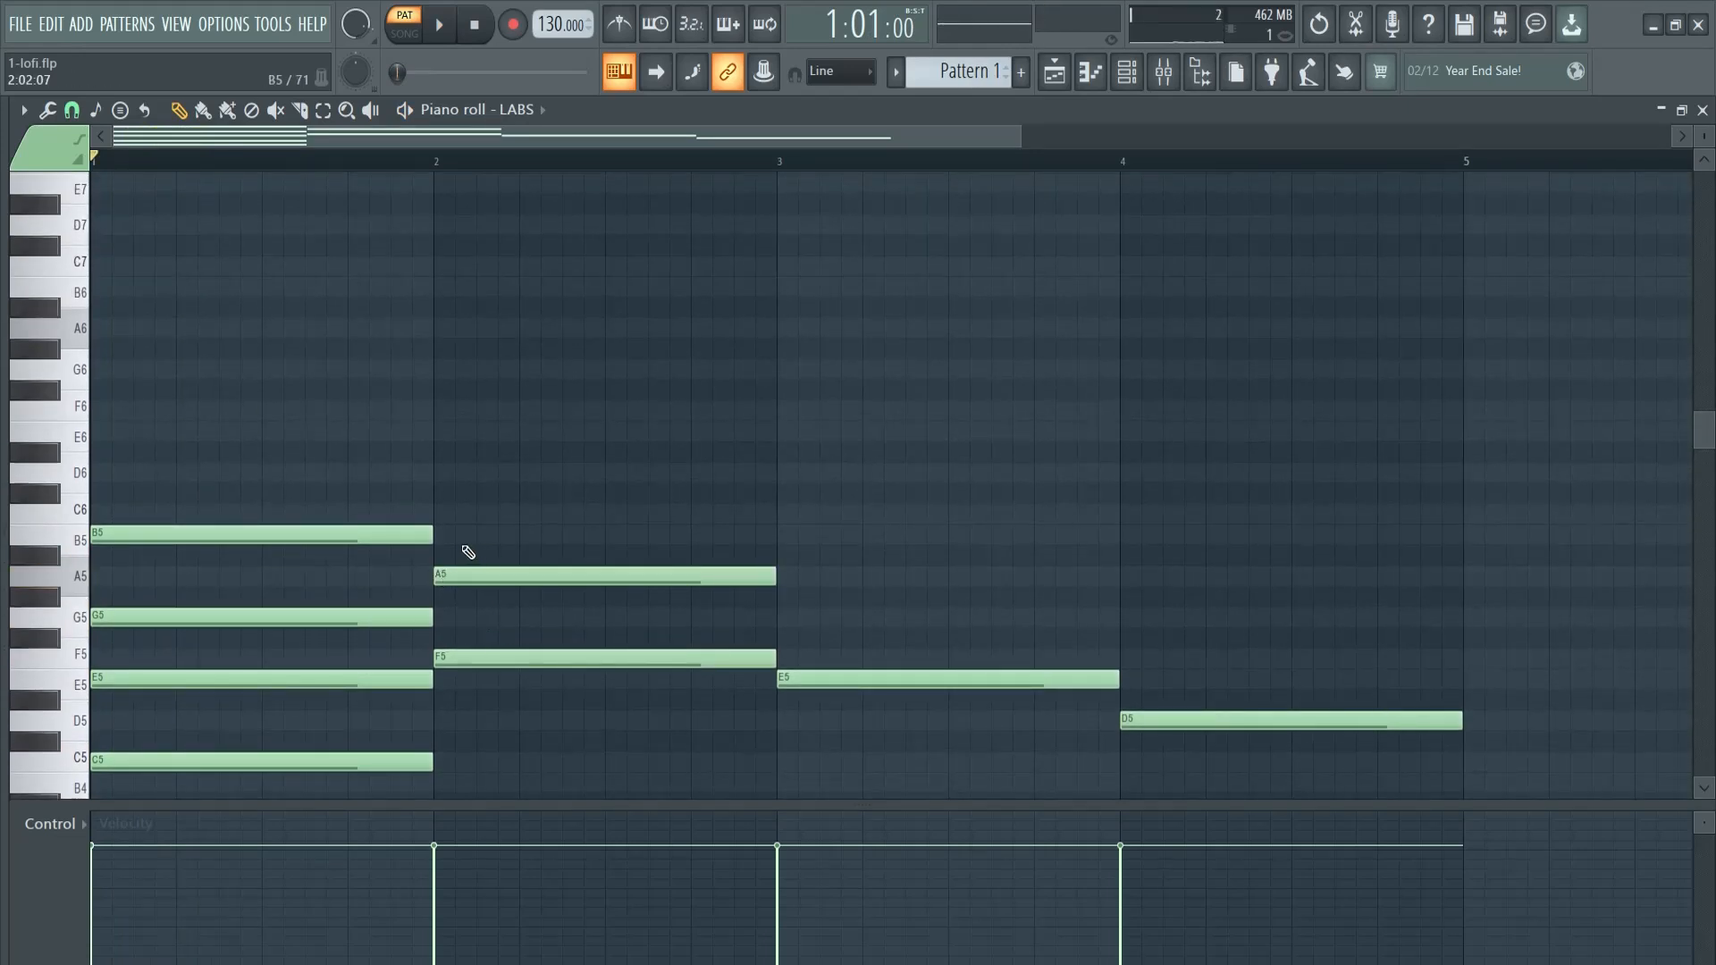
left_click(444, 516)
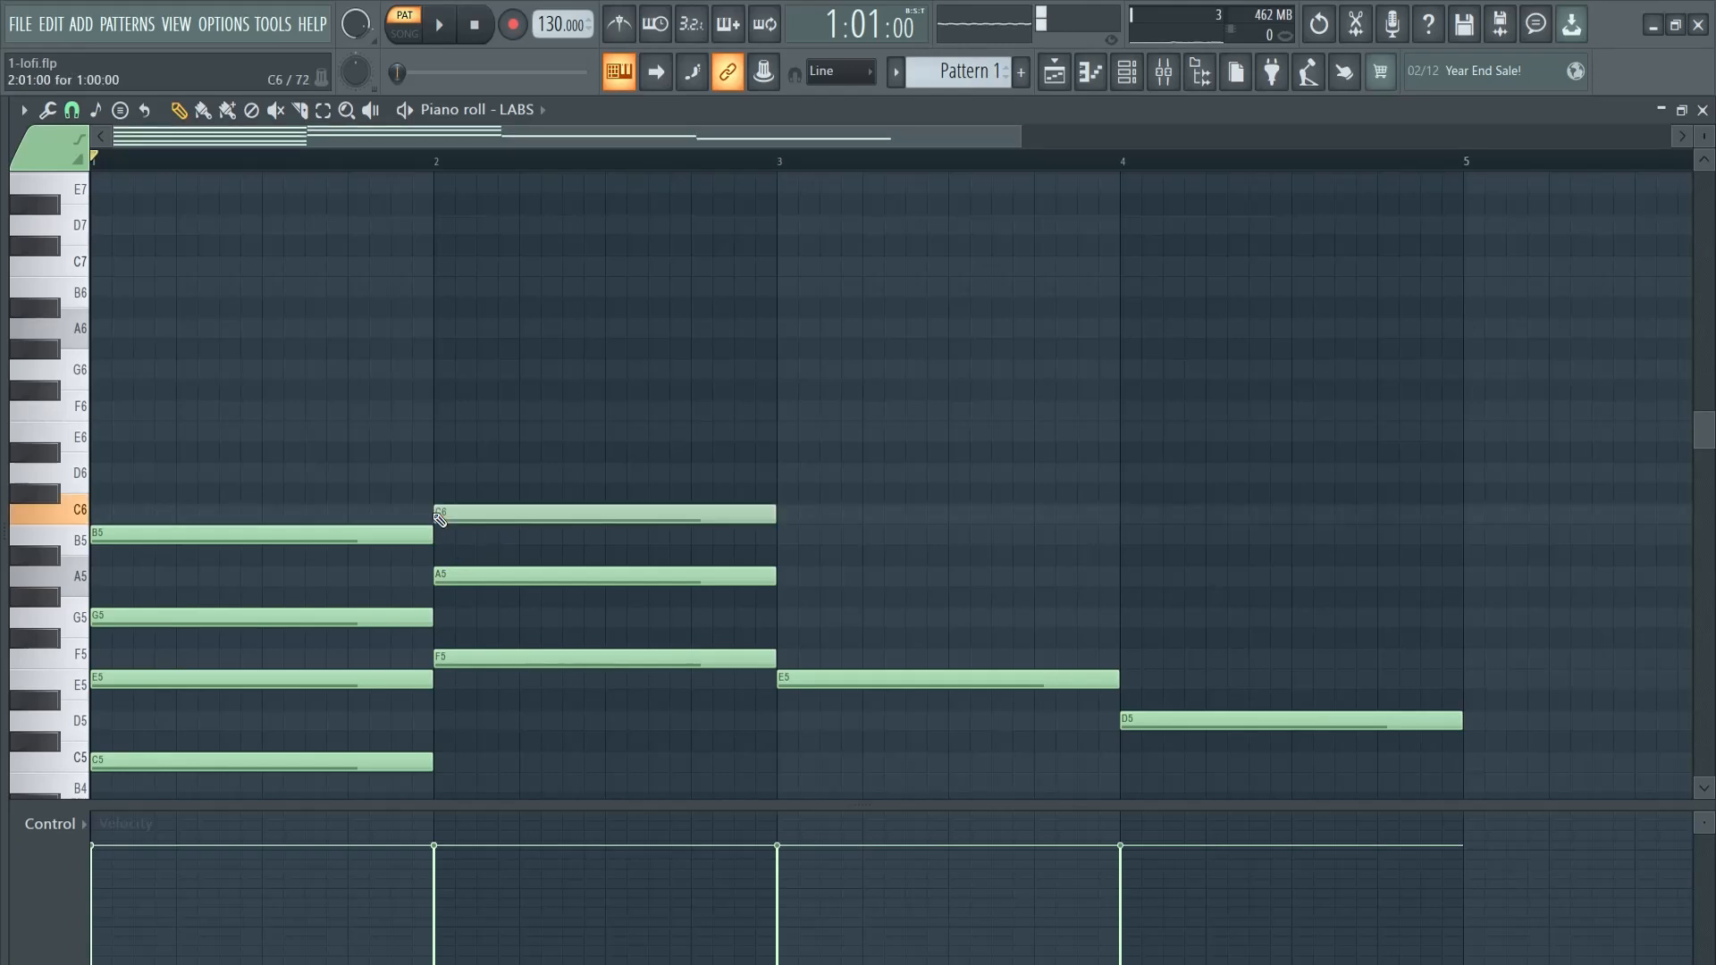
left_click(444, 430)
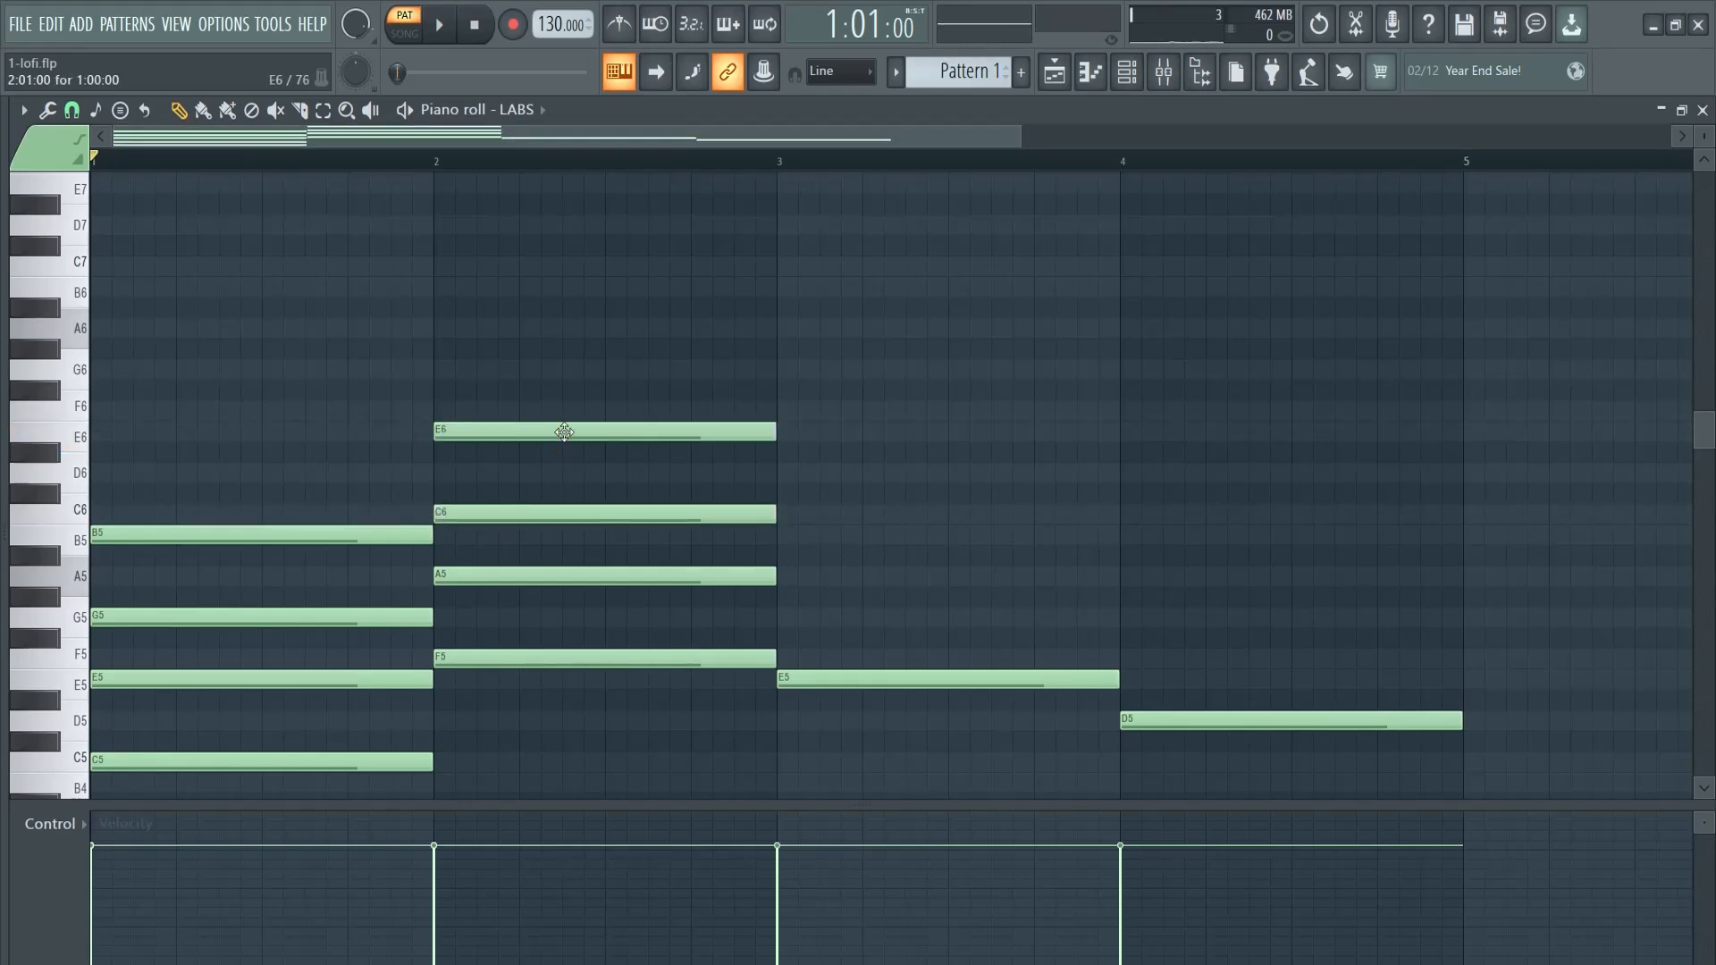
left_click(440, 371)
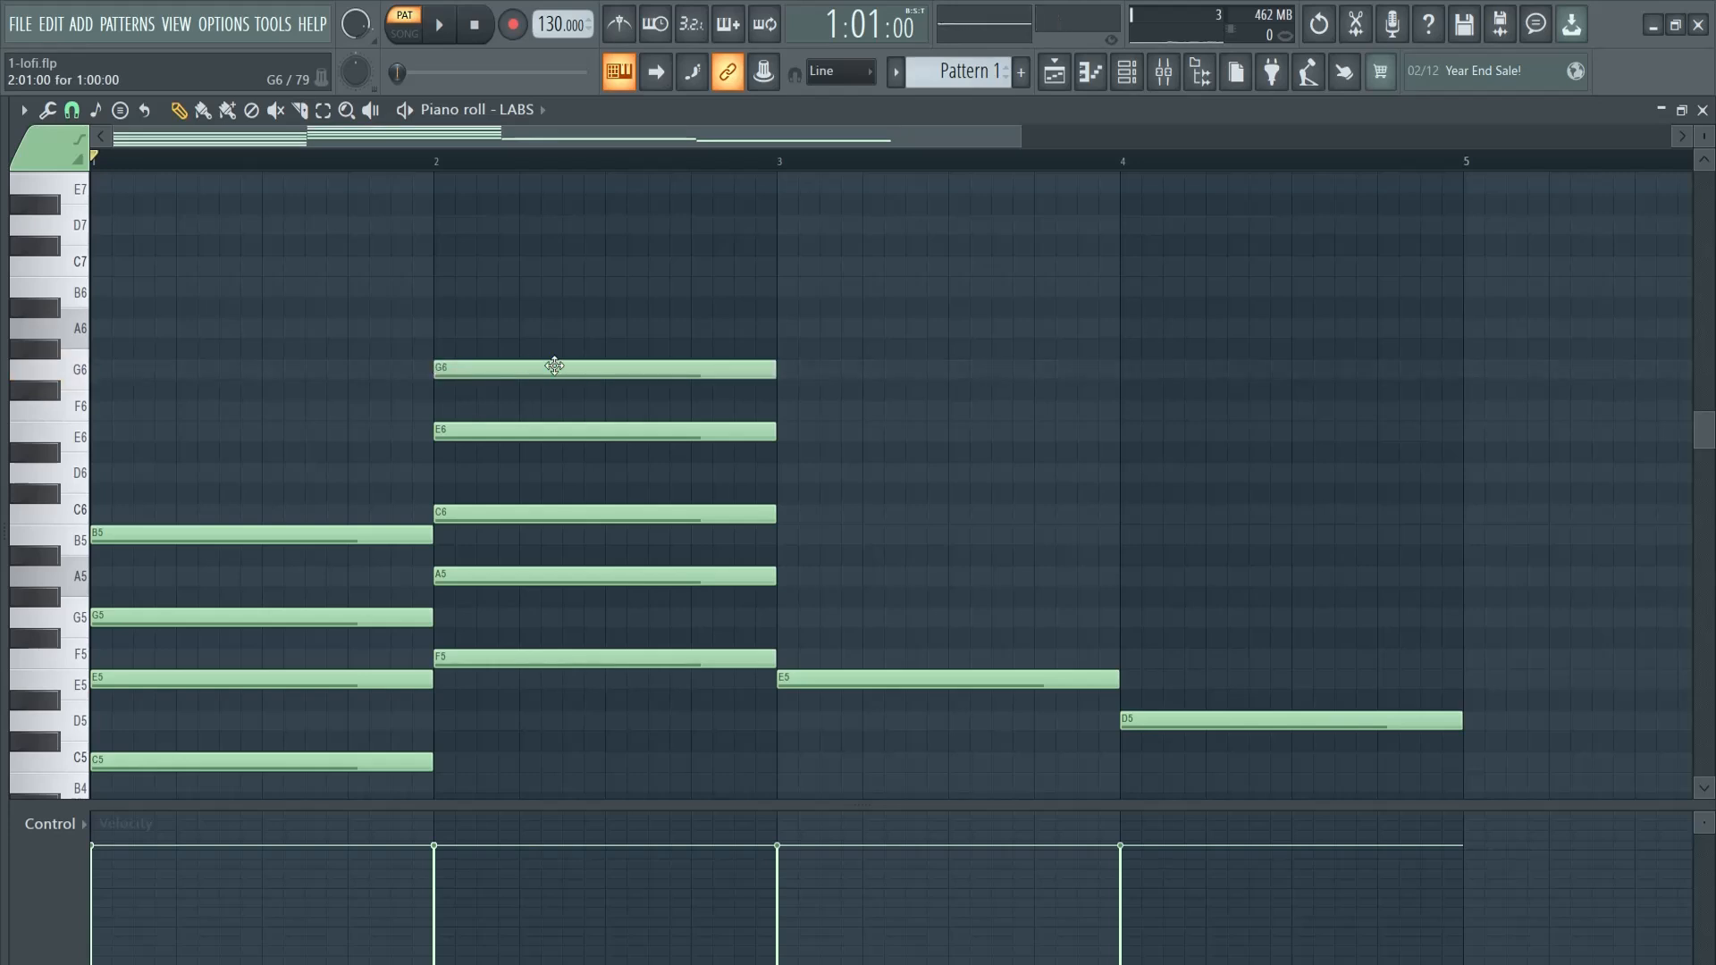
key("space")
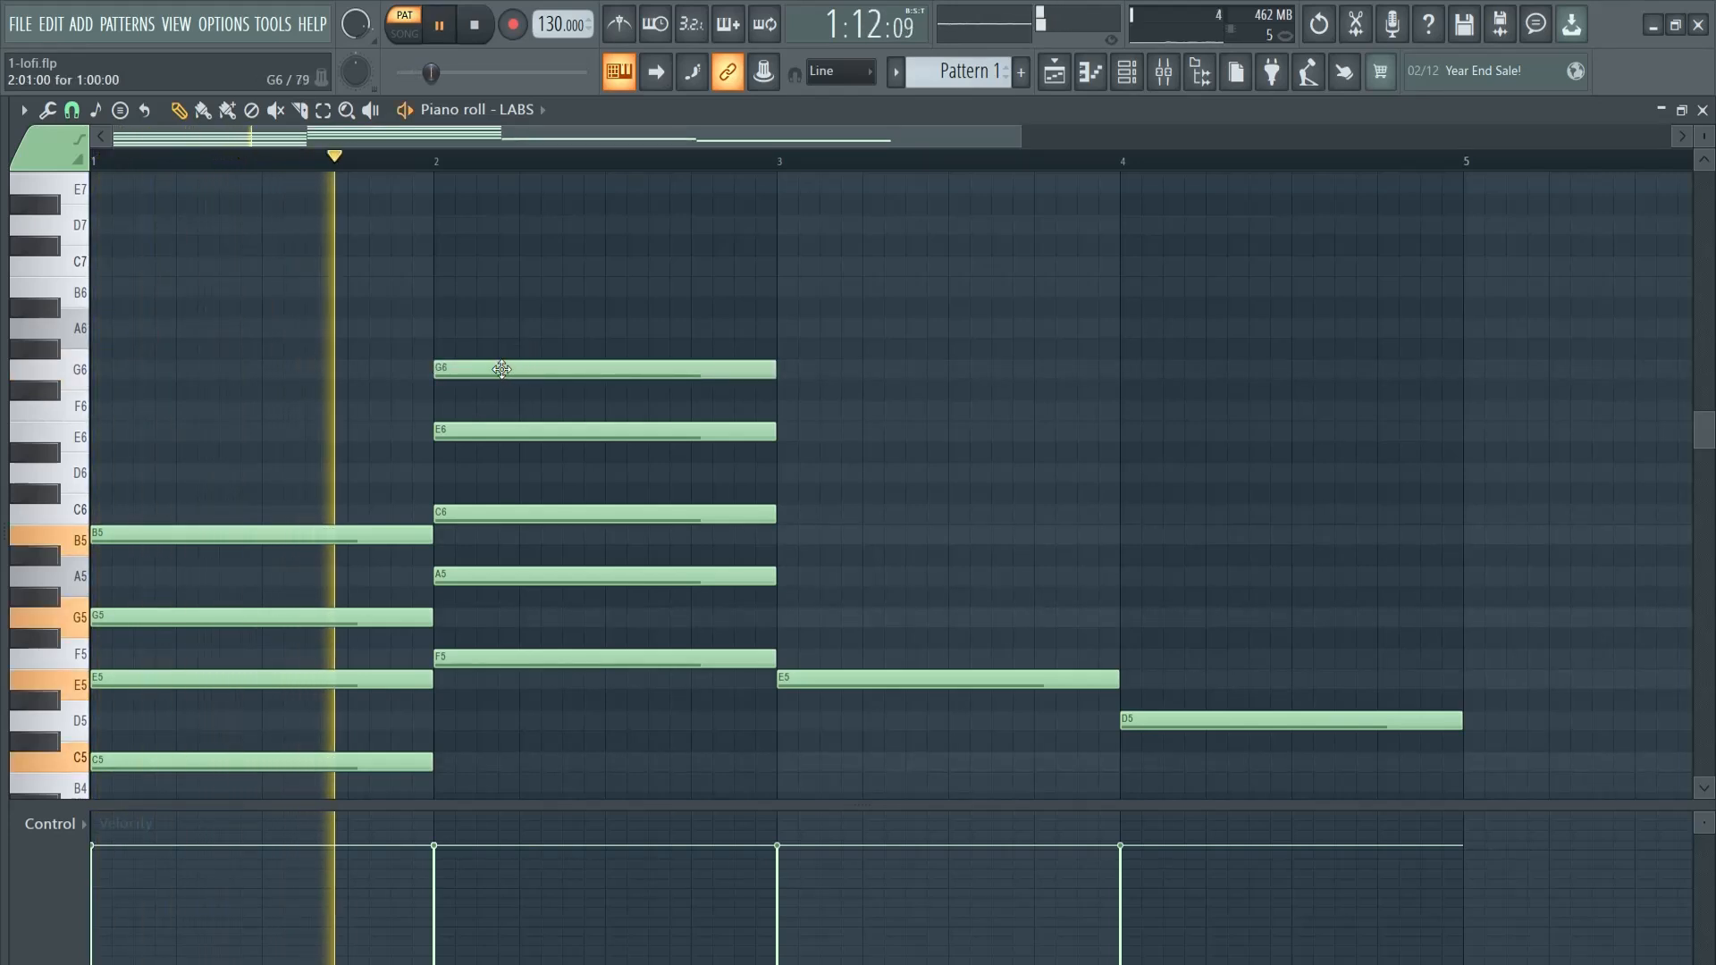
key("space")
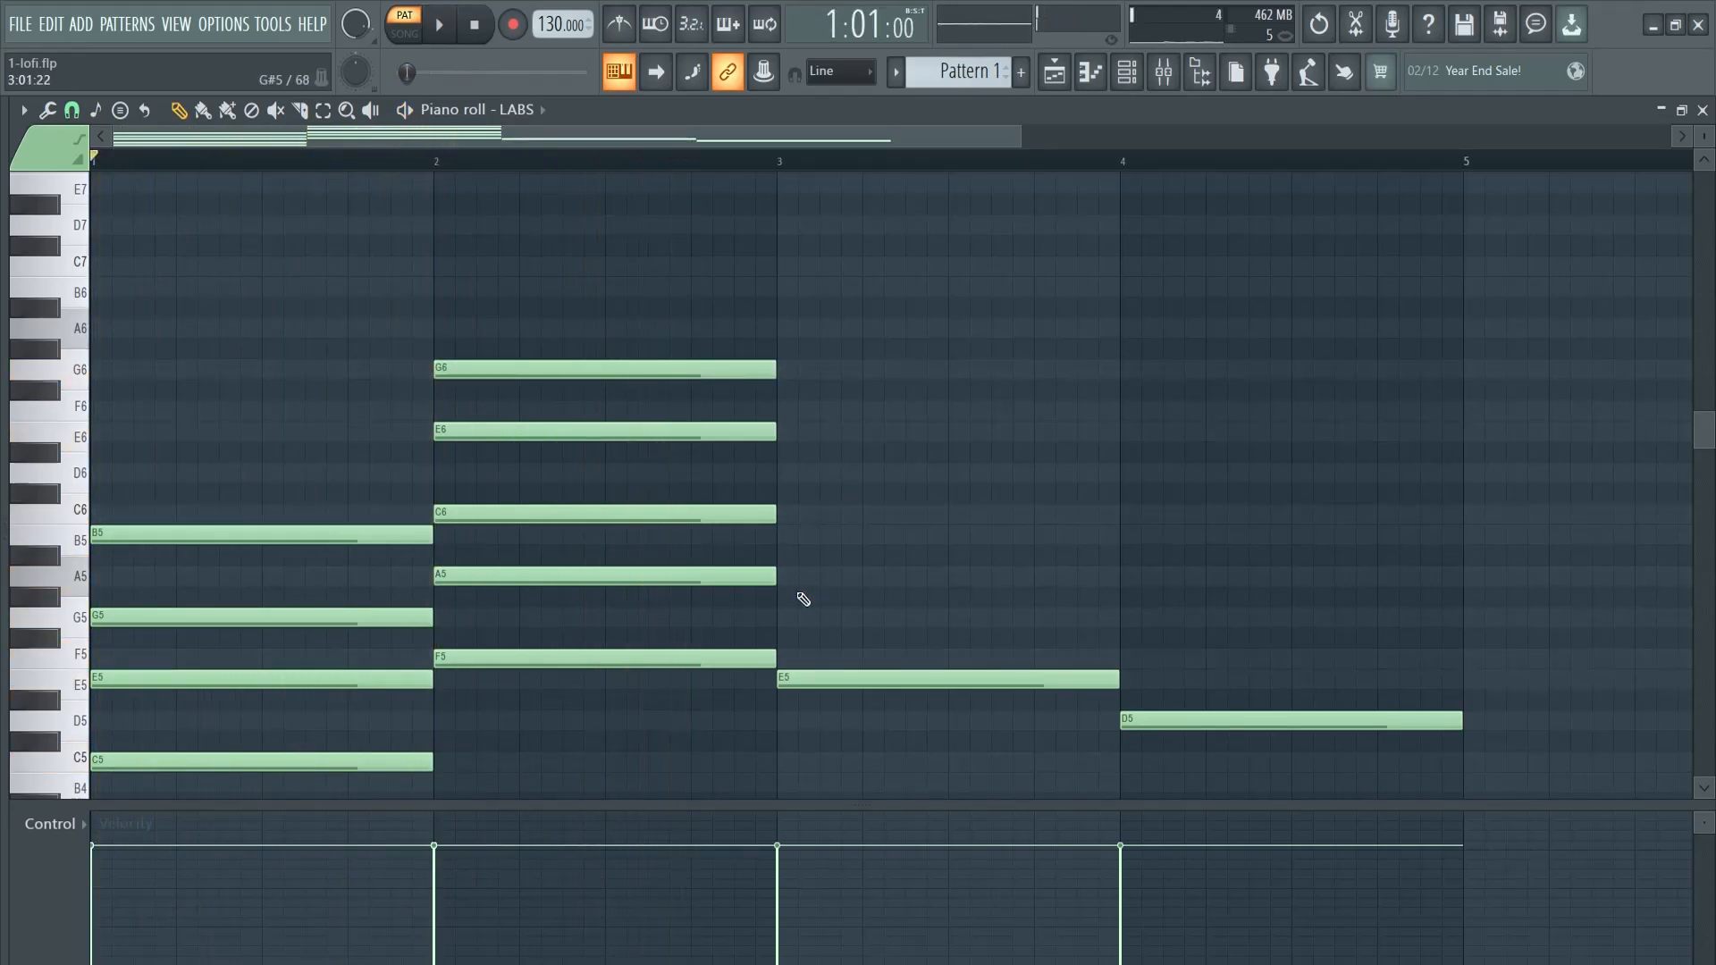
Step: Build the bar 3 chord by adding one-bar G5, B5, D6 and F6 notes above the E5
left_click(784, 617)
left_click(784, 534)
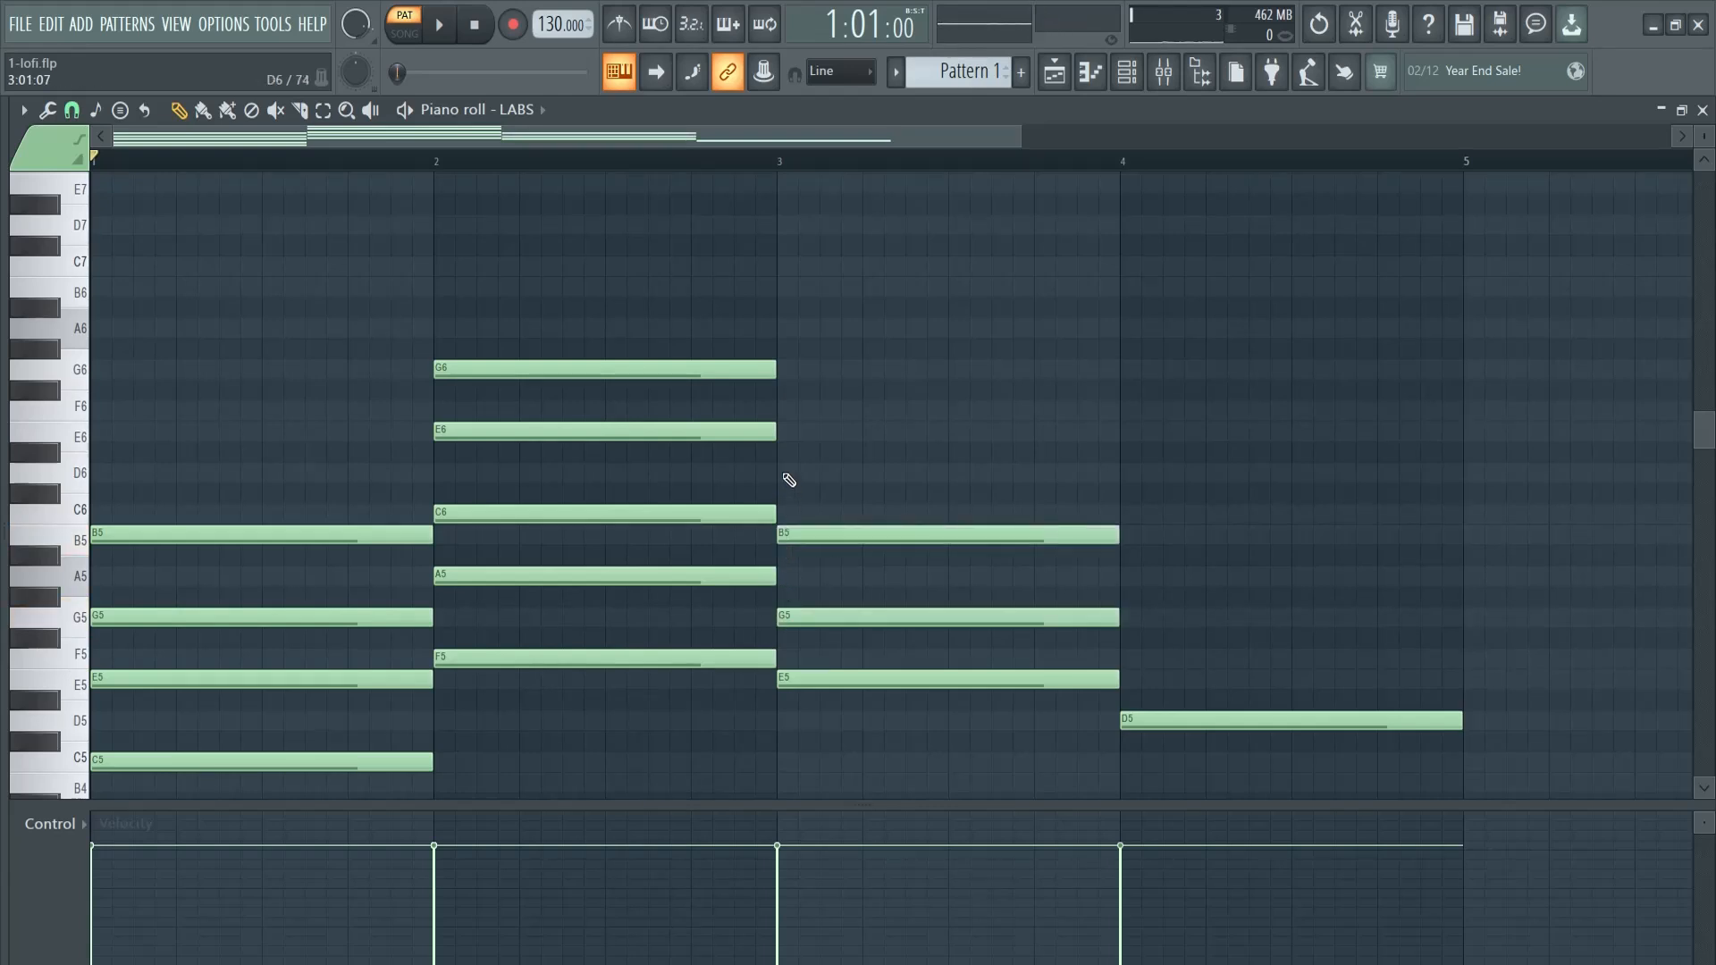
left_click(787, 474)
left_click_drag(786, 370, 778, 407)
Step: Add one-bar F5, A5, C6 and E6 notes above the D5 in bar 4 and play the full progression
left_click(1143, 656)
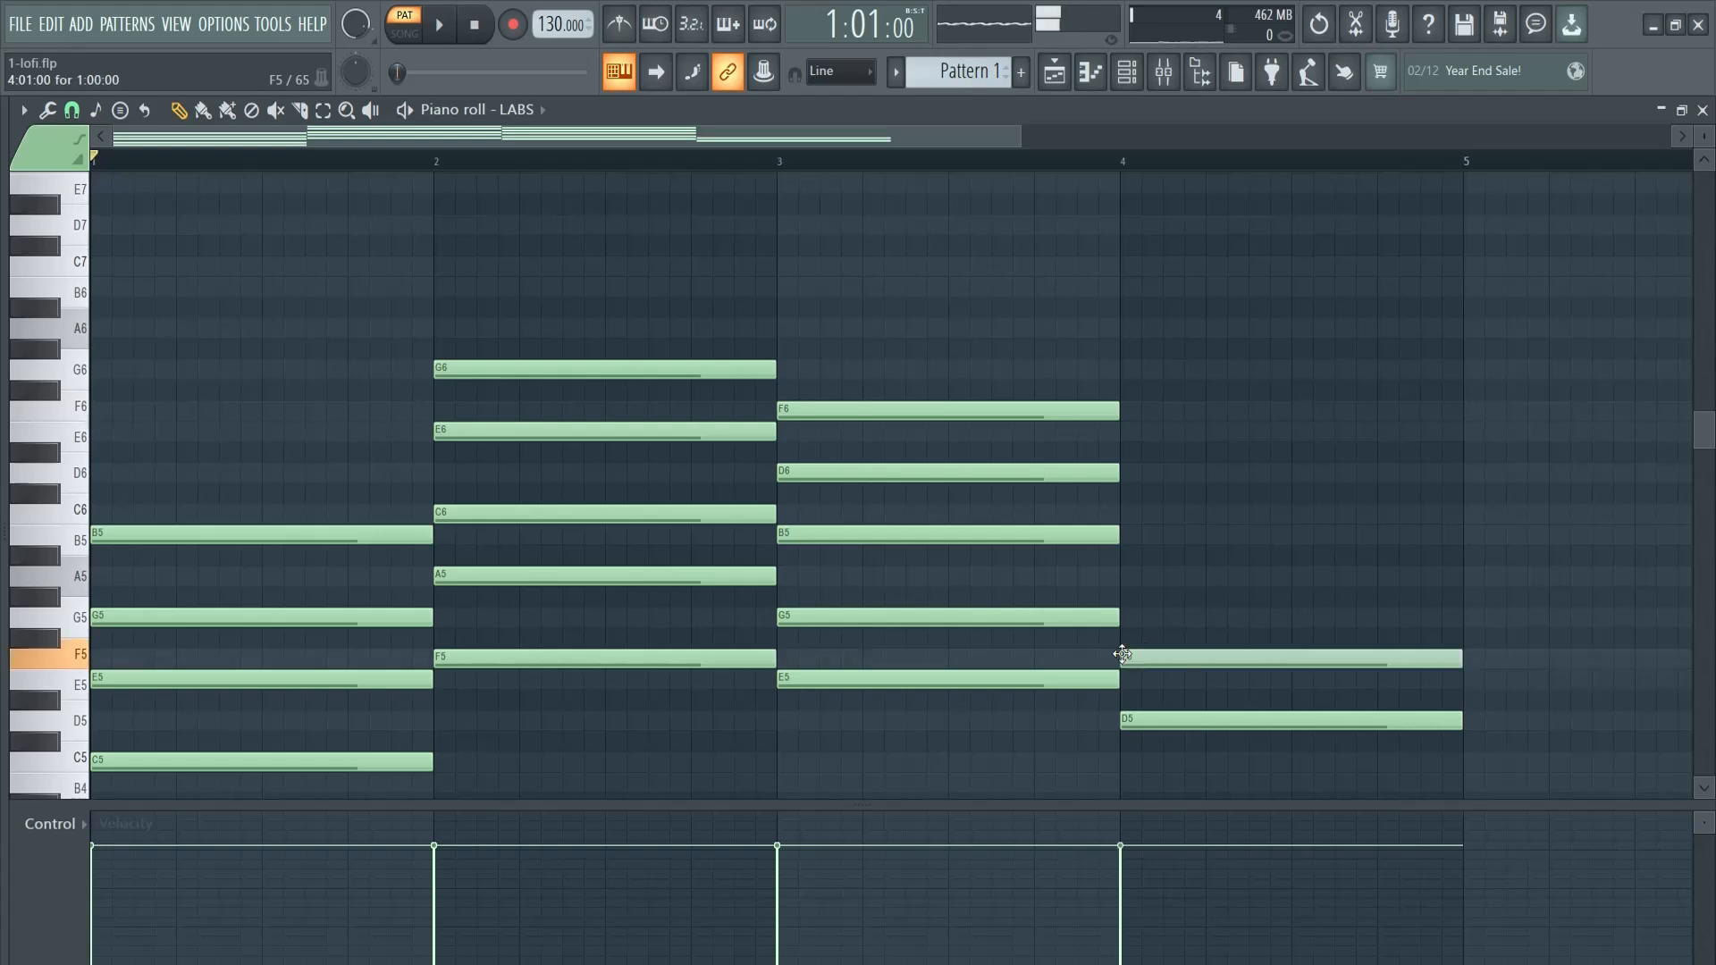
left_click(1127, 576)
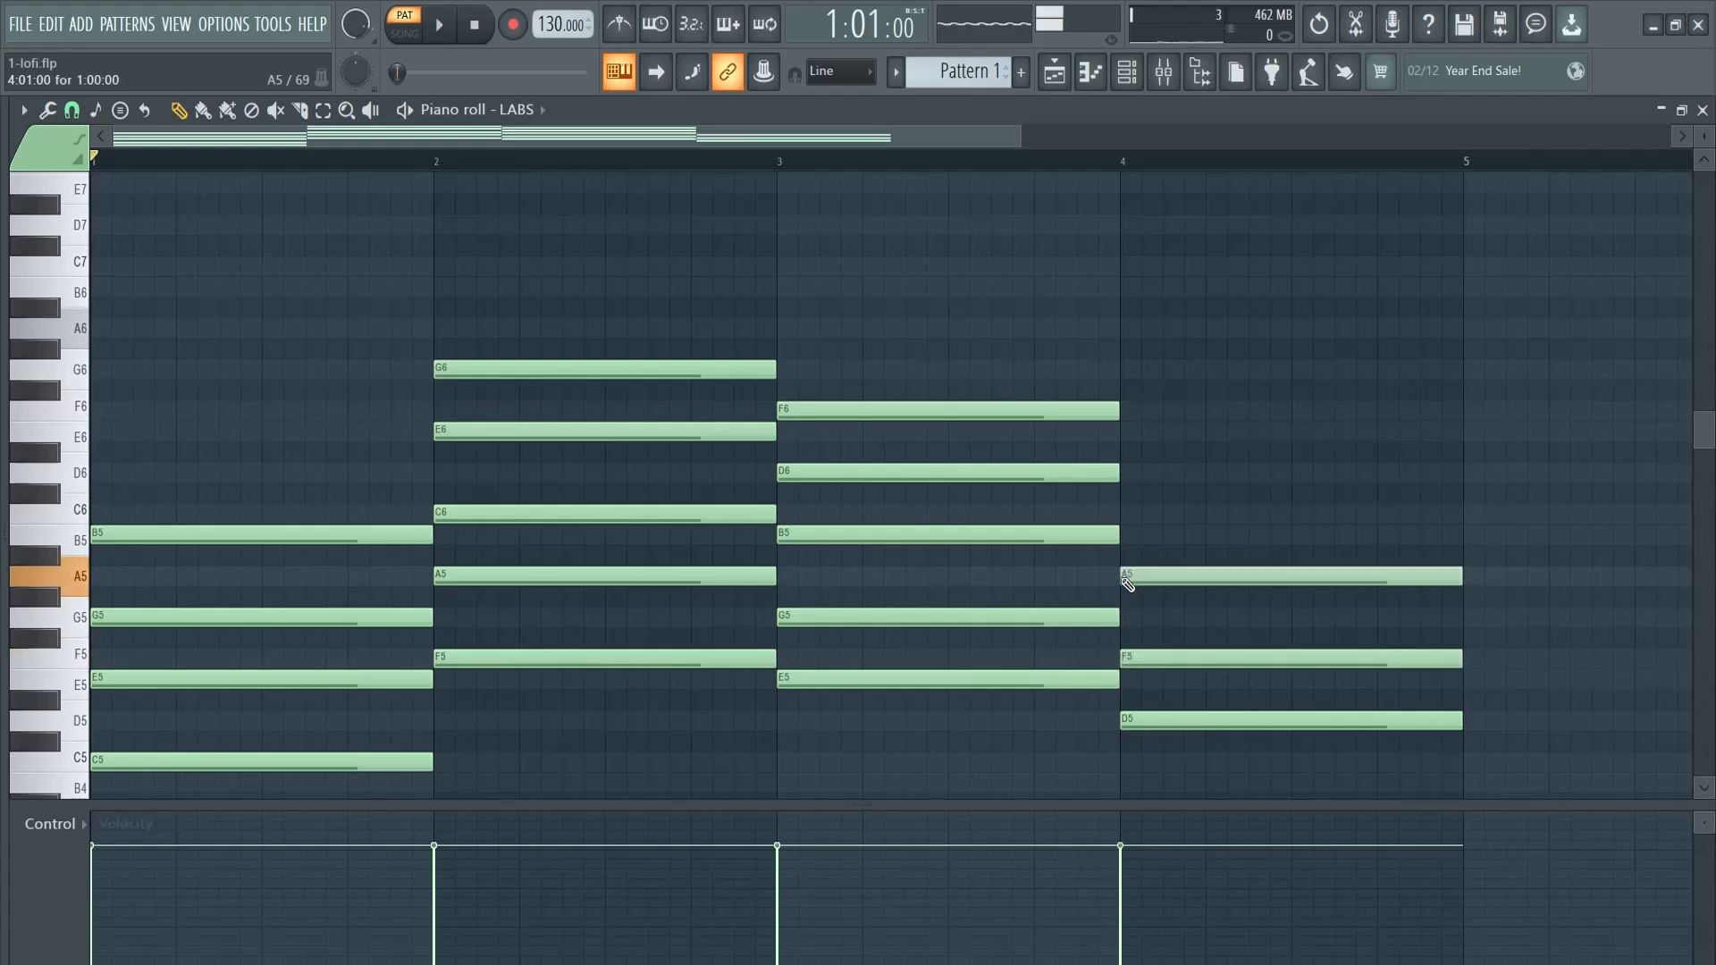
left_click(1124, 514)
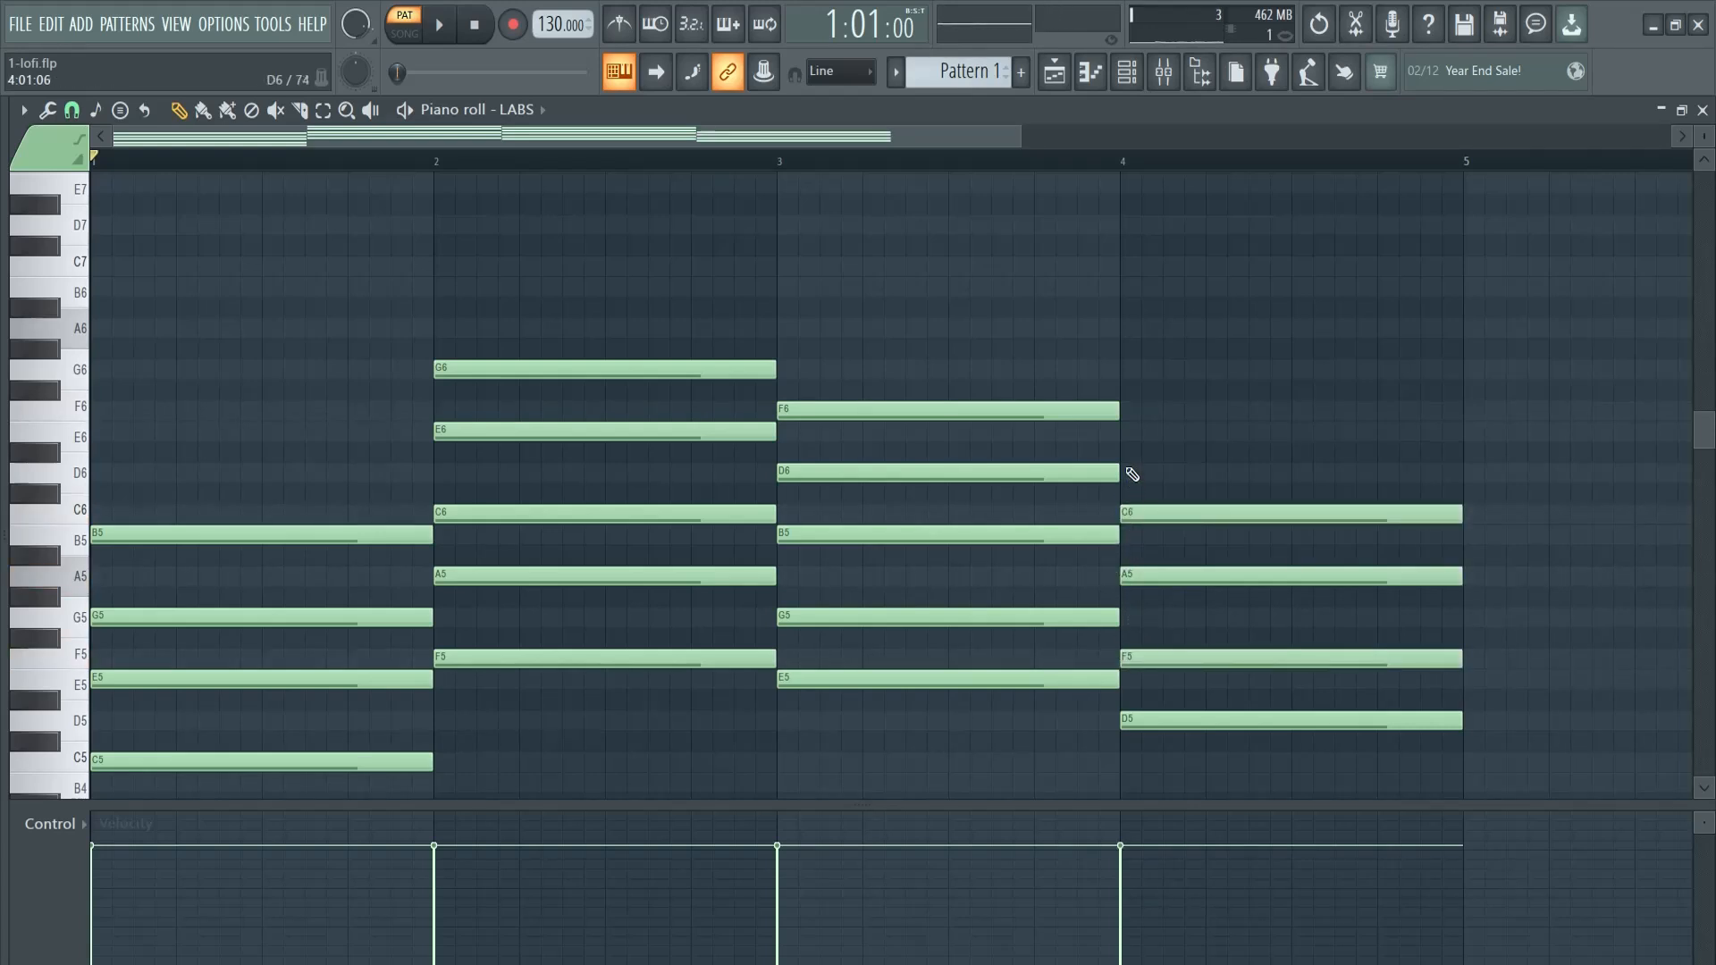
left_click(1126, 436)
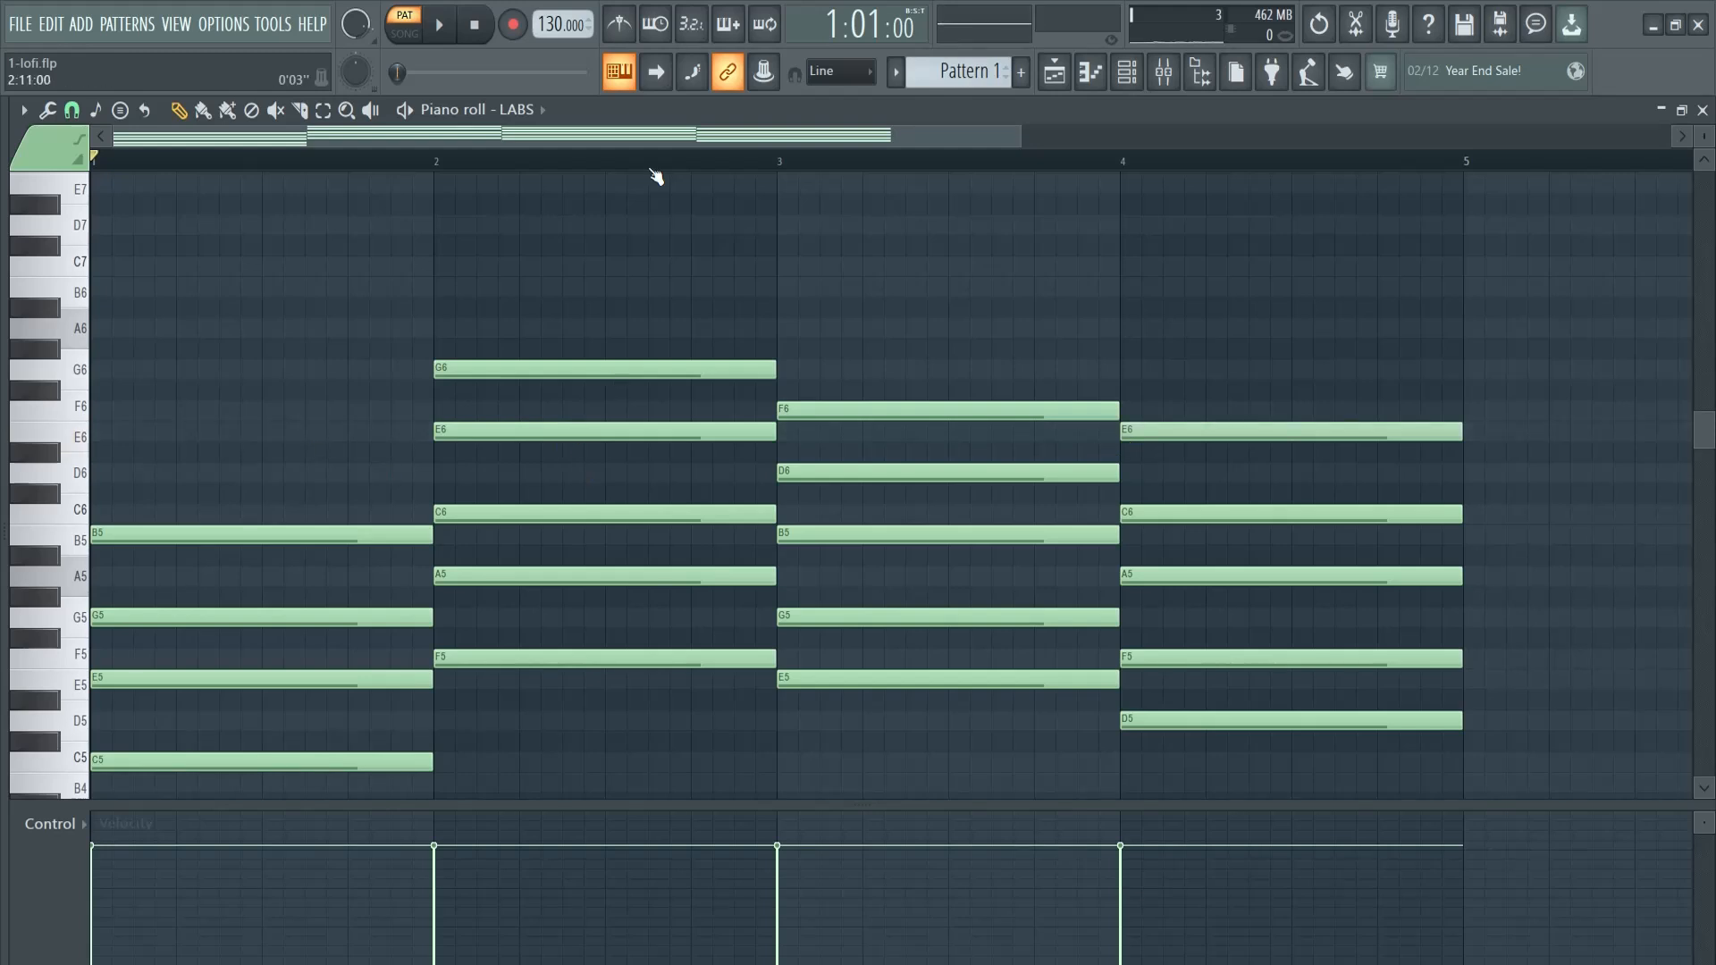
key("space")
scroll(751, 393, "down", 1)
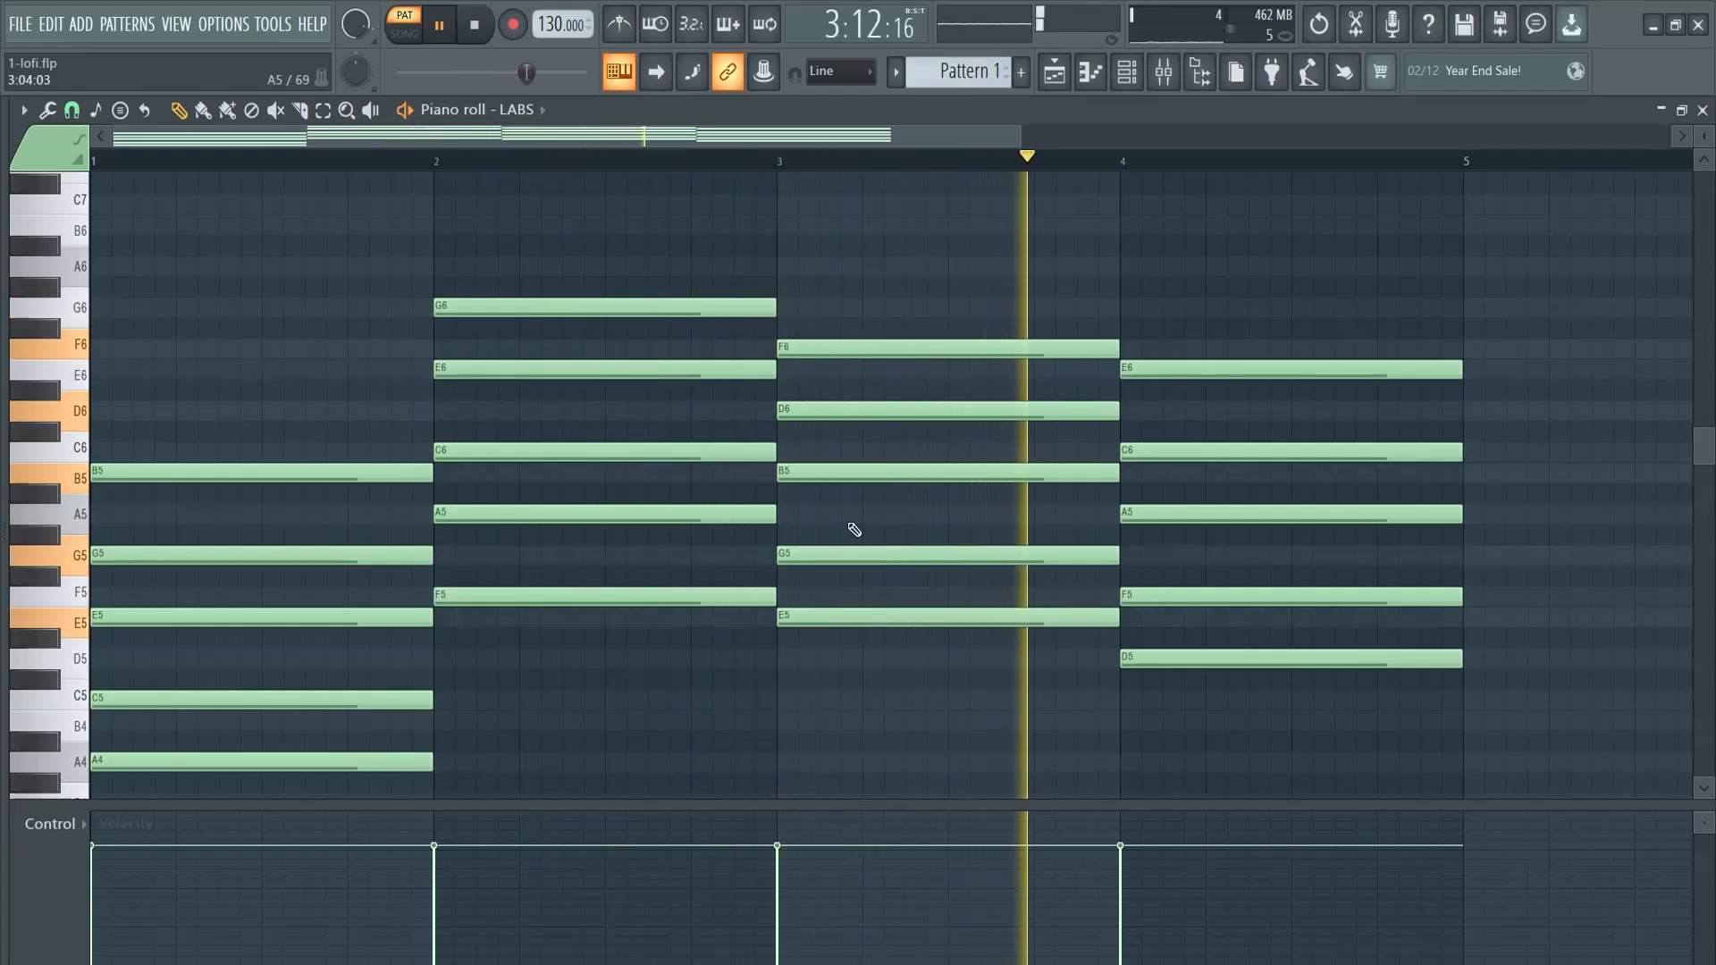
key("space")
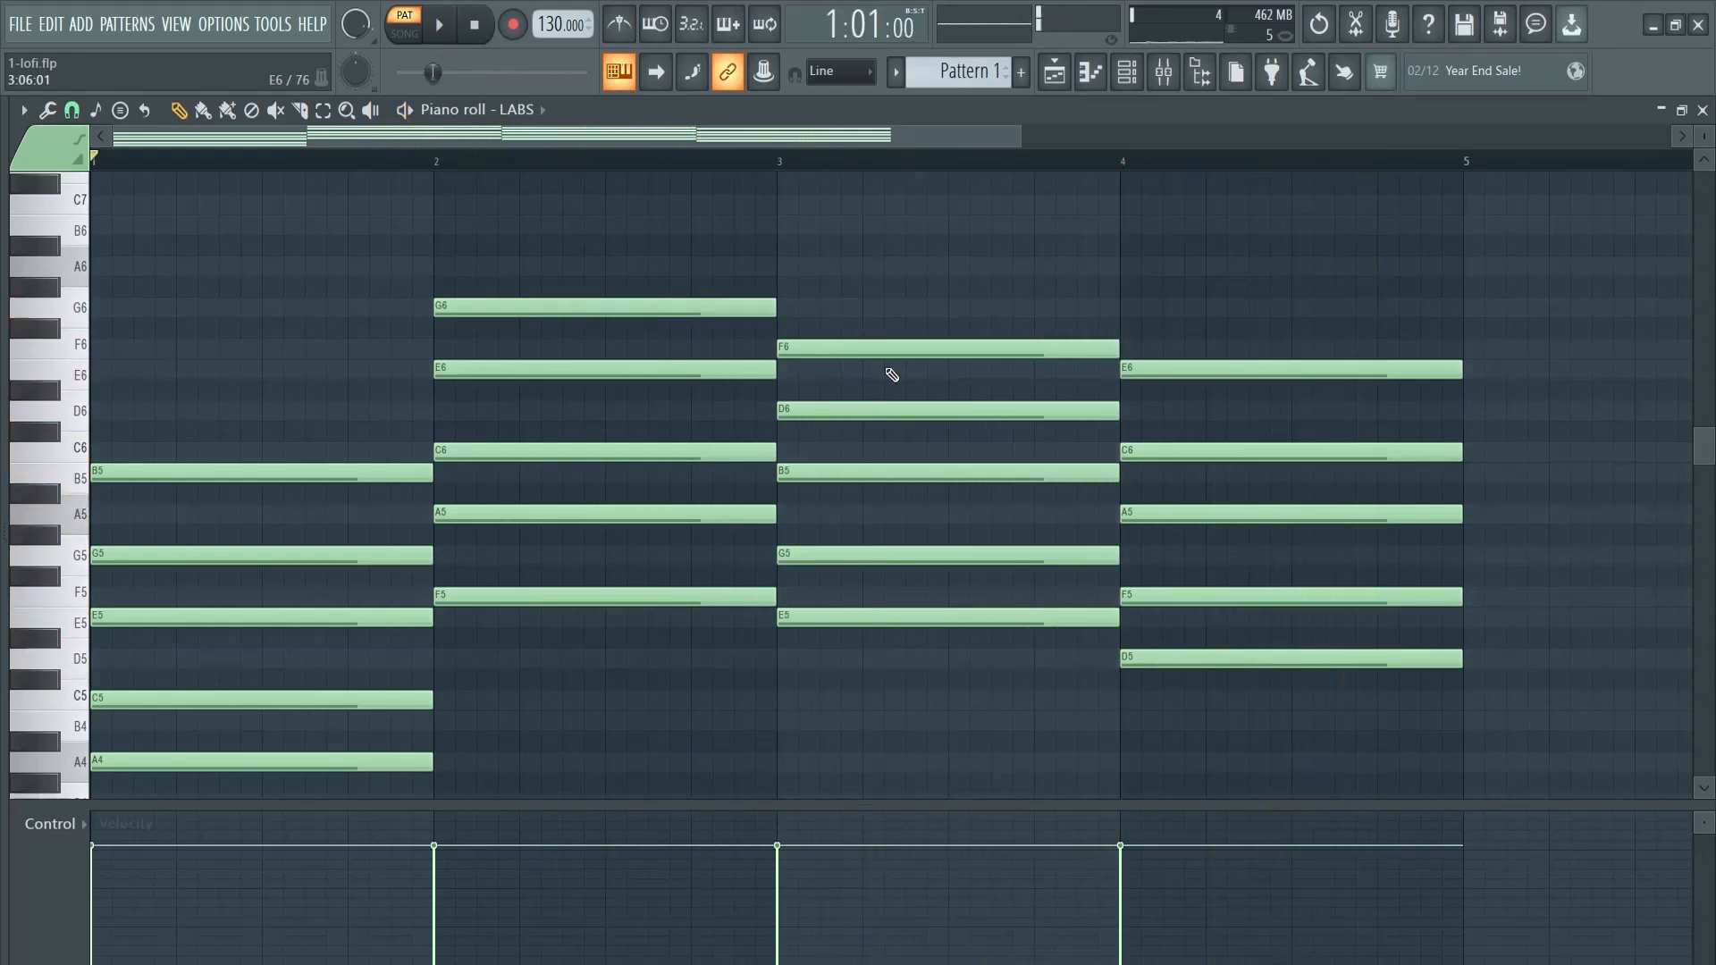
Step: Transpose the chords in bars 2 to 4 down one octave and clear the selection
left_click_drag(582, 233, 1459, 754)
key("ctrl+Down")
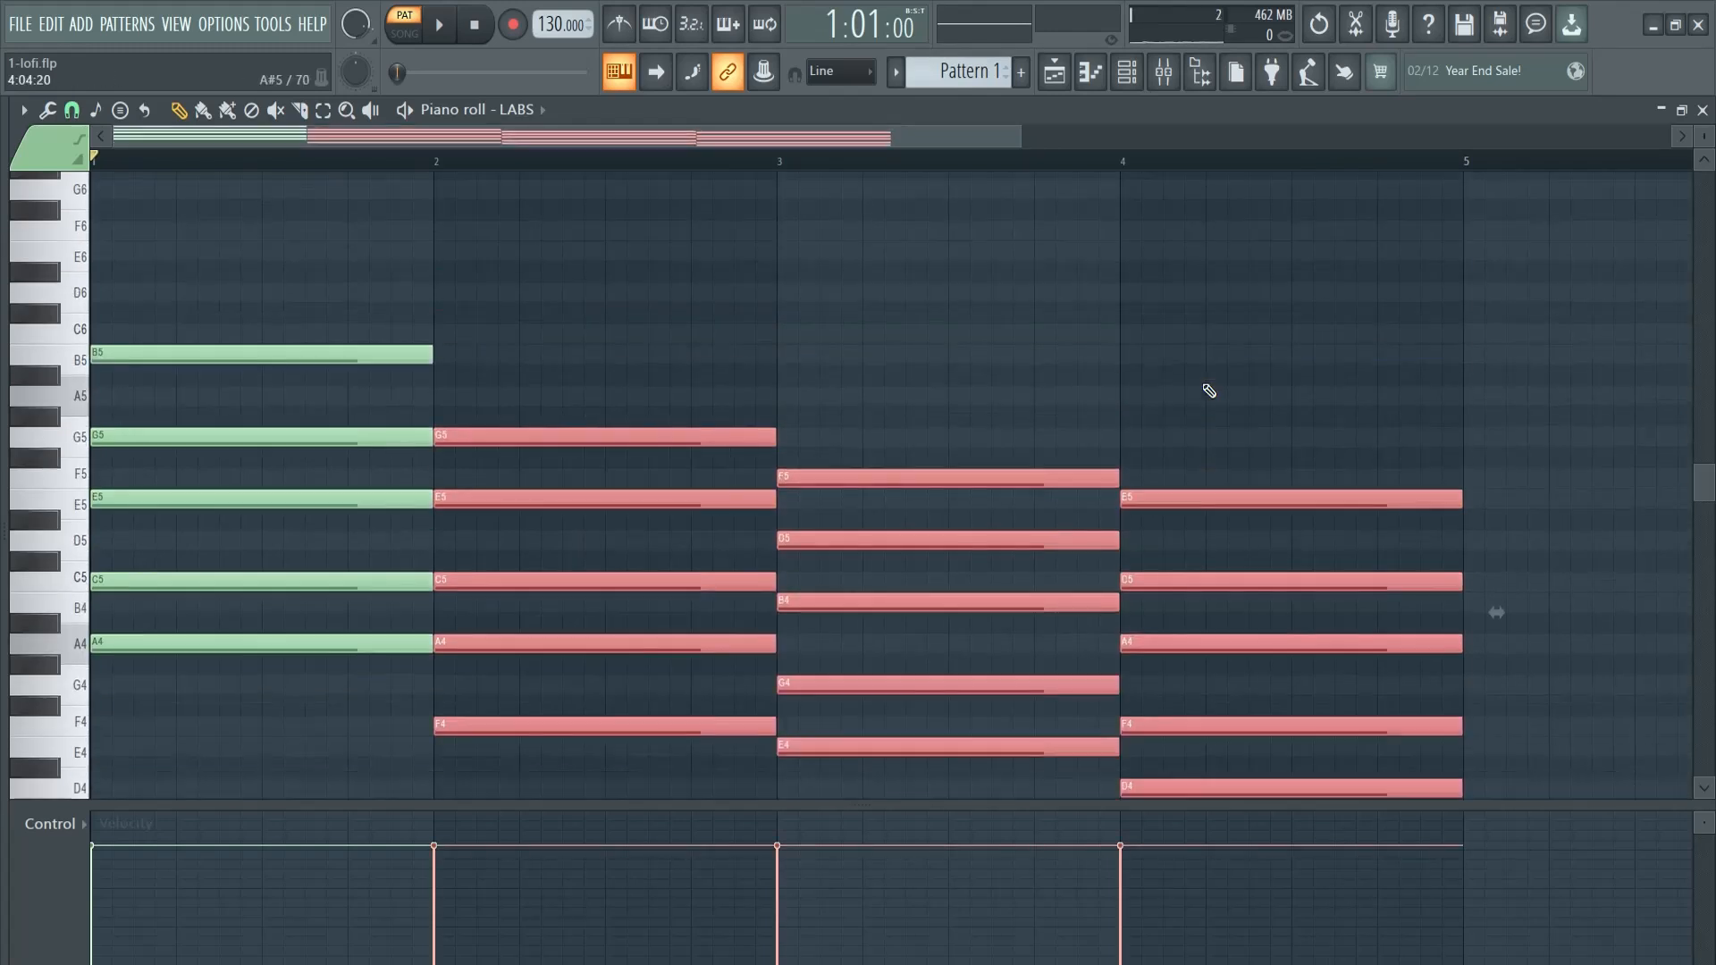
right_click(911, 333)
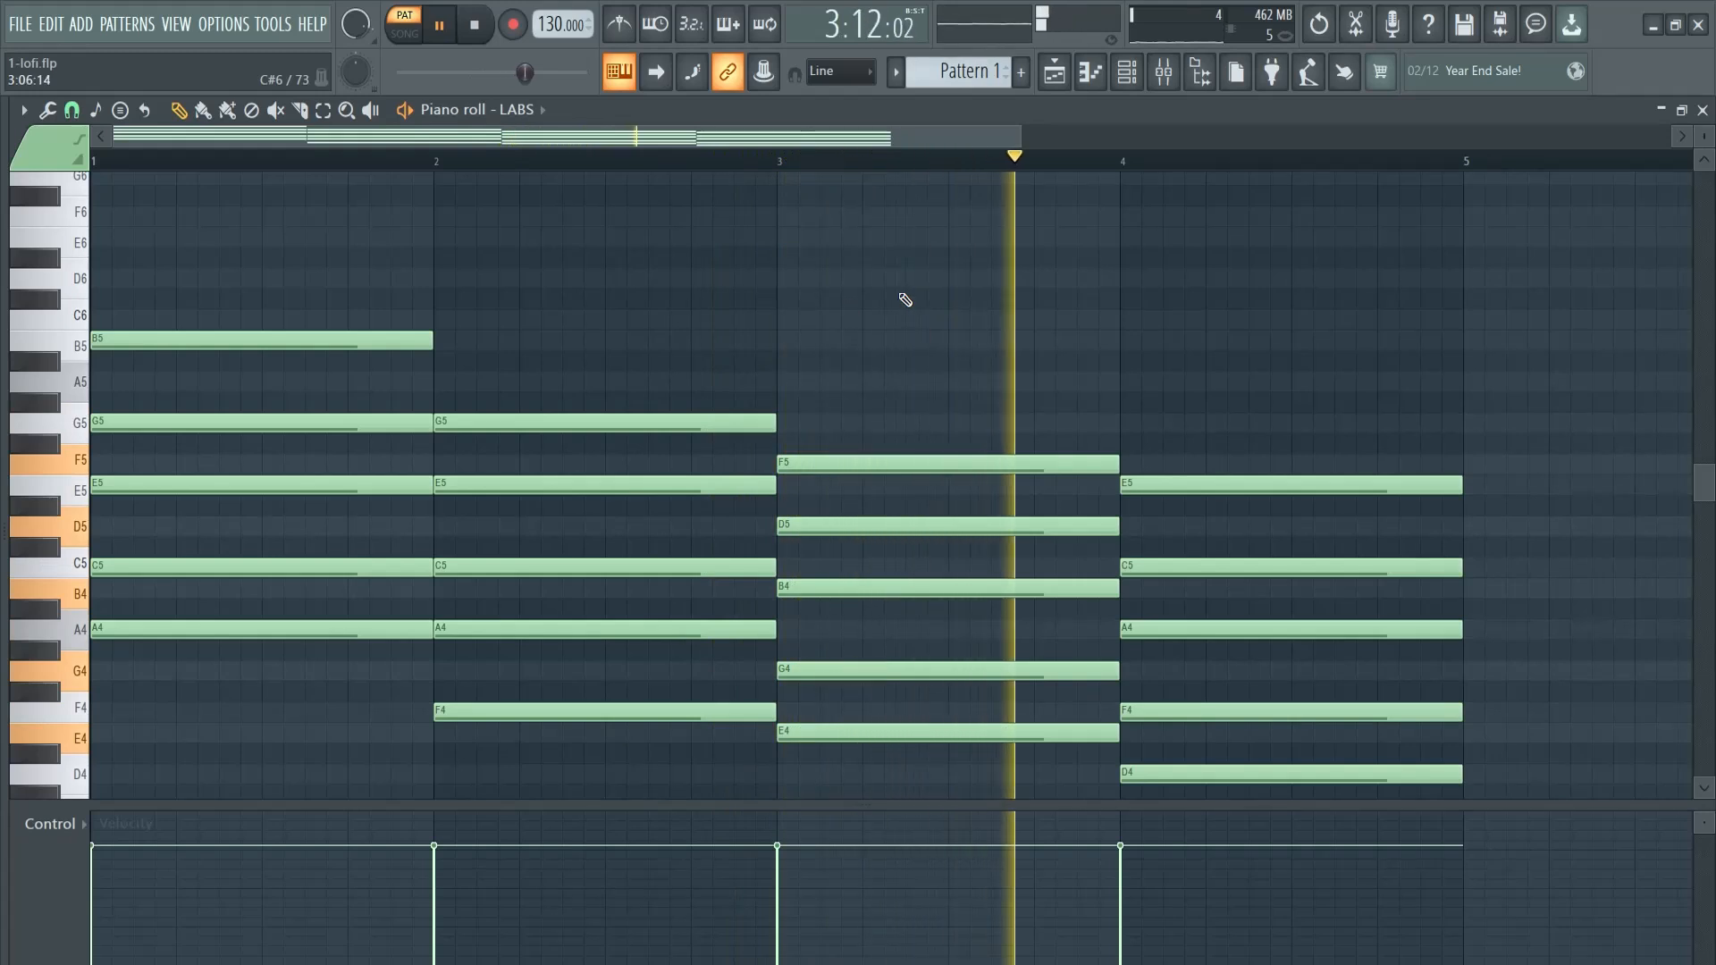
Step: Stop playback and undo the one-octave transposition of the chords in bars 2 to 4
key("space")
key("ctrl+z")
key("ctrl+z")
scroll(907, 393, "up", 3)
left_click(1020, 313, "ctrl")
Step: Duplicate the four-bar progression into bars 5 to 8 and shorten the bar 8 chord to half a bar
scroll(974, 246, "down", 1)
left_click_drag(1020, 136, 1567, 137)
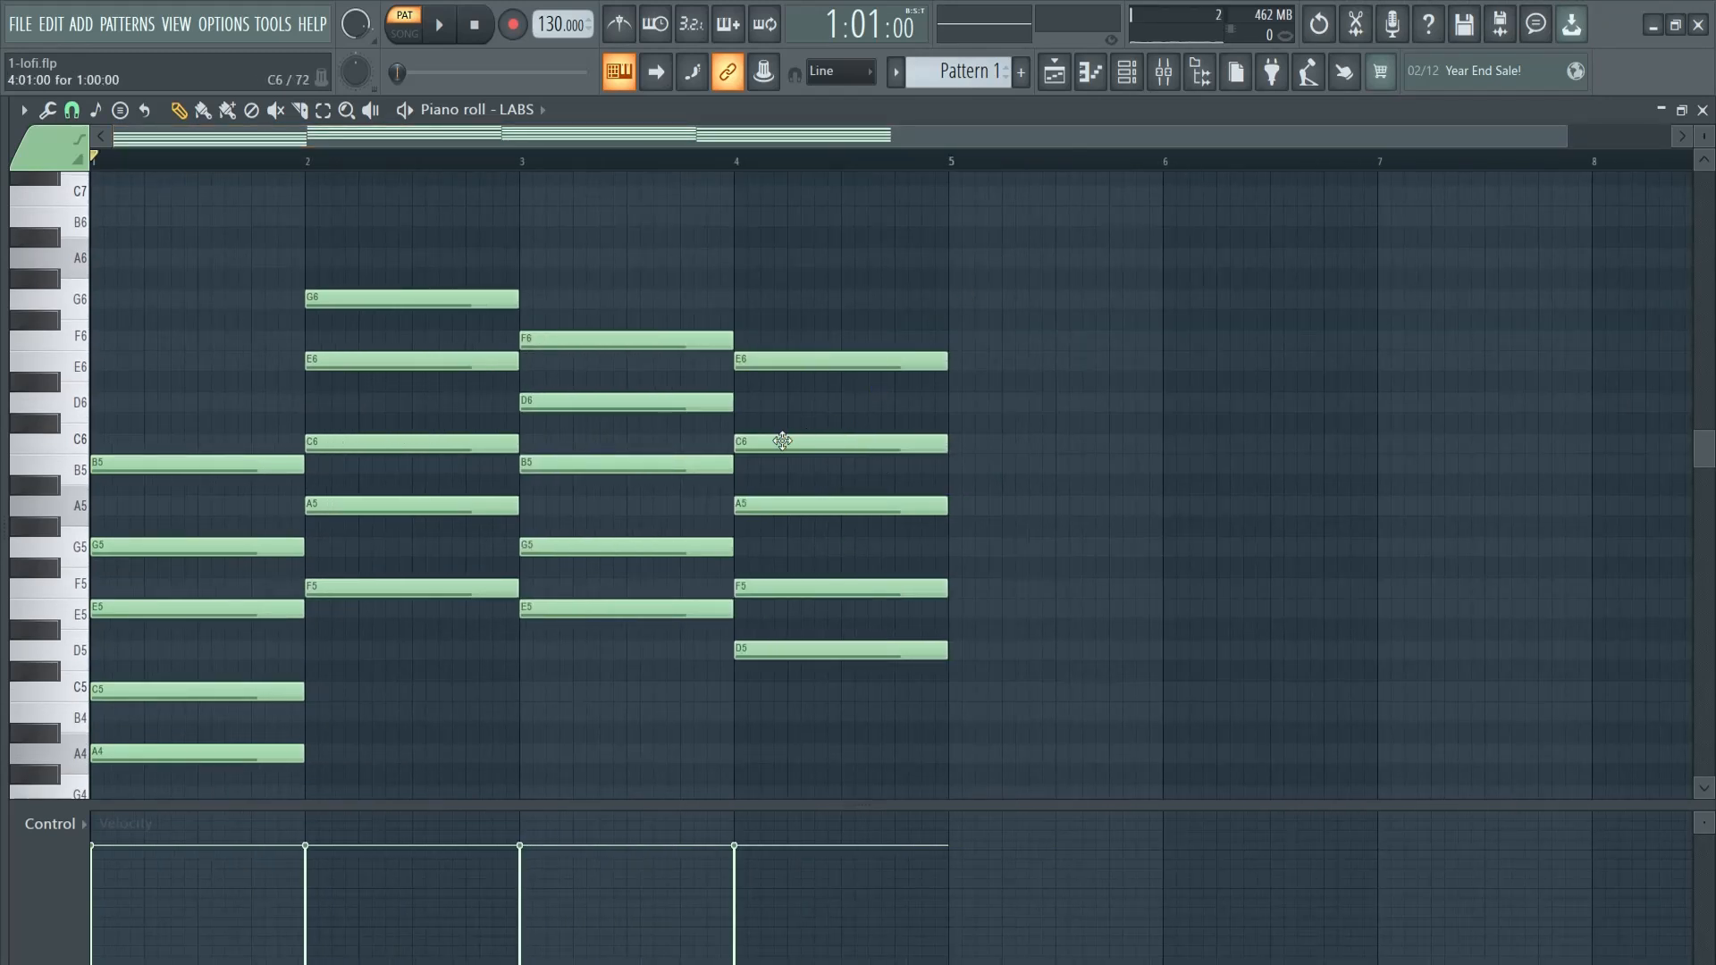
key("ctrl+b")
left_click_drag(1331, 295, 1562, 679)
left_click_drag(1541, 586, 1434, 587)
scroll(967, 731, "down", 2)
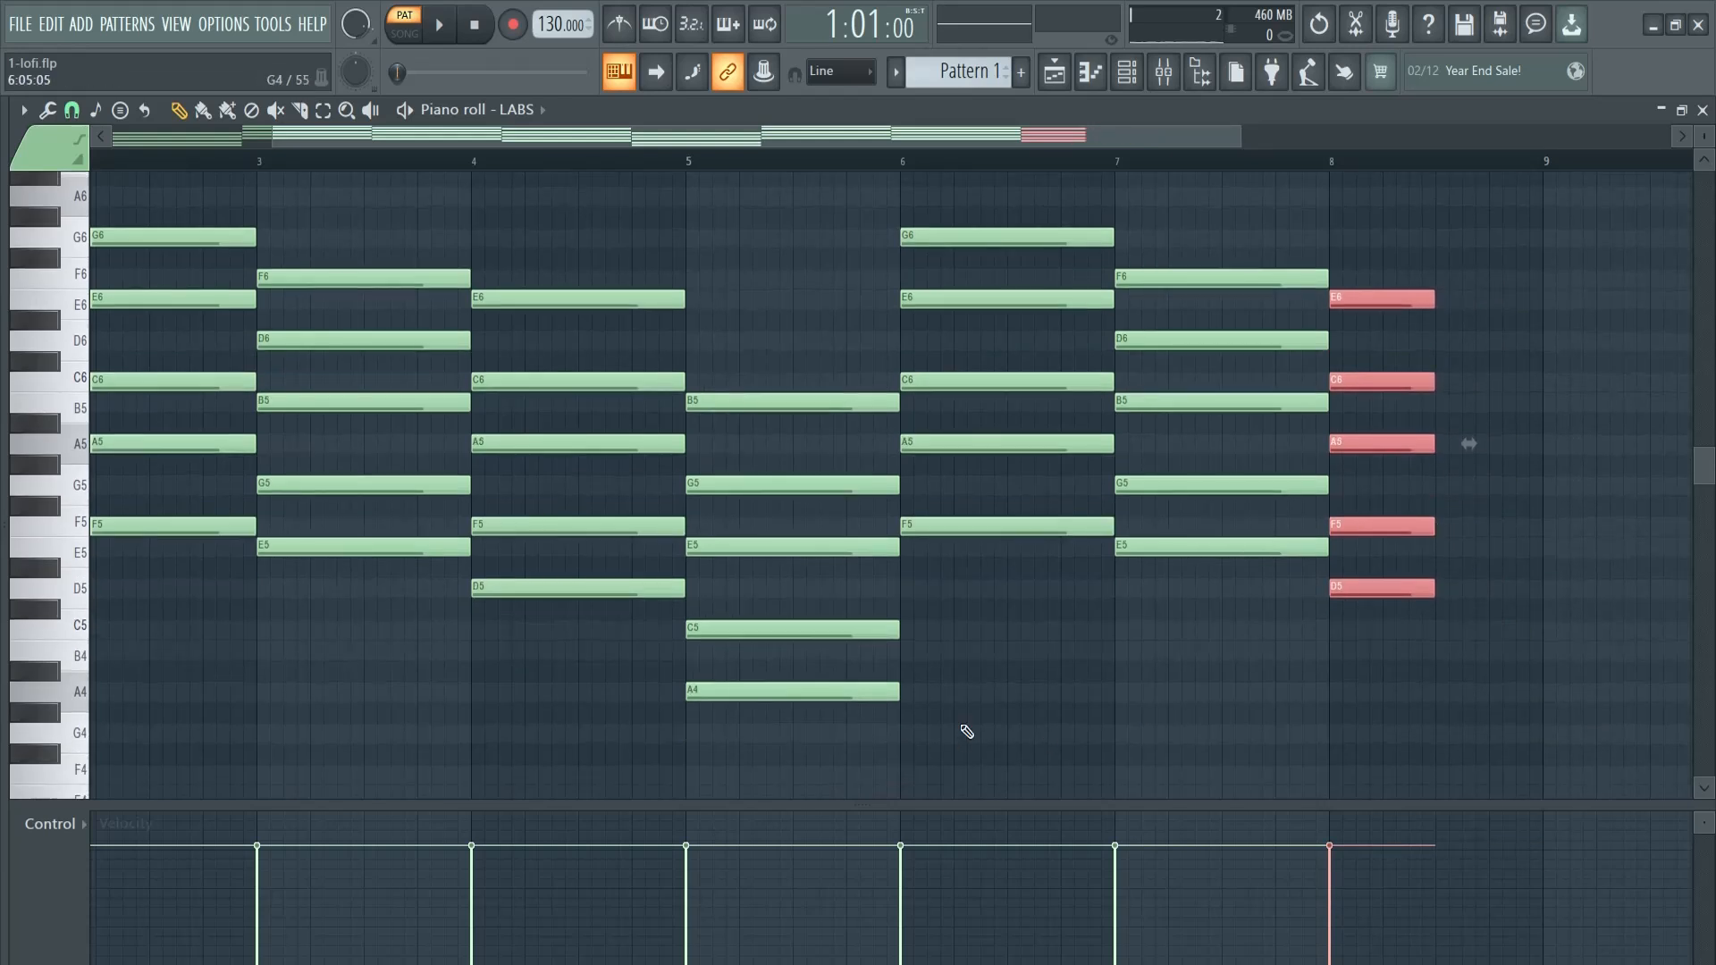
Step: Add half-bar G4, B4, D5, F5 and A5 notes in the second half of bar 8 and play the full progression
left_click(1446, 735)
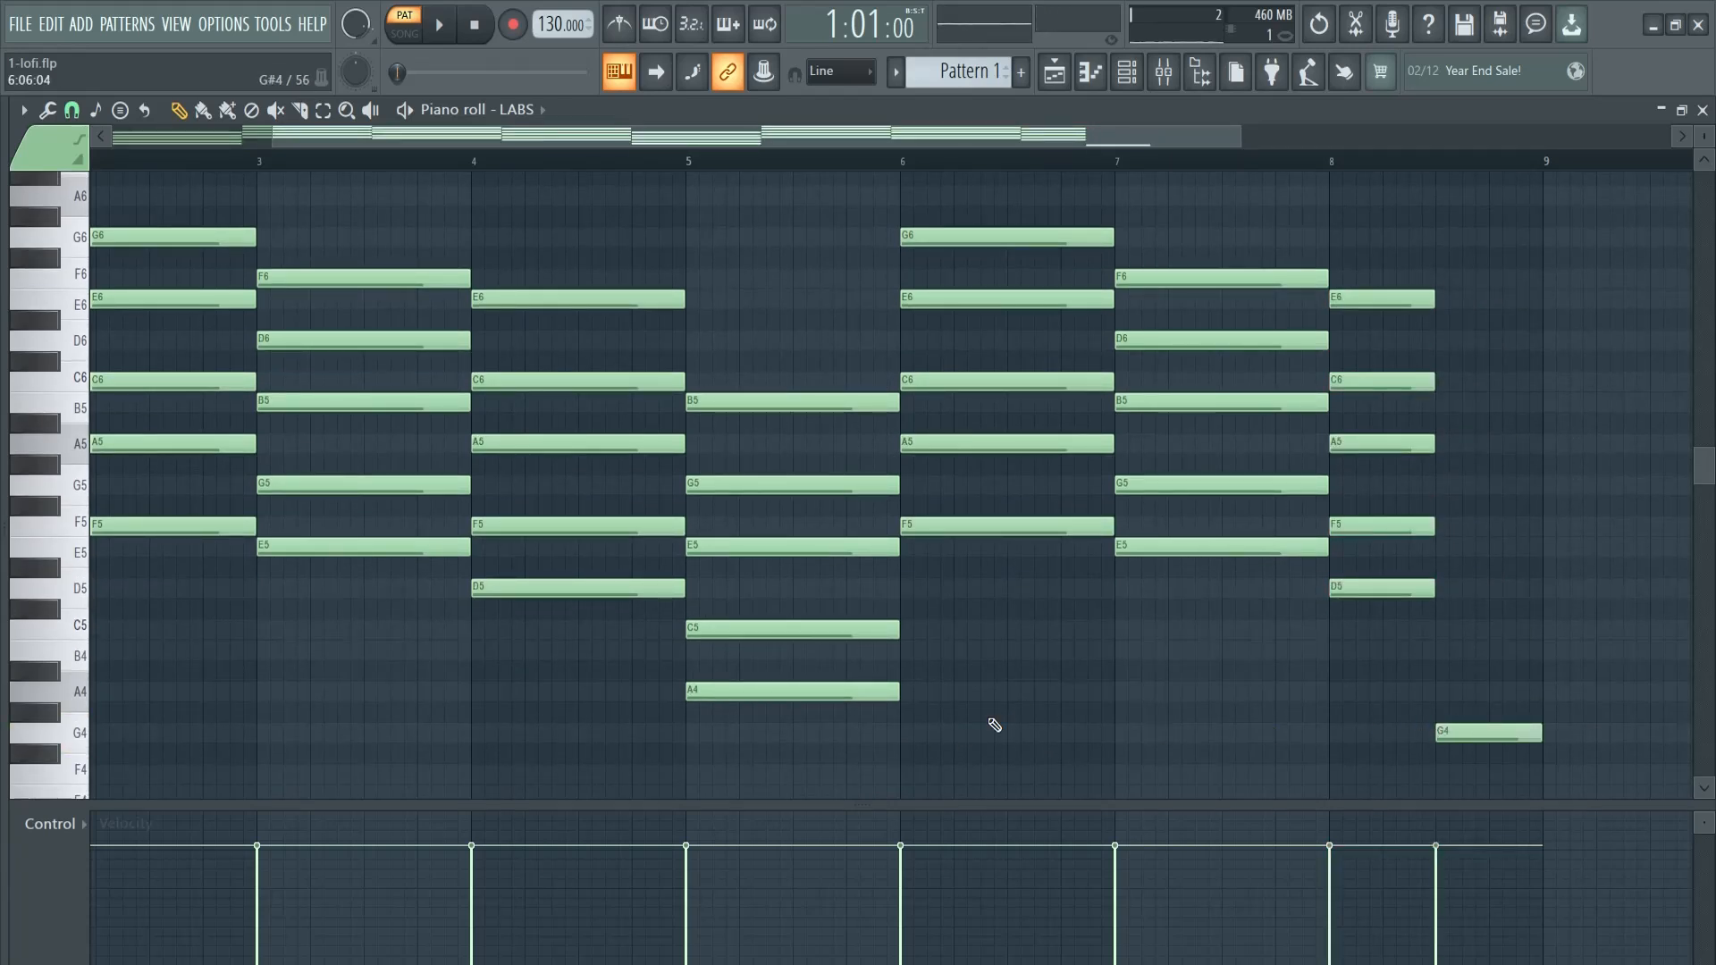
left_click(1444, 652)
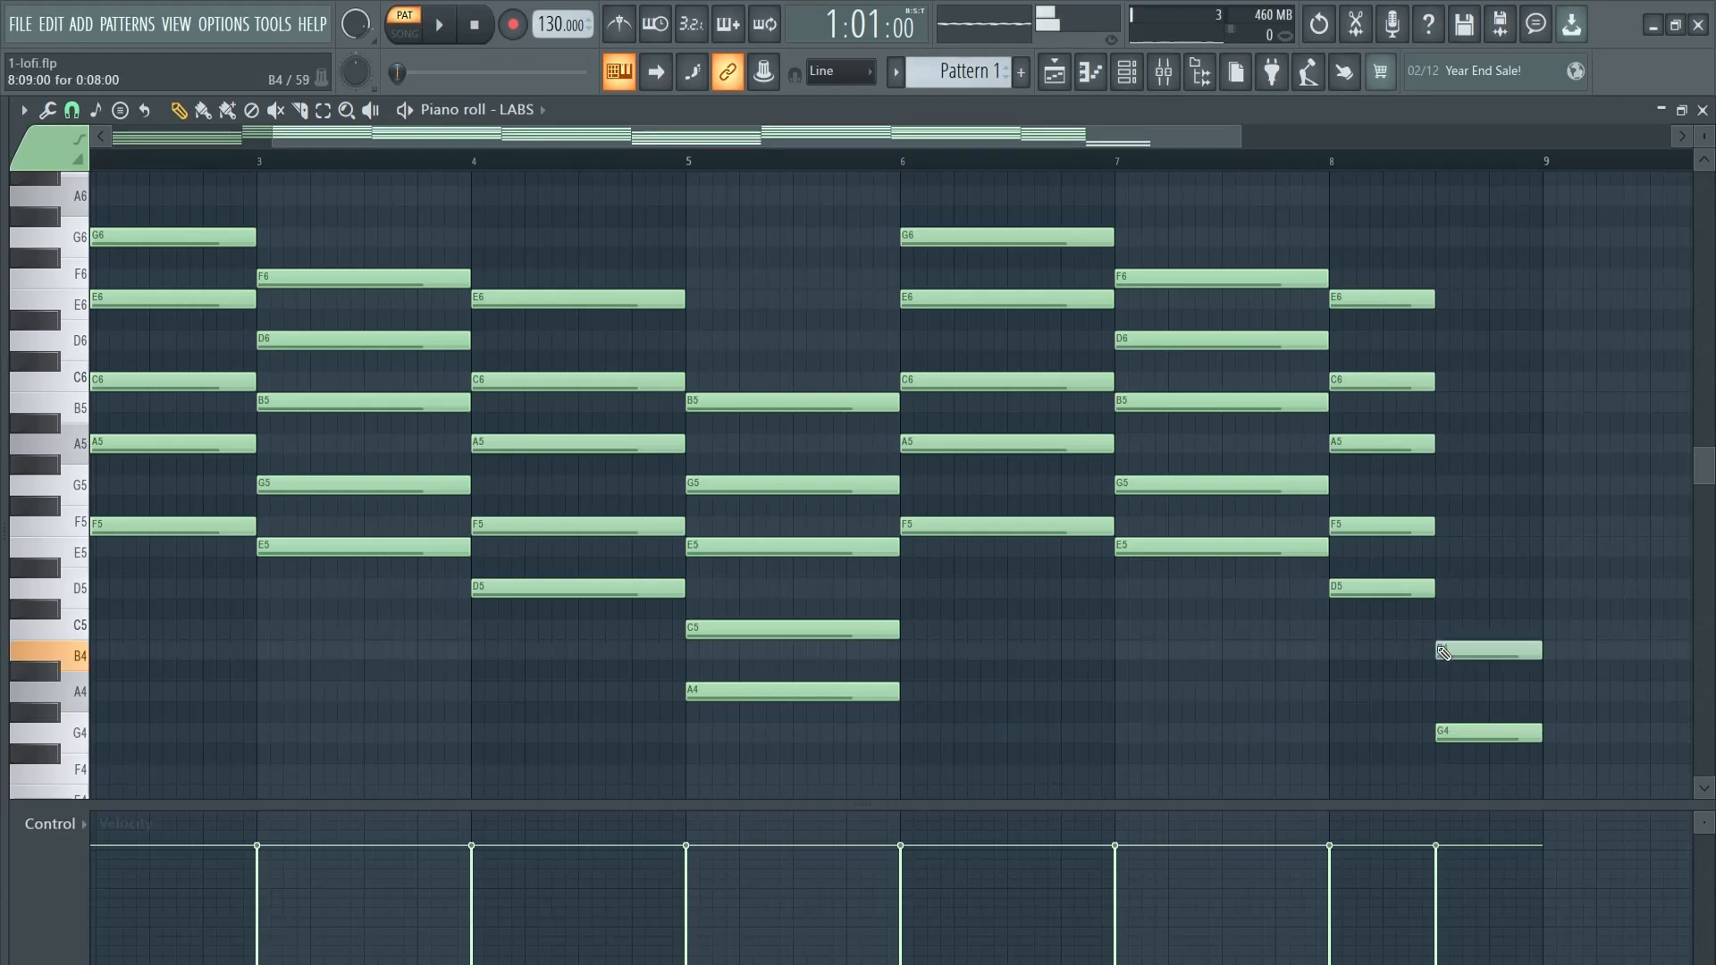
left_click(1439, 587)
left_click(1444, 525)
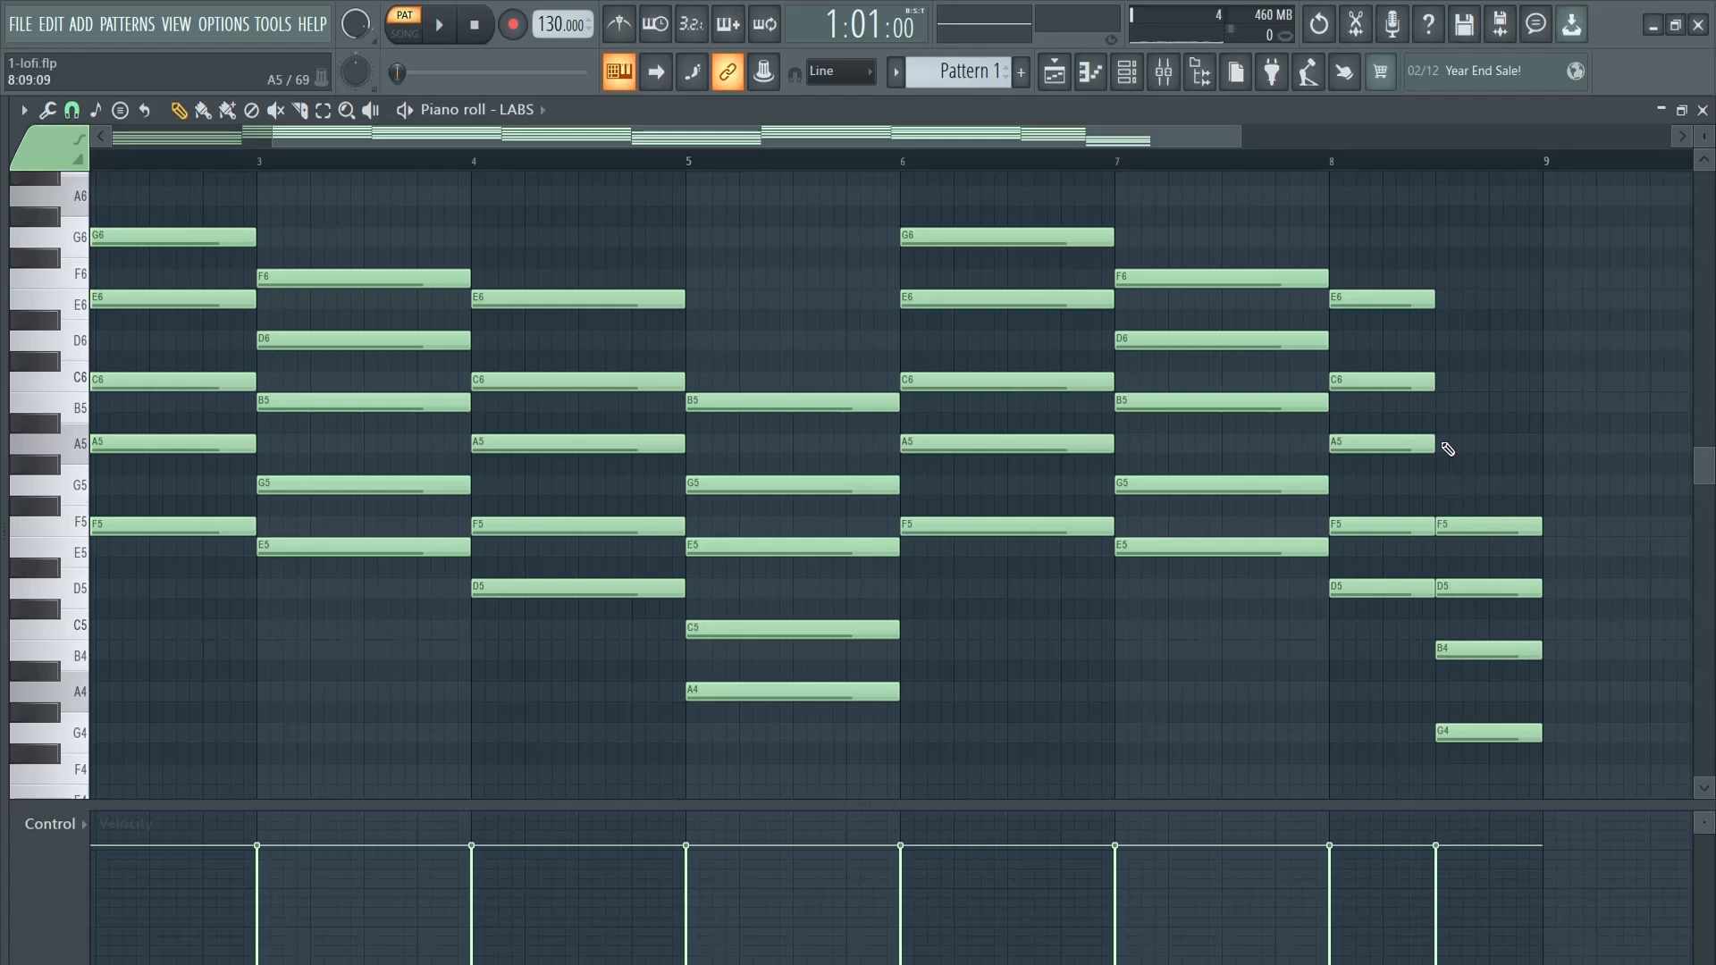
left_click(1446, 446)
left_click_drag(1204, 136, 1252, 134)
key("space")
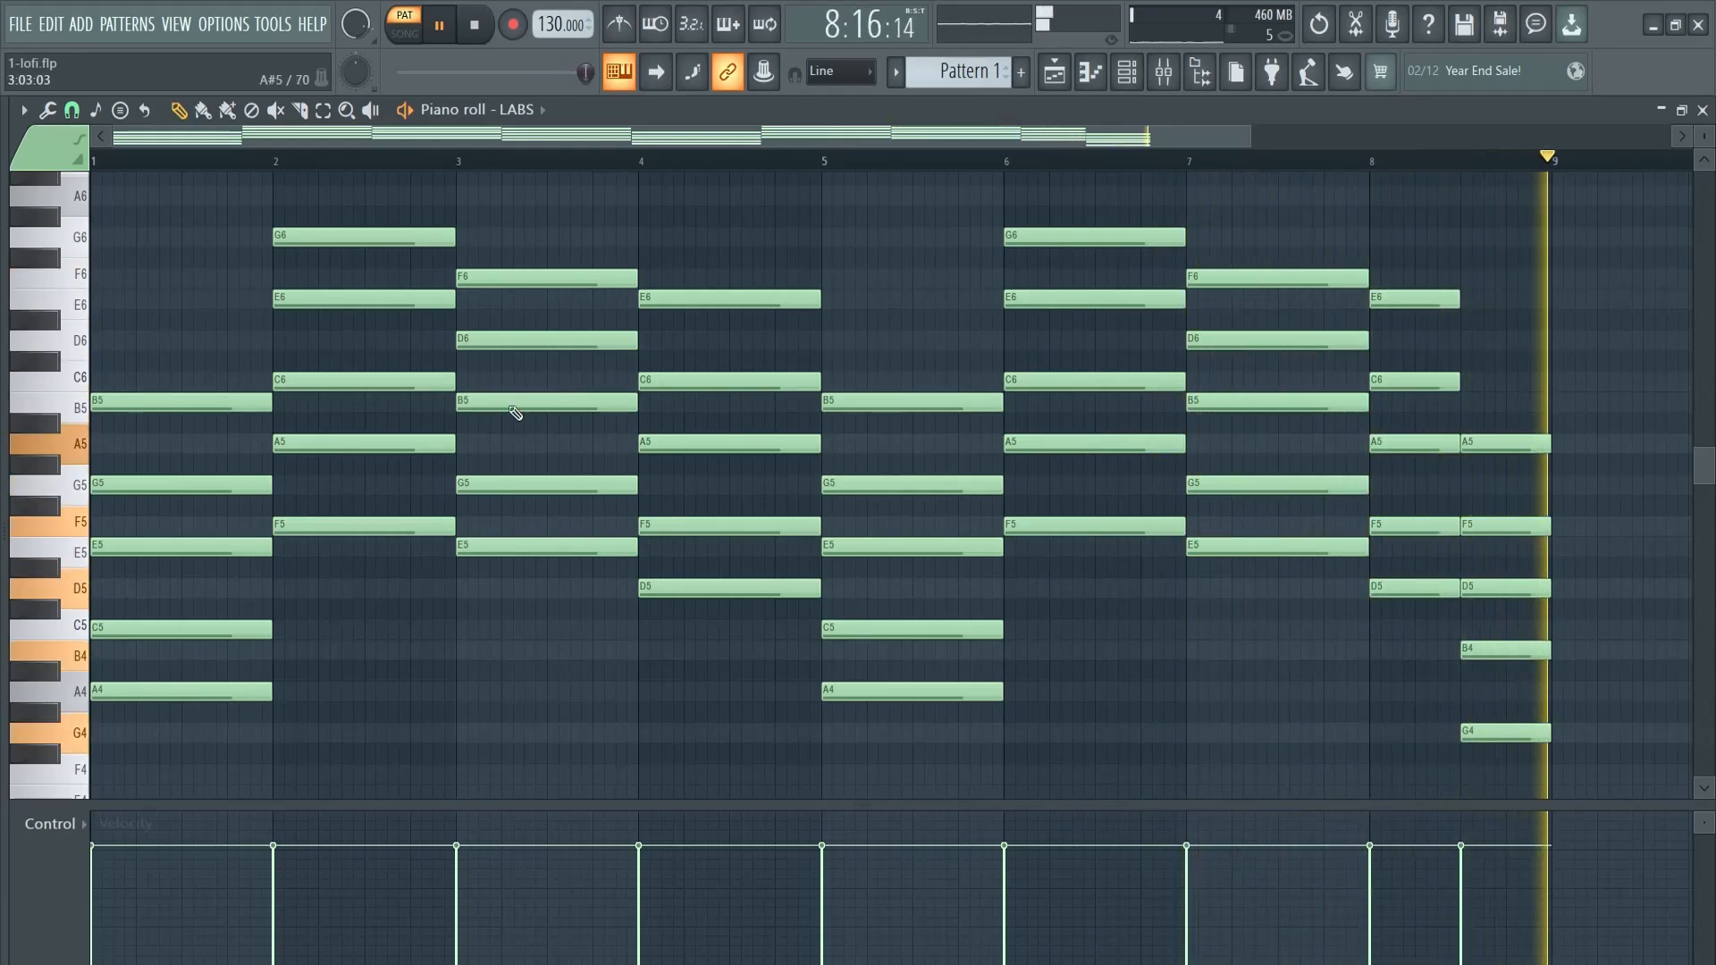
key("space")
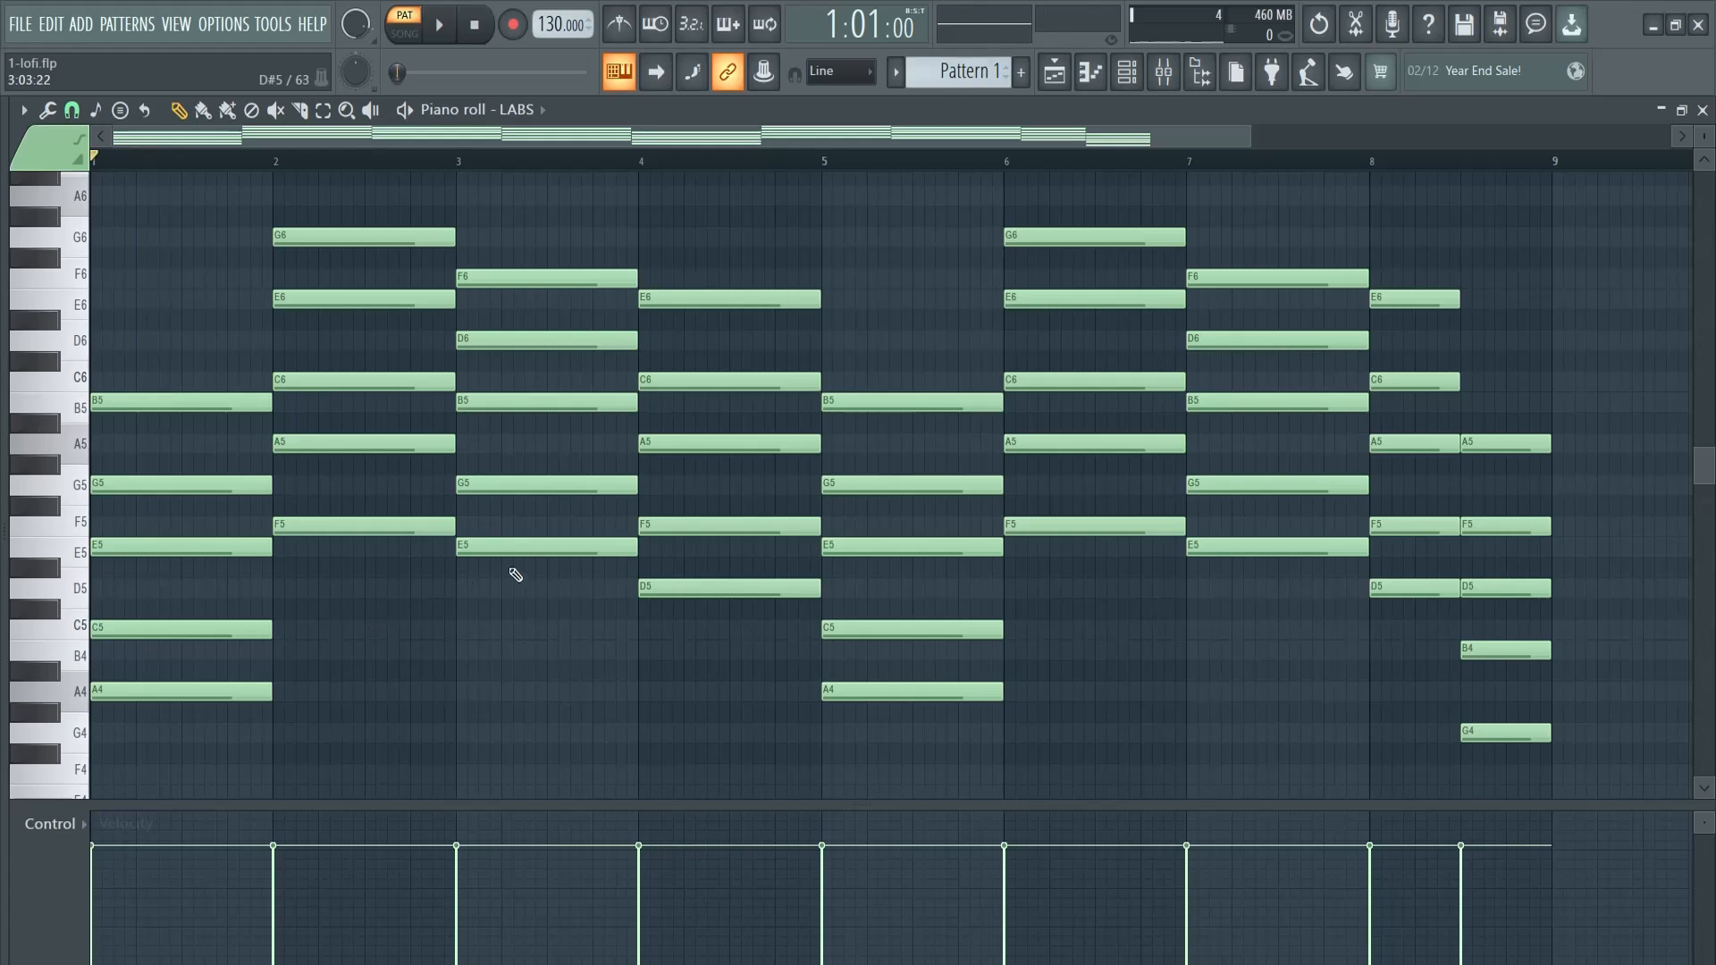
Step: Open the Strum tool for the chords, raise the start time strength and preview the wide strum
scroll(903, 499, "up", 1)
scroll(900, 508, "down", 1)
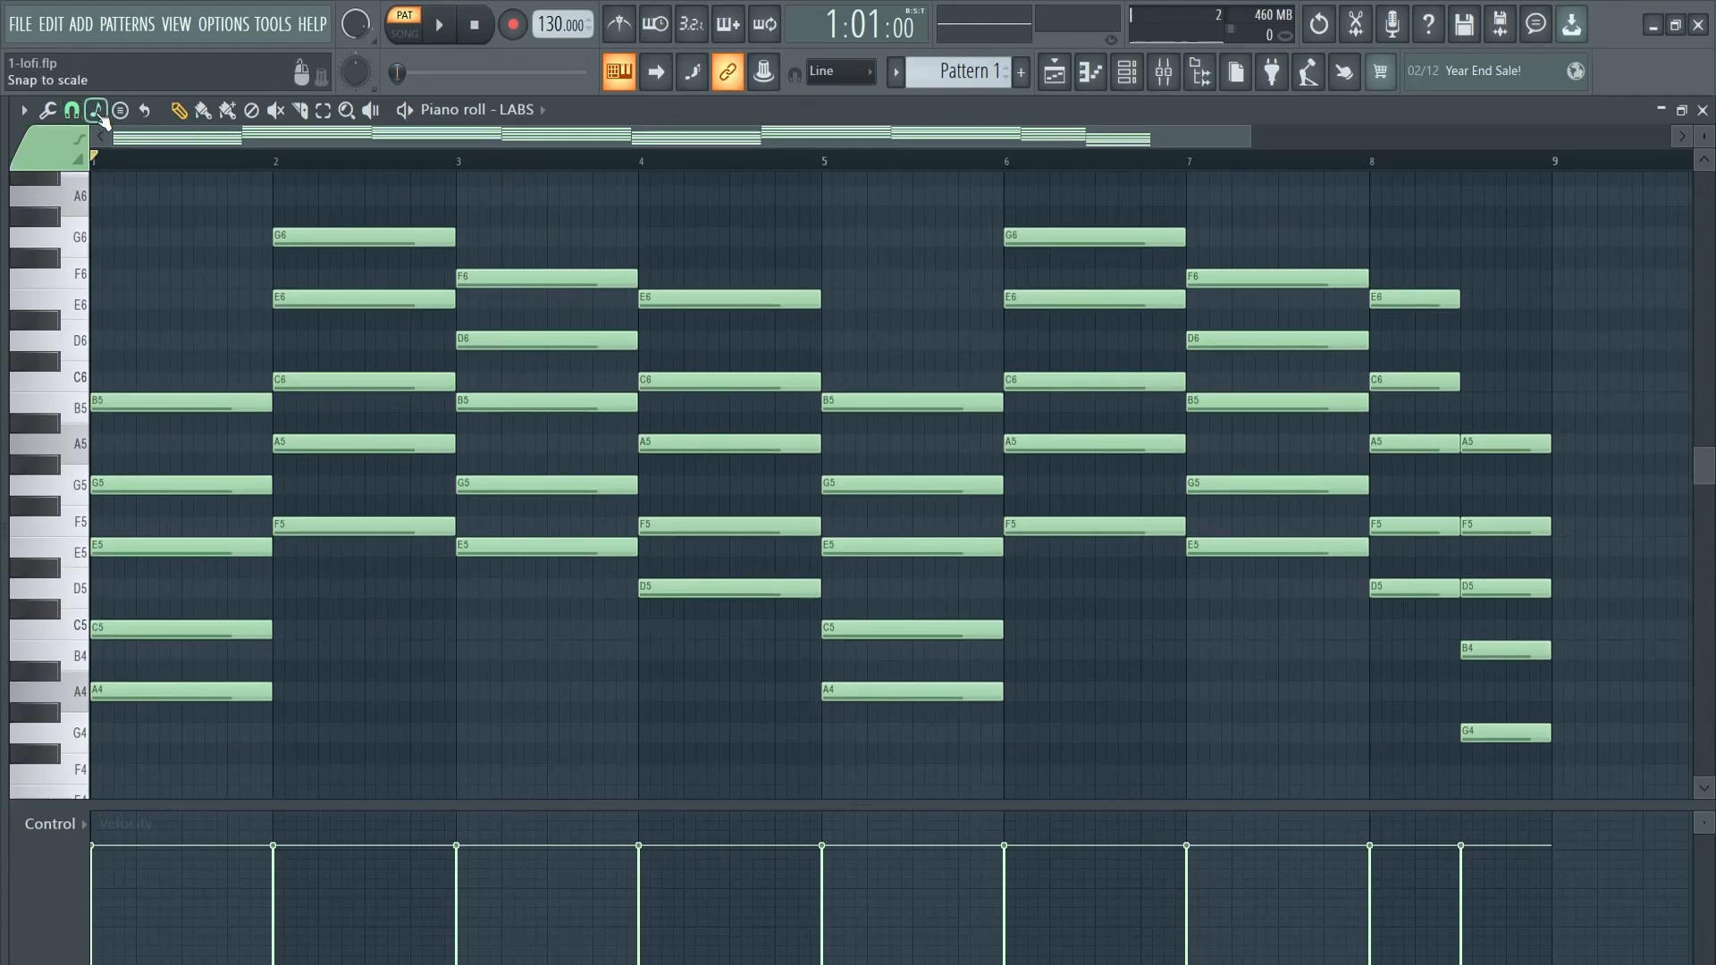
left_click(51, 115)
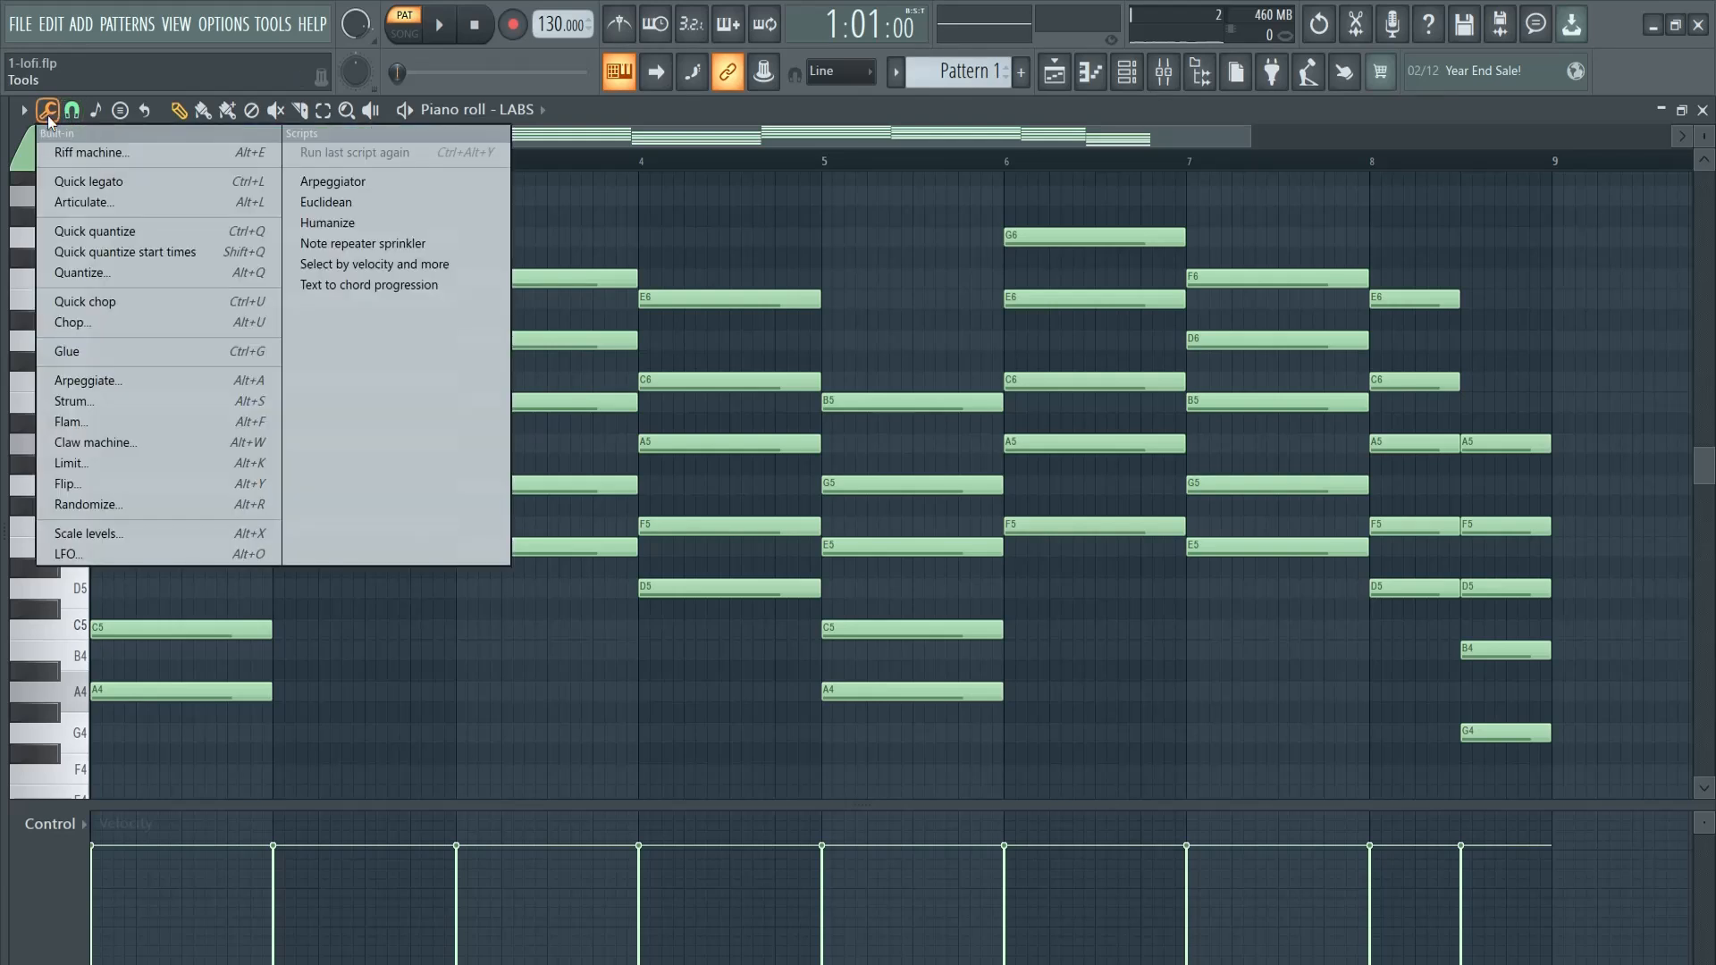
left_click(89, 397)
left_click_drag(779, 464, 775, 402)
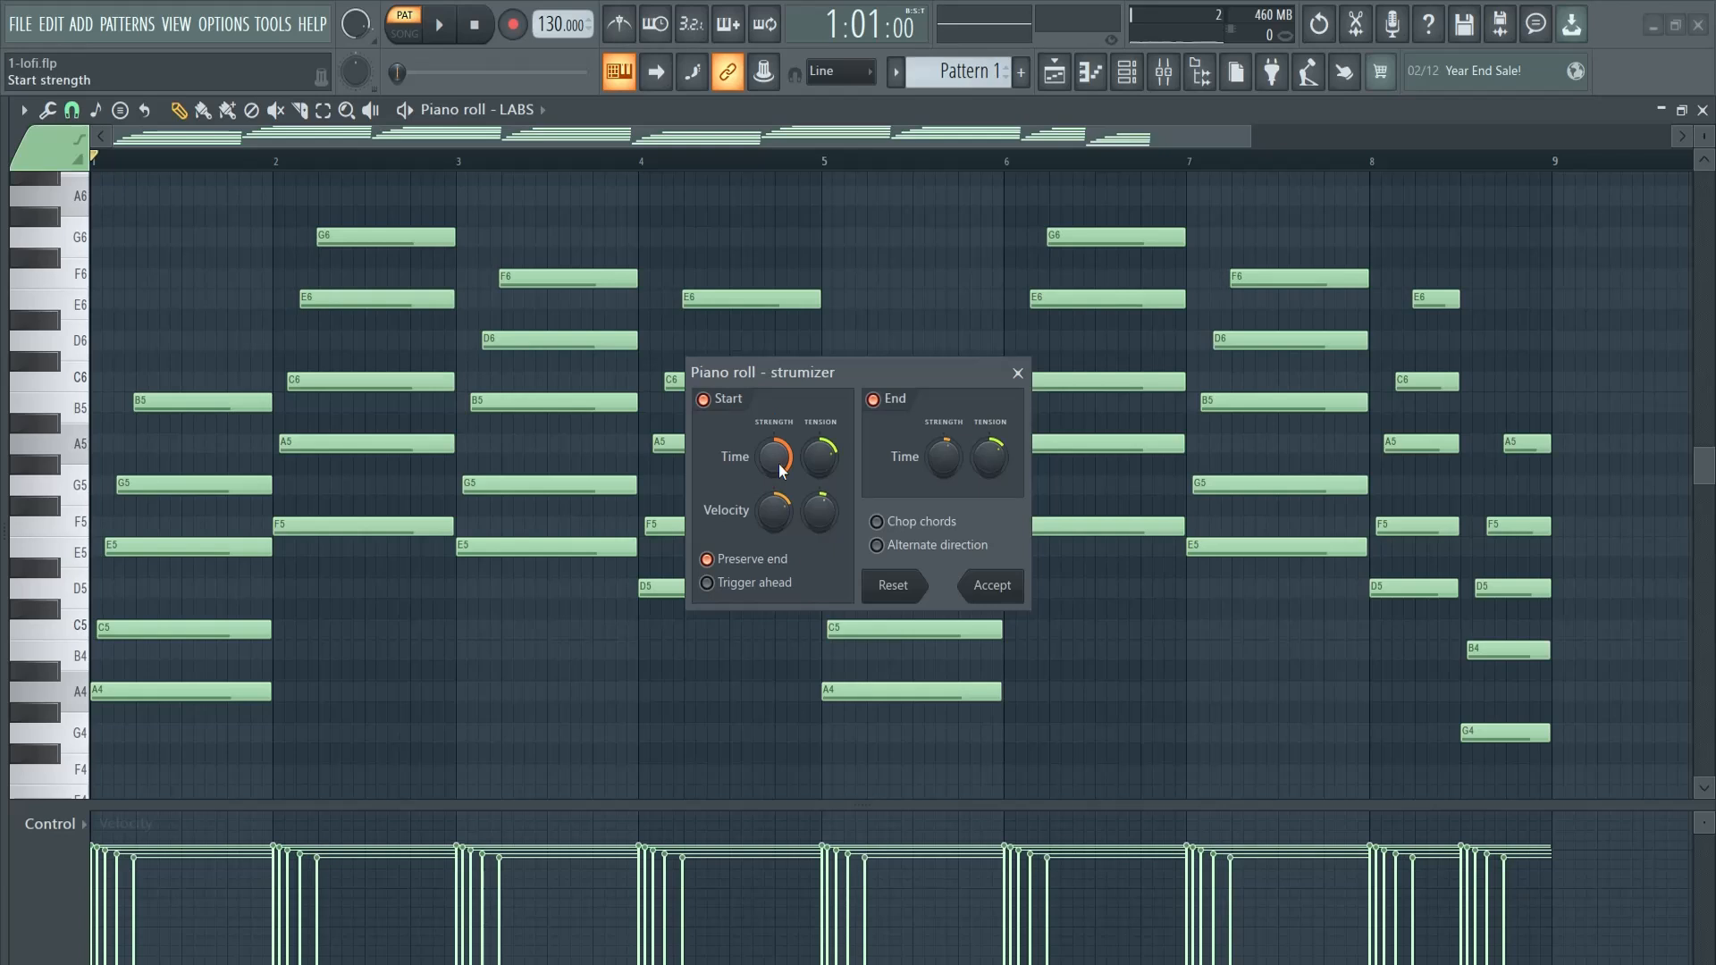
key("space")
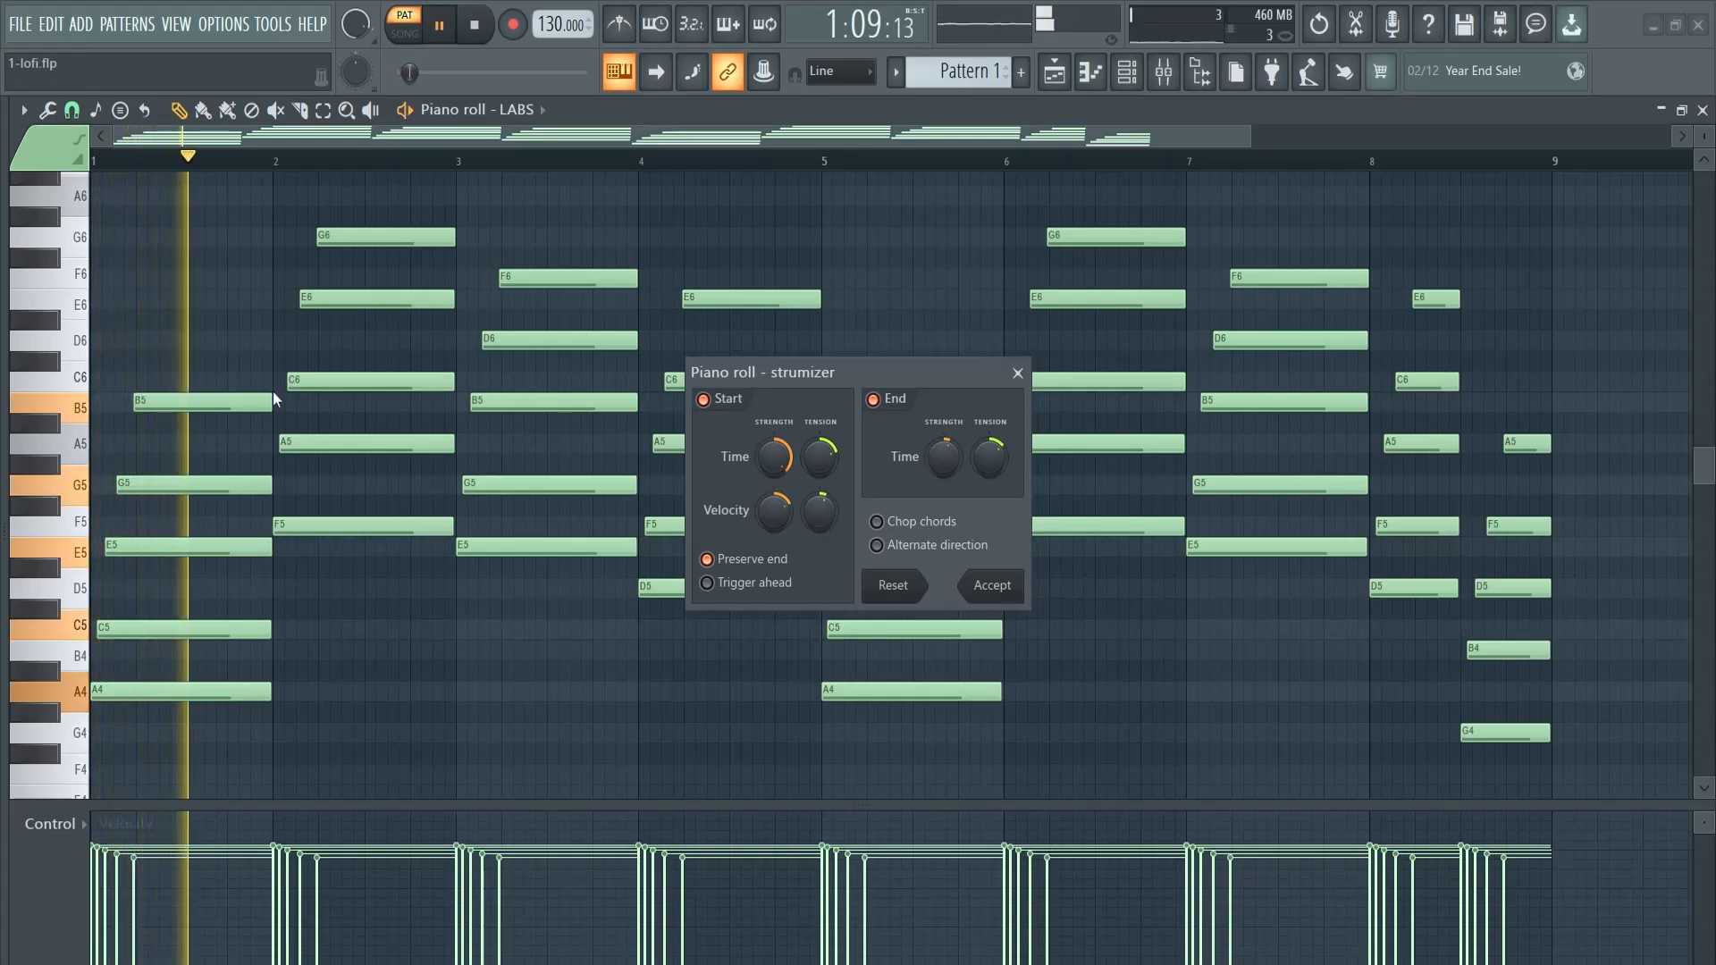
key("space")
Step: Reduce the strum's start time strength and tension for a tighter strum, adjust its velocity strength, accept it and play the pattern
left_click_drag(772, 460, 774, 542)
left_click_drag(828, 460, 831, 479)
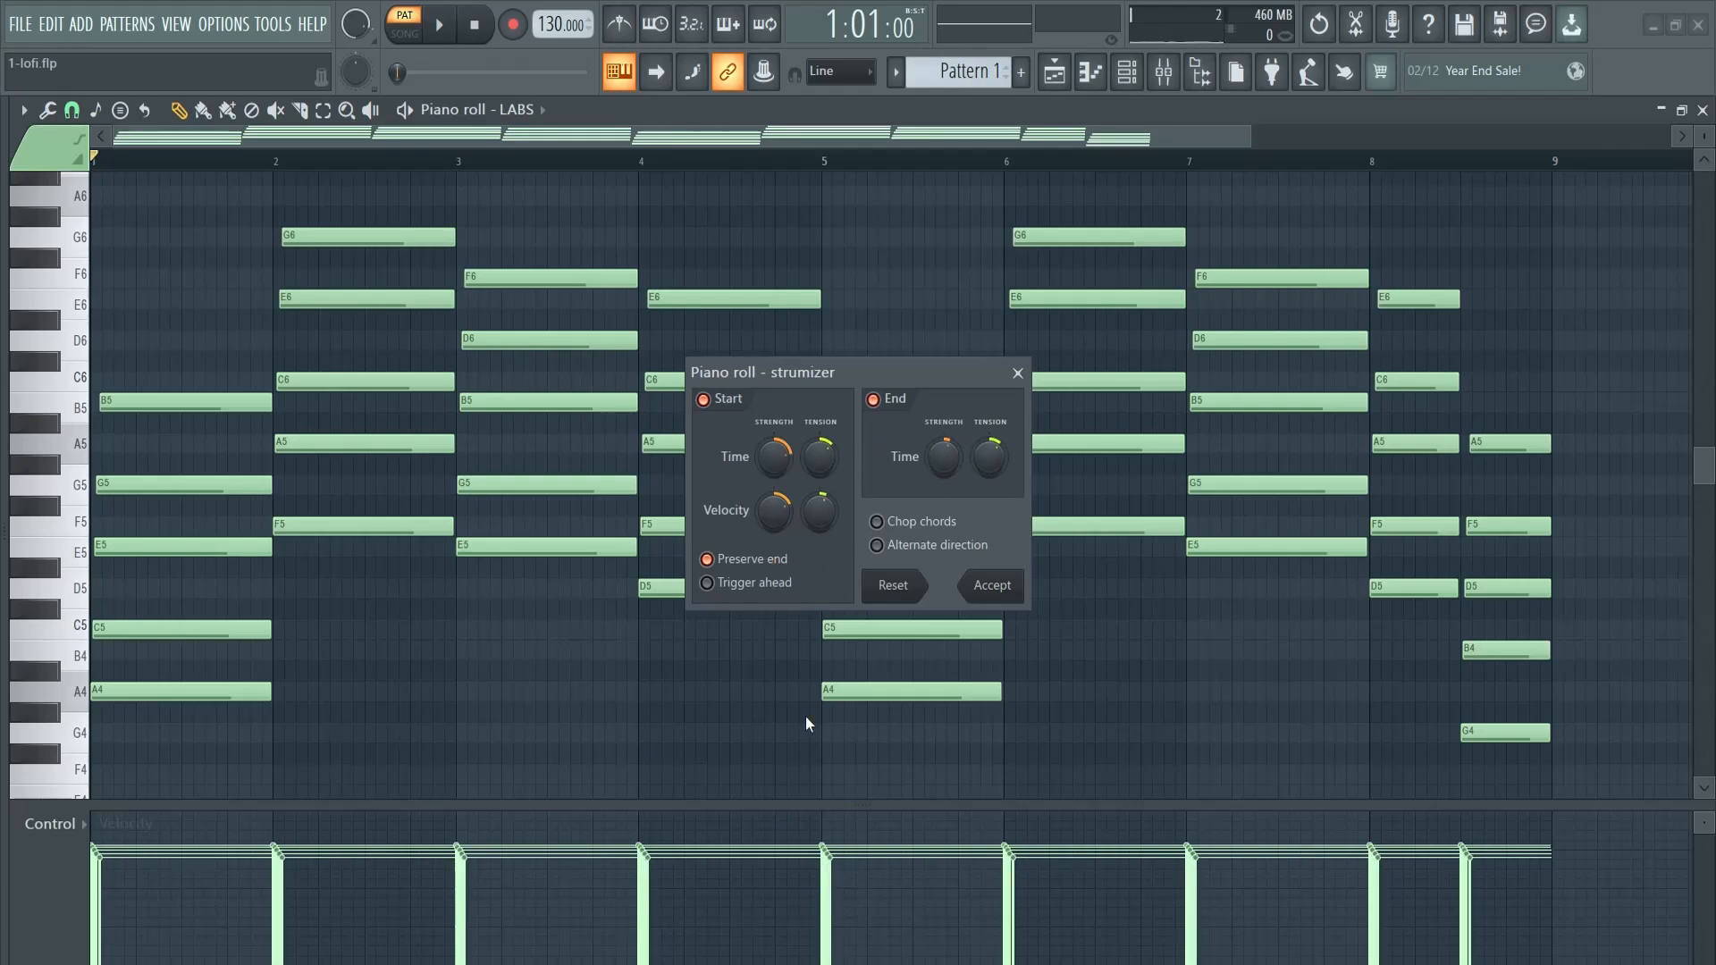
left_click_drag(790, 503, 762, 525)
left_click(992, 587)
key("space")
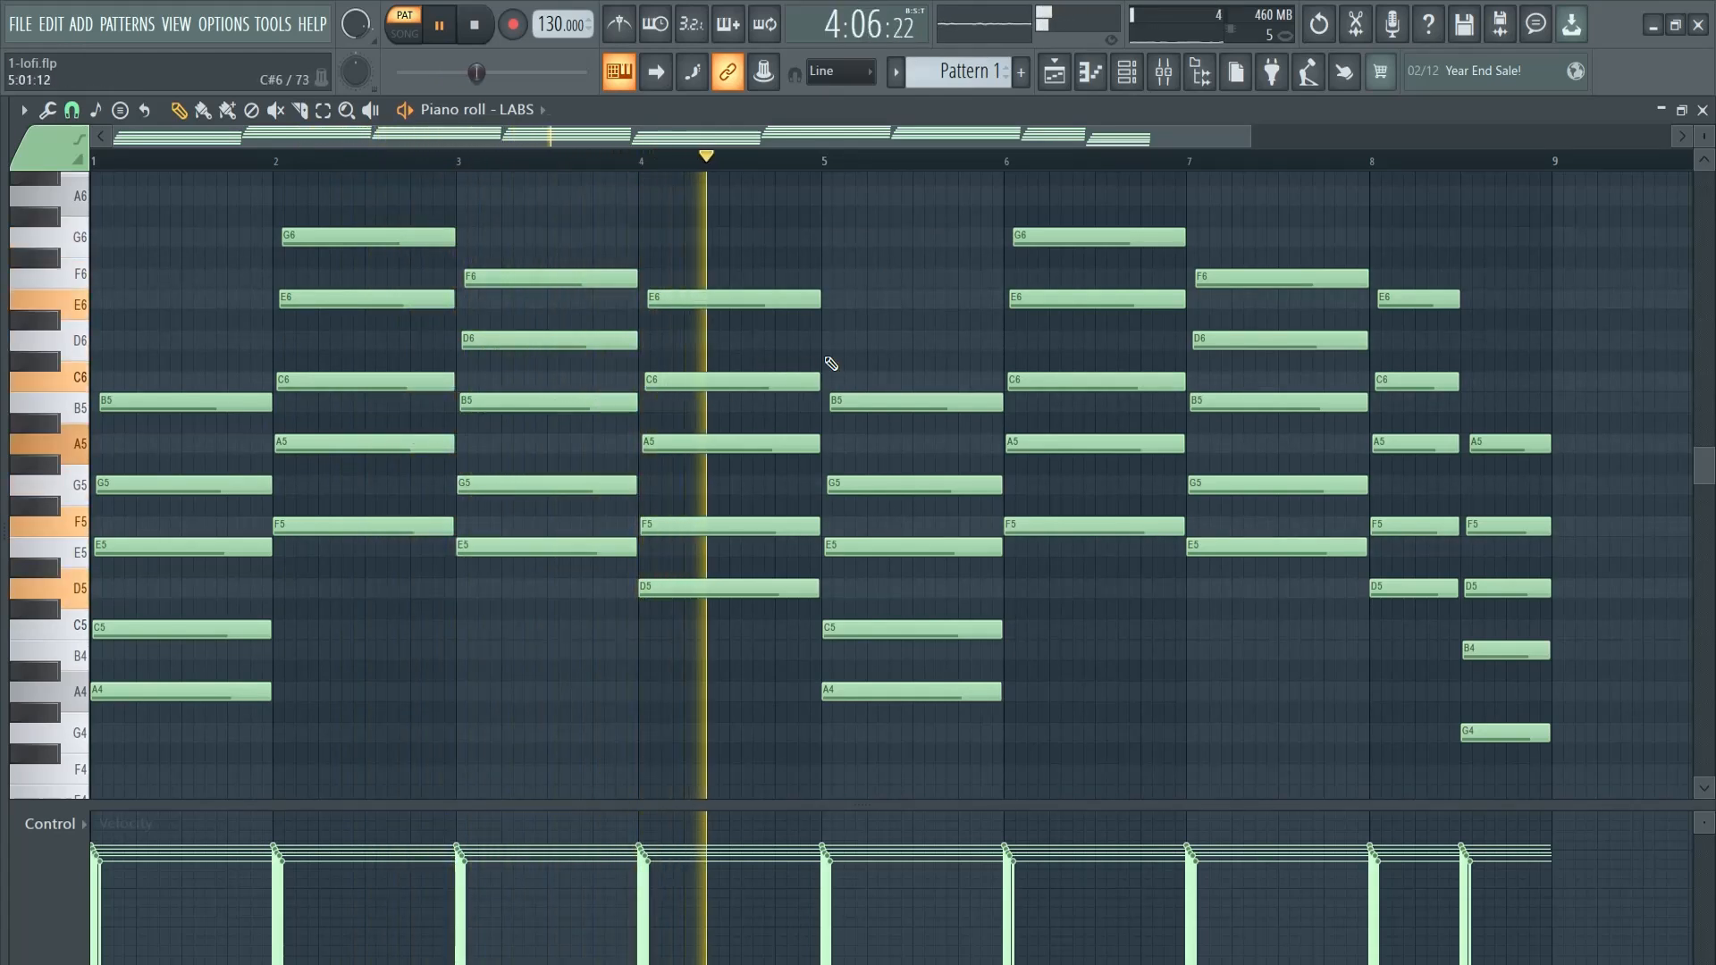
key("space")
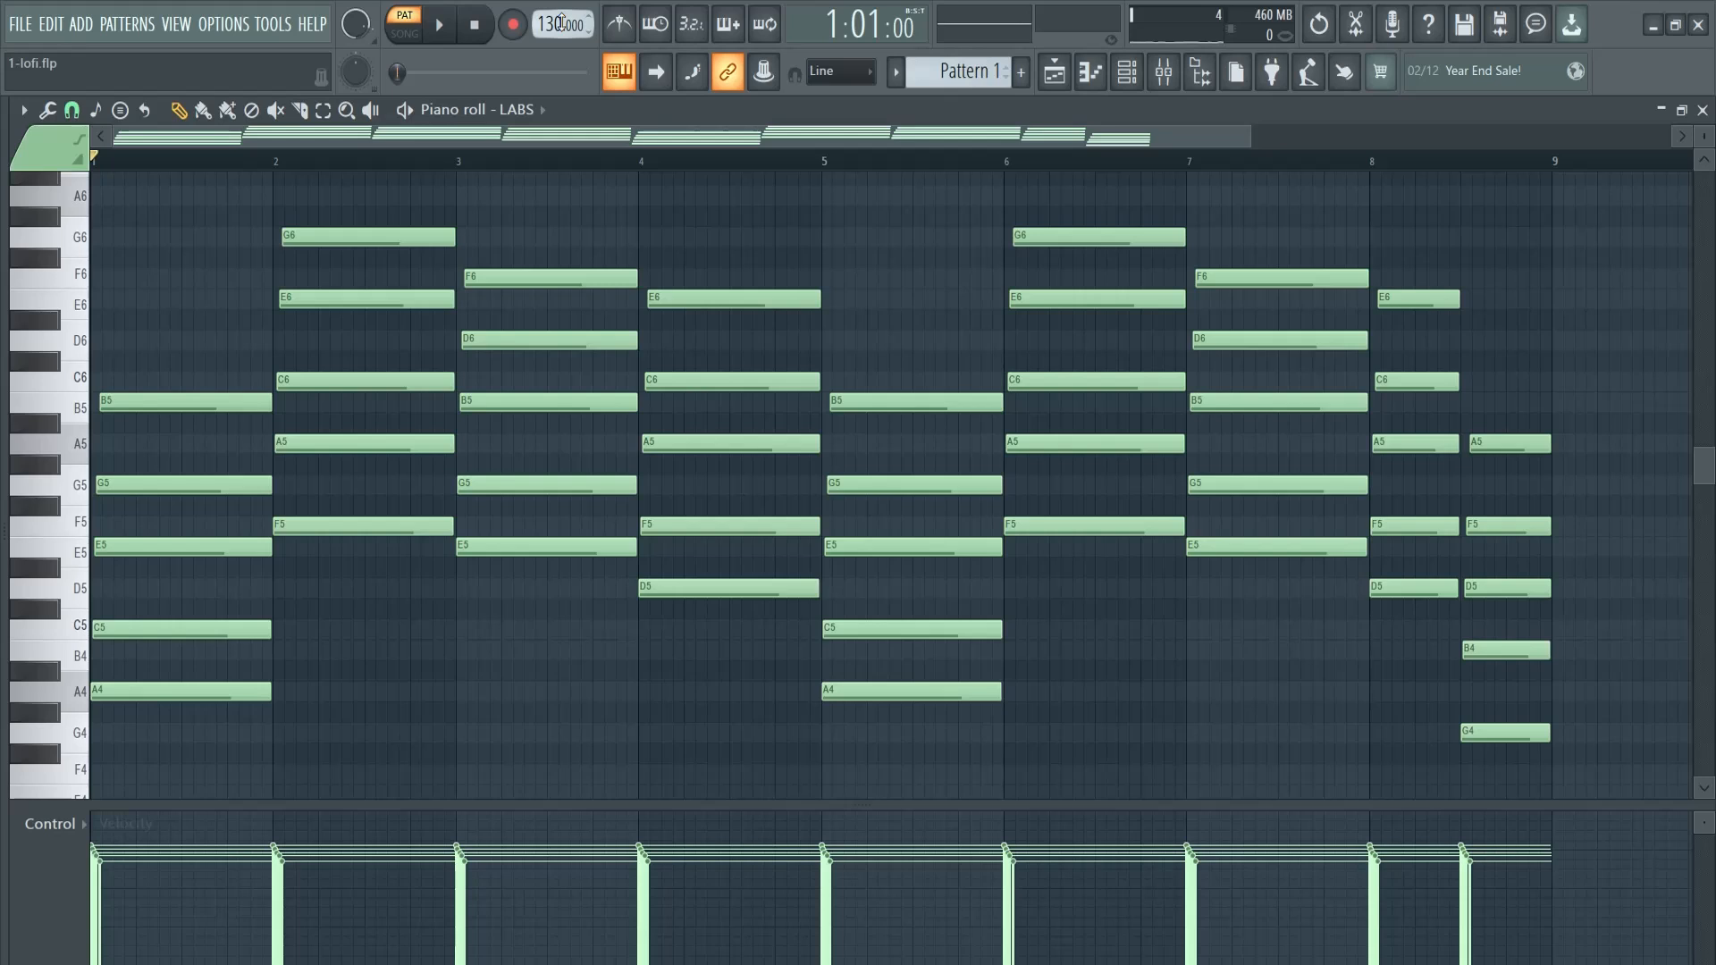
right_click(560, 23)
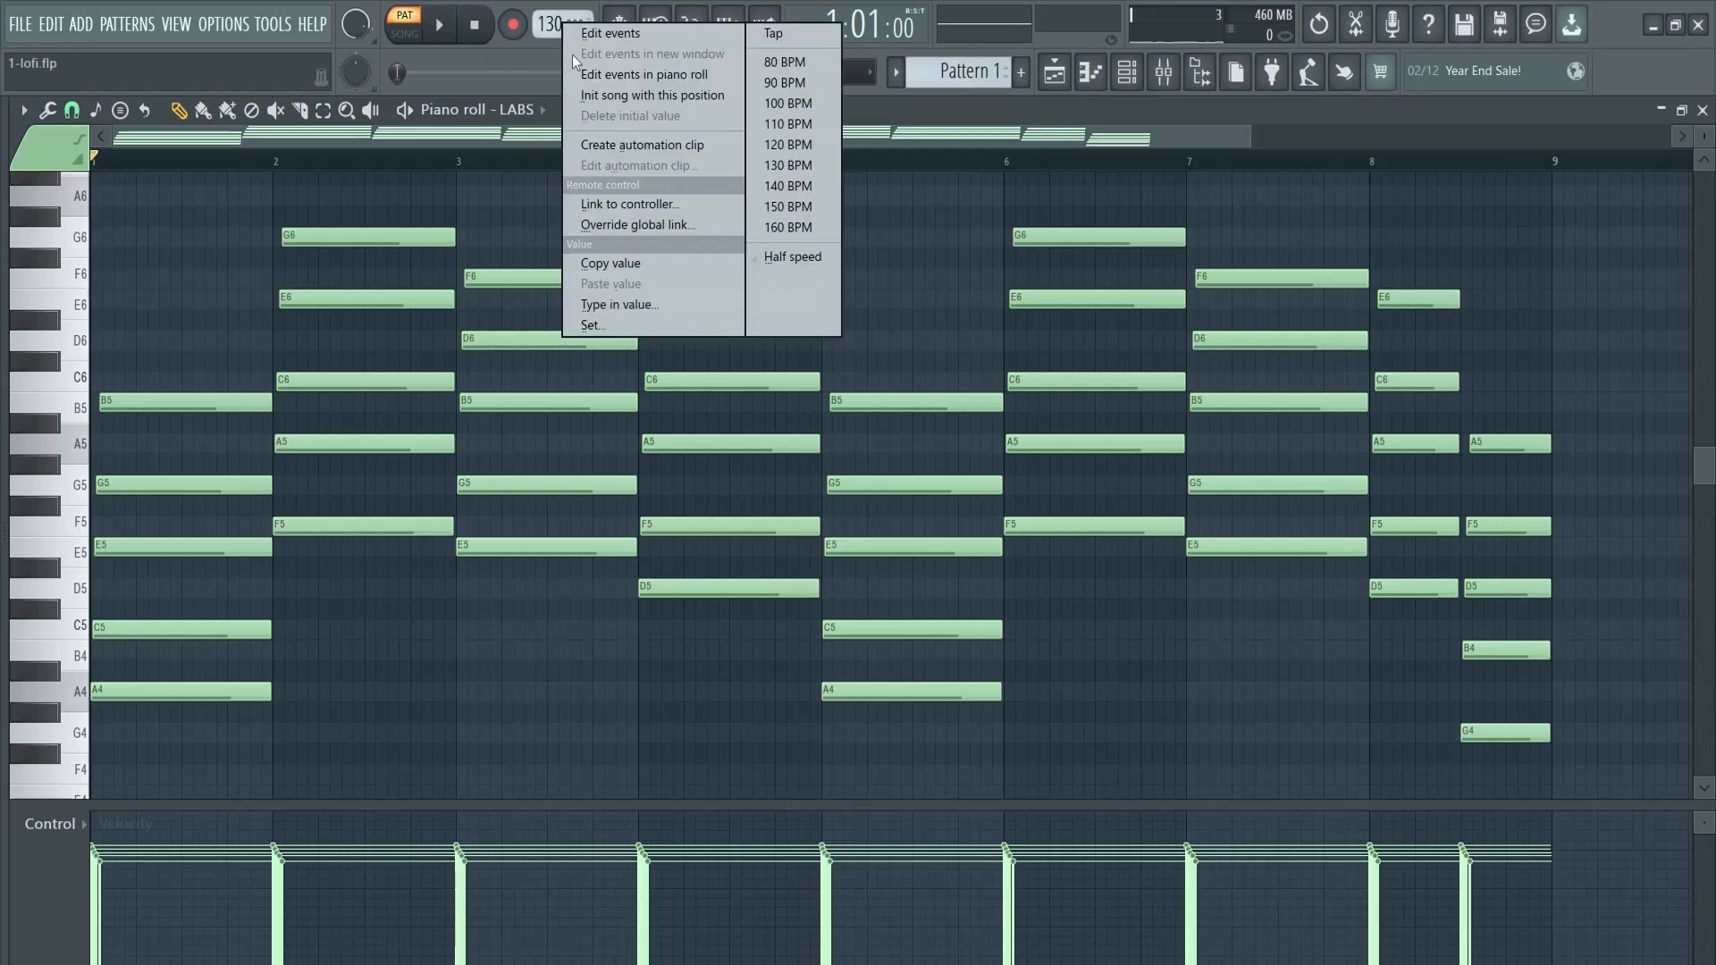
right_click(540, 24)
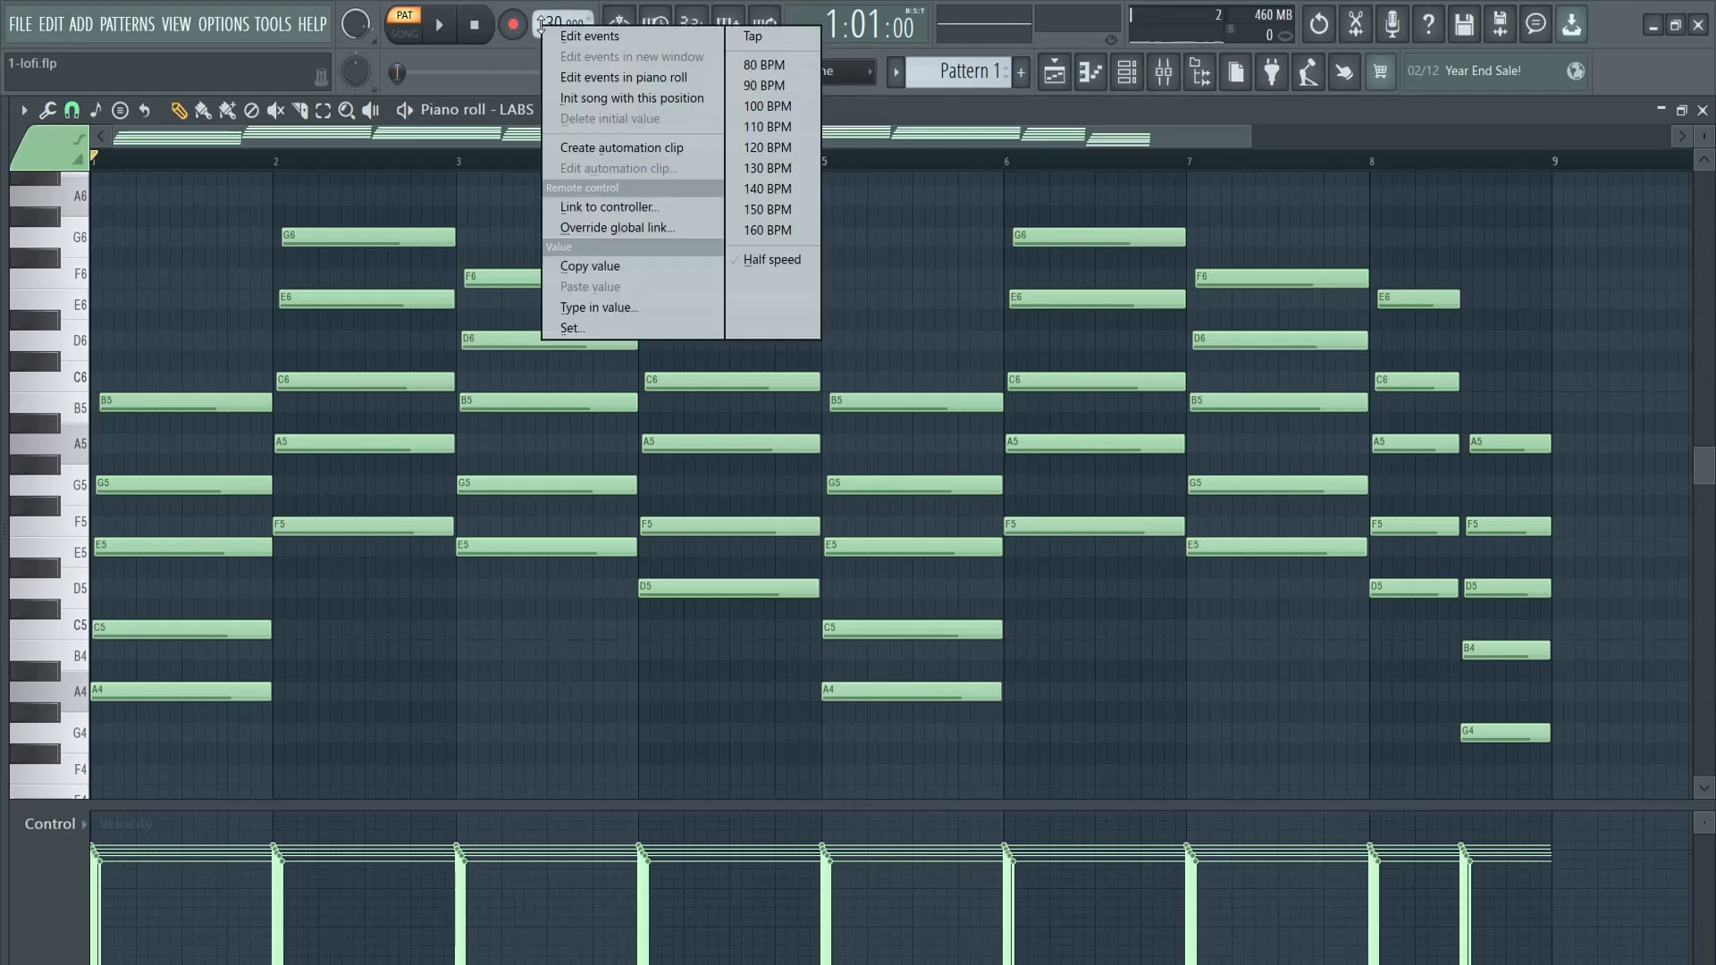
right_click(561, 5)
left_click(399, 67)
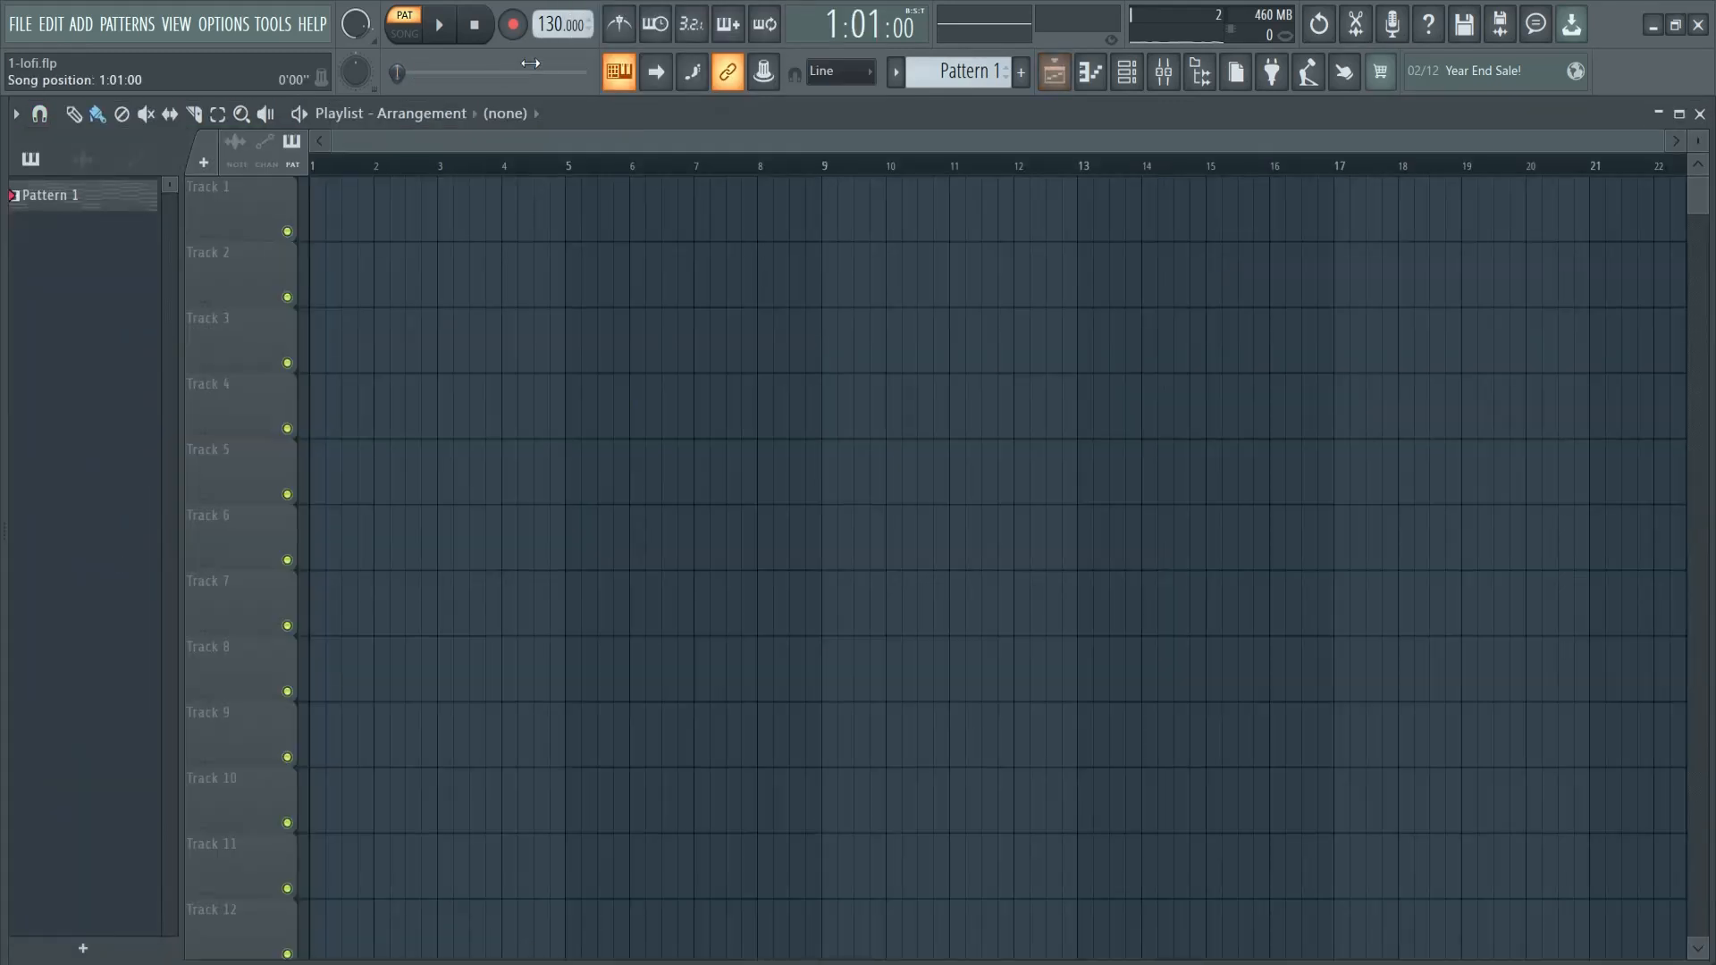
Step: Set the project tempo to 90 BPM and play the chord pattern
right_click(561, 24)
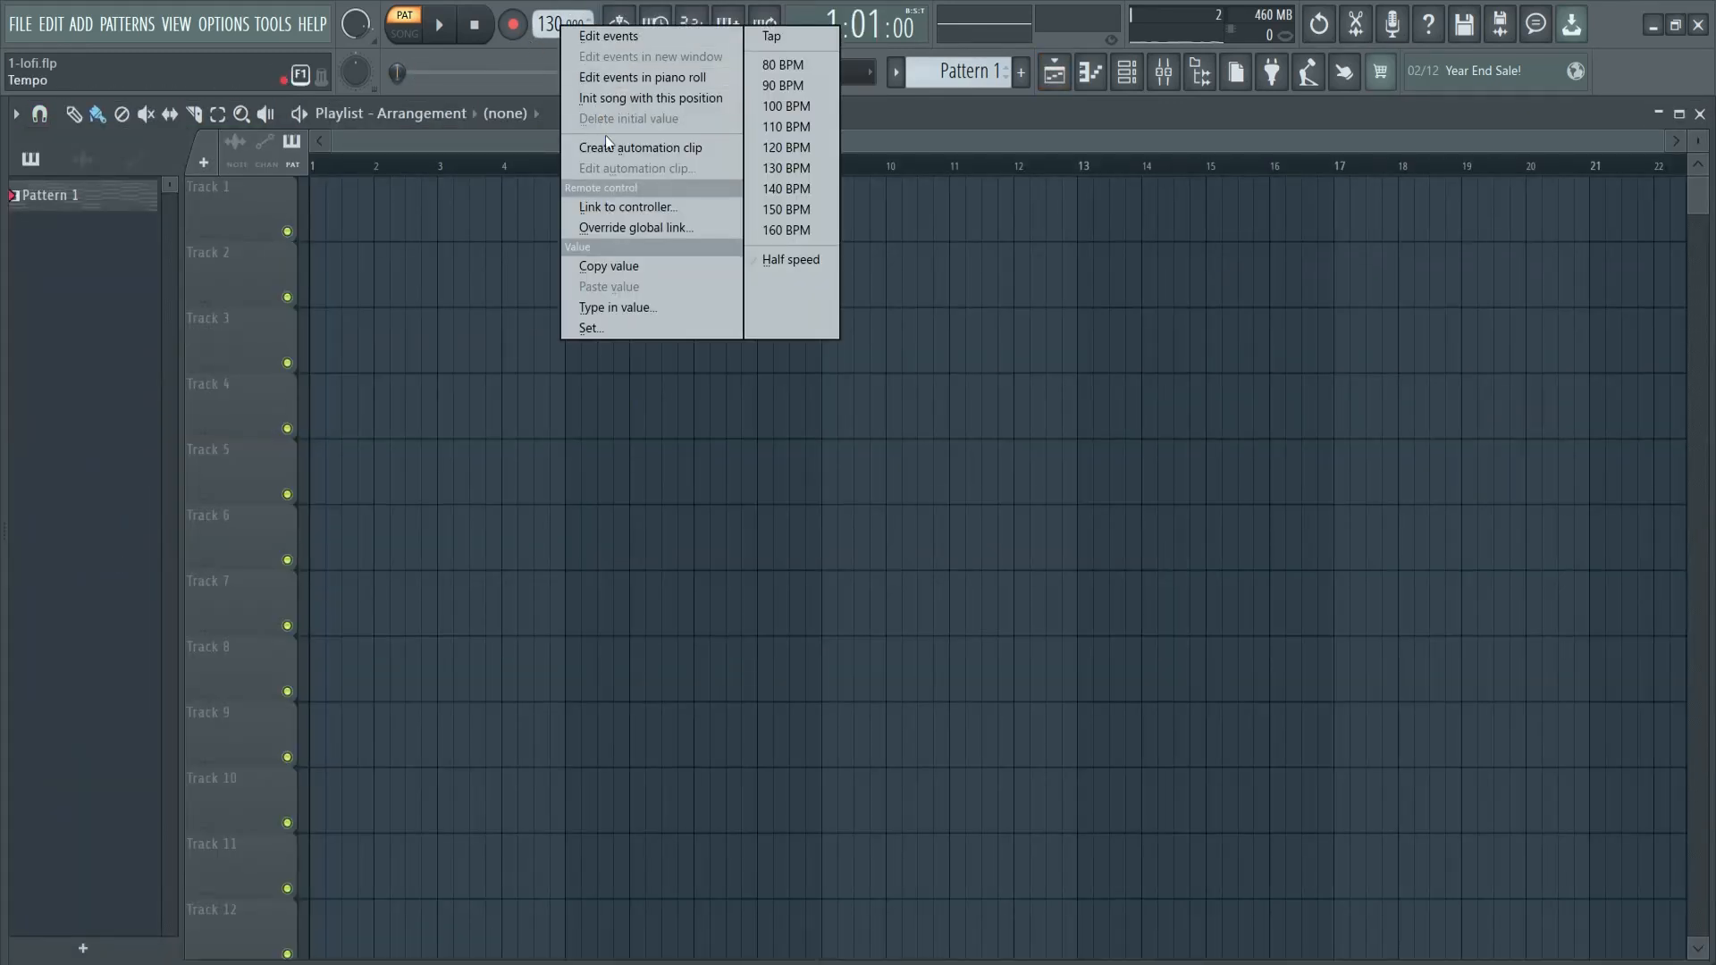
left_click(626, 307)
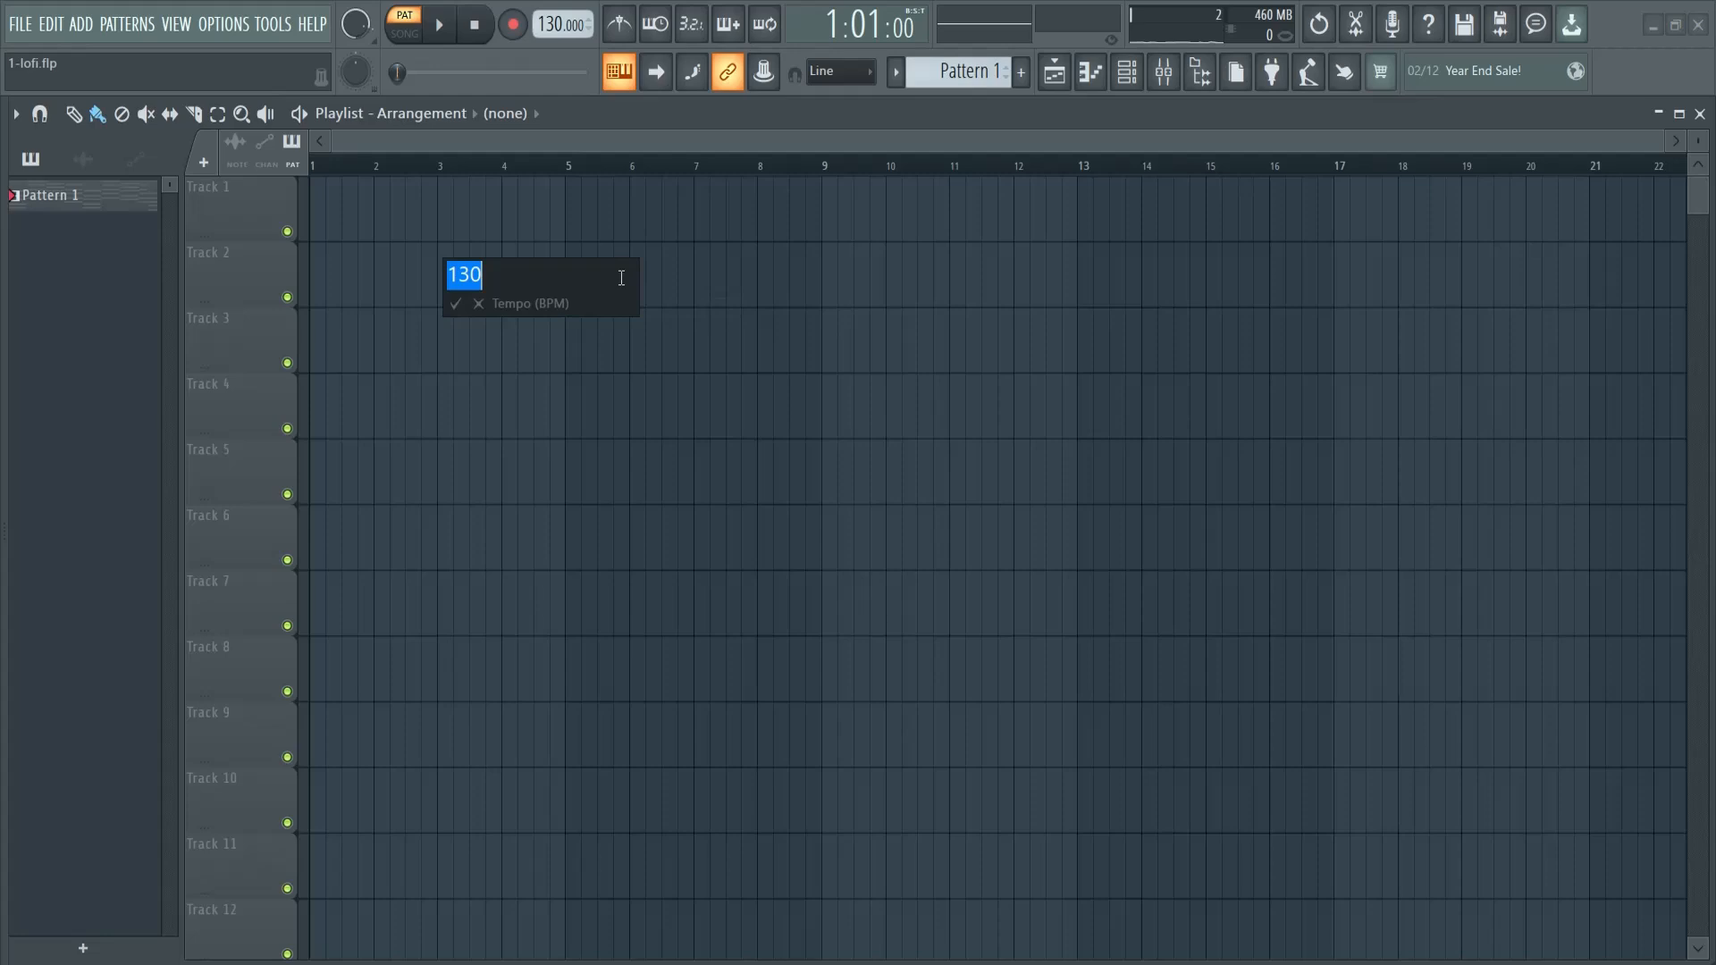
left_click(454, 304)
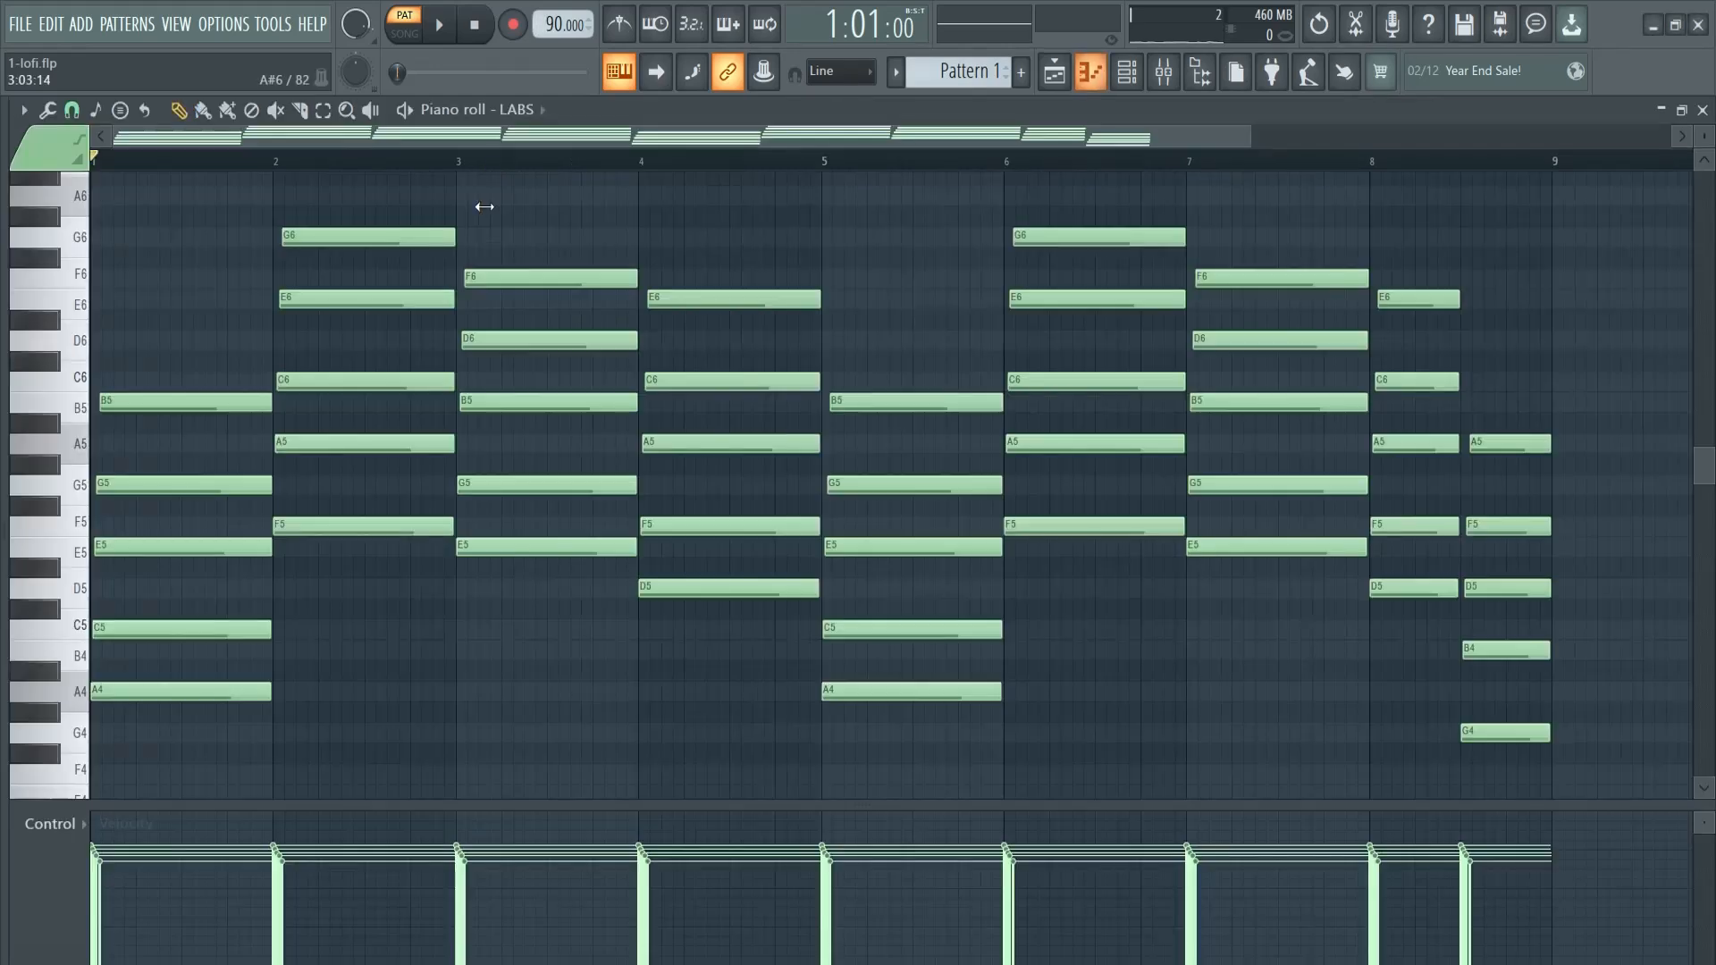
right_click(554, 26)
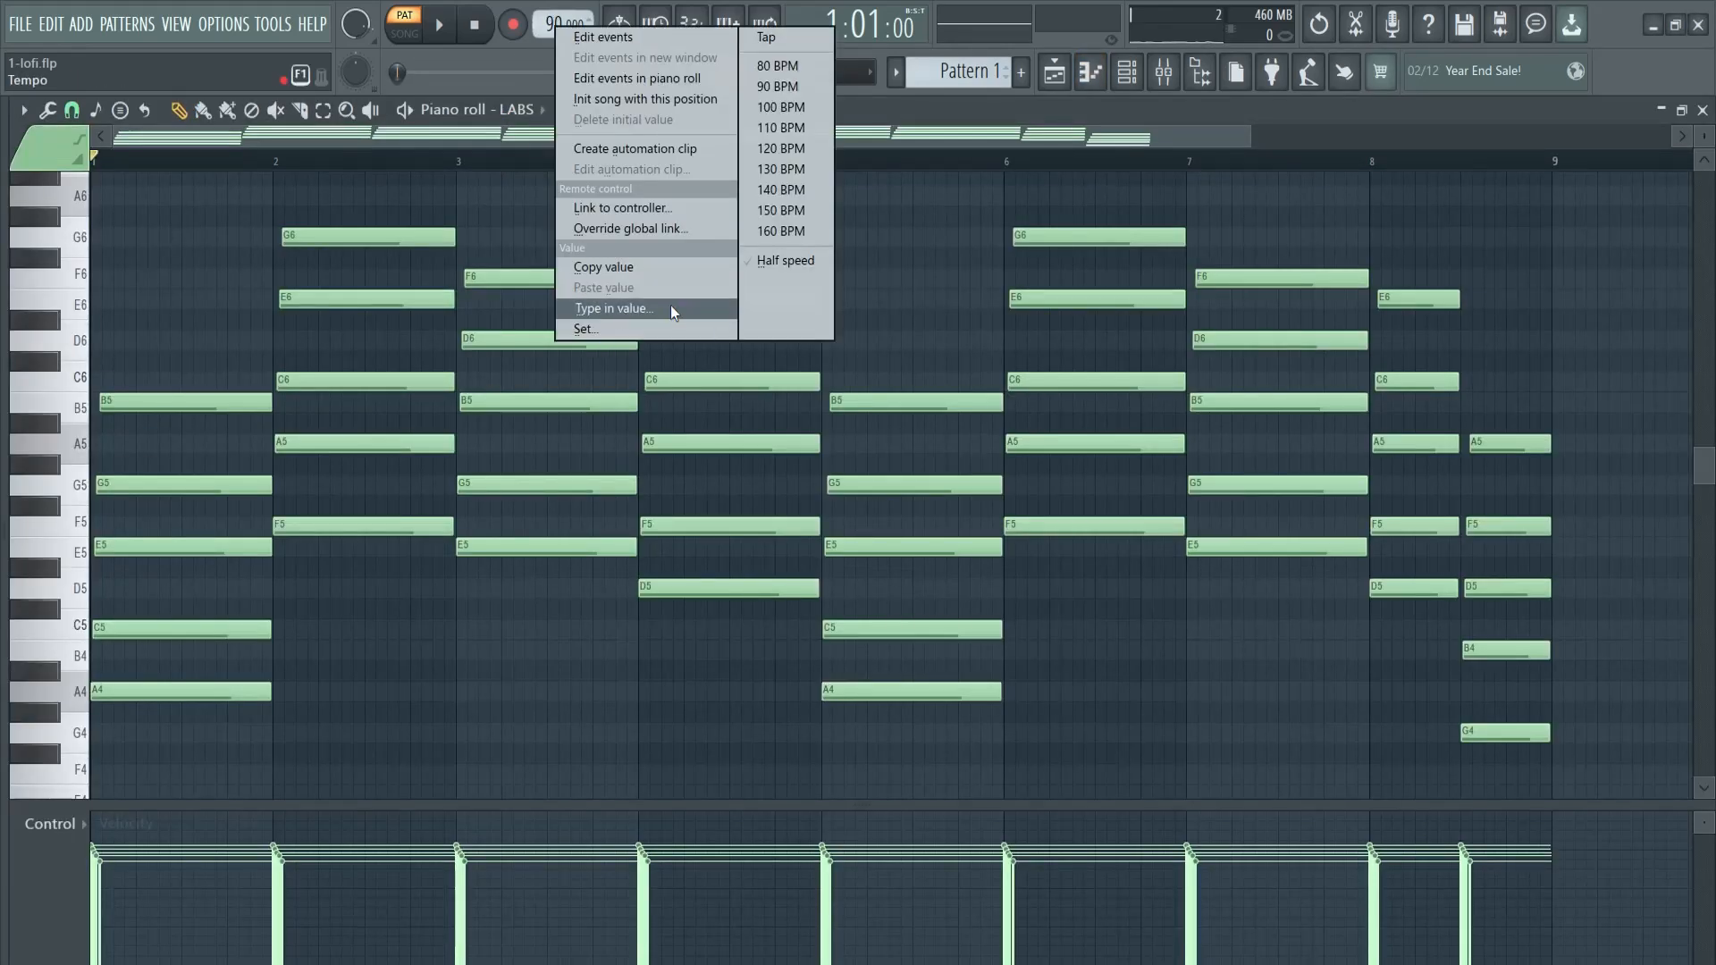
left_click(878, 243)
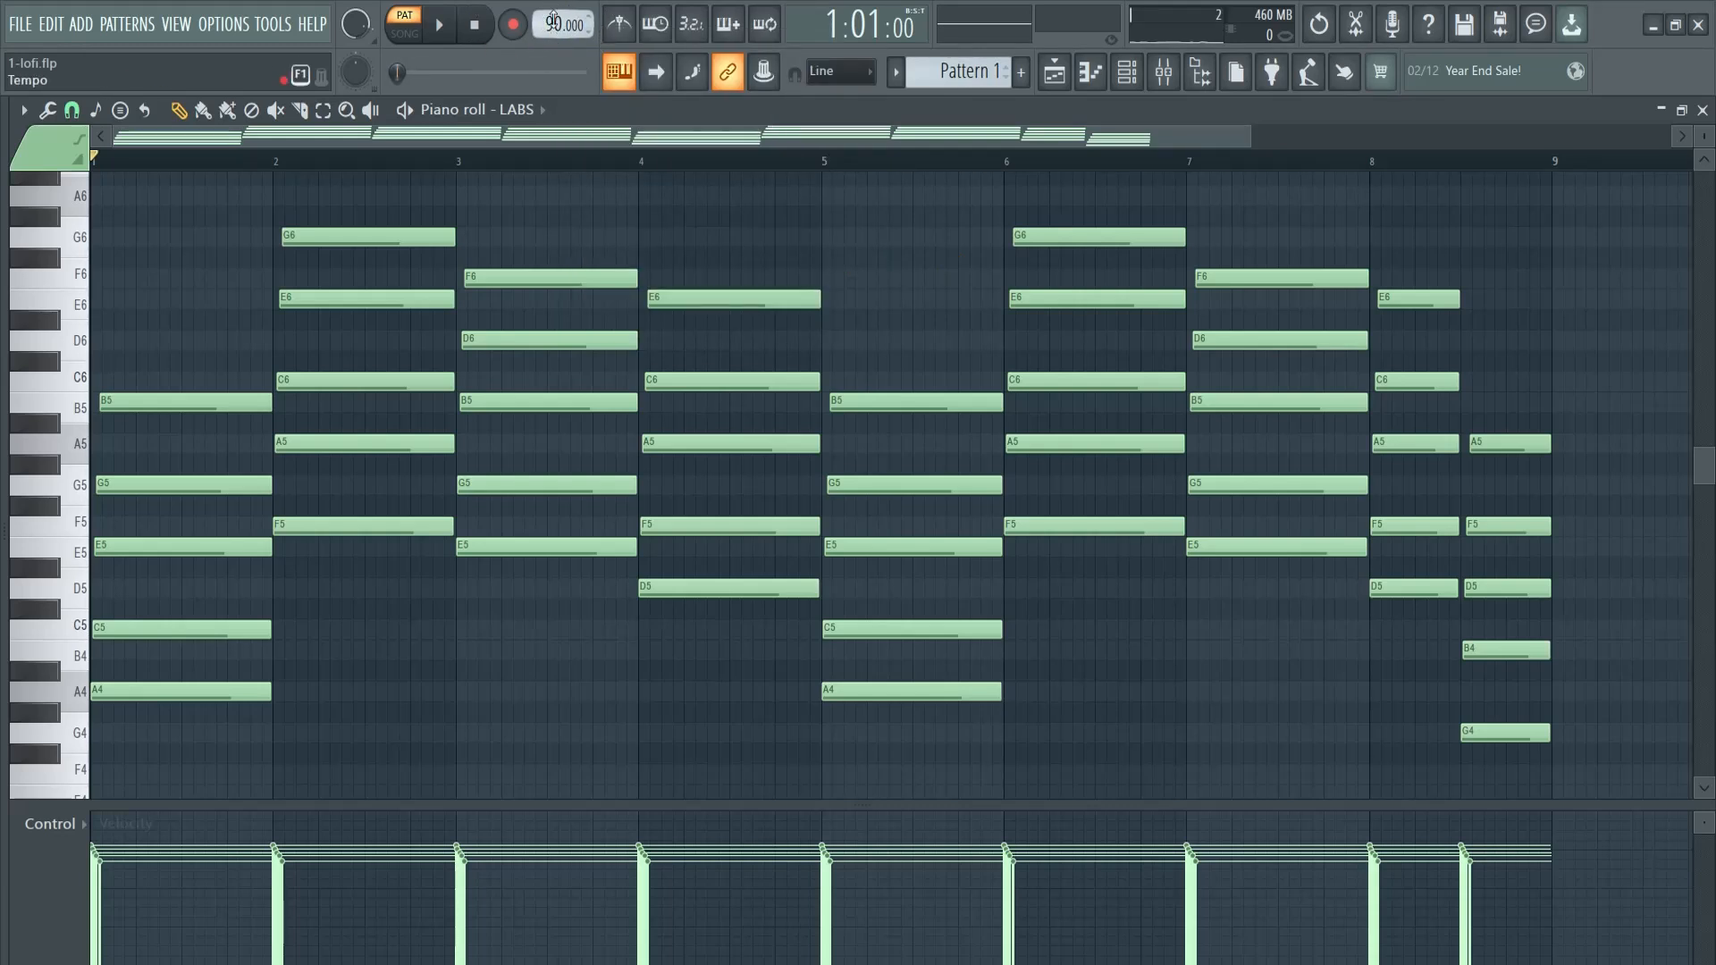
key("space")
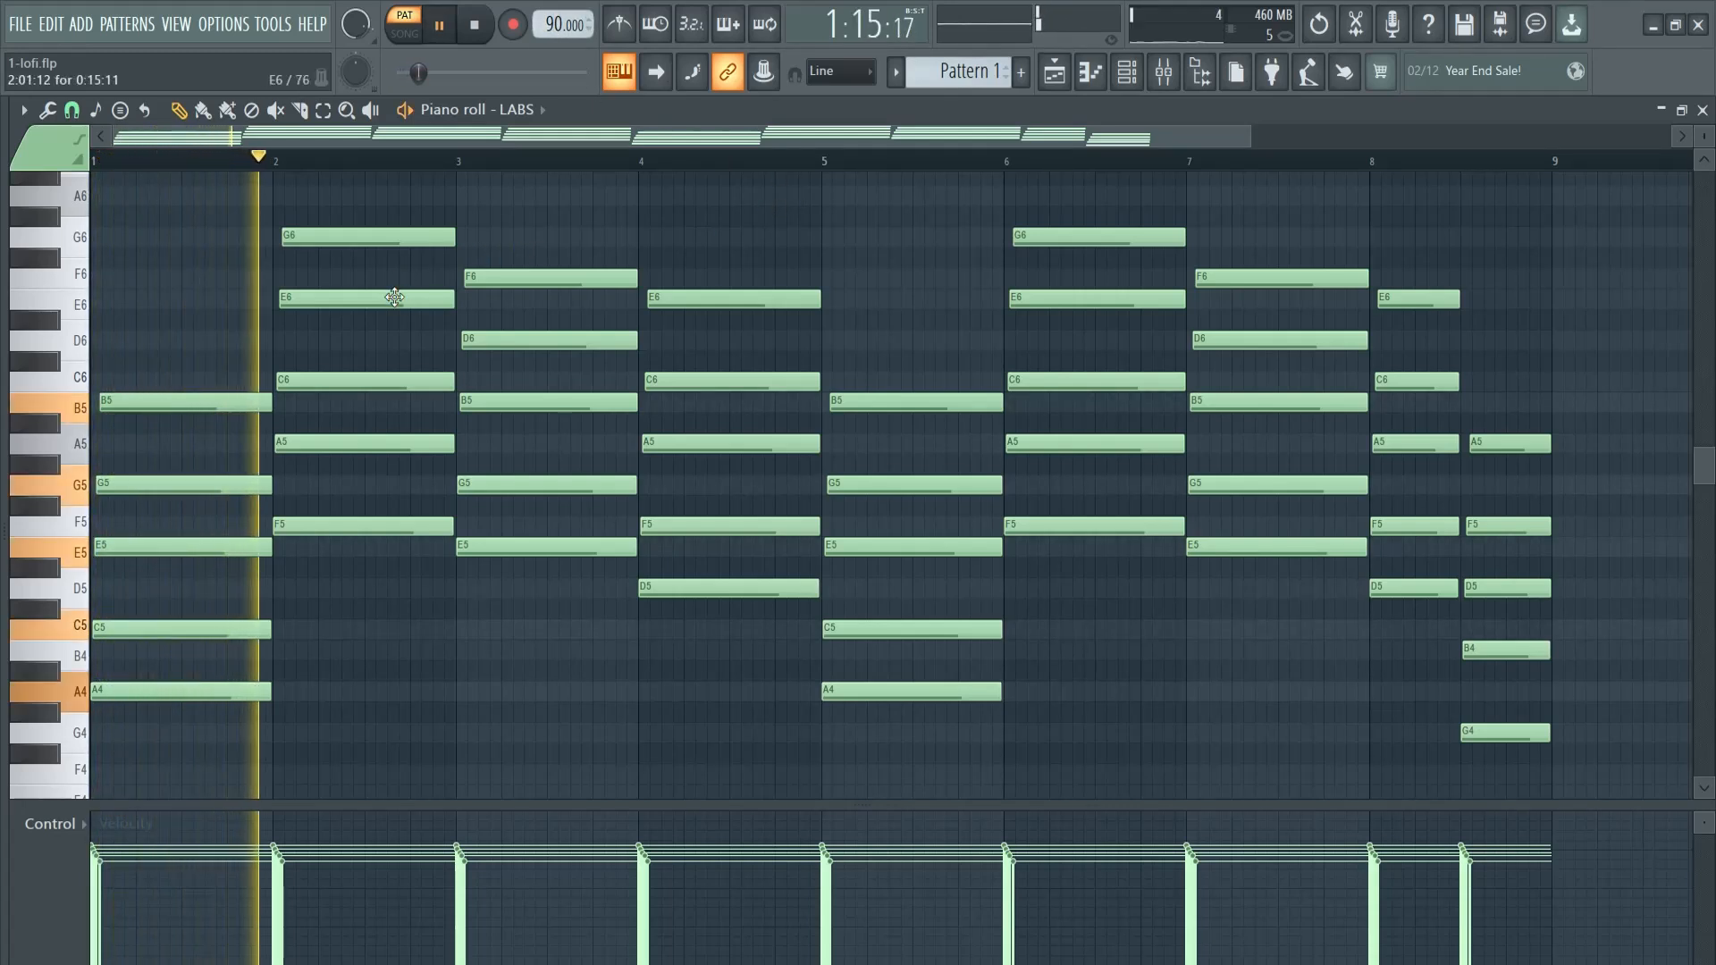
key("space")
Step: Rename Pattern 1 as "chords" in the playlist
key("F5")
left_click(50, 201)
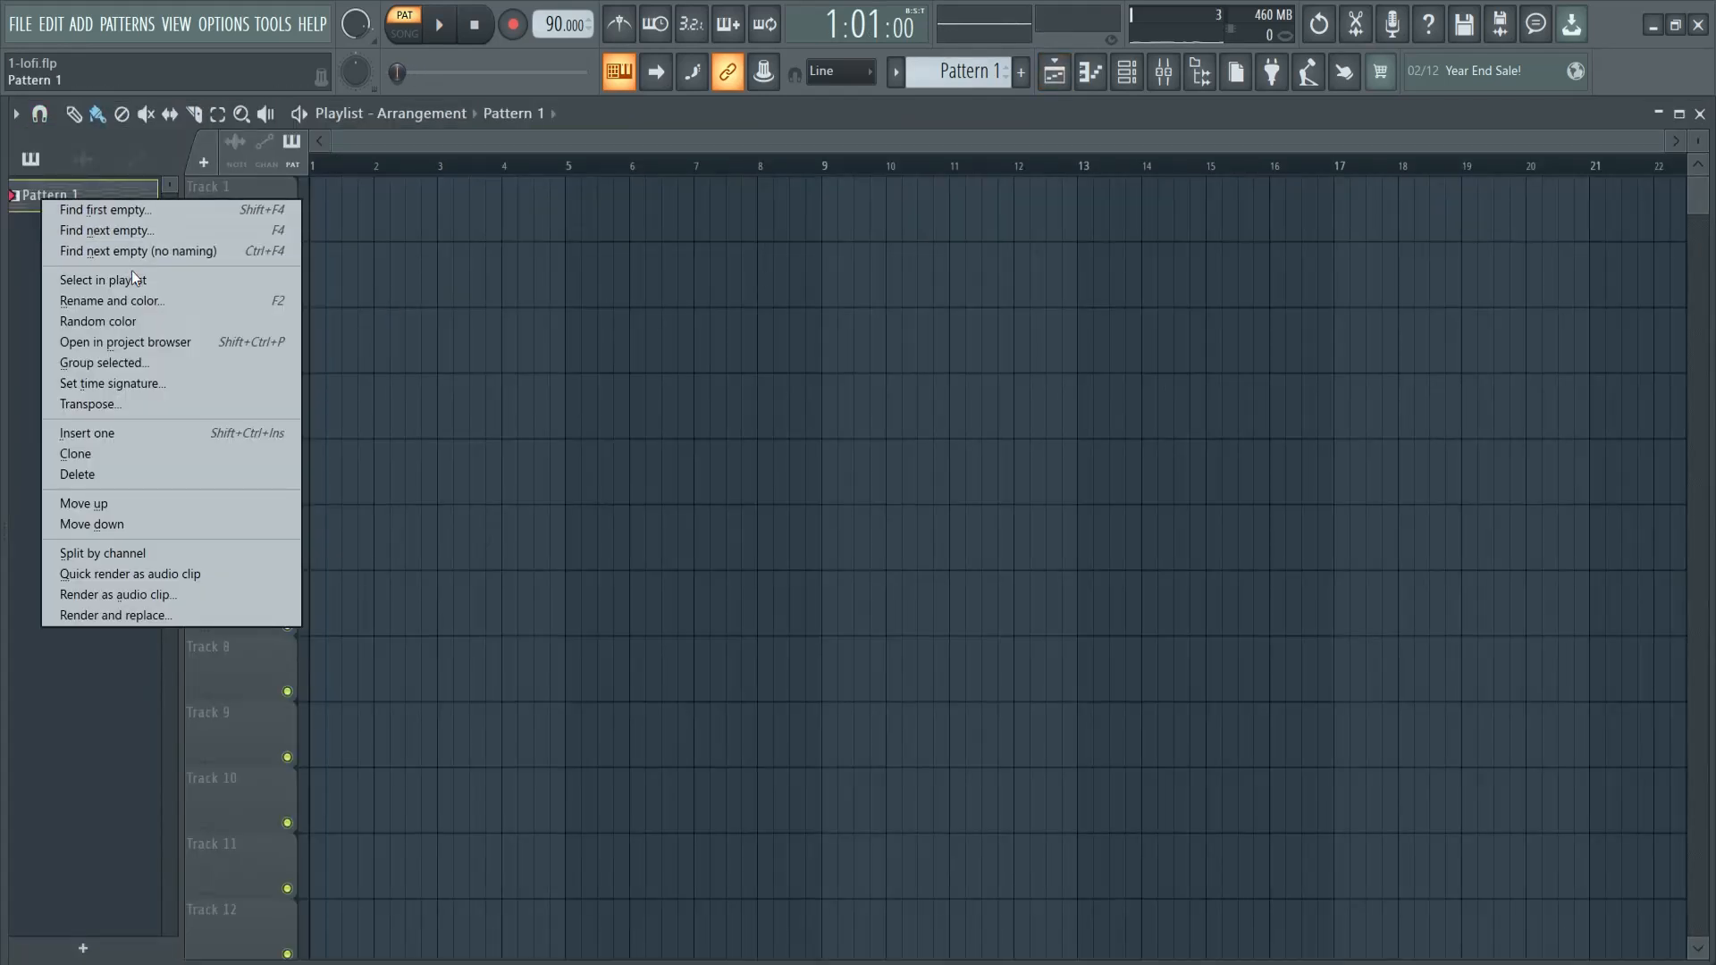
left_click(142, 298)
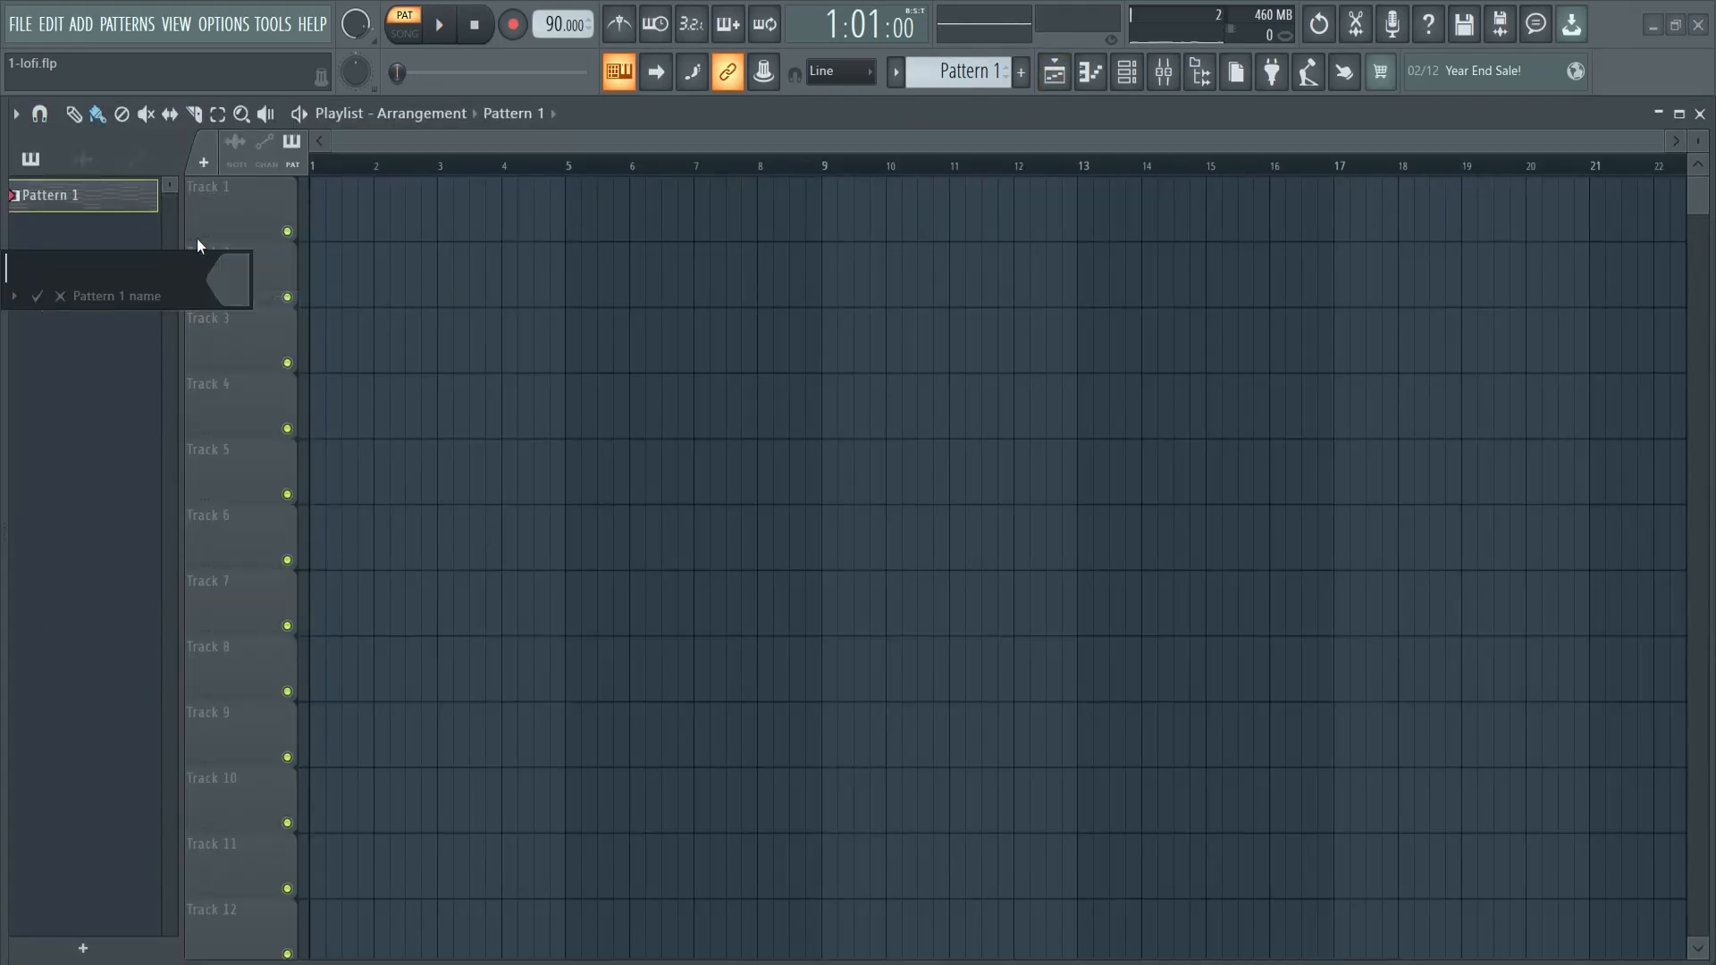
type("chords")
key("Return")
Step: Place the chords pattern at bar 1 of Track 1 and auto-name the track after it
right_click(214, 209)
left_click(112, 227)
left_click(307, 201)
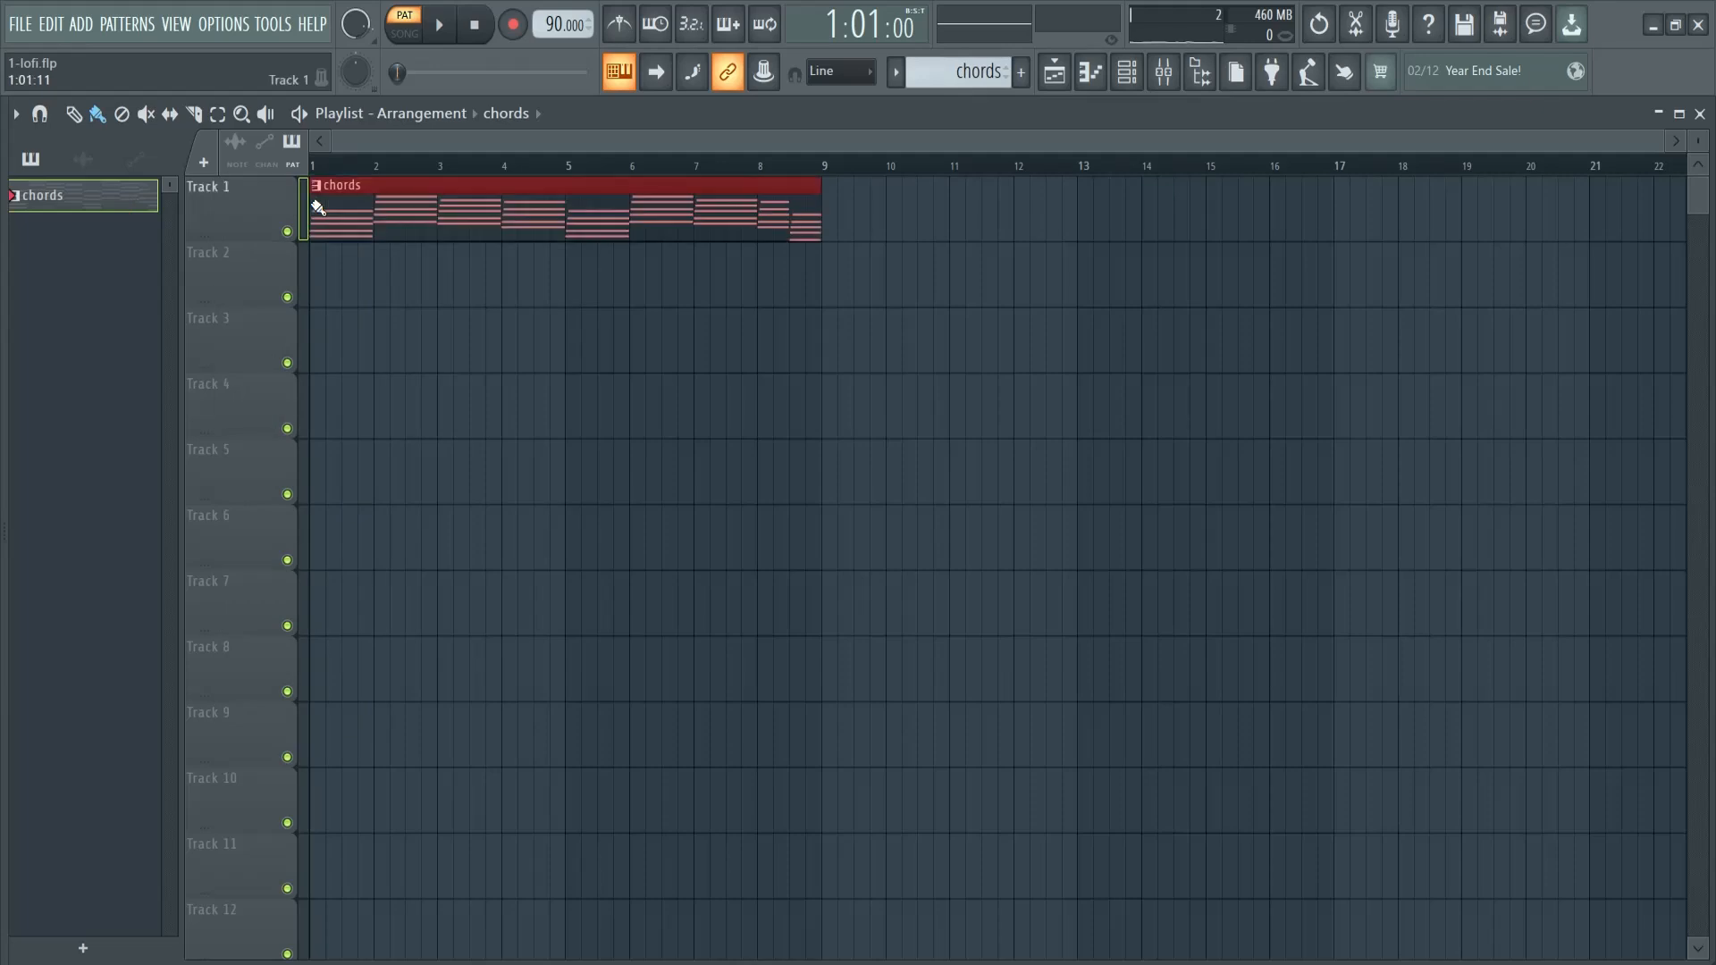
right_click(255, 183)
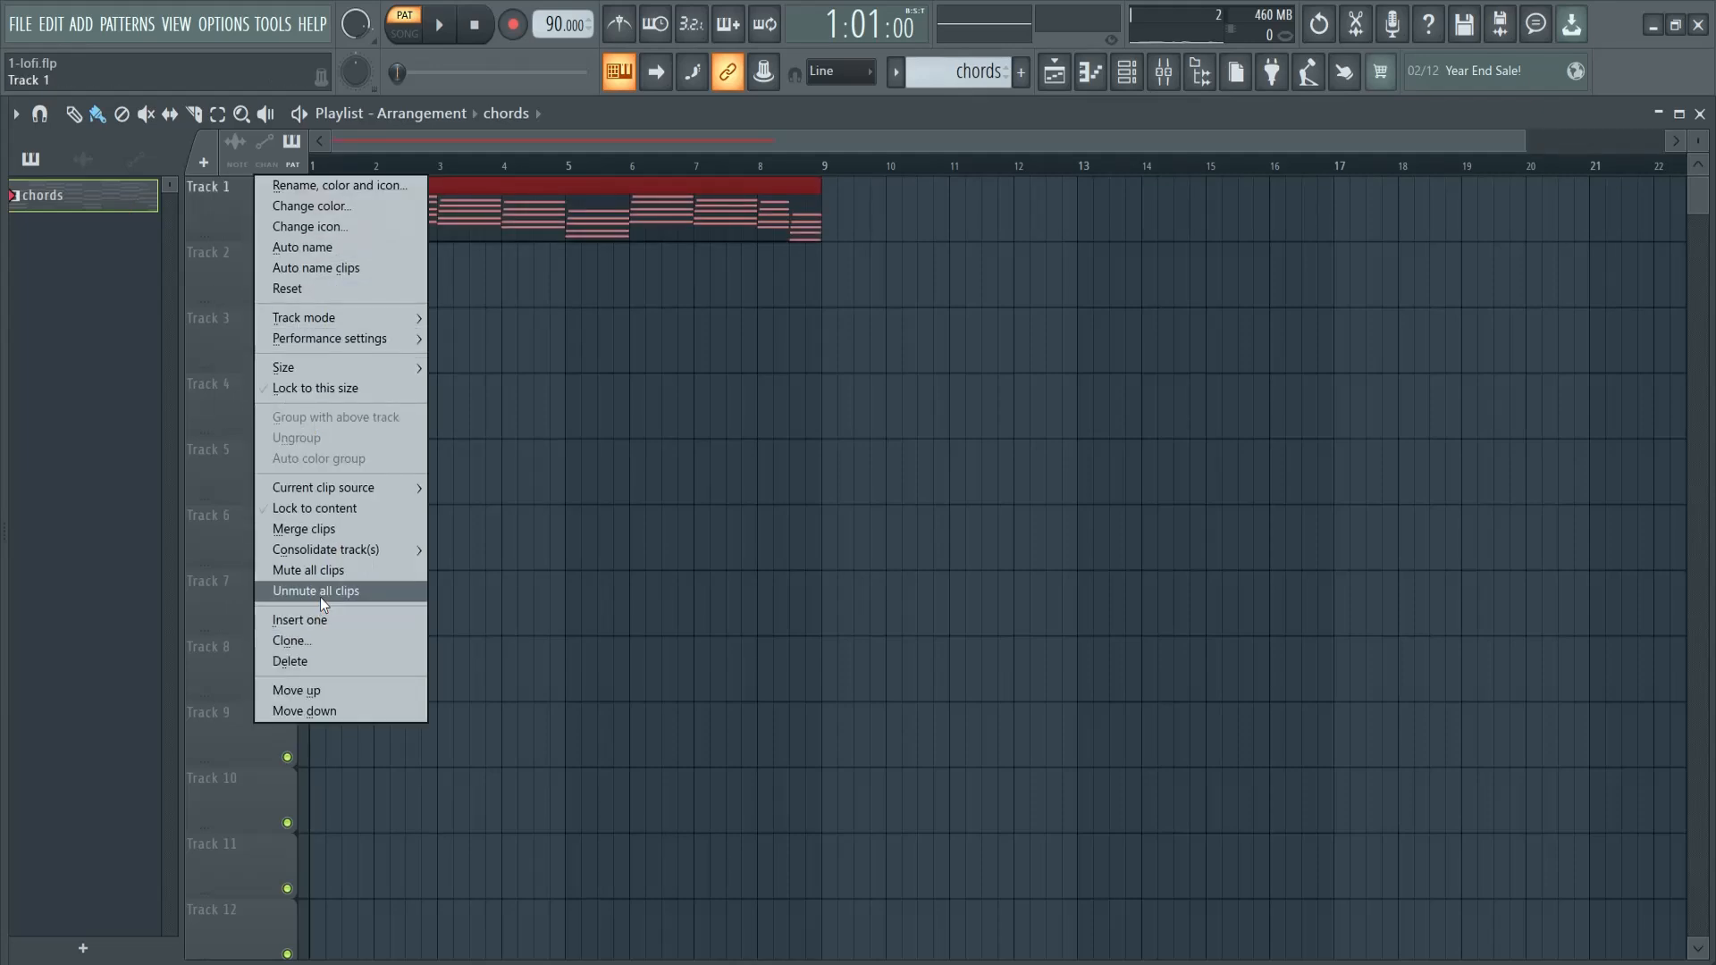
left_click(322, 249)
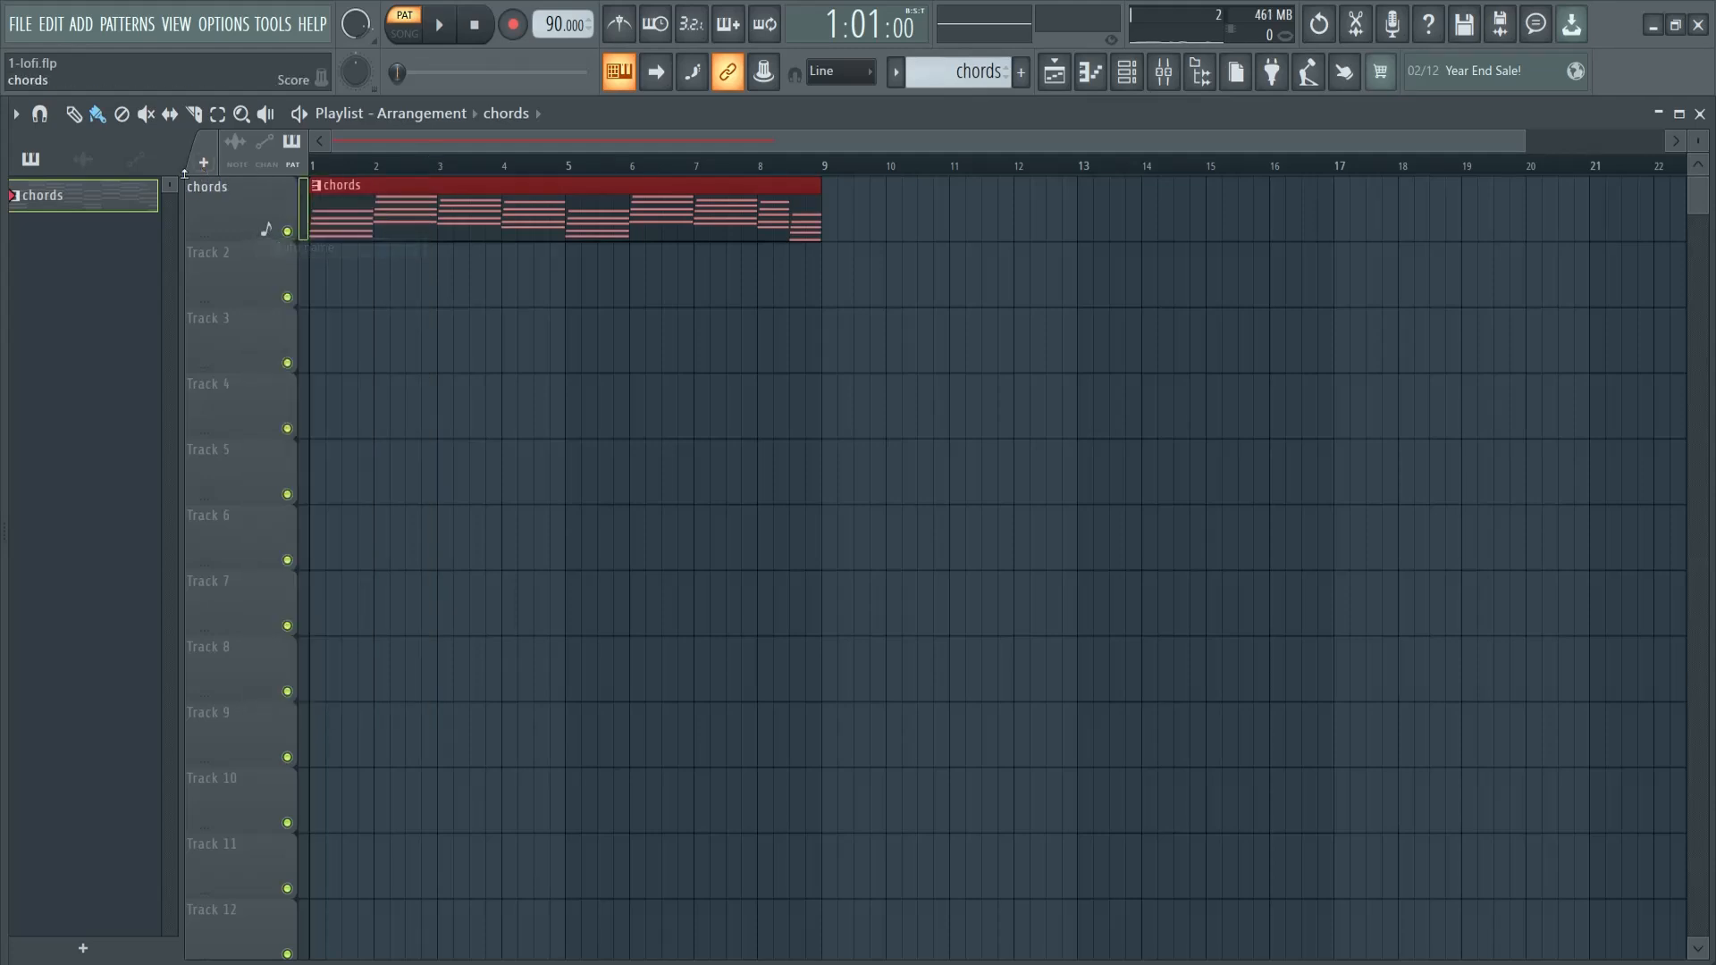
right_click(232, 190)
left_click(93, 358)
Step: Switch playback to song mode, play the arrangement and stop it
left_click(404, 40)
key("space")
key("space")
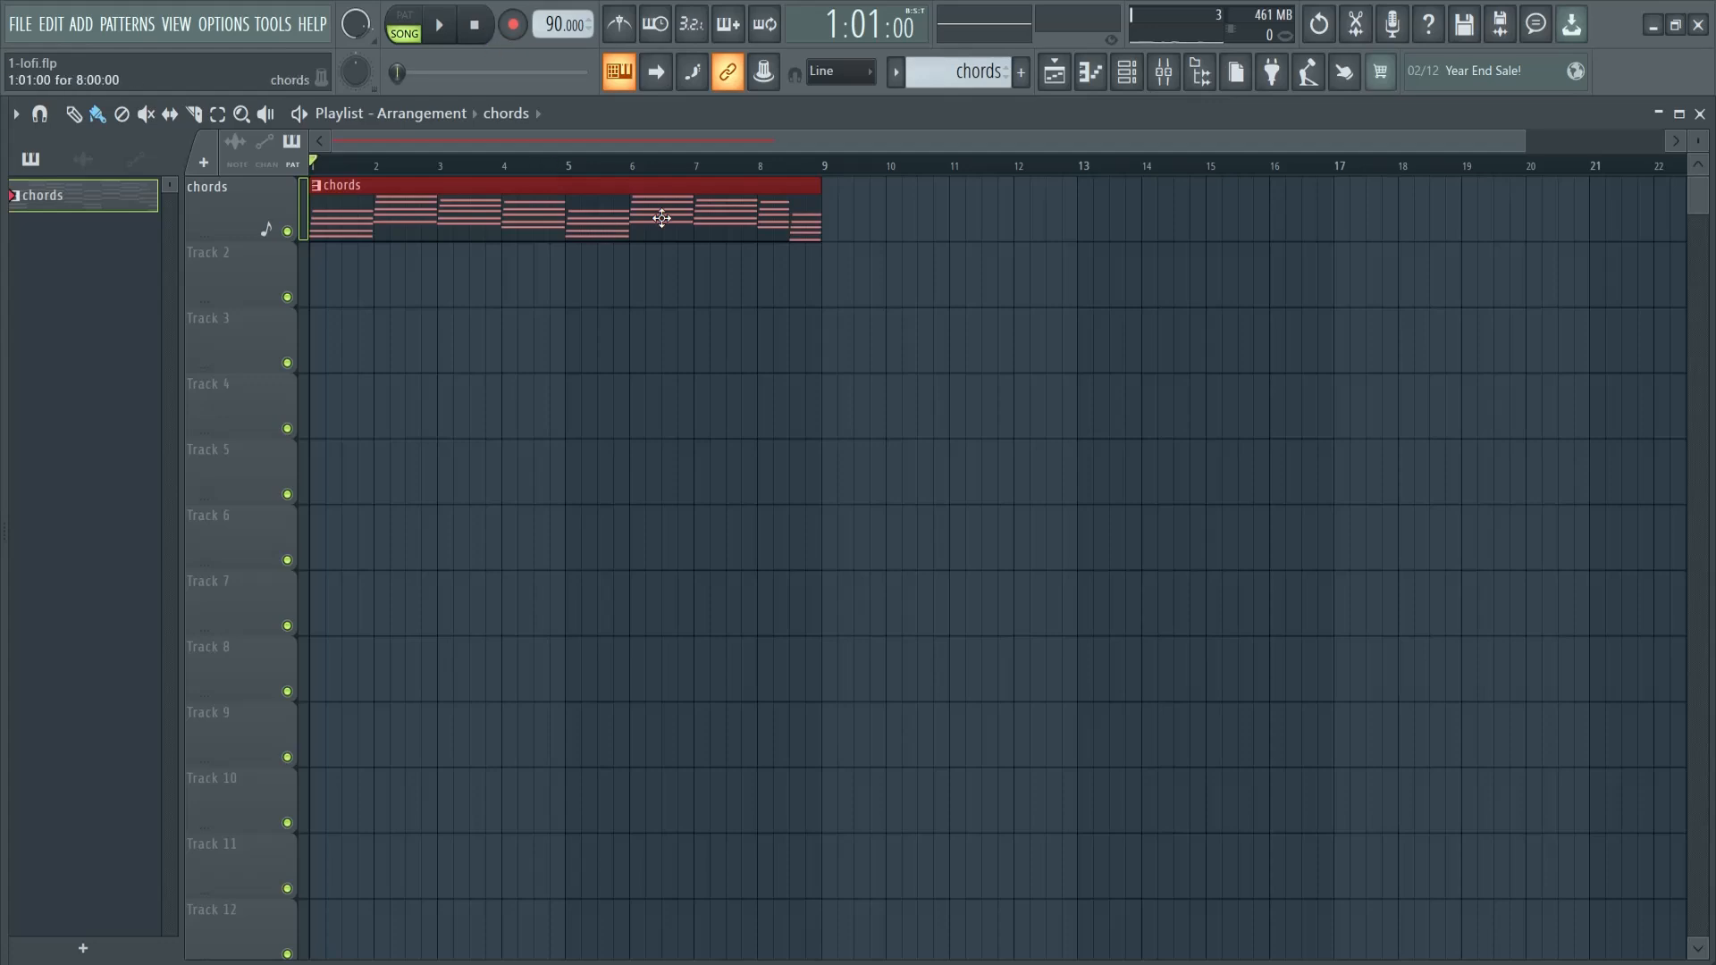
Step: Show the channel rack, create a new pattern named "bass" and select it
key("F6")
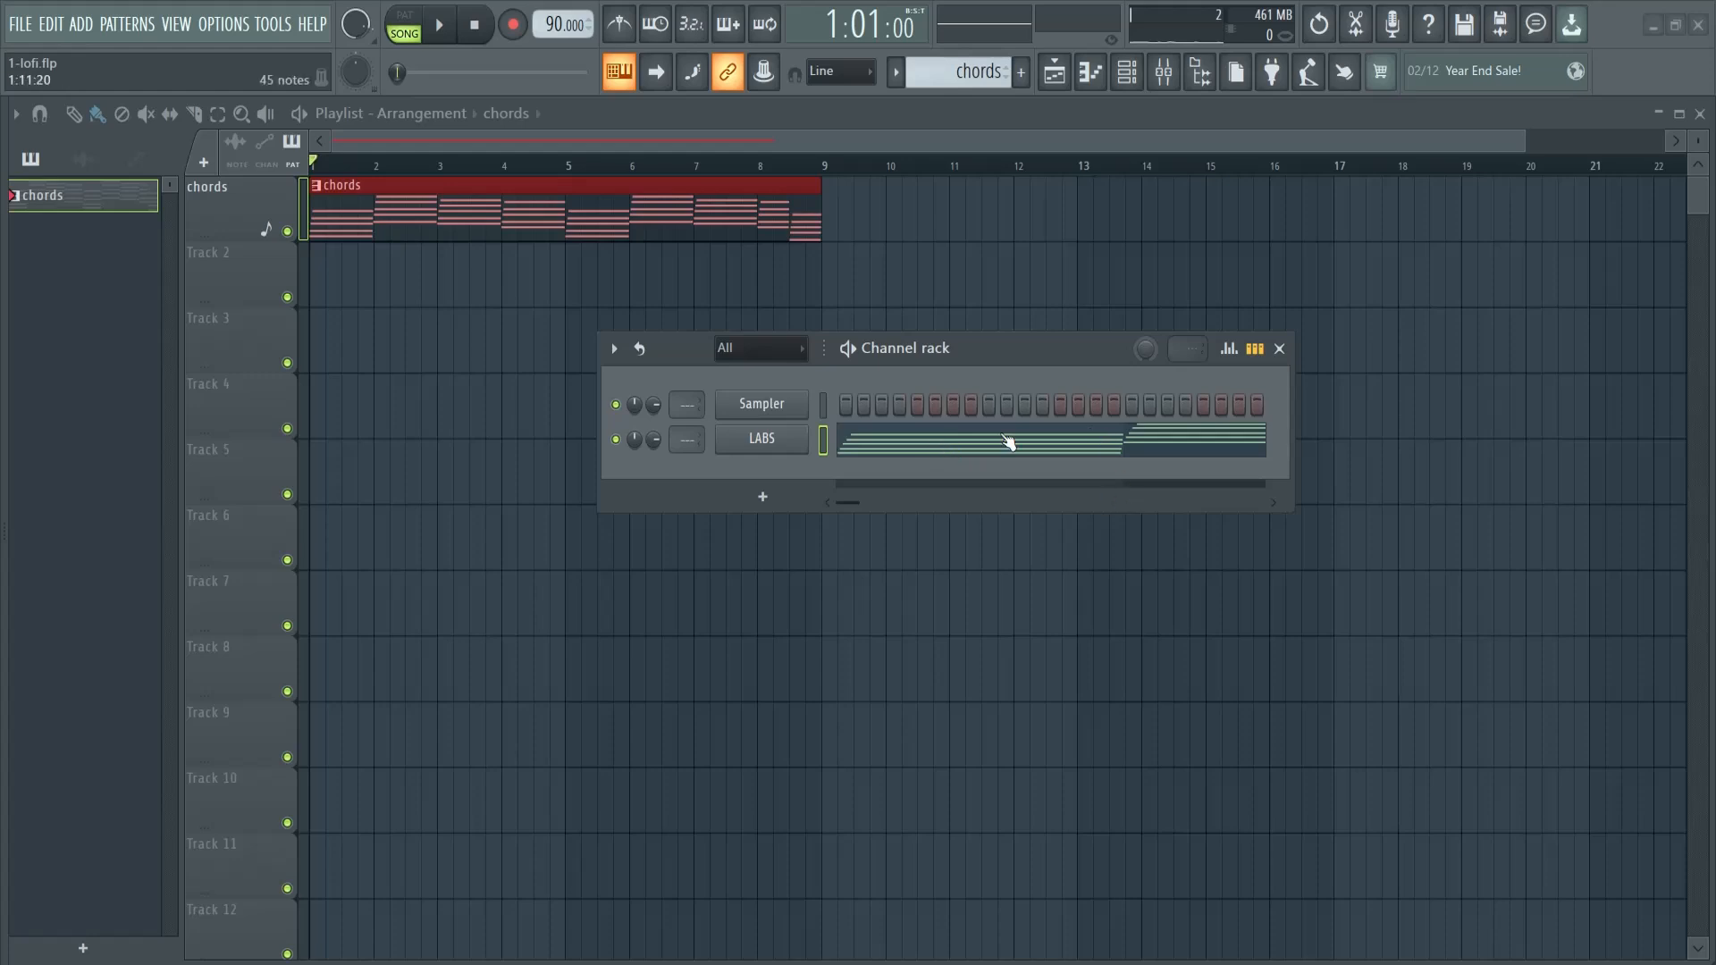
left_click(1022, 71)
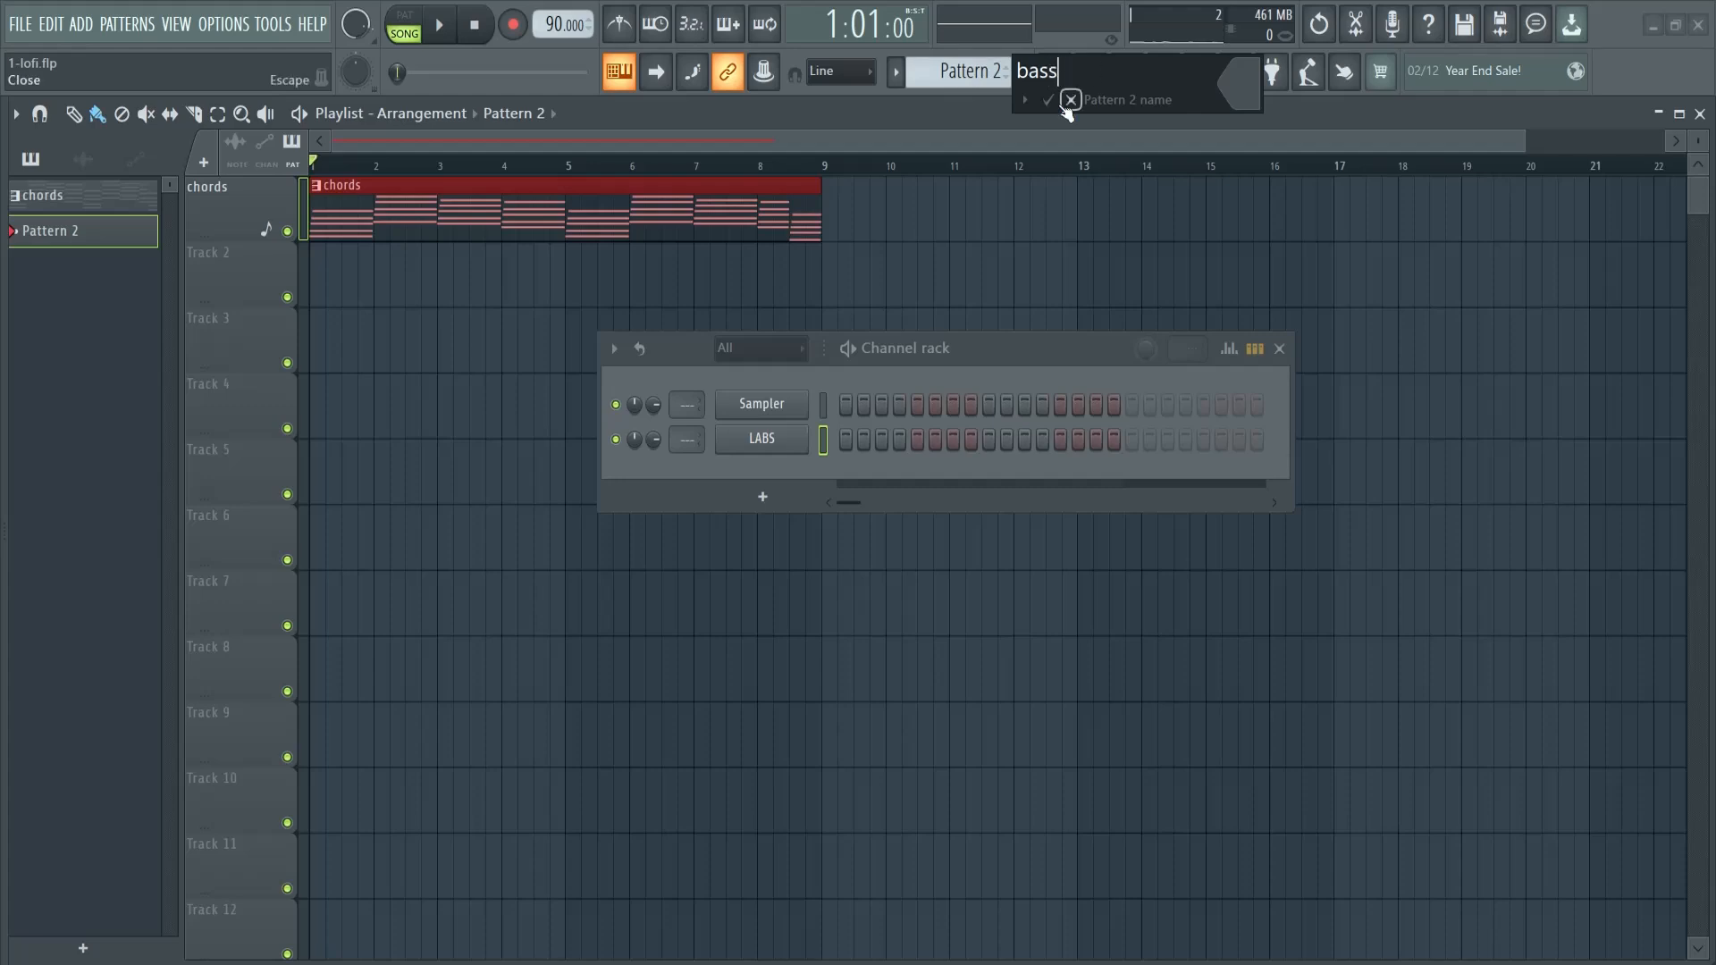
key("Return")
left_click(89, 195)
left_click(109, 231)
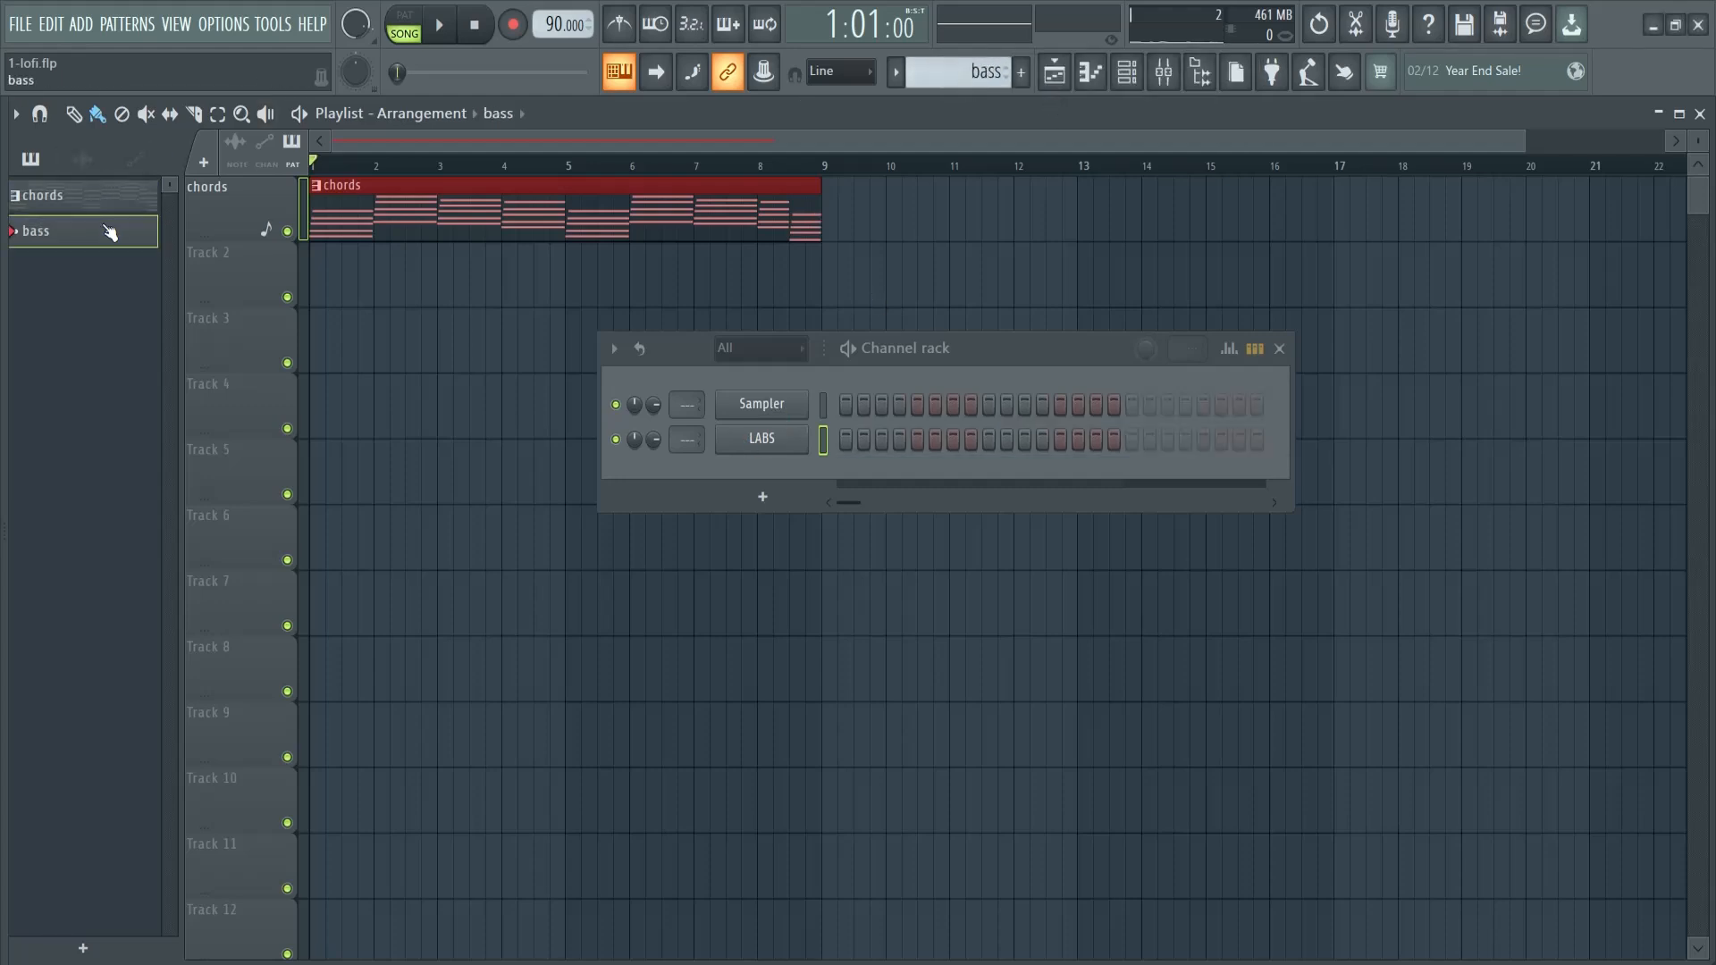
Step: Add a FLEX instrument to the channel rack and move its window and the rack apart
left_click(765, 497)
left_click(774, 345)
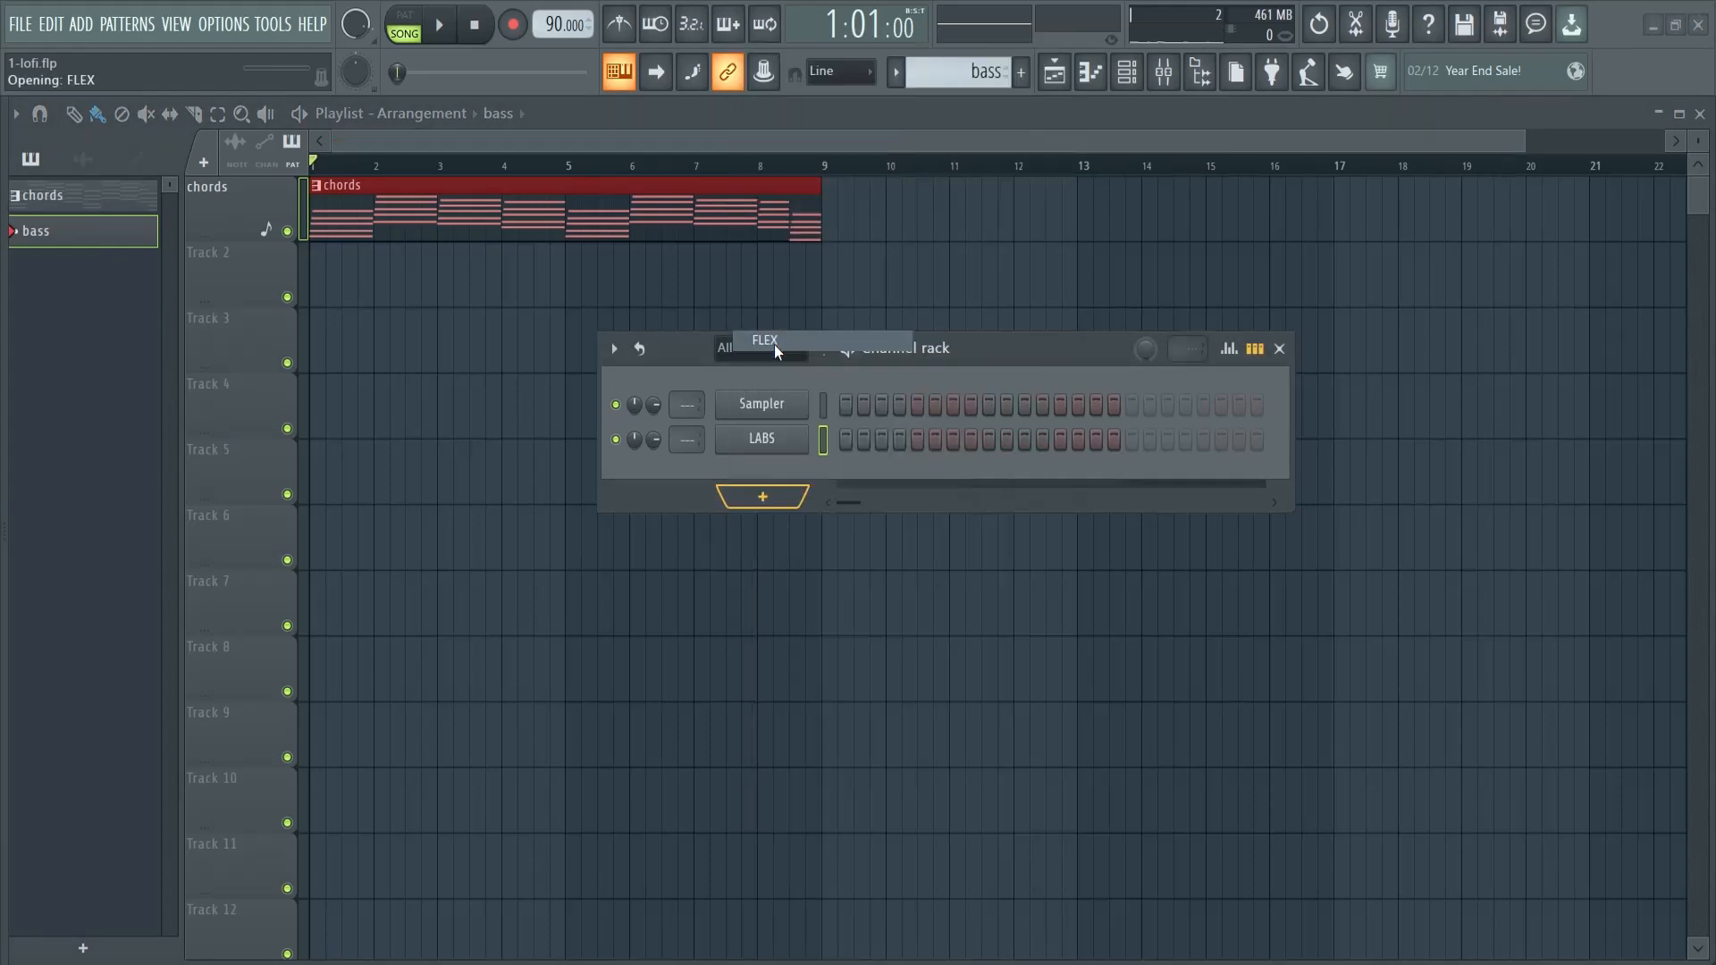
left_click_drag(569, 405, 549, 137)
left_click_drag(994, 349, 1335, 340)
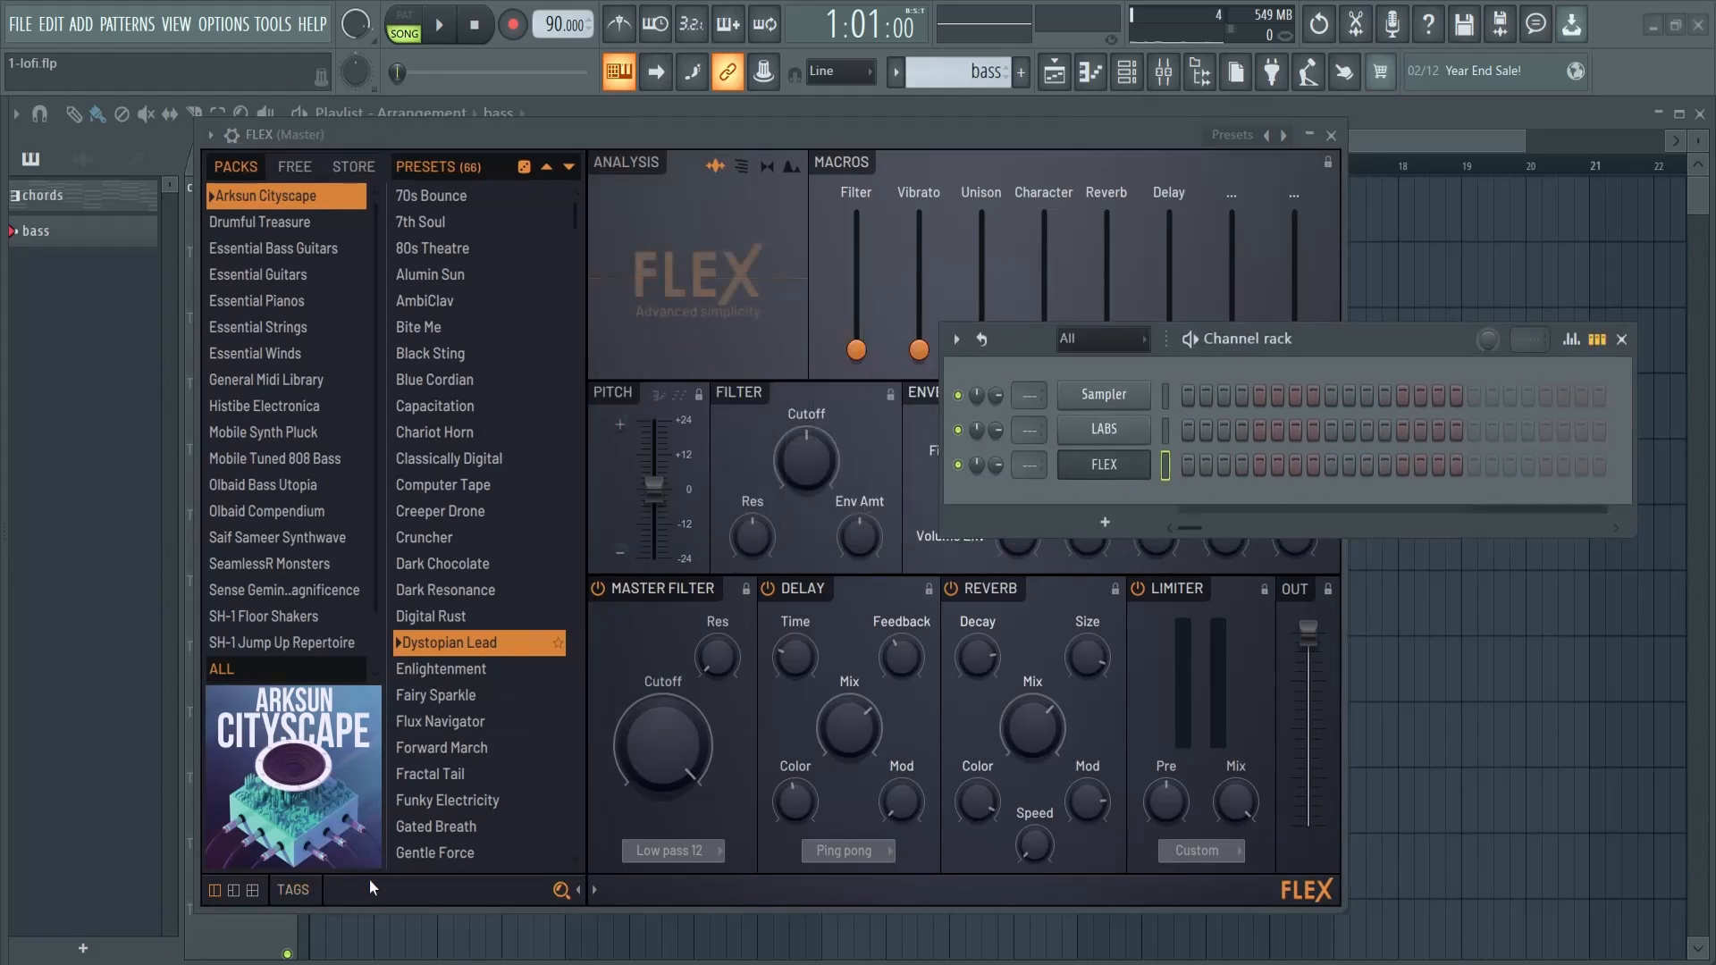
Step: Search all FLEX presets for "guitar", load the Jazz Guitar preset and close the instrument window
left_click(218, 669)
left_click(362, 887)
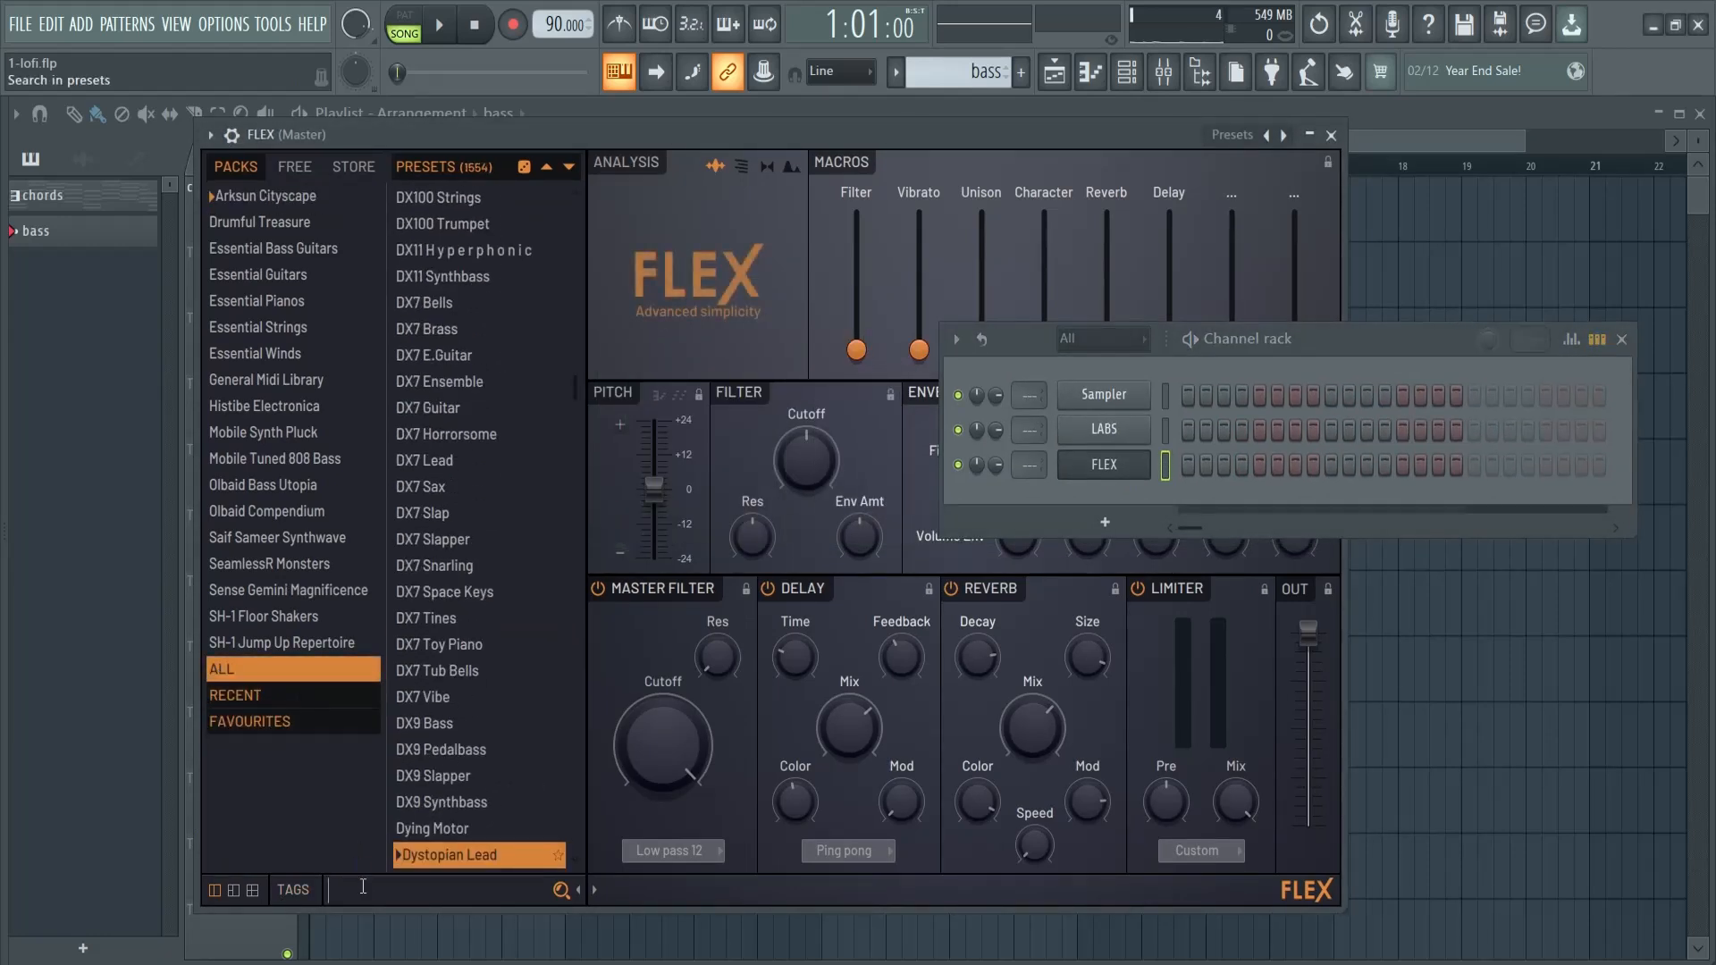
type("guitar")
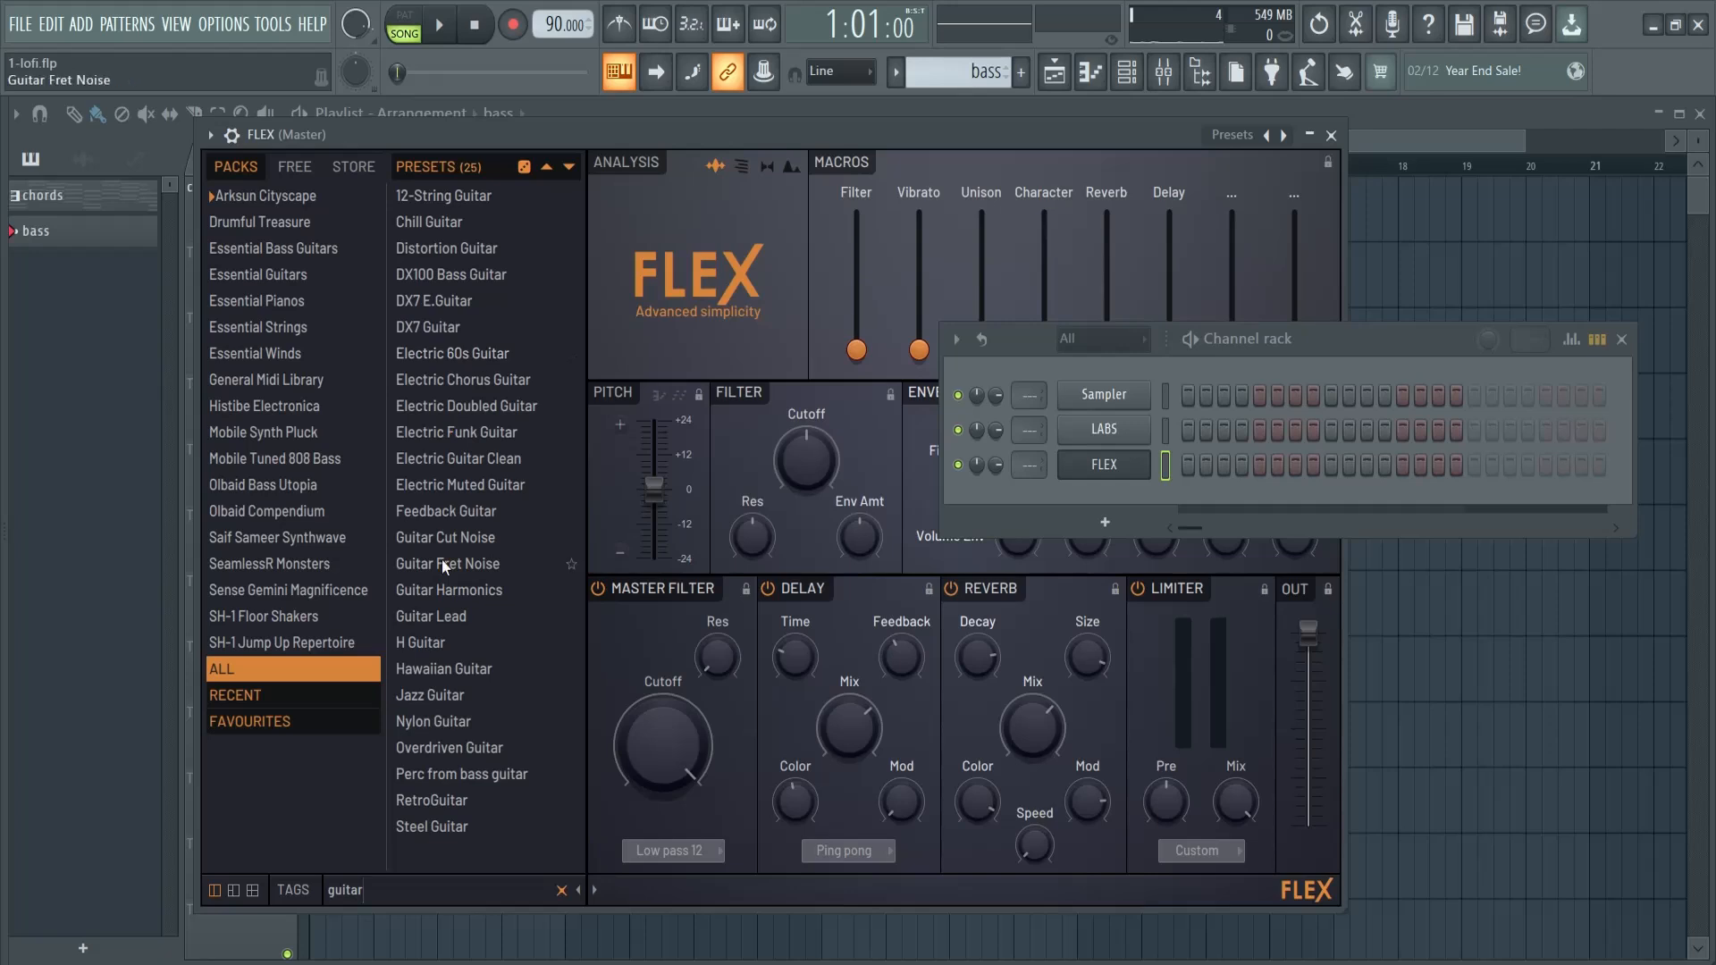
left_click(460, 696)
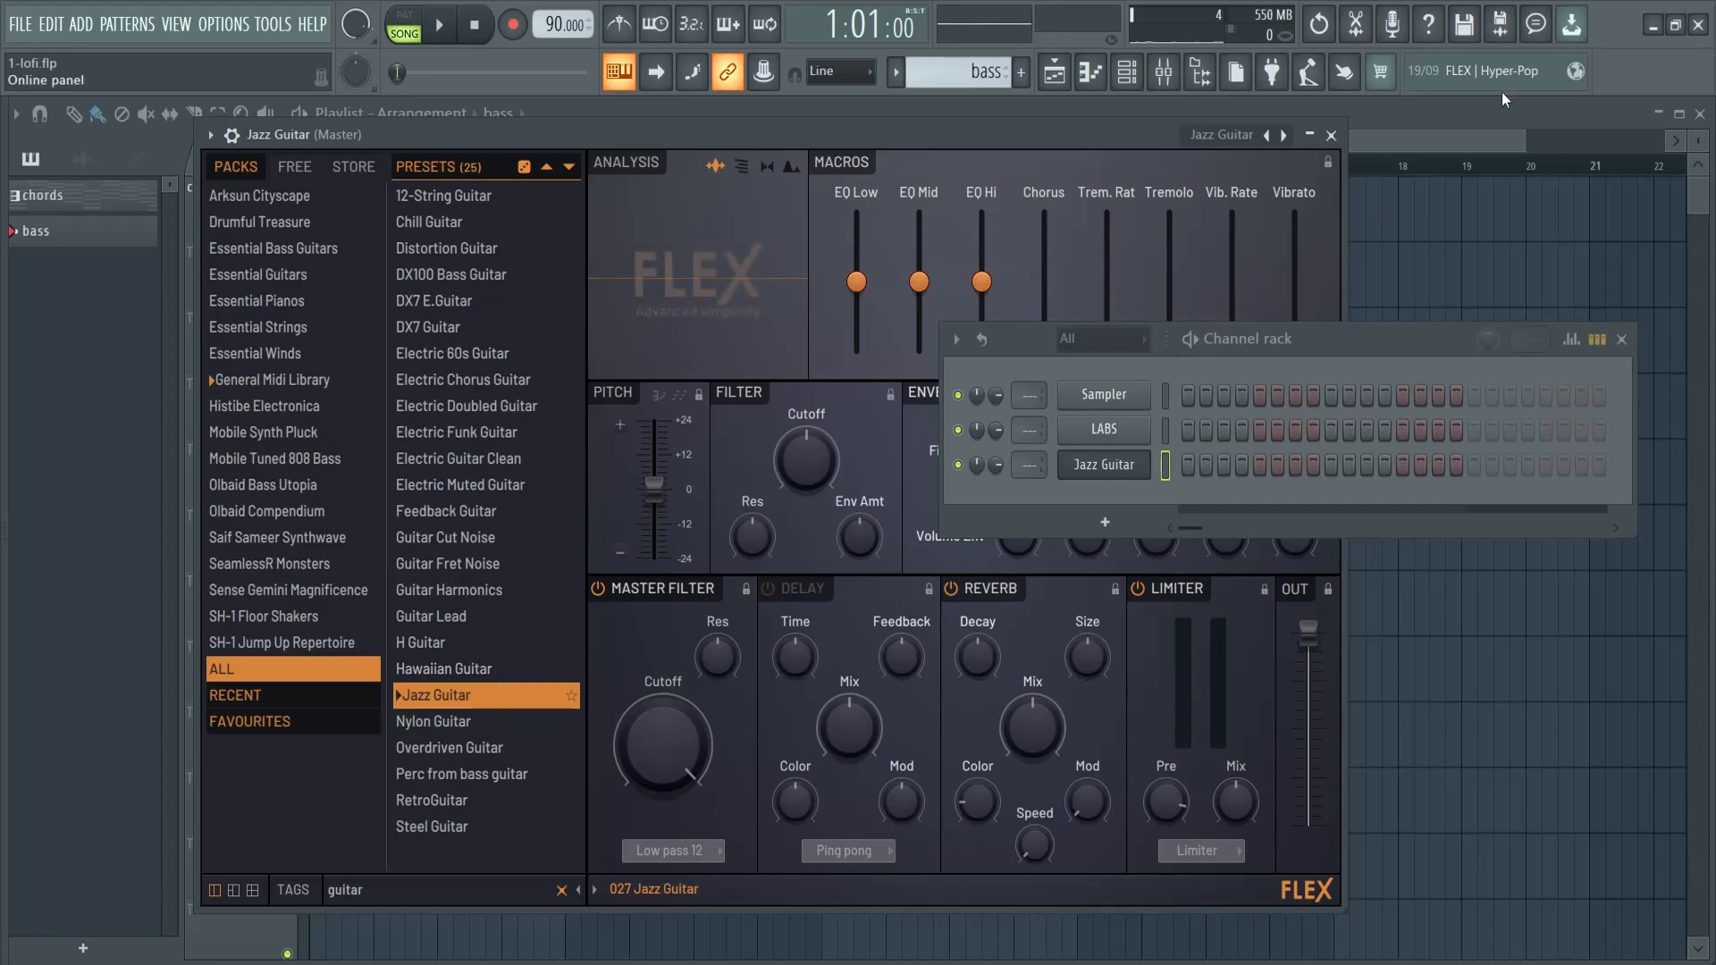
left_click(1332, 136)
Step: Copy the LABS notes of the chords pattern into the Sampler channel of the bass pattern as a guide and move the channel rack aside
left_click(62, 206)
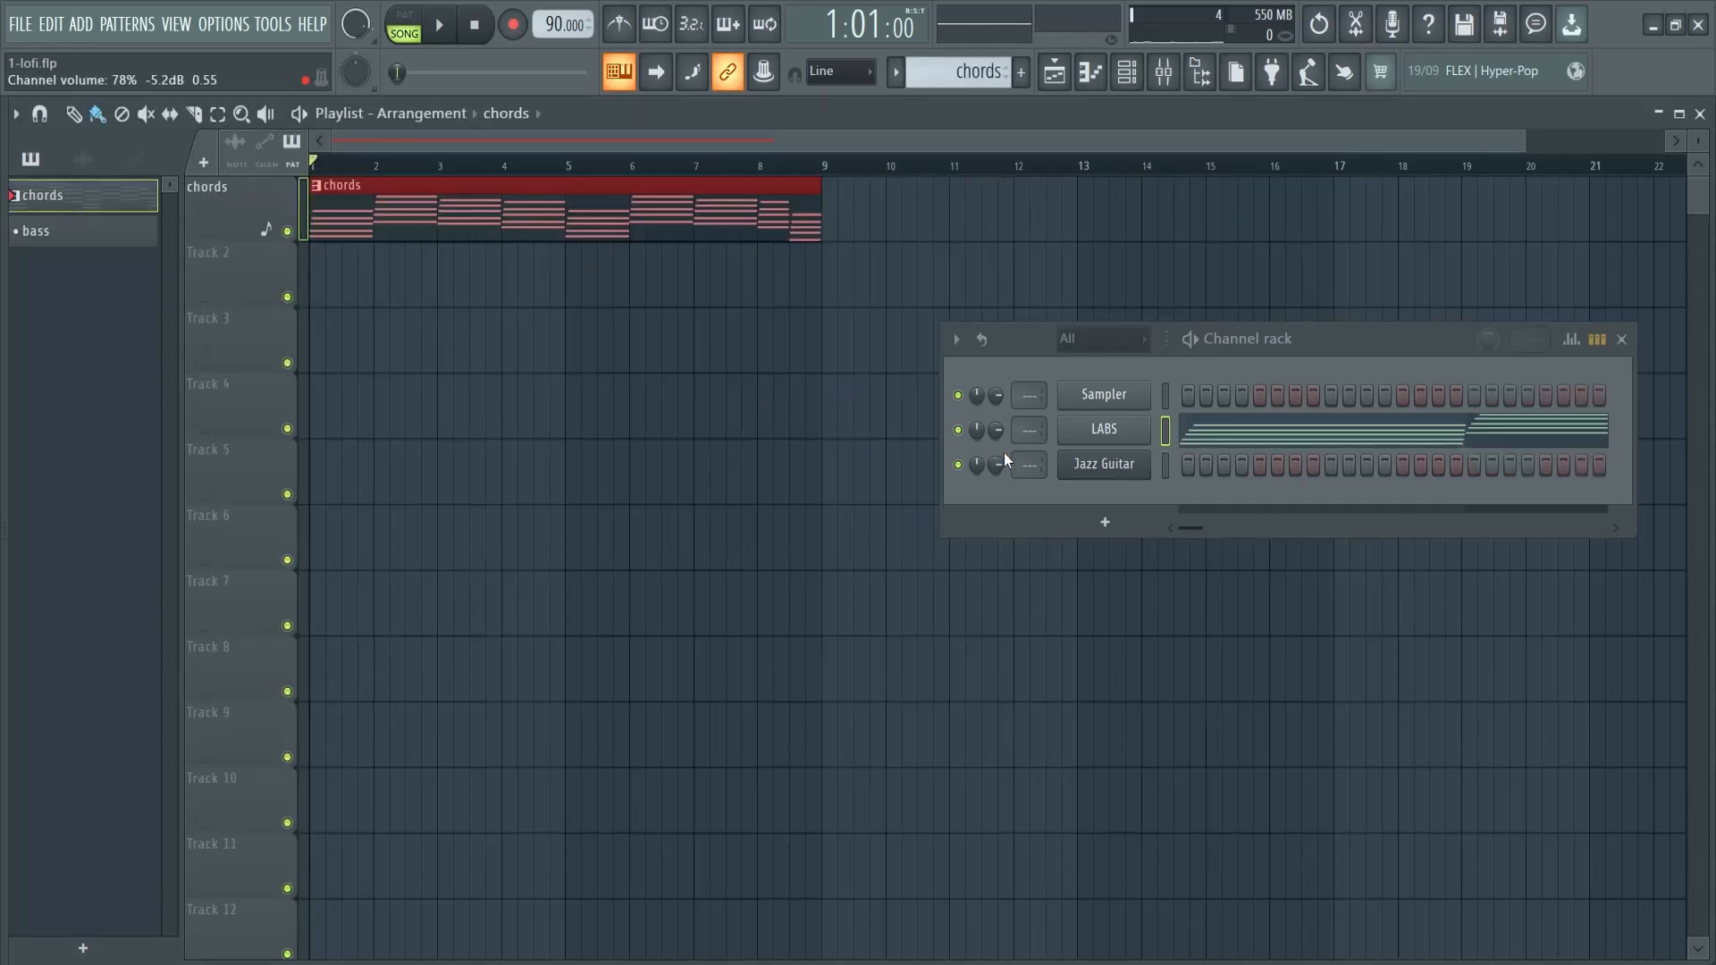
left_click(1166, 432)
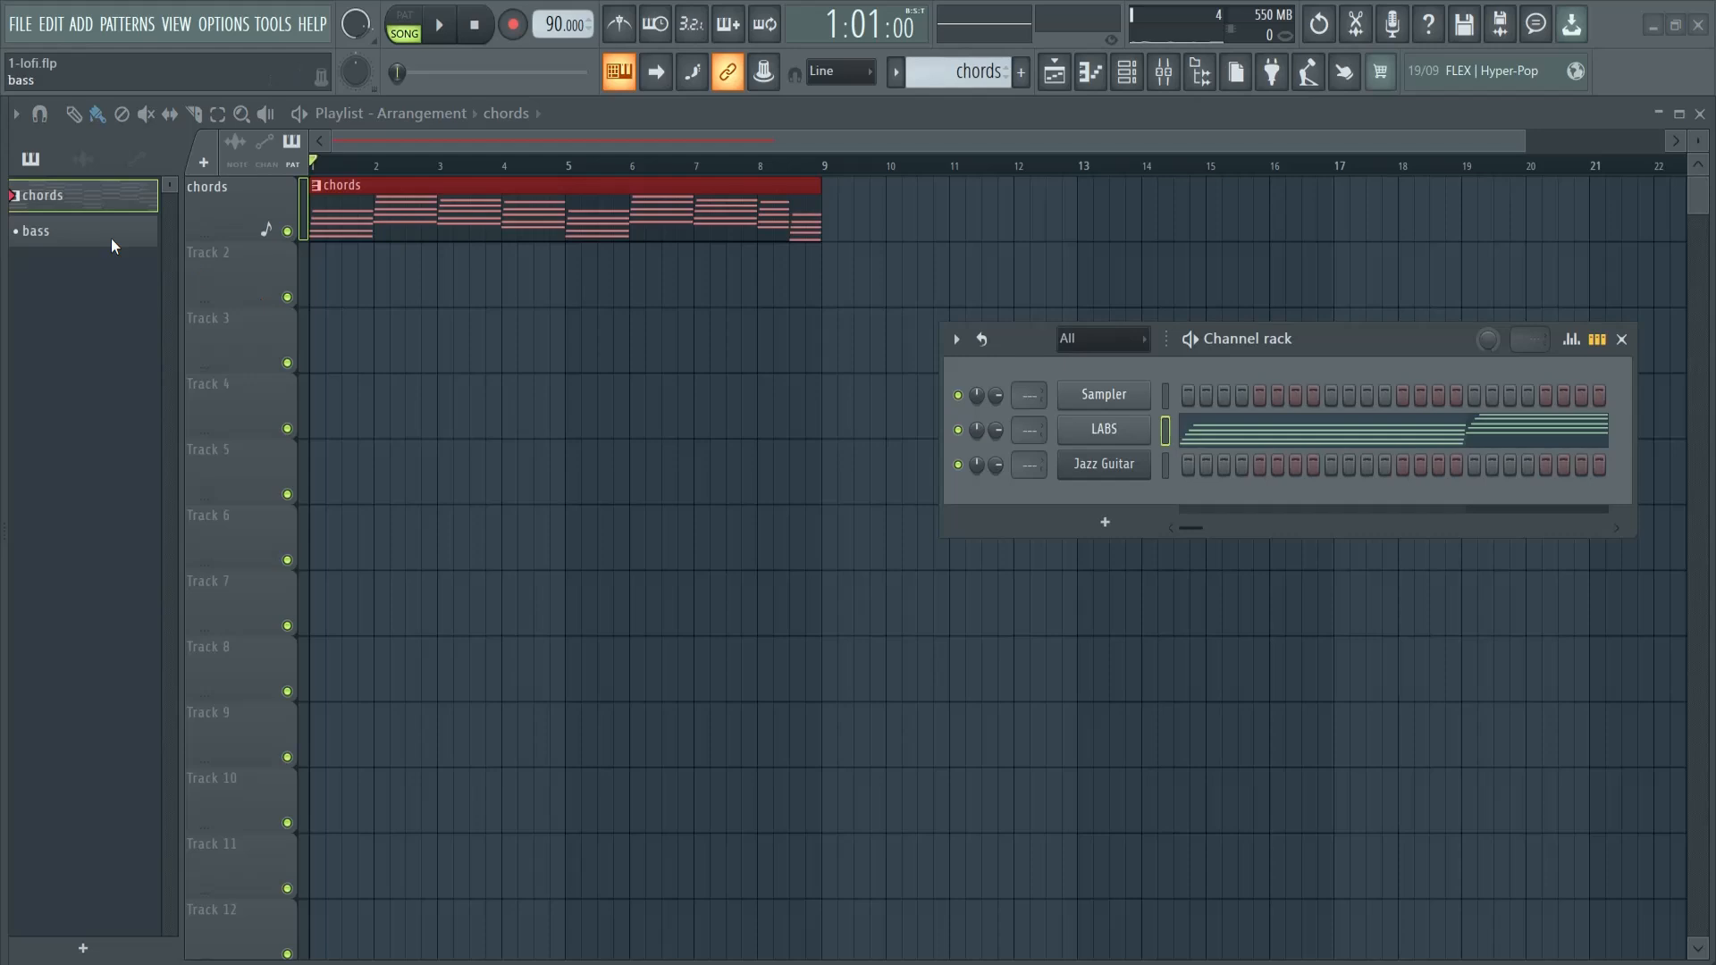
left_click(76, 233)
left_click(1164, 399)
key("ctrl+v")
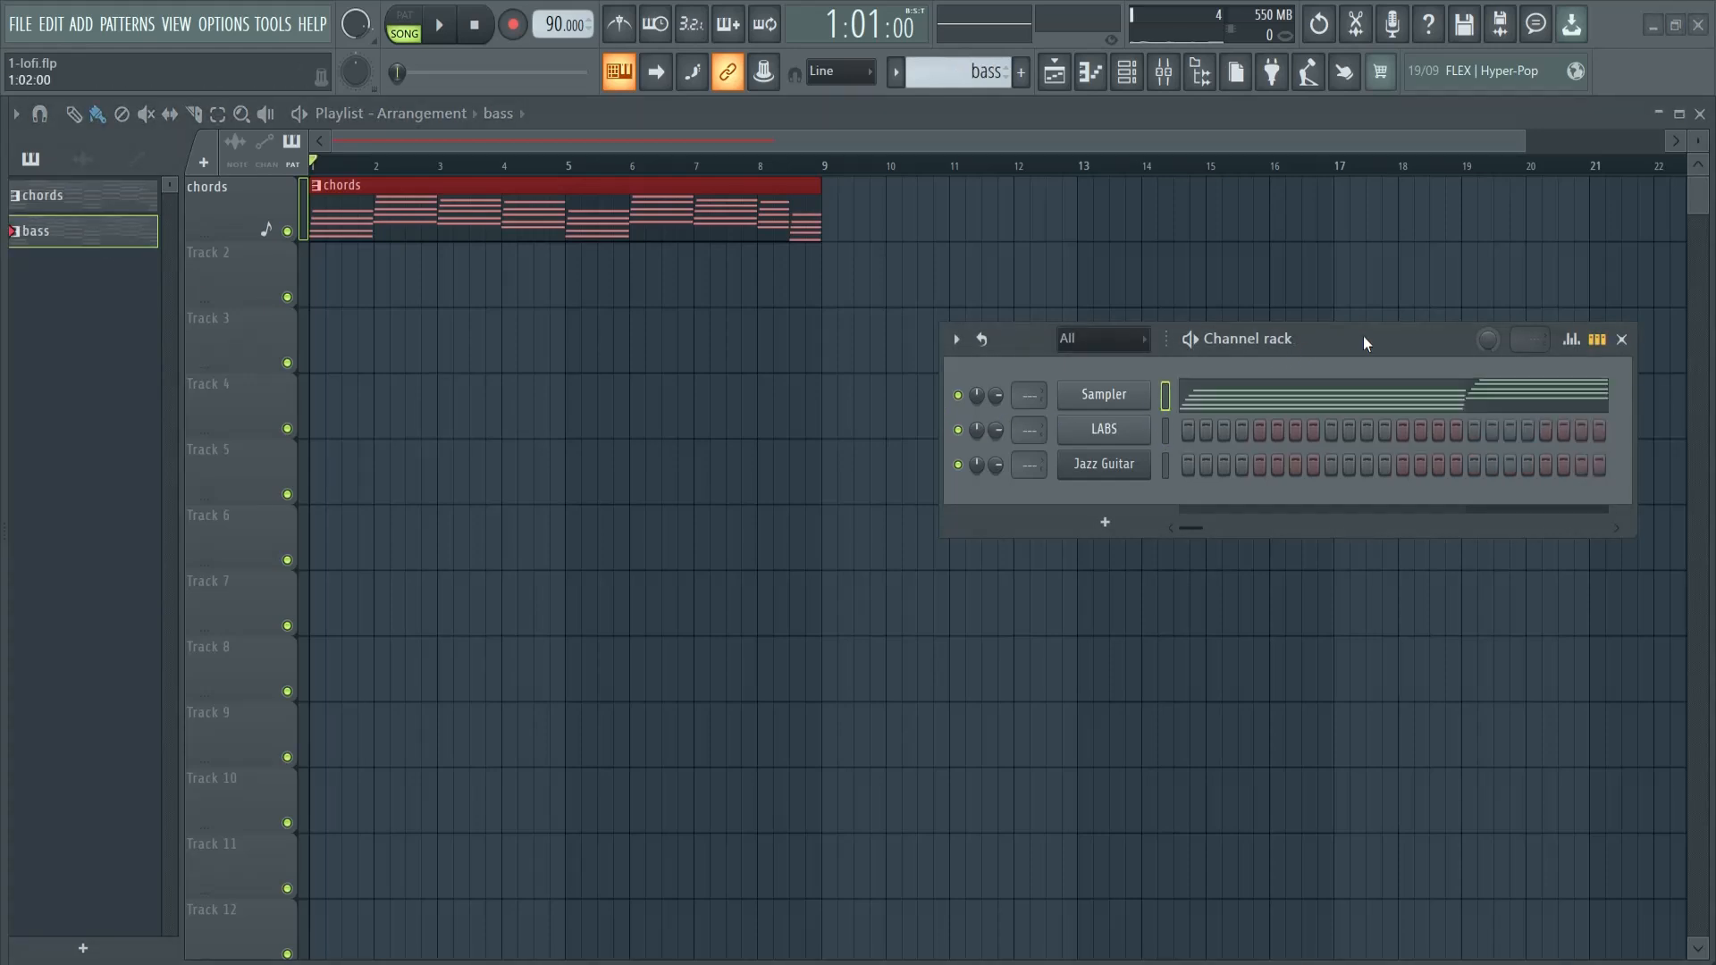
left_click_drag(1364, 338, 1041, 335)
Step: In the Jazz Guitar piano roll, draw one-bar notes A4, F5, E5, D5 and A4 in bars 1 to 5, following the ghost chords' lowest notes
right_click(781, 464)
left_click(872, 456)
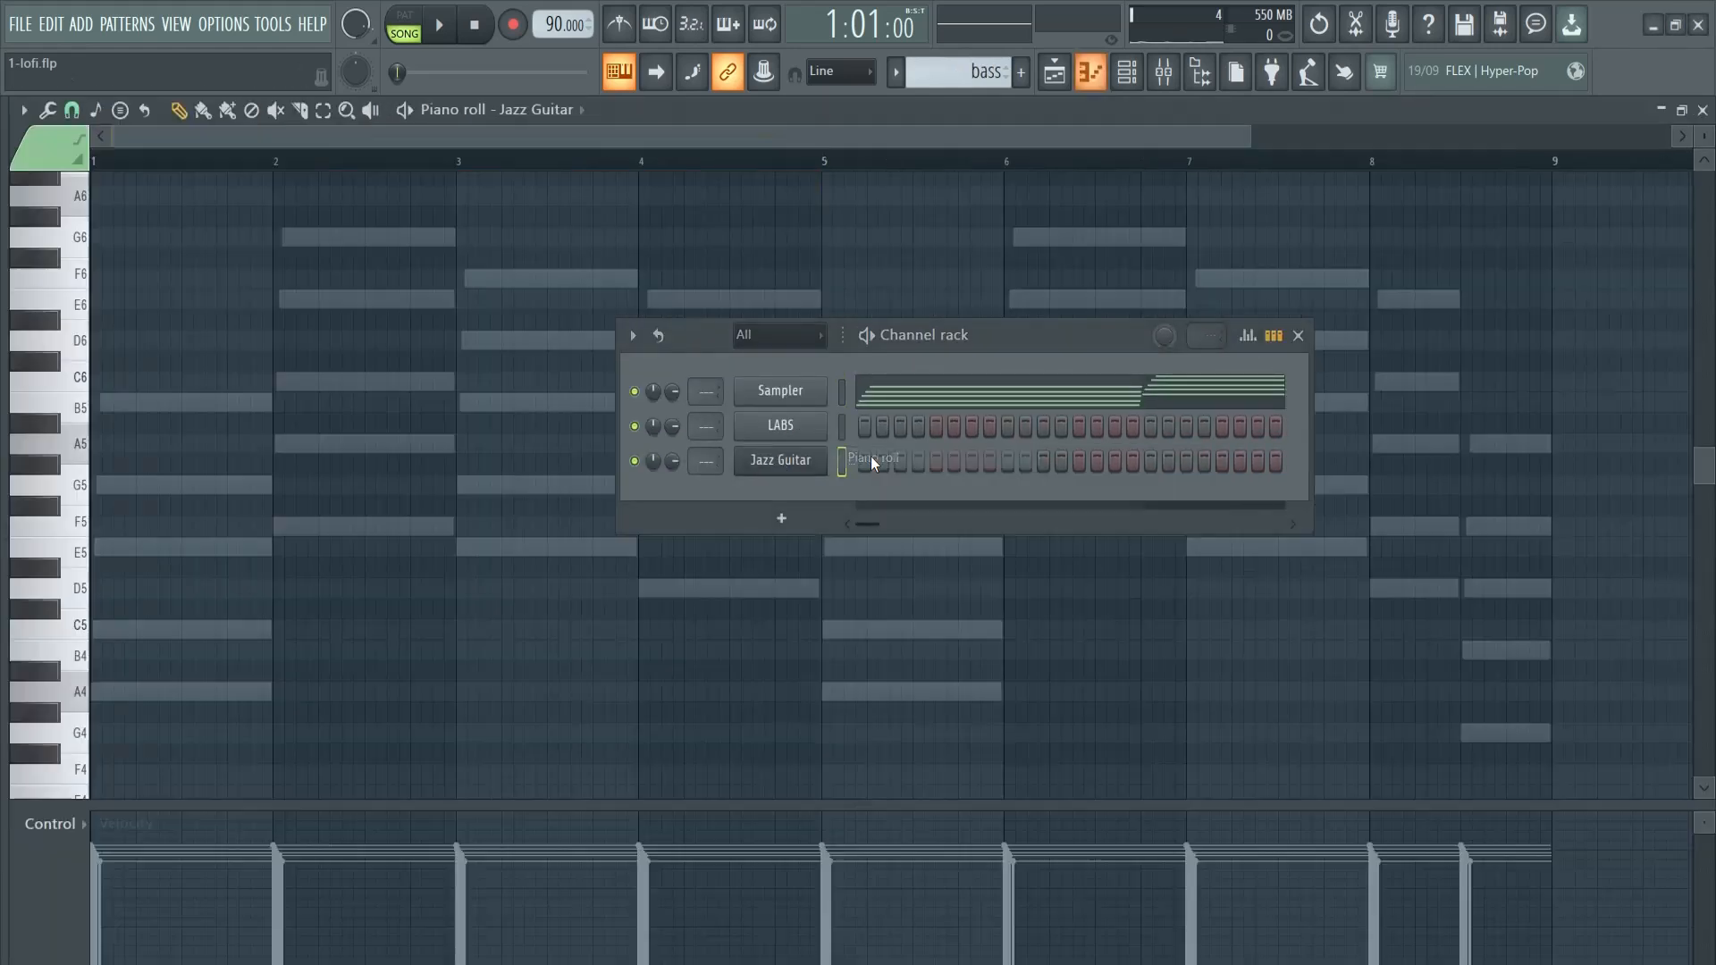
scroll(474, 553, "down", 1)
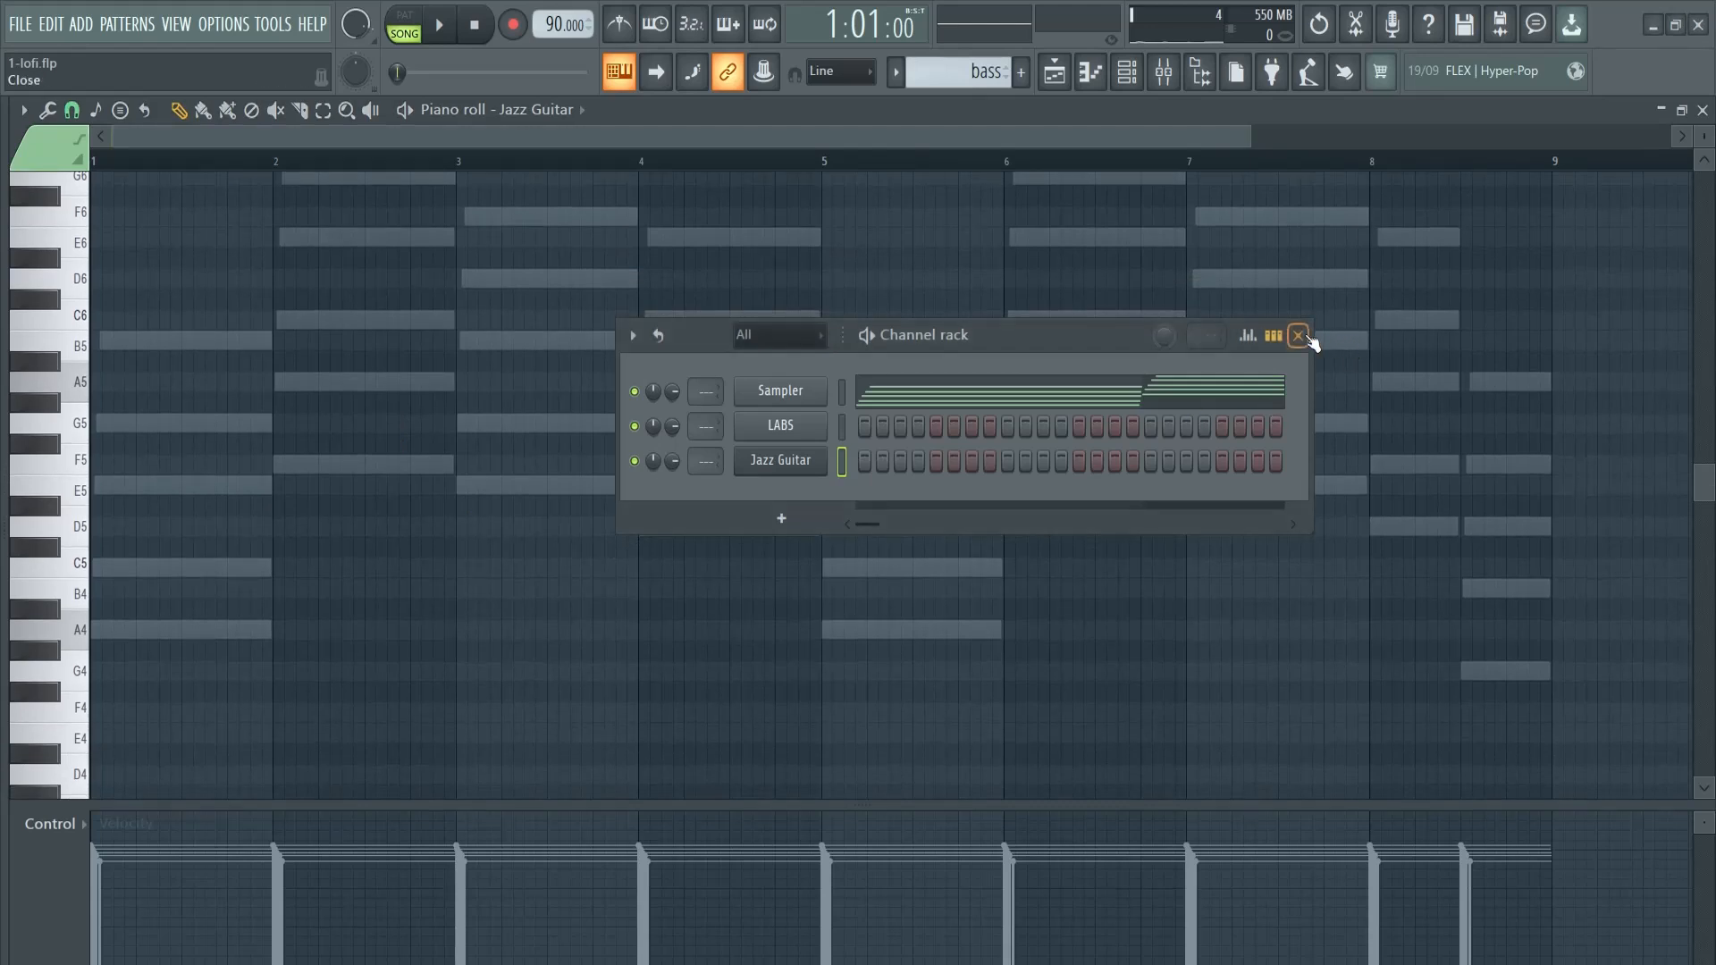
left_click(1297, 335)
left_click(135, 631)
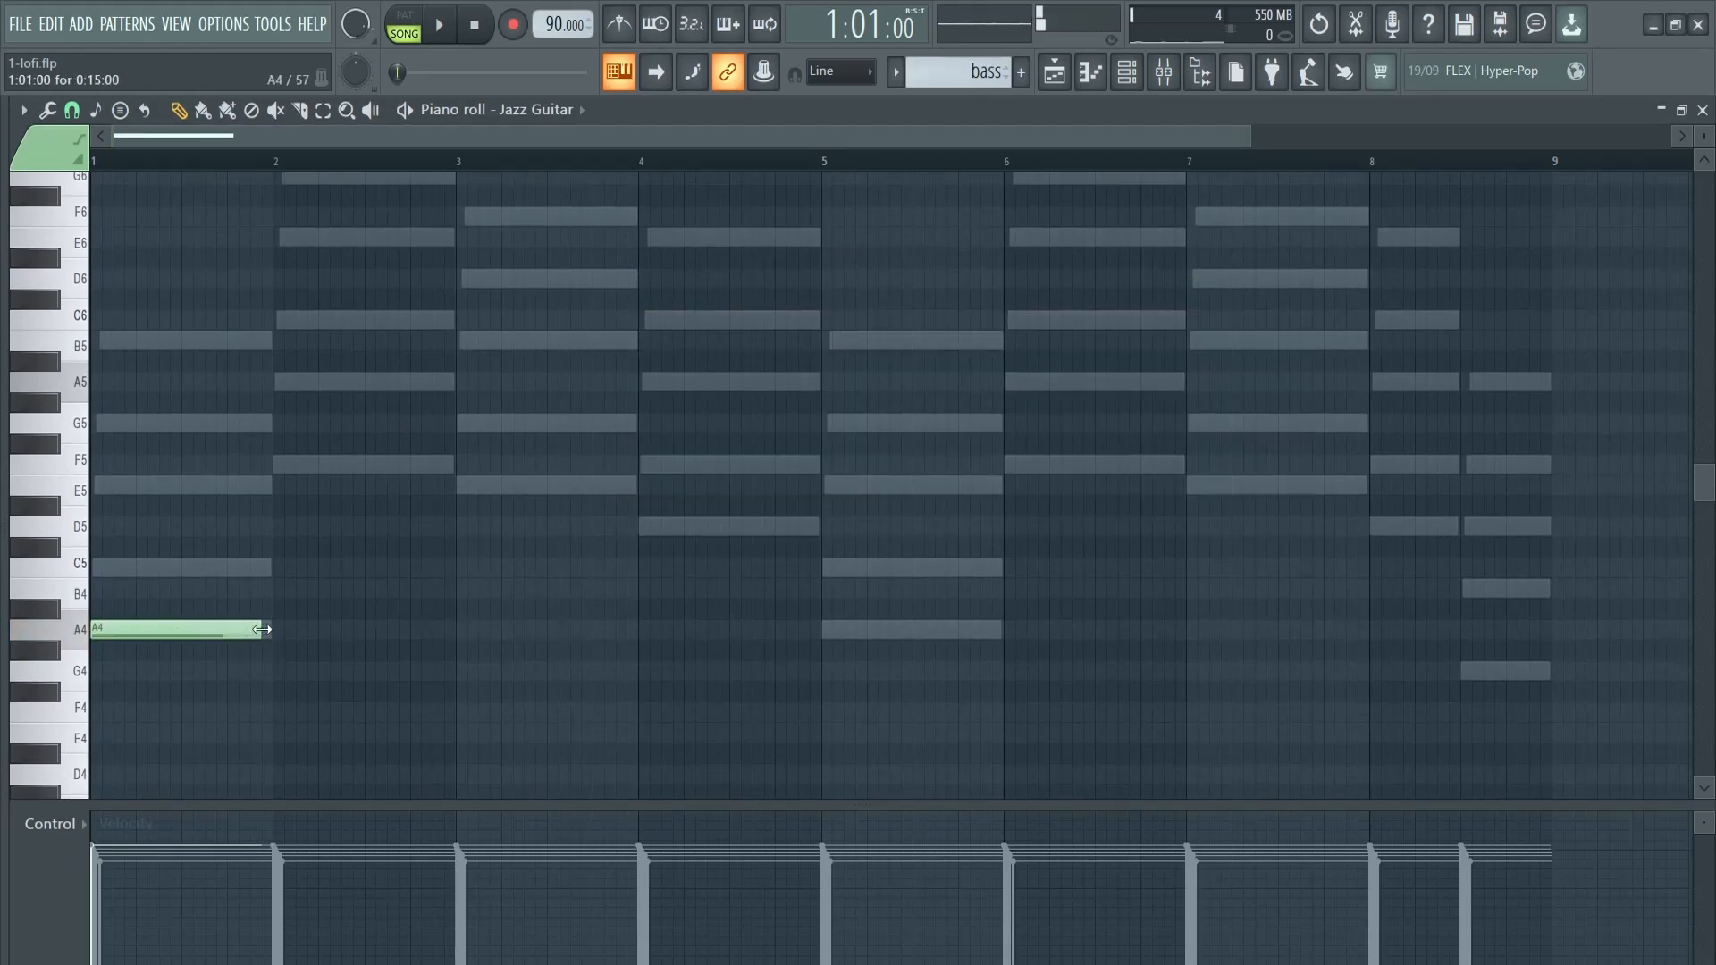
left_click(286, 465)
left_click(278, 465)
left_click_drag(315, 465, 493, 487)
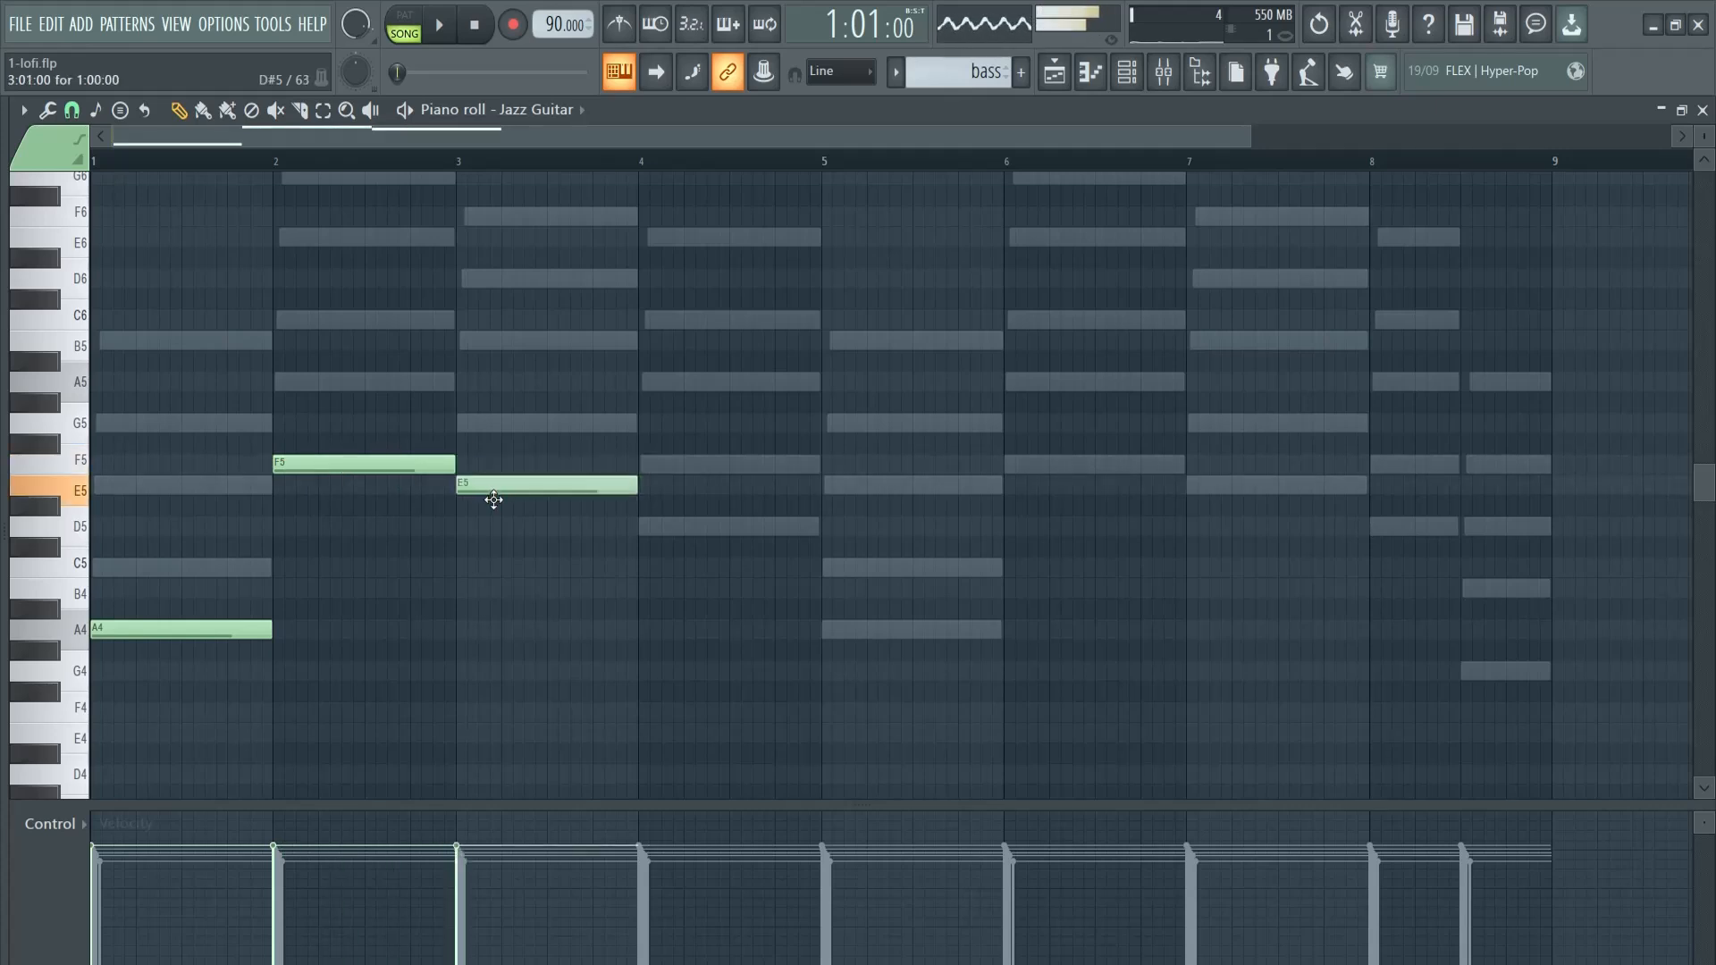
left_click(638, 527)
left_click(823, 630)
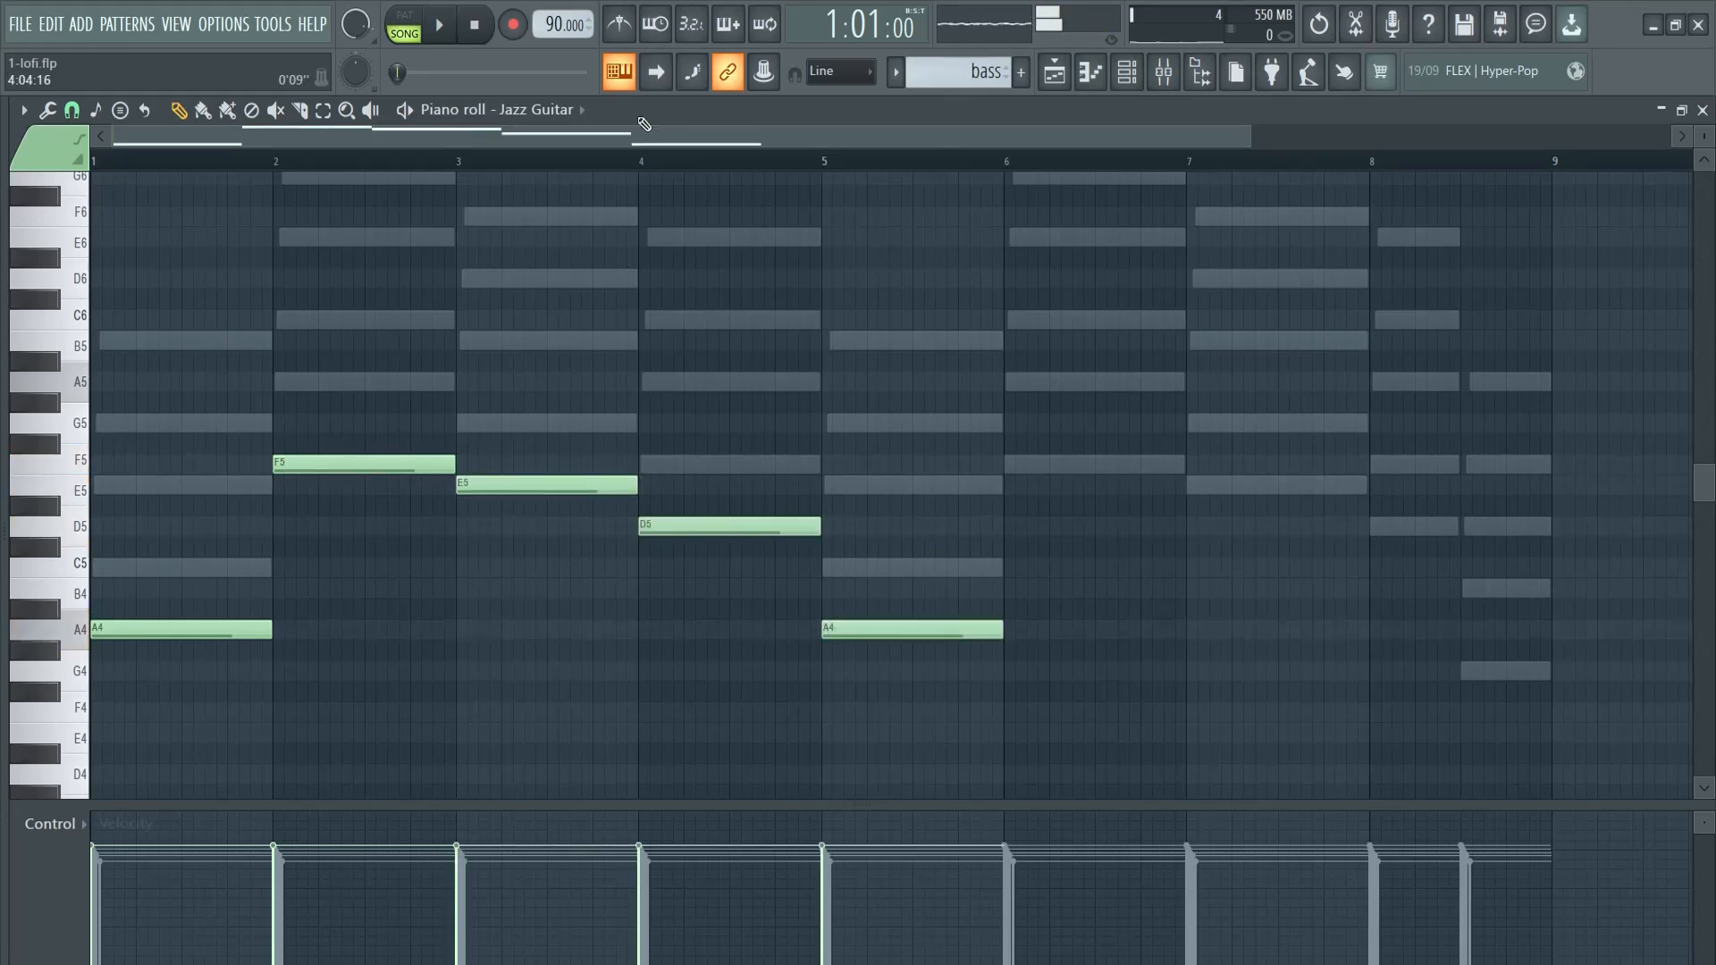
Step: Switch to pattern mode and add F5 in bar 6, E5 in bar 7, and half-bar notes D5 and G4 in bar 8
key("l")
left_click(1011, 463)
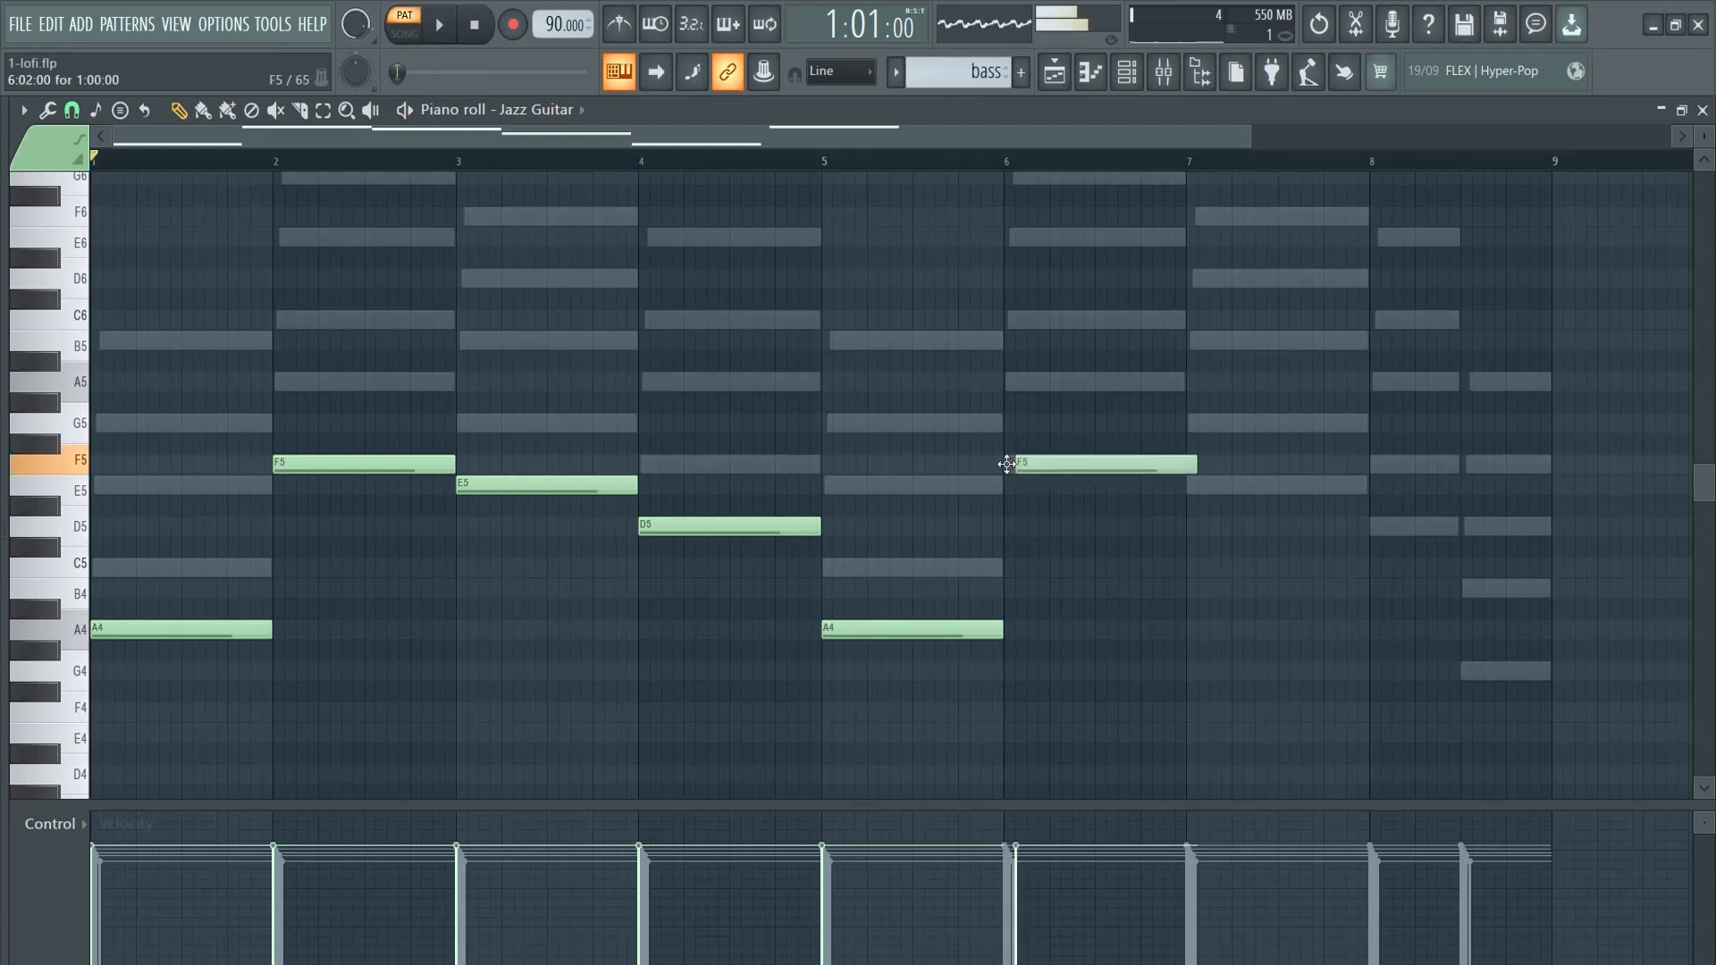
left_click(1193, 484)
left_click(1373, 527)
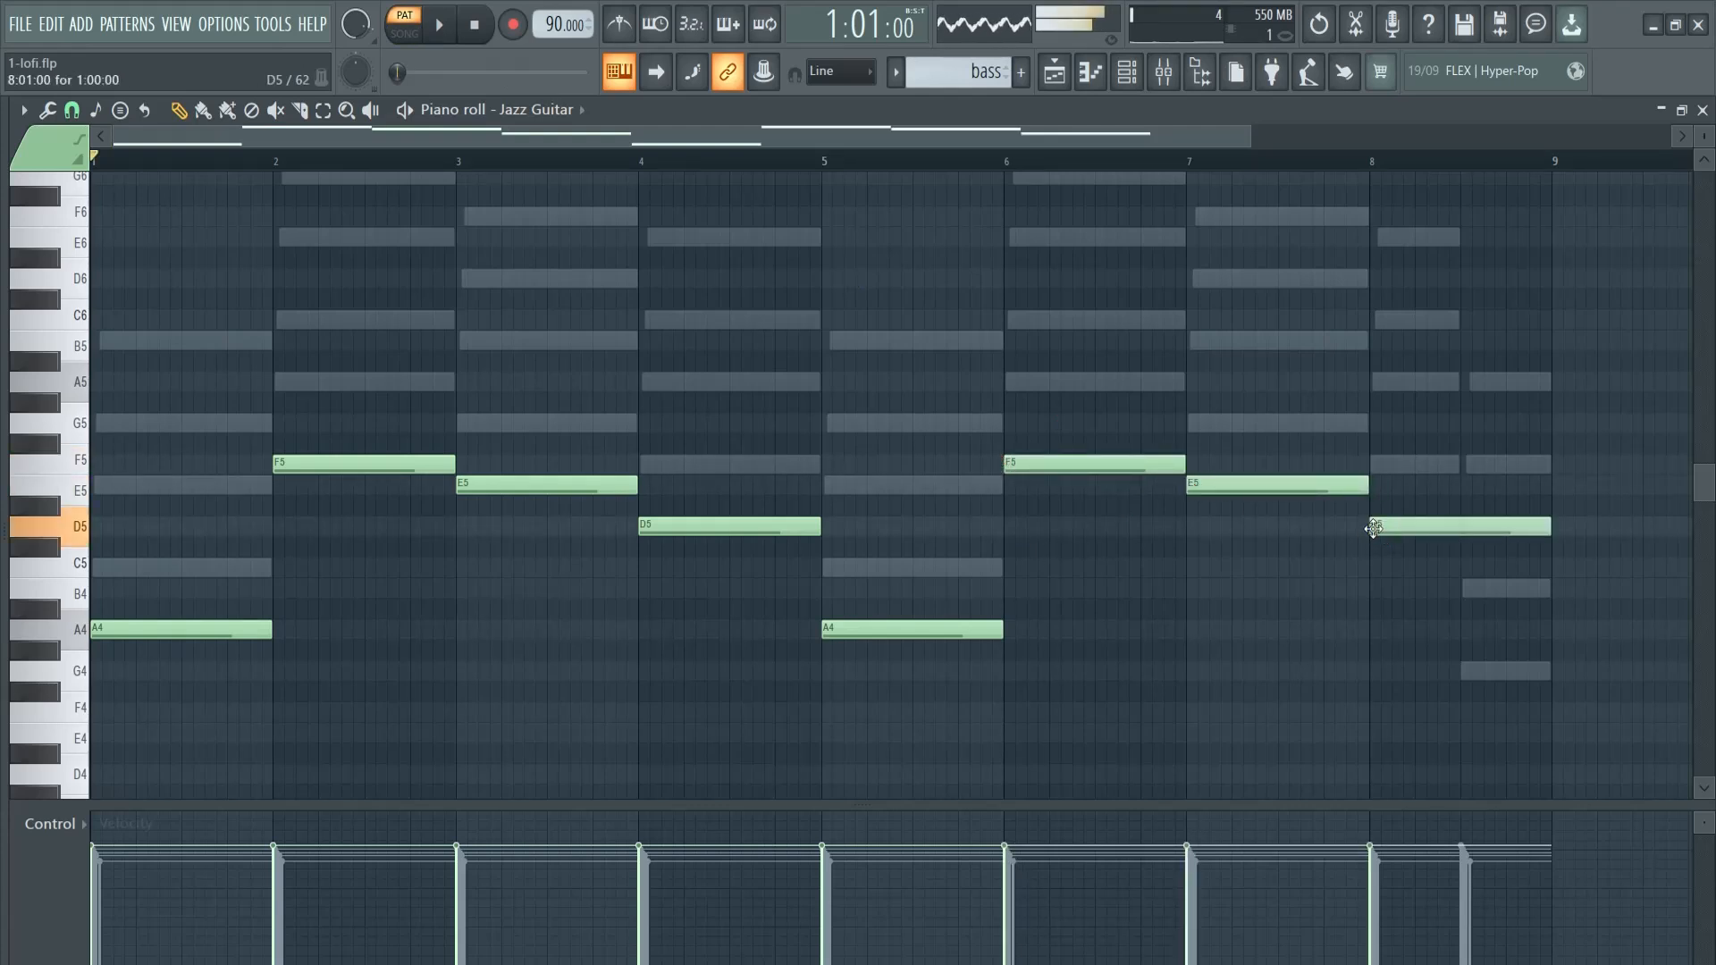
left_click_drag(1549, 528, 1491, 670)
left_click(1470, 527)
Step: Audition the bass line, transpose all its notes down one octave and play it again
key("space")
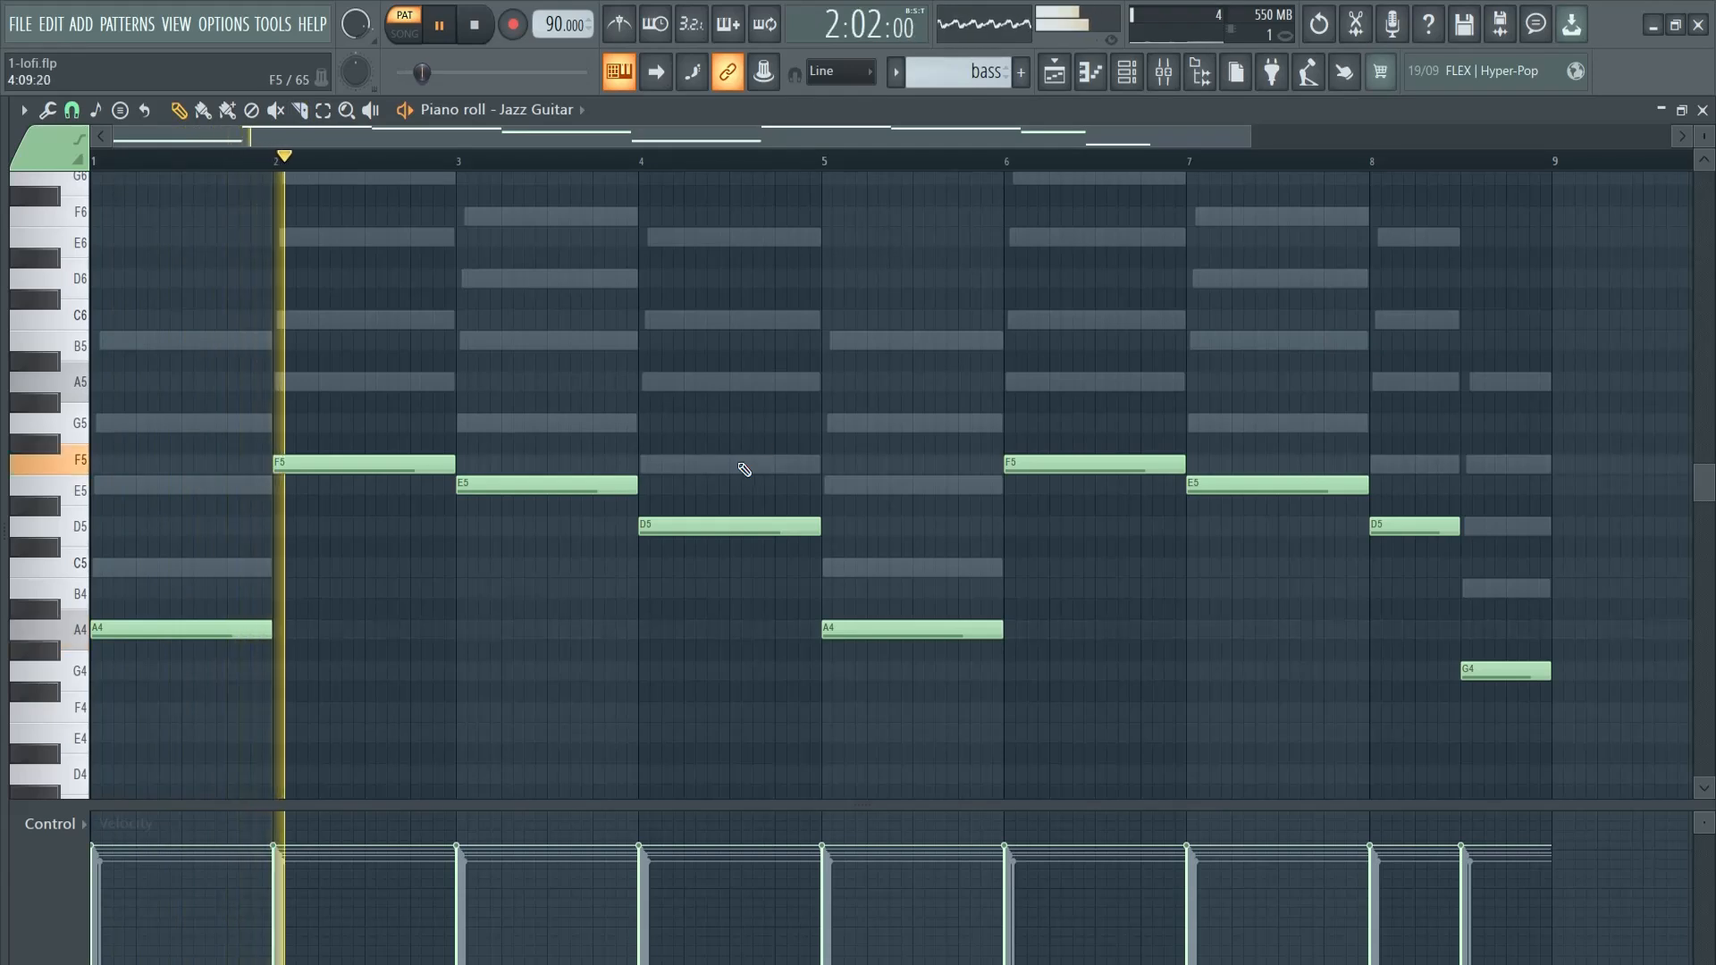
key("space")
key("ctrl+Down")
scroll(946, 360, "down", 2)
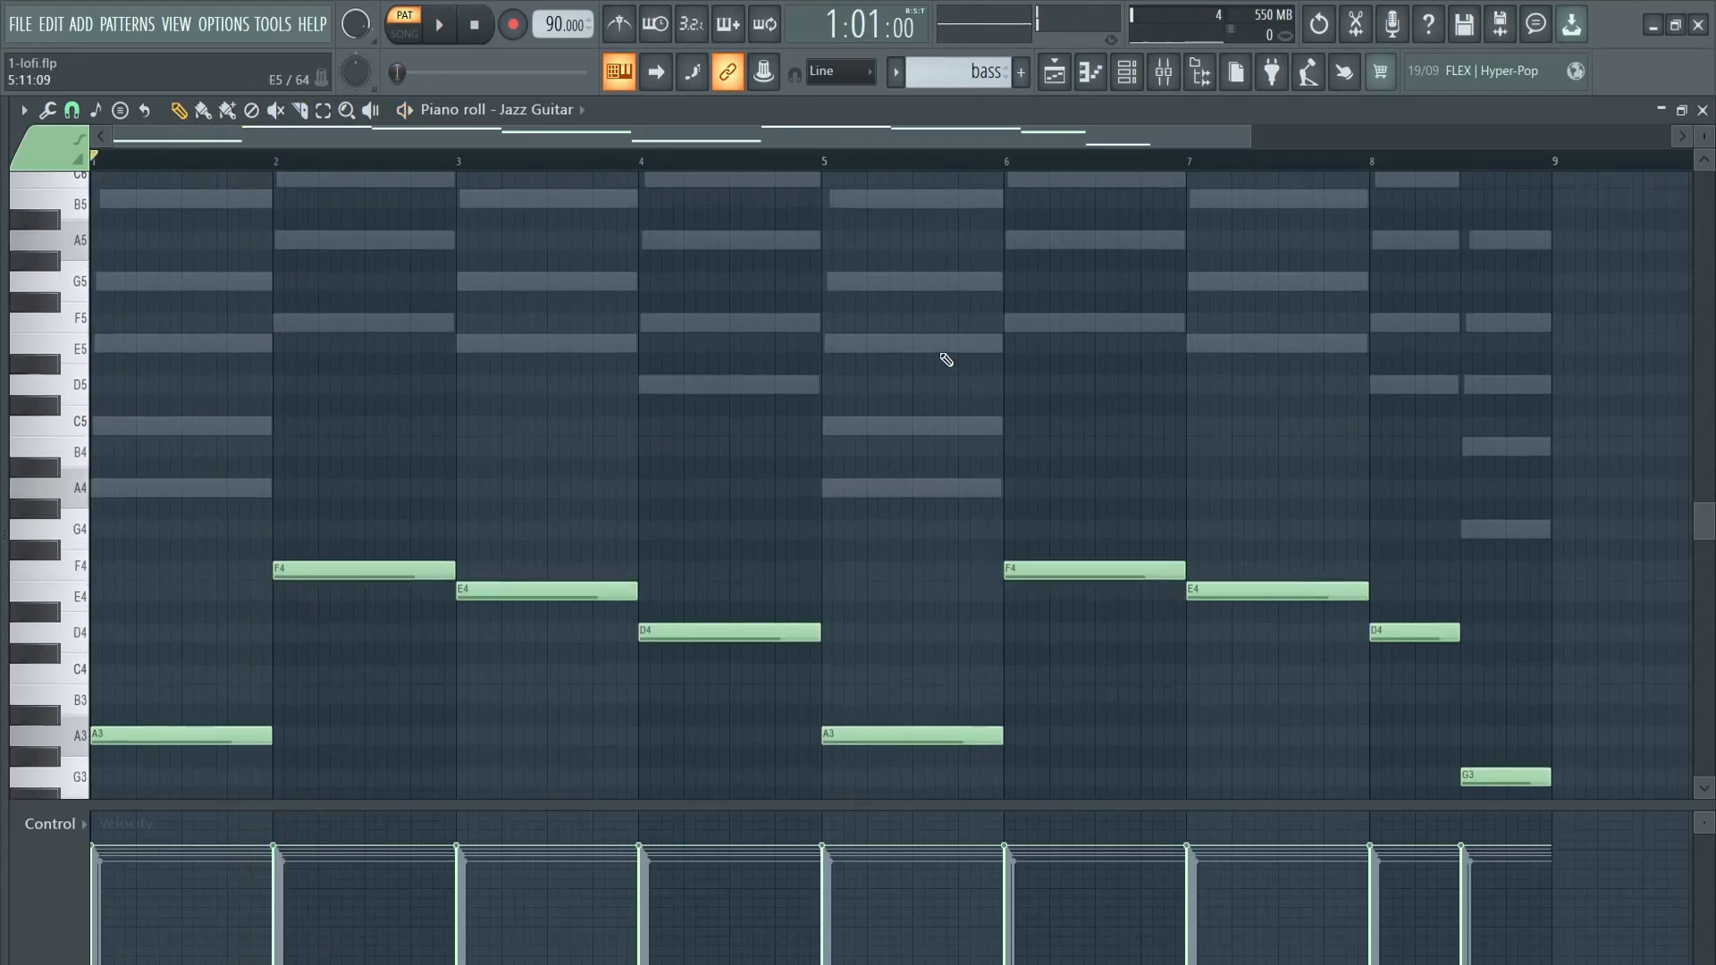
key("space")
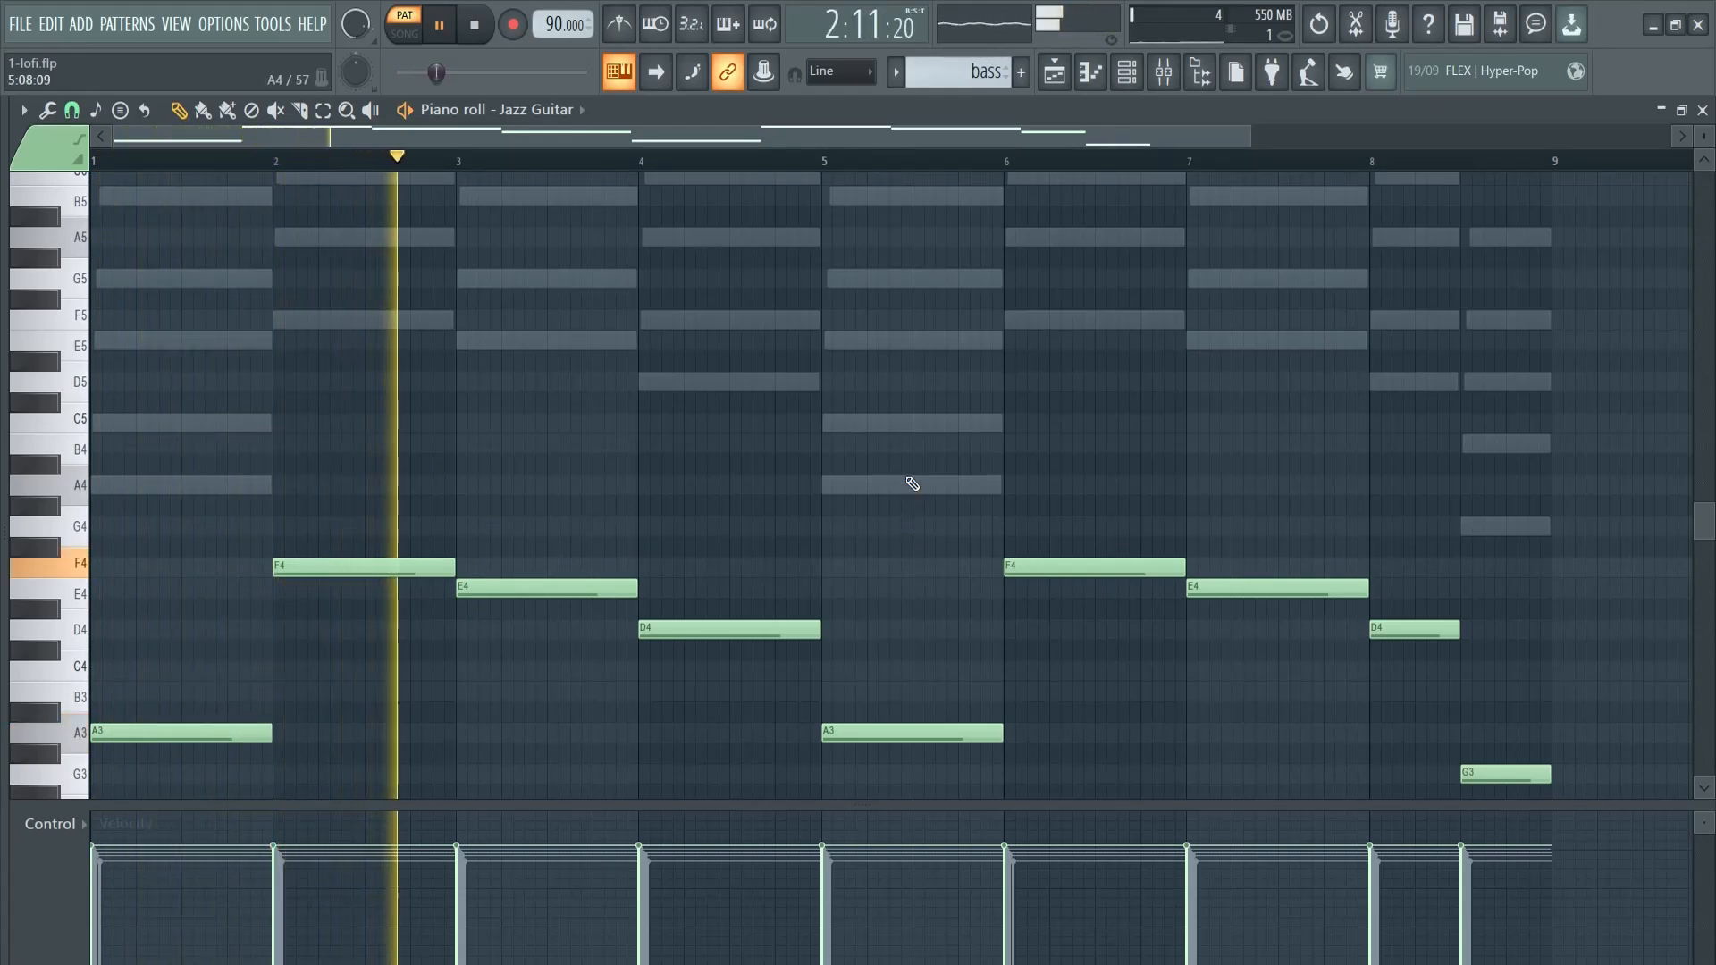
key("space")
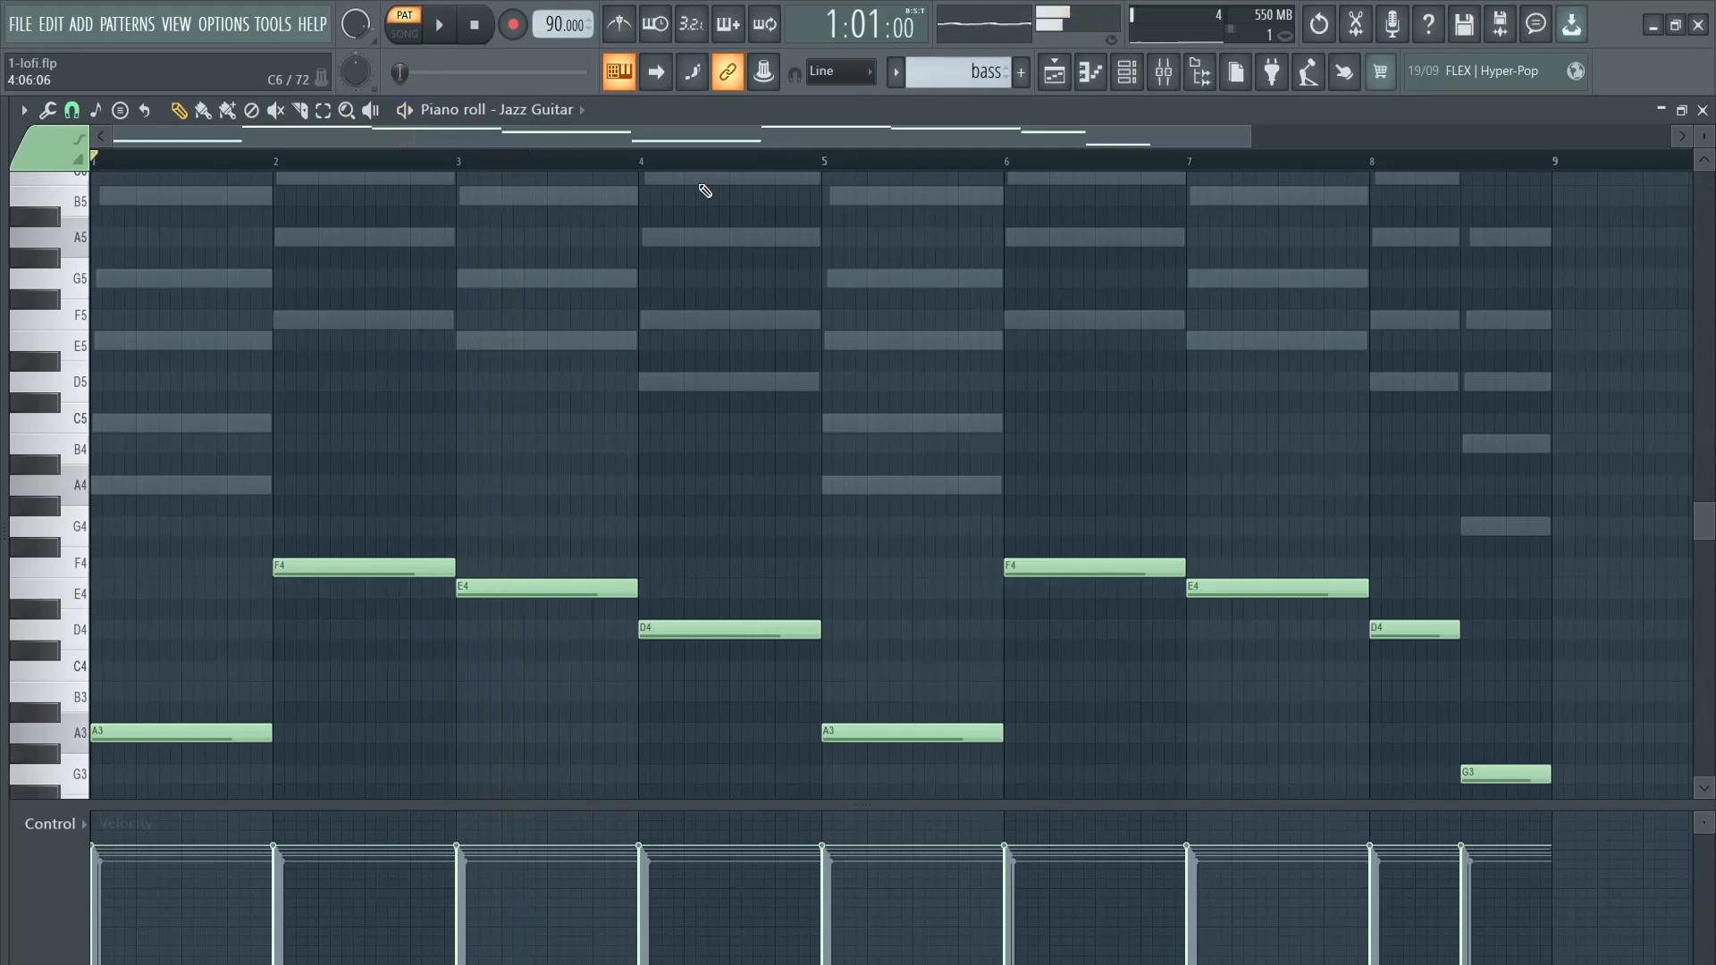
Step: Delete all the guide chord notes from the Sampler channel of the bass pattern
key("F5")
key("F6")
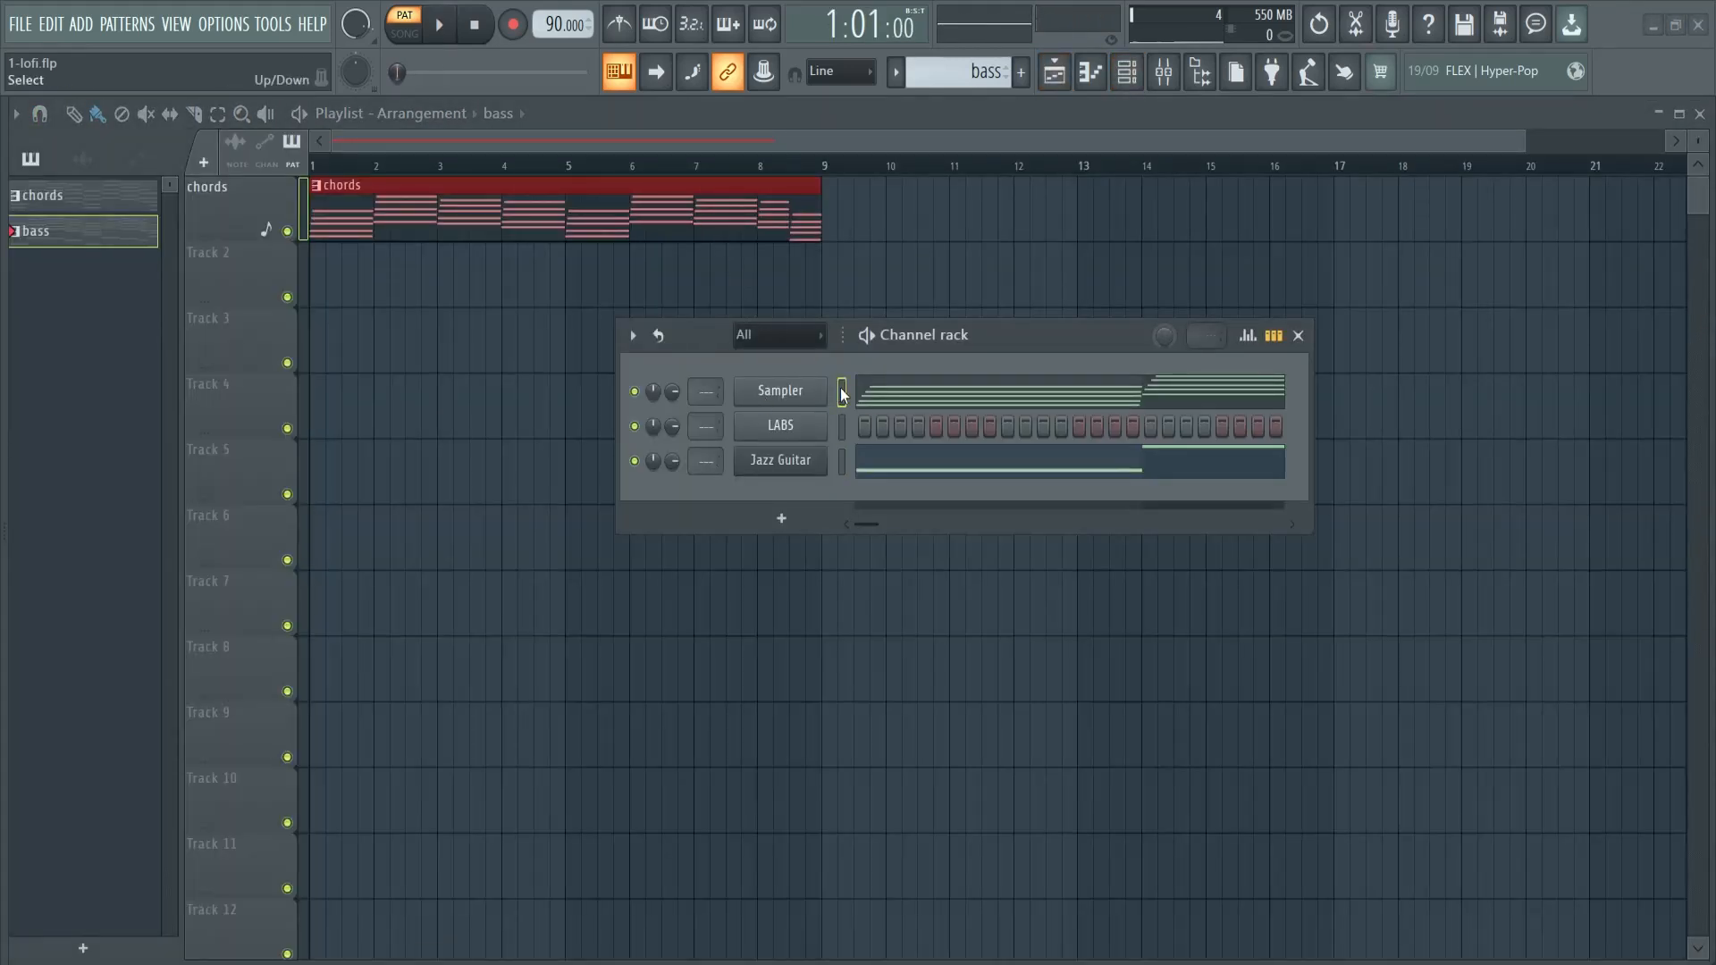
left_click(892, 396)
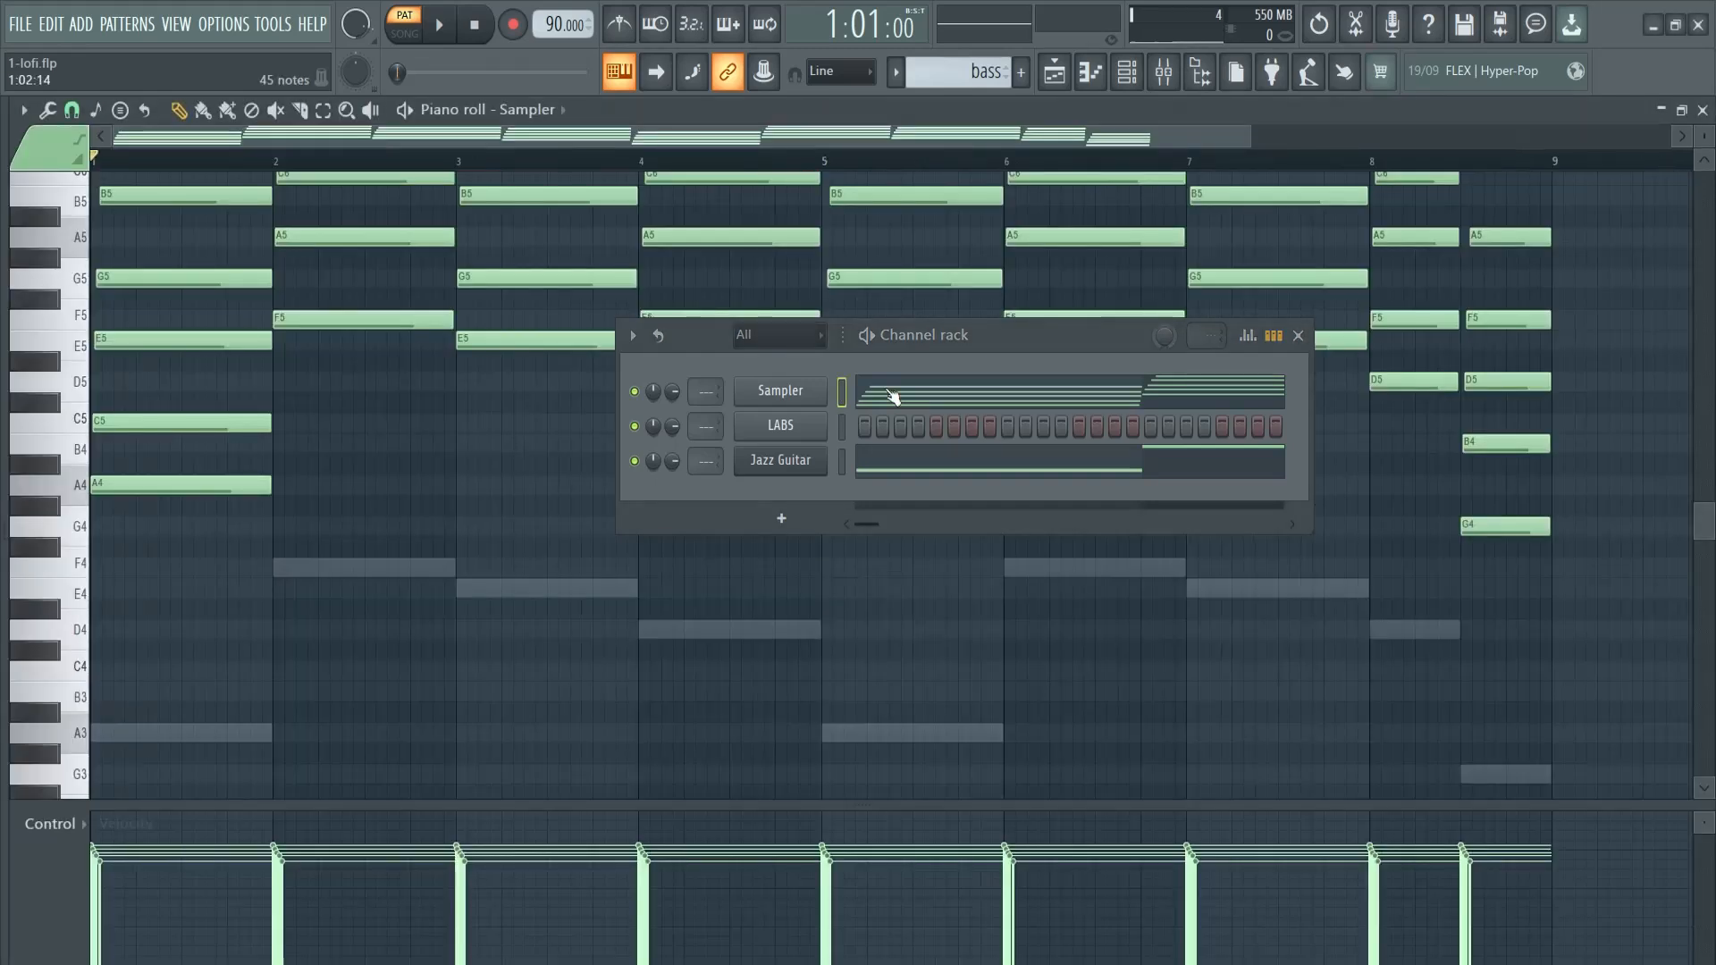
key("ctrl+a")
key("Delete")
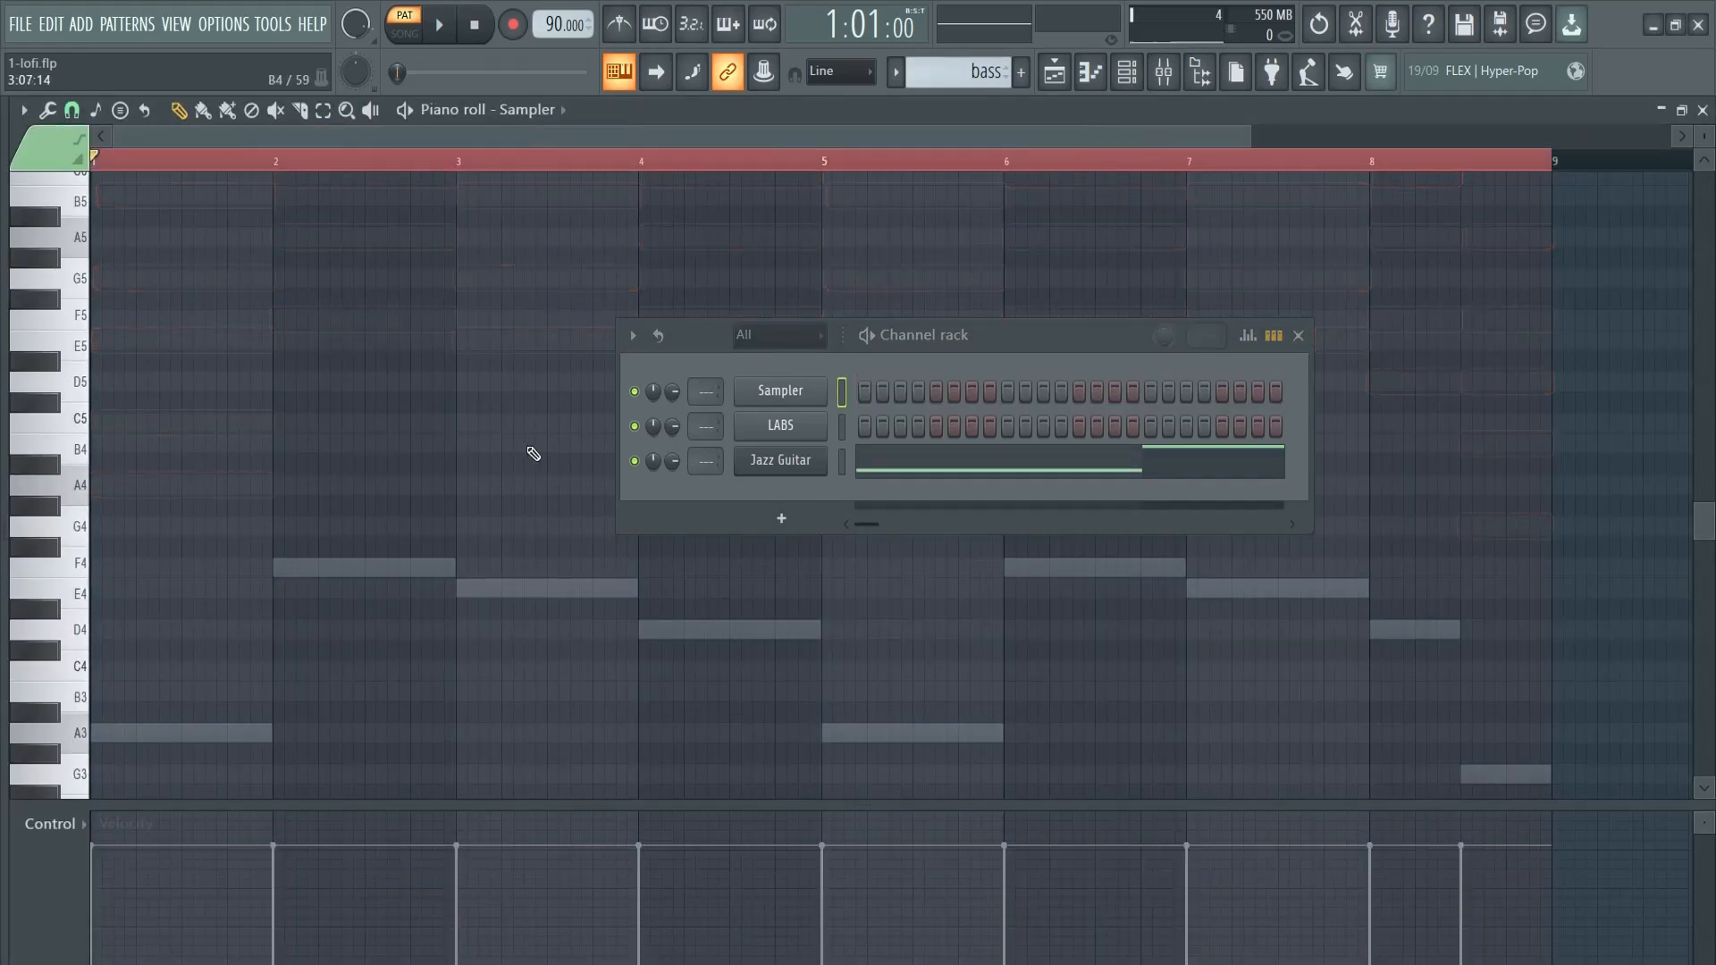
Step: Place the bass pattern at bar 1 of Track 2 in the playlist
key("F5")
left_click(88, 204)
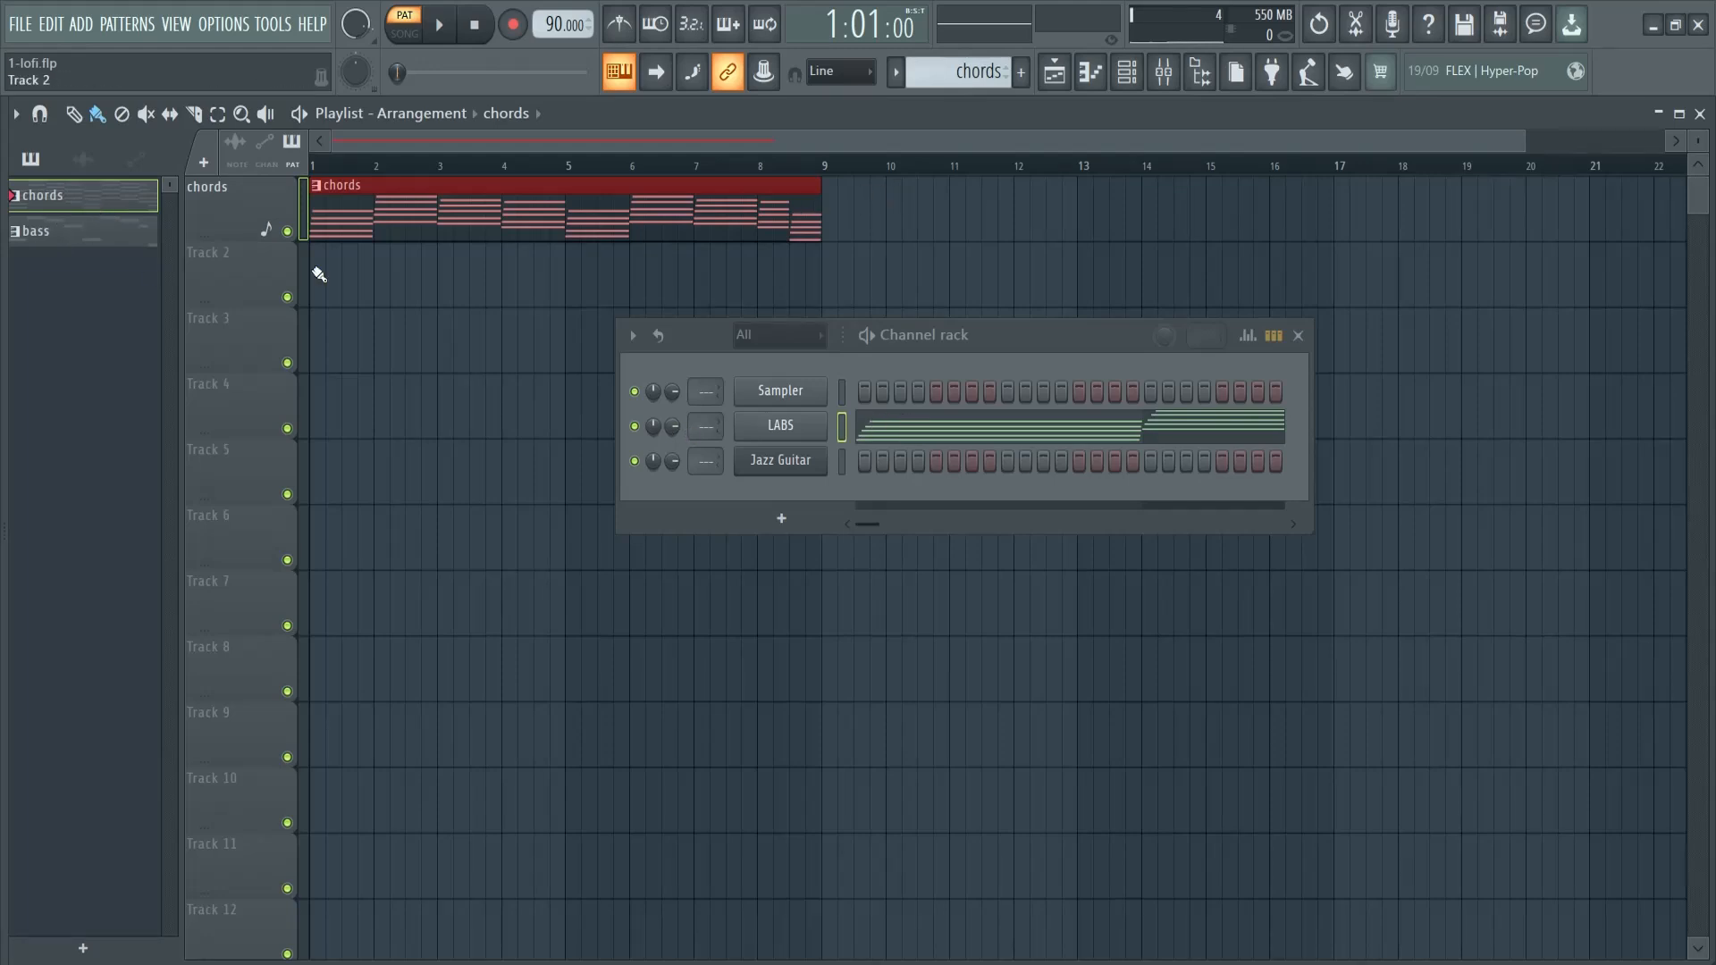
left_click(105, 236)
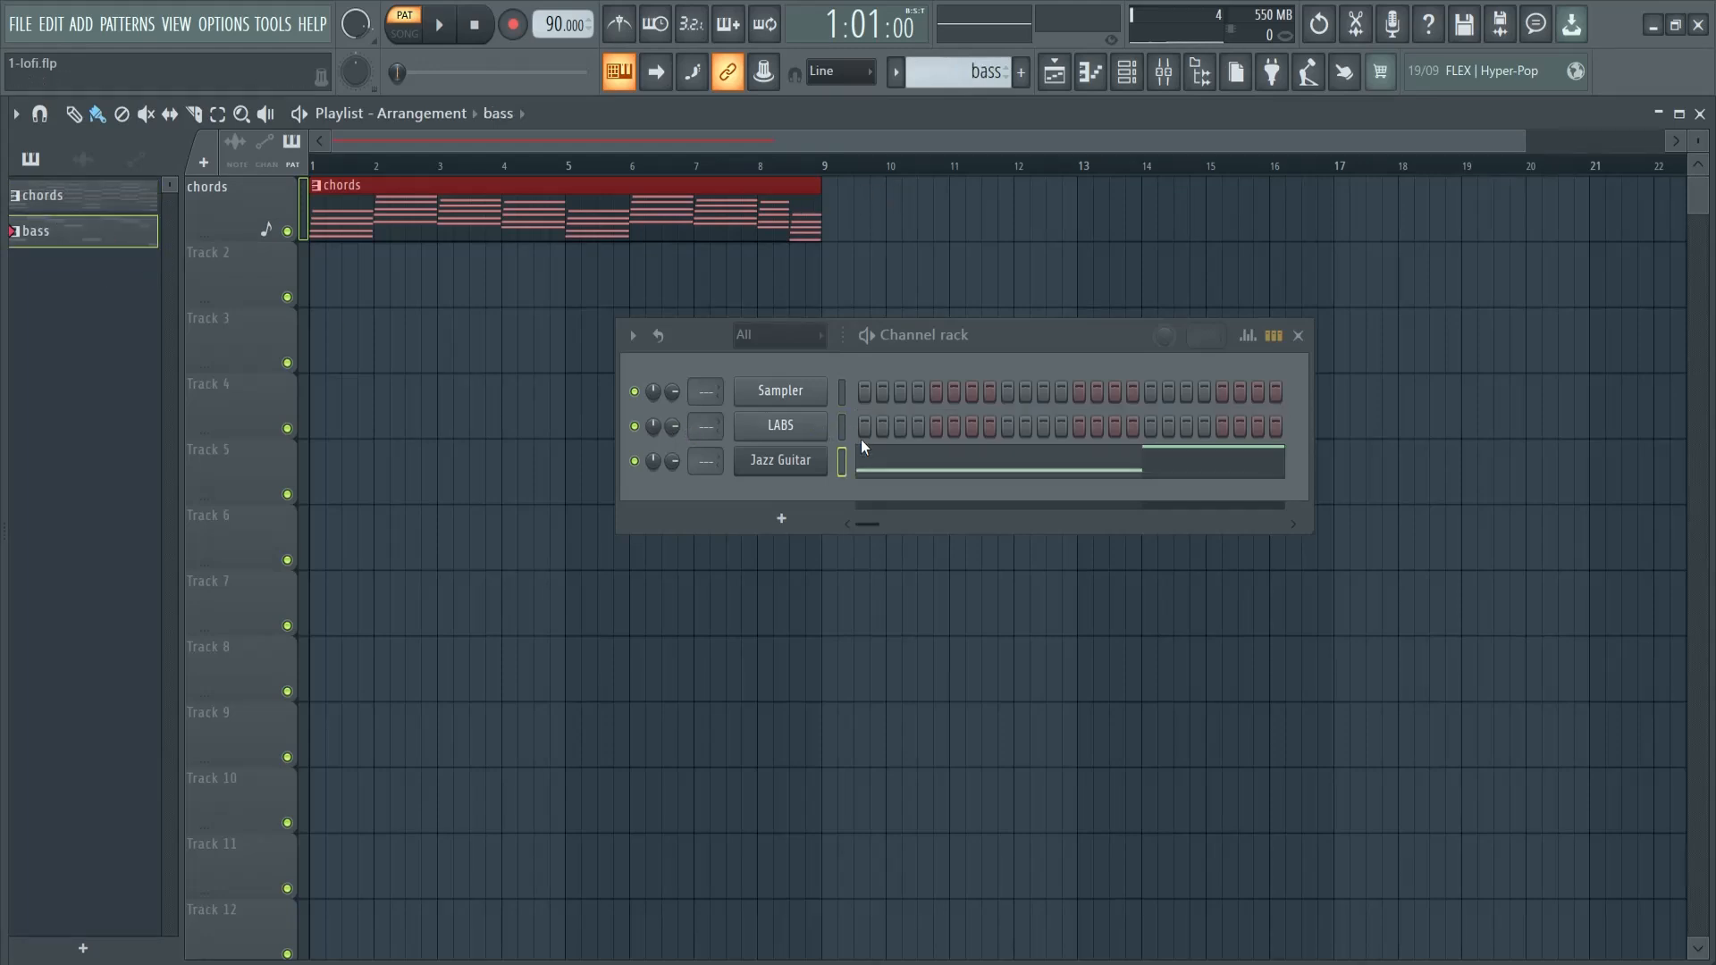
left_click(319, 270)
Step: Play the arrangement in song mode, lower the Jazz Guitar channel's volume and stop playback
left_click(404, 24)
left_click(439, 24)
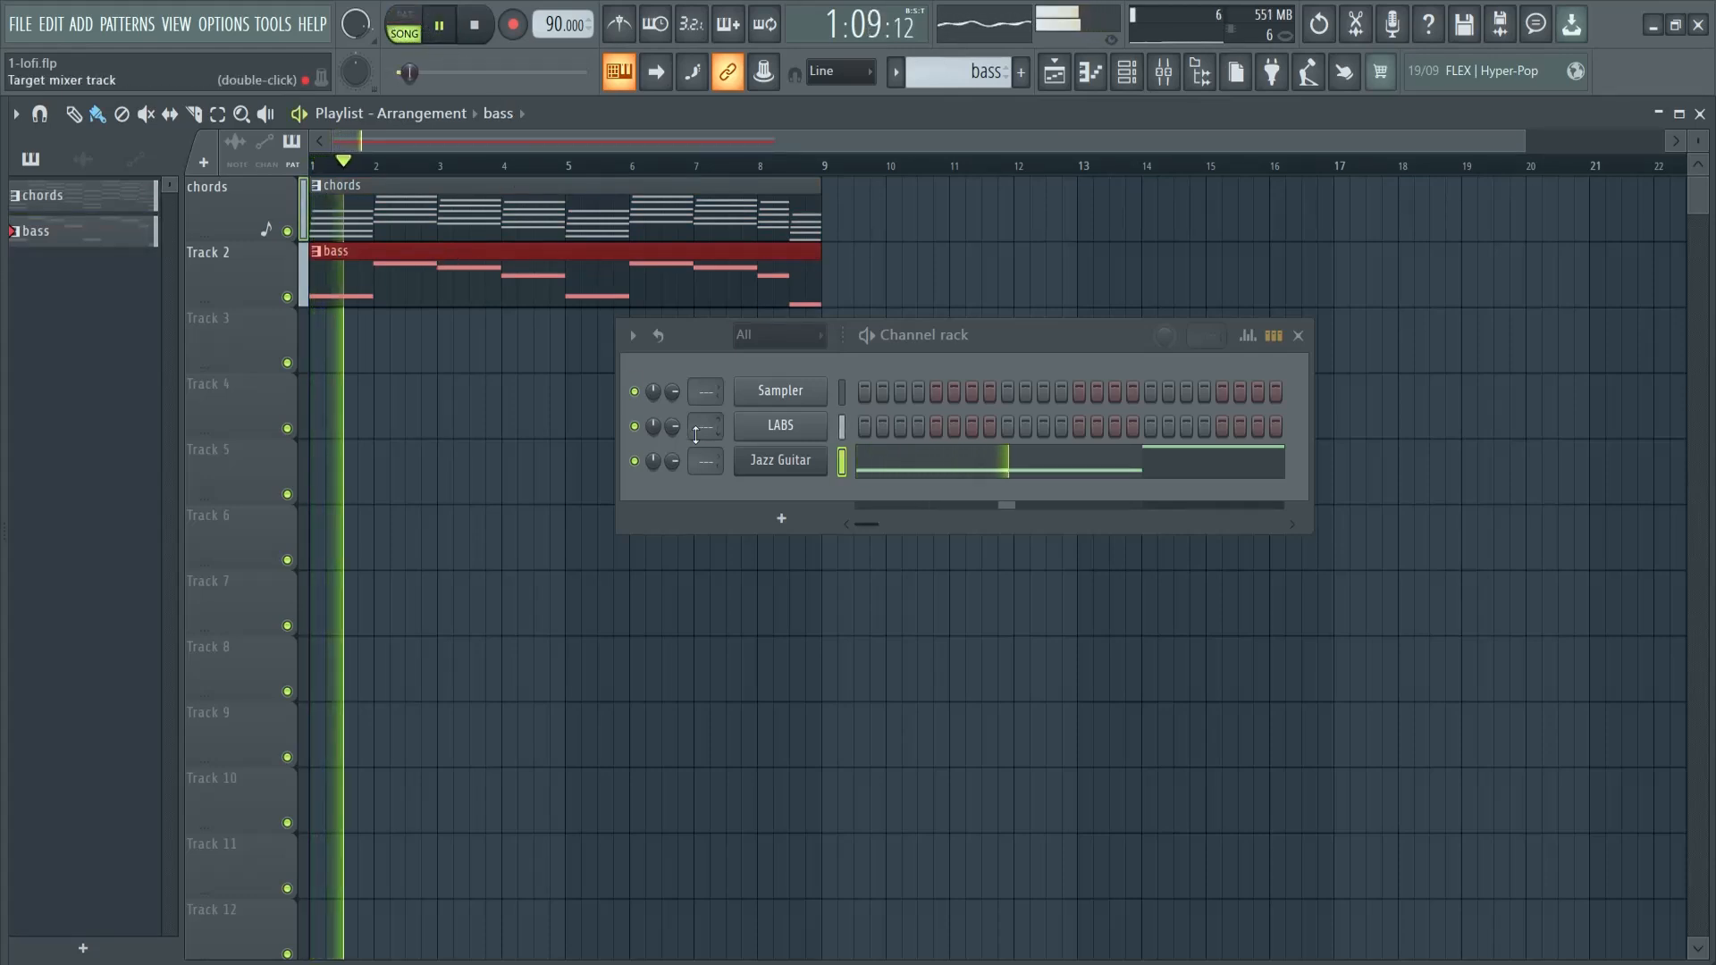
left_click_drag(673, 465, 681, 536)
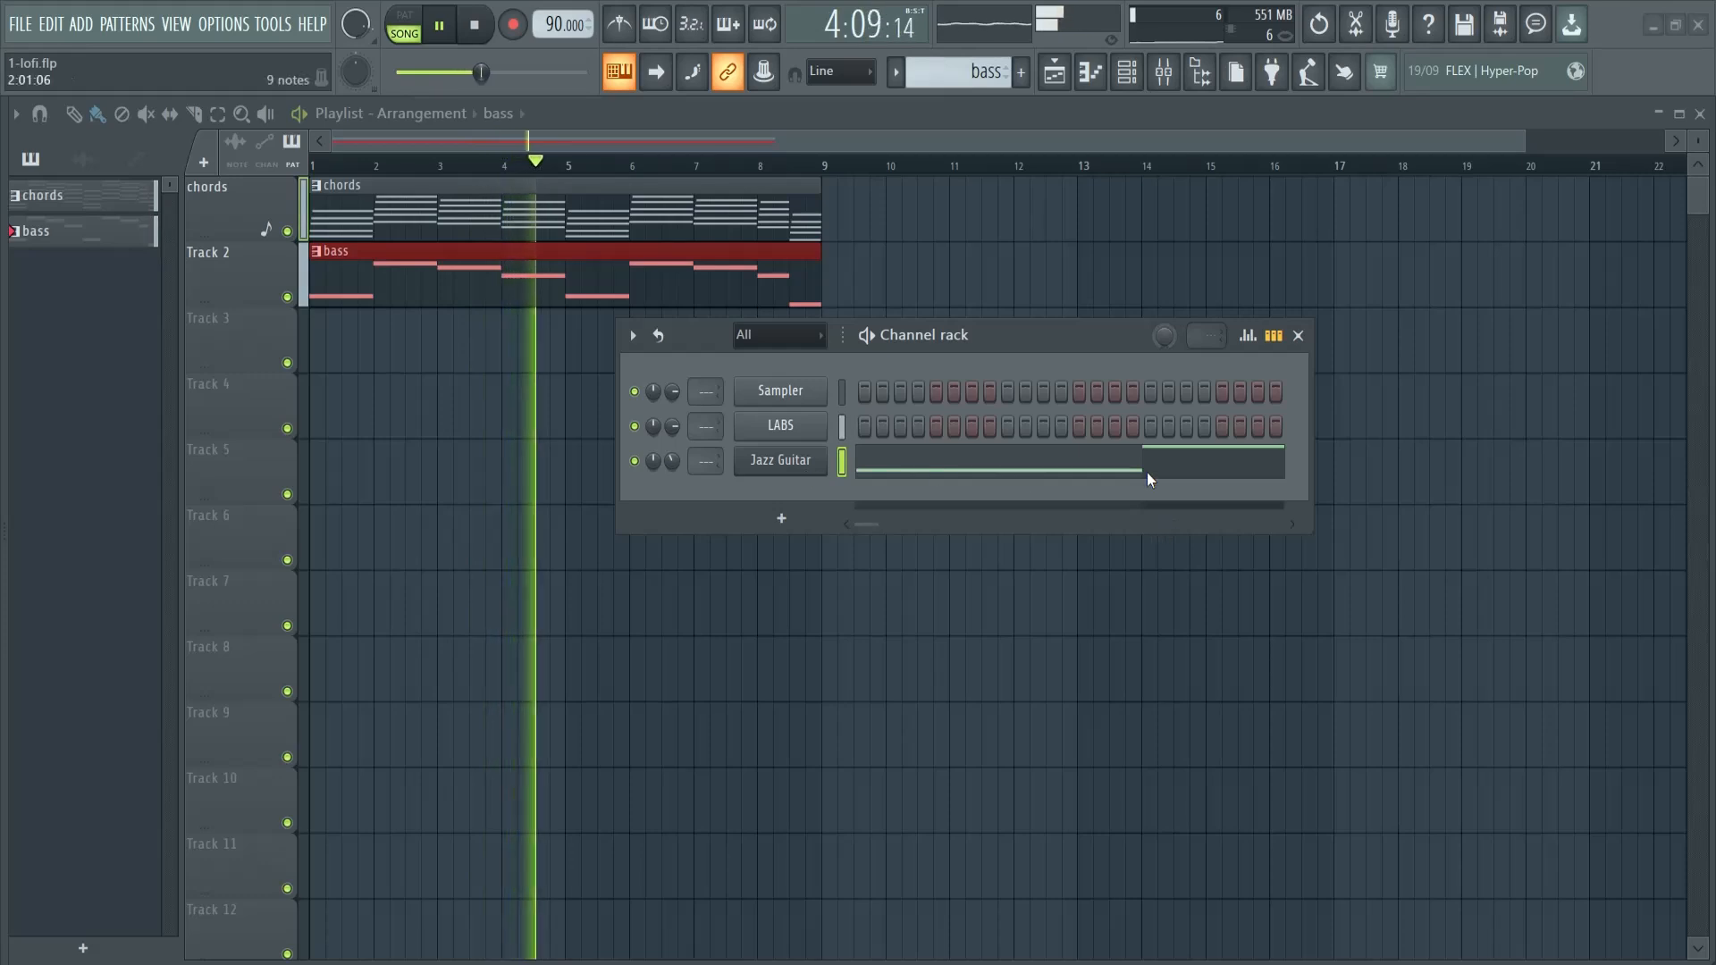
key("space")
Step: View the mixer's Insert 1 and Insert 2 tracks and close the mixer
key("F9")
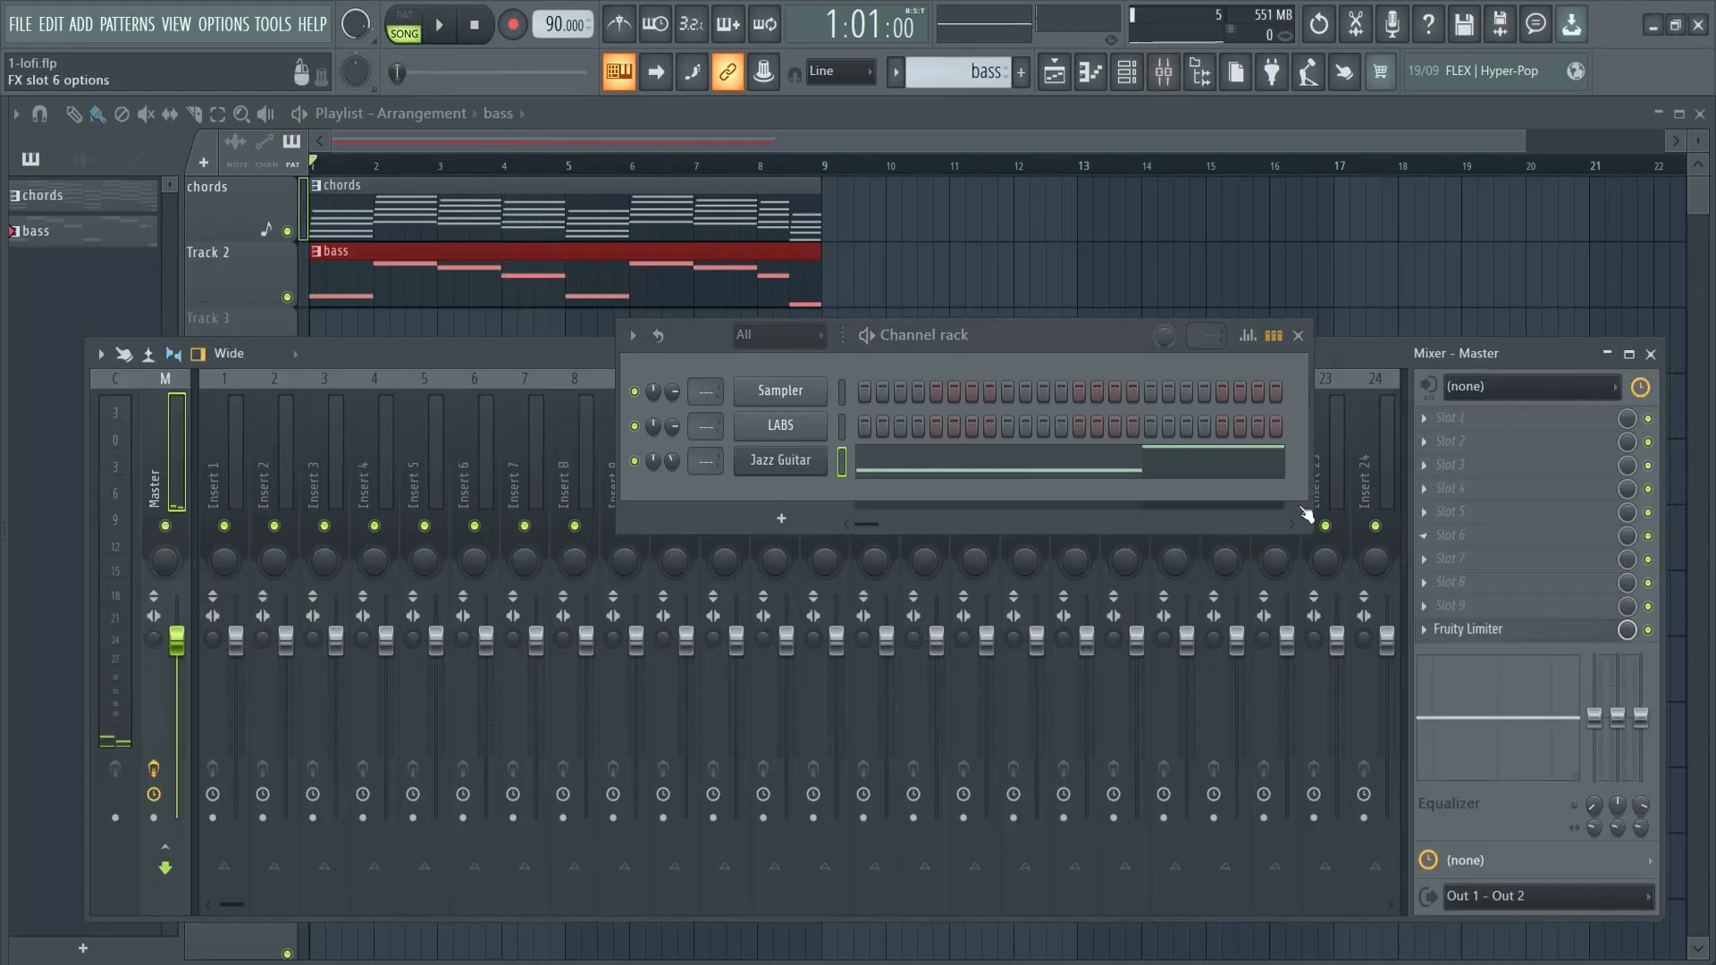
left_click(247, 448)
left_click(268, 449)
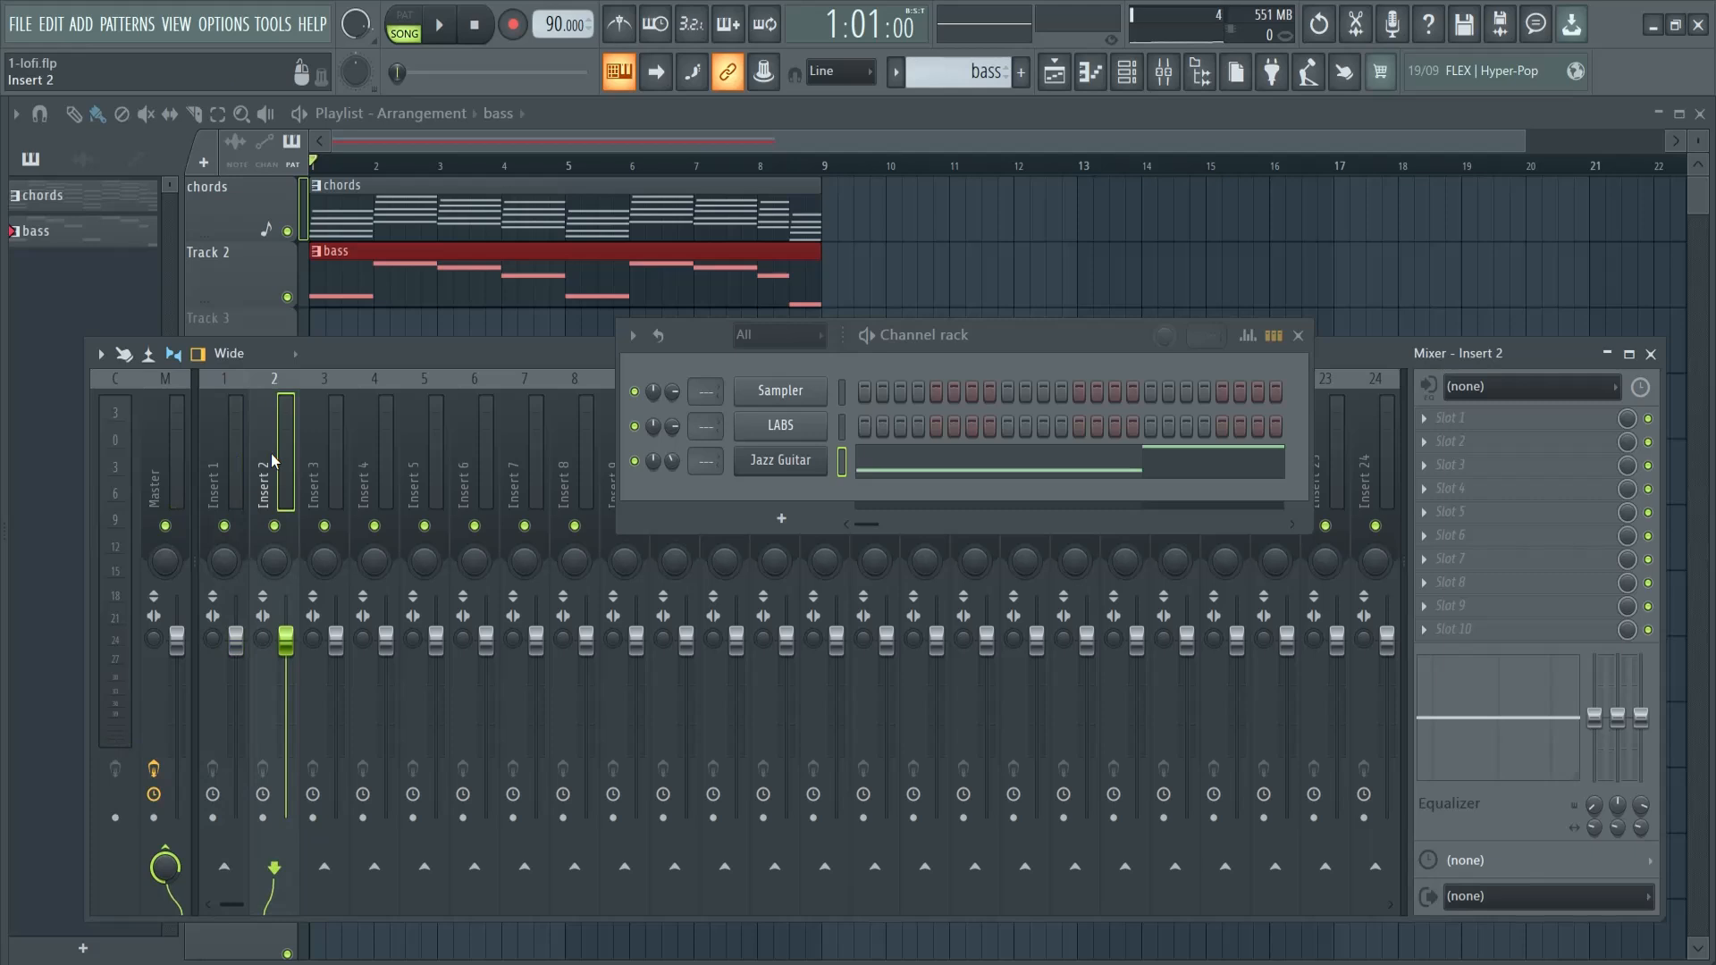
left_click(234, 429)
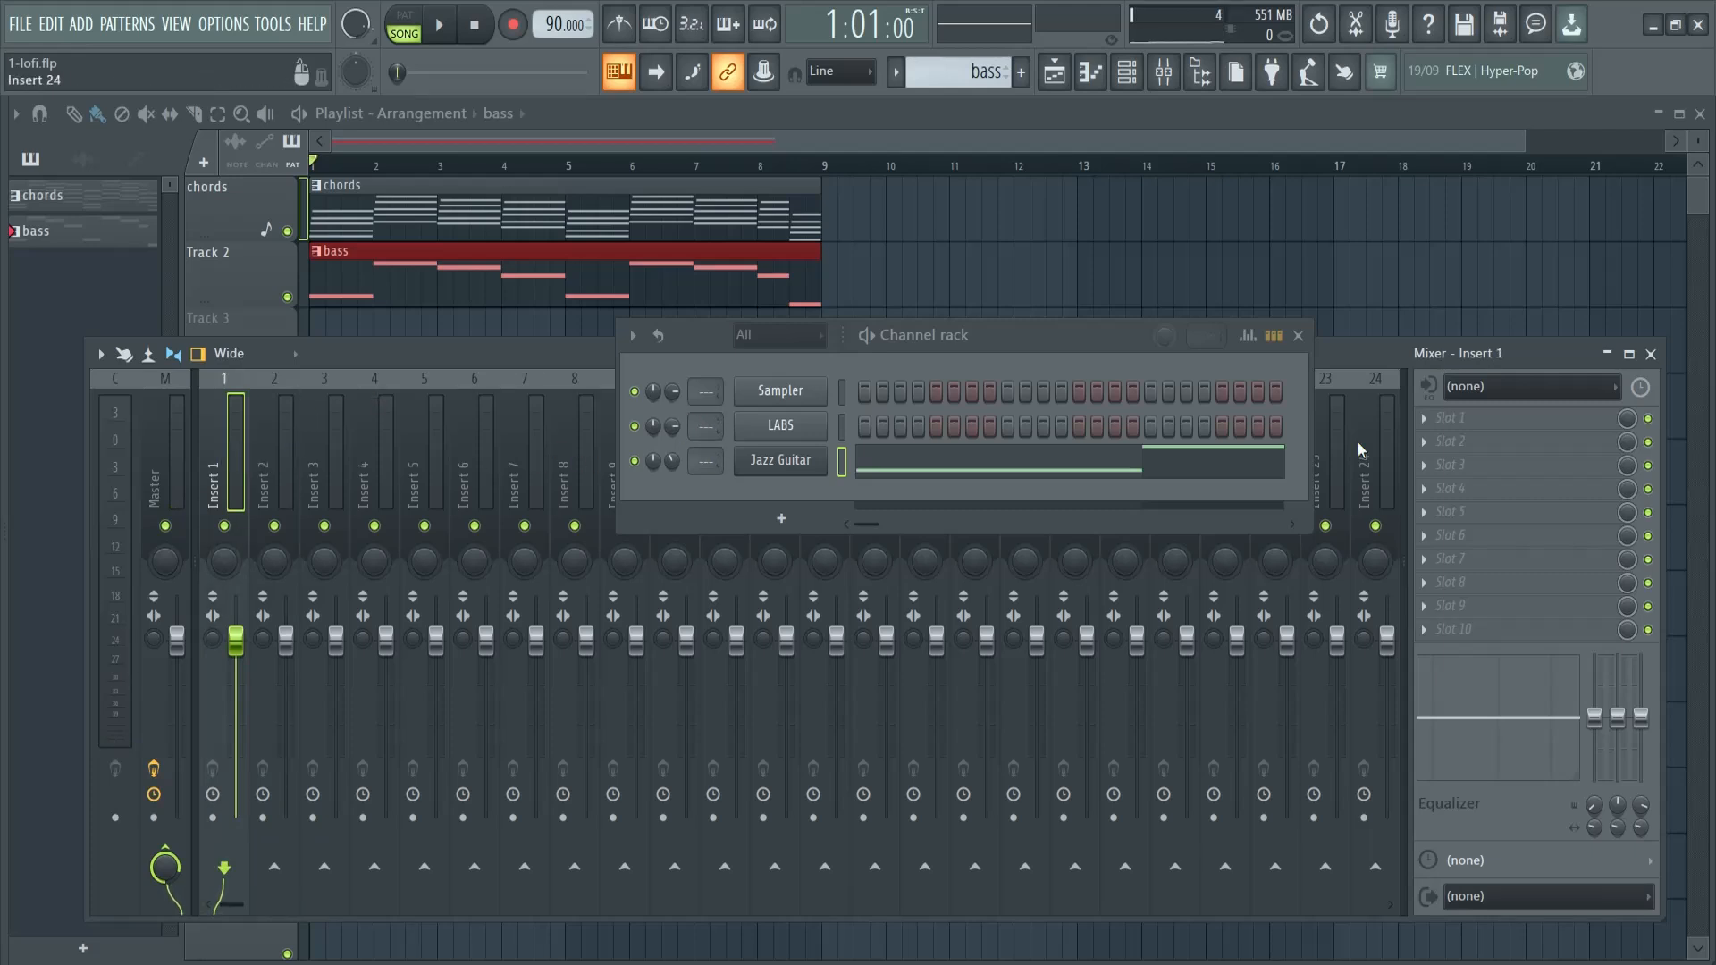
left_click(1650, 355)
Step: Fine-tune the Jazz Guitar channel's volume while the arrangement plays, close the channel rack and stop playback
key("space")
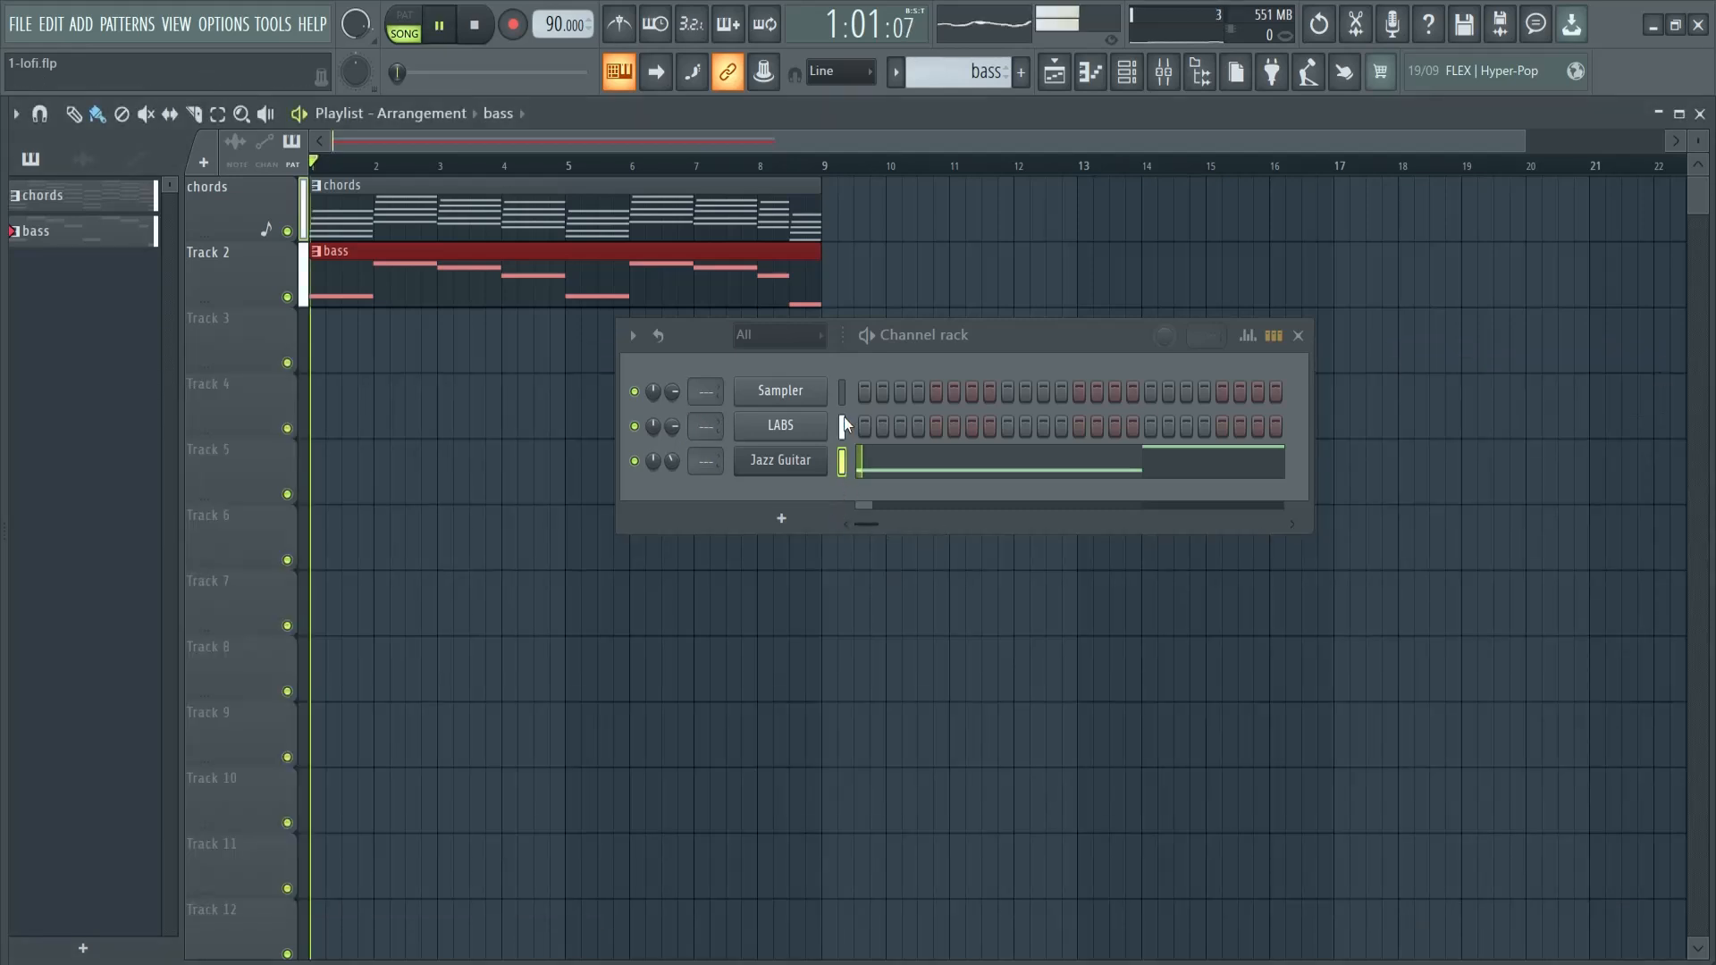
left_click_drag(671, 467, 672, 486)
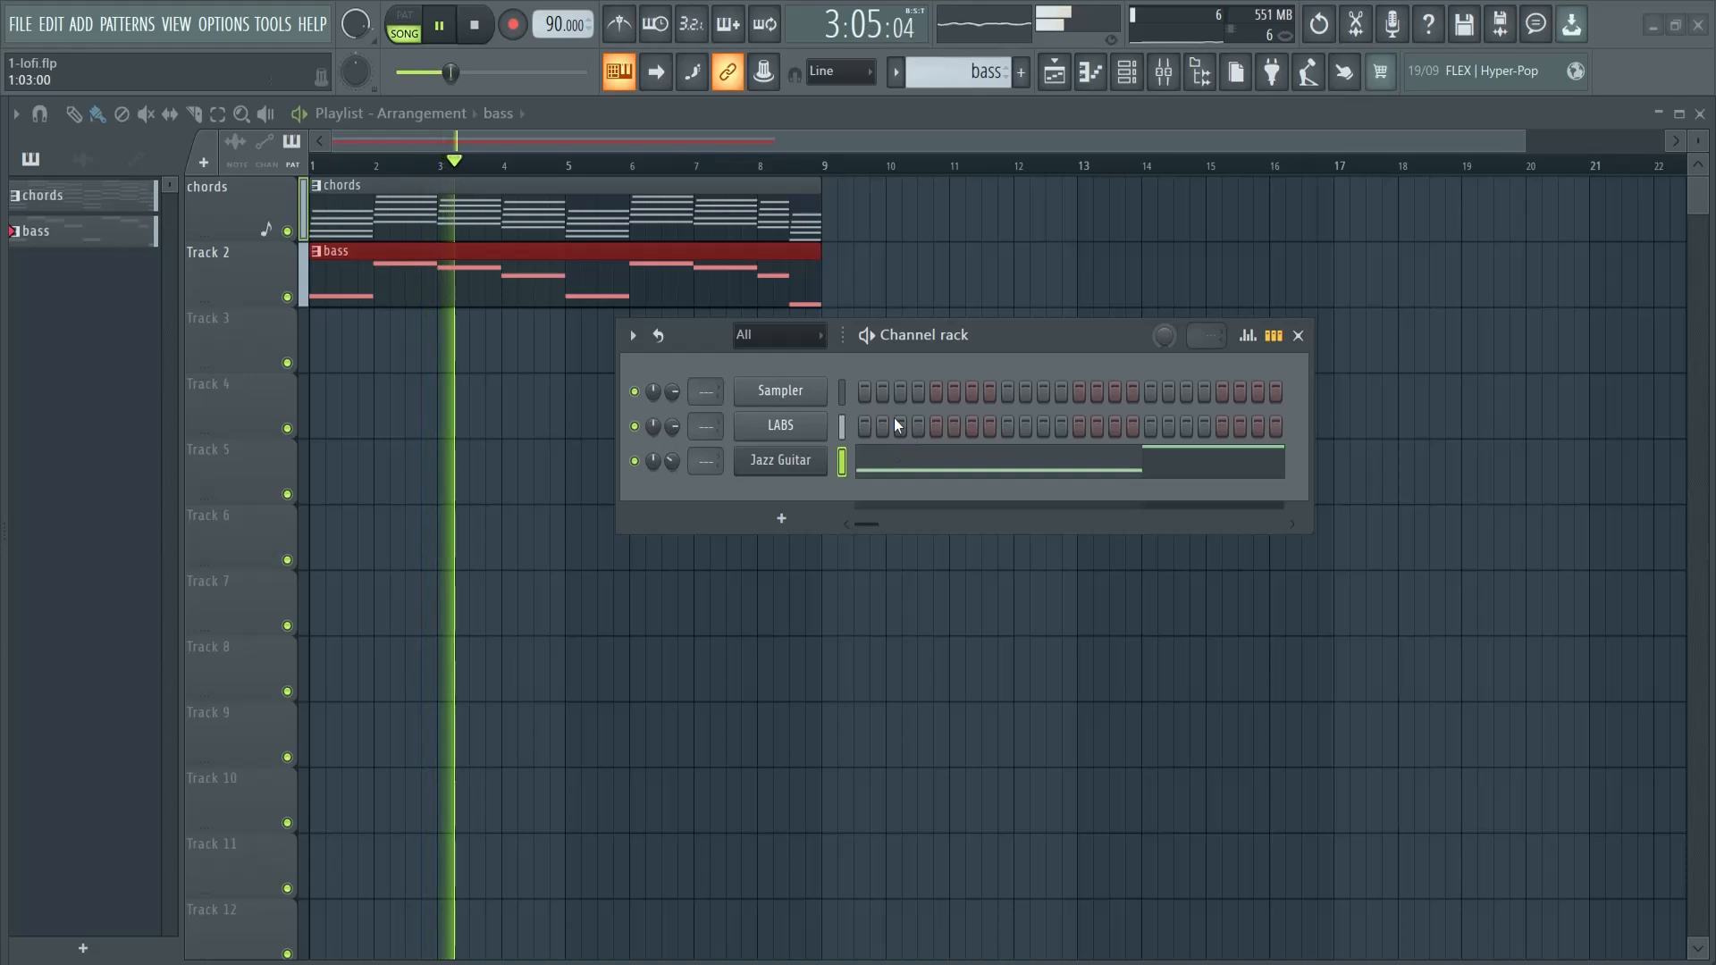
mouse_move(668, 470)
left_mouse_down()
mouse_move(673, 486)
mouse_move(672, 468)
left_mouse_up()
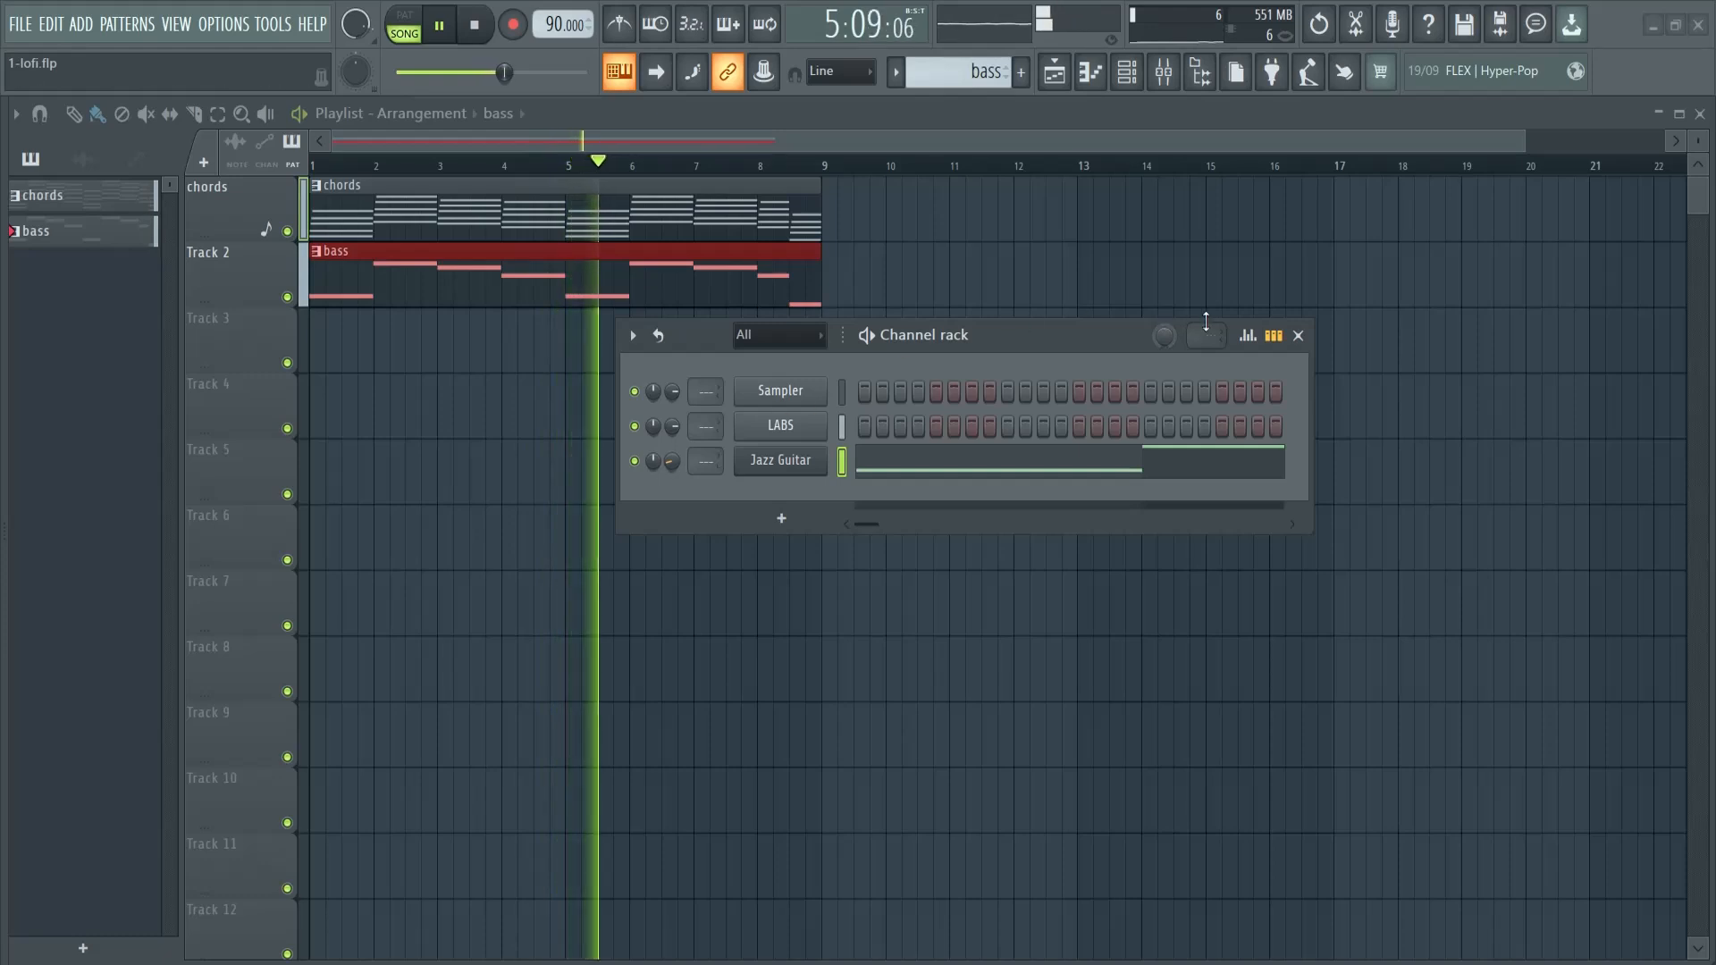
left_click(1298, 335)
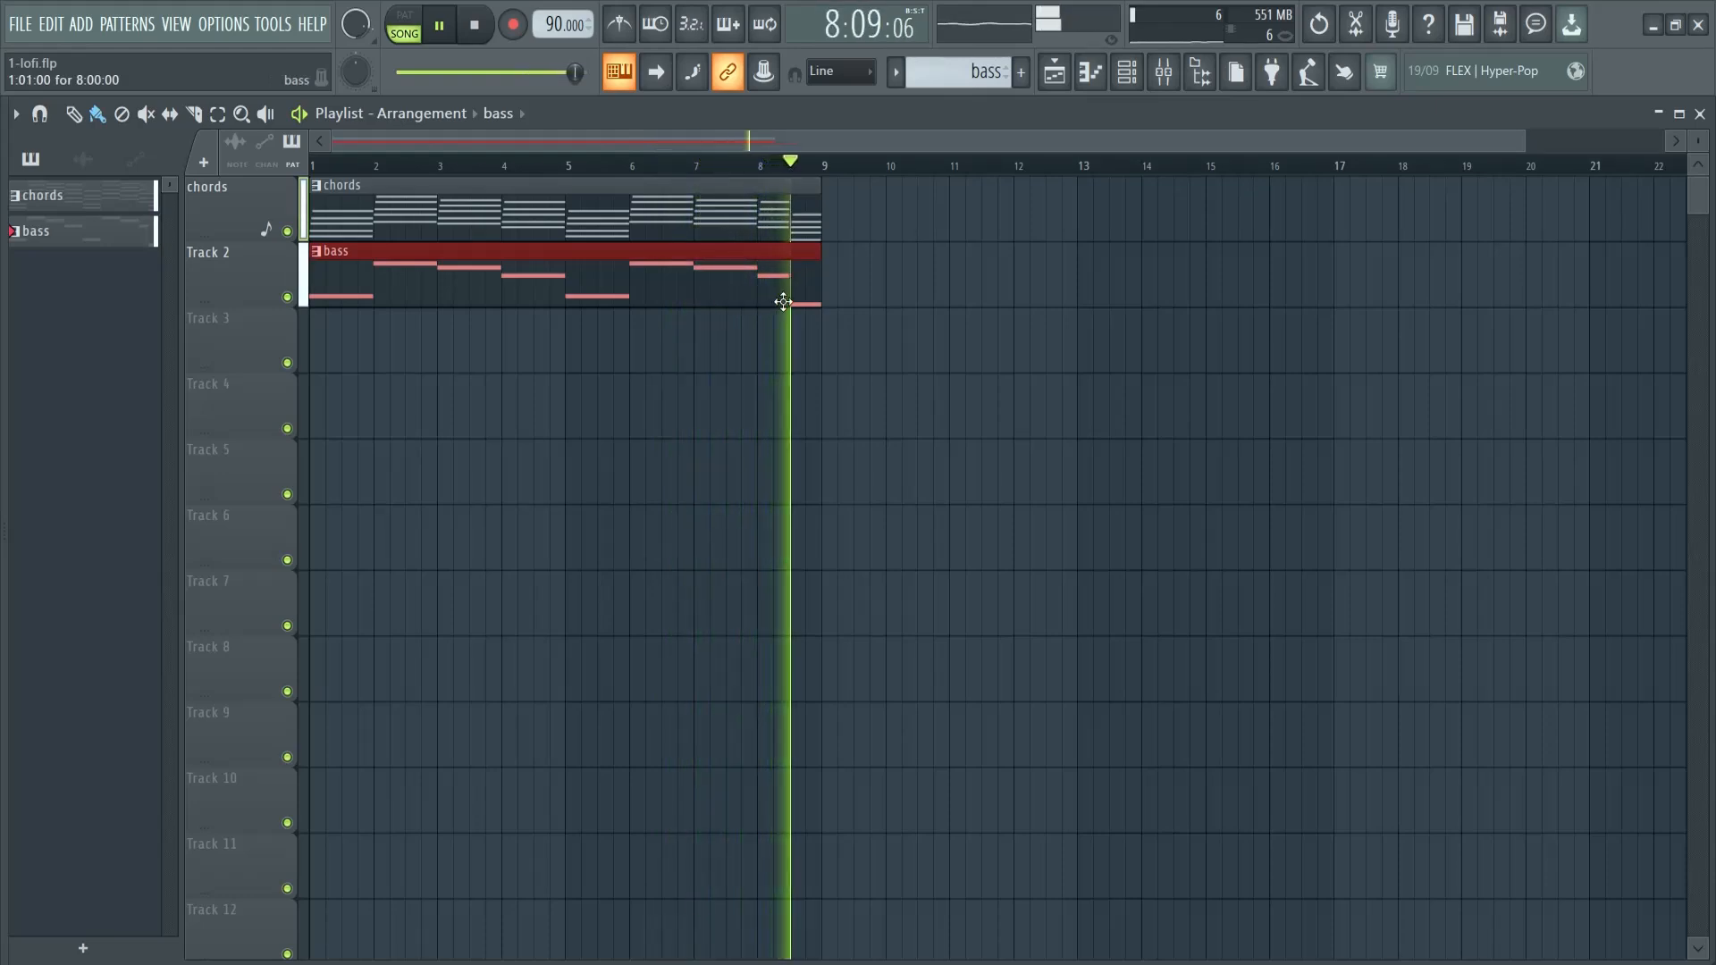
key("space")
Step: Route the LABS and Jazz Guitar channels to mixer tracks 1 and 2, select the LABS track and move the channel rack off the mixer
key("F6")
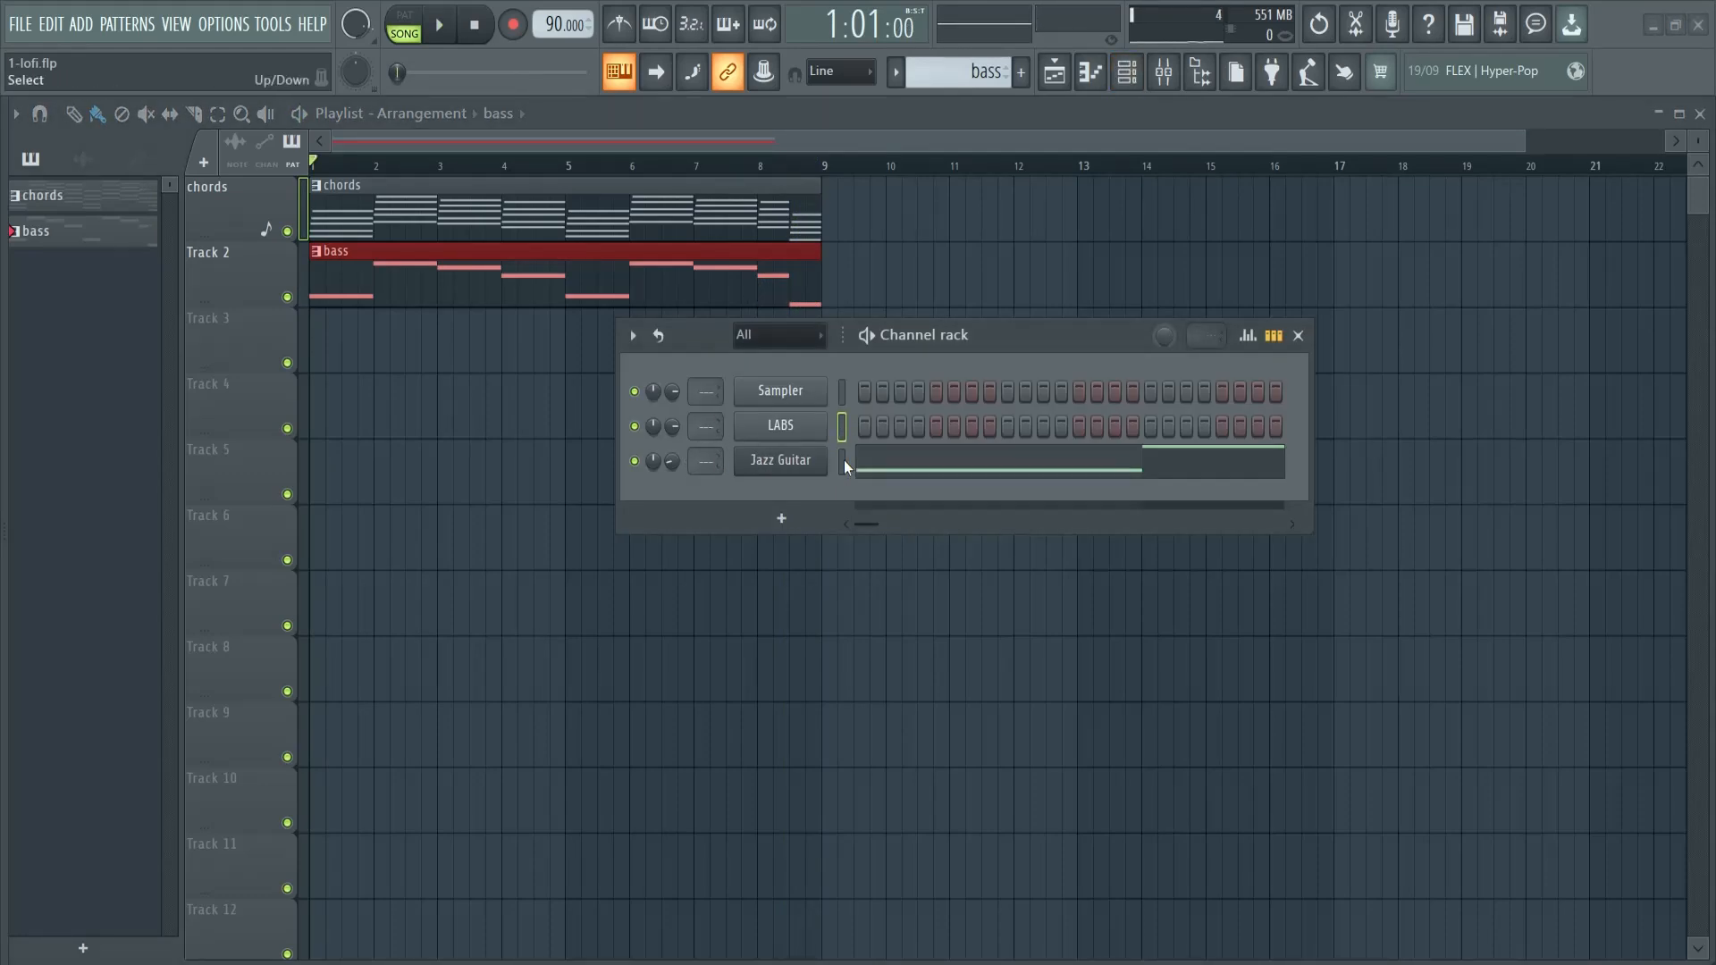
key("ctrl+l")
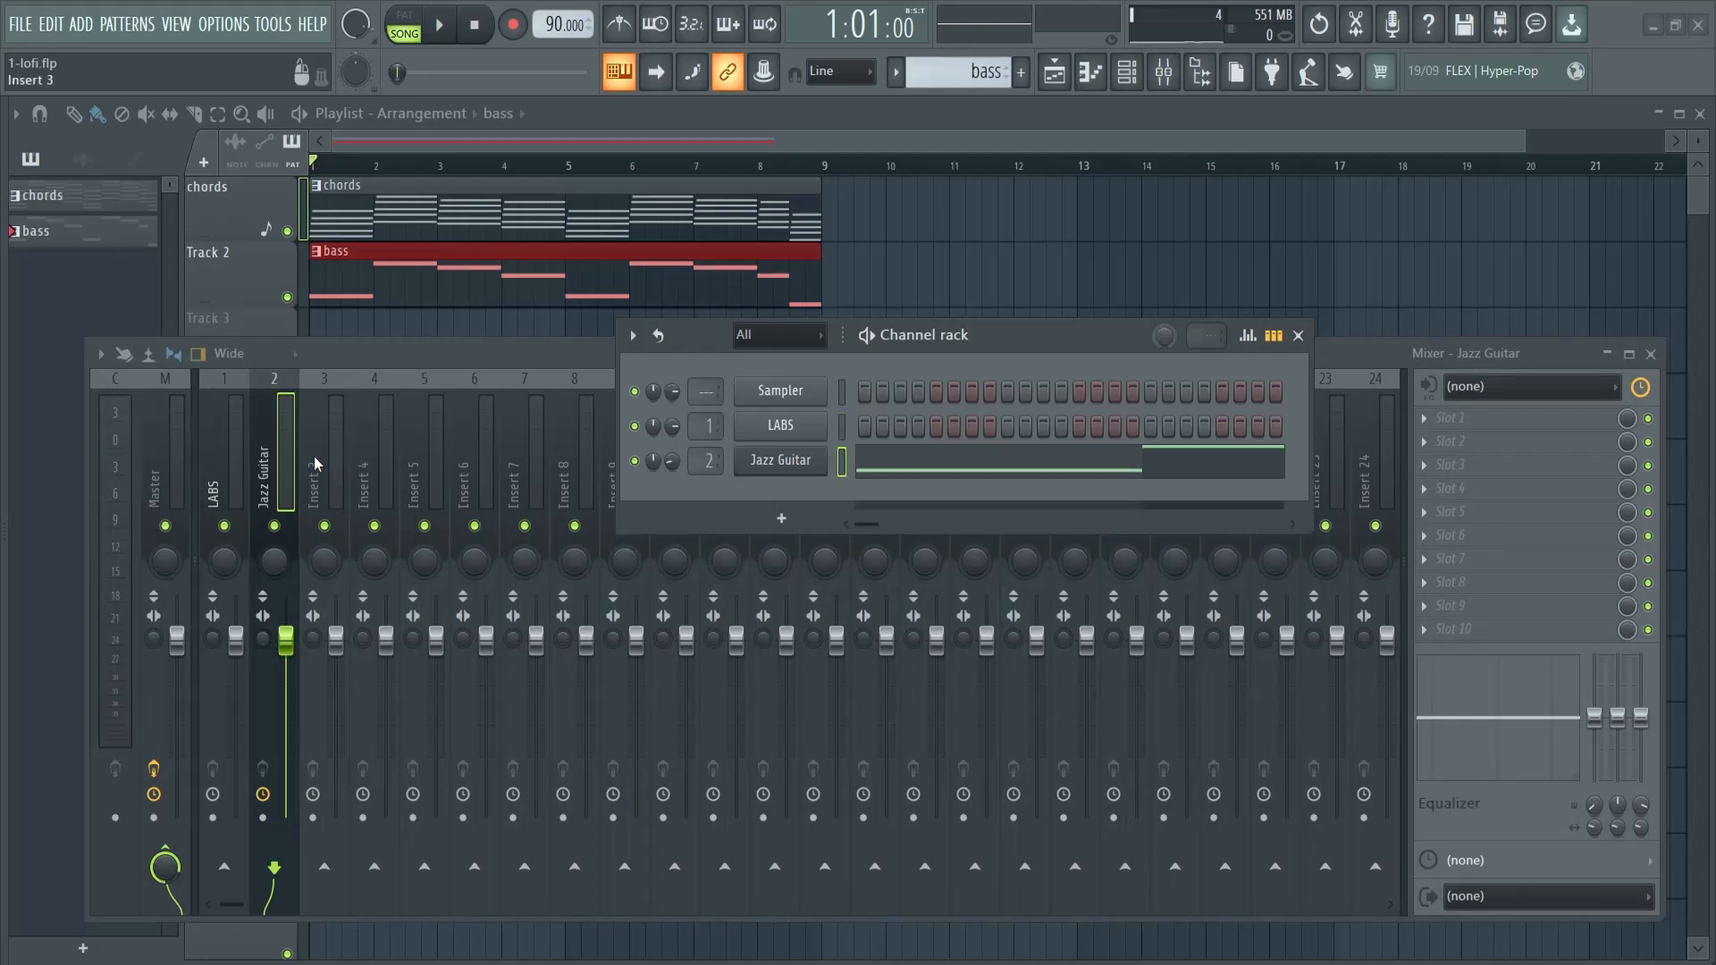
left_click(238, 458)
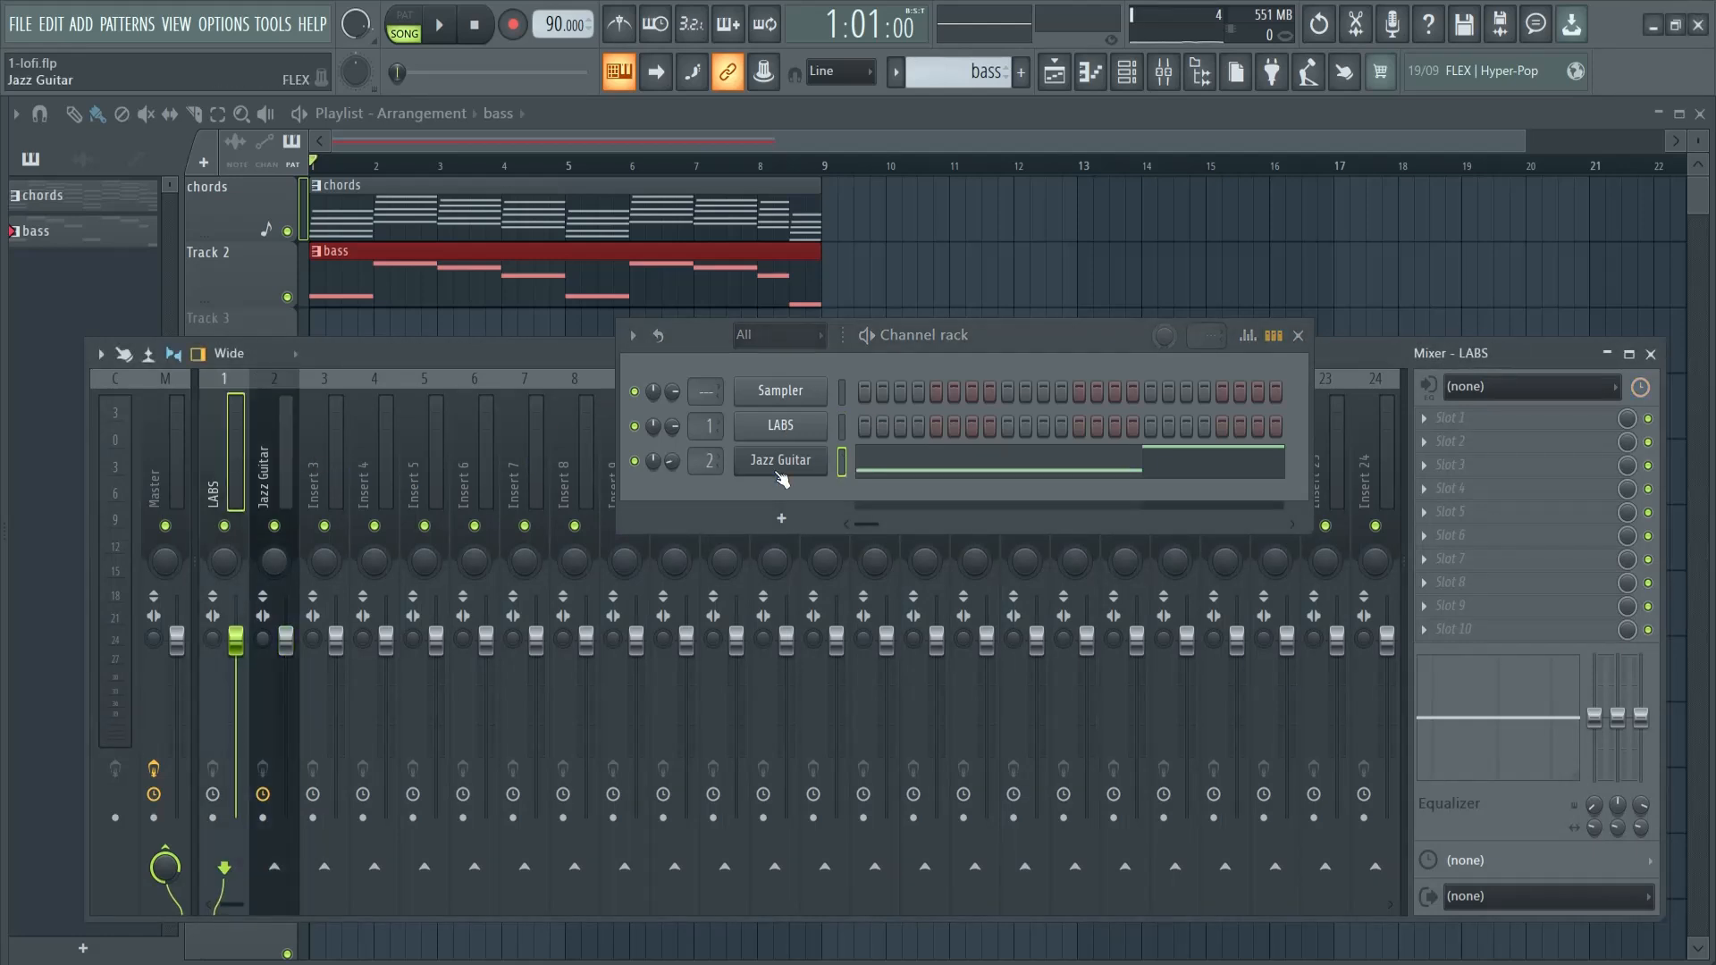
left_click_drag(951, 341, 869, 296)
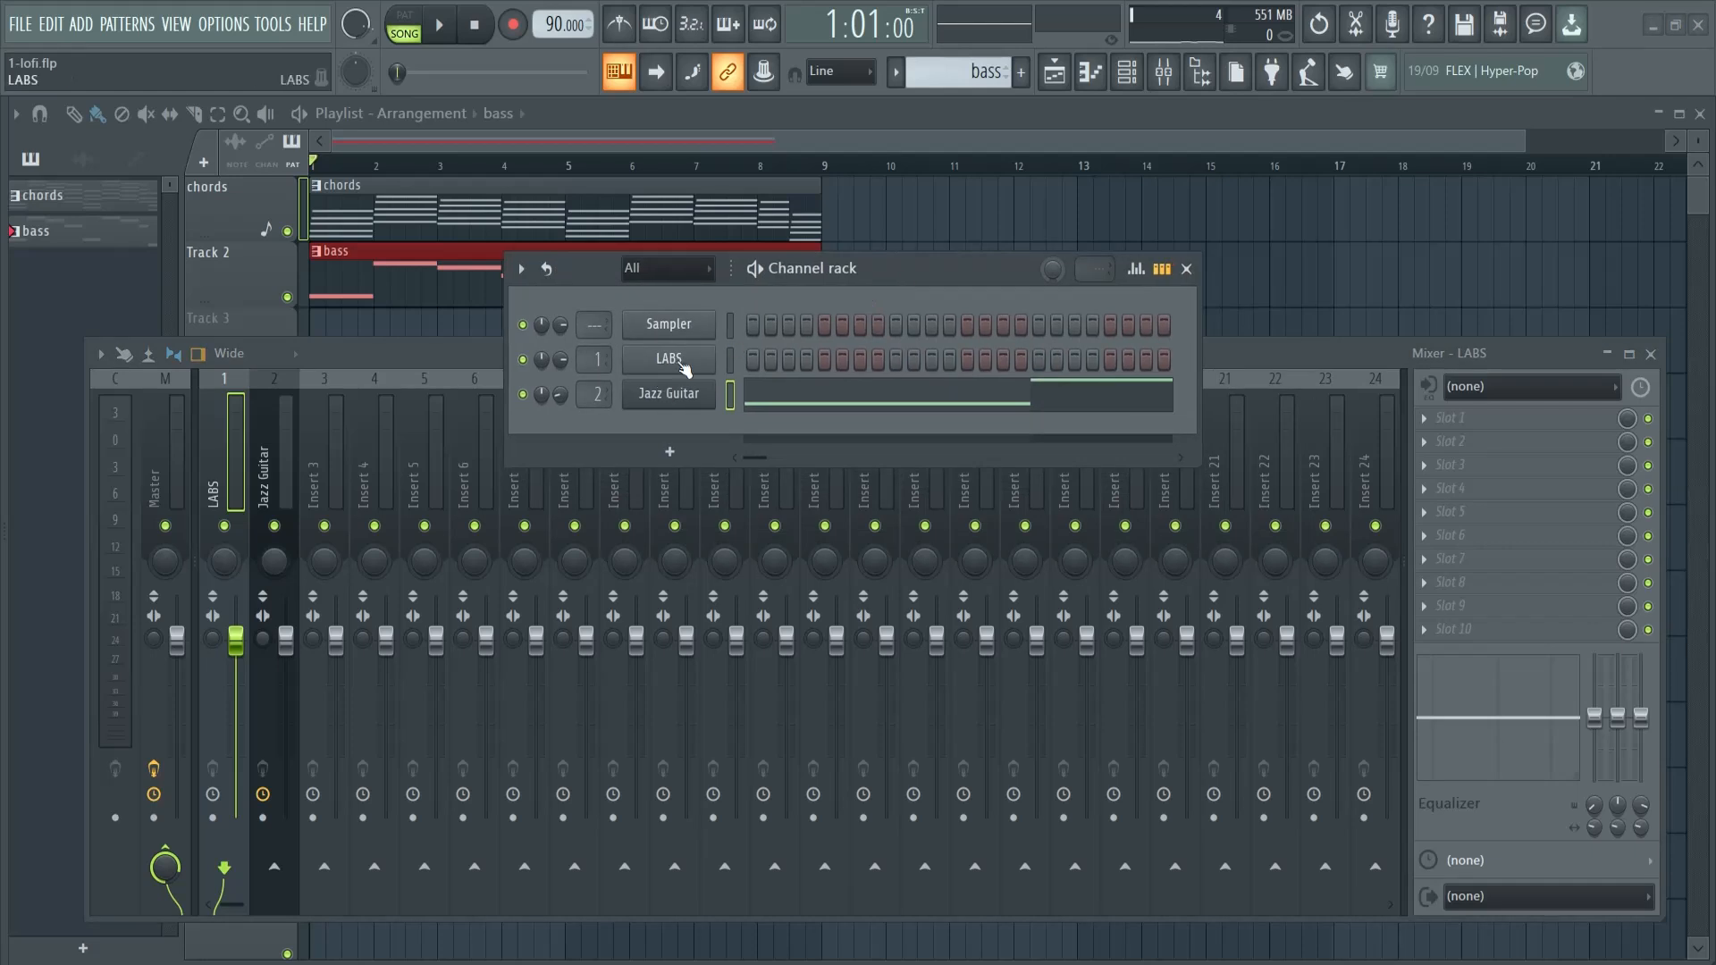
Step: Select the chords pattern, load Fruity Parametric EQ 2 in the LABS mixer track's first effect slot and close the channel rack
left_click(80, 199)
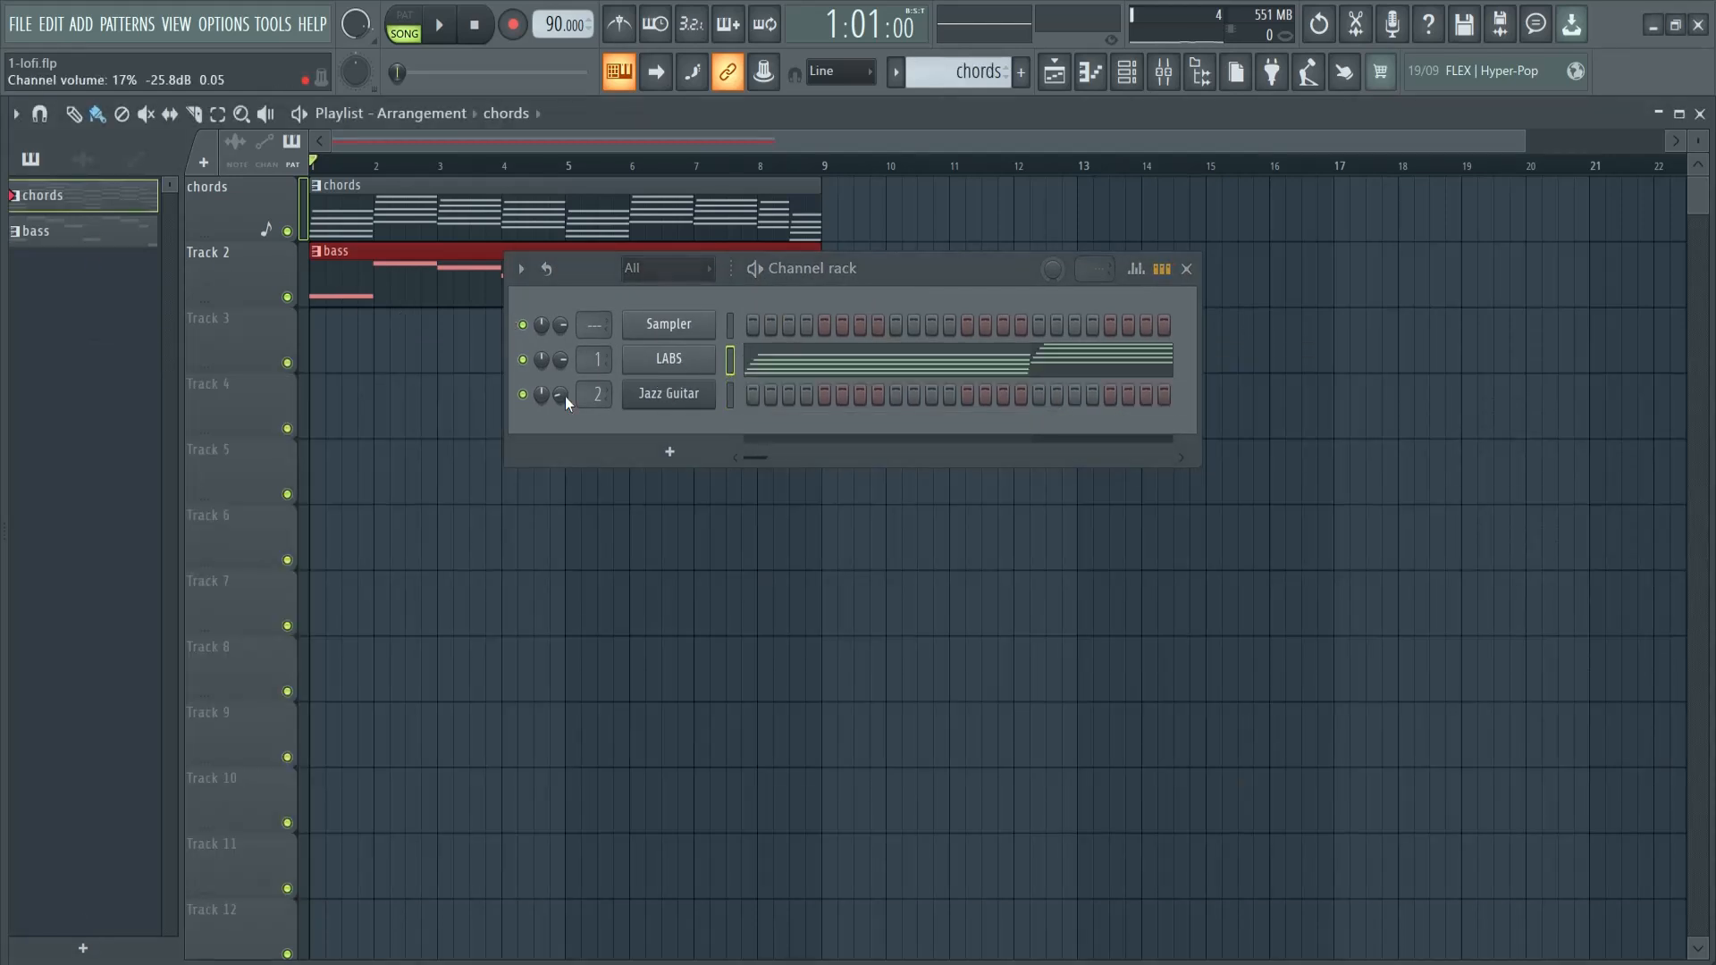
key("F9")
left_click(1450, 418)
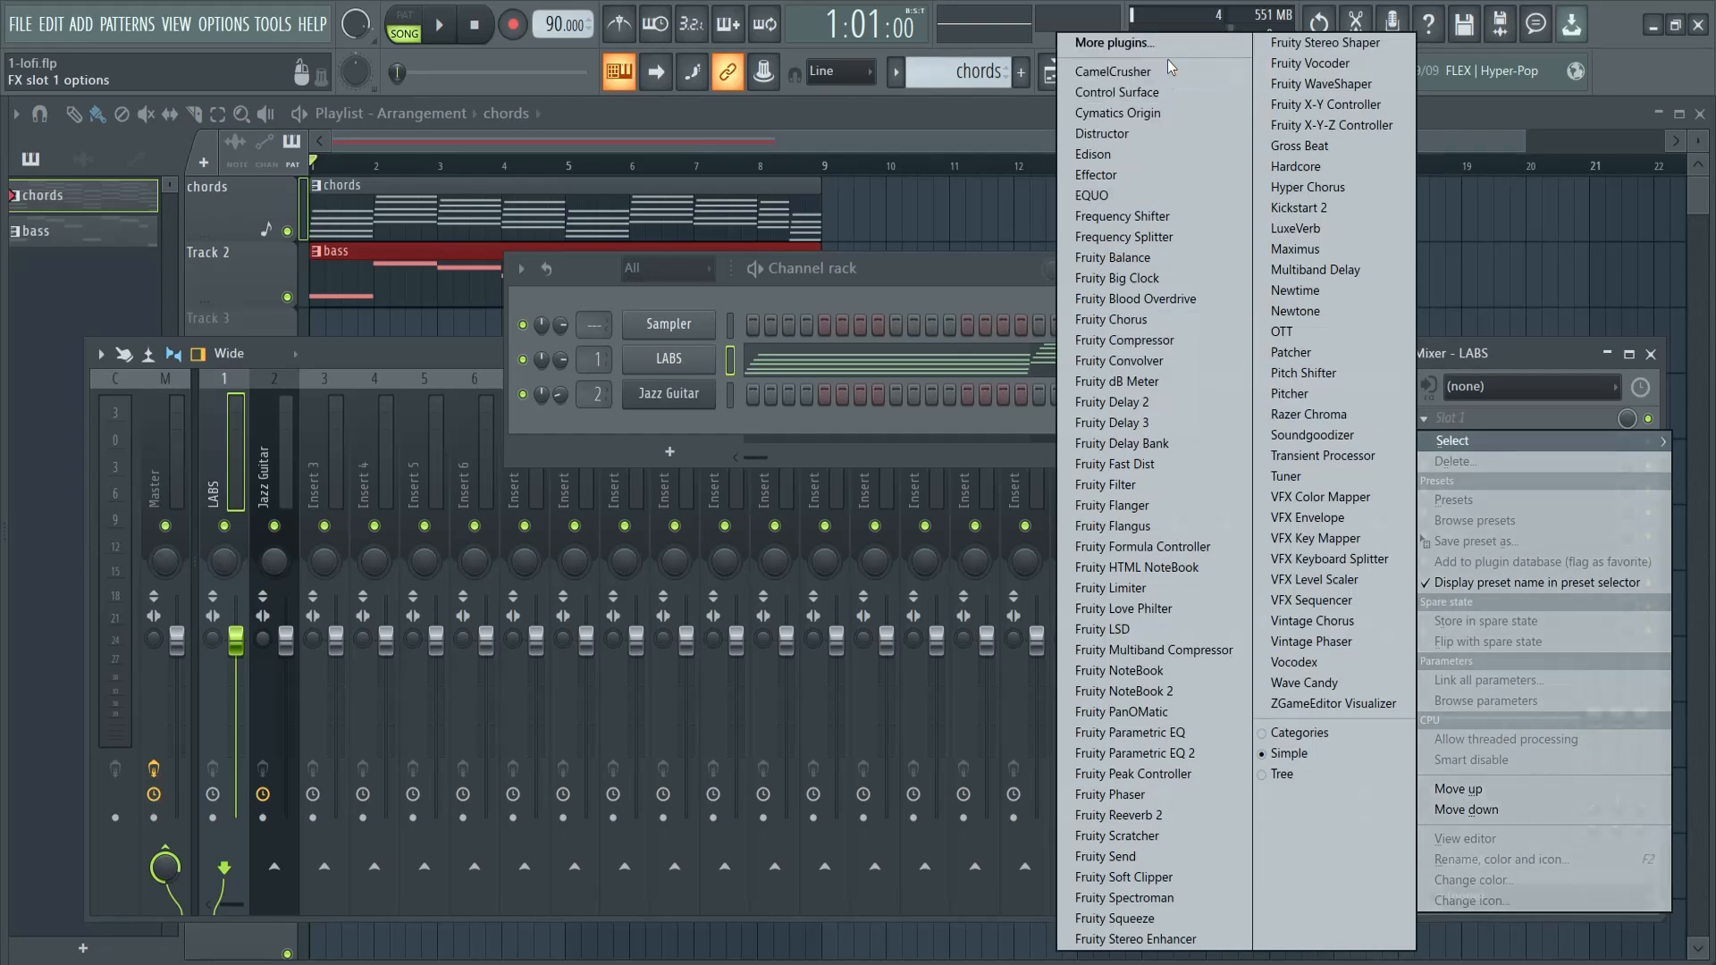
left_click(1153, 753)
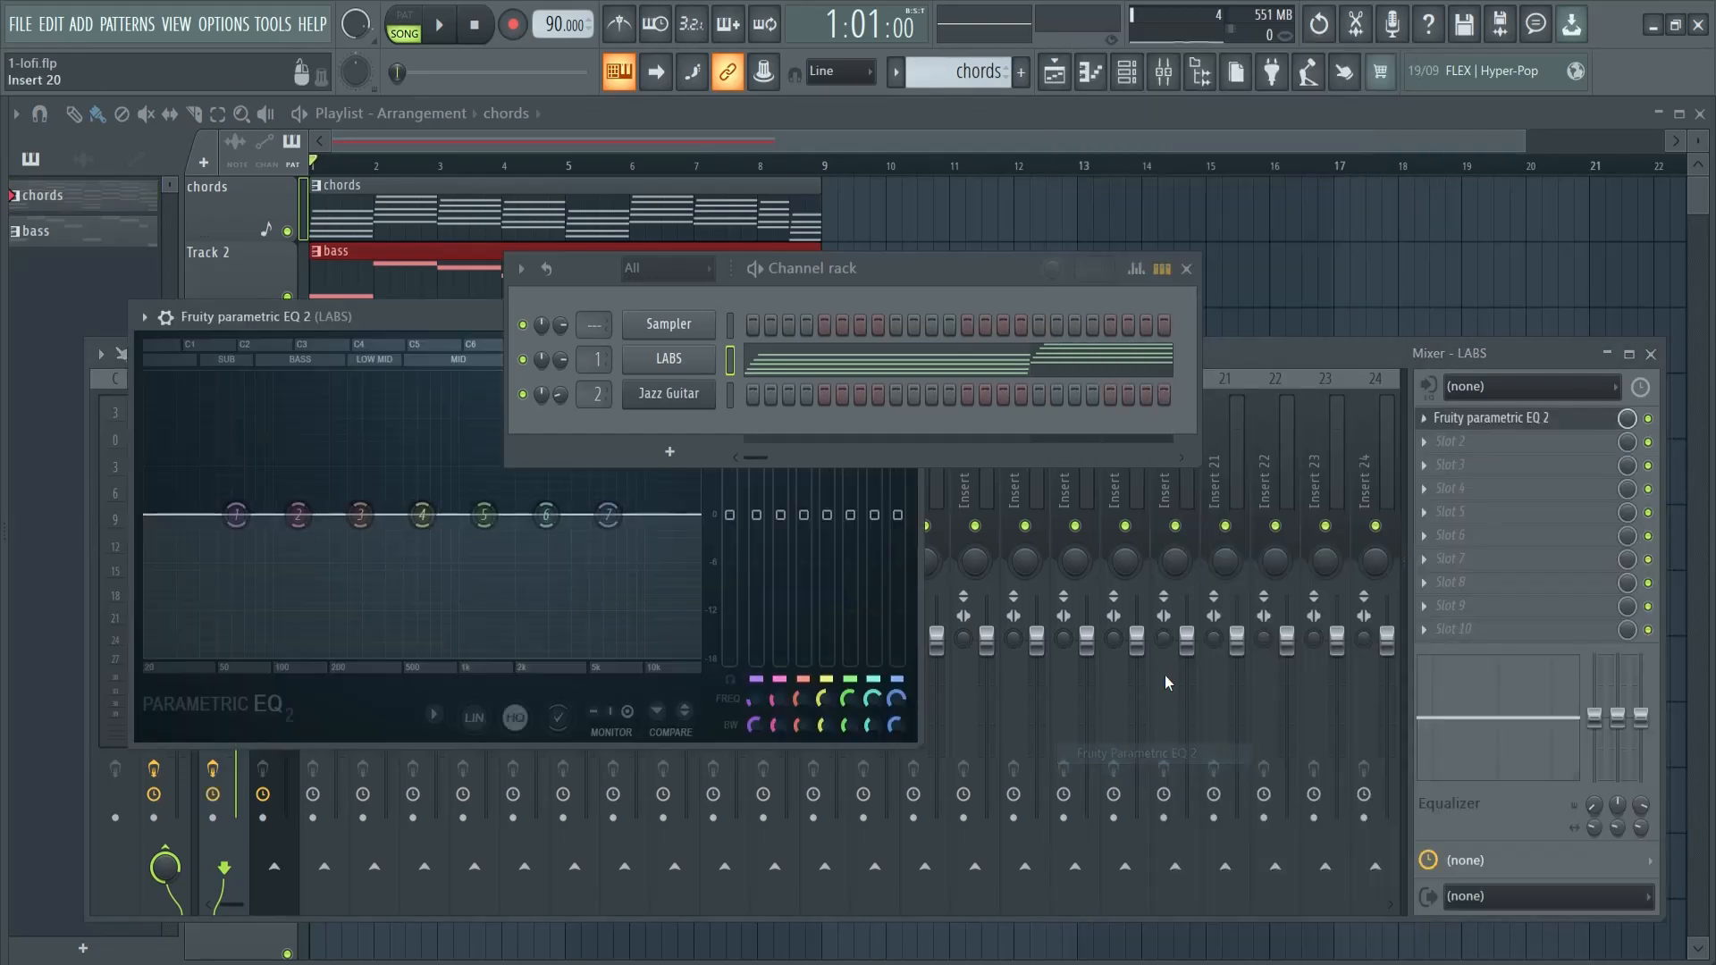
left_click(1189, 269)
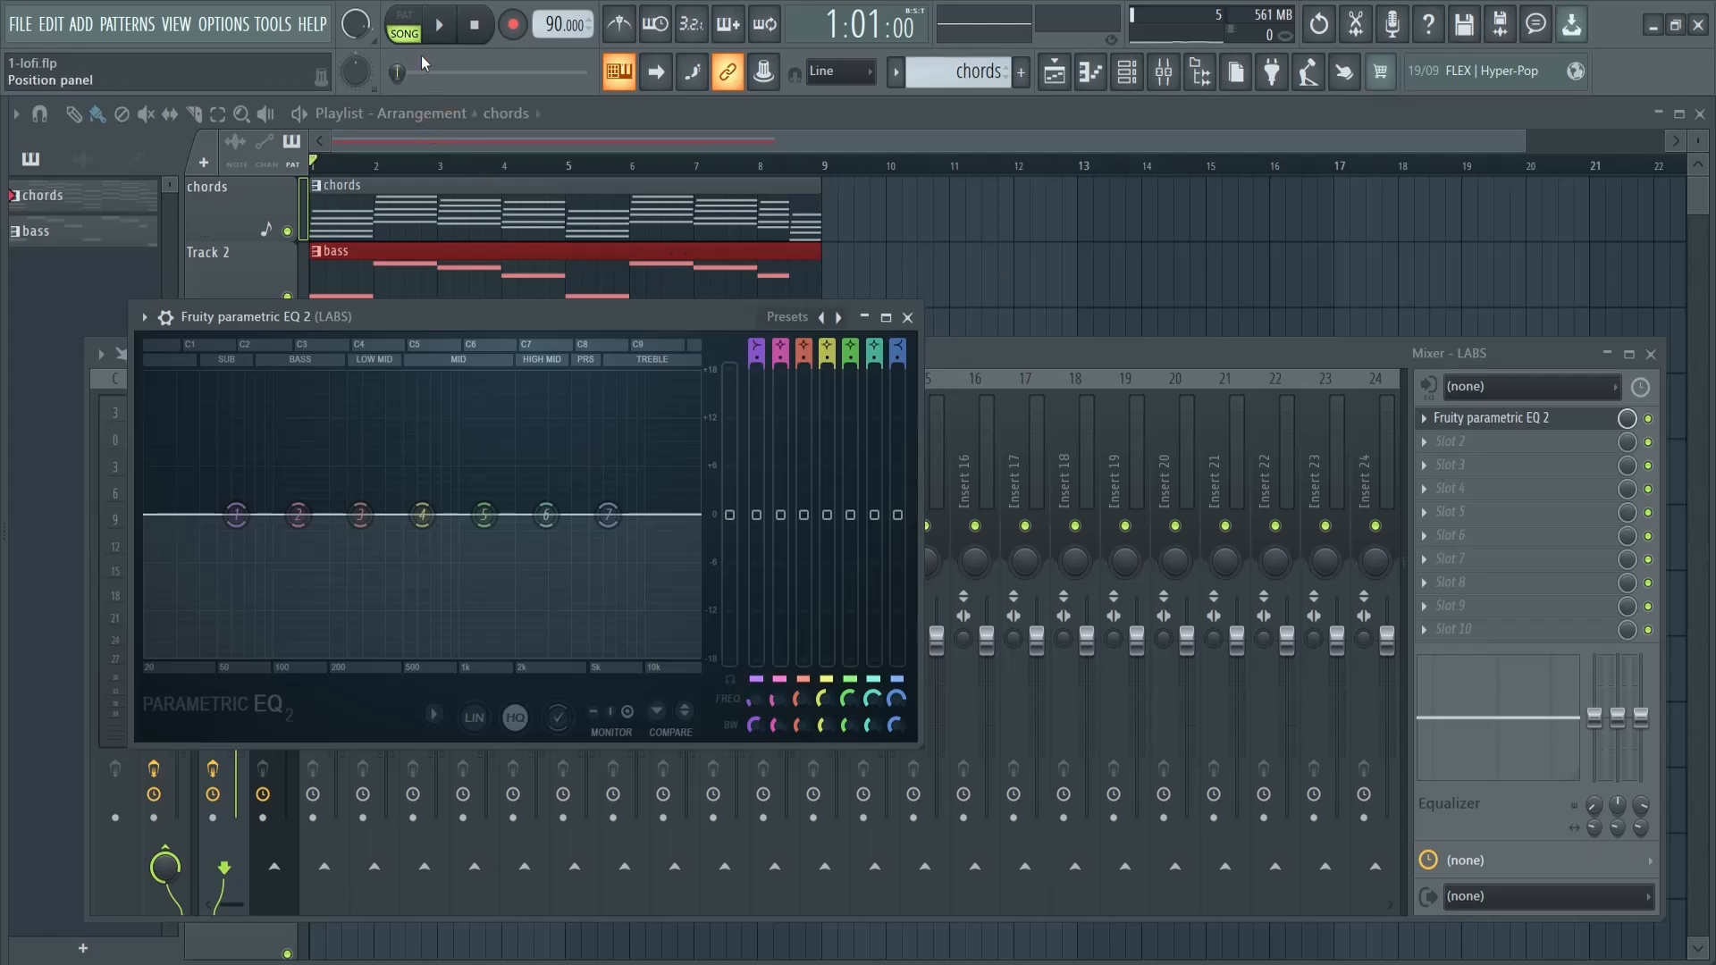
Step: Play the chords pattern and boost the treble on the LABS track by raising EQ bands 6 and 7
key("space")
left_click_drag(568, 321, 918, 334)
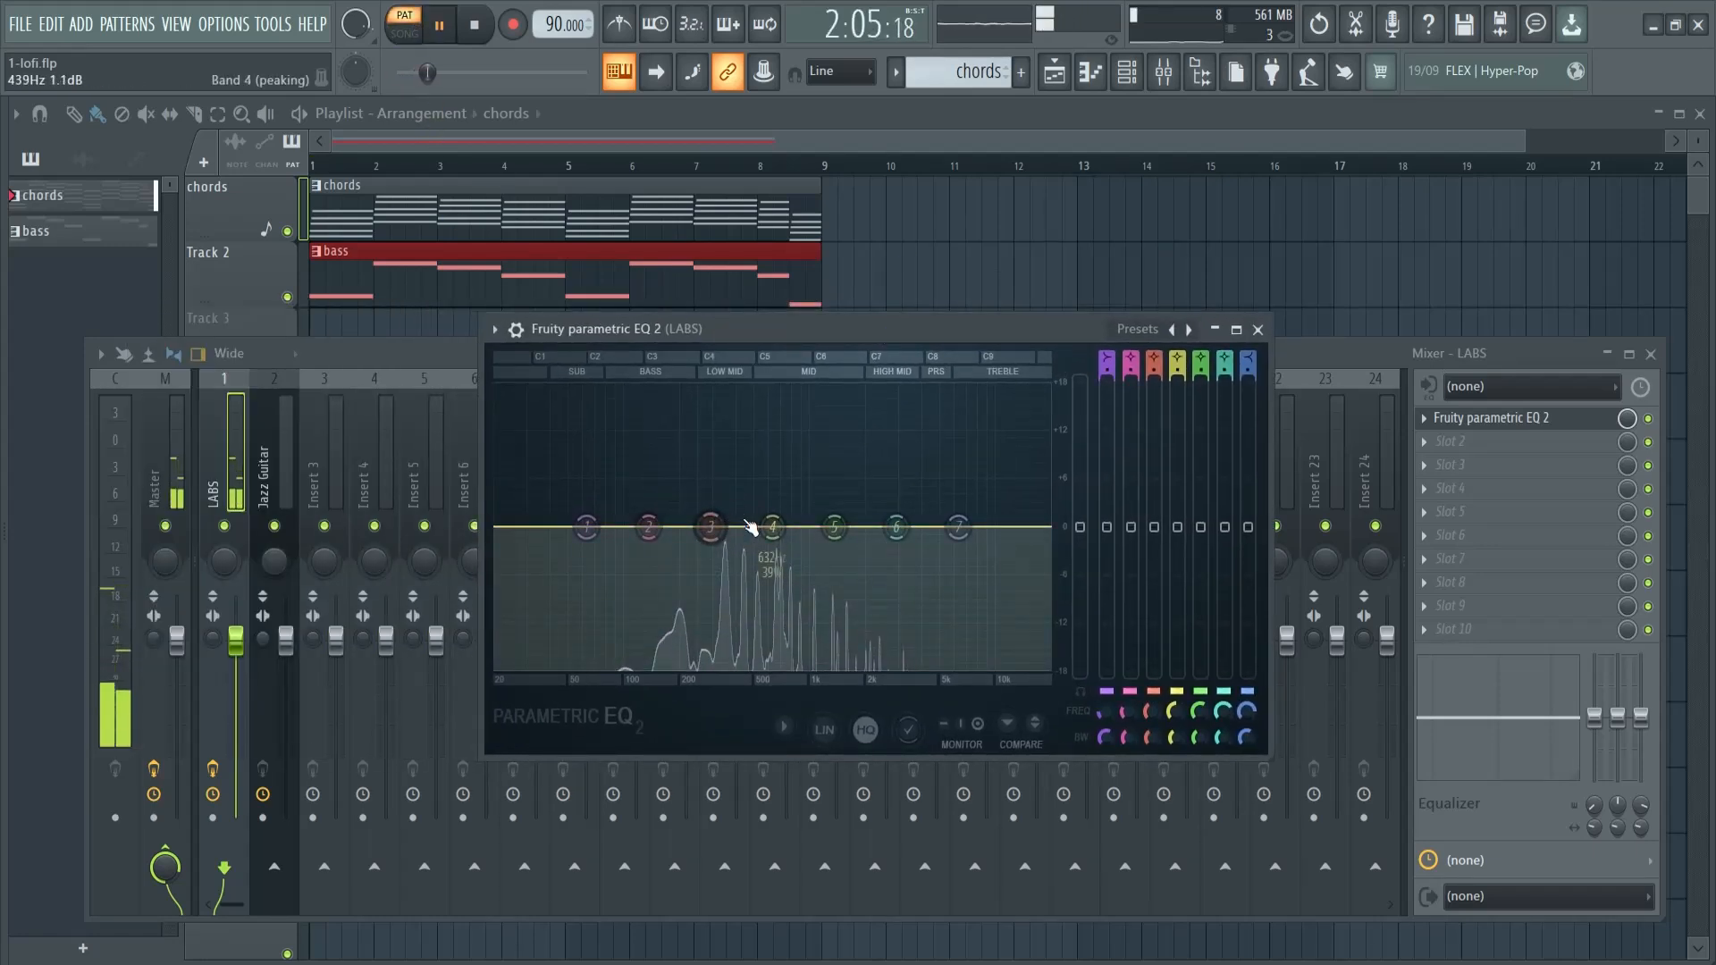
left_click_drag(897, 526, 969, 498)
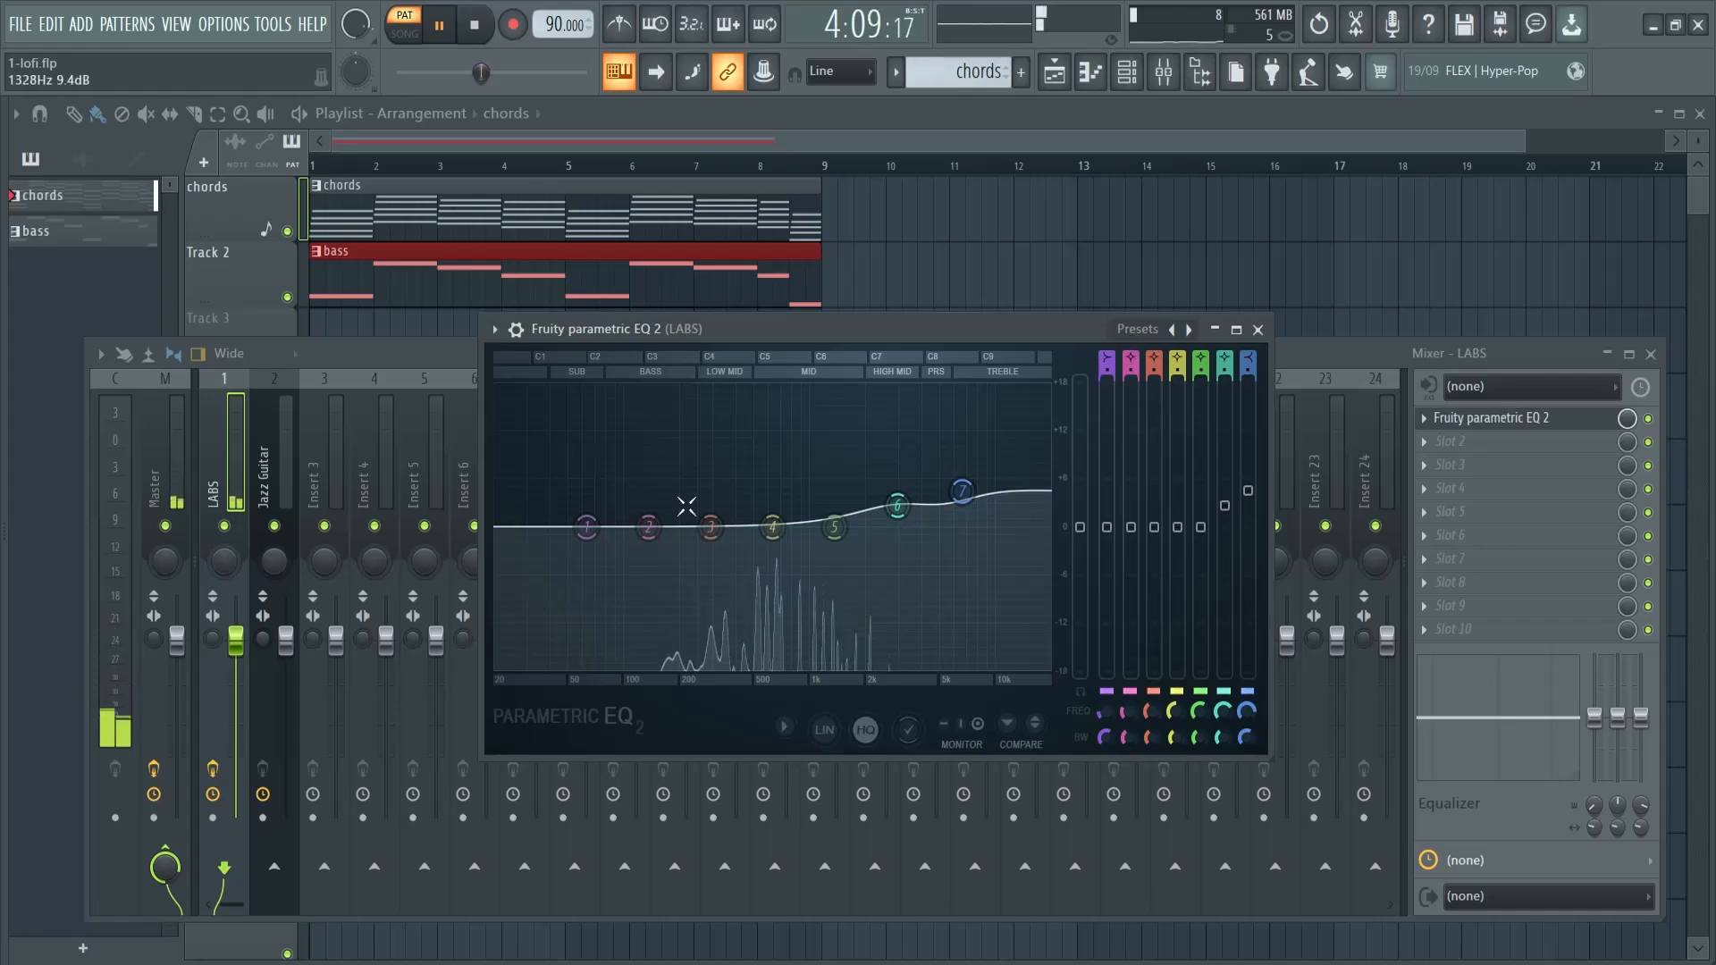
Step: Turn EQ band 1 into a steeper high pass, shift its cutoff up beside band 2, stop playback and close the LABS equalizer
right_click(587, 526)
mouse_move(625, 586)
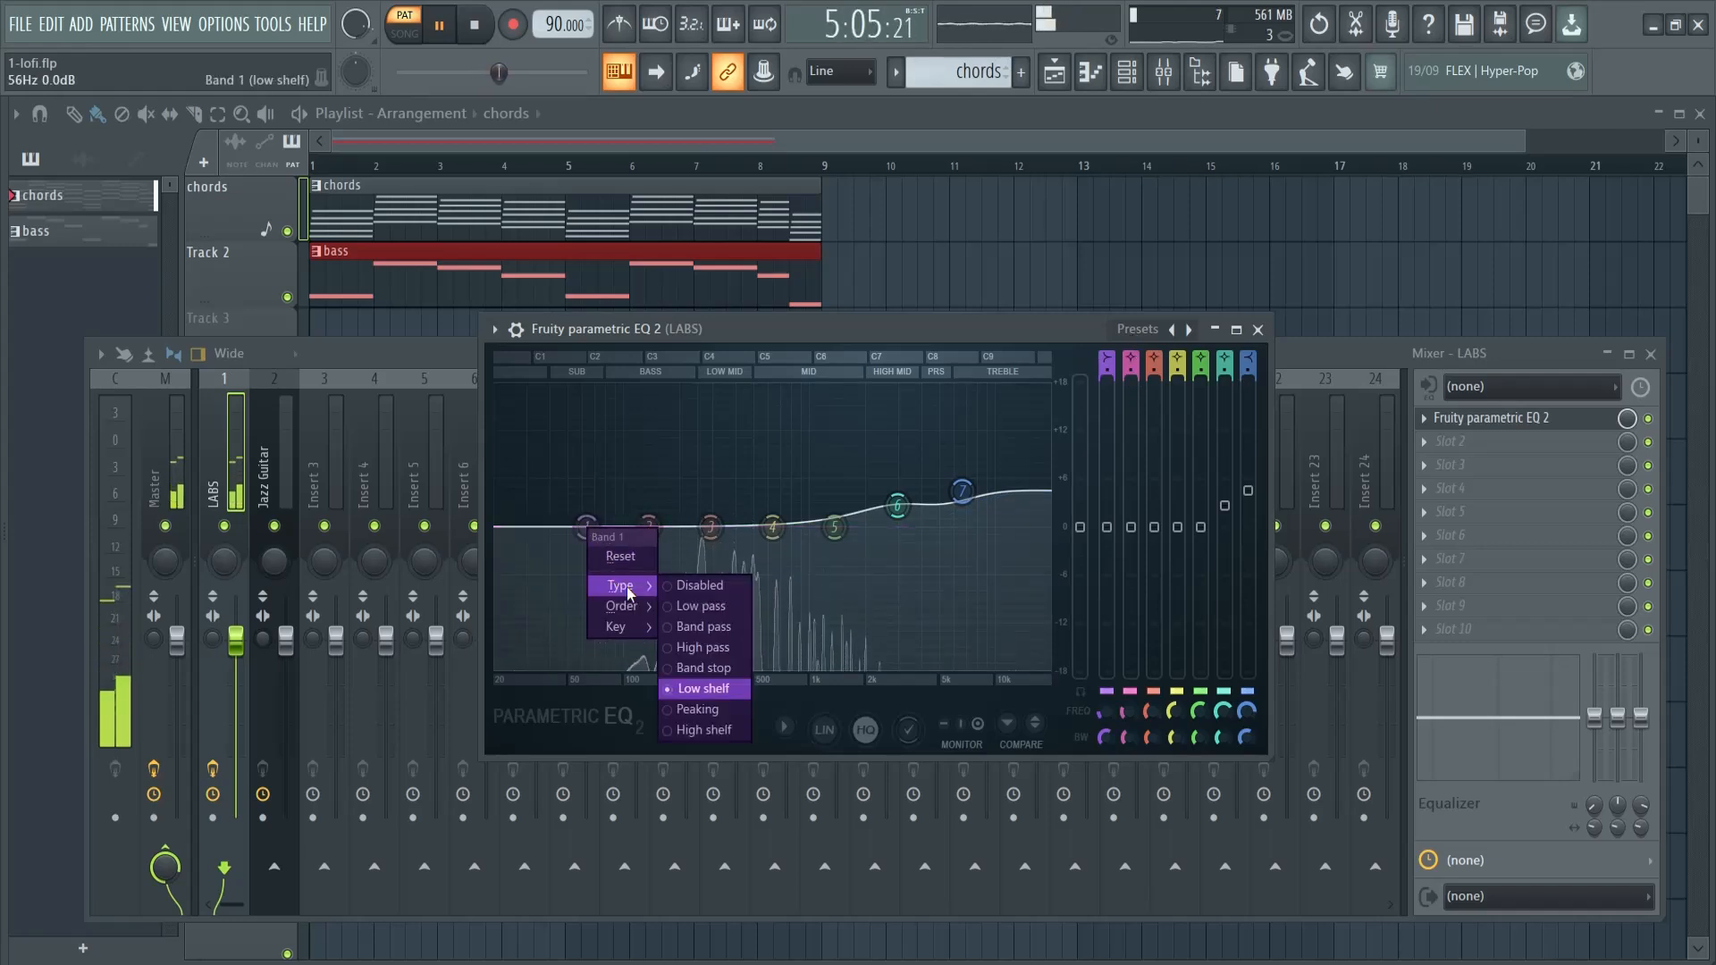
left_click(704, 647)
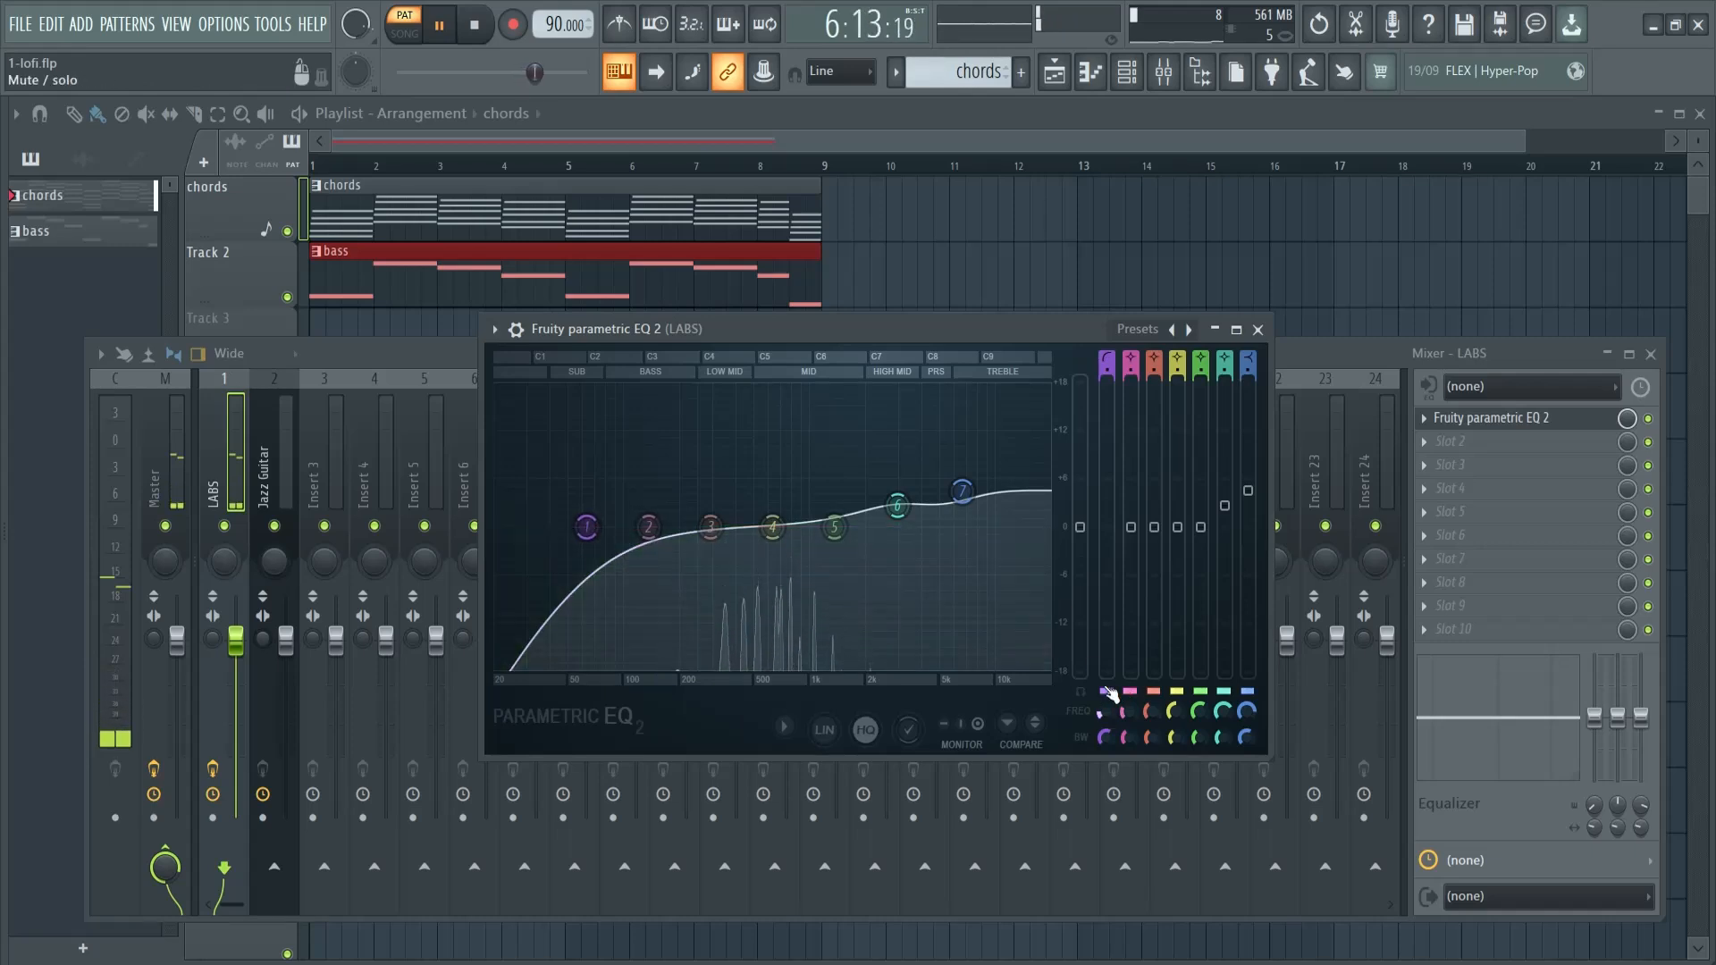
left_click_drag(1102, 364, 1102, 345)
left_click_drag(588, 530, 663, 531)
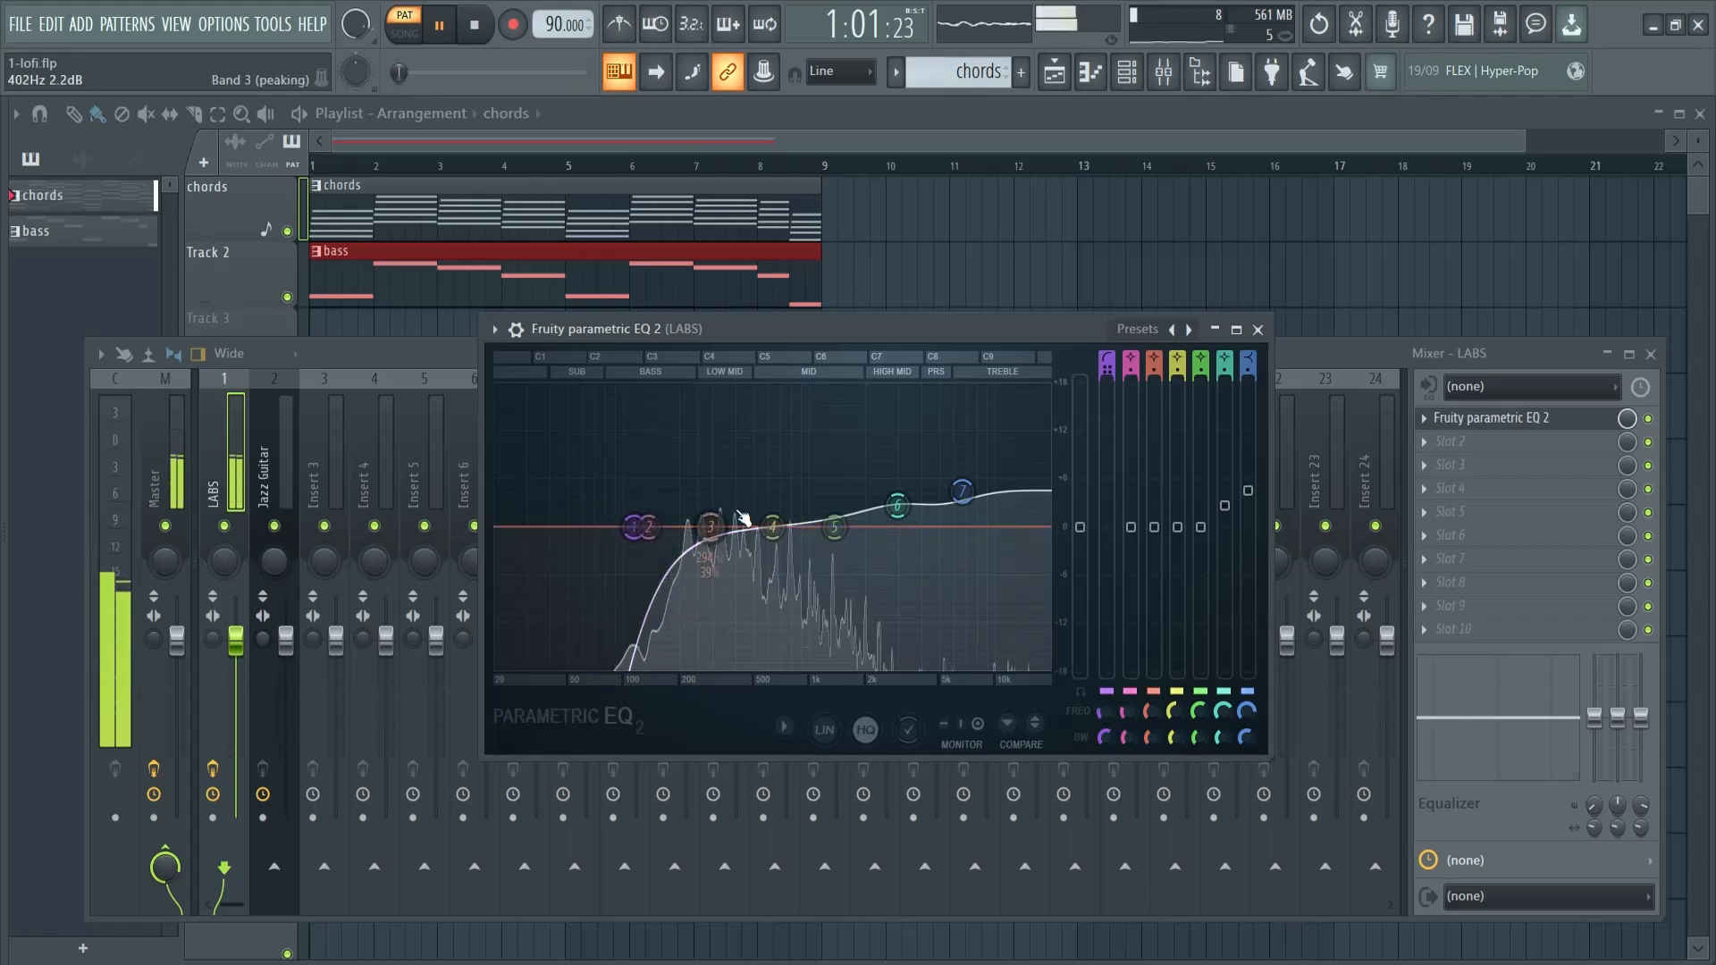
key("space")
left_click(1258, 329)
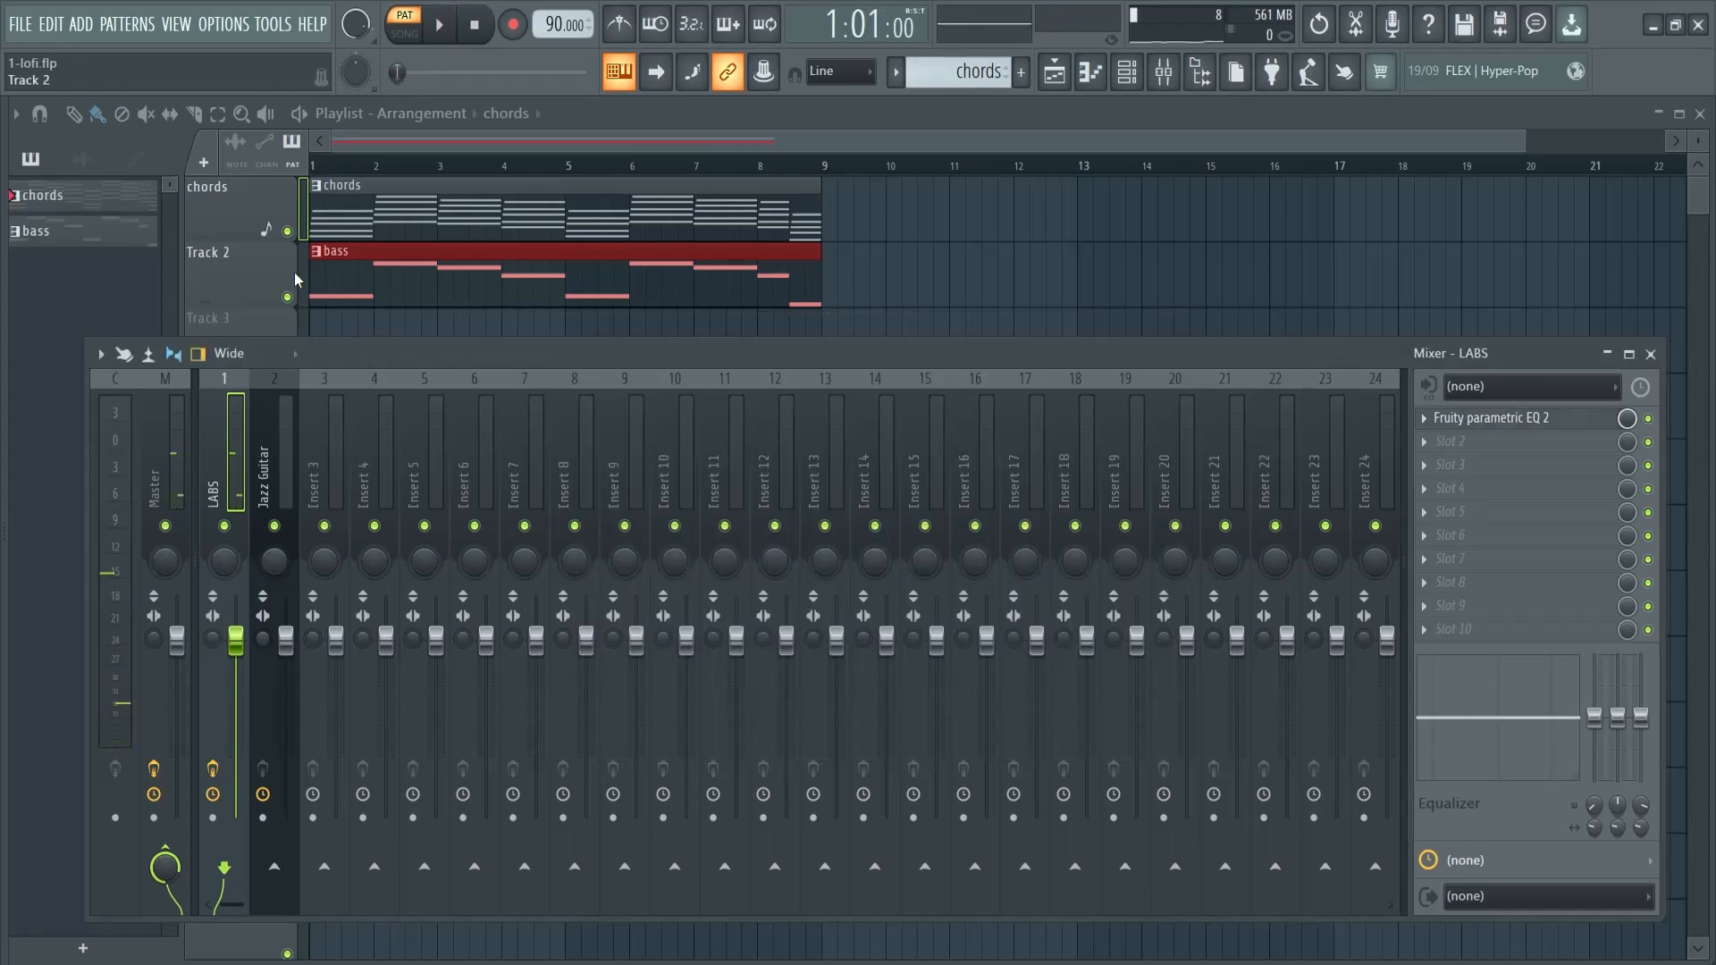
Step: Select the bass pattern and load Fruity Parametric EQ 2 in the first effect slot of the Jazz Guitar mixer track
key("F6")
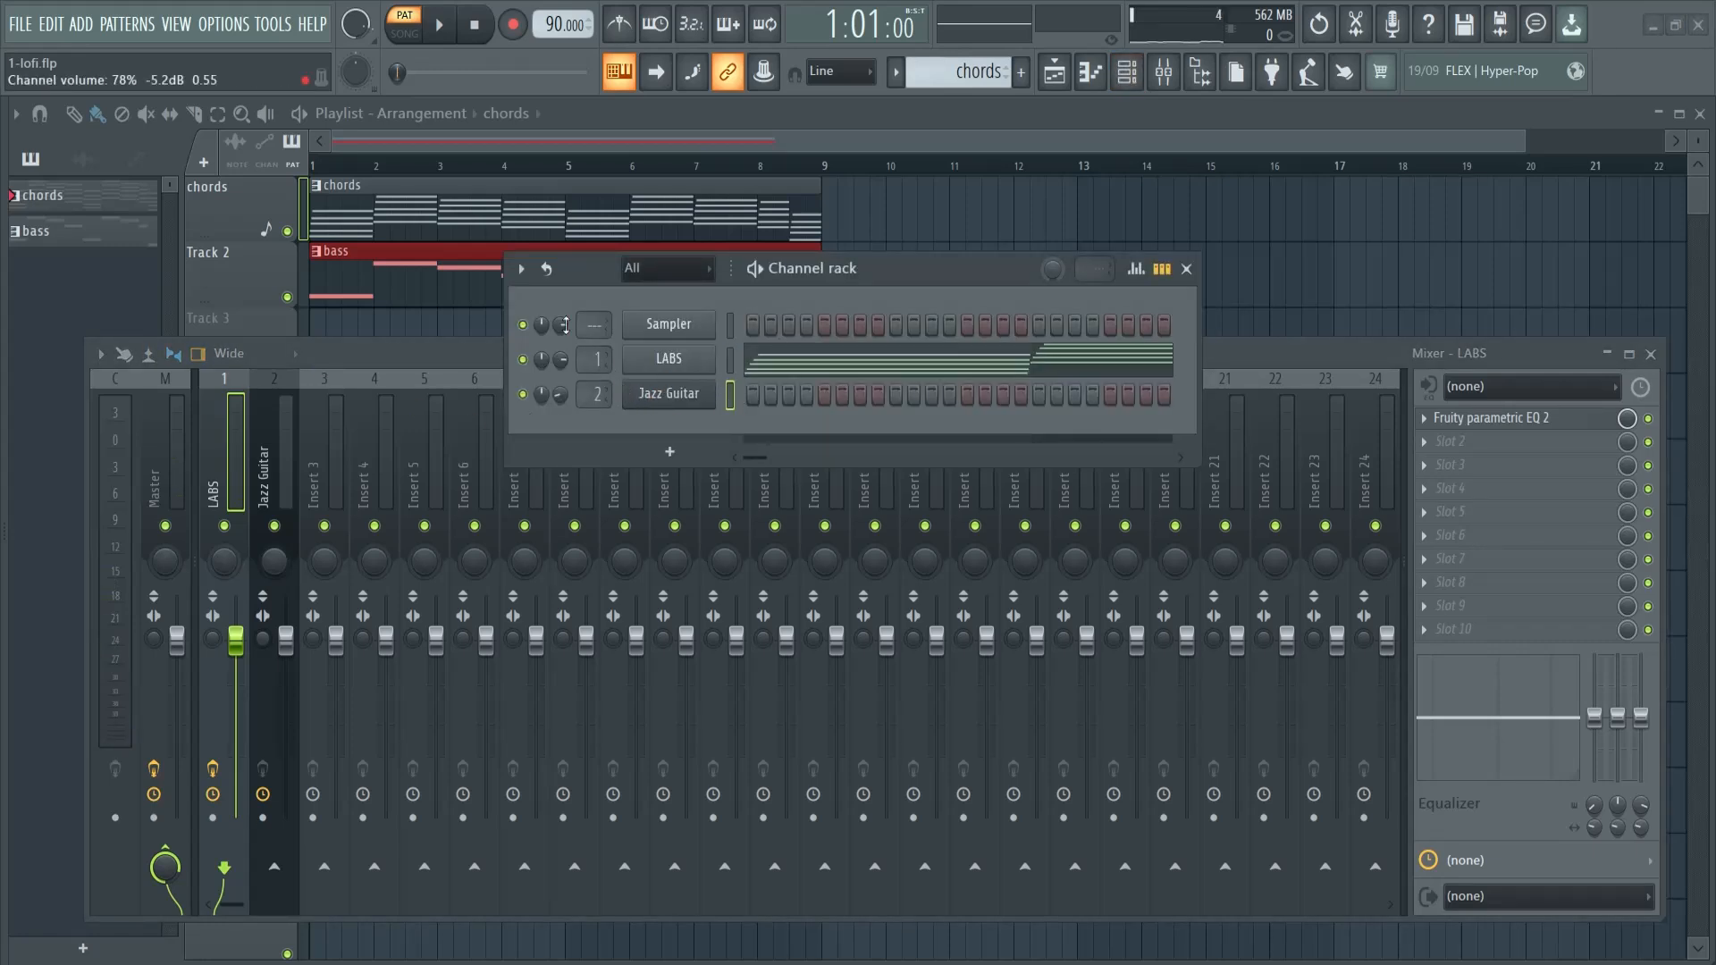
left_click(116, 239)
key("F9")
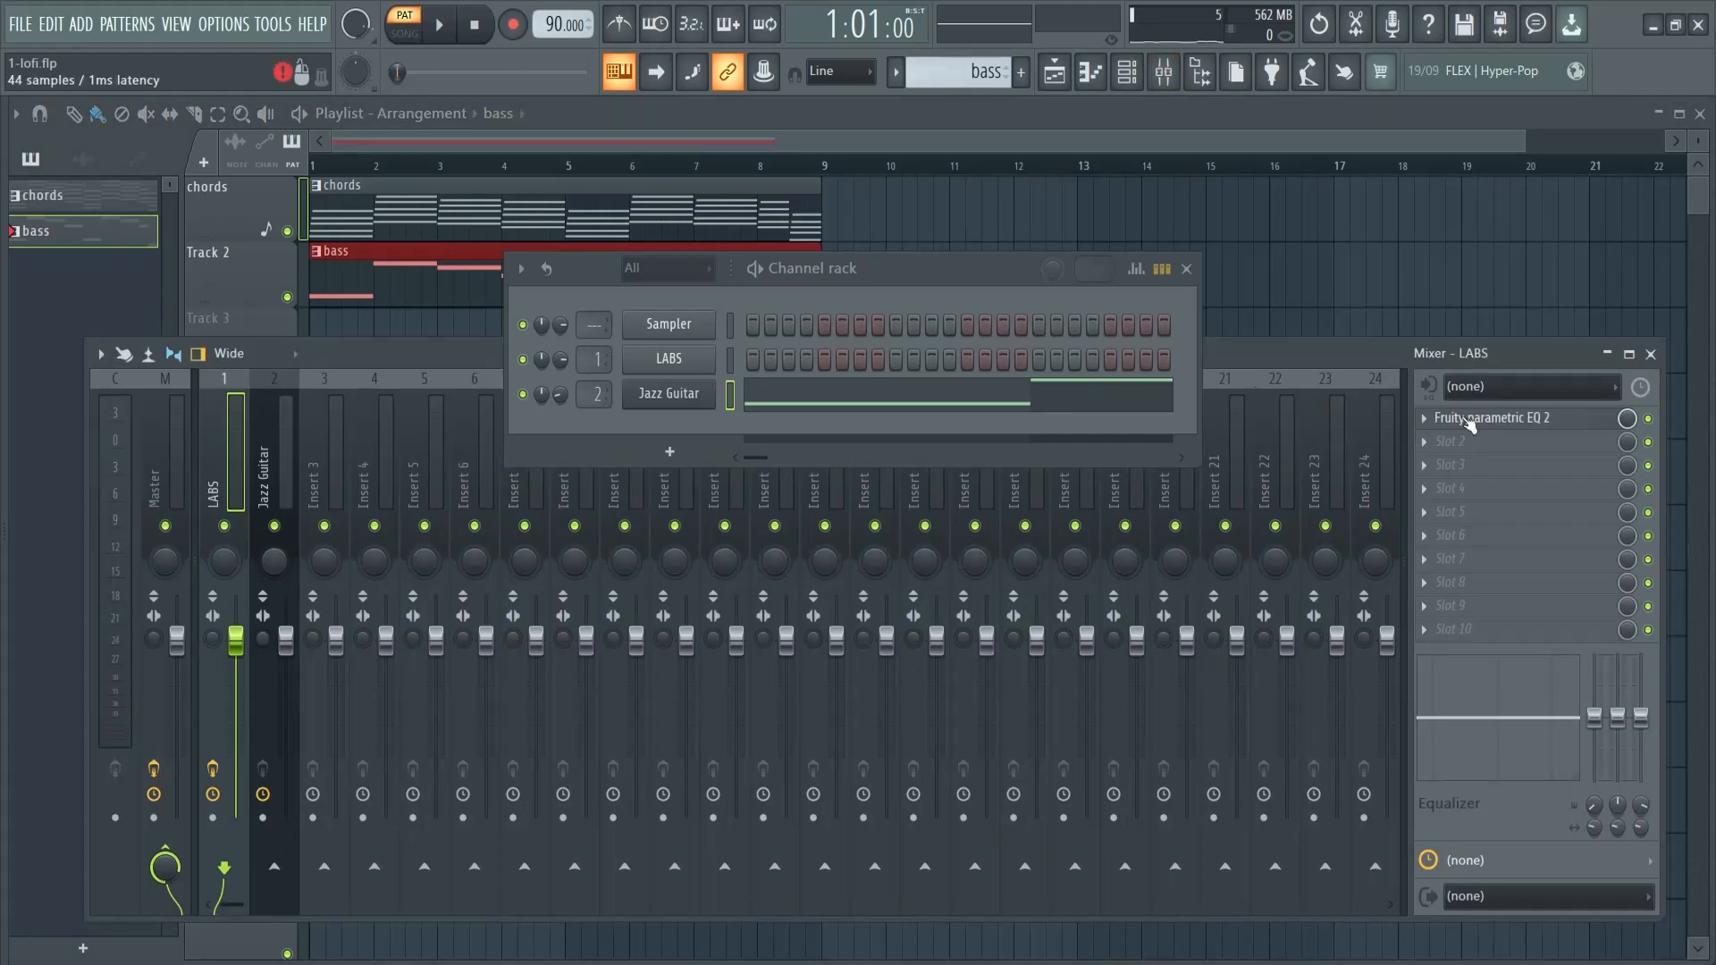
left_click(274, 459)
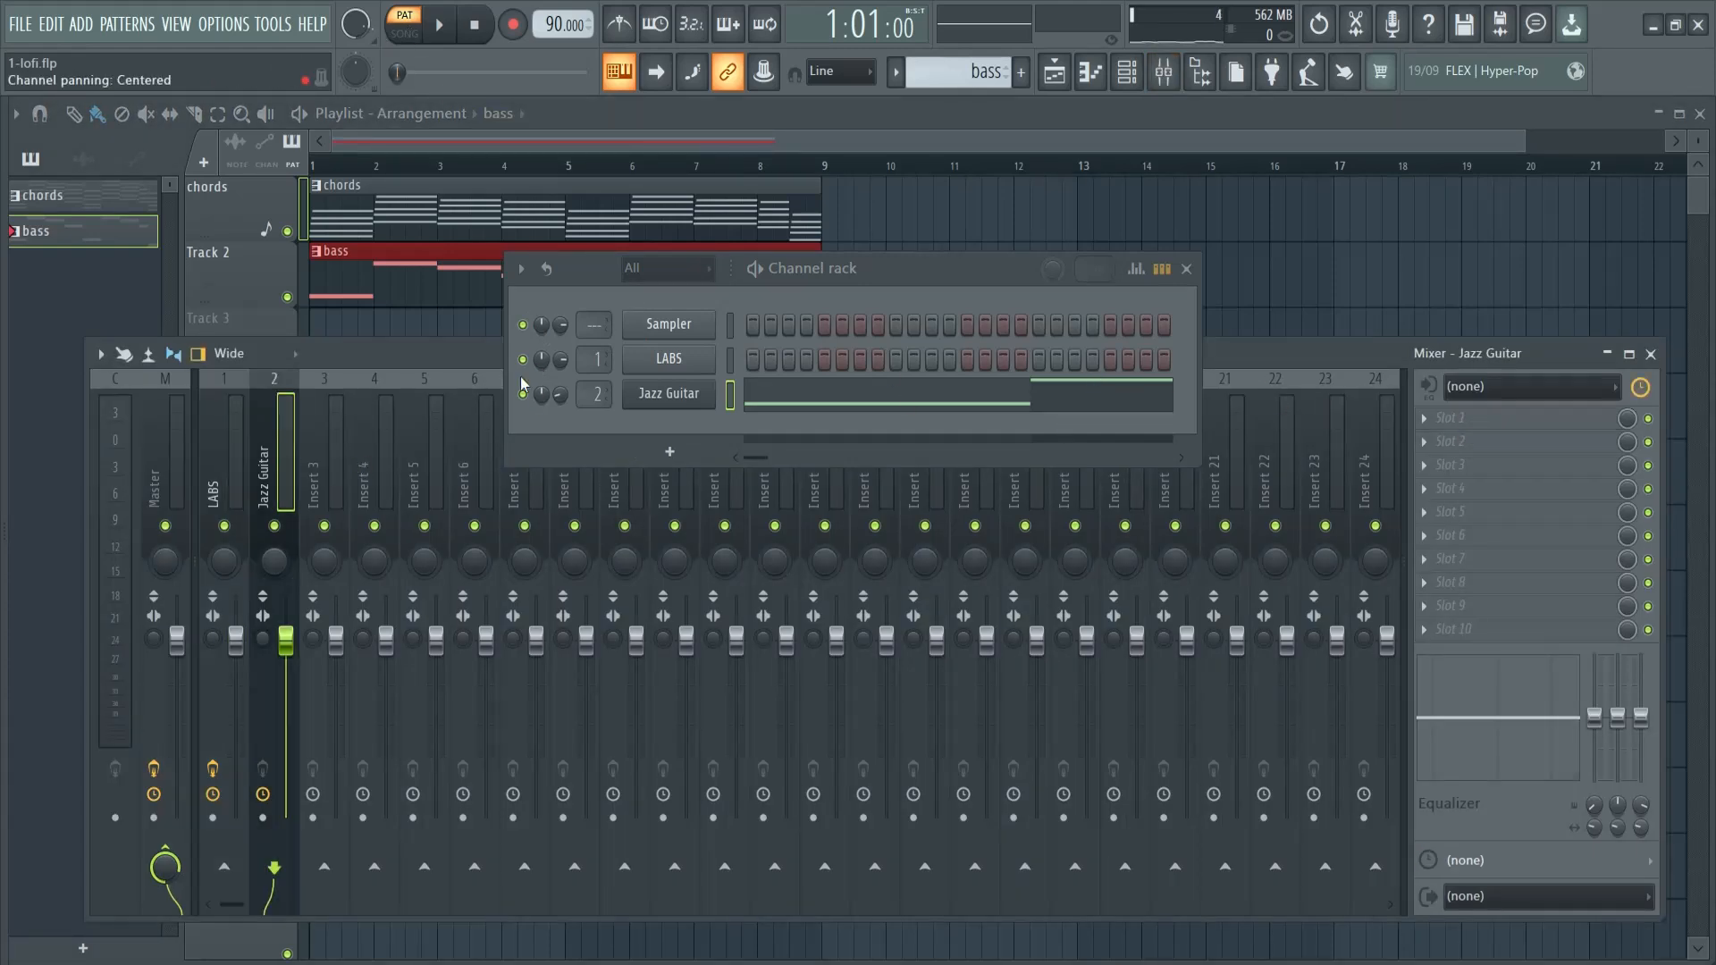
left_click(1464, 427)
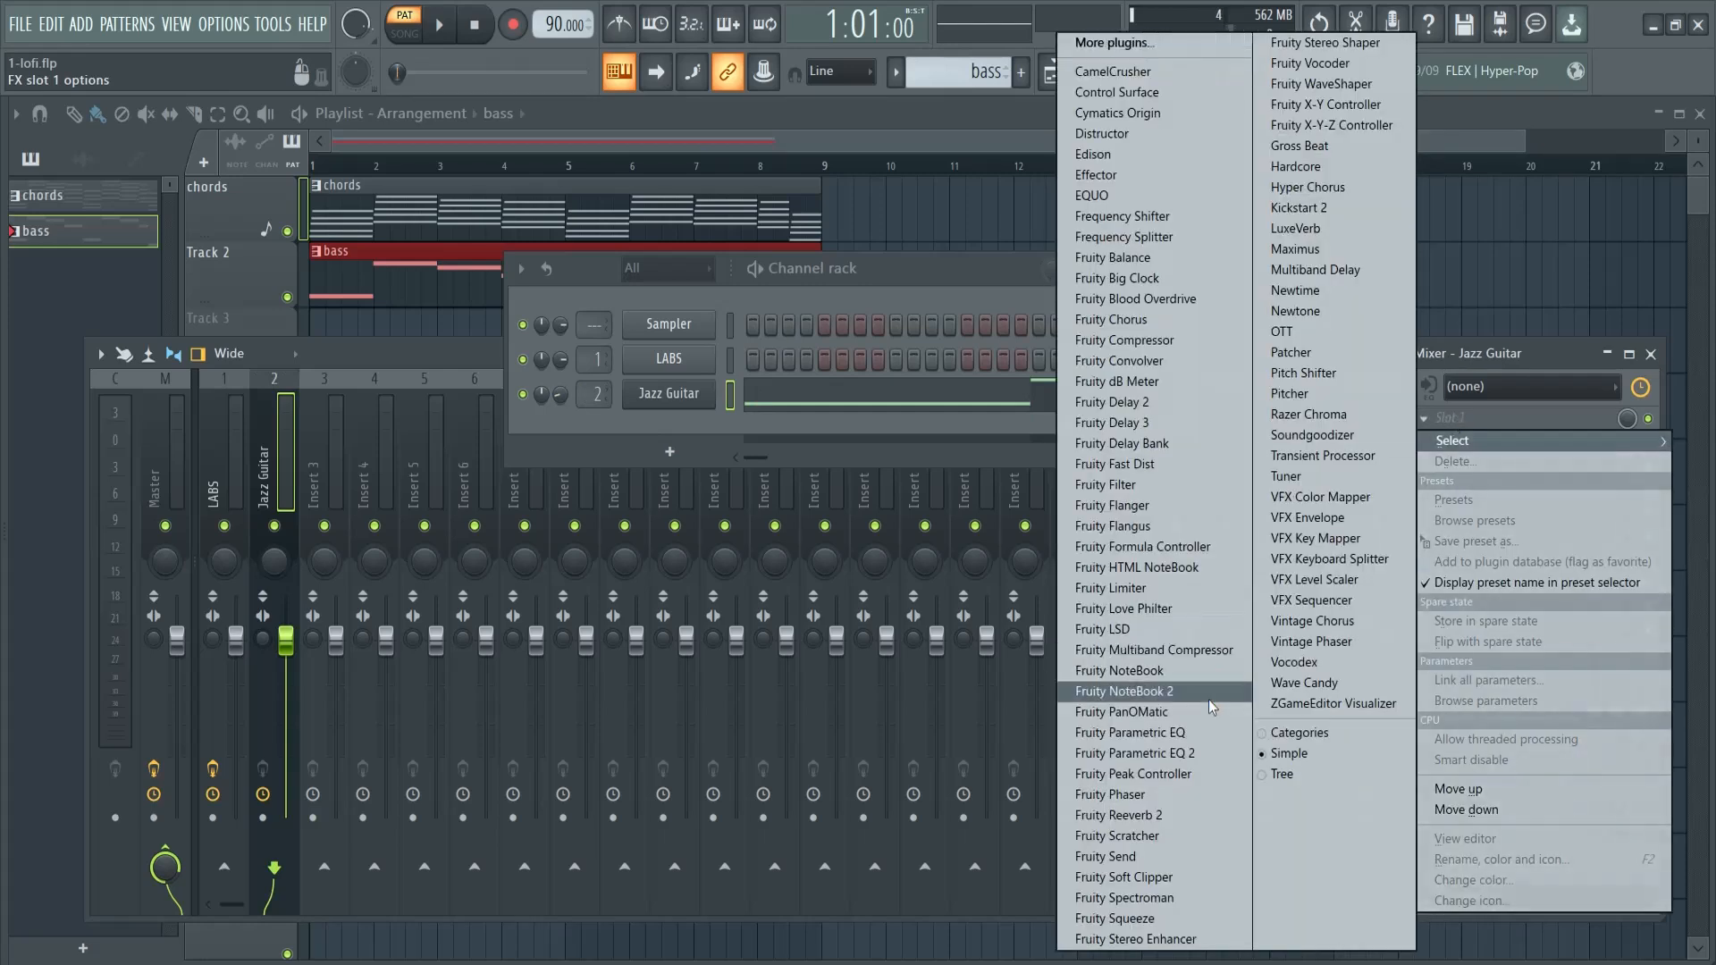
left_click(1100, 749)
Step: While the bass plays, apply the 20Hz + 18kHz cut preset, raise the low cut, lower the high cut and close the equalizer
key("space")
left_click_drag(939, 268, 1468, 262)
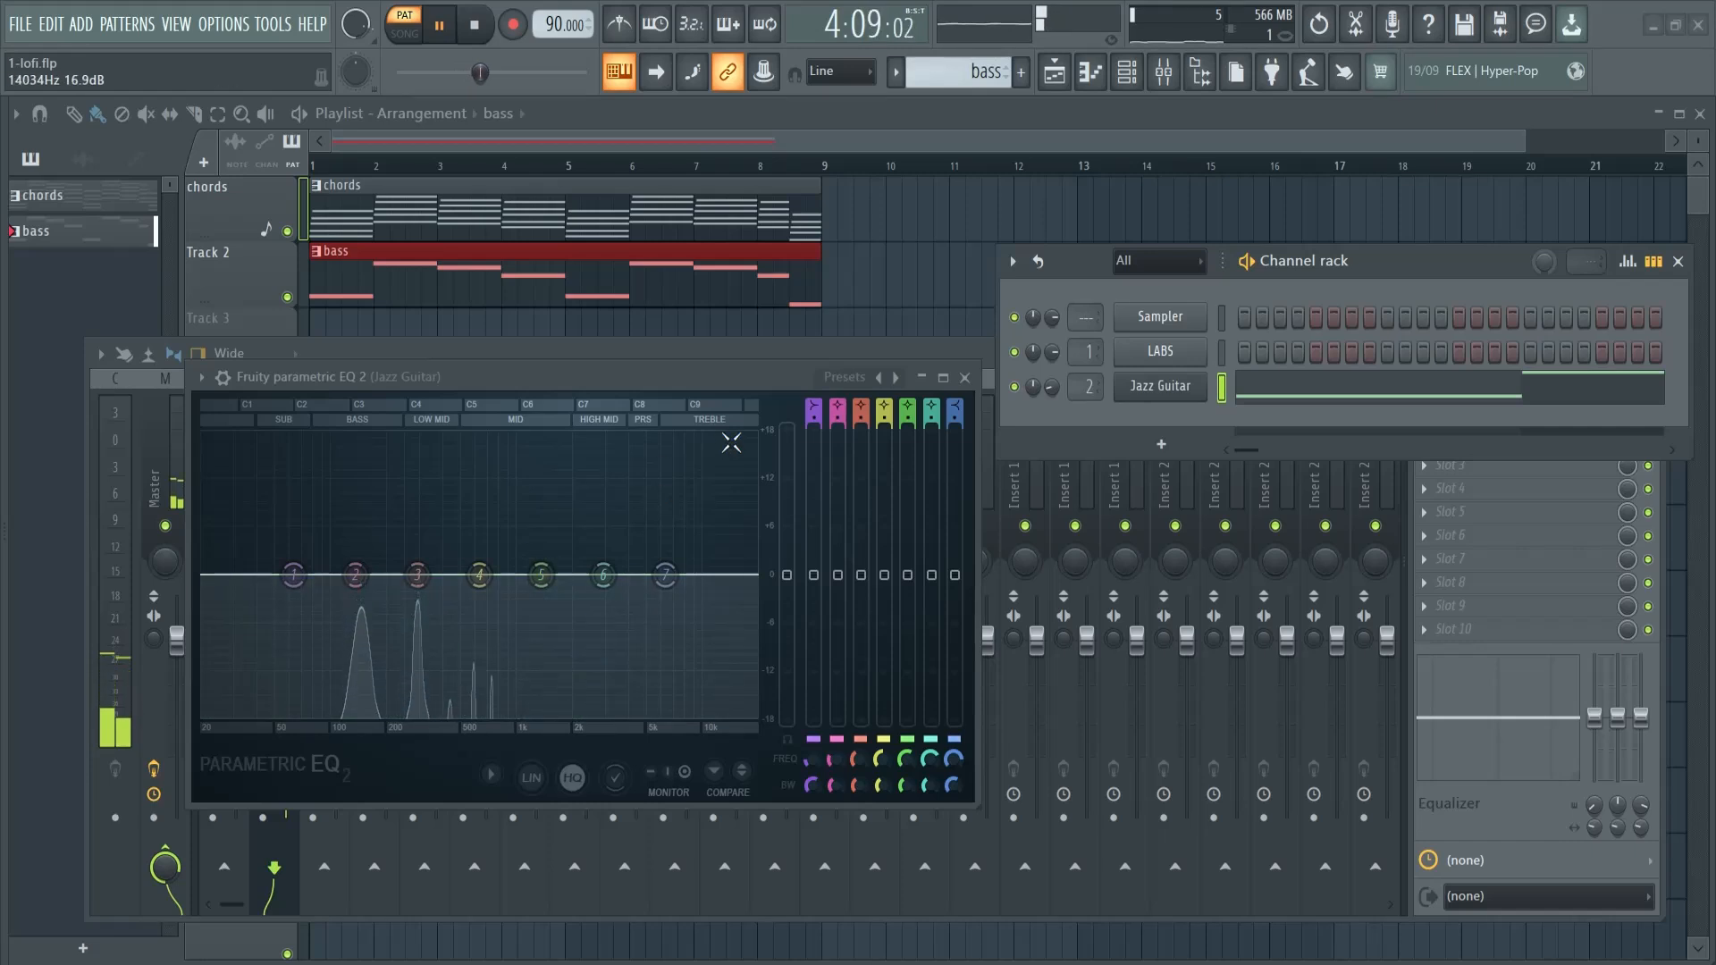
left_click(853, 378)
left_click(899, 447)
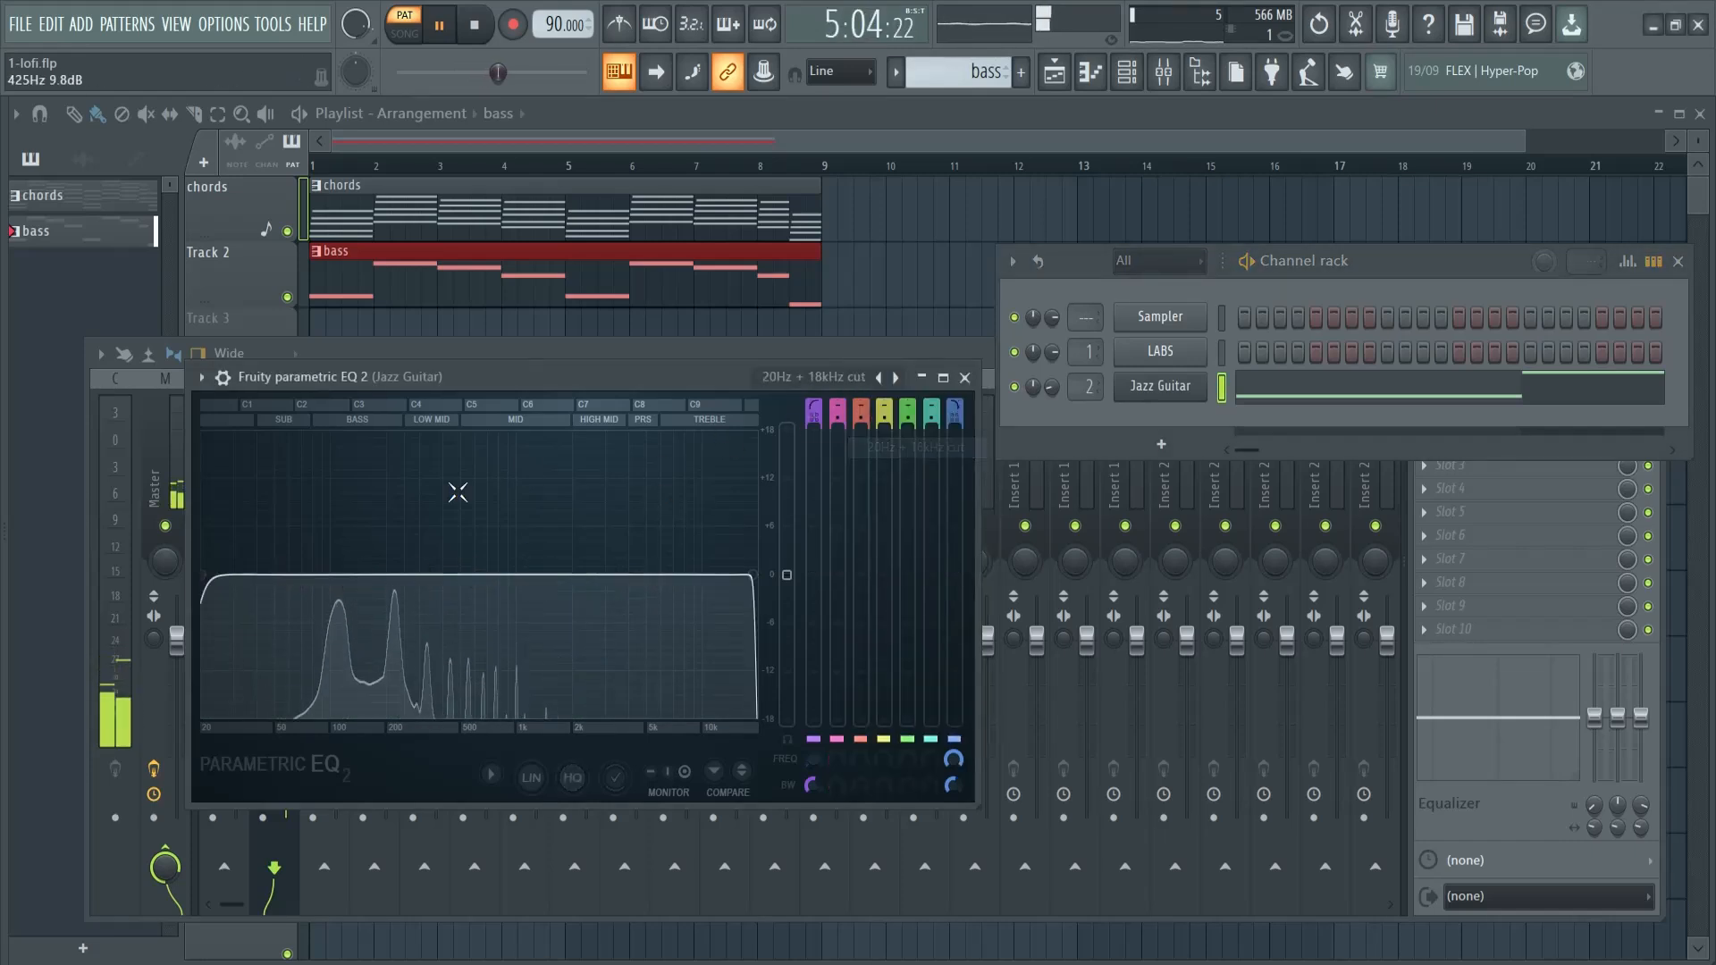
left_click_drag(202, 583, 364, 568)
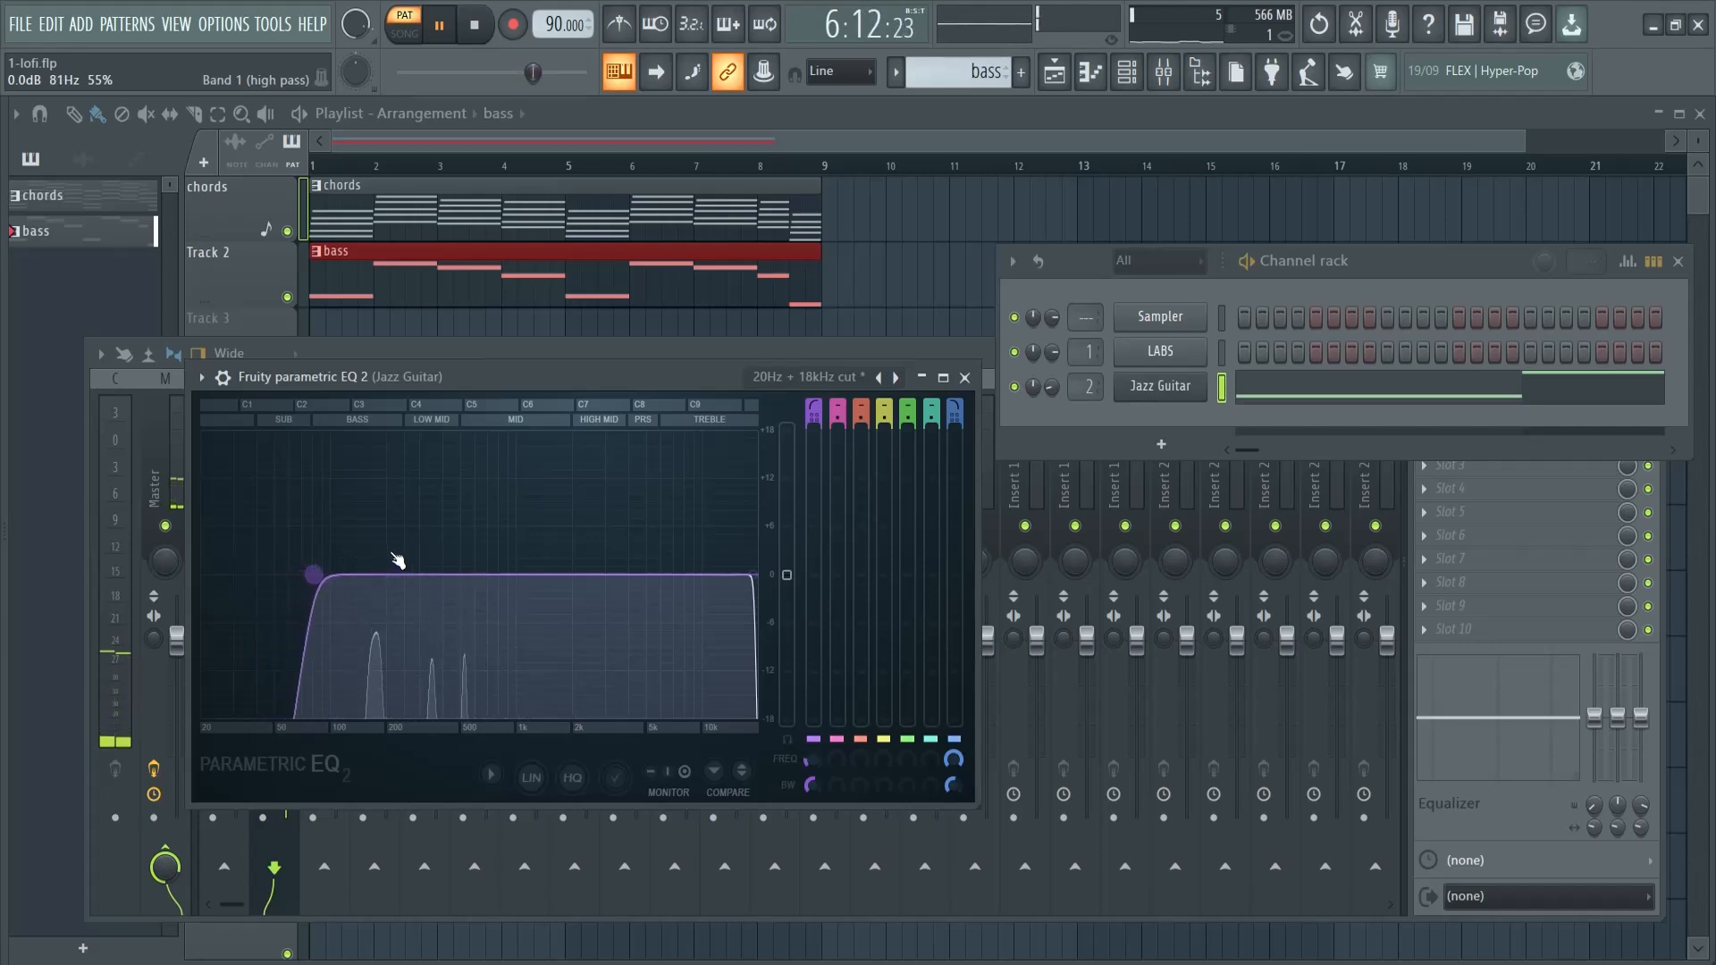
left_click_drag(755, 575, 546, 577)
left_click(964, 377)
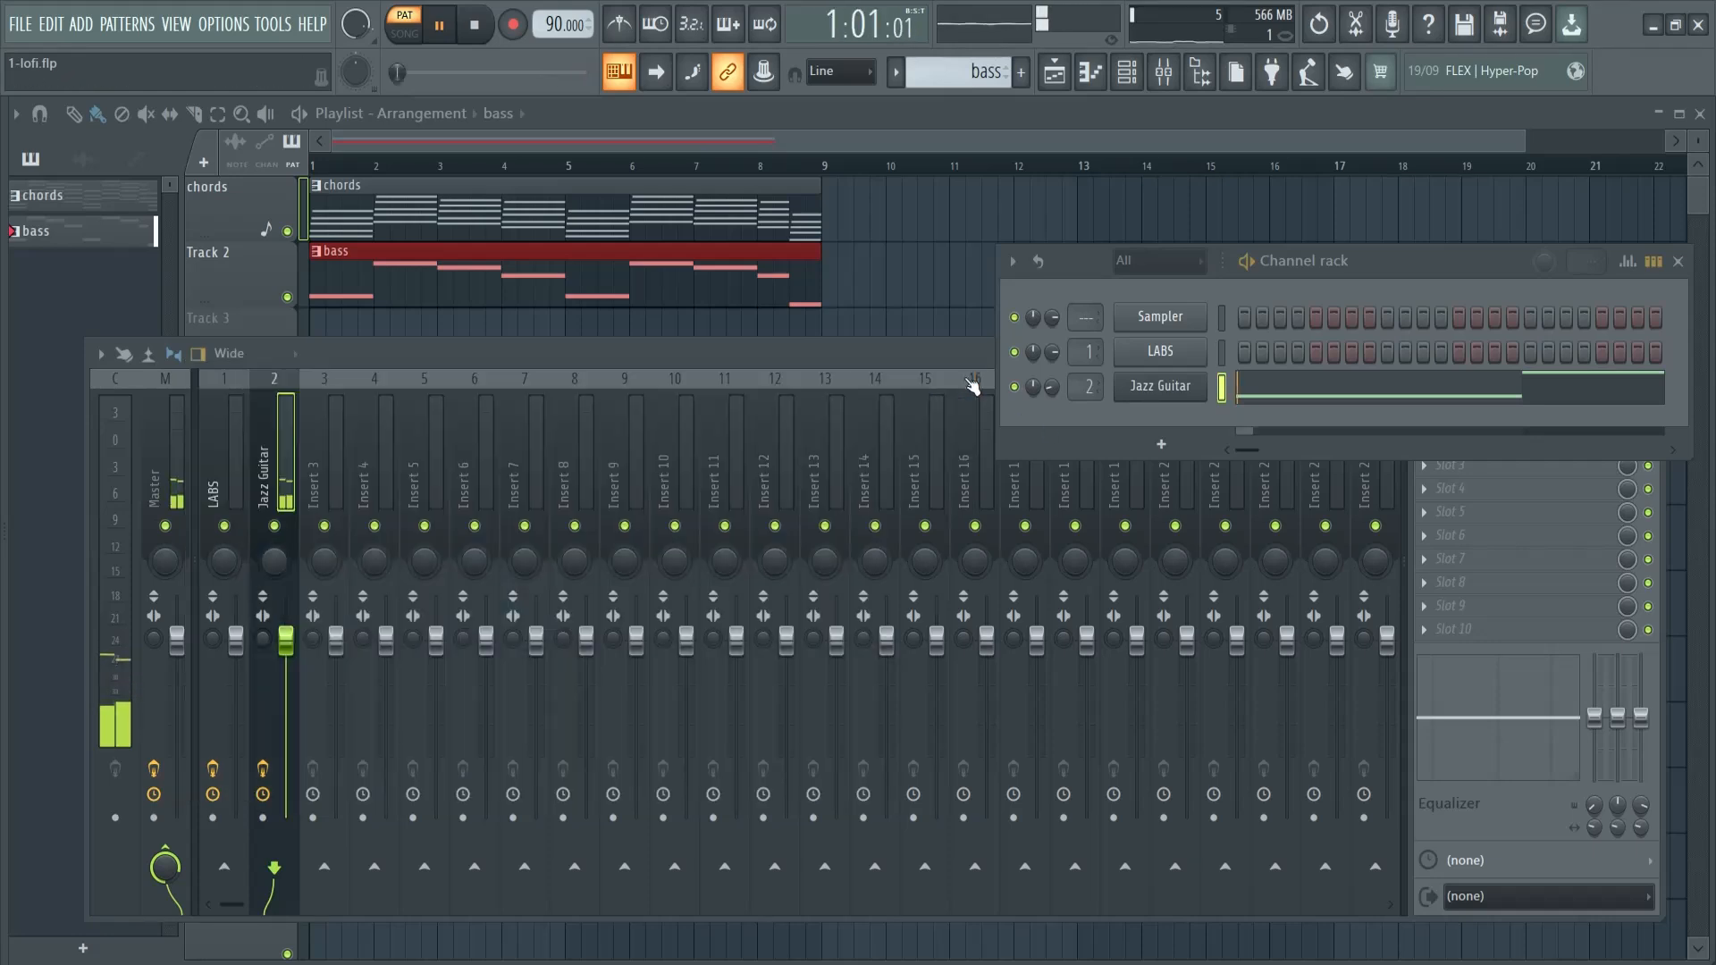
Step: Stop playback and close the channel rack and the mixer
key("space")
left_click(1679, 262)
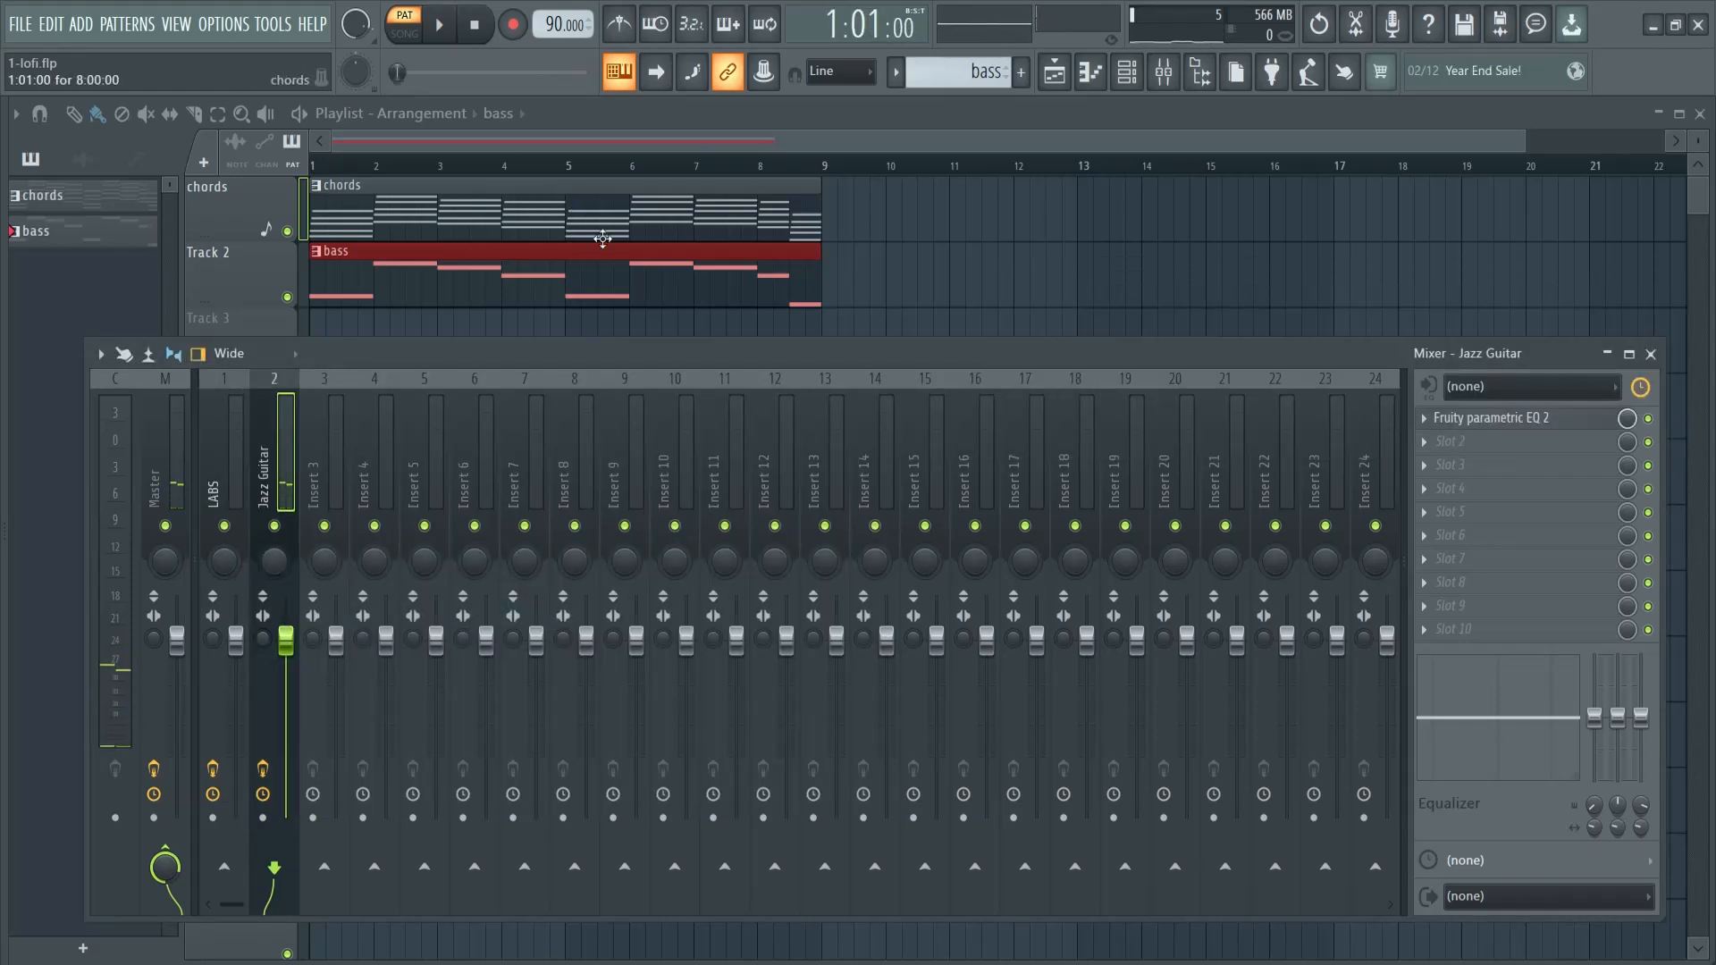
left_click(1651, 354)
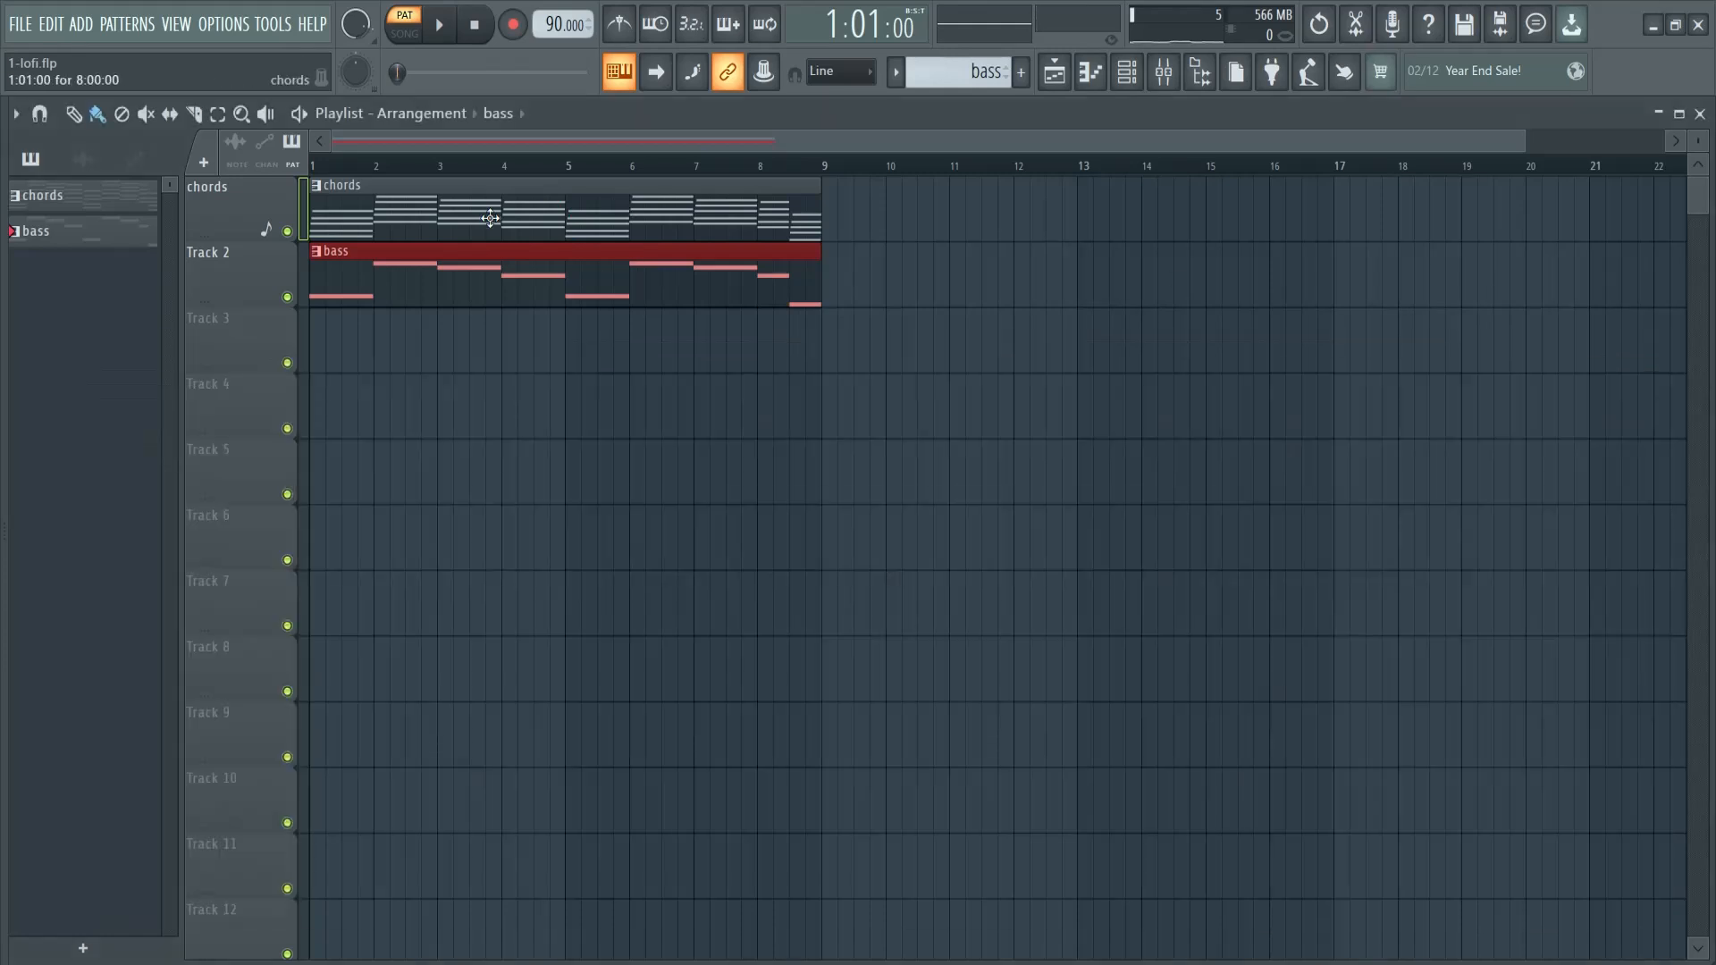
Step: Create a new pattern named melody and place it at bar 1 of playlist Track 3
left_click(404, 186)
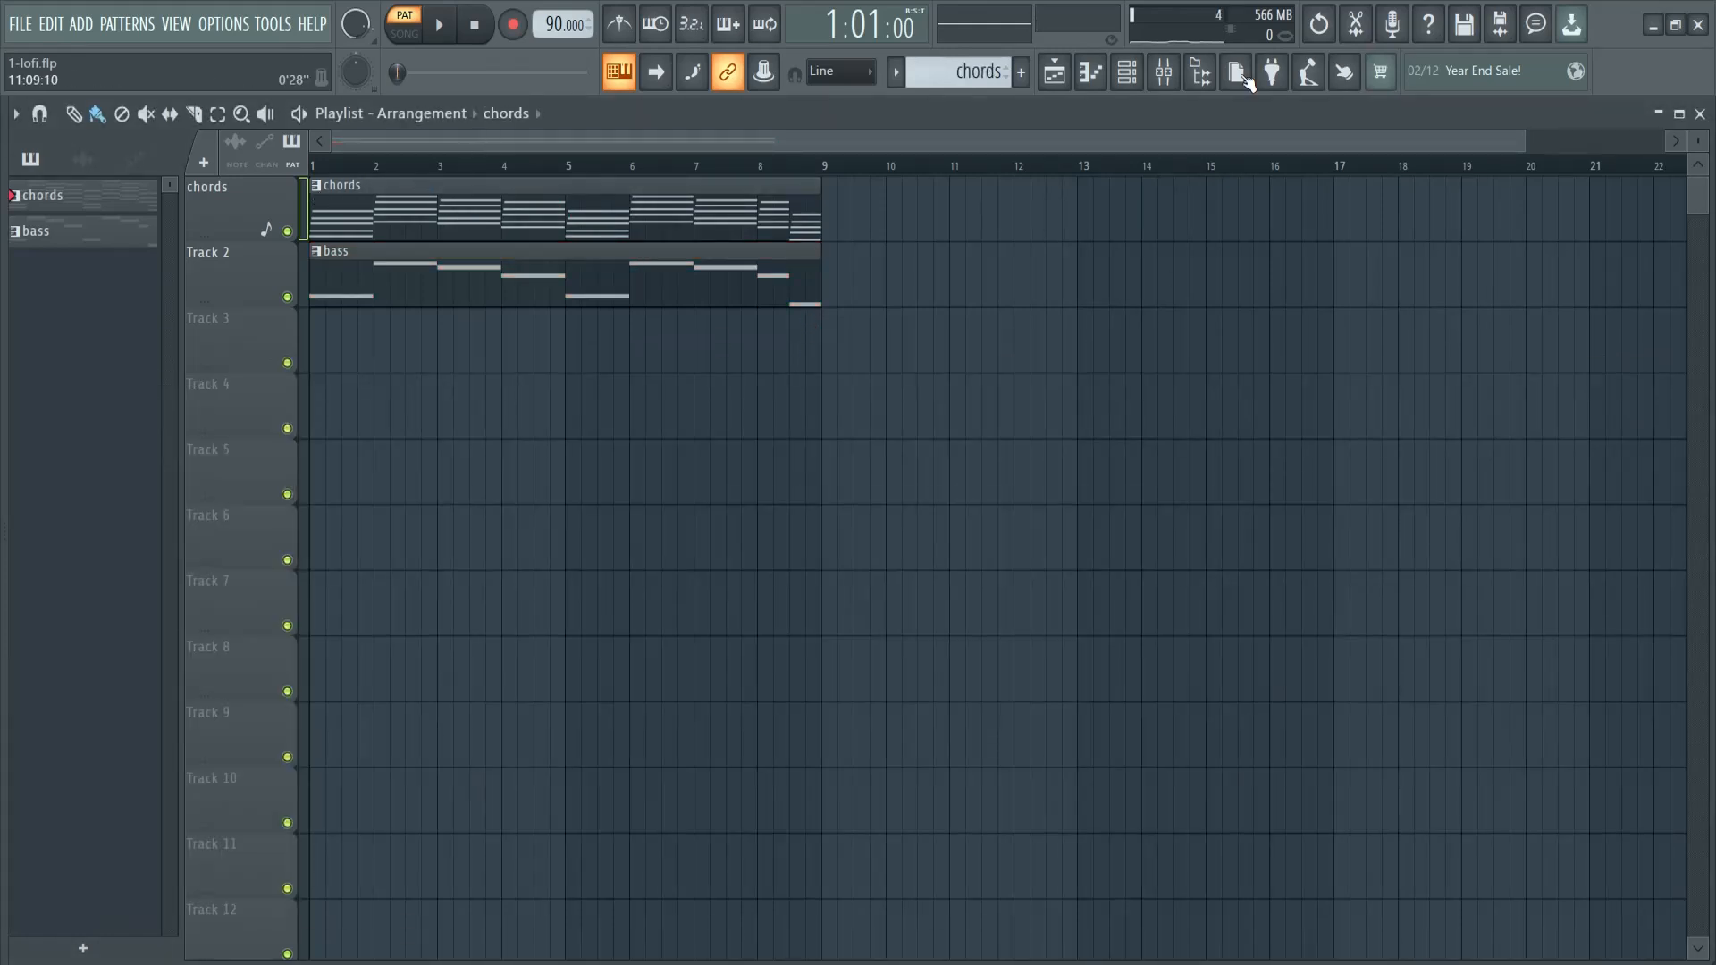
left_click(1021, 72)
type("melody")
key("Return")
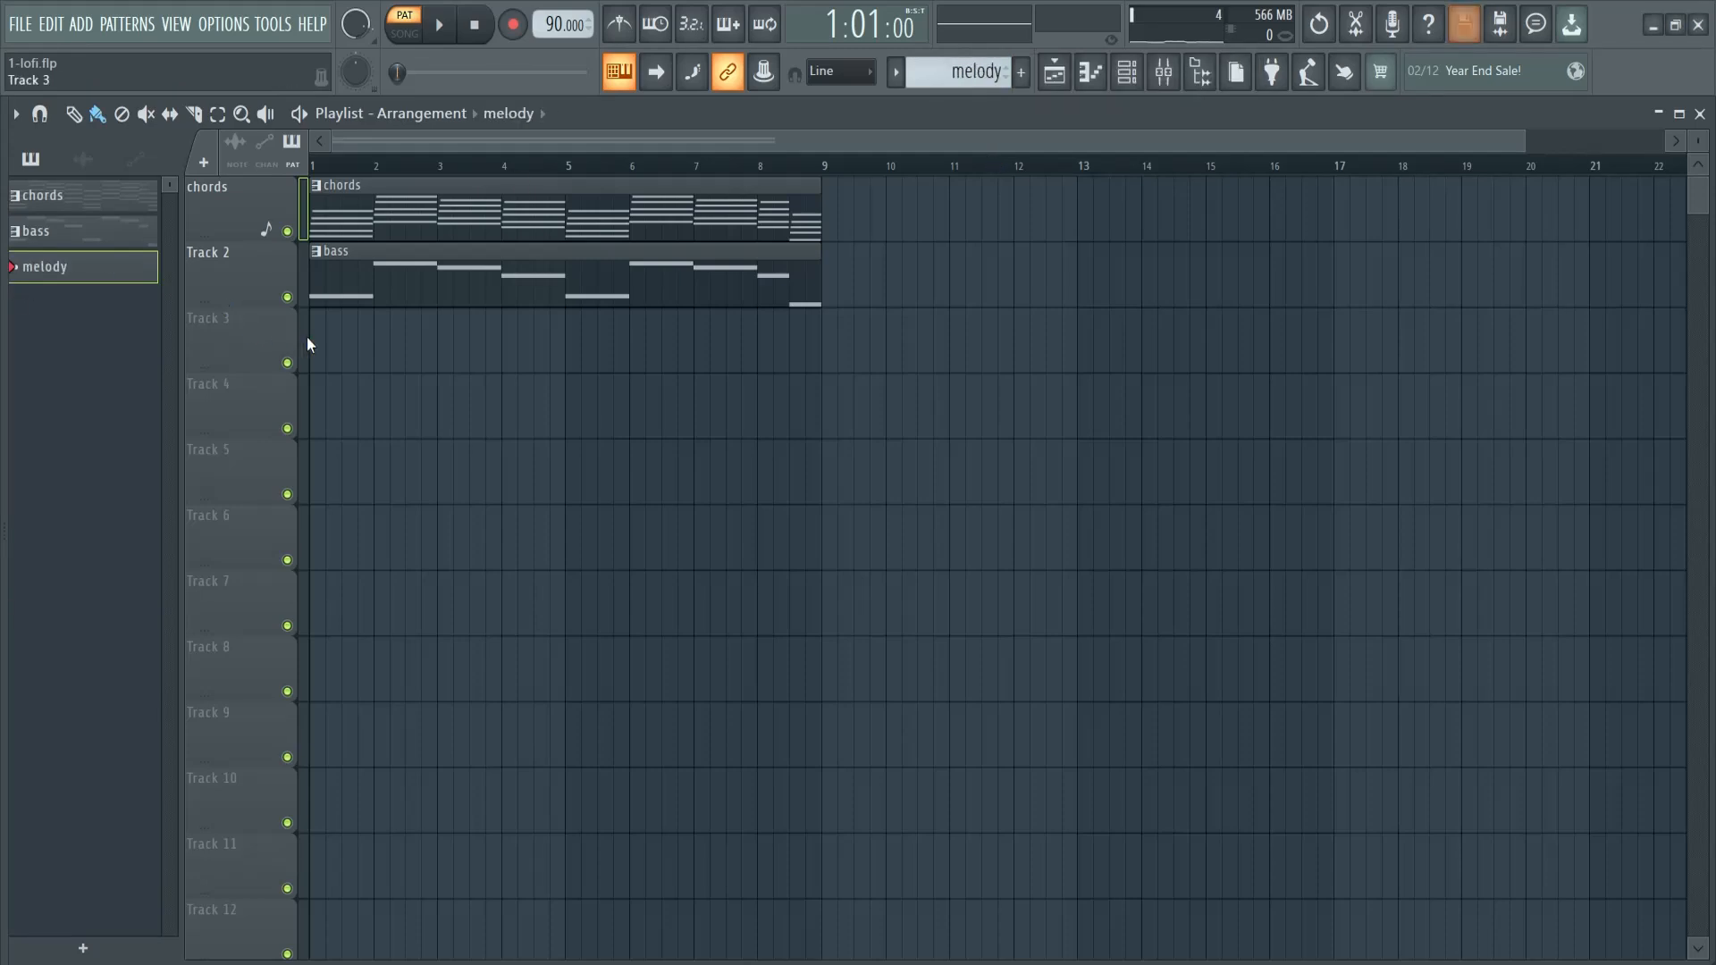
left_click(308, 340)
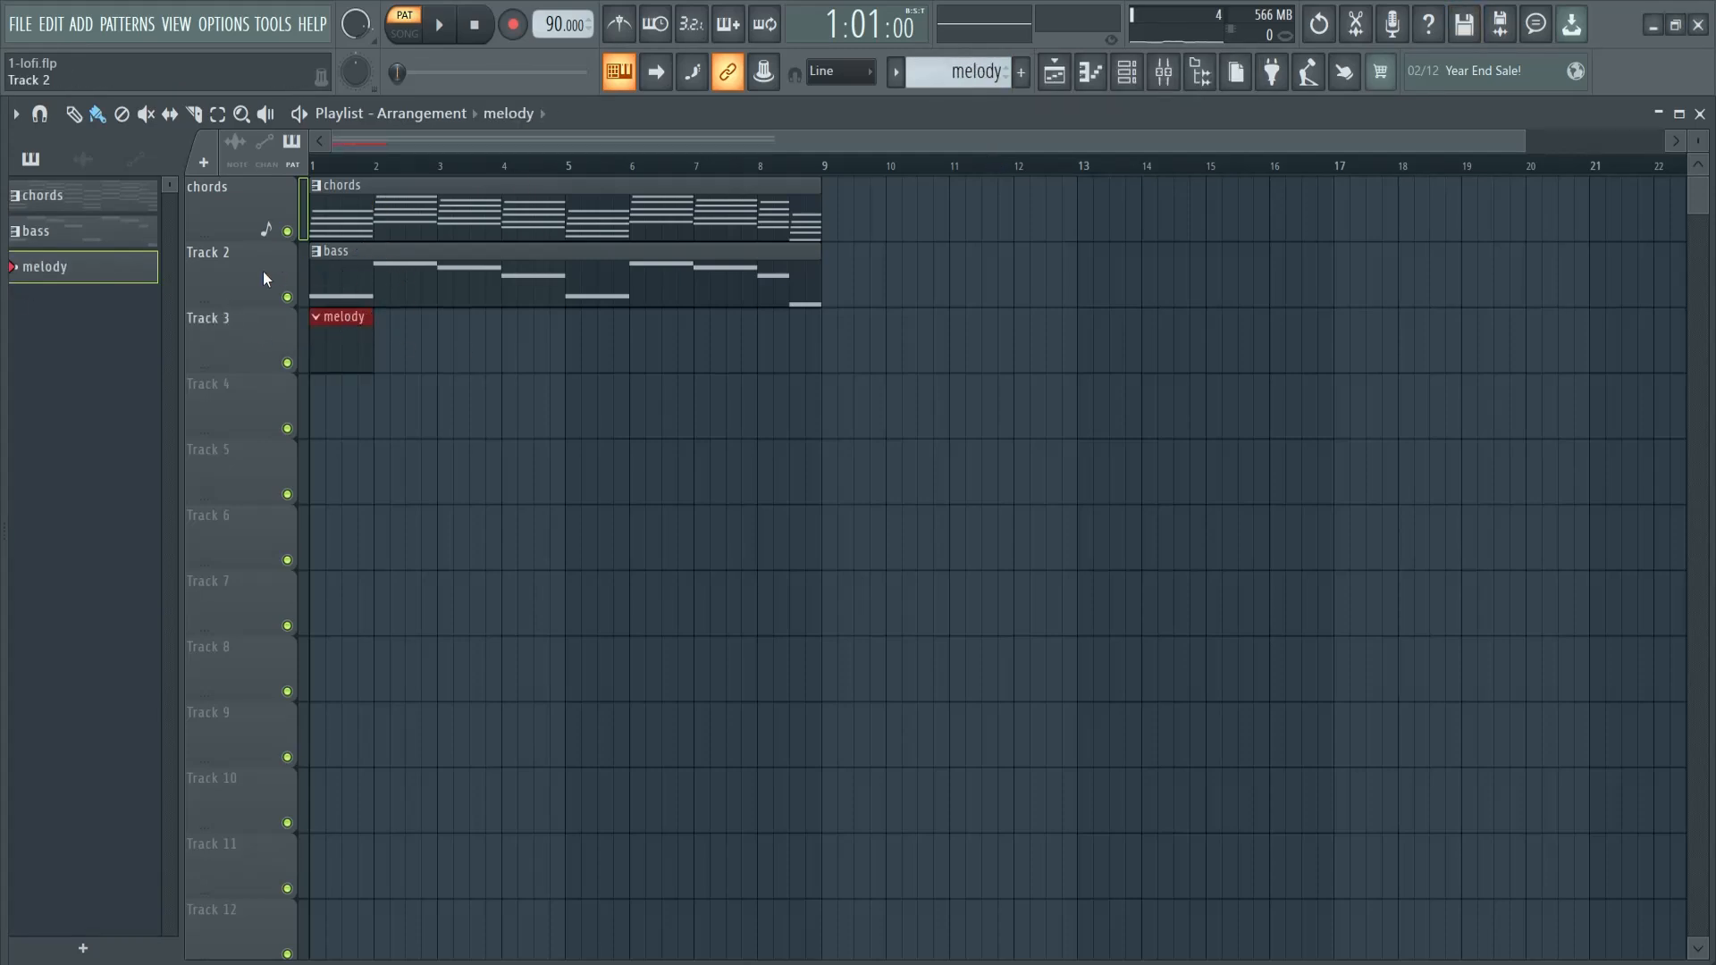
Step: Auto-name playlist Track 2 and Track 3 after their clips
right_click(227, 266)
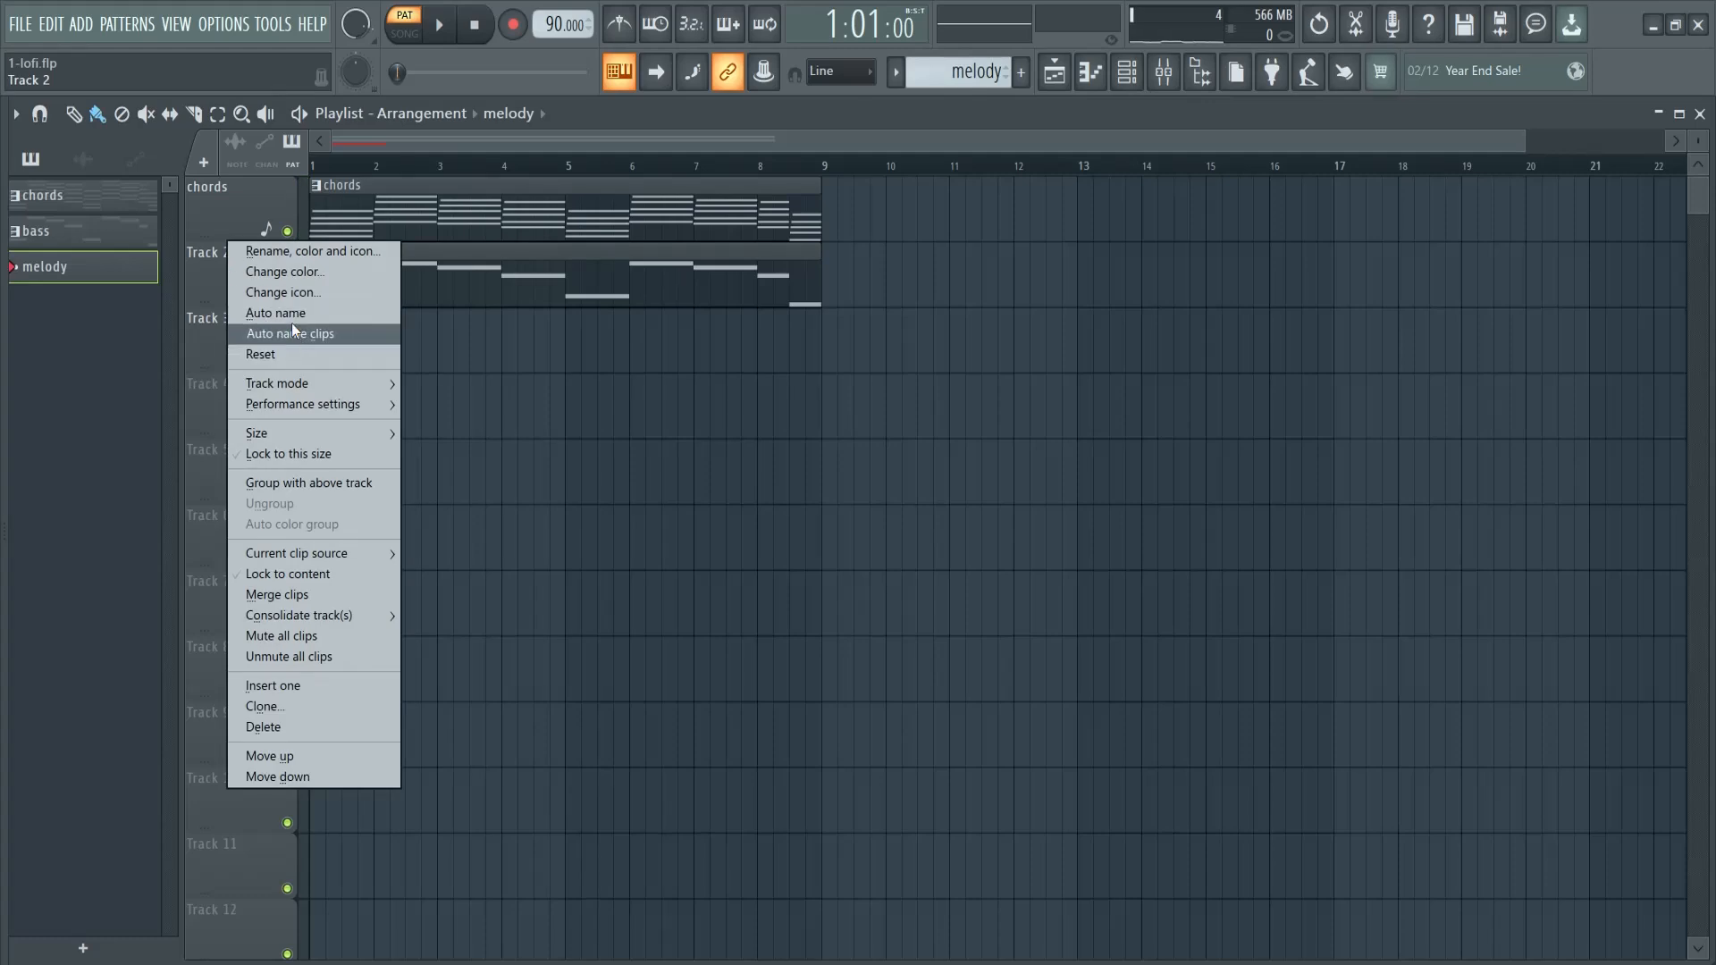
left_click(291, 313)
right_click(237, 306)
left_click(295, 376)
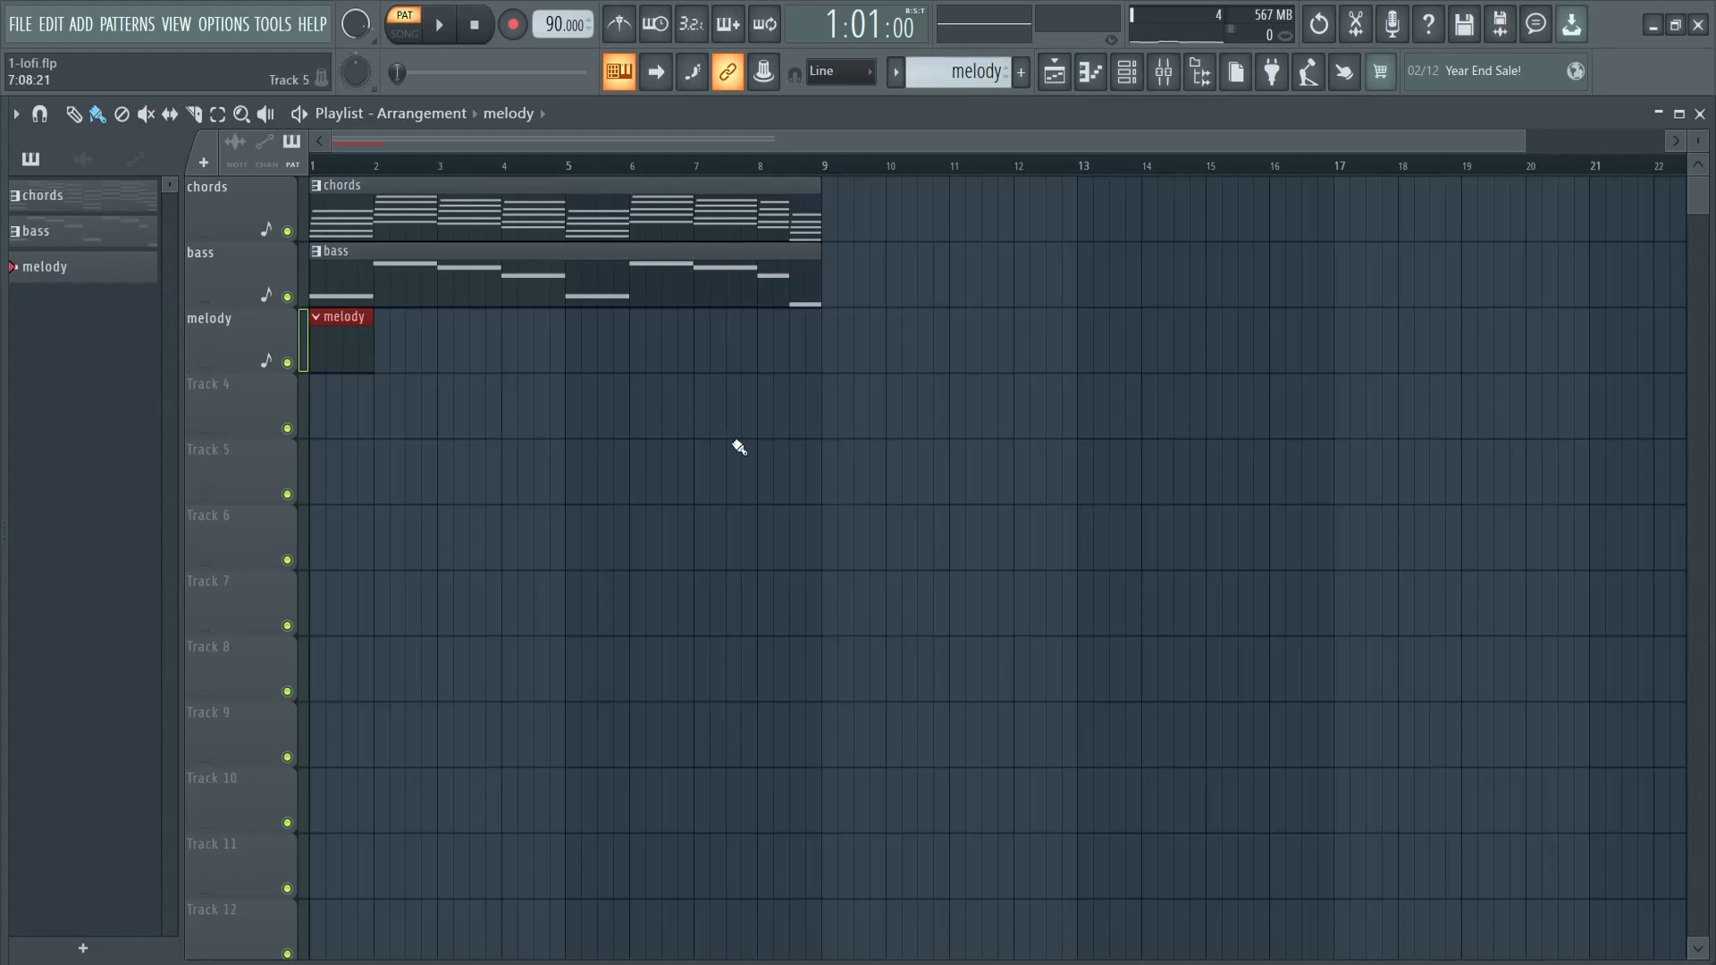
Step: Clone the LABS channel in the melody pattern, close the clone's plugin window and route it to mixer track 3
key("F6")
left_click_drag(1362, 261, 886, 457)
left_click(140, 209)
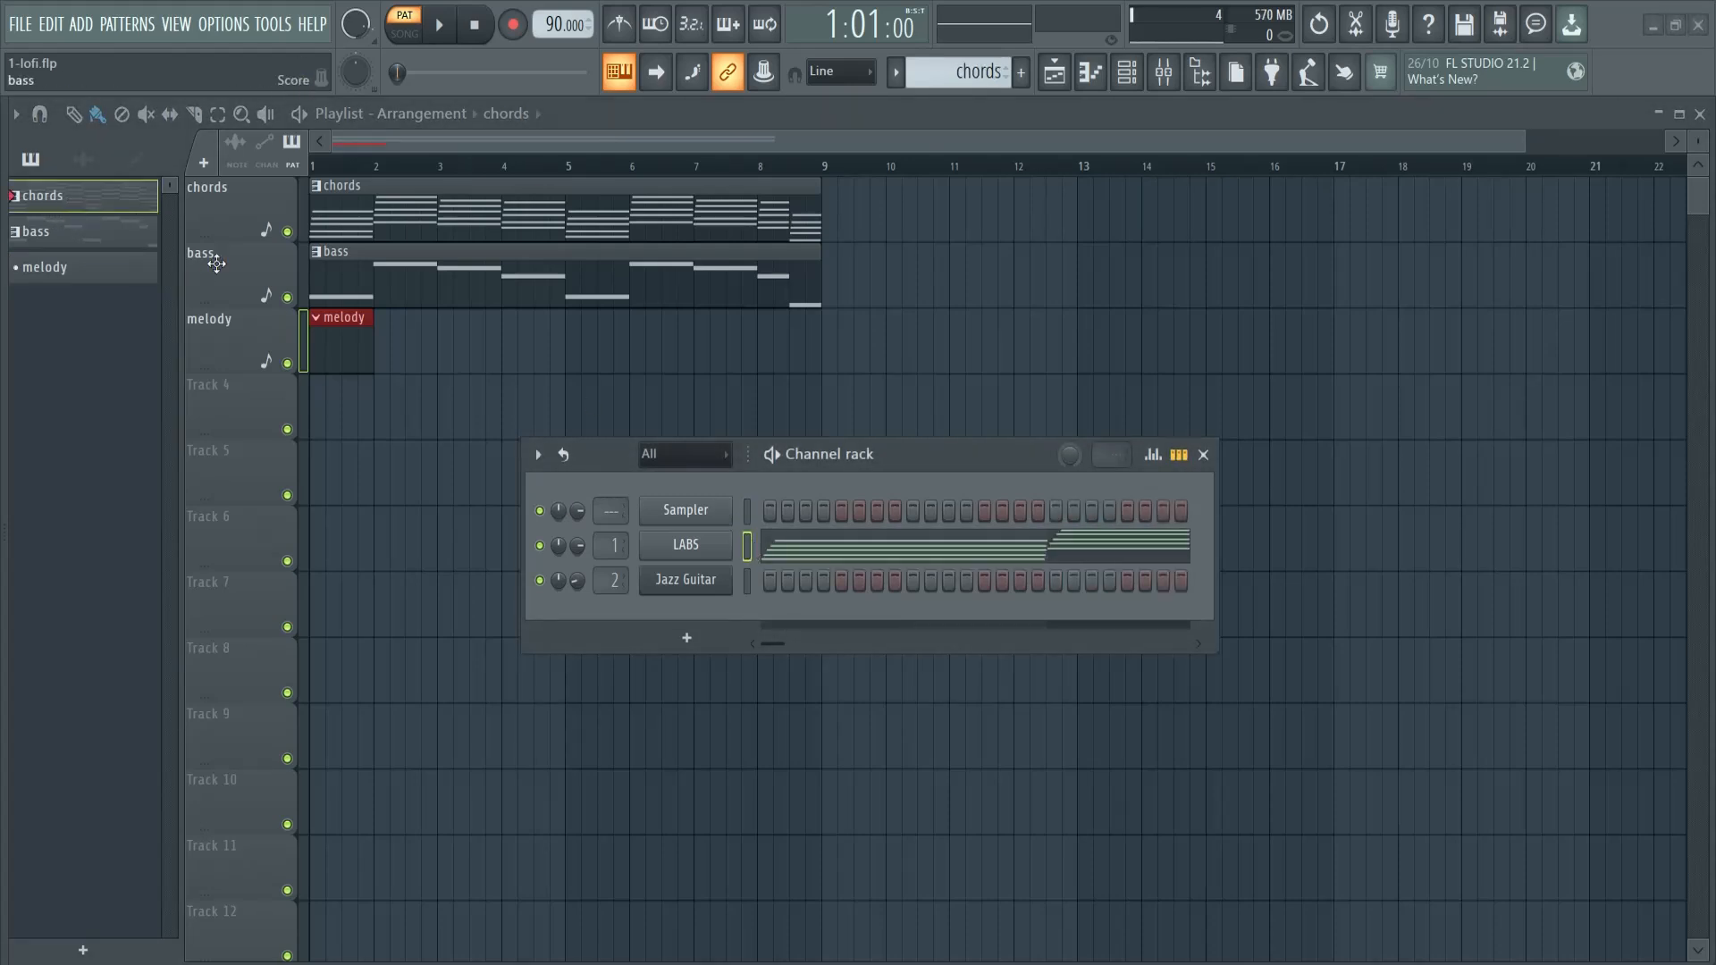
left_click(73, 270)
right_click(731, 541)
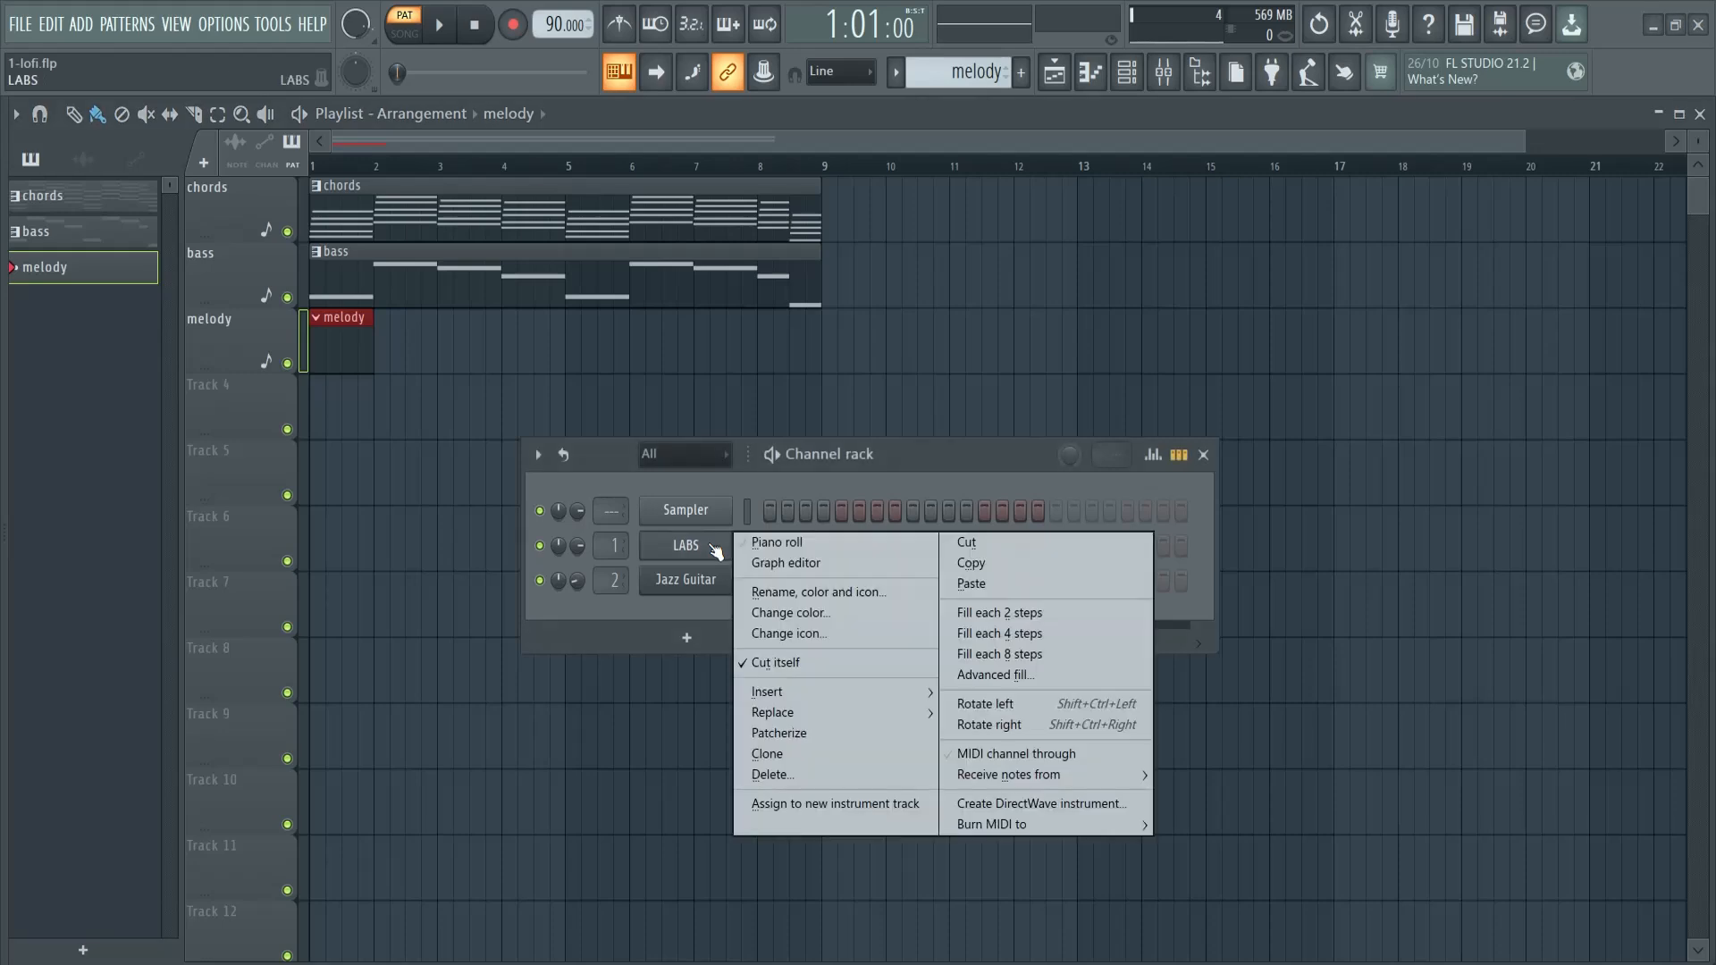
left_click(792, 751)
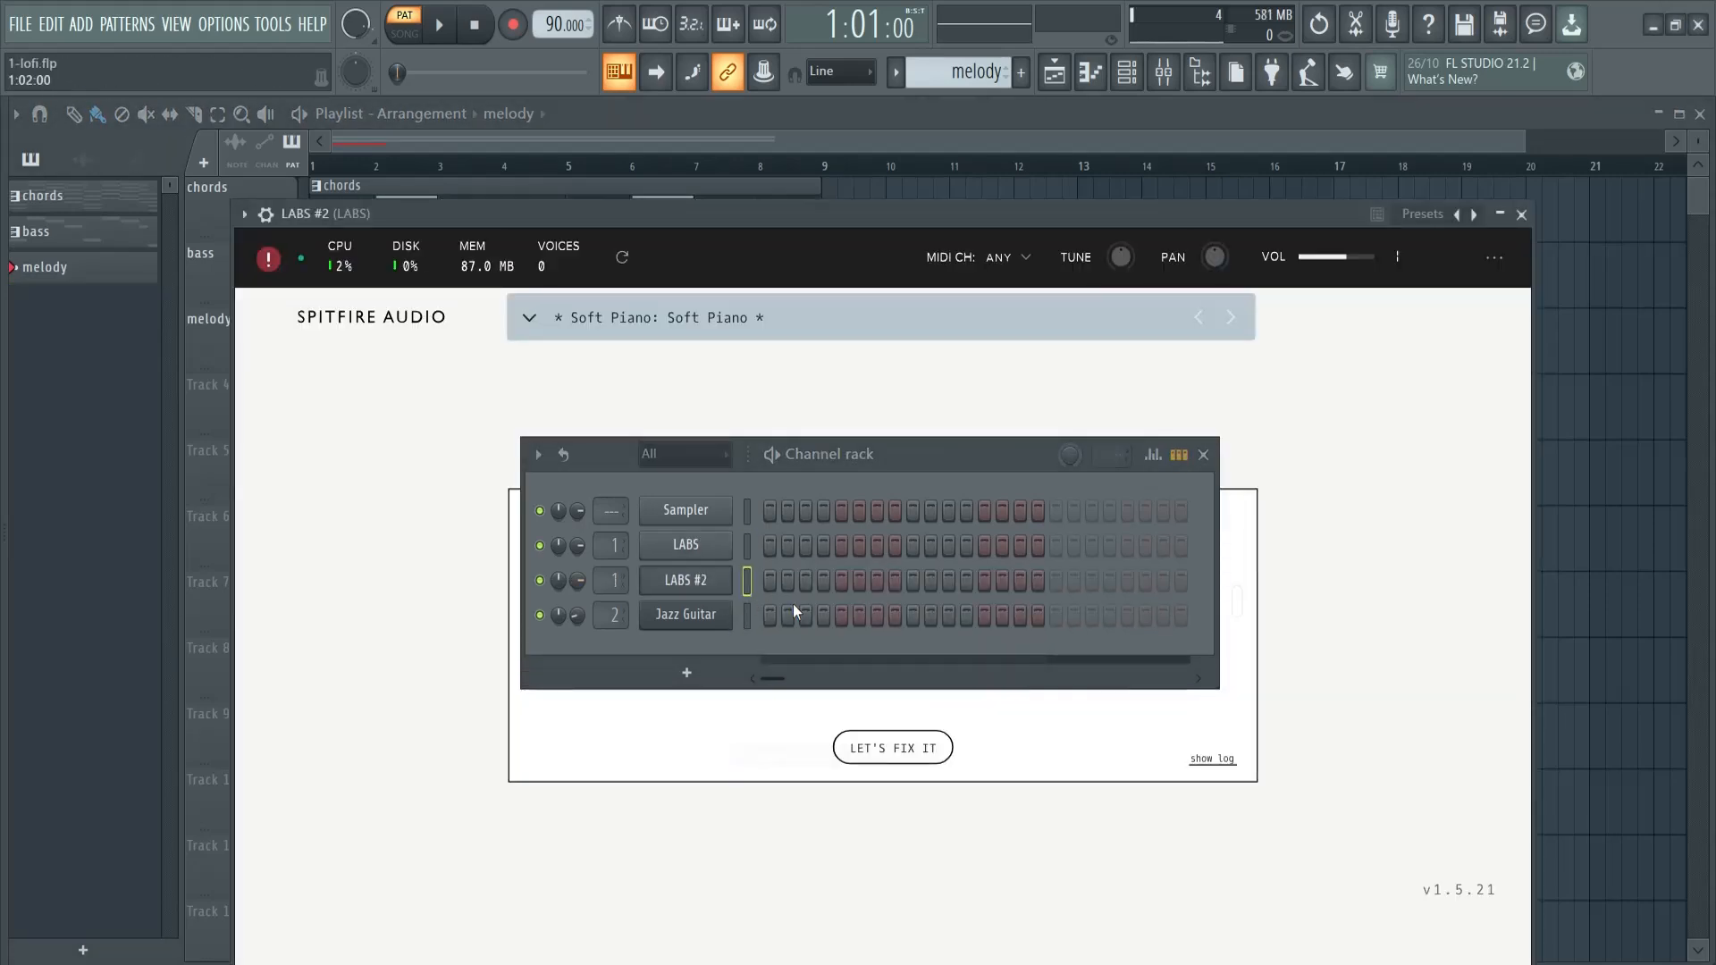
left_click(1522, 215)
scroll(612, 581, "up", 1)
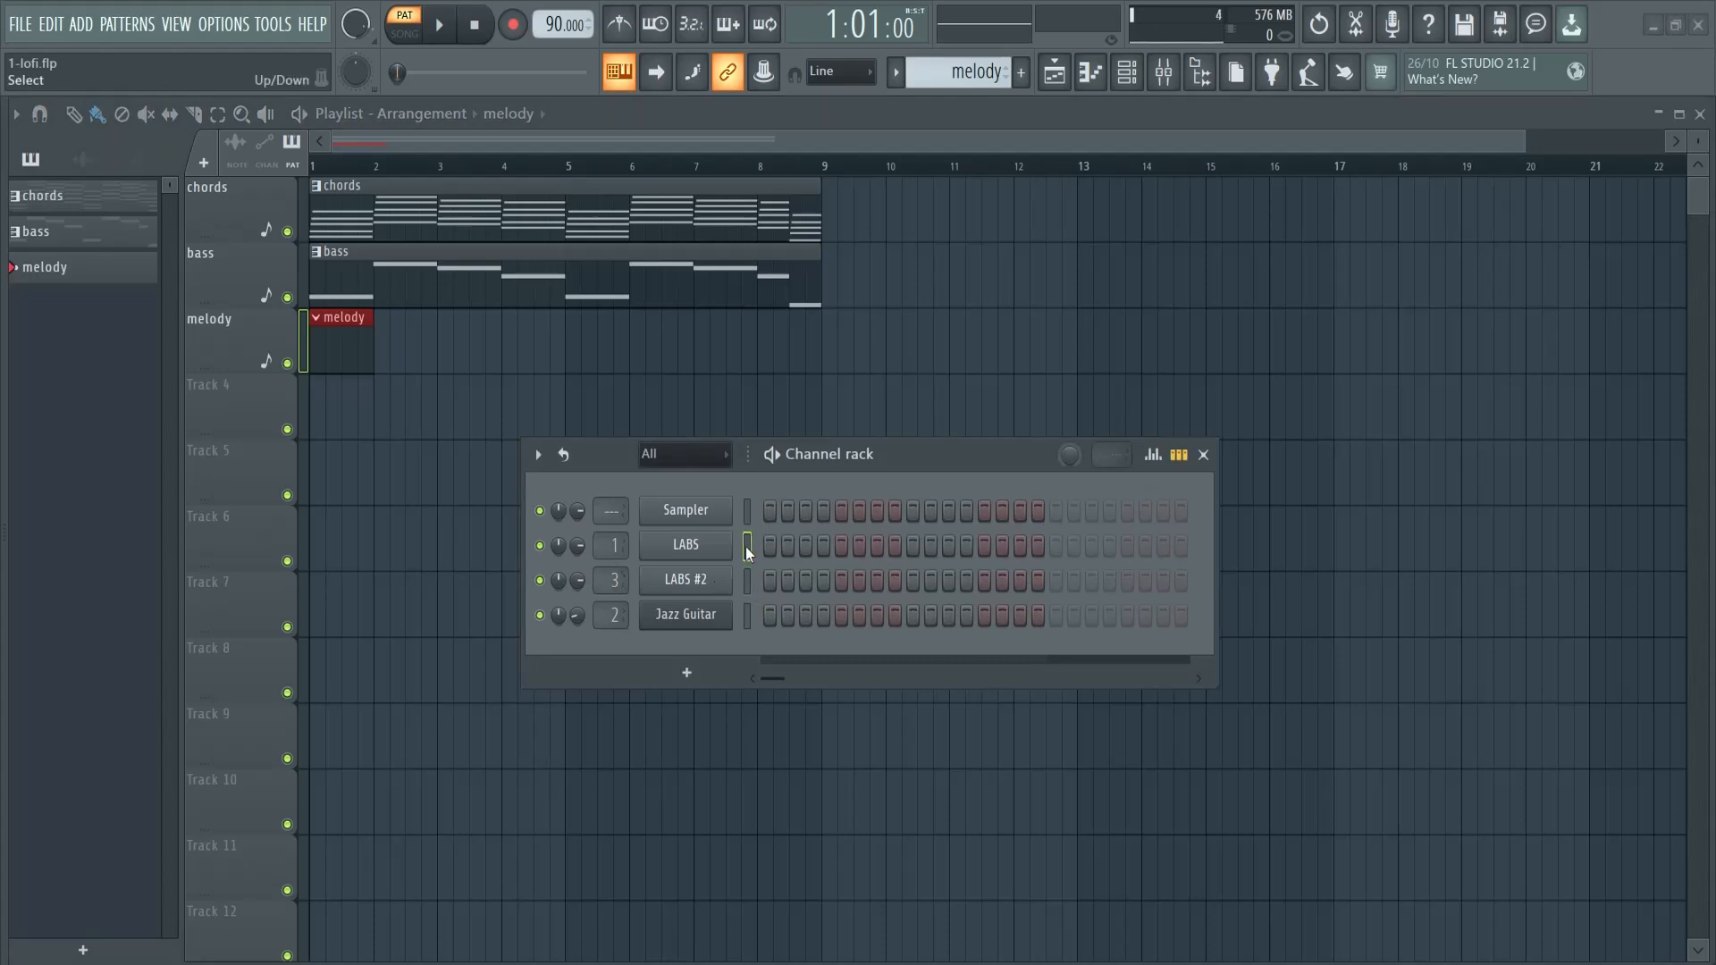
Step: Paste the chords into the melody pattern's LABS channel, open the cloned channel's piano roll and start playback without the channel rack
key("ctrl+v")
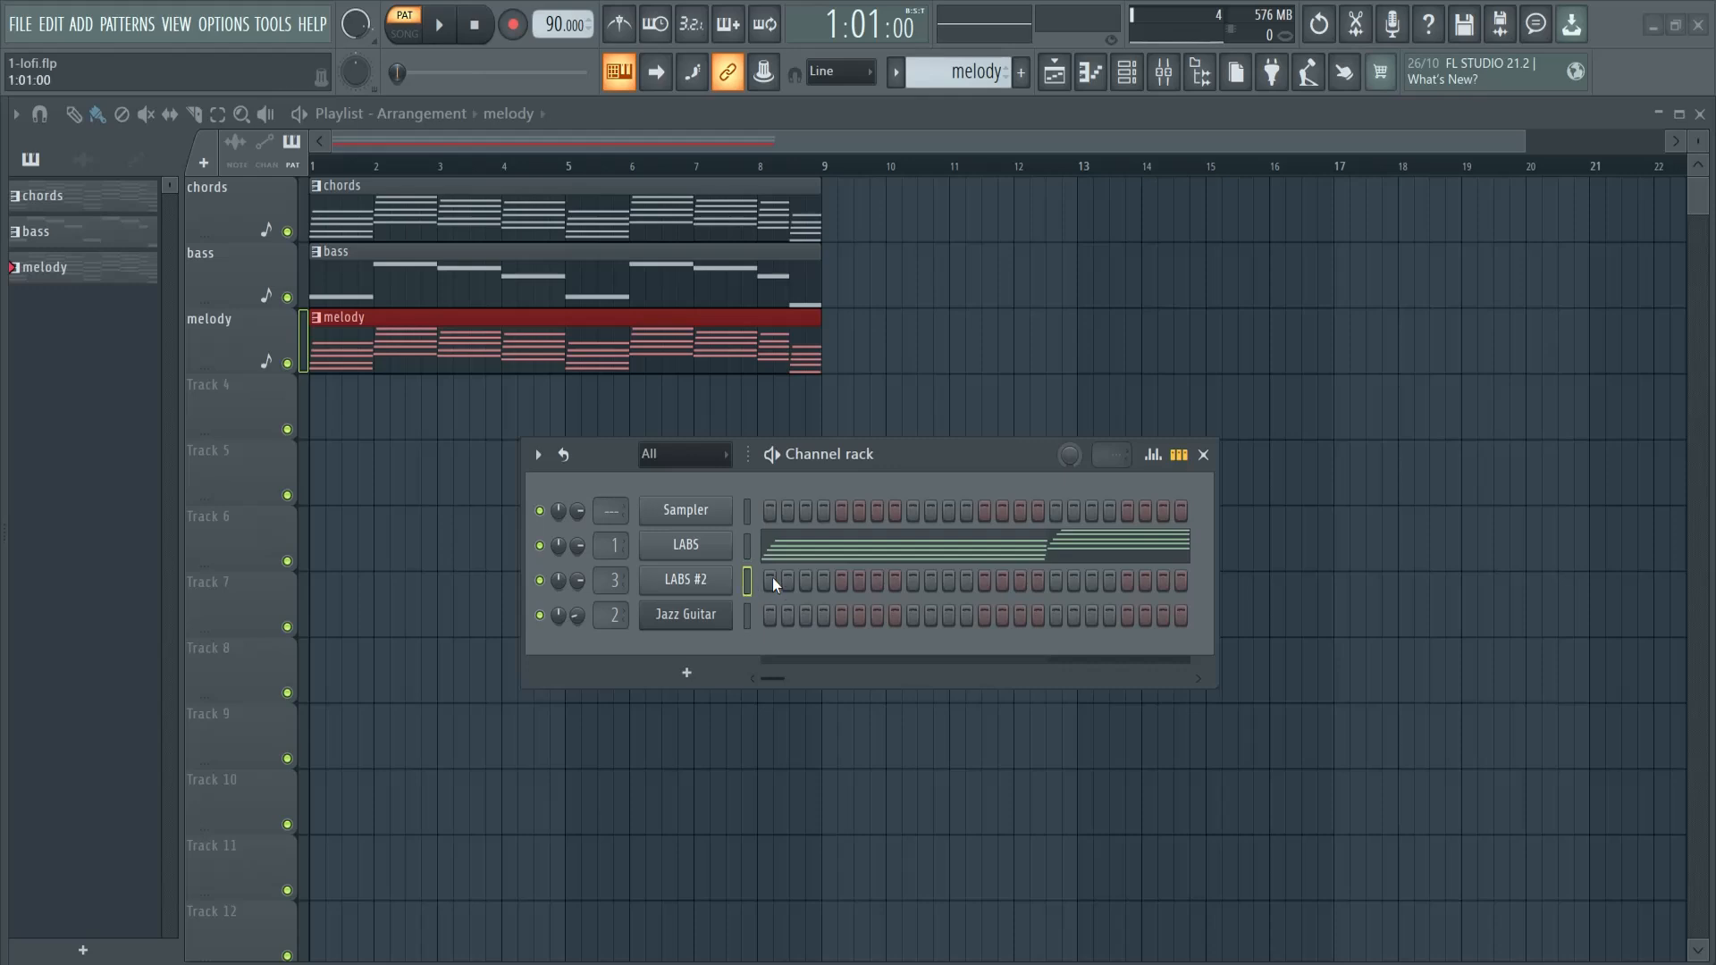
right_click(677, 579)
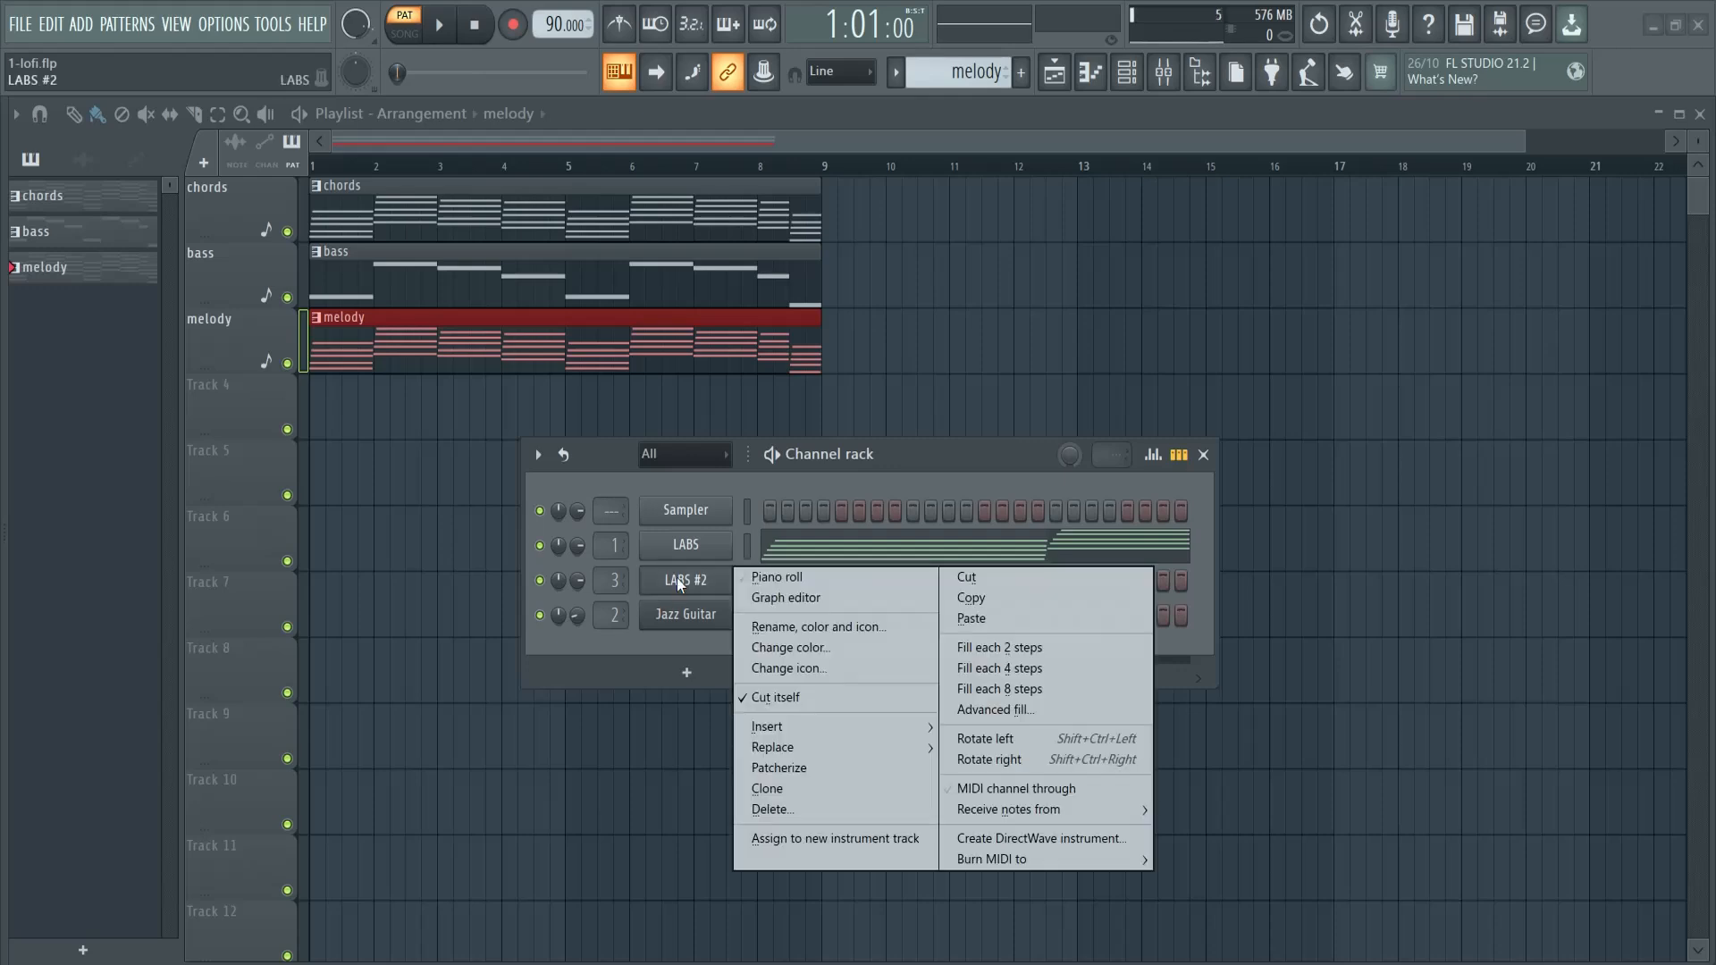
left_click(766, 574)
key("space")
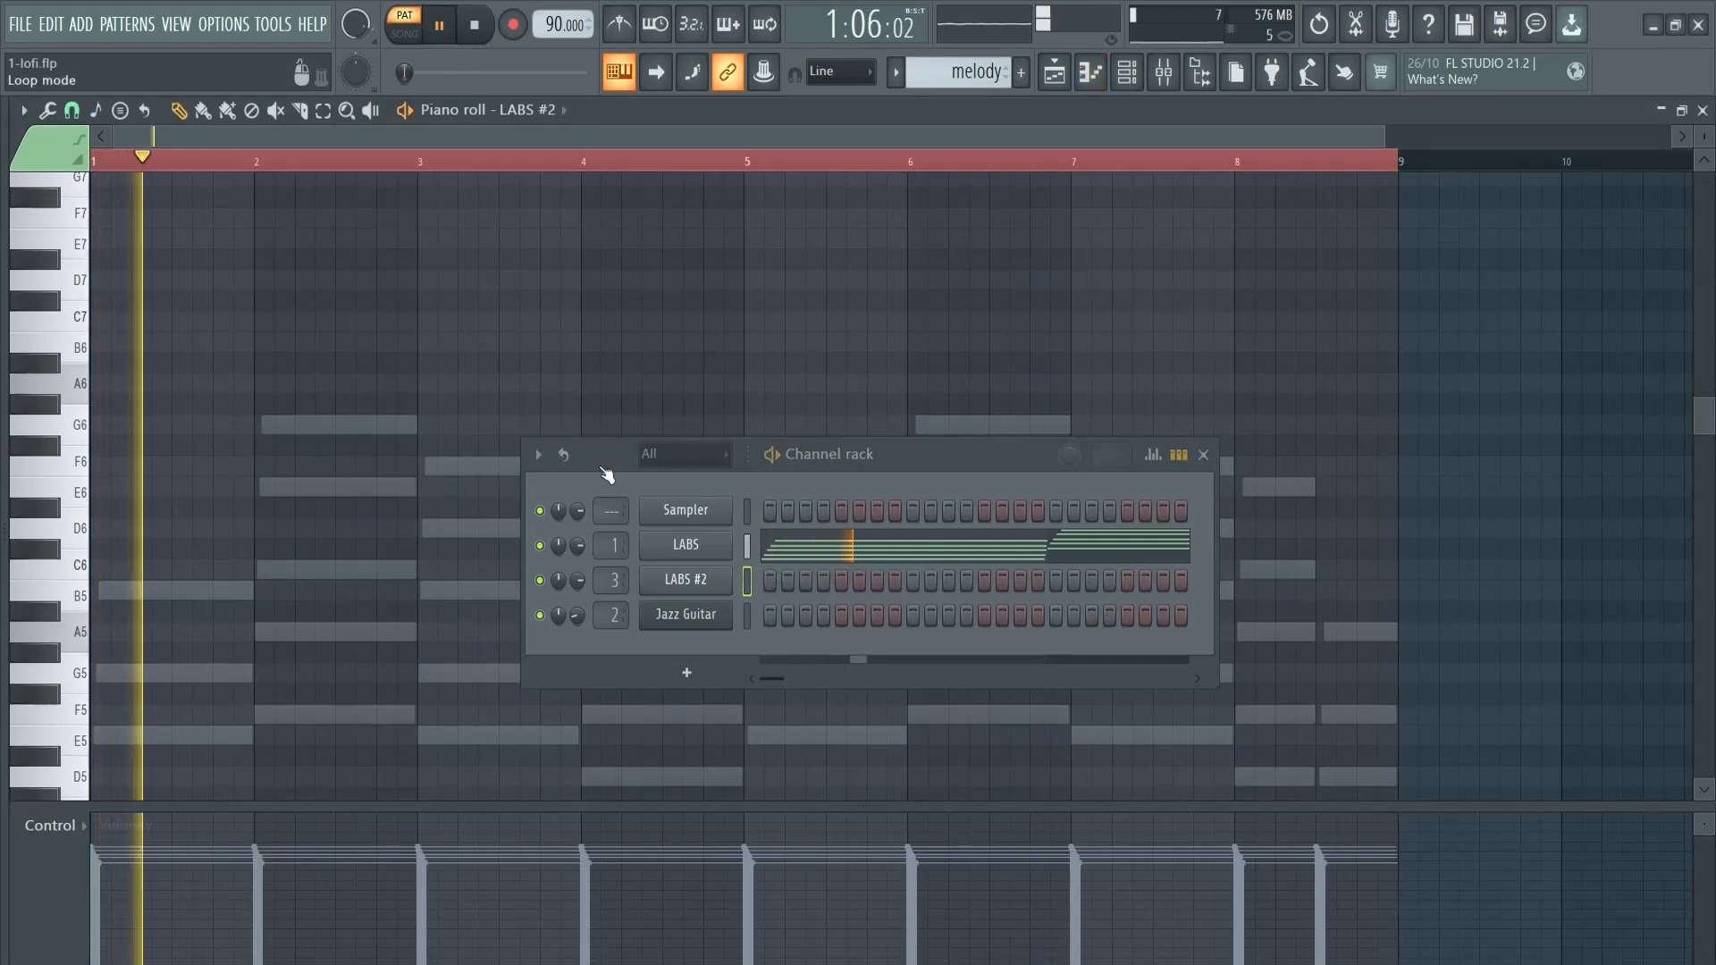
left_click(1203, 454)
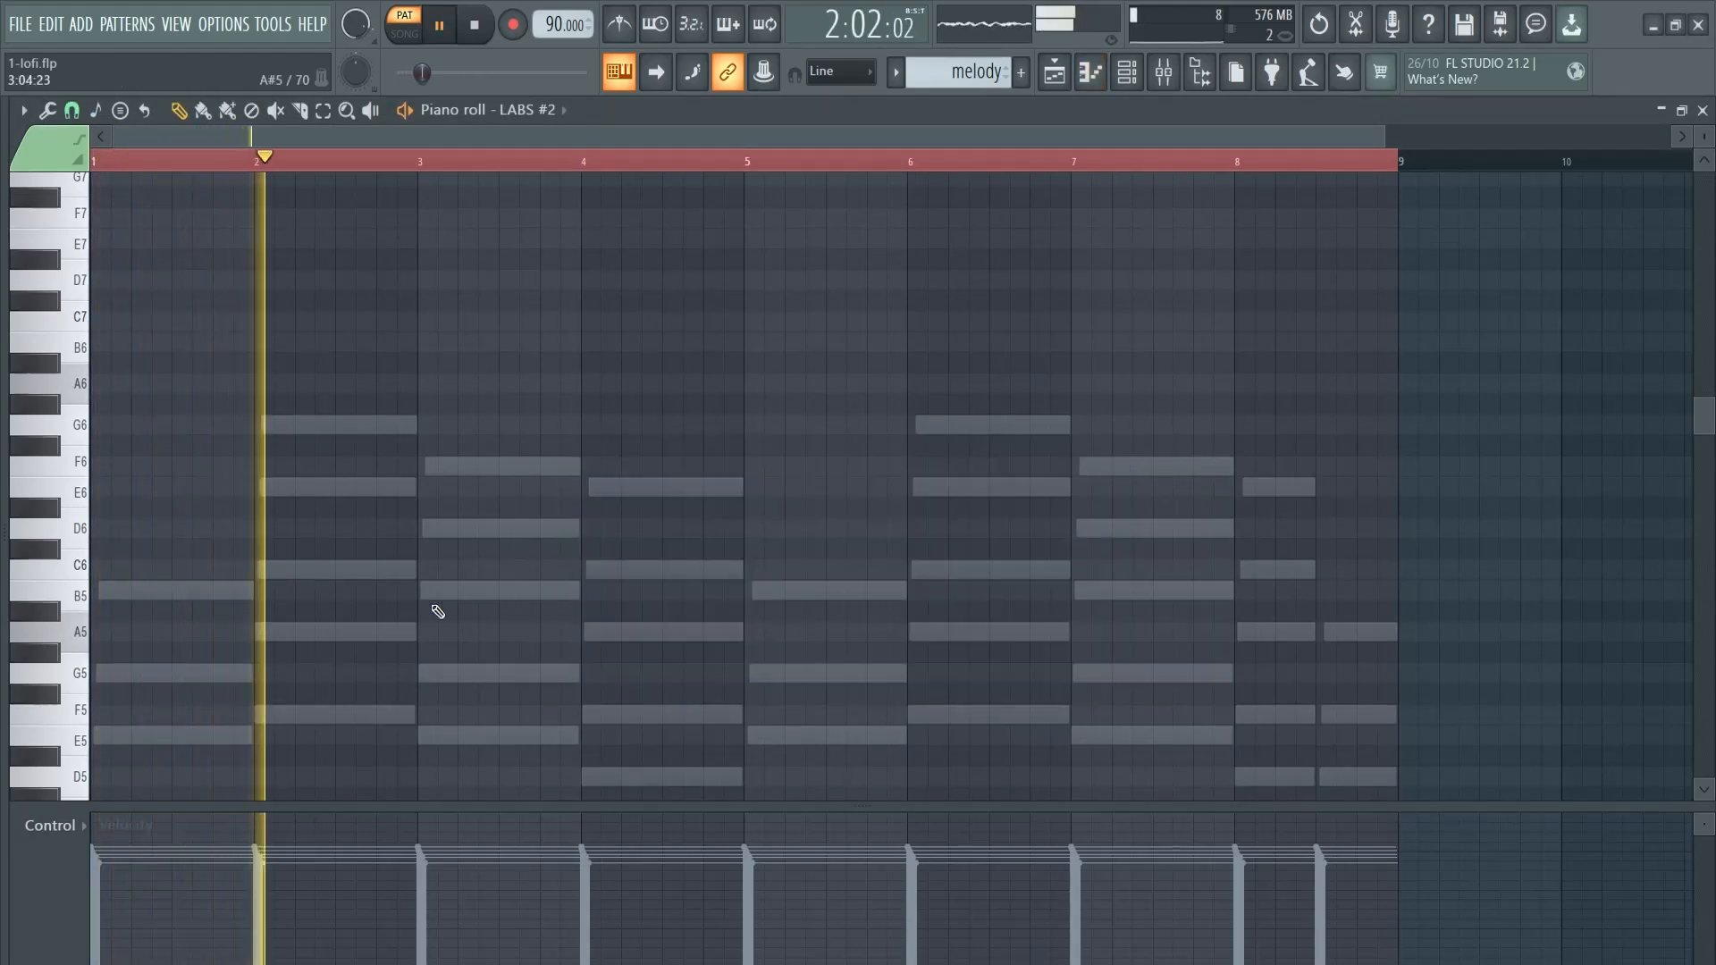
Step: Draw an E6 note about three steps long at the start of bar 1 and clear the timeline selection during playback
scroll(411, 537, "down", 3)
scroll(358, 496, "up", 3)
scroll(326, 492, "down", 1)
scroll(323, 489, "down", 1)
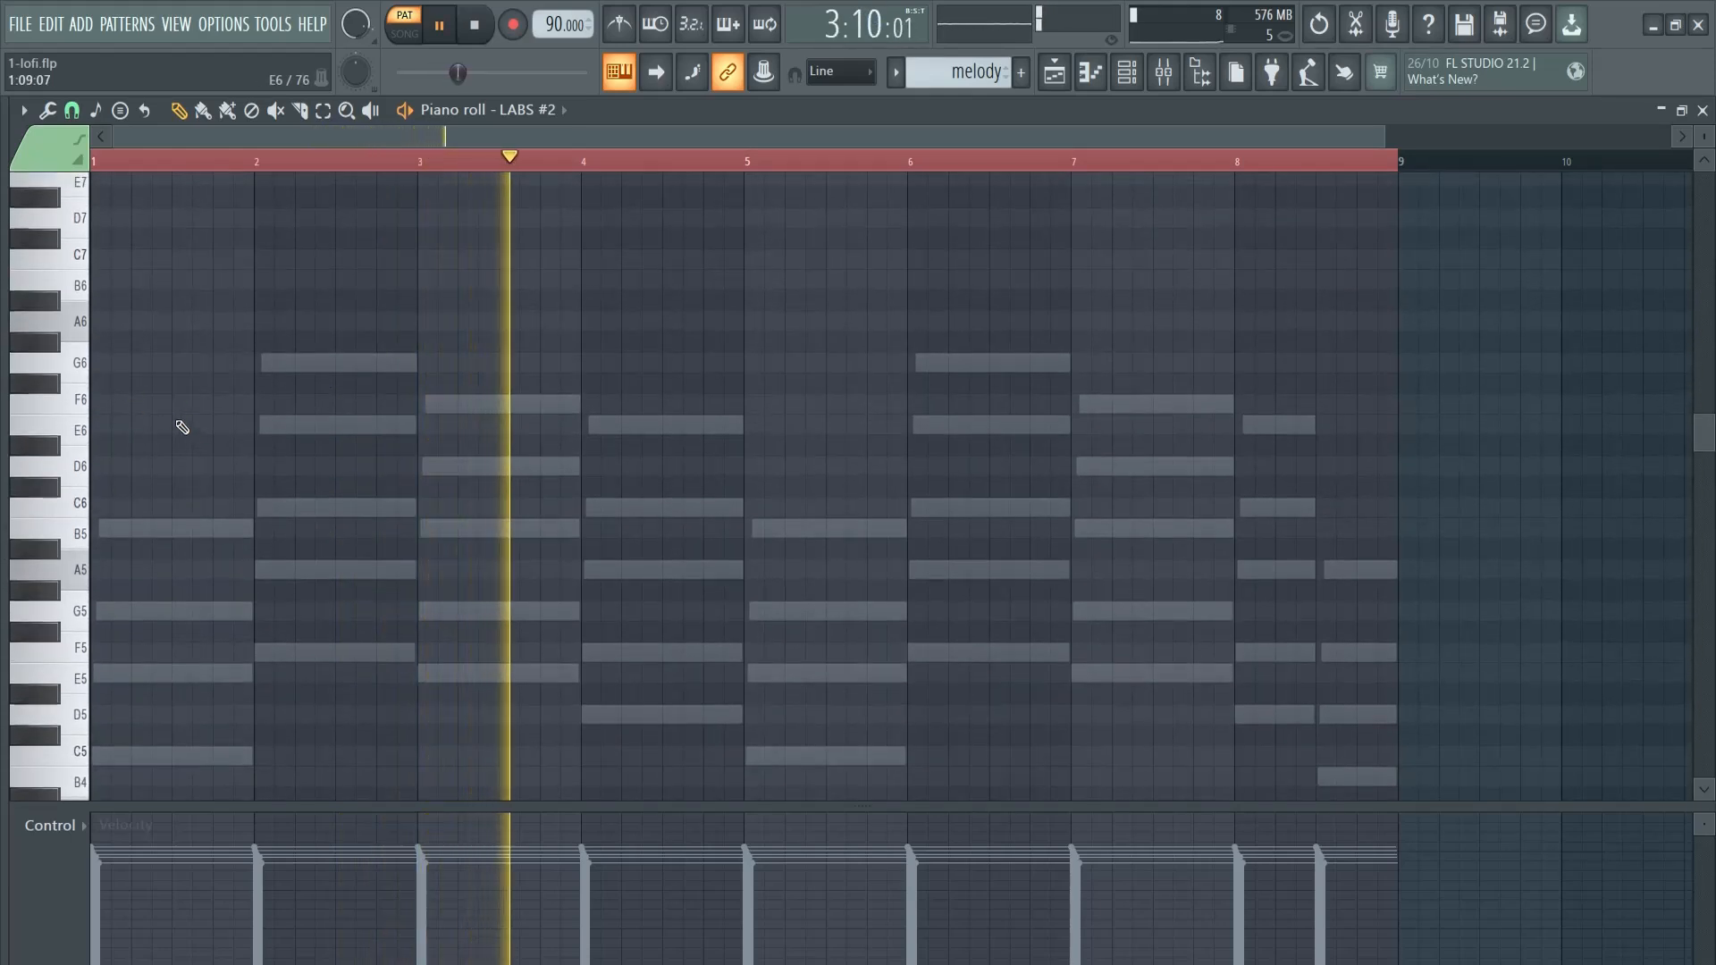
mouse_move(150, 425)
left_mouse_down()
mouse_move(70, 427)
mouse_move(138, 424)
mouse_move(116, 425)
left_mouse_up()
left_click(160, 163)
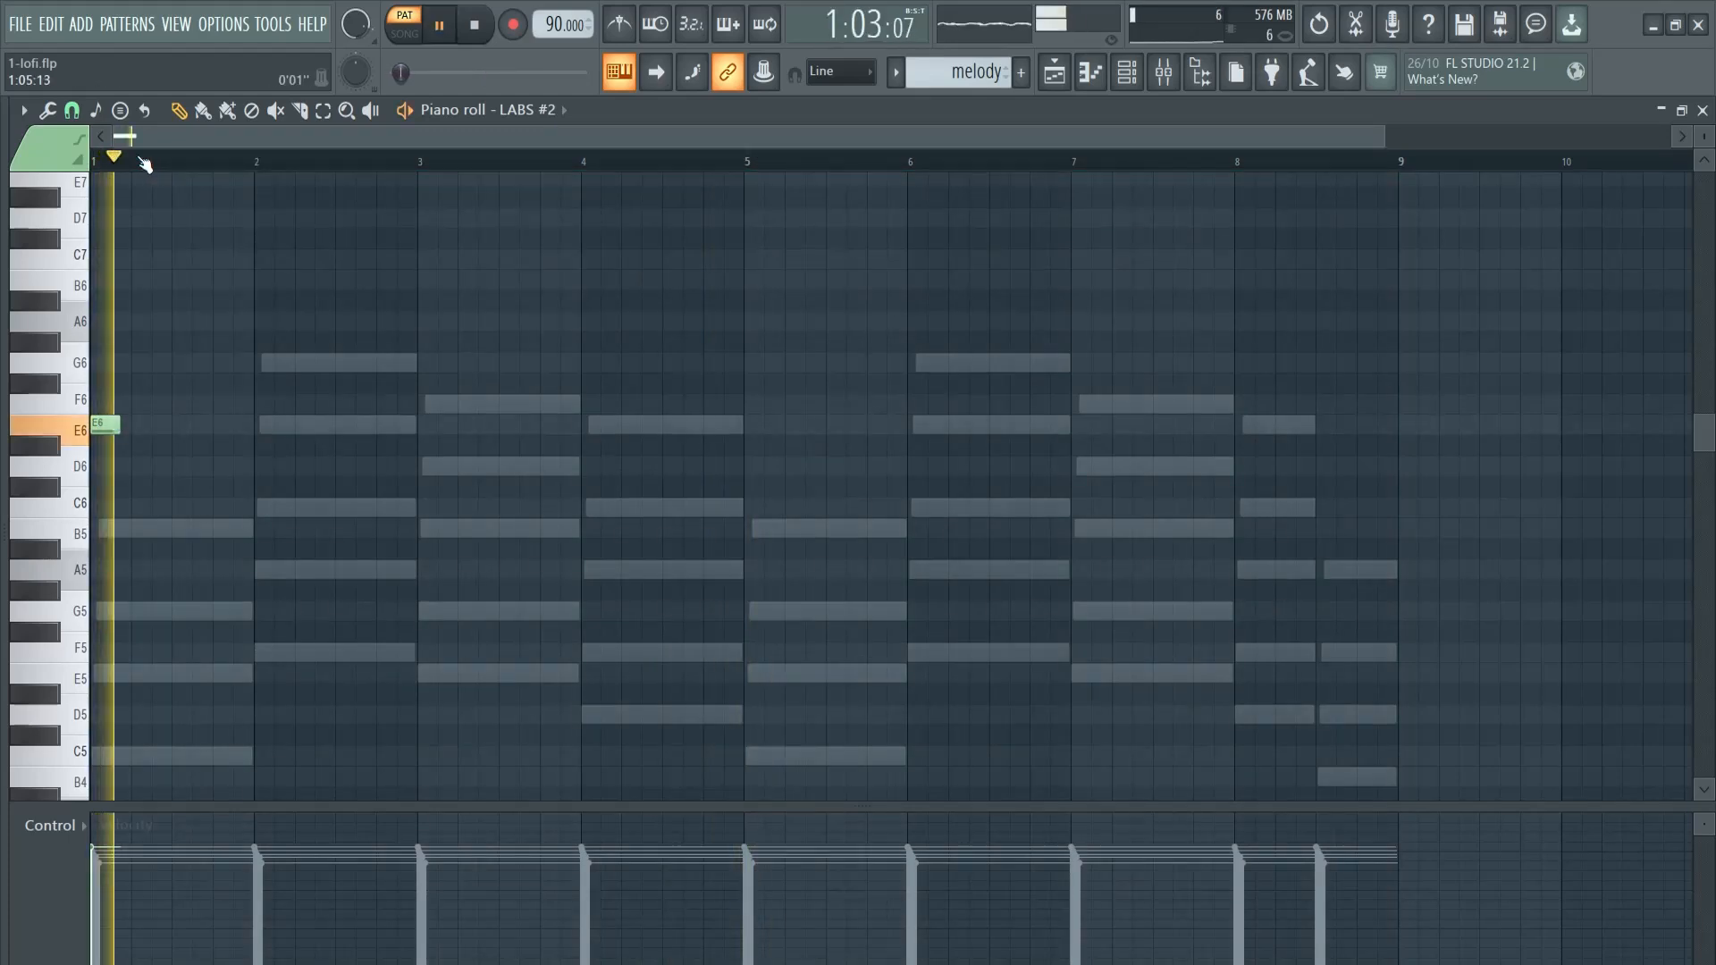
Step: Move the E6 note to beat 2 of bar 1, make it four steps long and add a matching E6 right after it
key("space")
left_click_drag(110, 425, 150, 426)
key("space")
key("space")
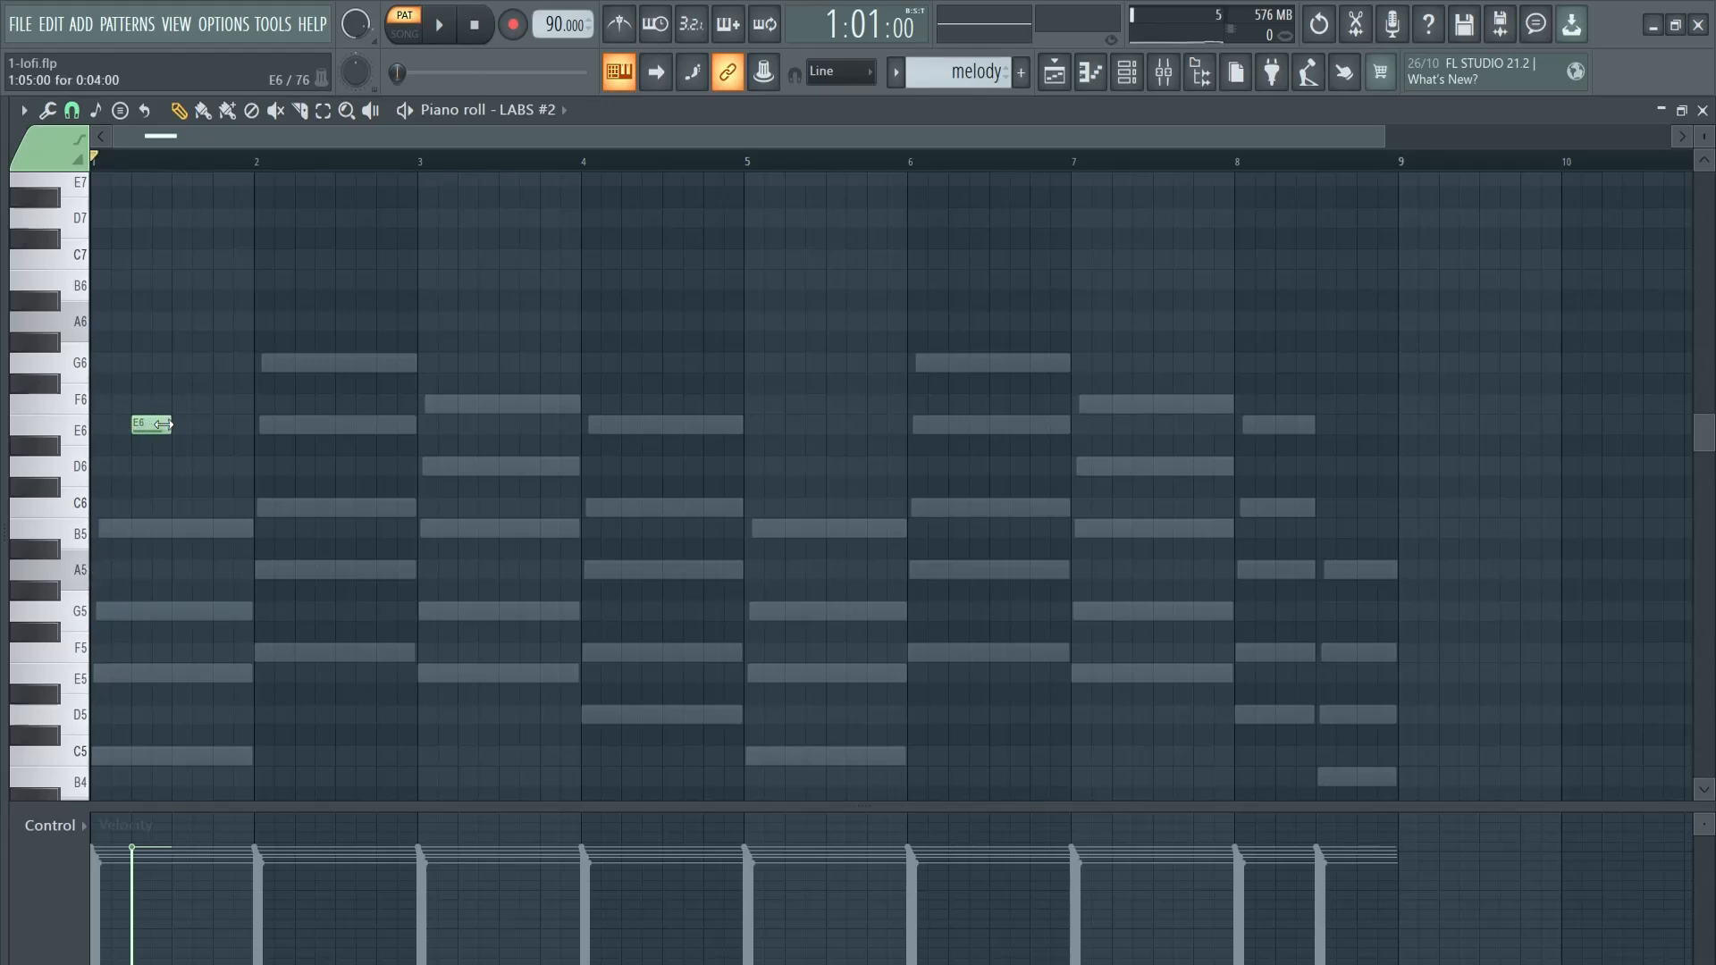
left_click(181, 426)
key("space")
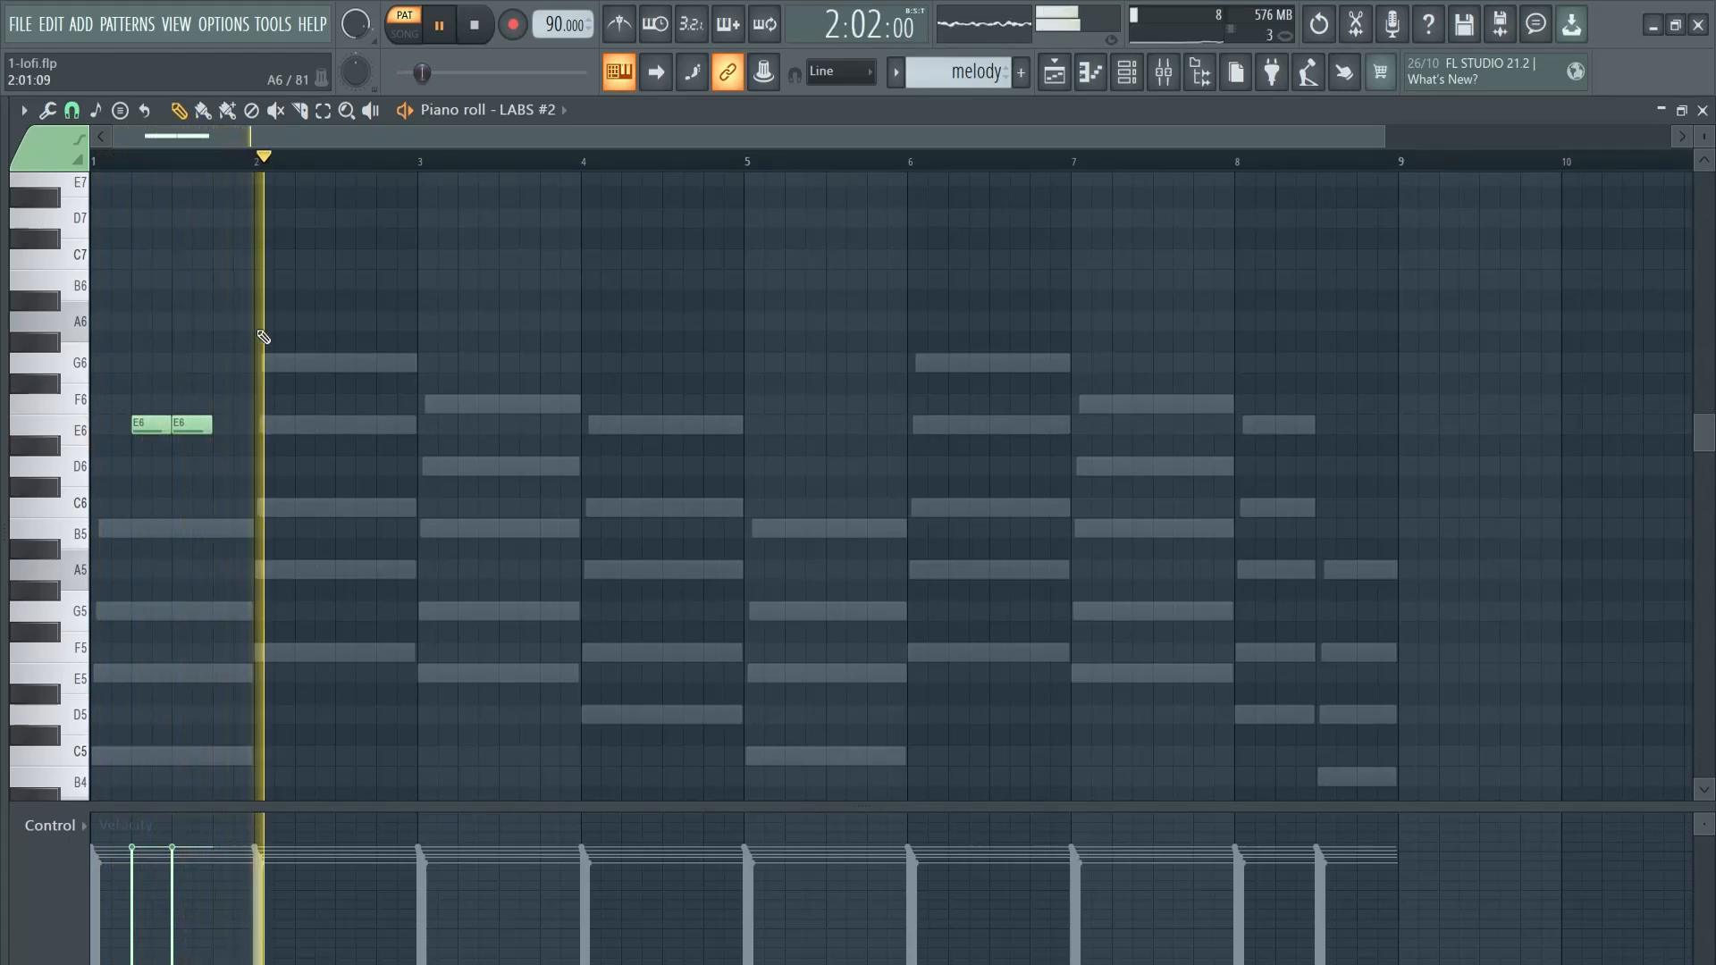
Step: Place a four-step E6 on beat 2 of bar 2 followed by a G6 on beat 3, and play the melody back
left_click(301, 323)
key("space")
left_click_drag(311, 322, 311, 420)
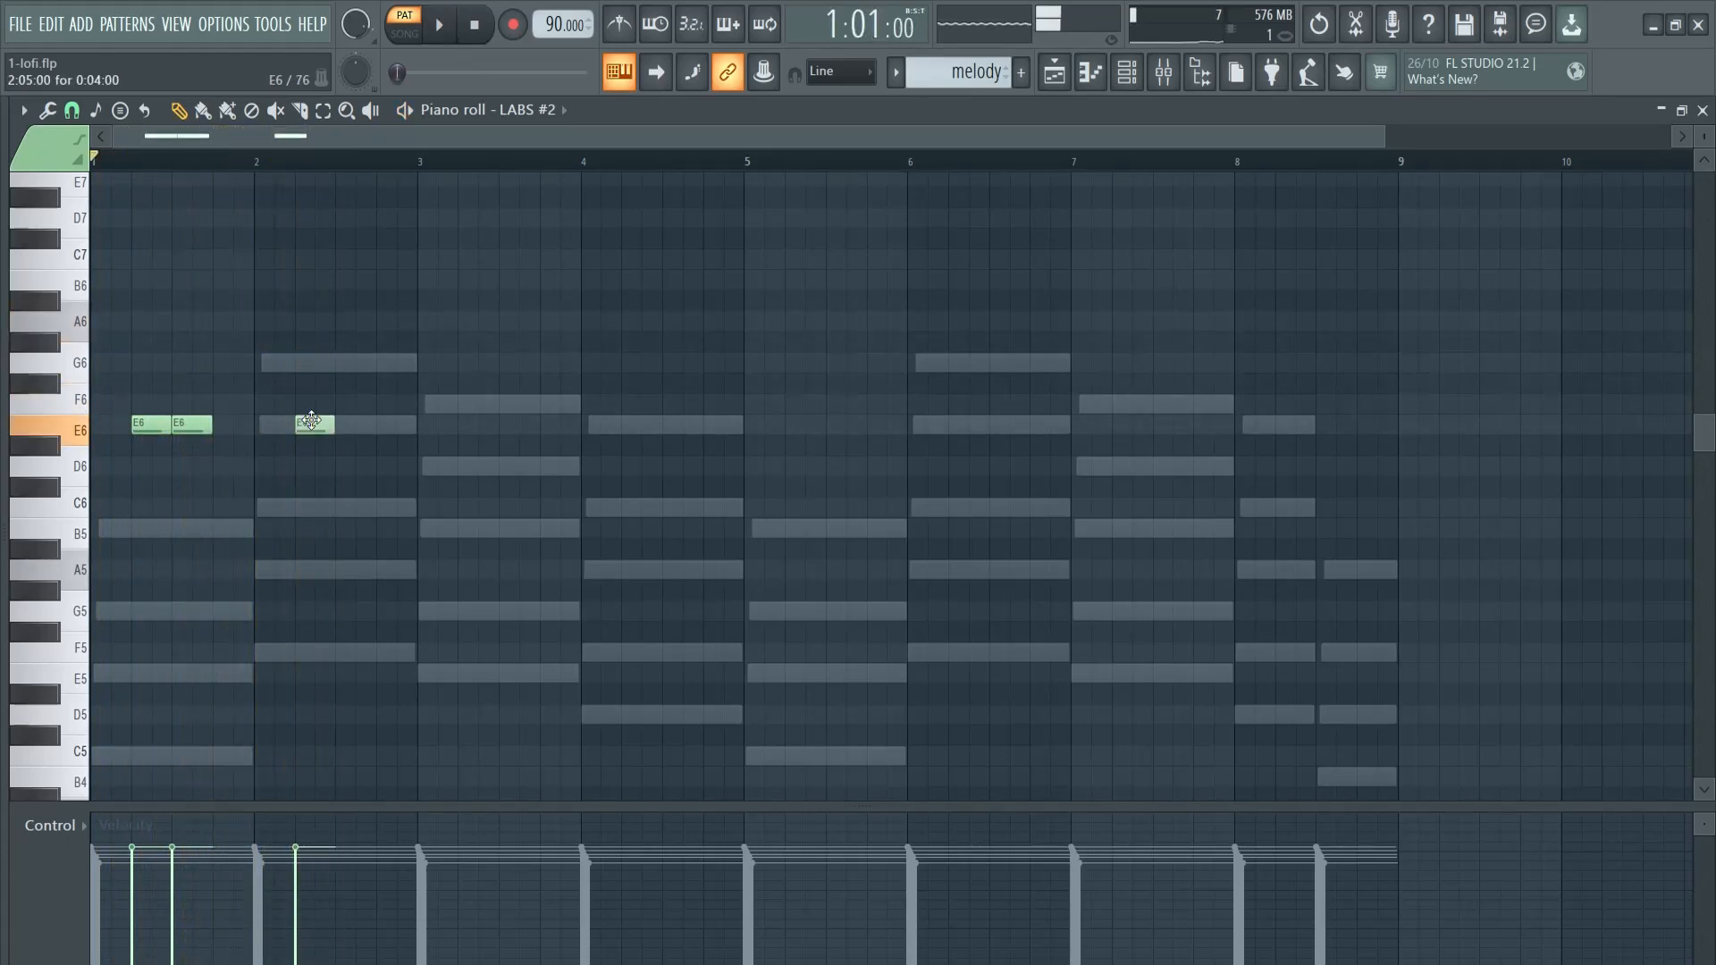
left_click(345, 364)
key("space")
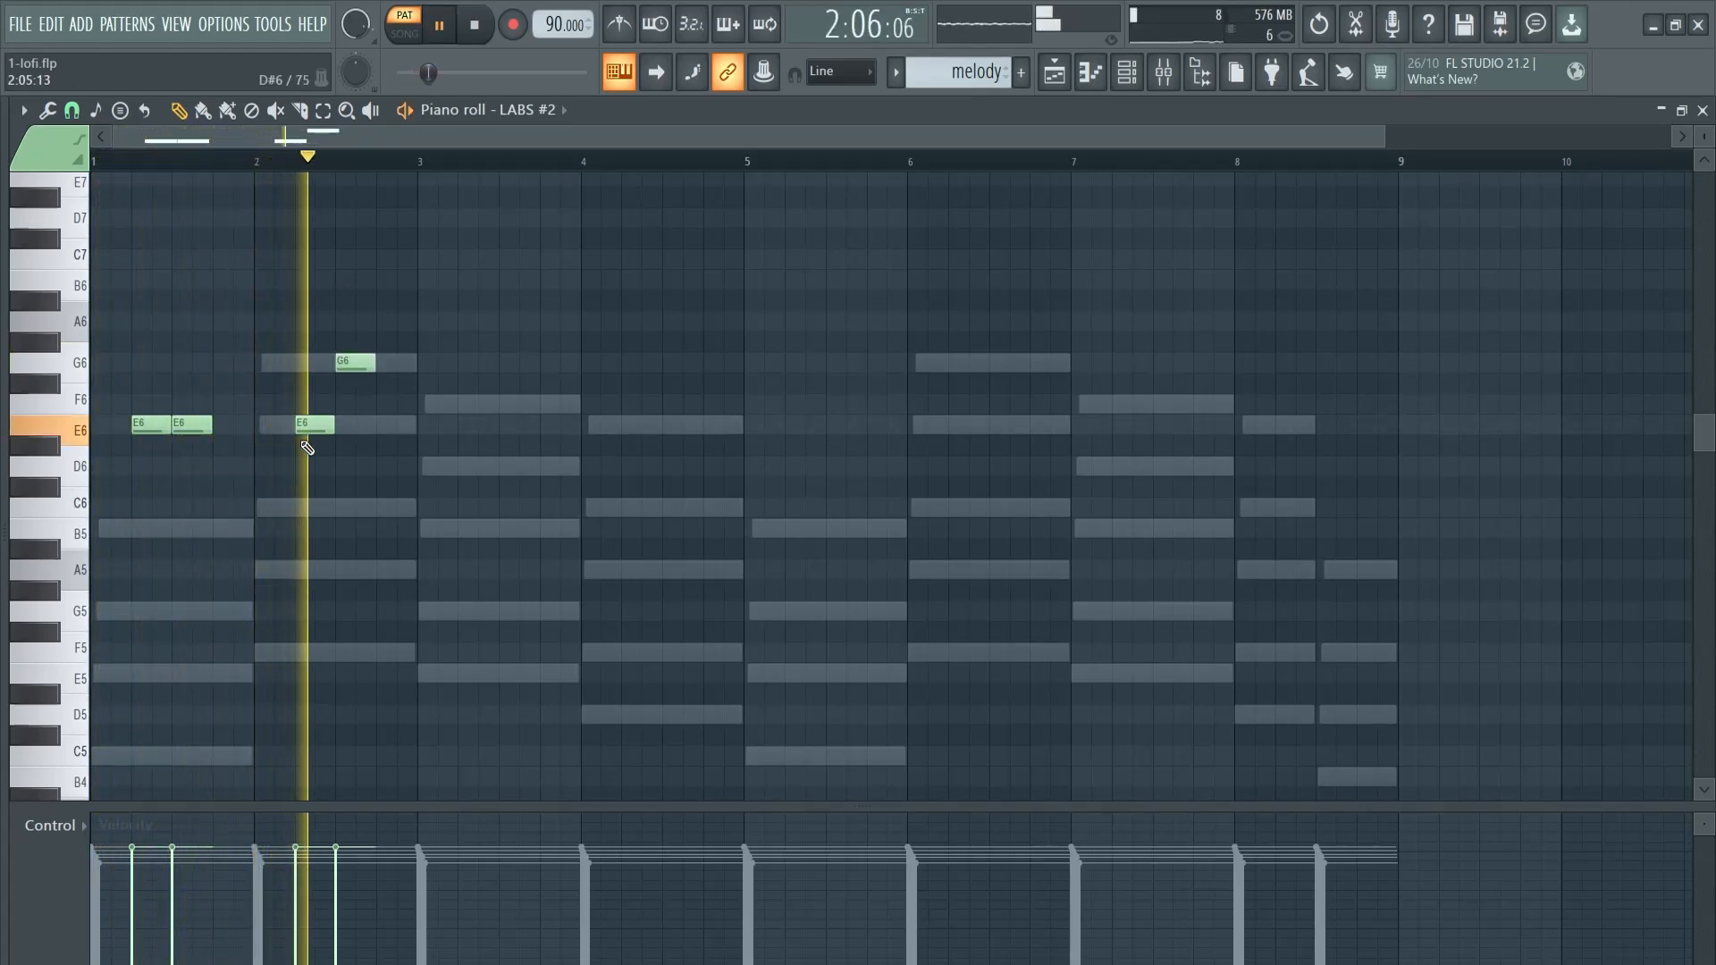
Step: Shorten bar 2's G6 to two steps, add a two-step A6 right after it and audition from the end of bar 2's first beat
key("space")
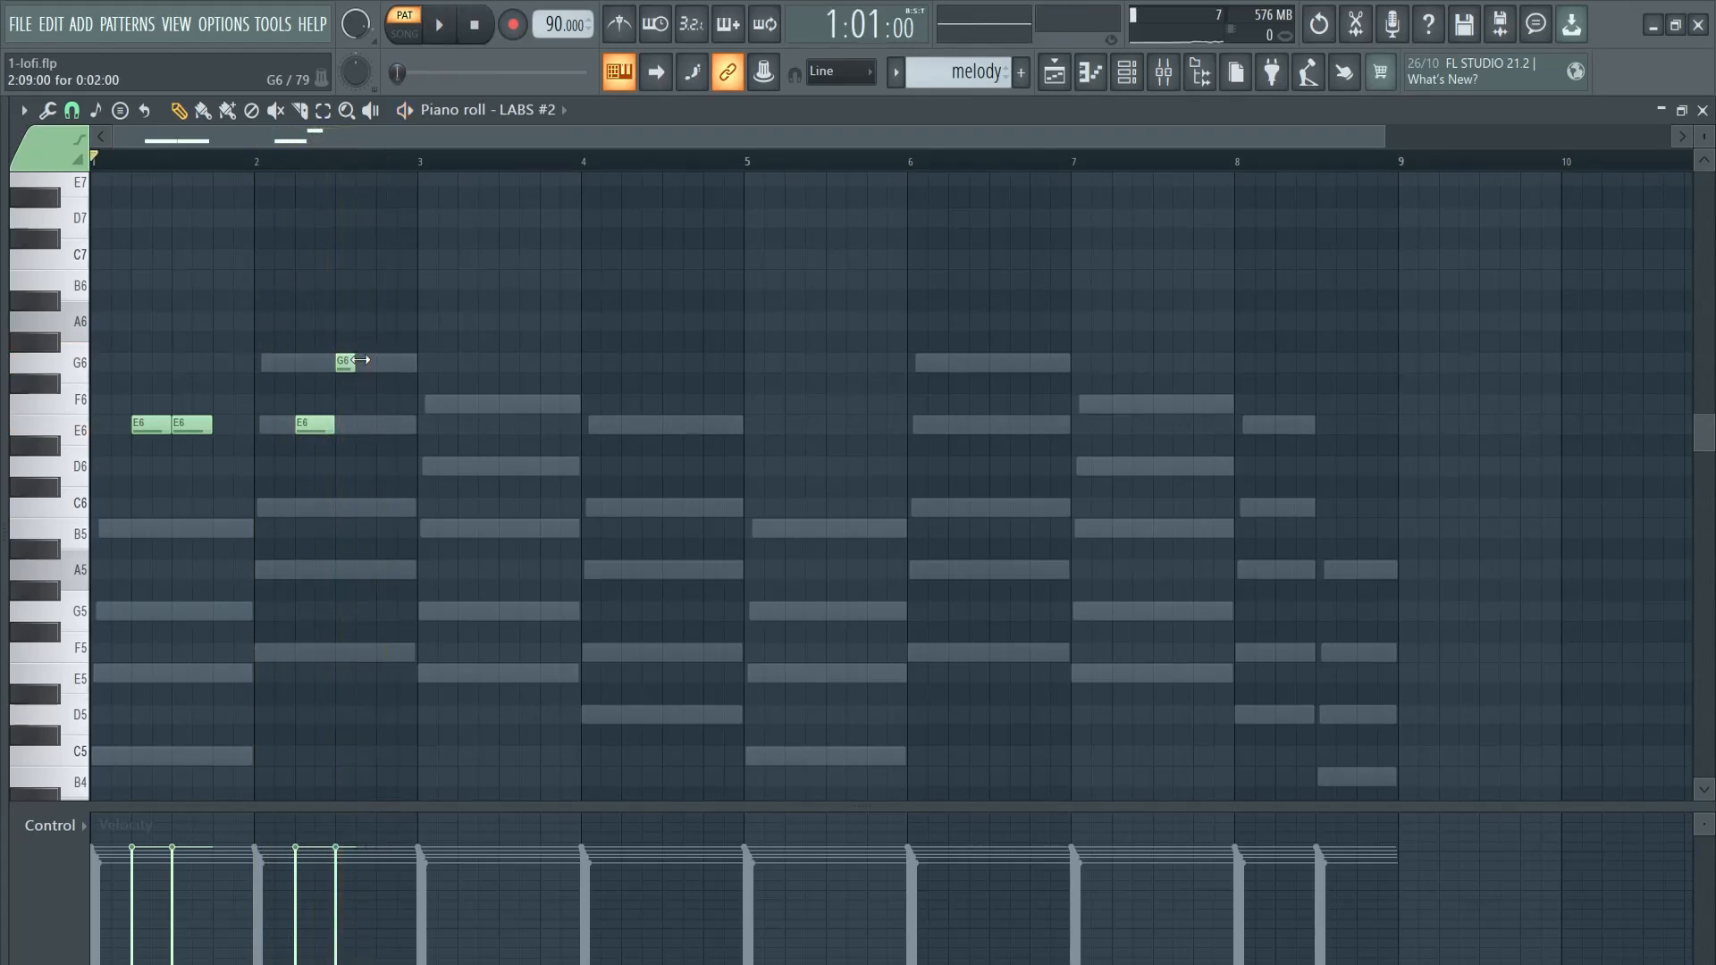
left_click(365, 322)
left_click(287, 160)
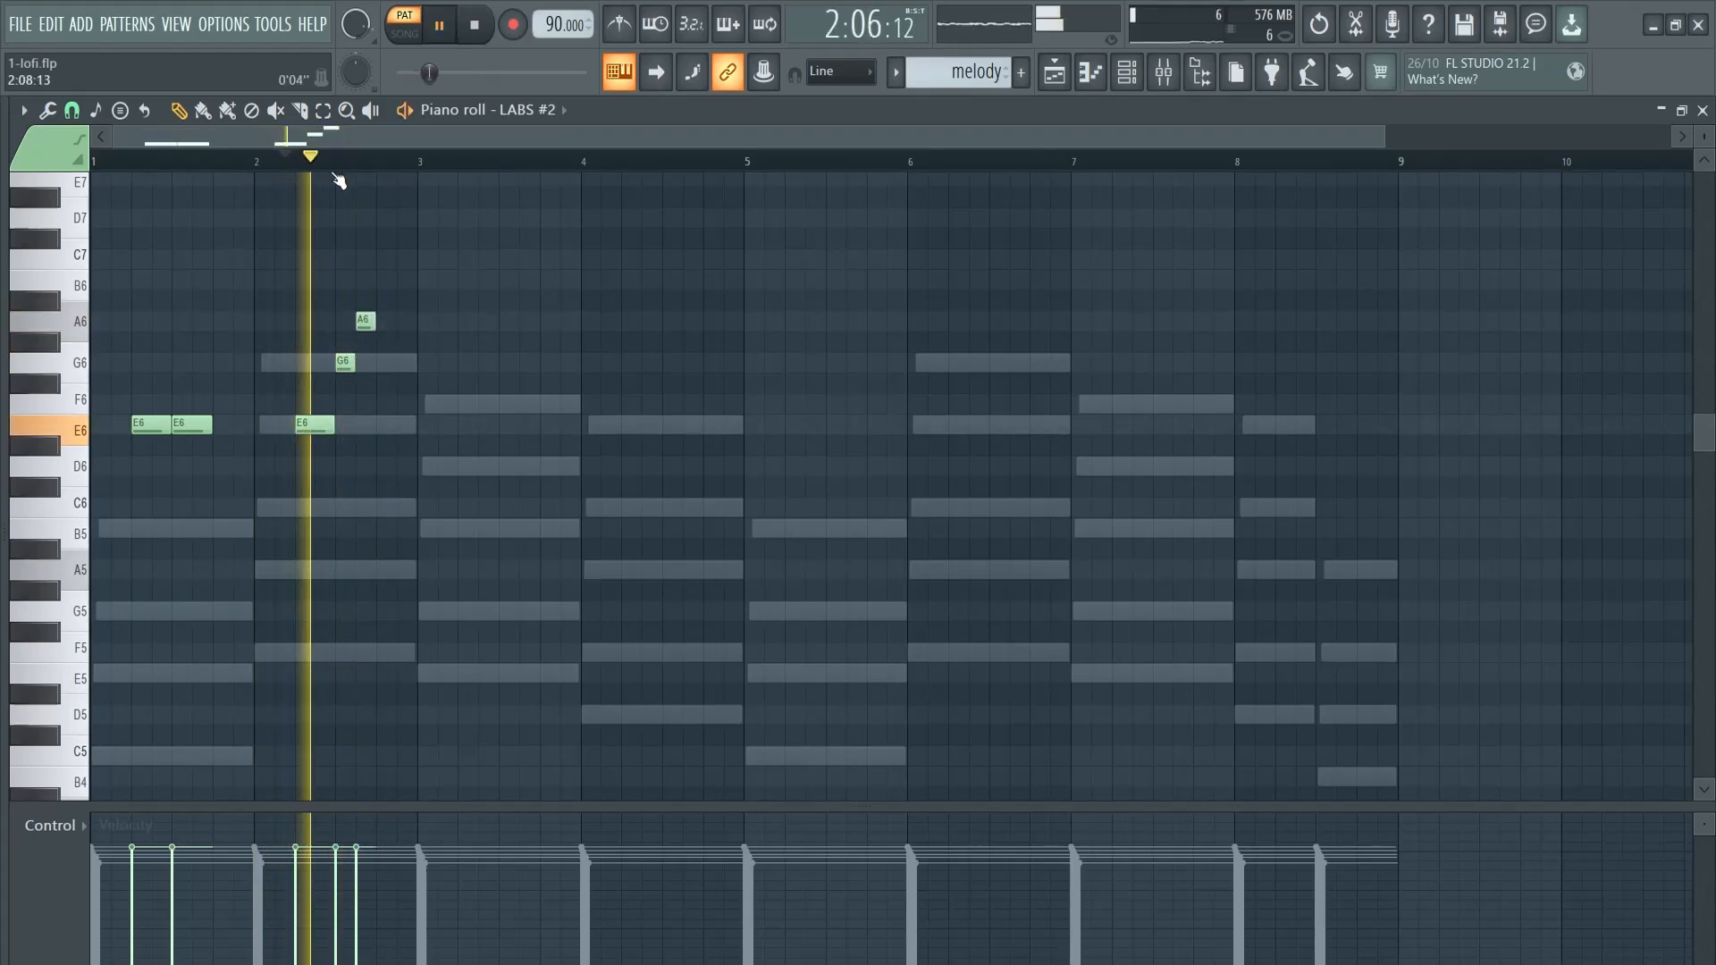
key("space")
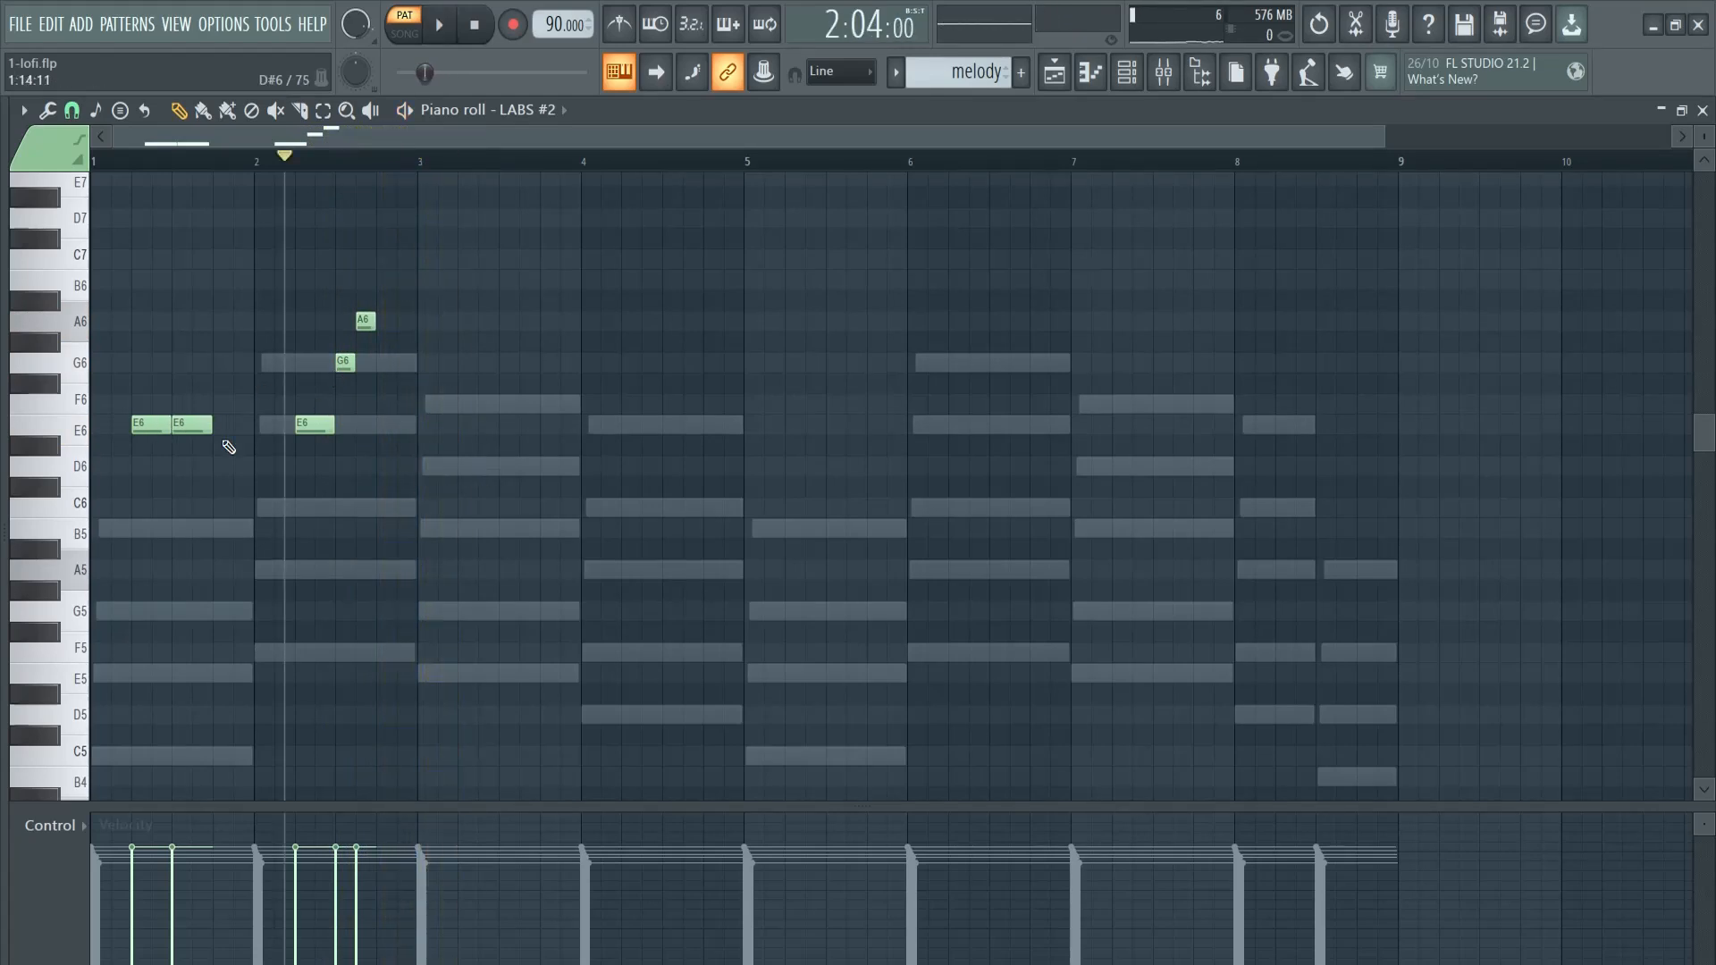
left_click(239, 466)
left_click(290, 465)
left_click(343, 465)
left_click(409, 466)
right_click(345, 466)
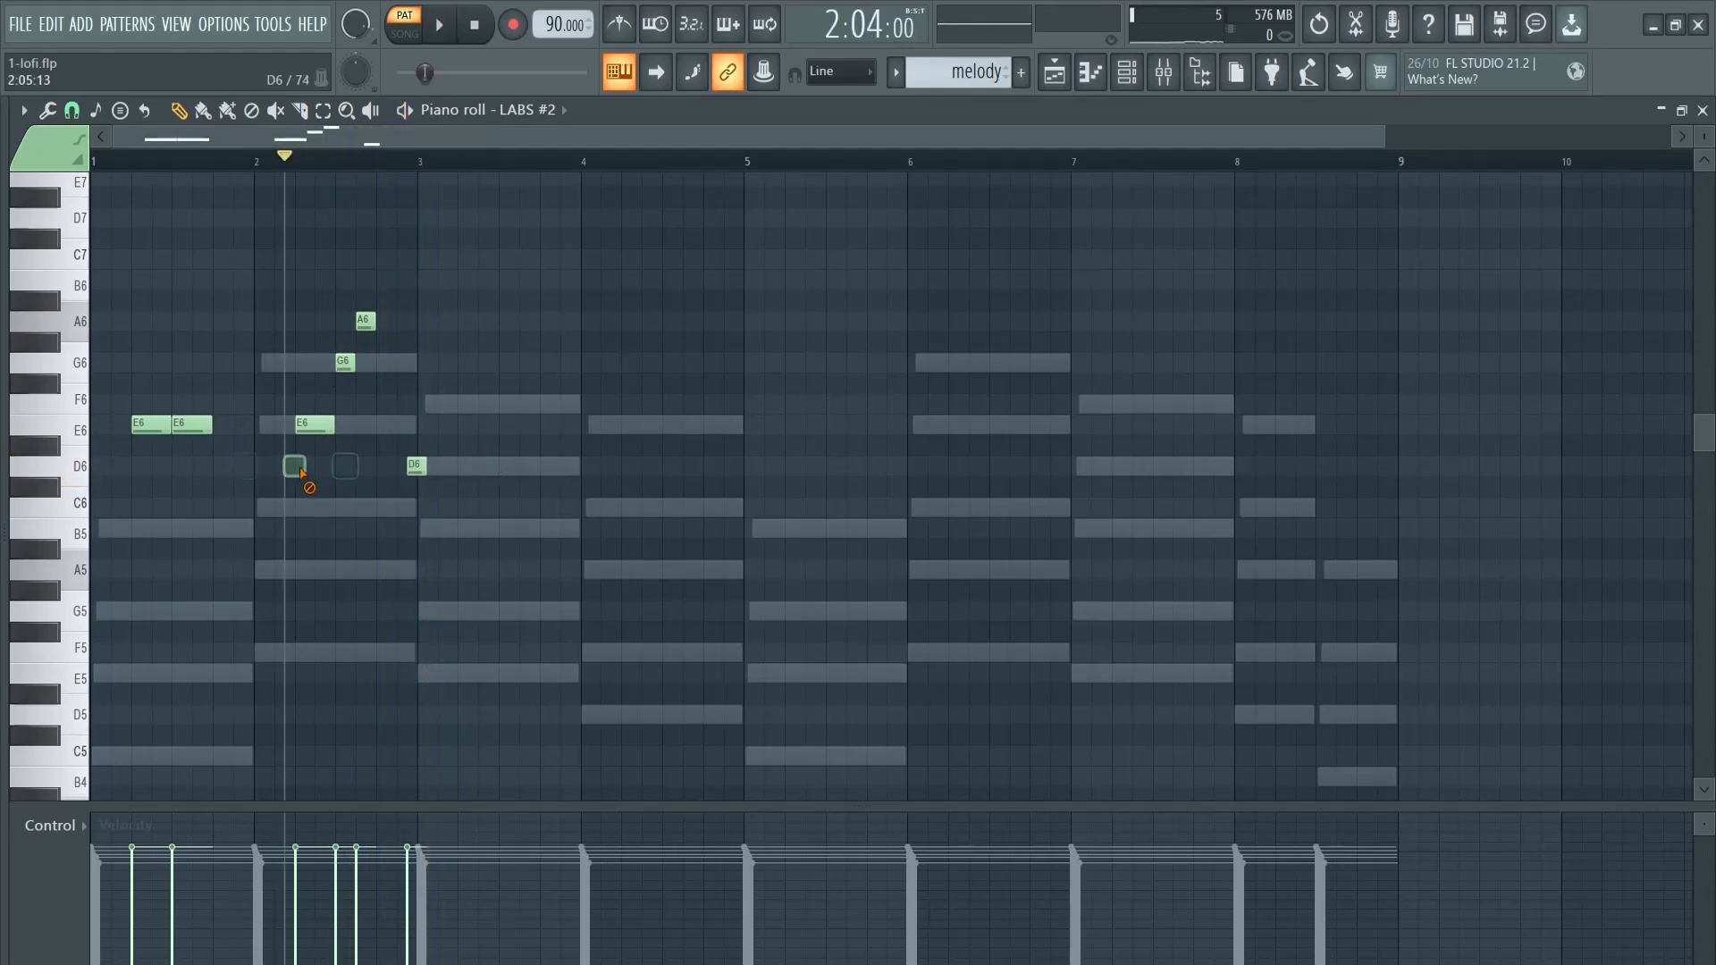
right_click(295, 466)
right_click(416, 465)
Step: Draw two four-step F6 notes on beats 2 and 3 of bar 3 and a four-step A6 on beat 4
key("space")
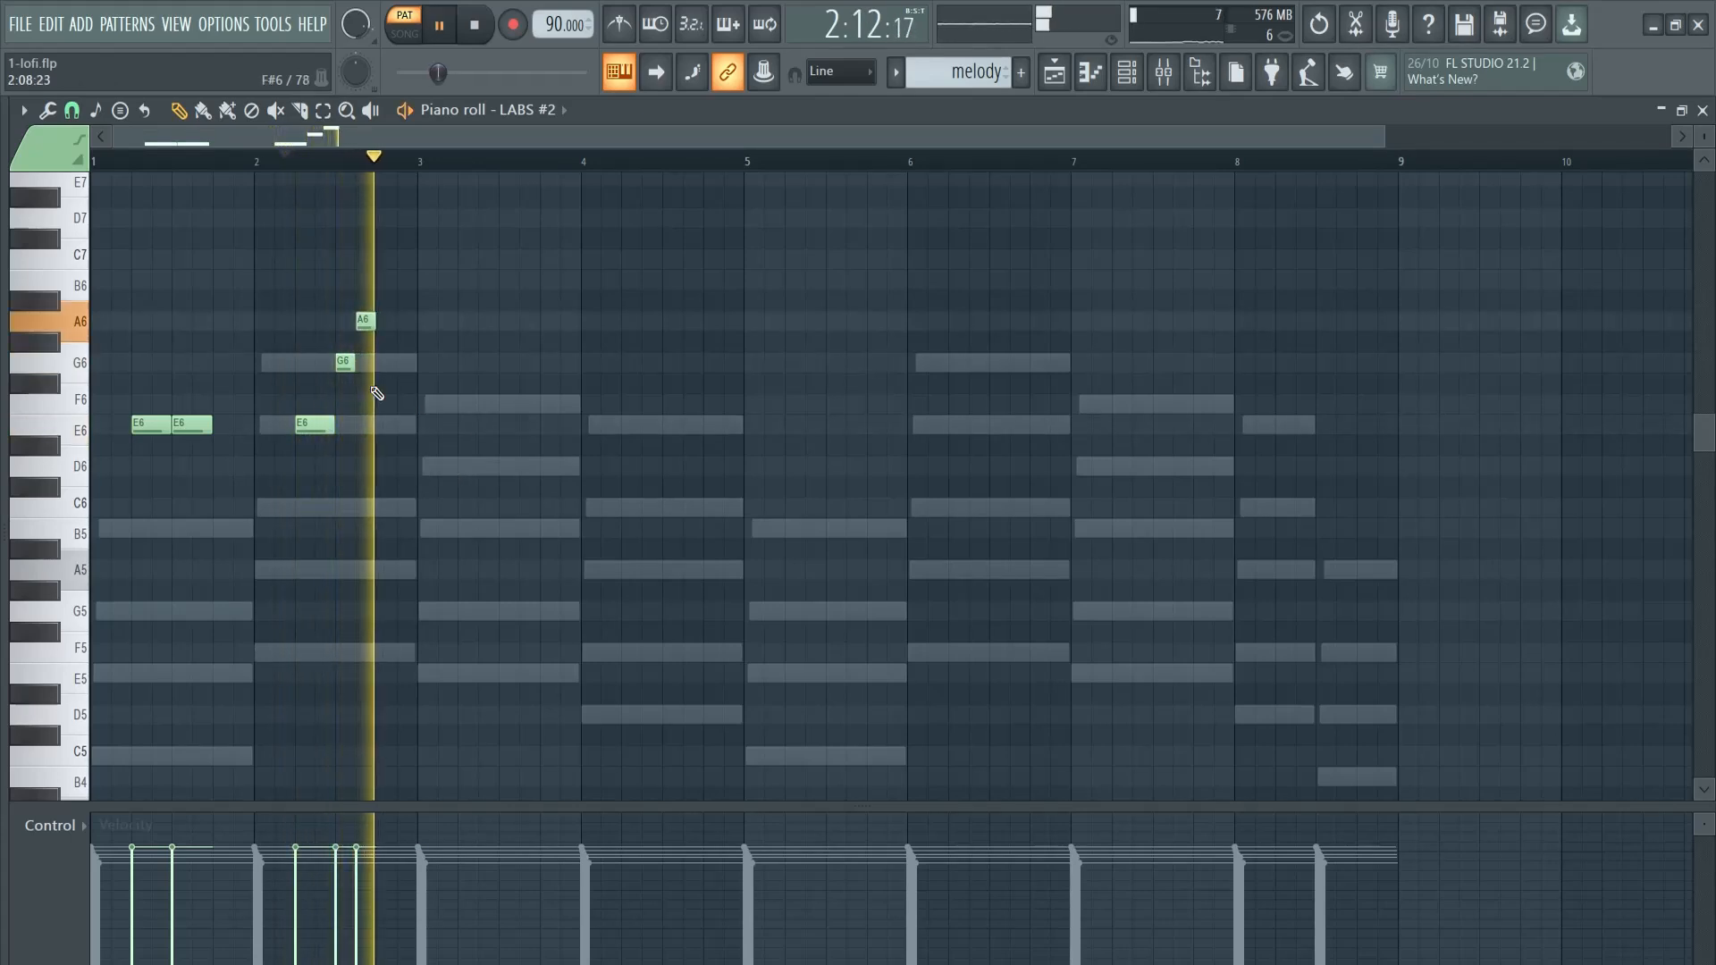
key("space")
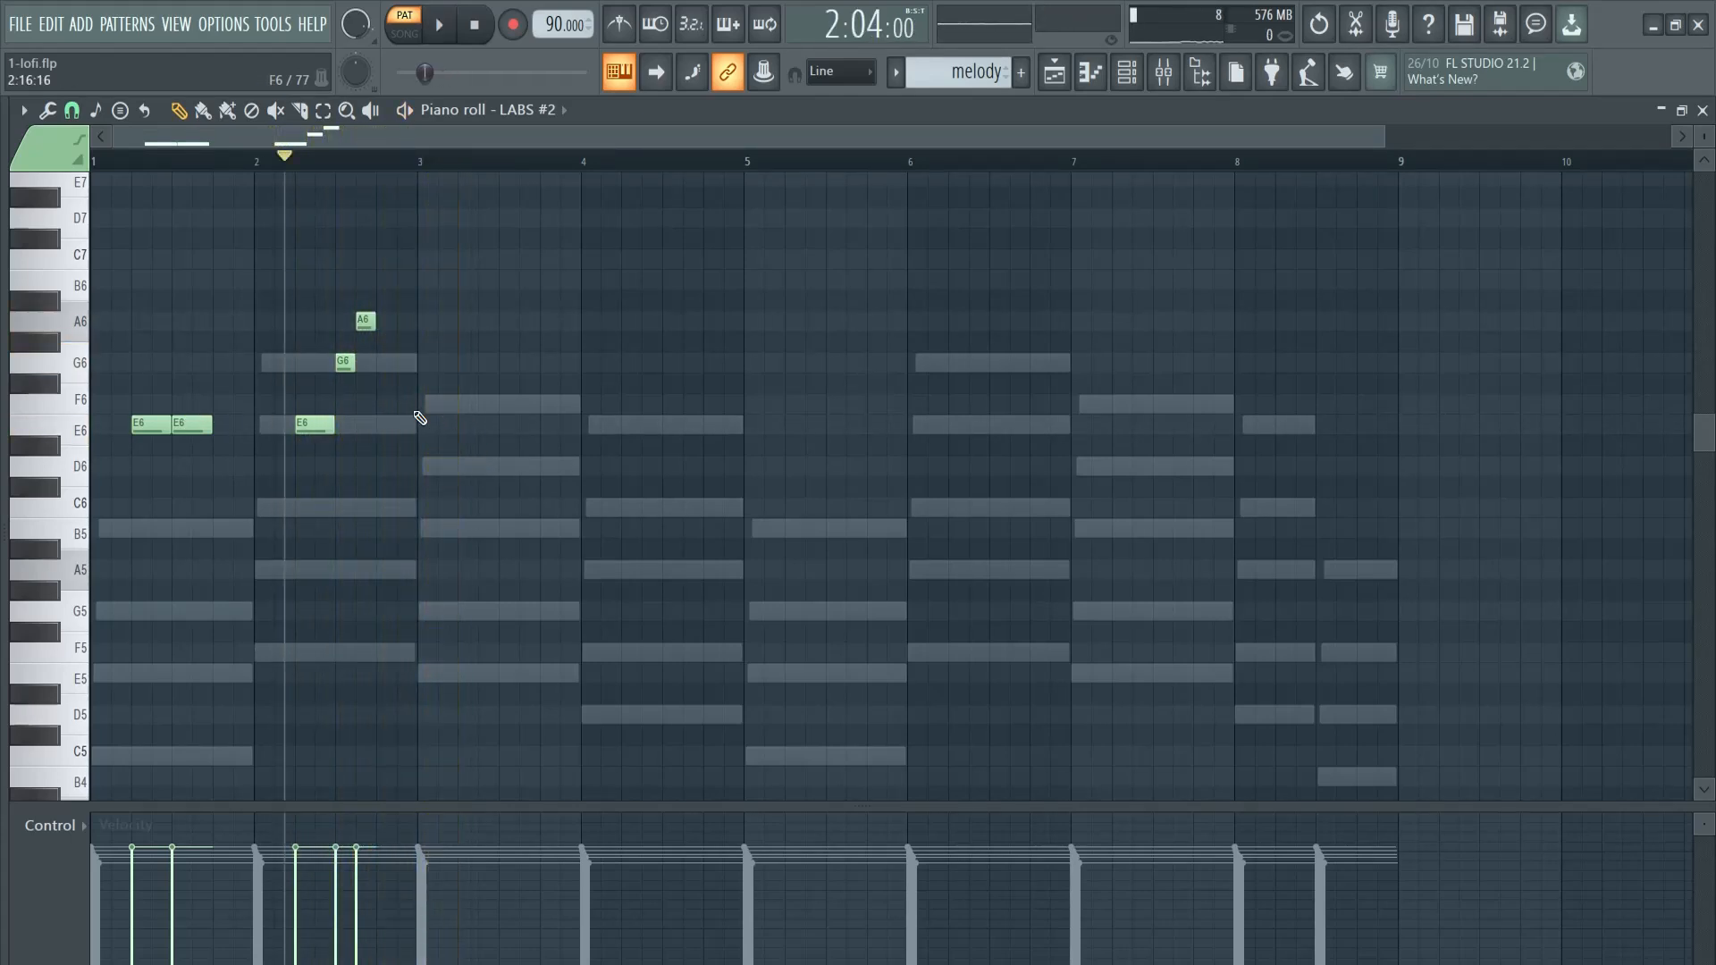
left_click_drag(431, 409, 465, 408)
left_click(510, 405)
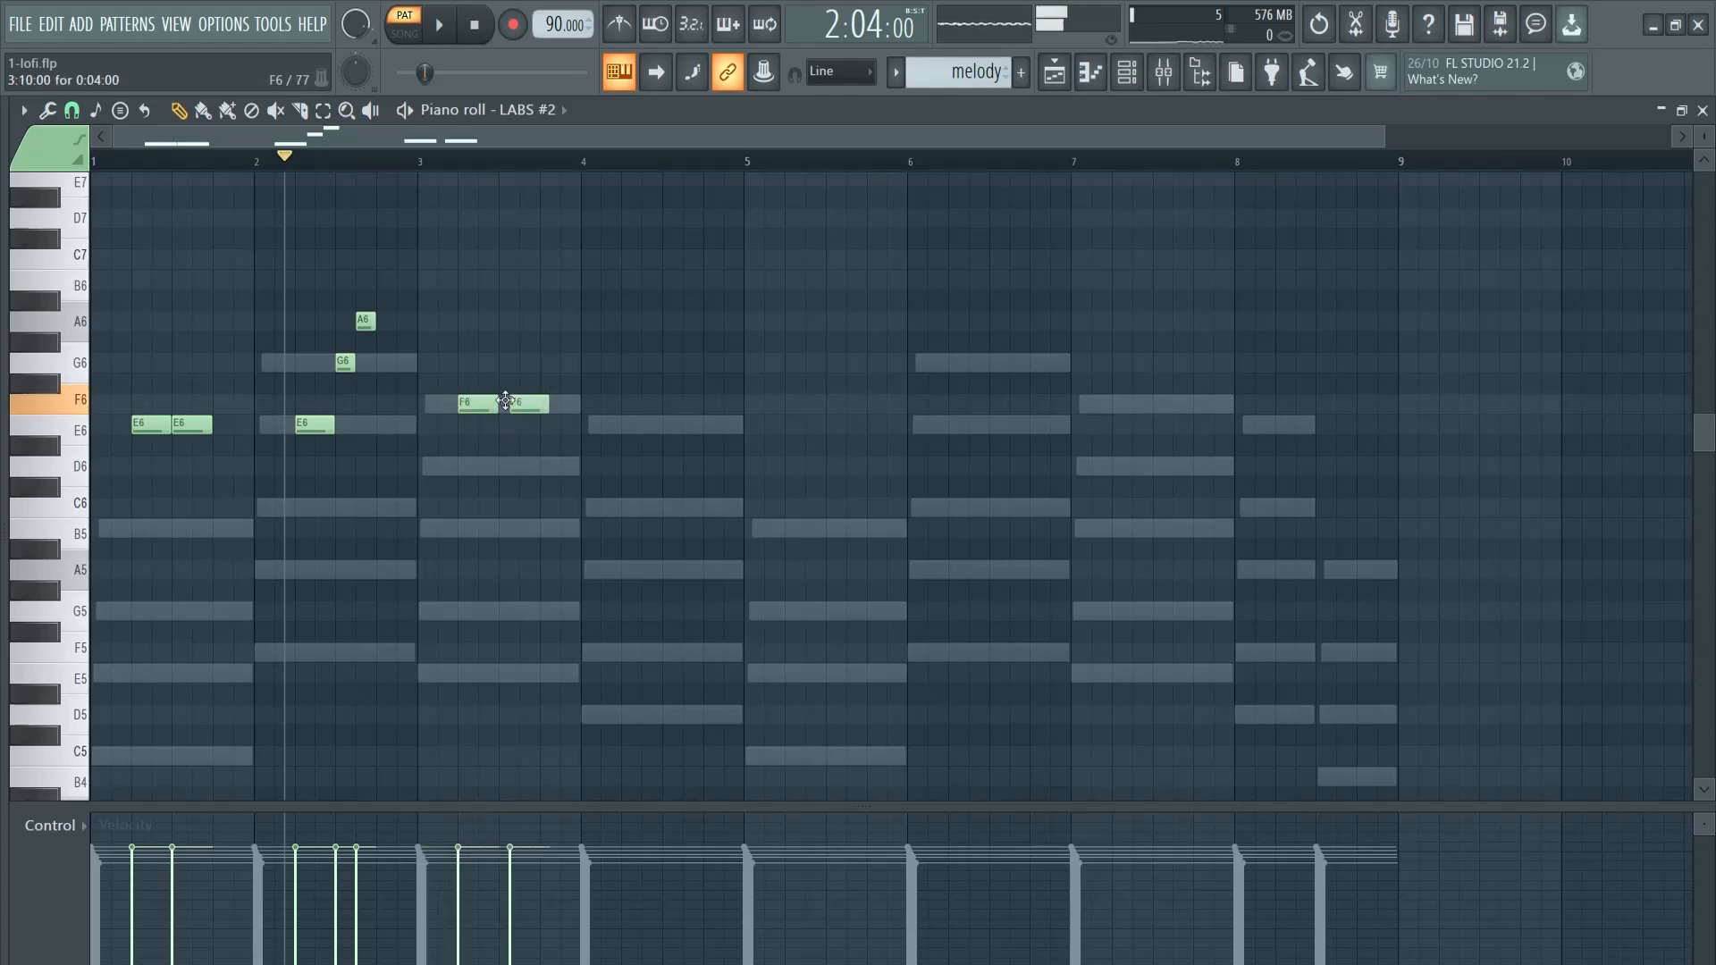
left_click(545, 323)
key("space")
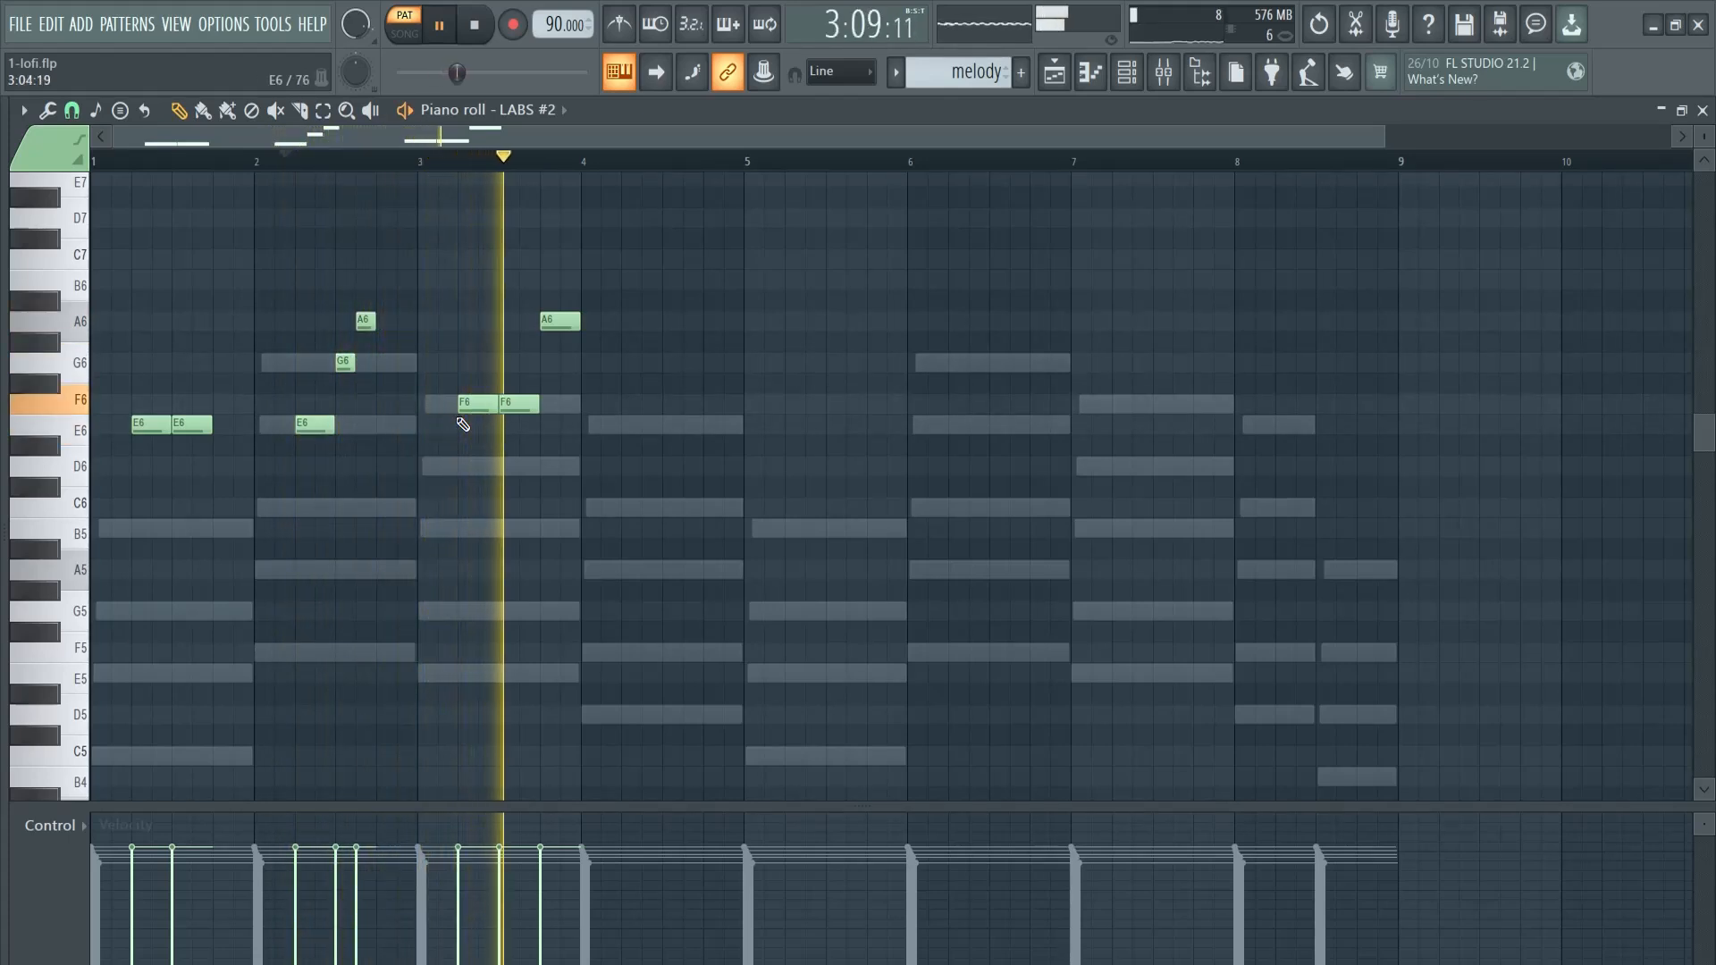
Step: Raise bar 3's second F6 note to A6 and audition the phrase from around beat 2 of bar 3
key("space")
left_click_drag(525, 408, 525, 325)
key("space")
left_click(461, 161)
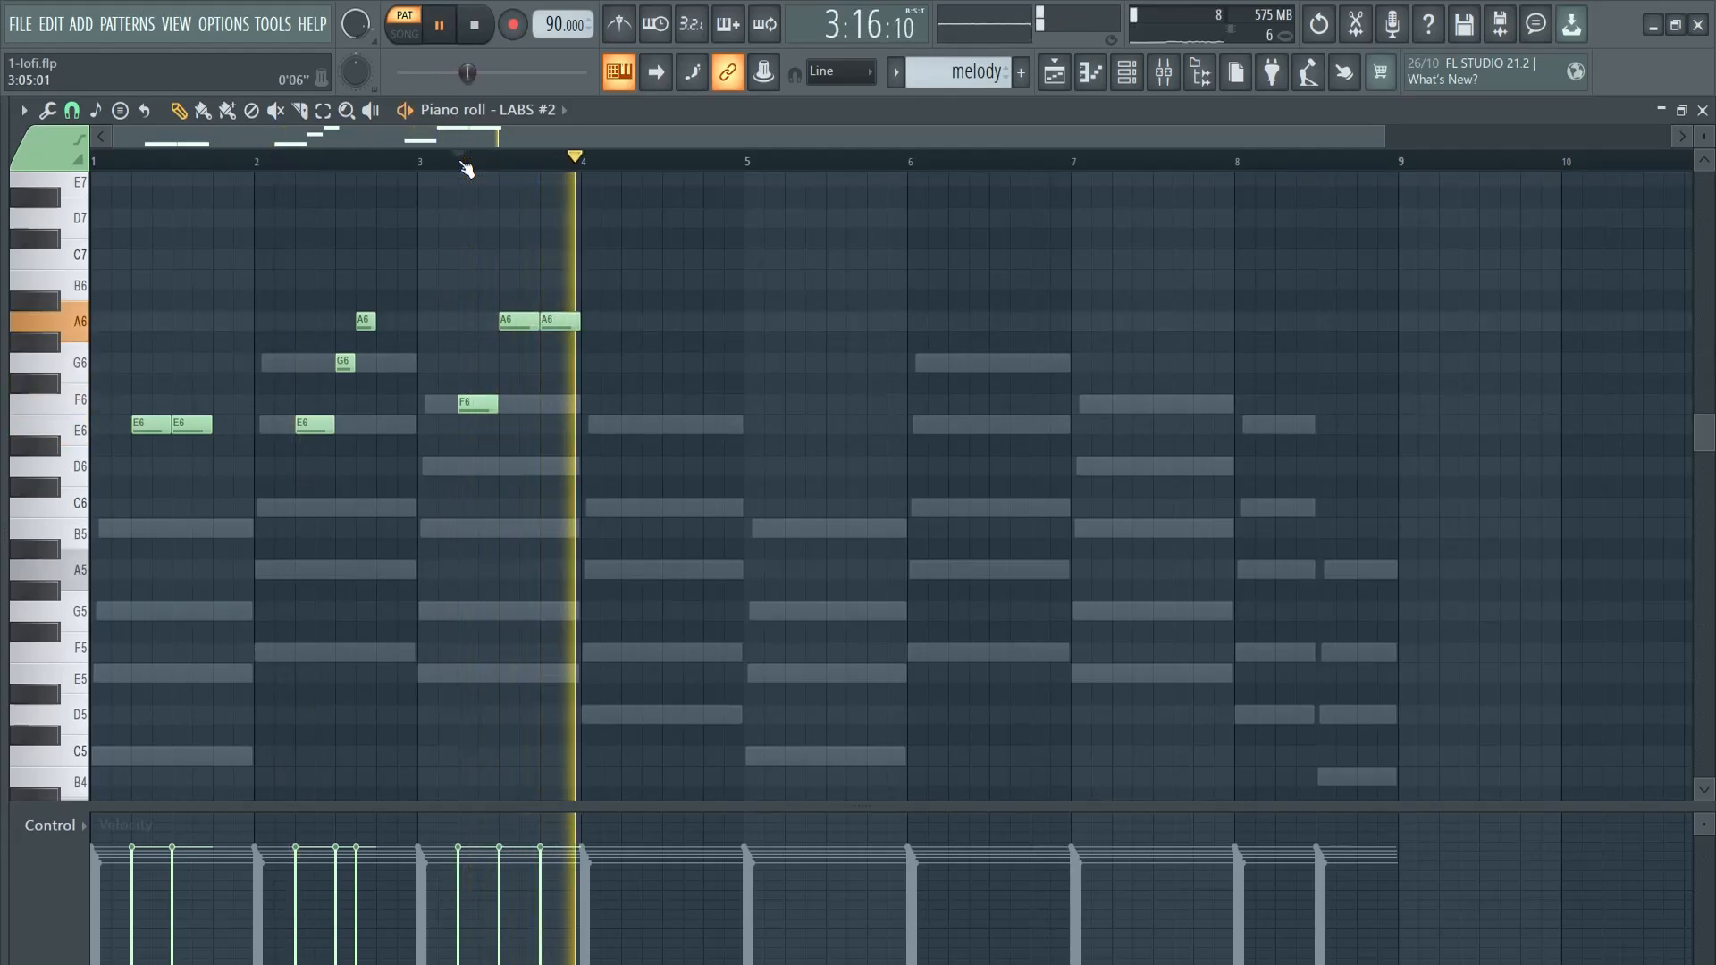
key("space")
key("space")
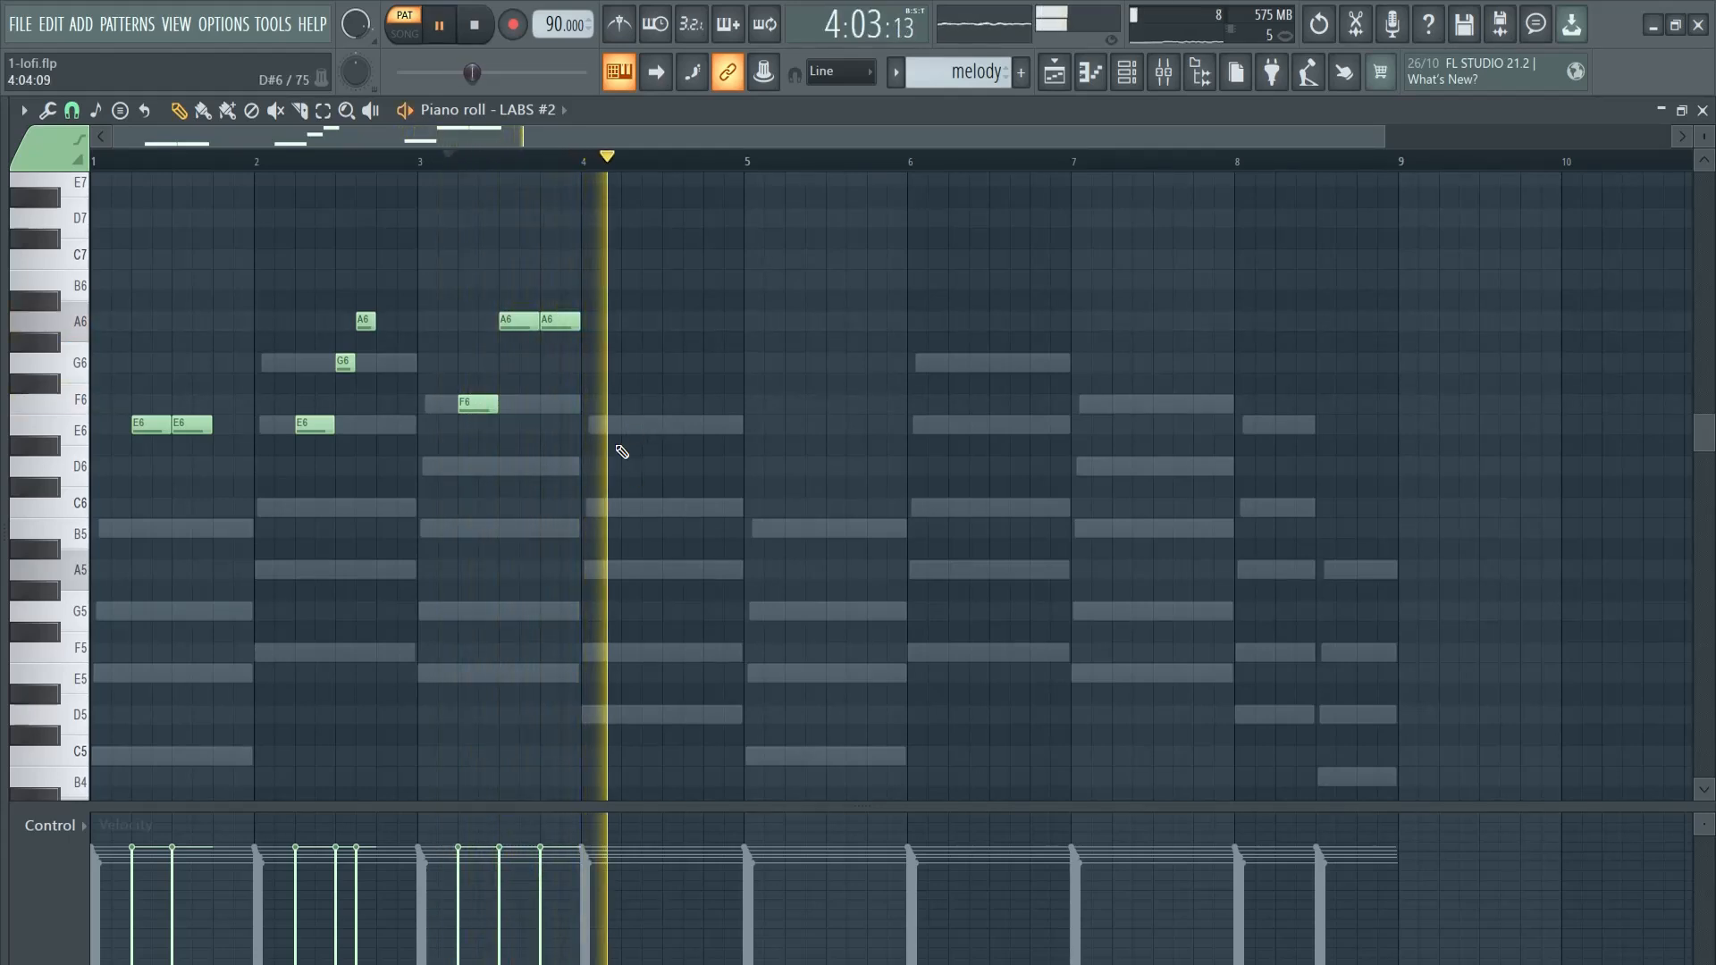
key("space")
Step: Draw two-step E6 and F6 notes on beat 3 of bar 4, followed by a four-step B6 on beat 4
left_click(668, 429)
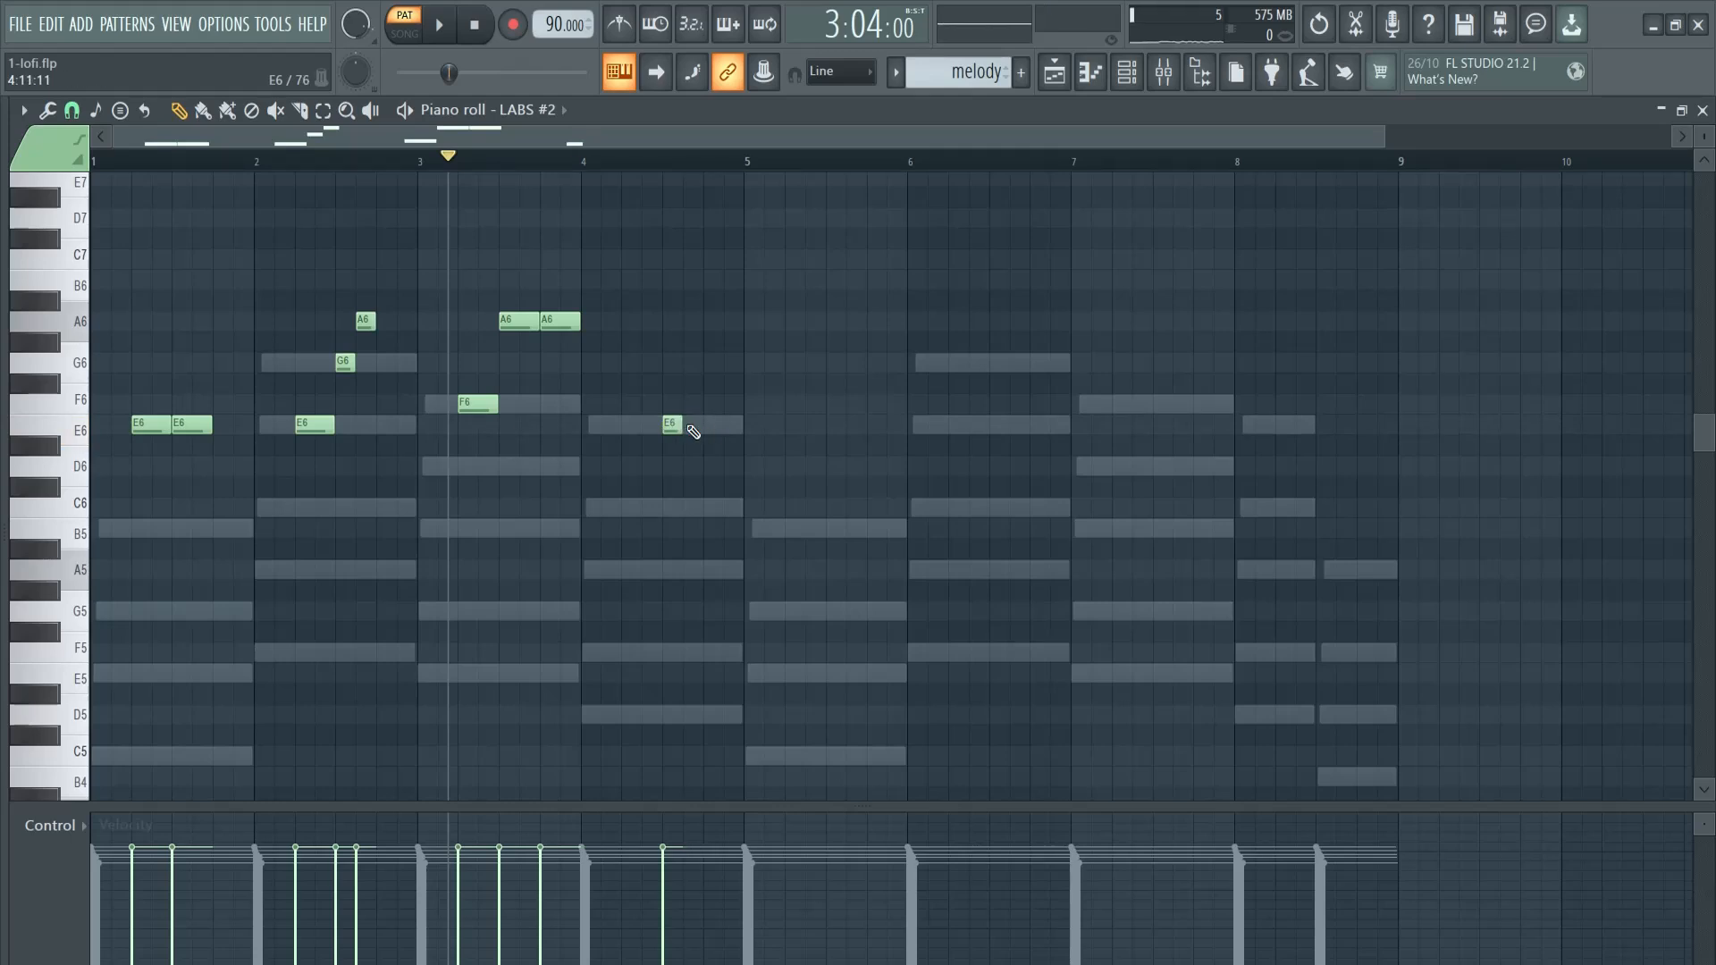
scroll(702, 500, "up", 2)
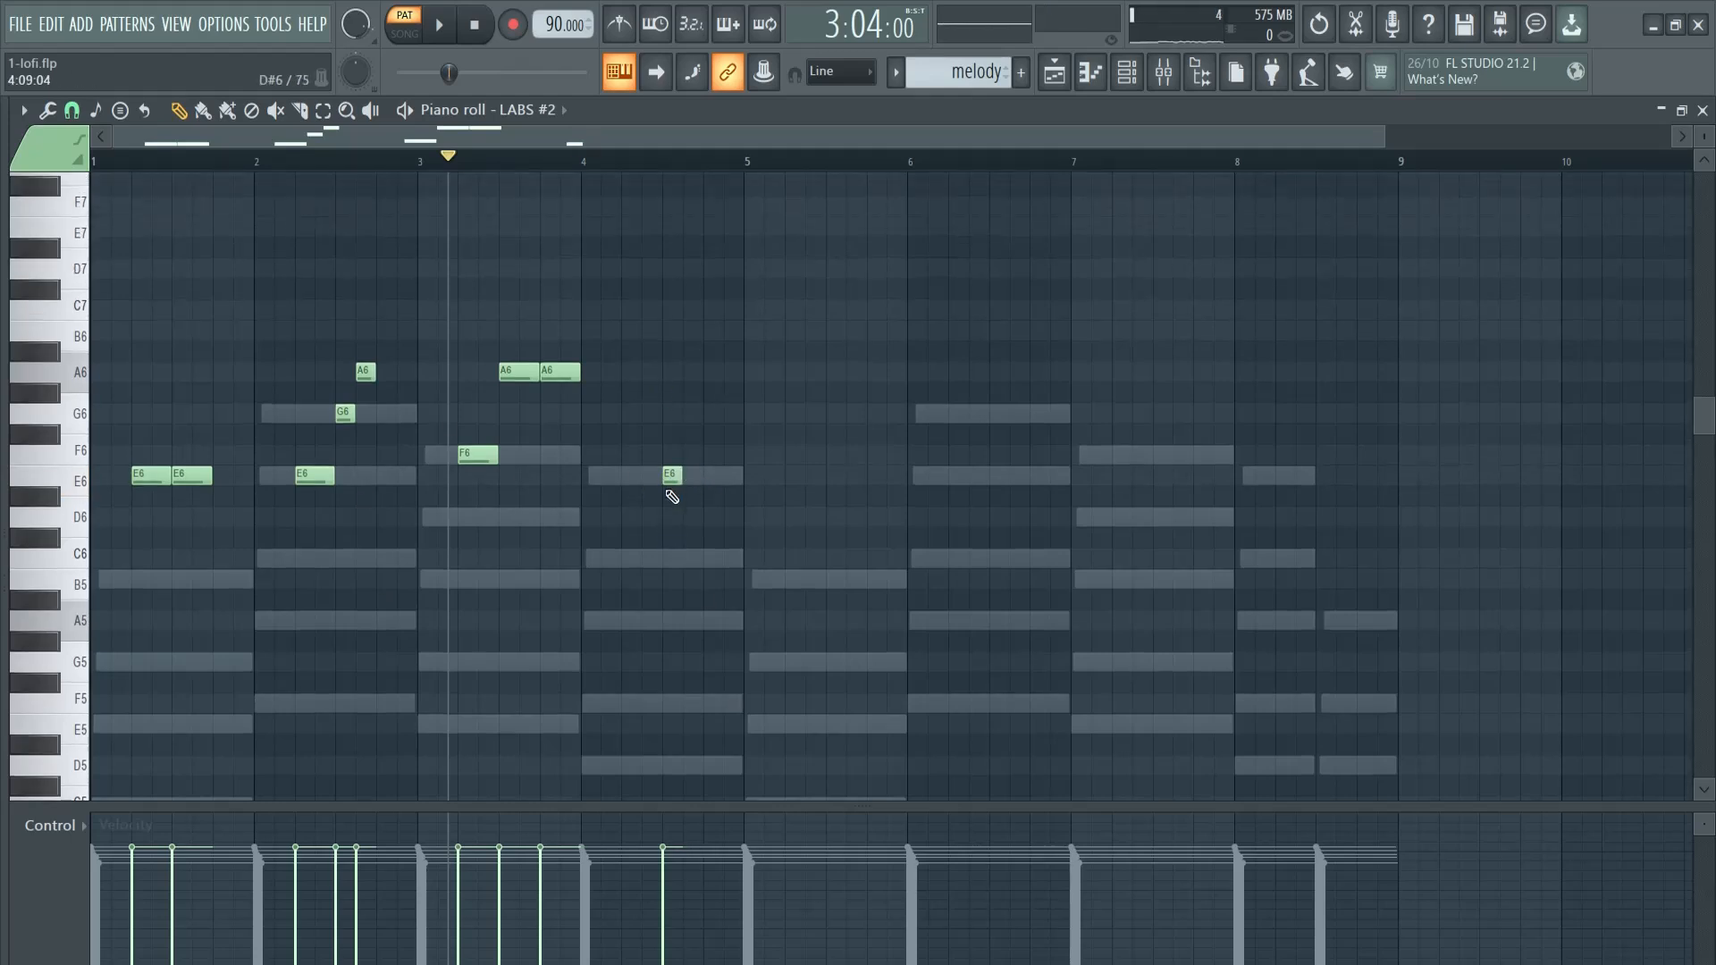
left_click_drag(702, 465, 692, 466)
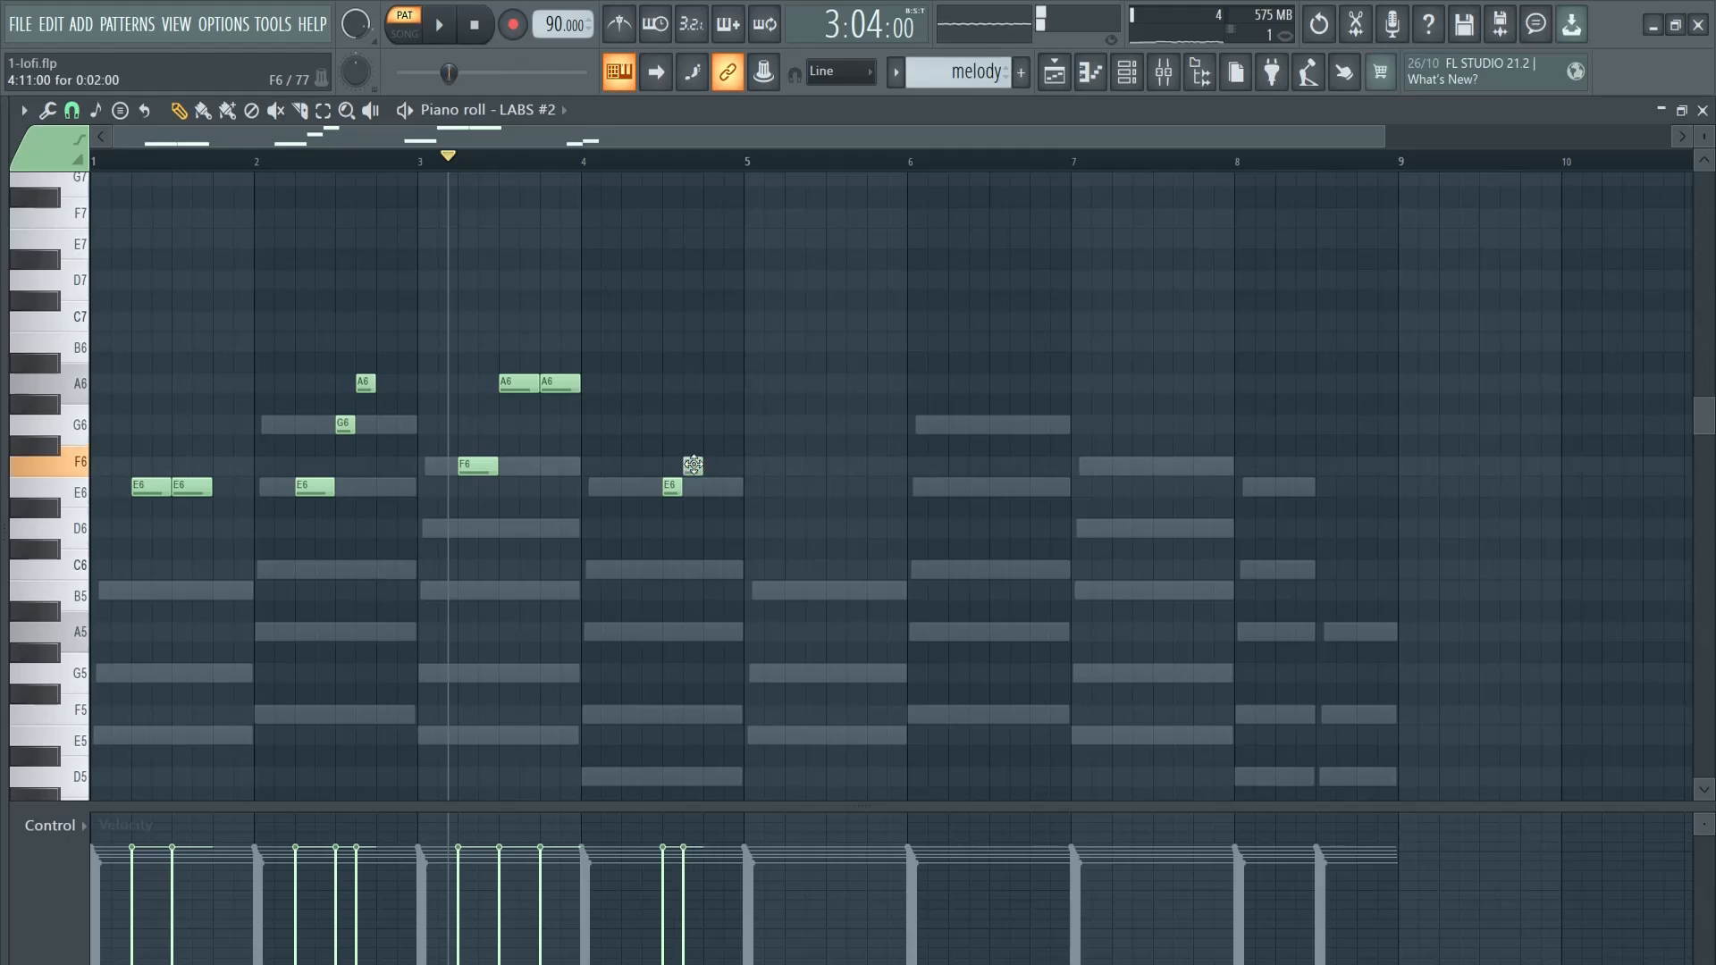
left_click(718, 384)
left_click_drag(723, 384, 733, 344)
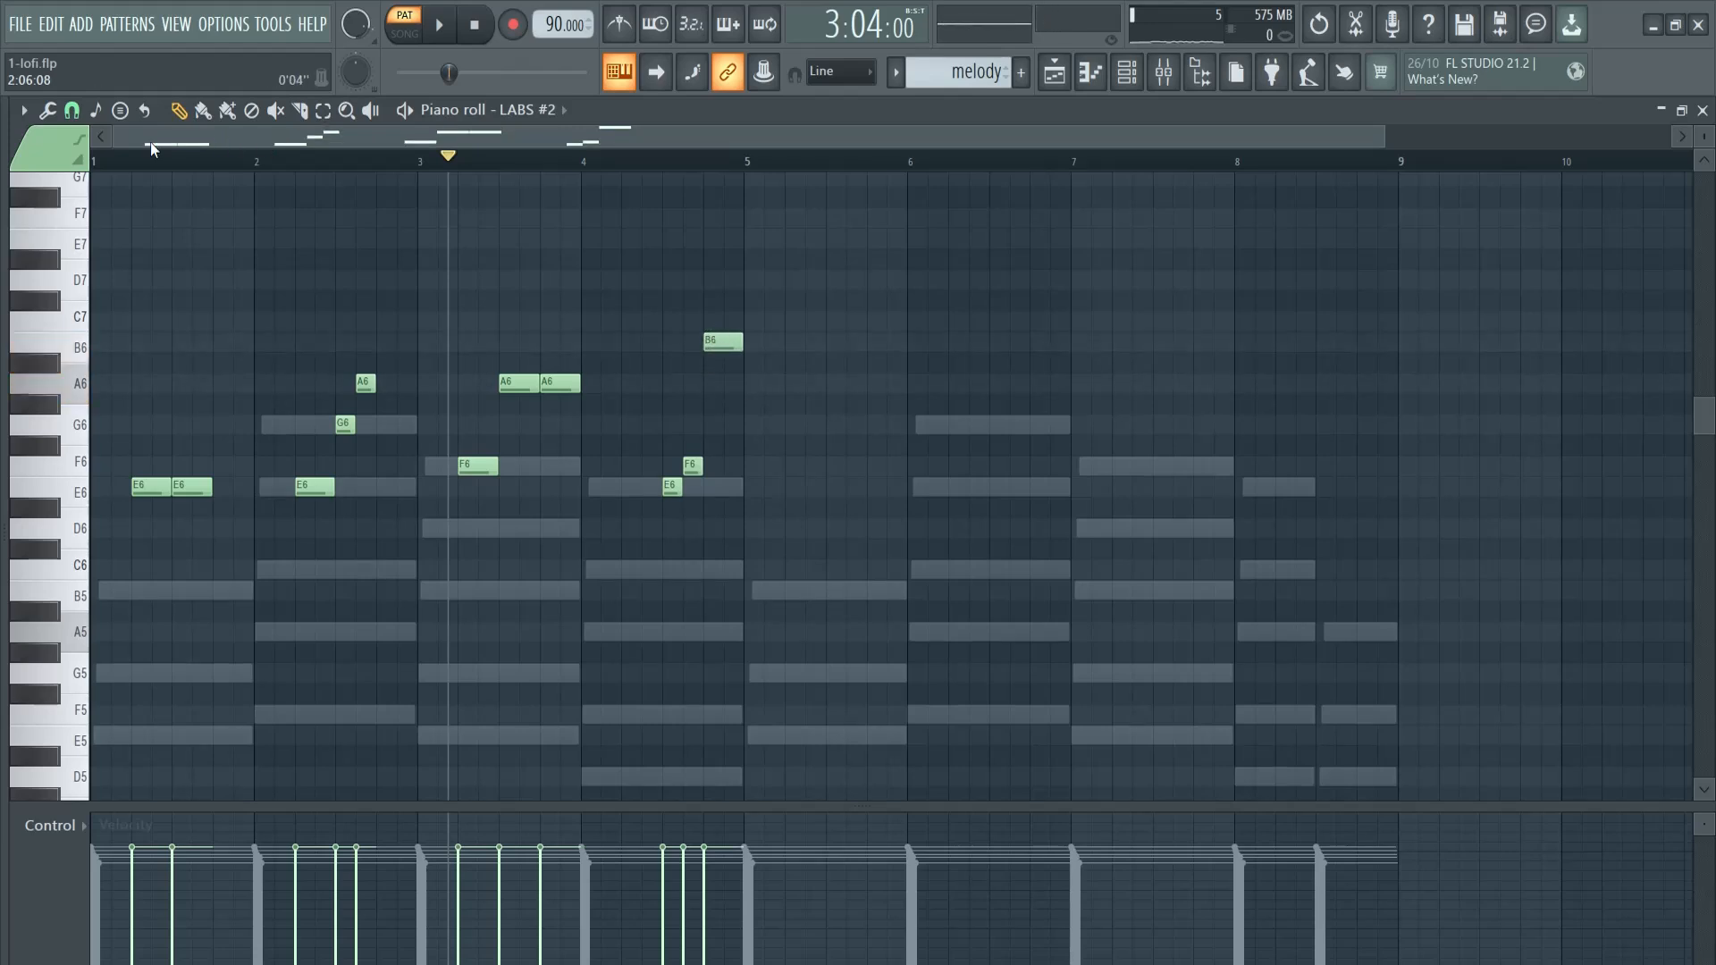
Step: Set the piano roll's grid snap to Step and remove the test A6 note drawn under bar 4's B6
left_click(71, 109)
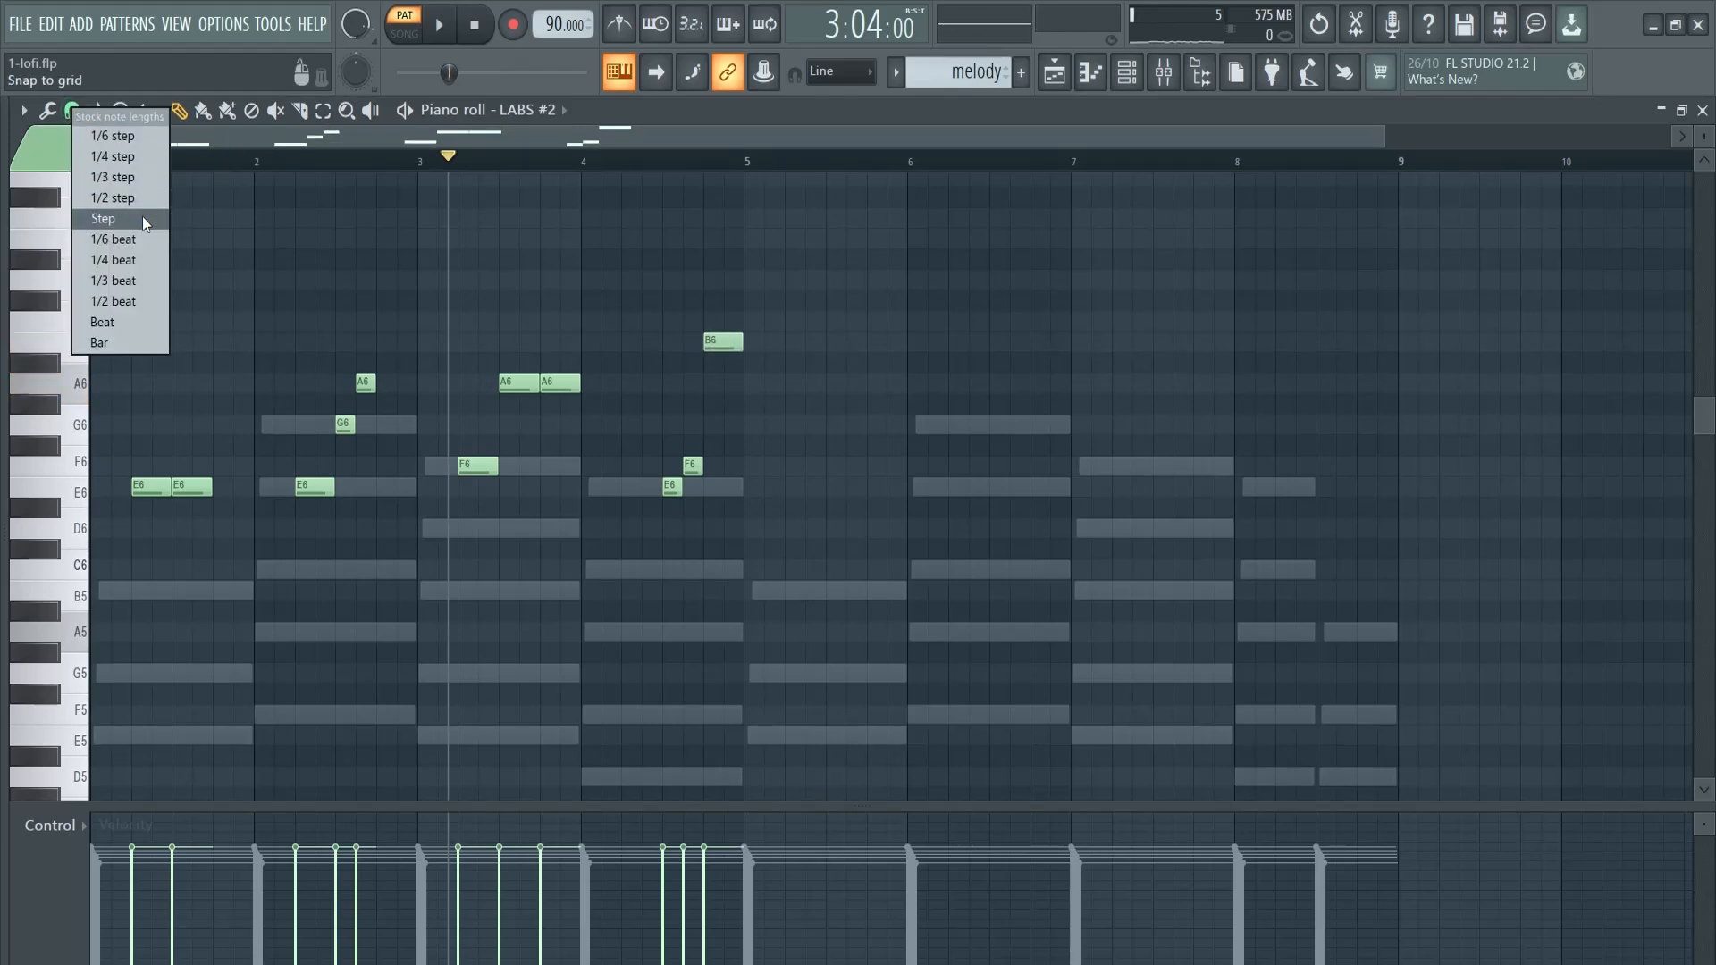
left_click(101, 218)
left_click(710, 382)
right_click(725, 382)
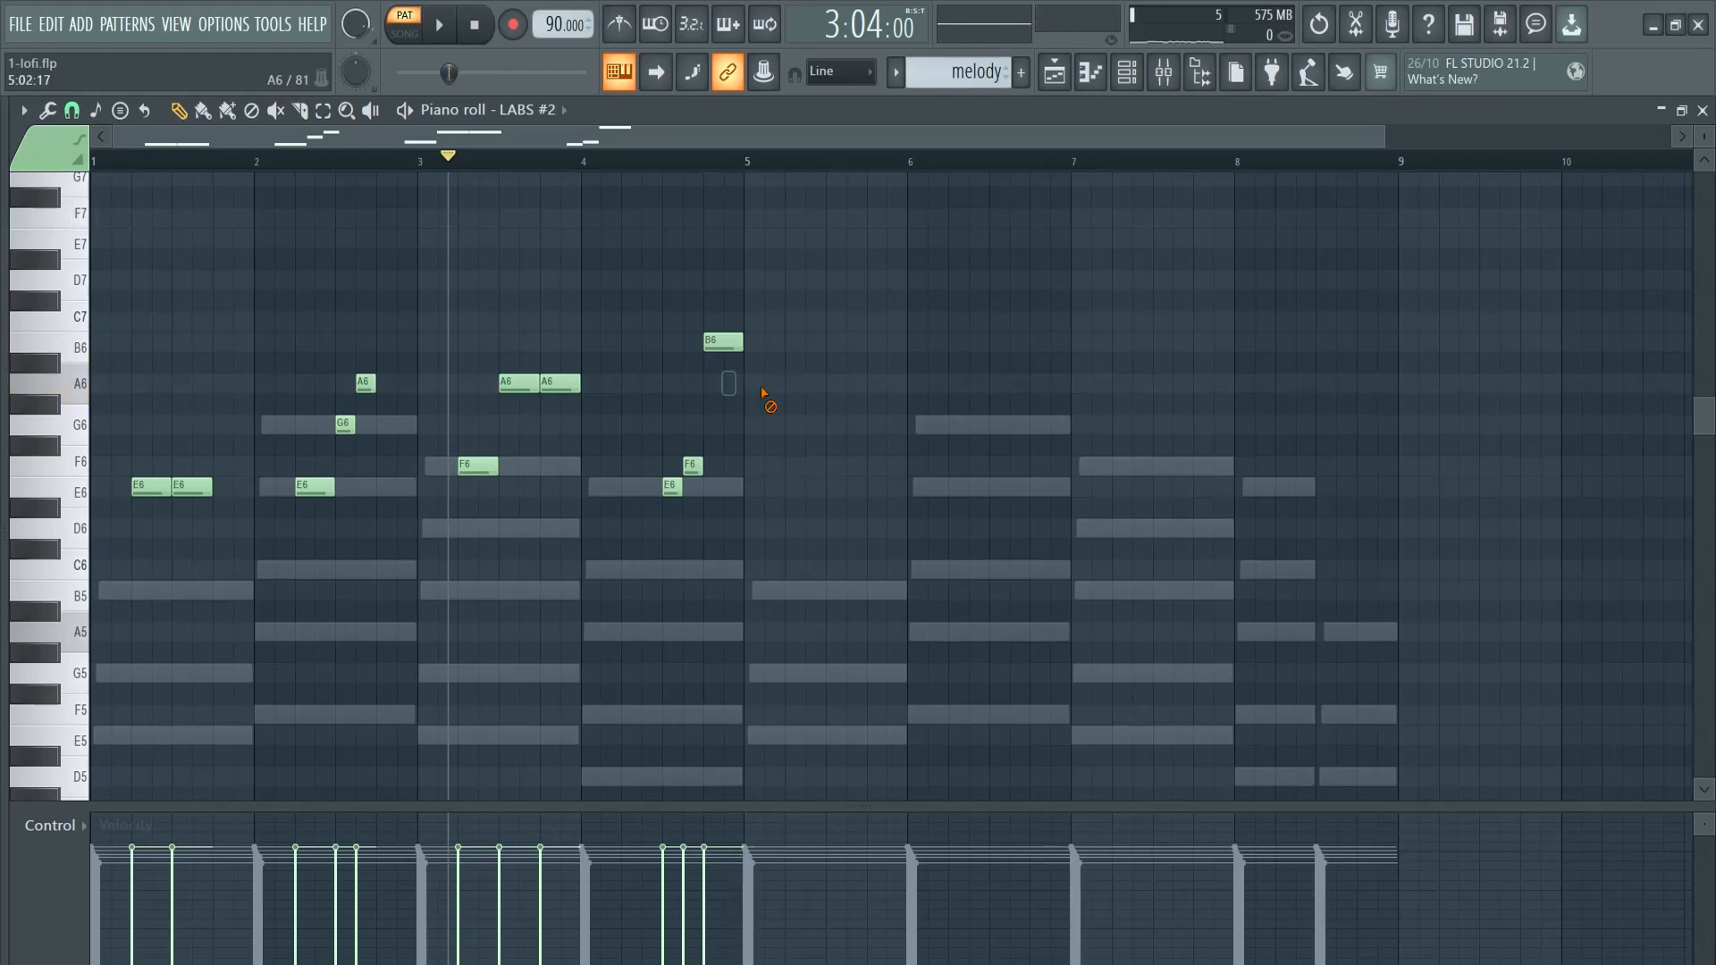
Step: Audition the end of the phrase, return the playhead to bar 1 and listen to the four-bar melody from the start
key("space")
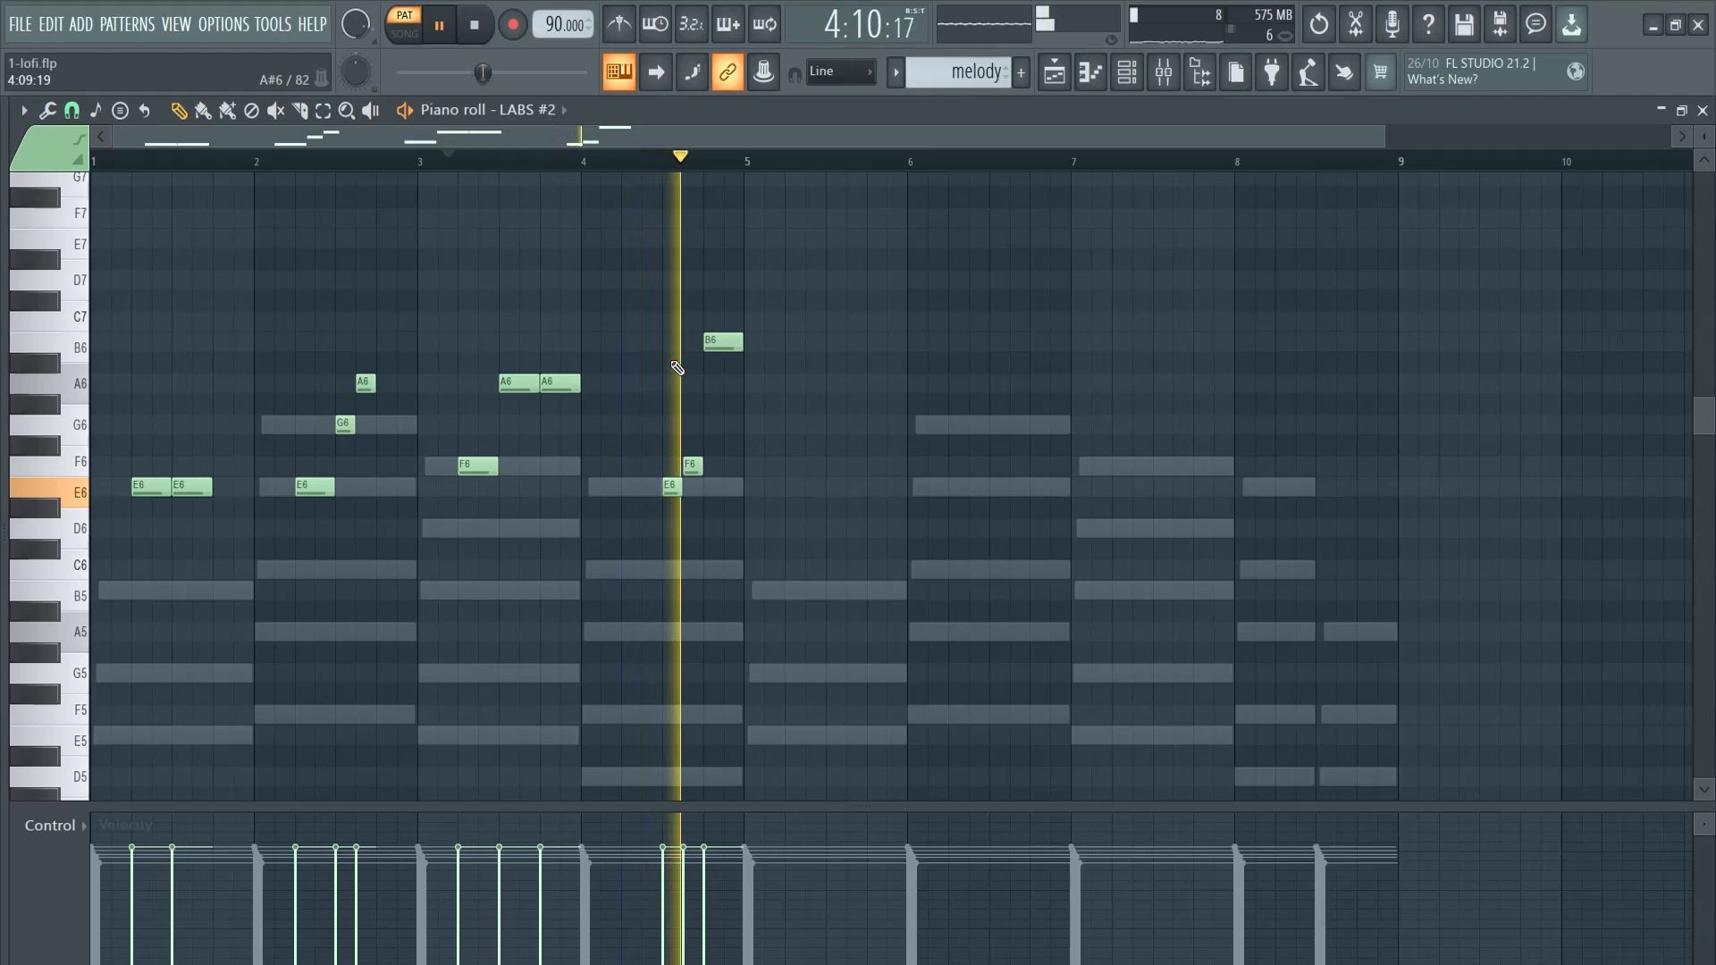
key("space")
left_click_drag(357, 163, 8, 190)
key("space")
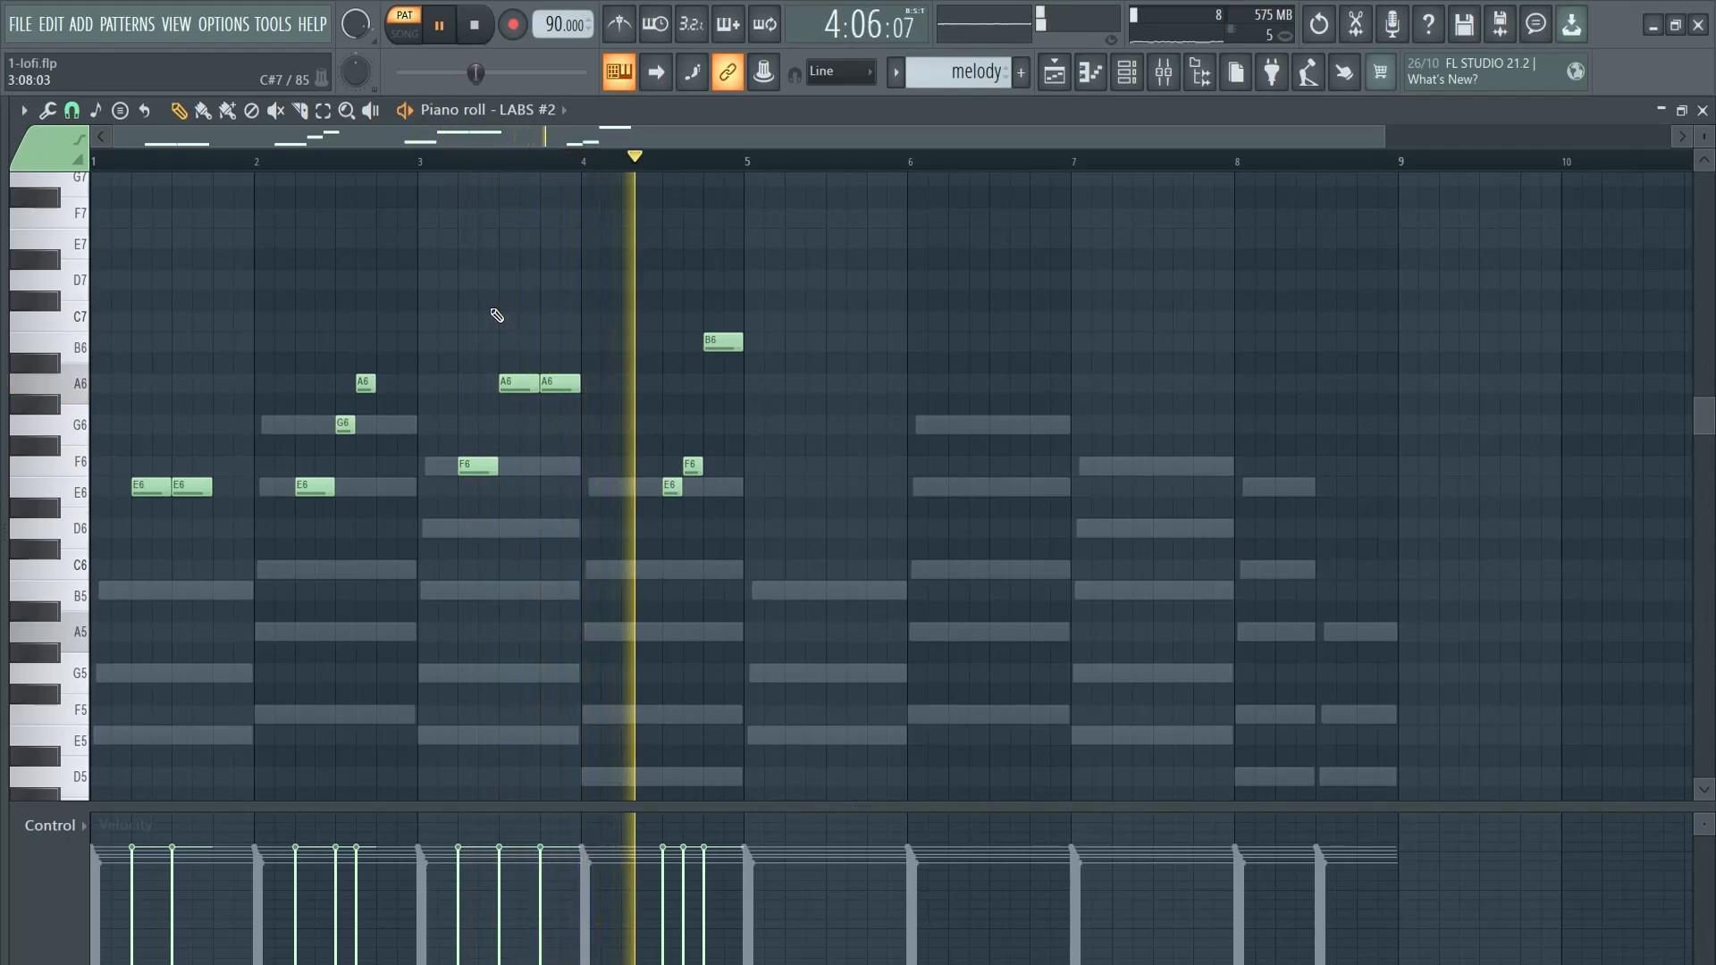
key("space")
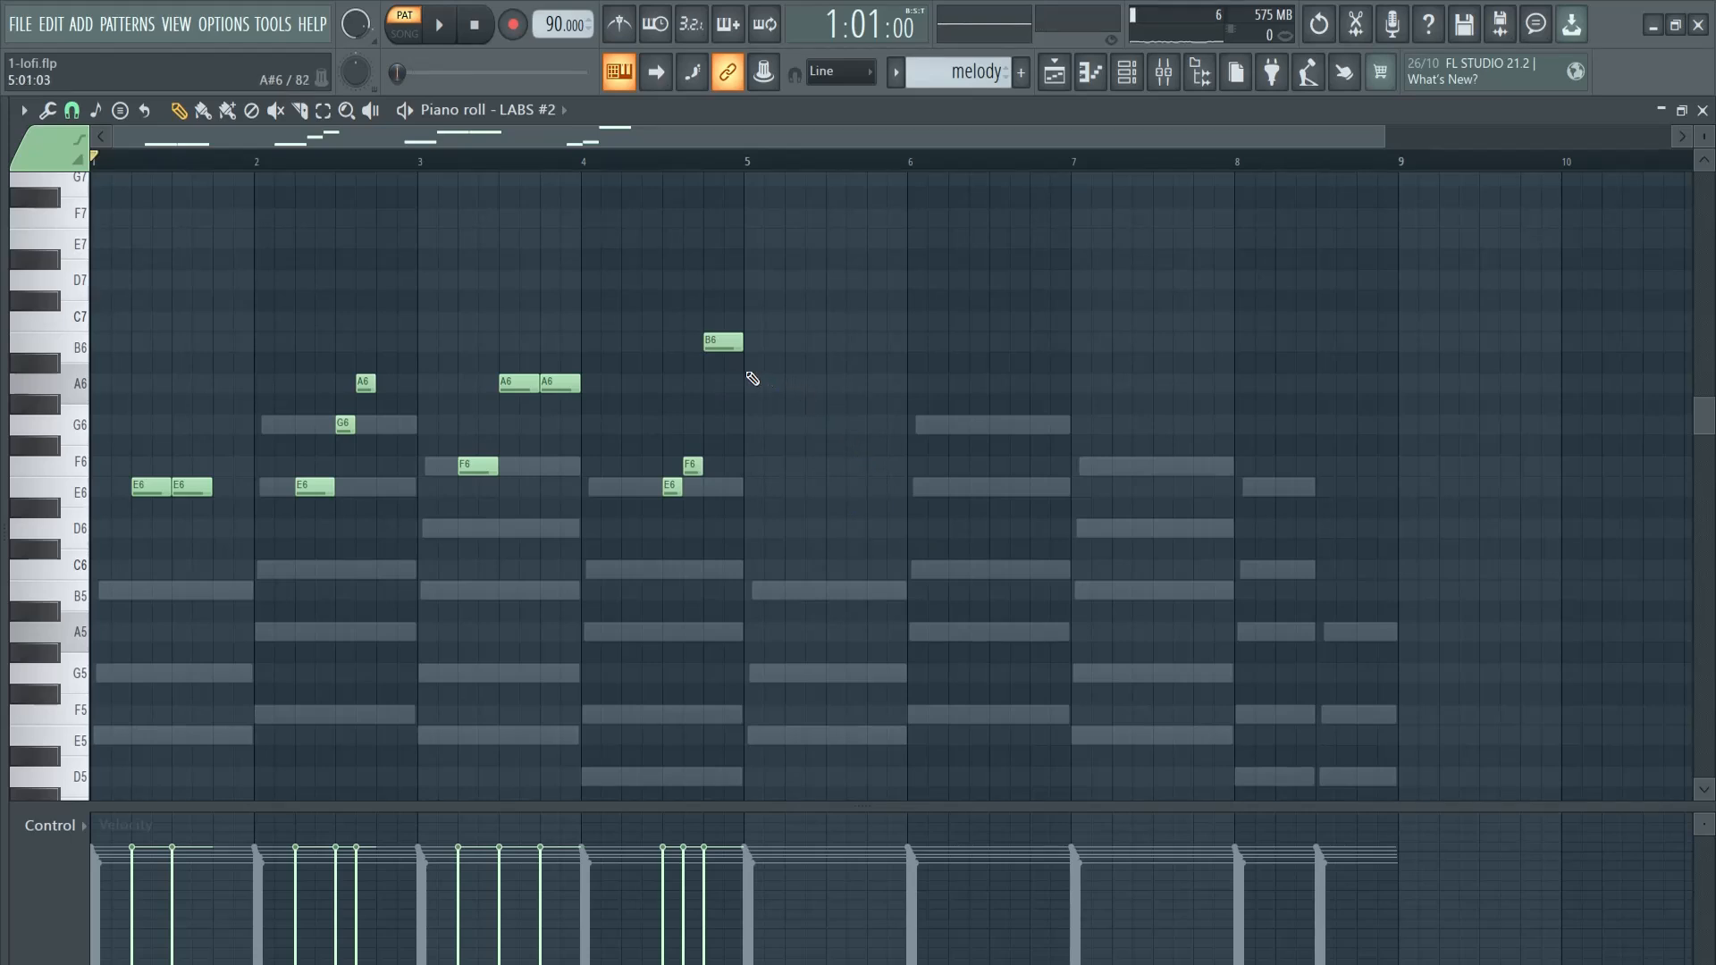
Step: Duplicate the four-bar melody into bars 5 to 8 and lengthen the copied G6 in bar 6 to four steps
key("ctrl+b")
key("ctrl+d")
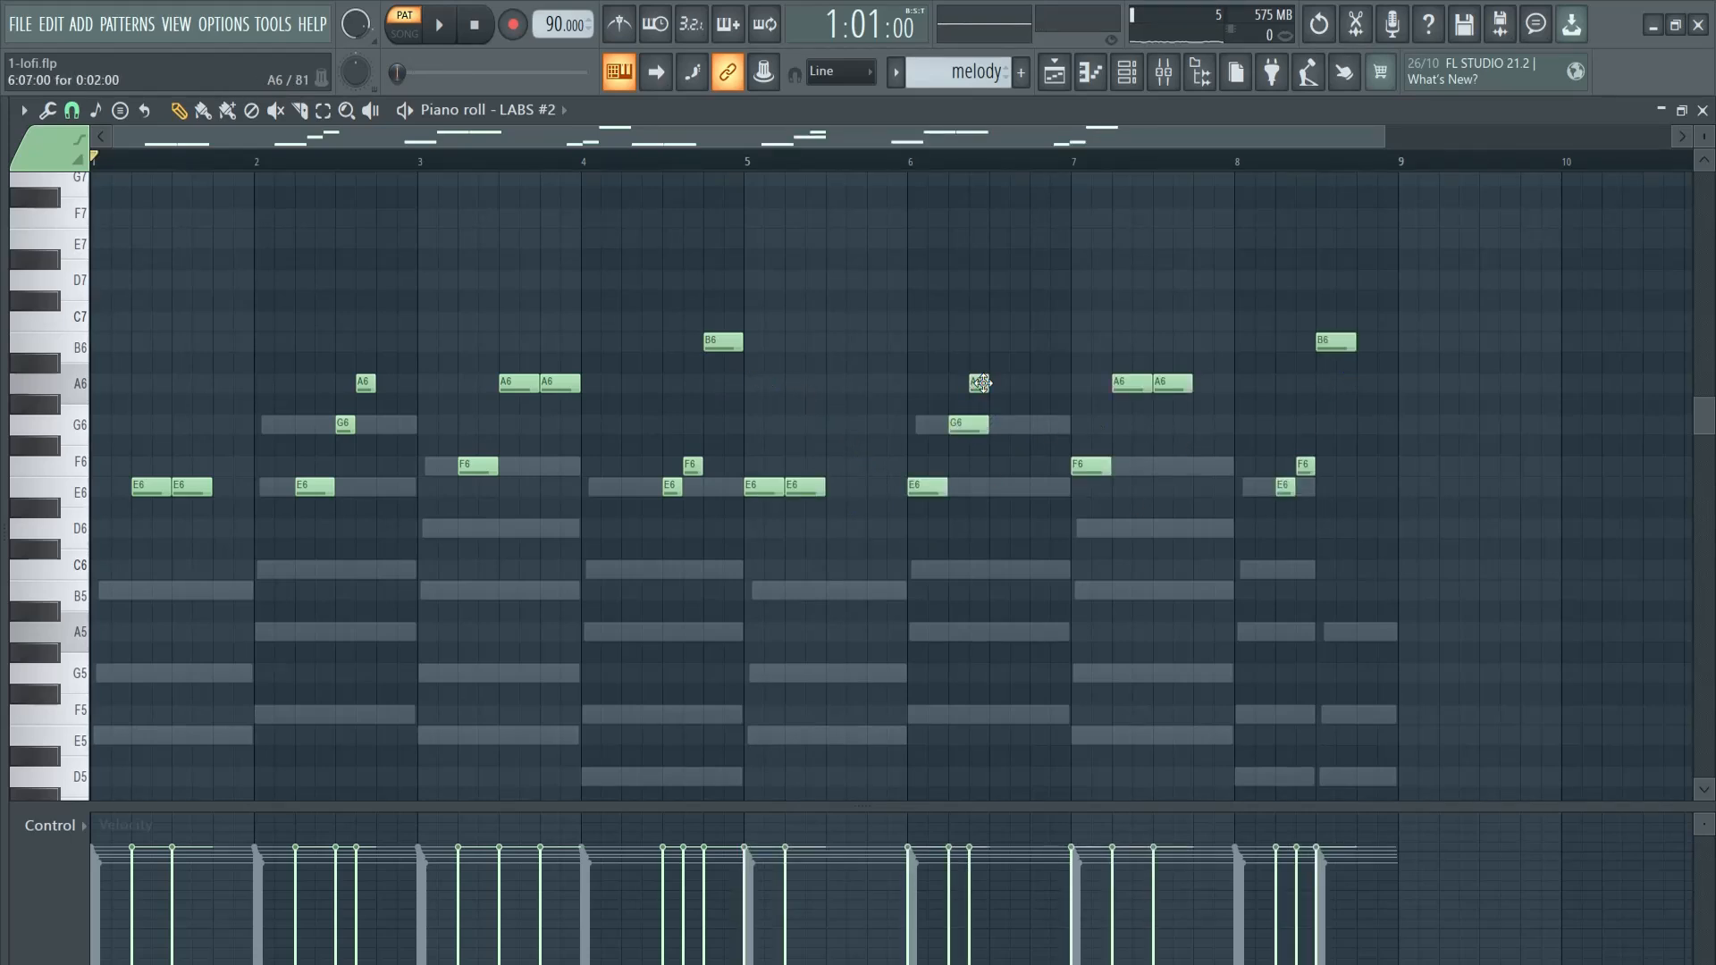
Step: Delete bar 6's A6, turn bar 7's first A6 into two two-step A6 notes and raise the following A6 to B6
left_click(1150, 382)
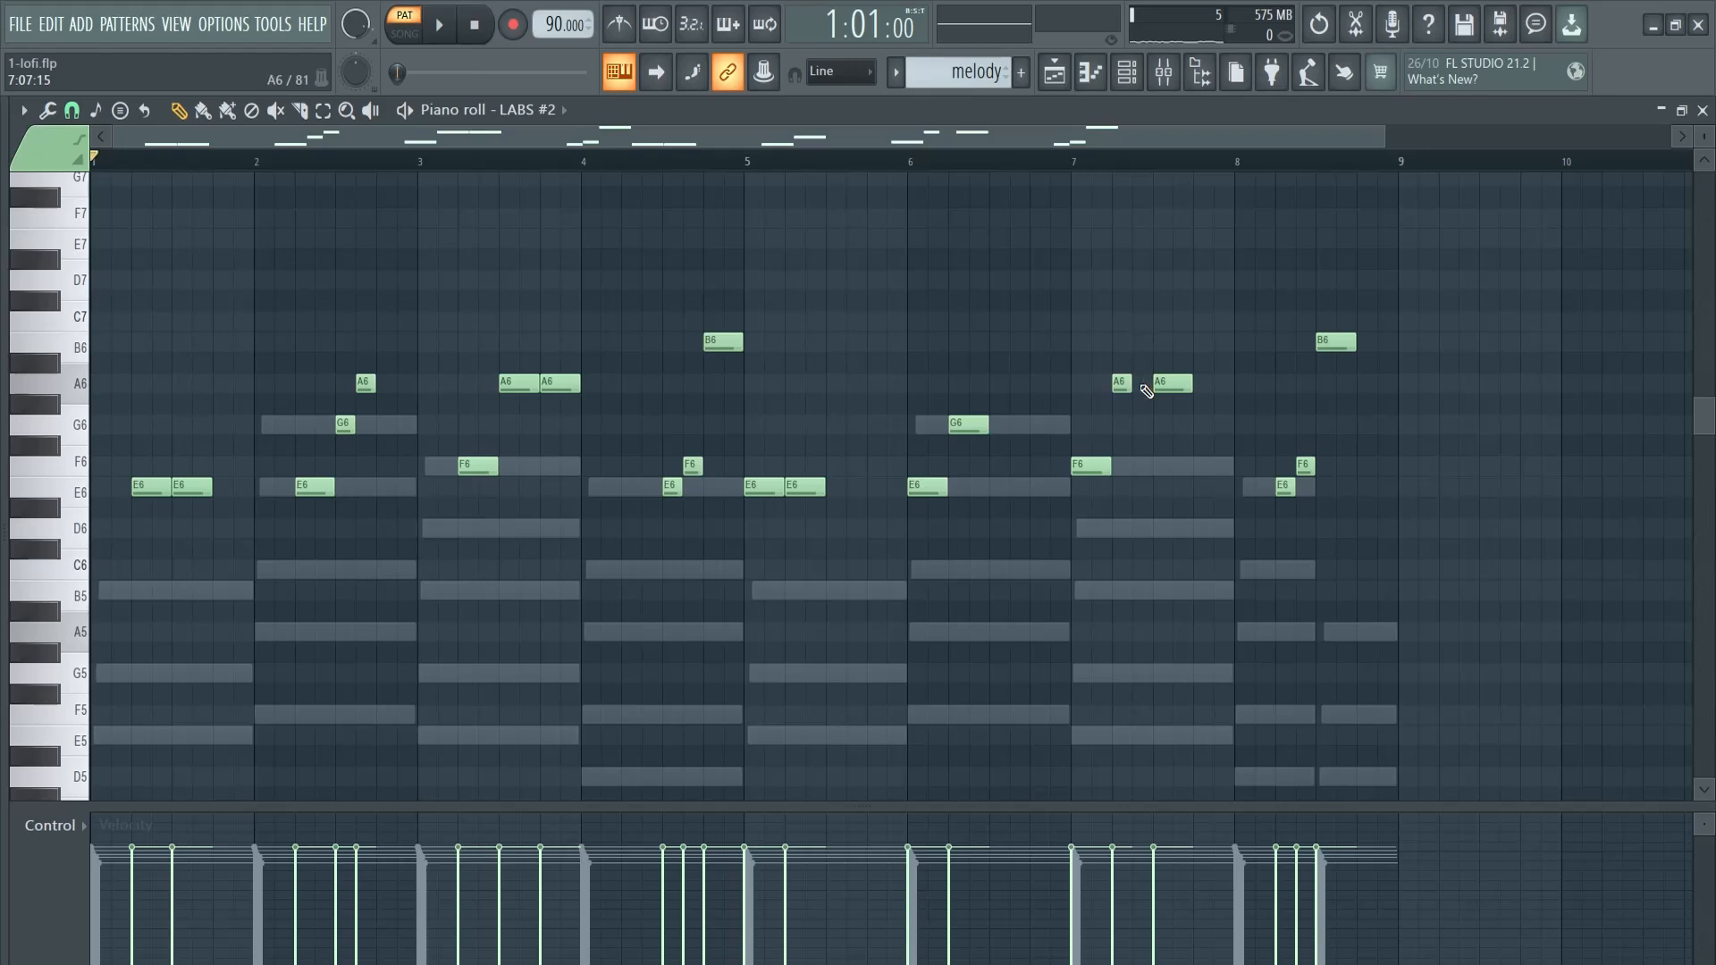
left_click(1151, 382)
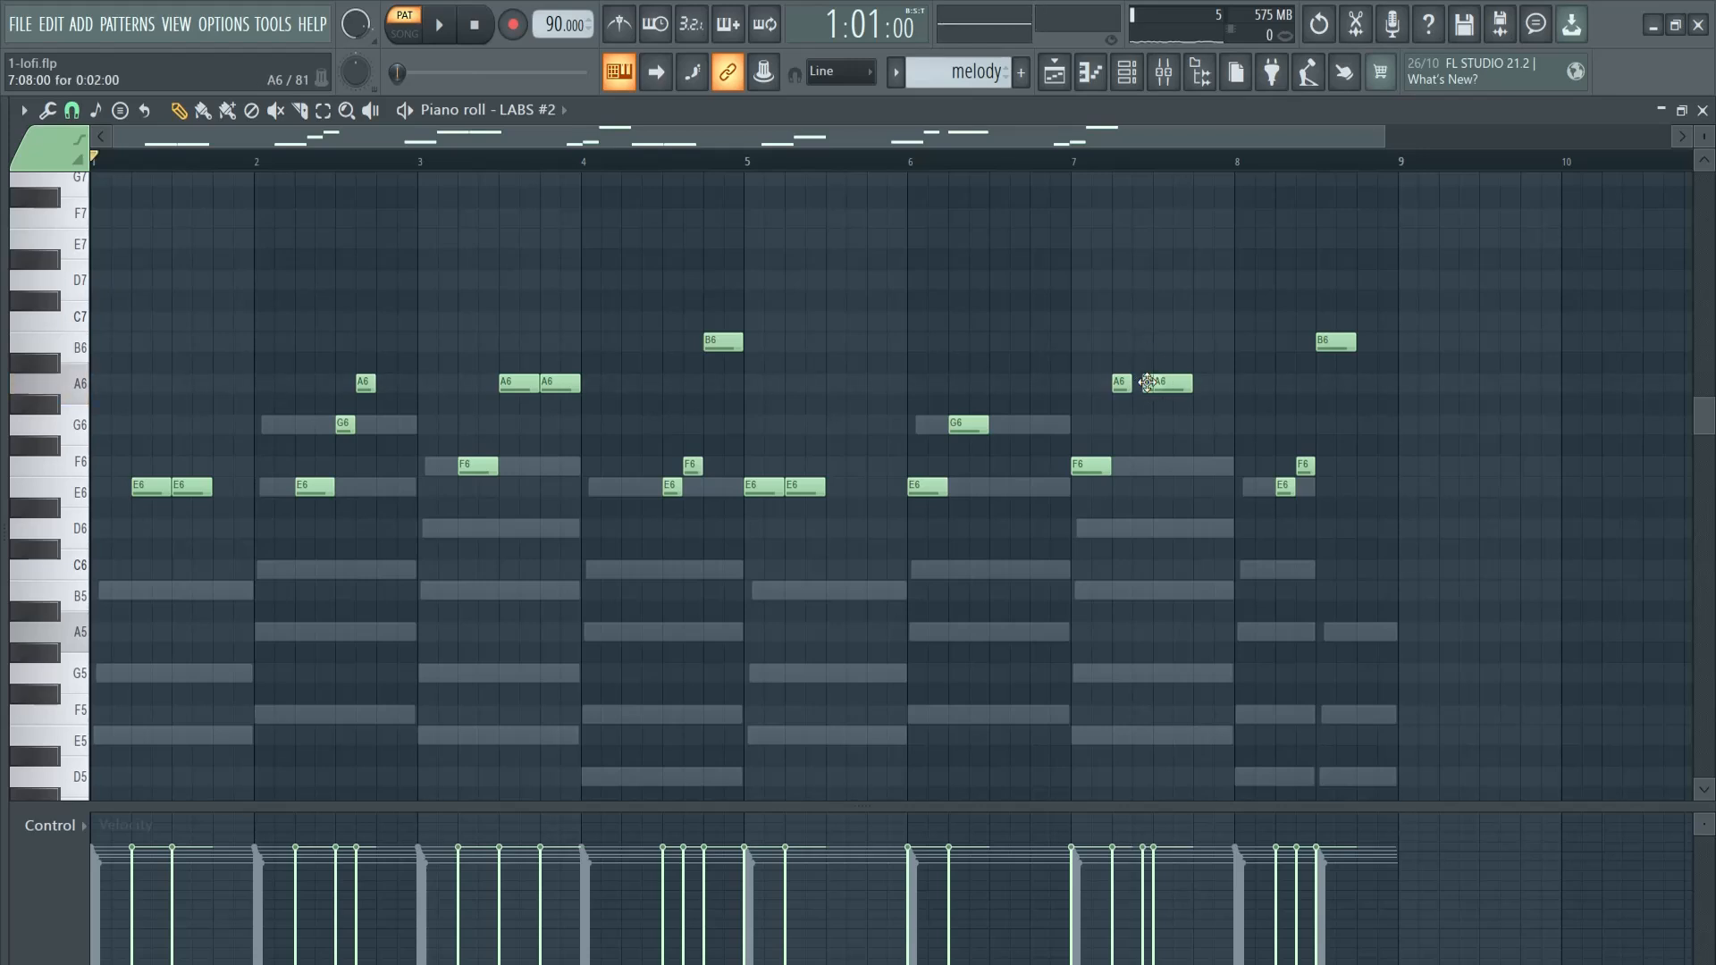
left_click_drag(1171, 383, 1171, 341)
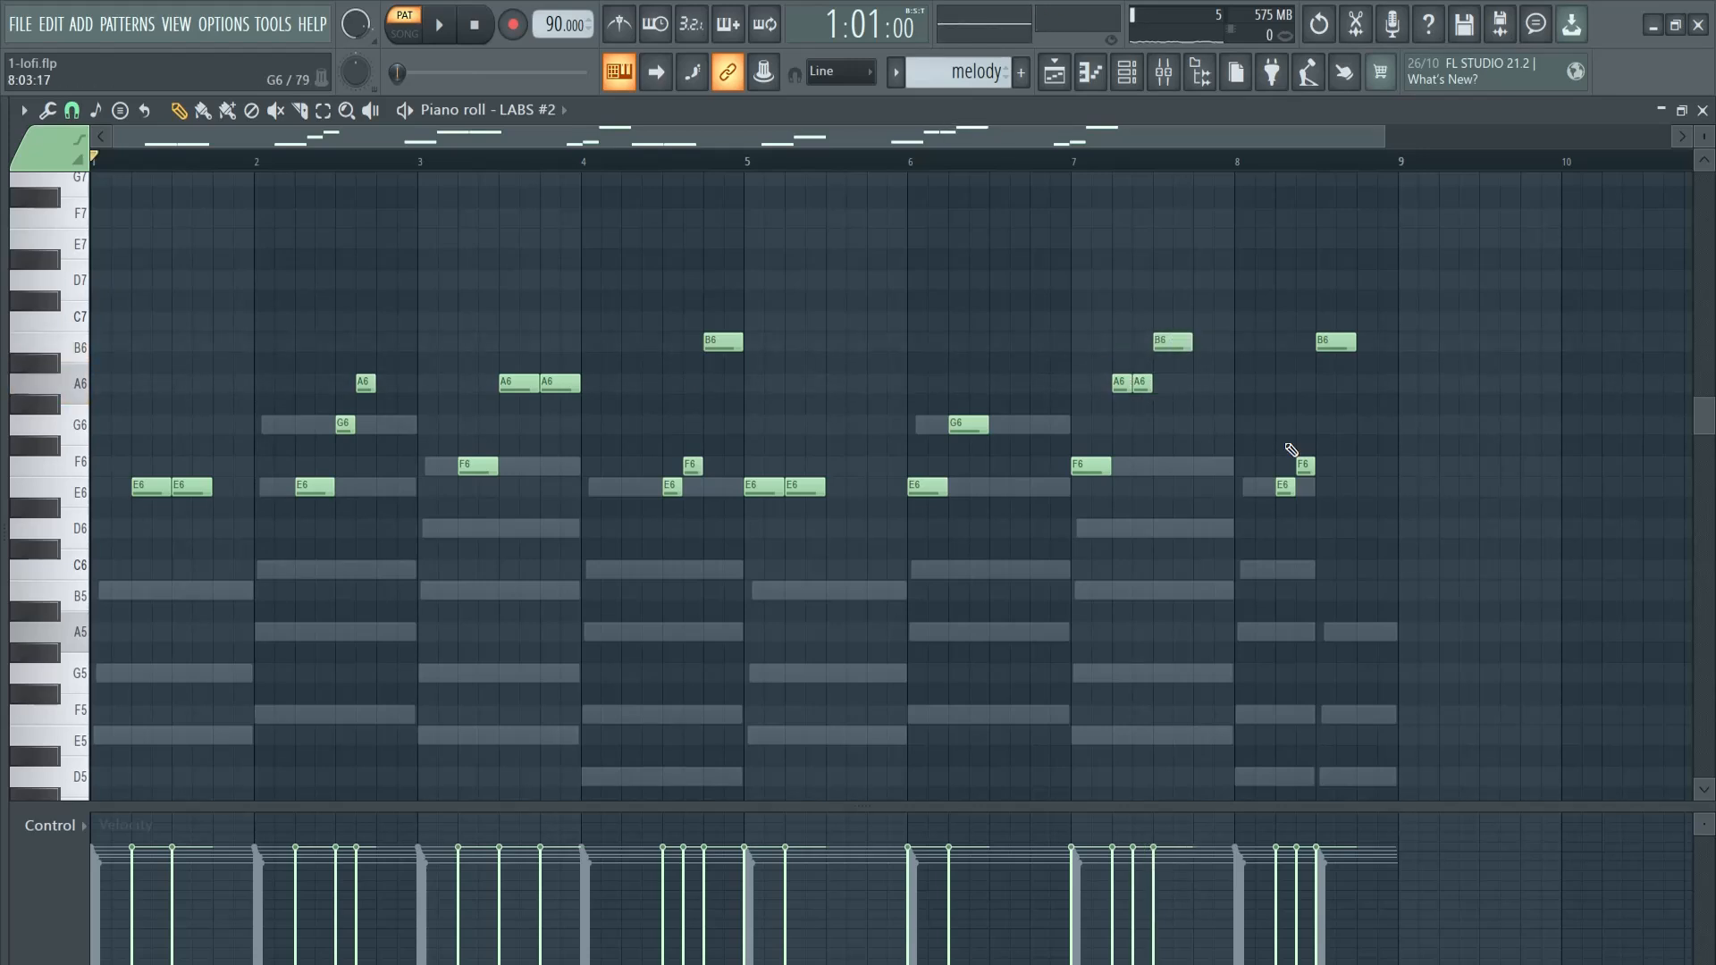
Step: Raise bar 8's three notes to F6, G6 and C7, and audition the variation from bar 5 and from bar 4
left_click_drag(1306, 466, 1306, 425)
left_click_drag(1287, 485, 1287, 466)
left_click_drag(1325, 342, 1321, 319)
left_click(743, 166)
key("space")
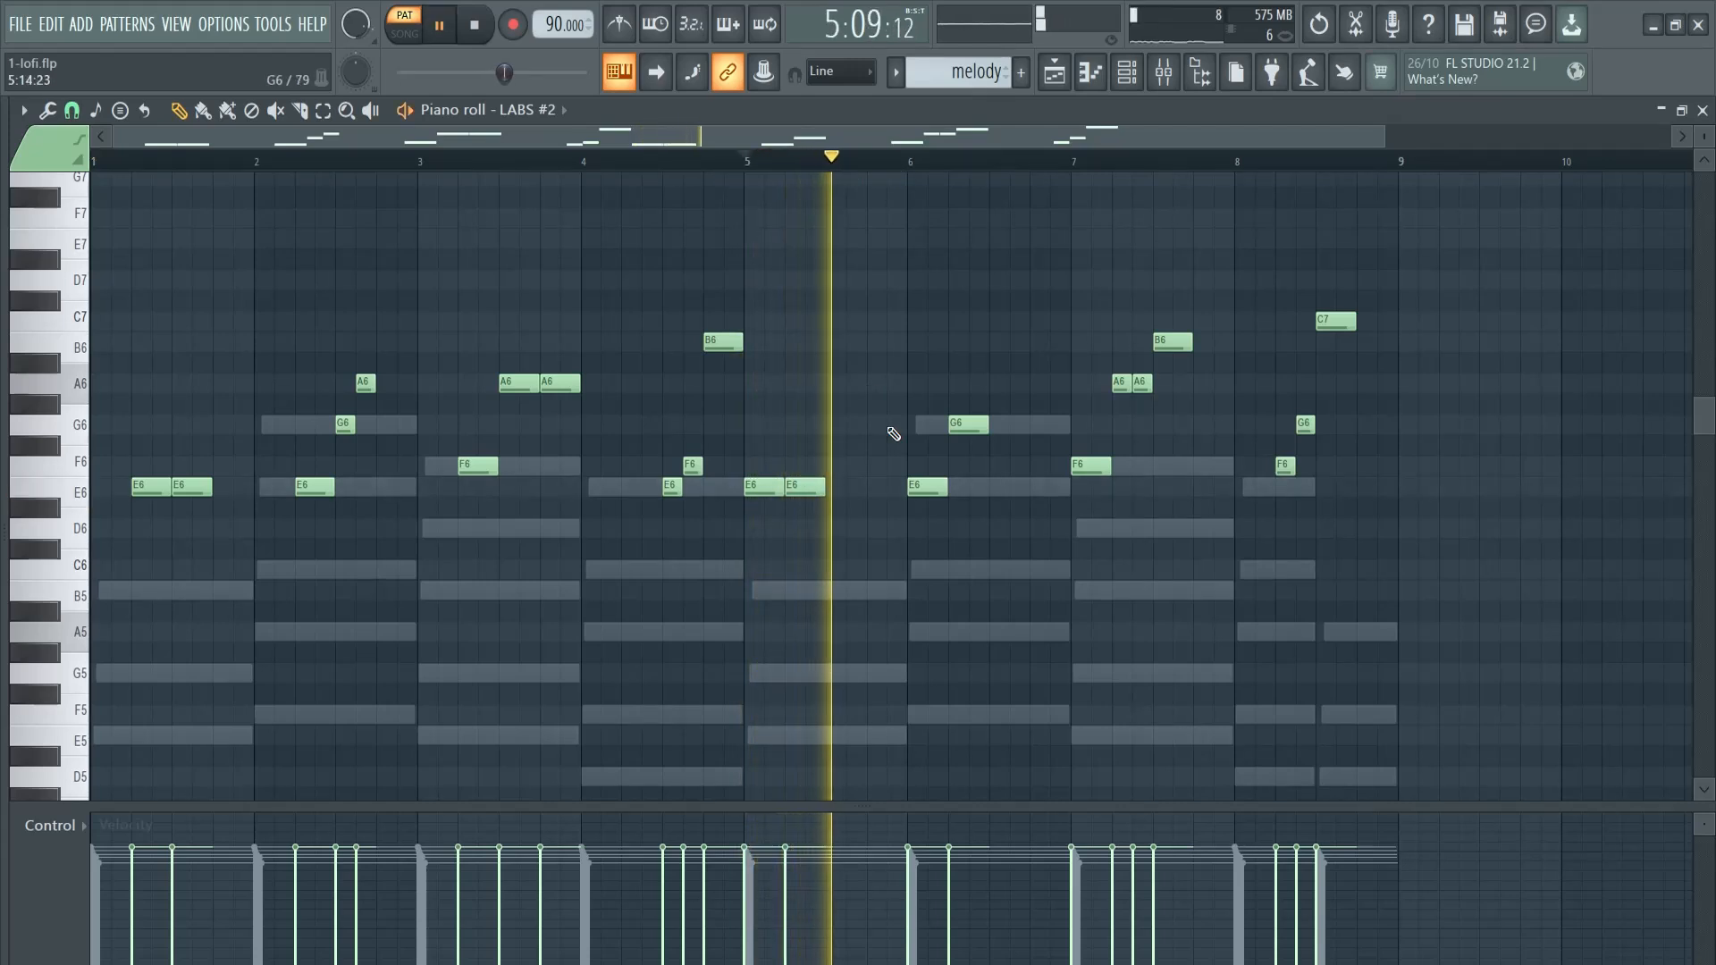
left_click(720, 168)
left_click_drag(721, 168, 645, 163)
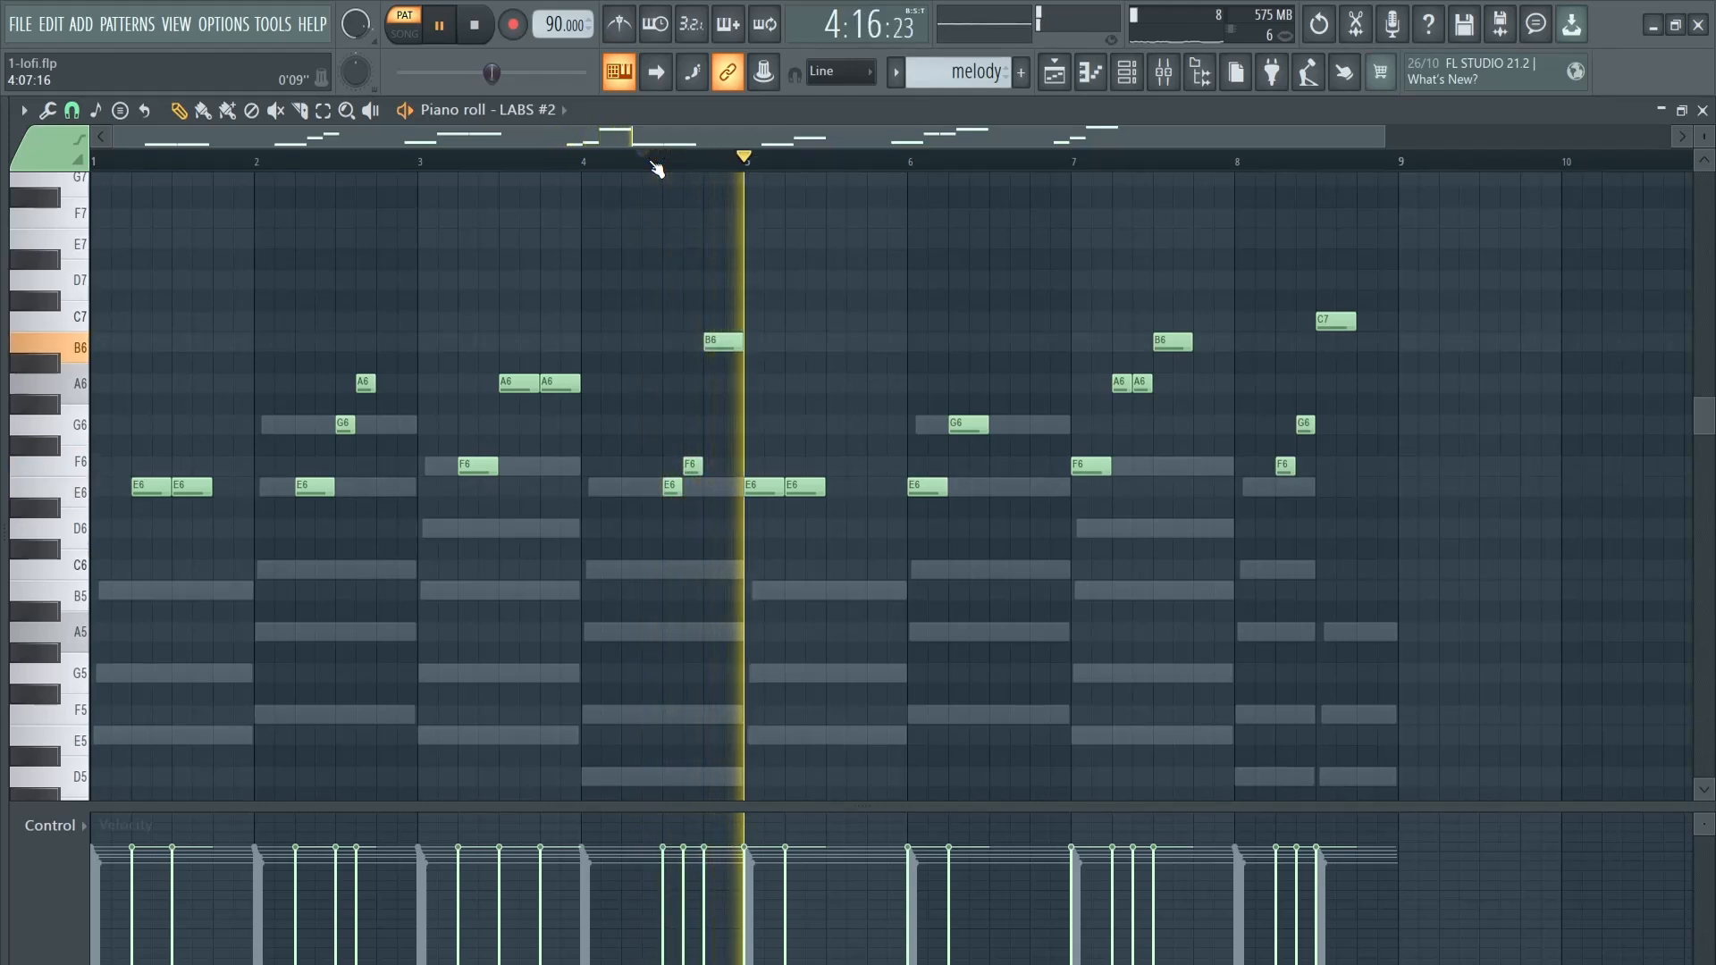
Step: Shift both E6 notes in bar 5 four steps forward to start on beat 2, and play the result
key("space")
left_click(792, 487)
left_click_drag(760, 487, 802, 487)
key("space")
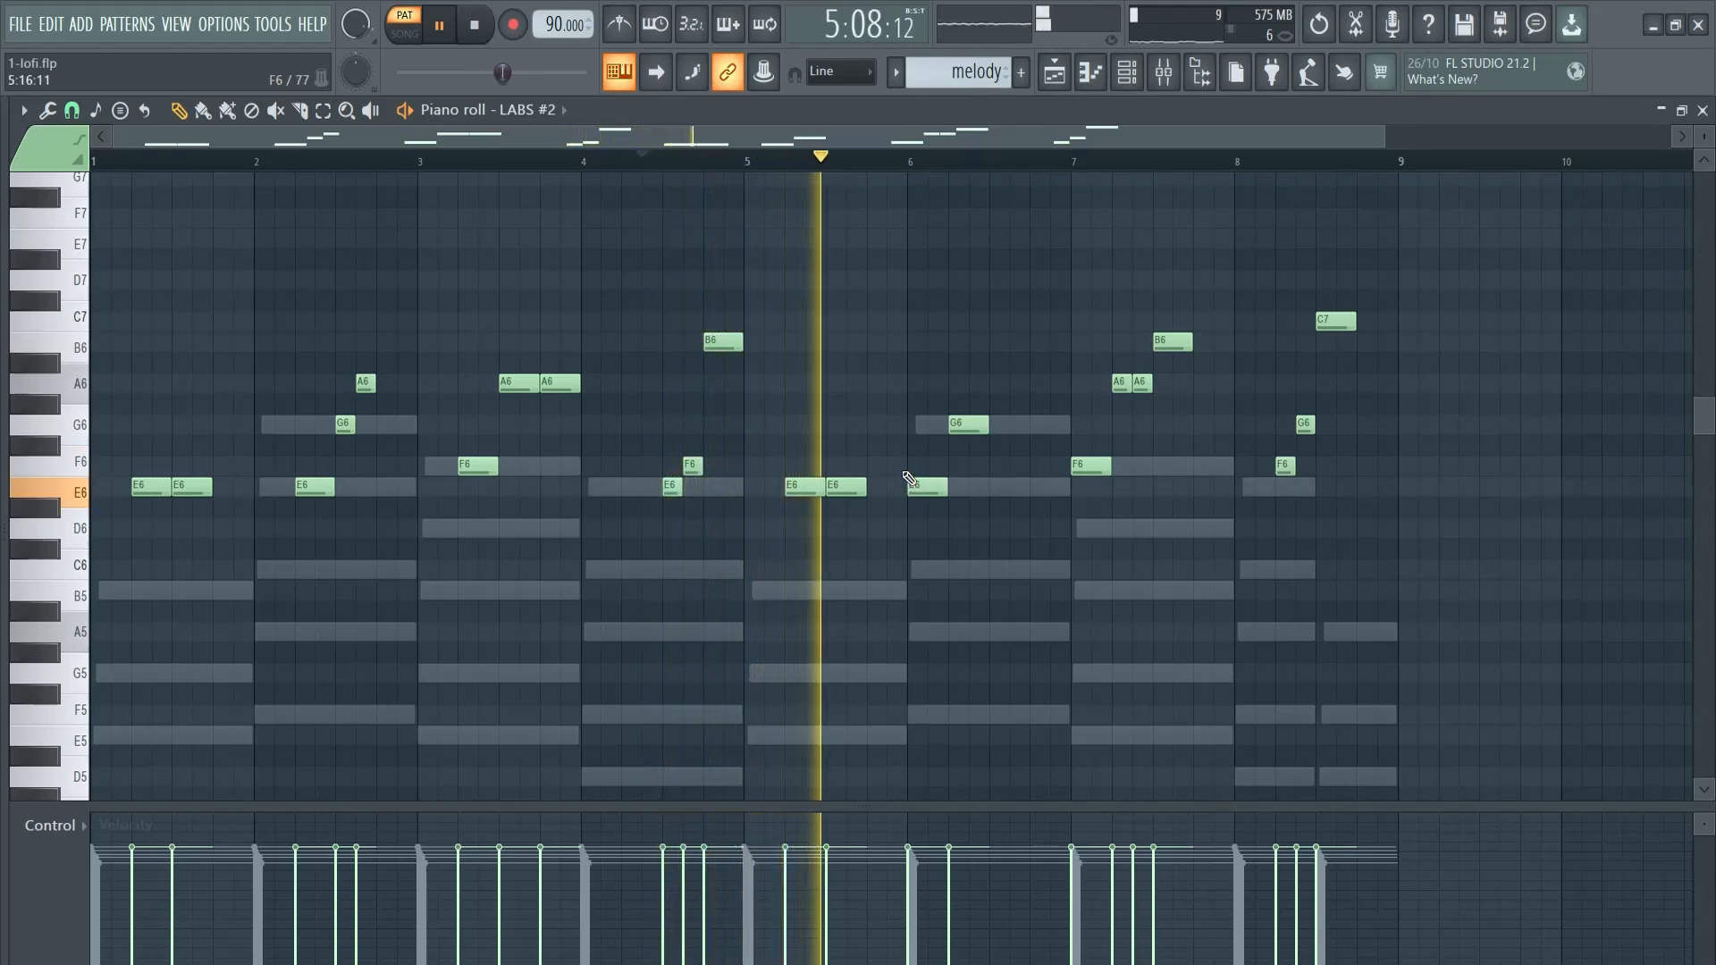
Step: Move all notes in bars 6 and 7 four steps forward so each phrase starts on beat 2
key("space")
left_click_drag(915, 378, 1019, 516)
left_click_drag(969, 423, 1000, 423)
left_click_drag(1144, 412, 1206, 500)
left_click_drag(1173, 344, 1213, 344)
left_click(1172, 286, "ctrl")
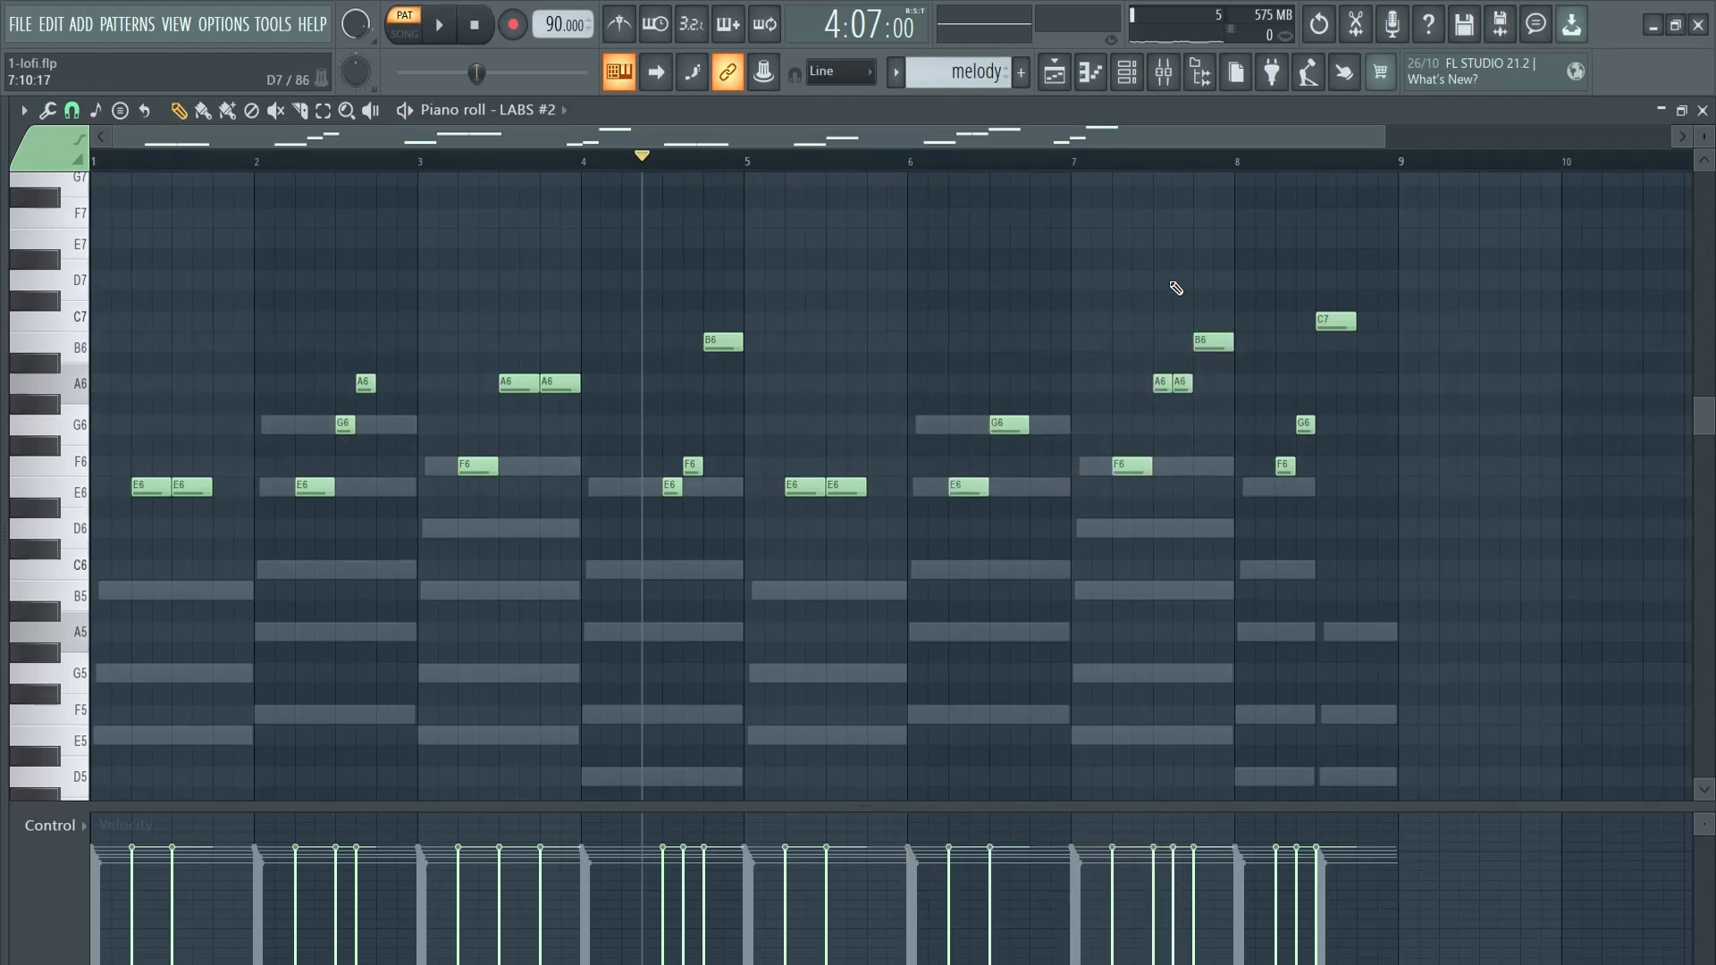
Step: Arrange bar 8 as four-step F6, G6 and C7 notes on beats 2, 3 and 4, and play the melody
left_click_drag(1245, 269, 1373, 518)
left_click_drag(1337, 322, 1375, 324)
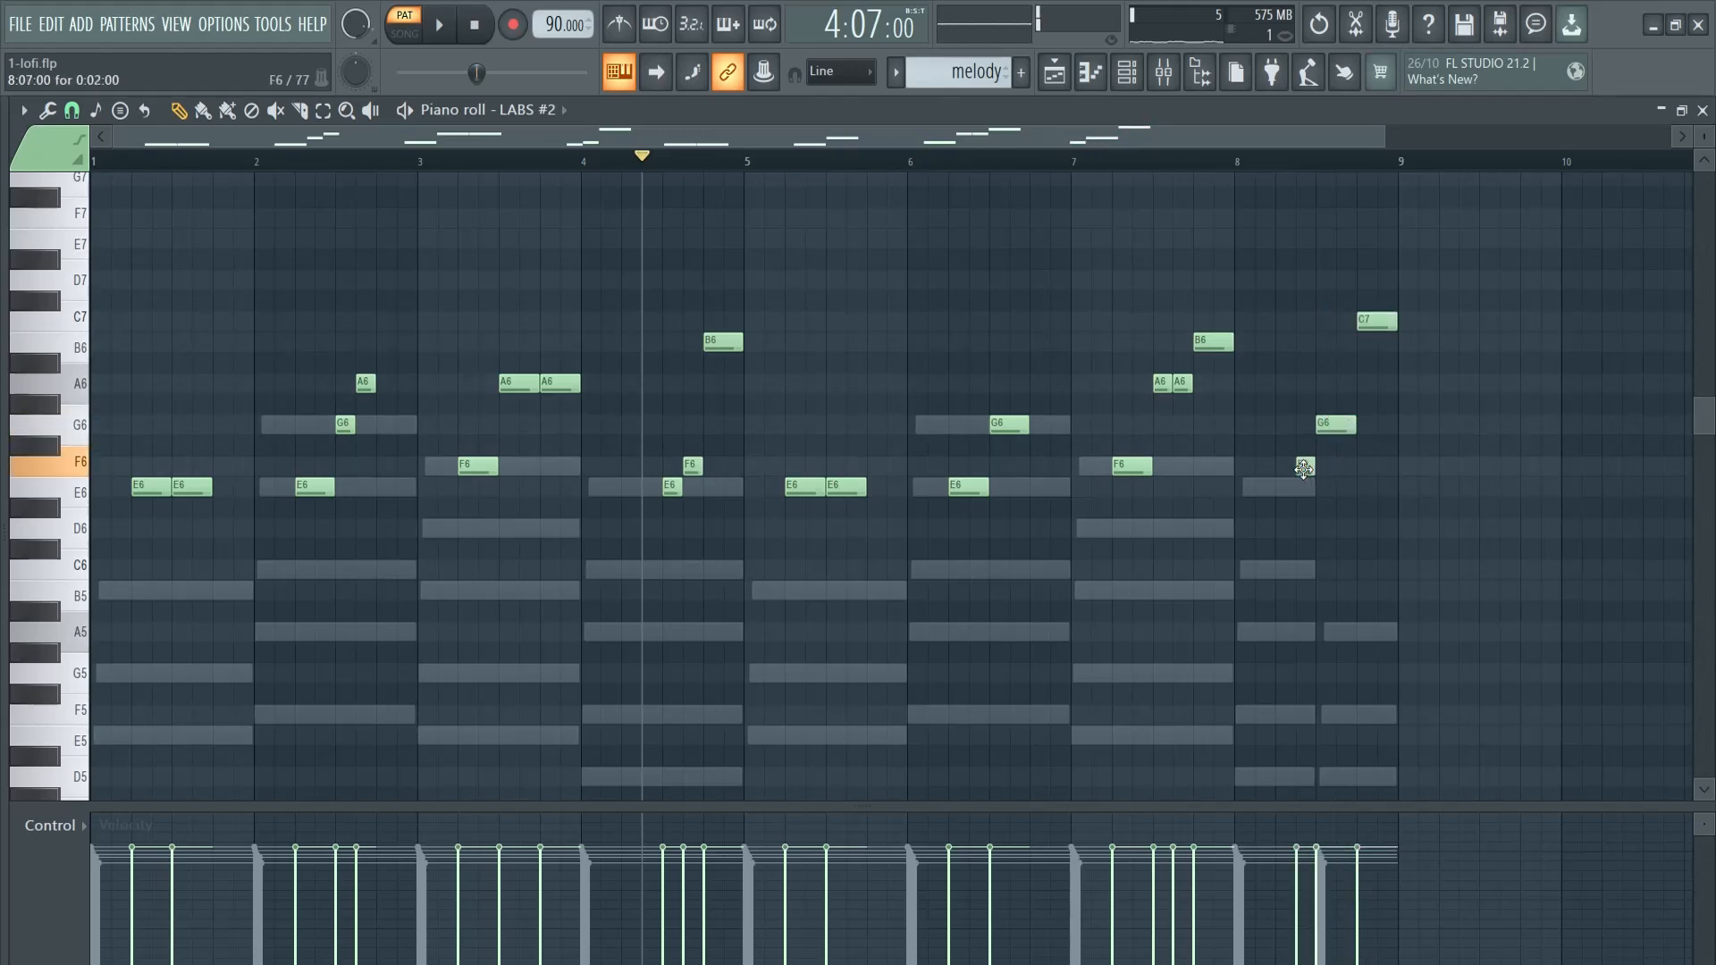
key("space")
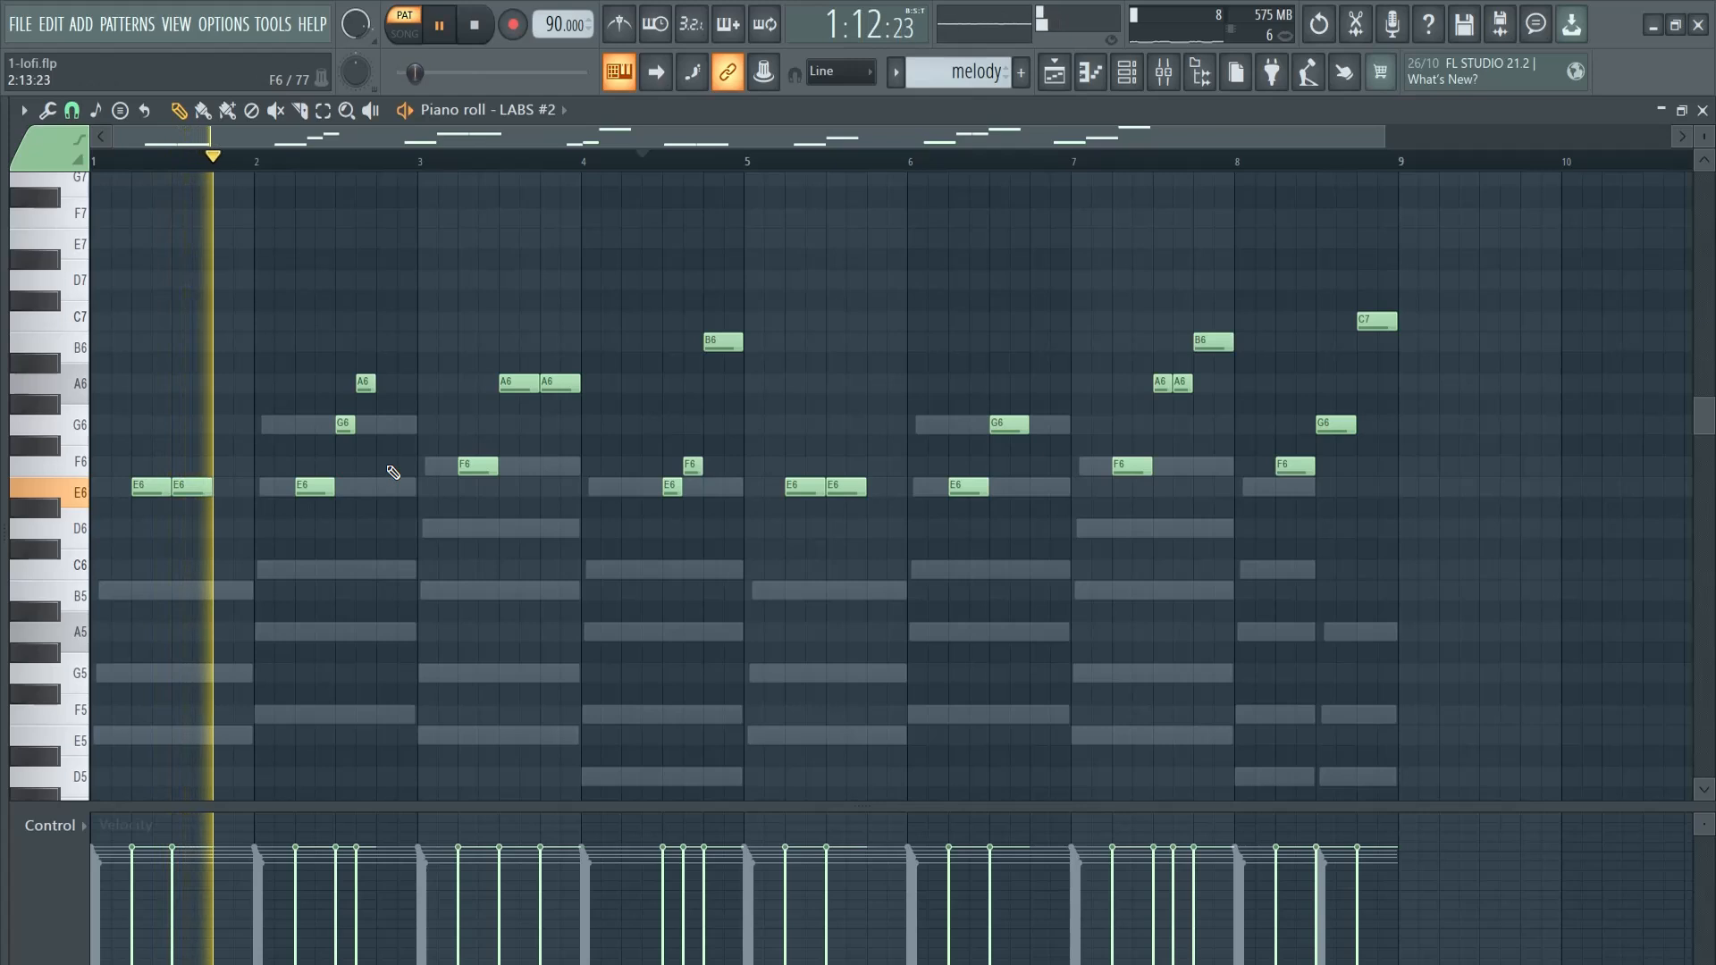
Step: Stop playback and show the playlist with the chords, bass and melody clips
key("space")
key("F5")
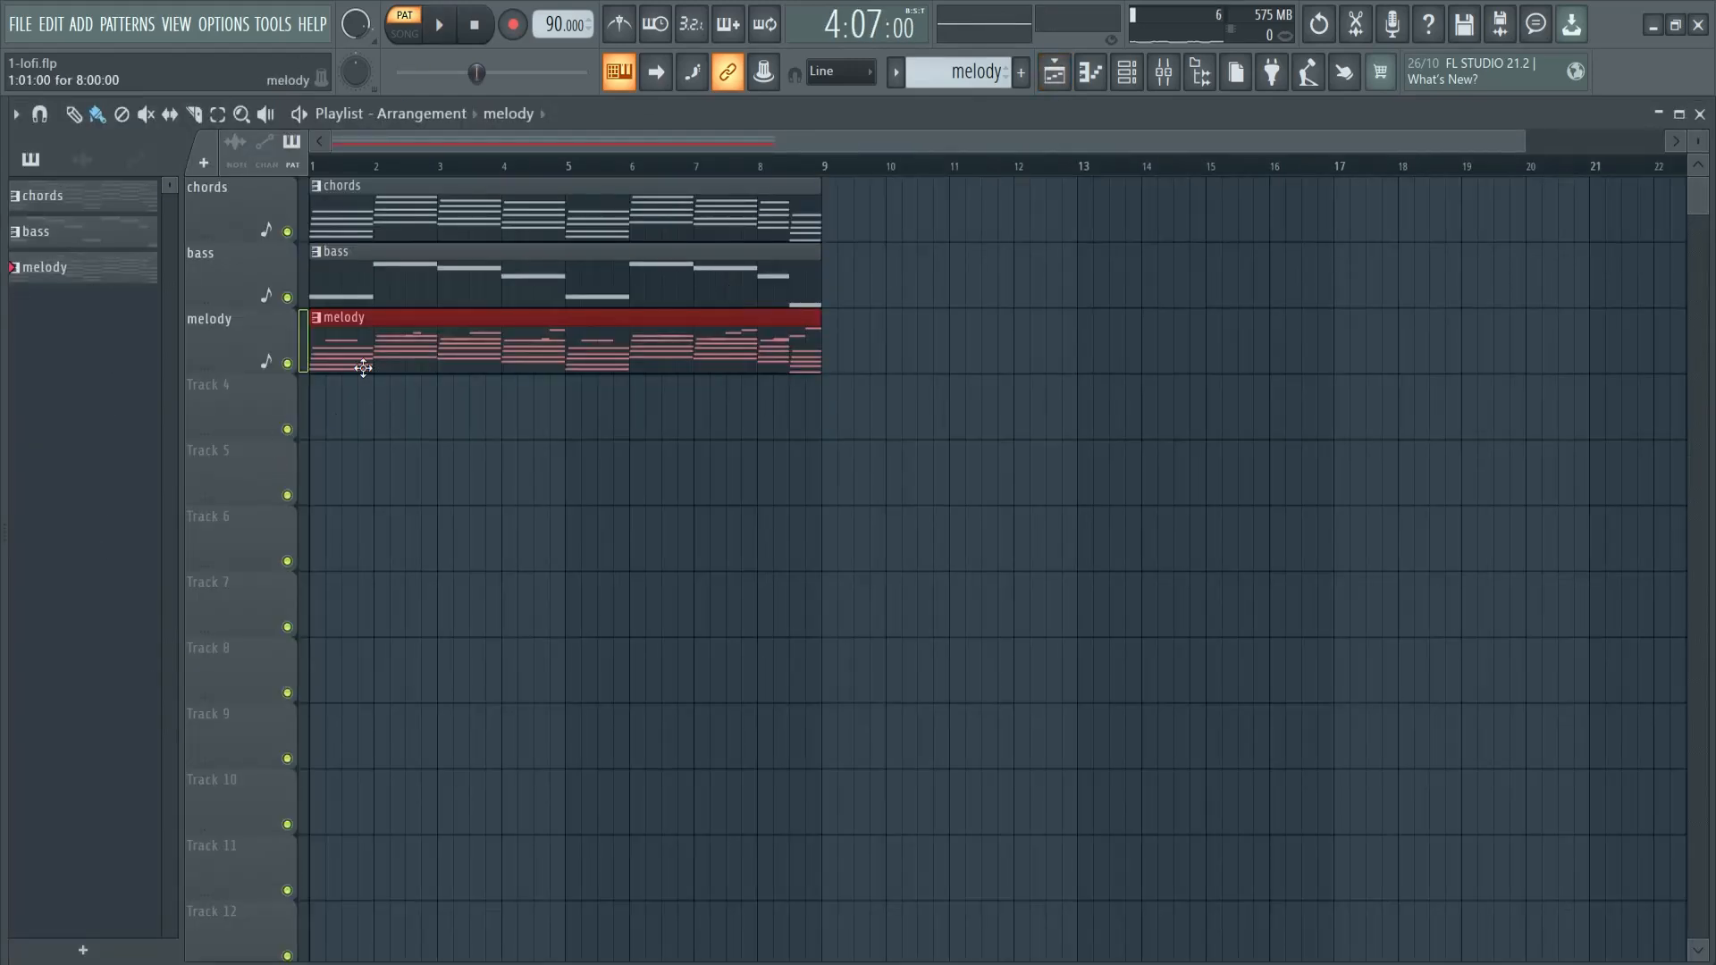
left_click(442, 435)
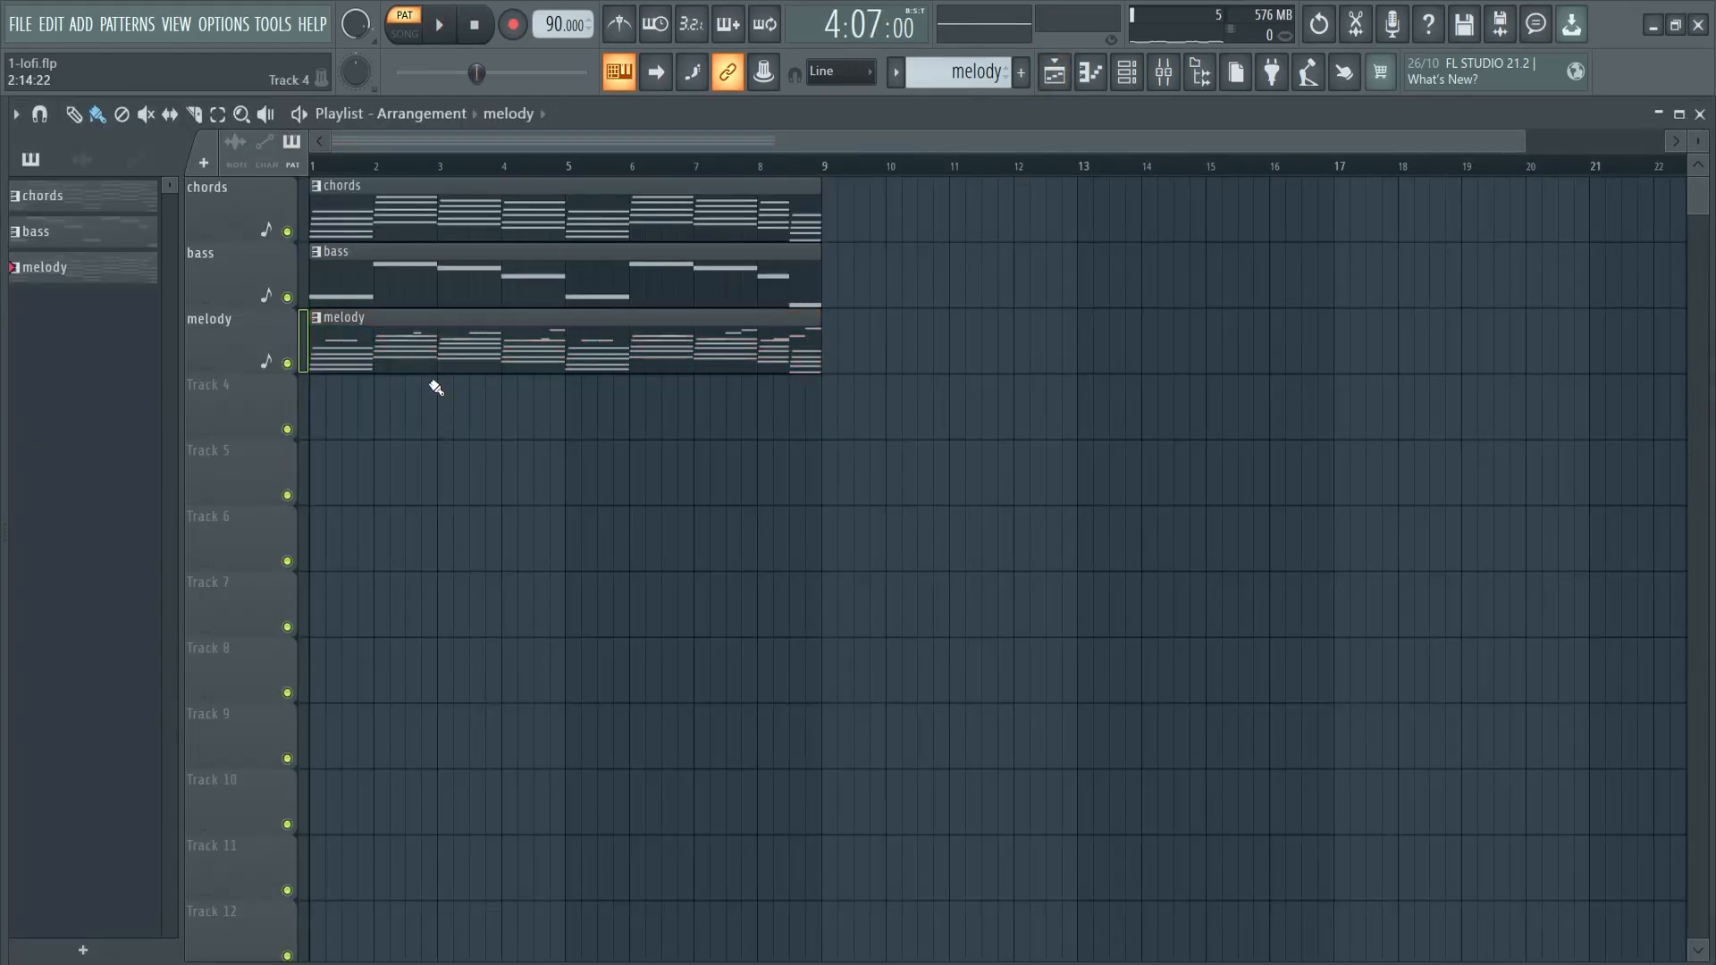
Step: Switch to song mode, play the chords, bass and melody arrangement, and replay its ending from bar 8
left_click(417, 50)
key("space")
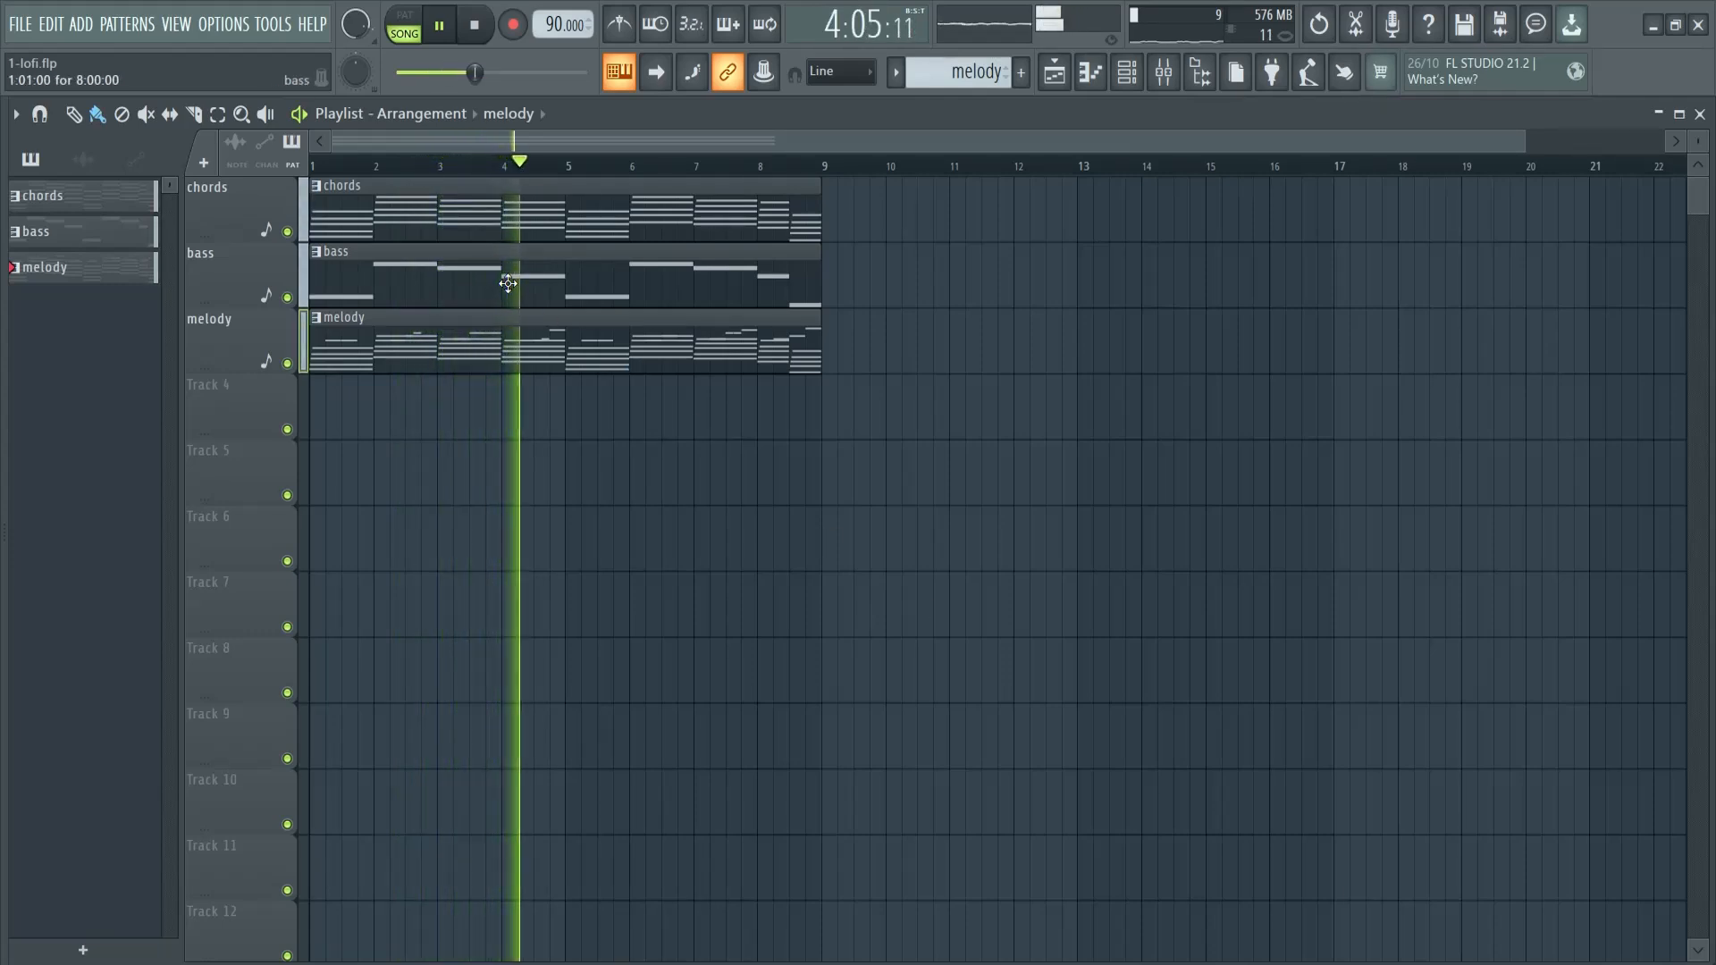
key("space")
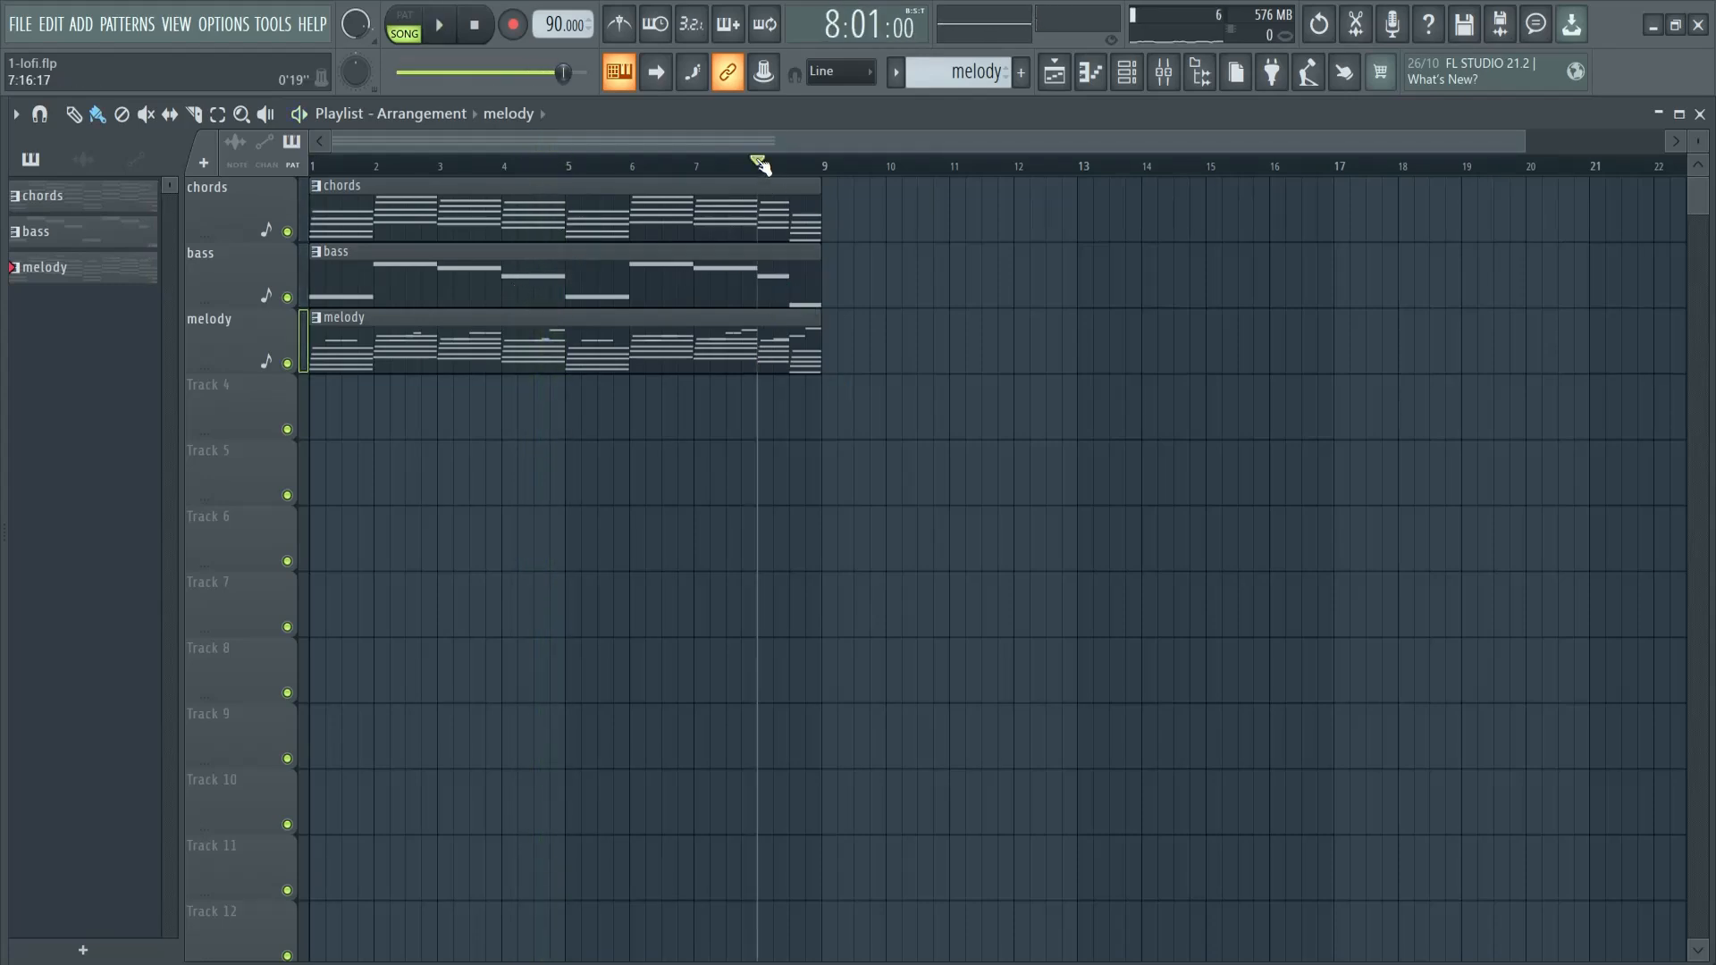
key("space")
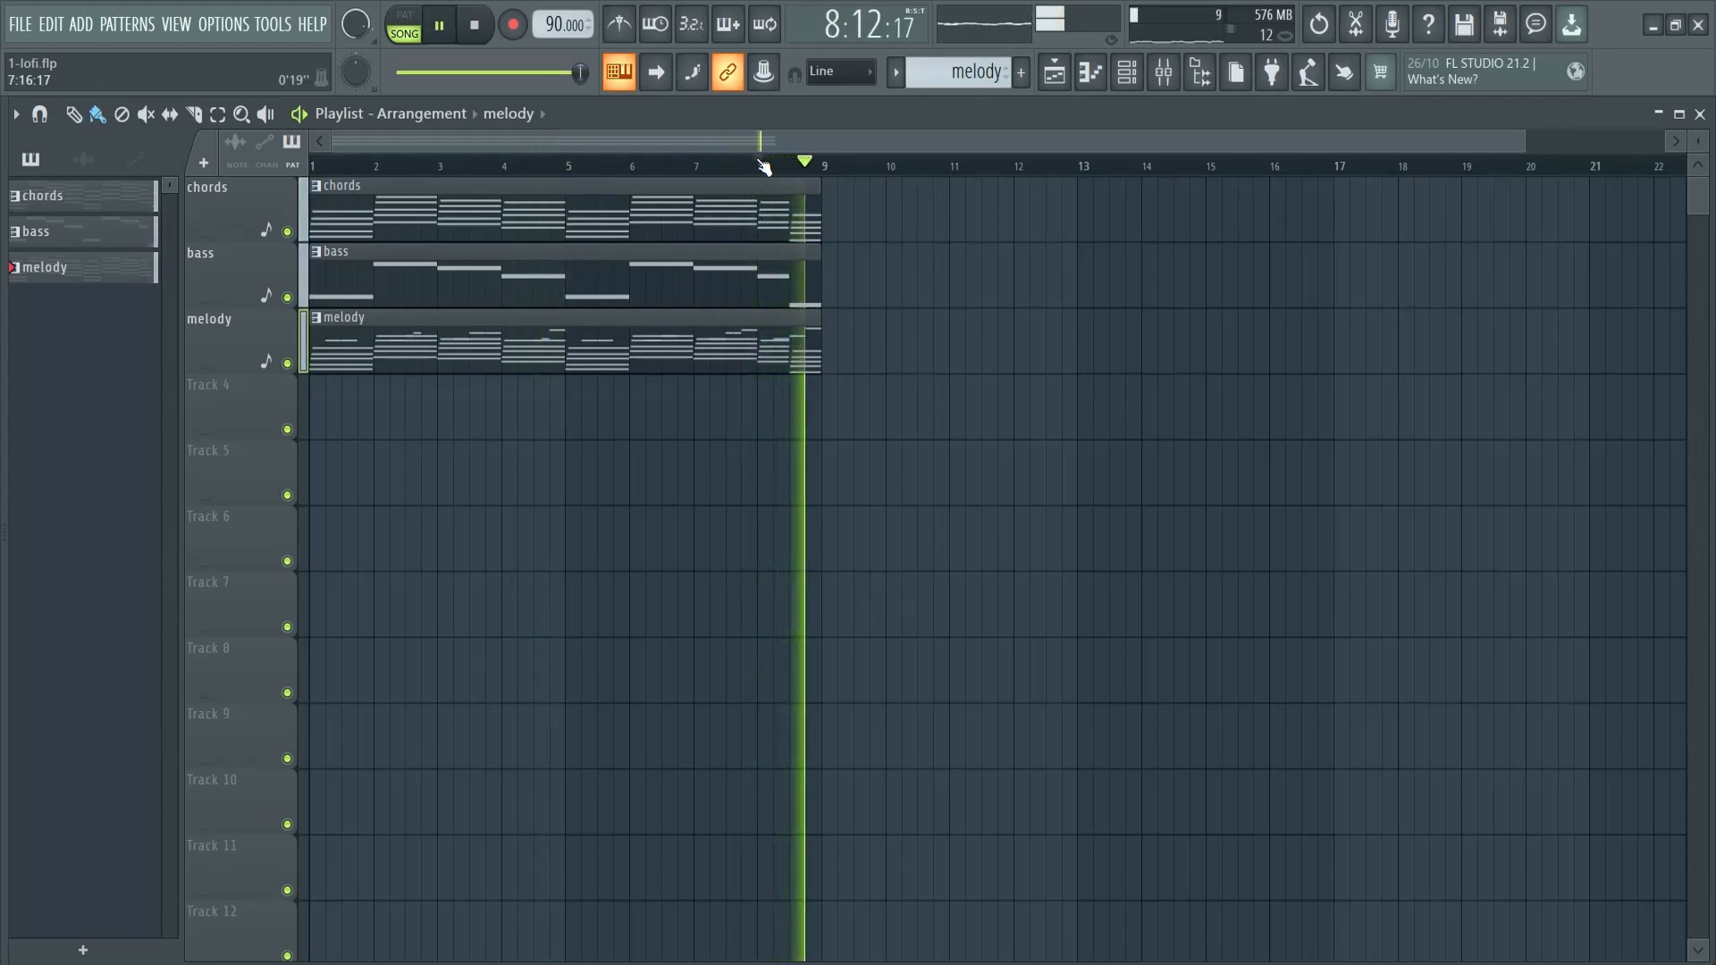
key("space")
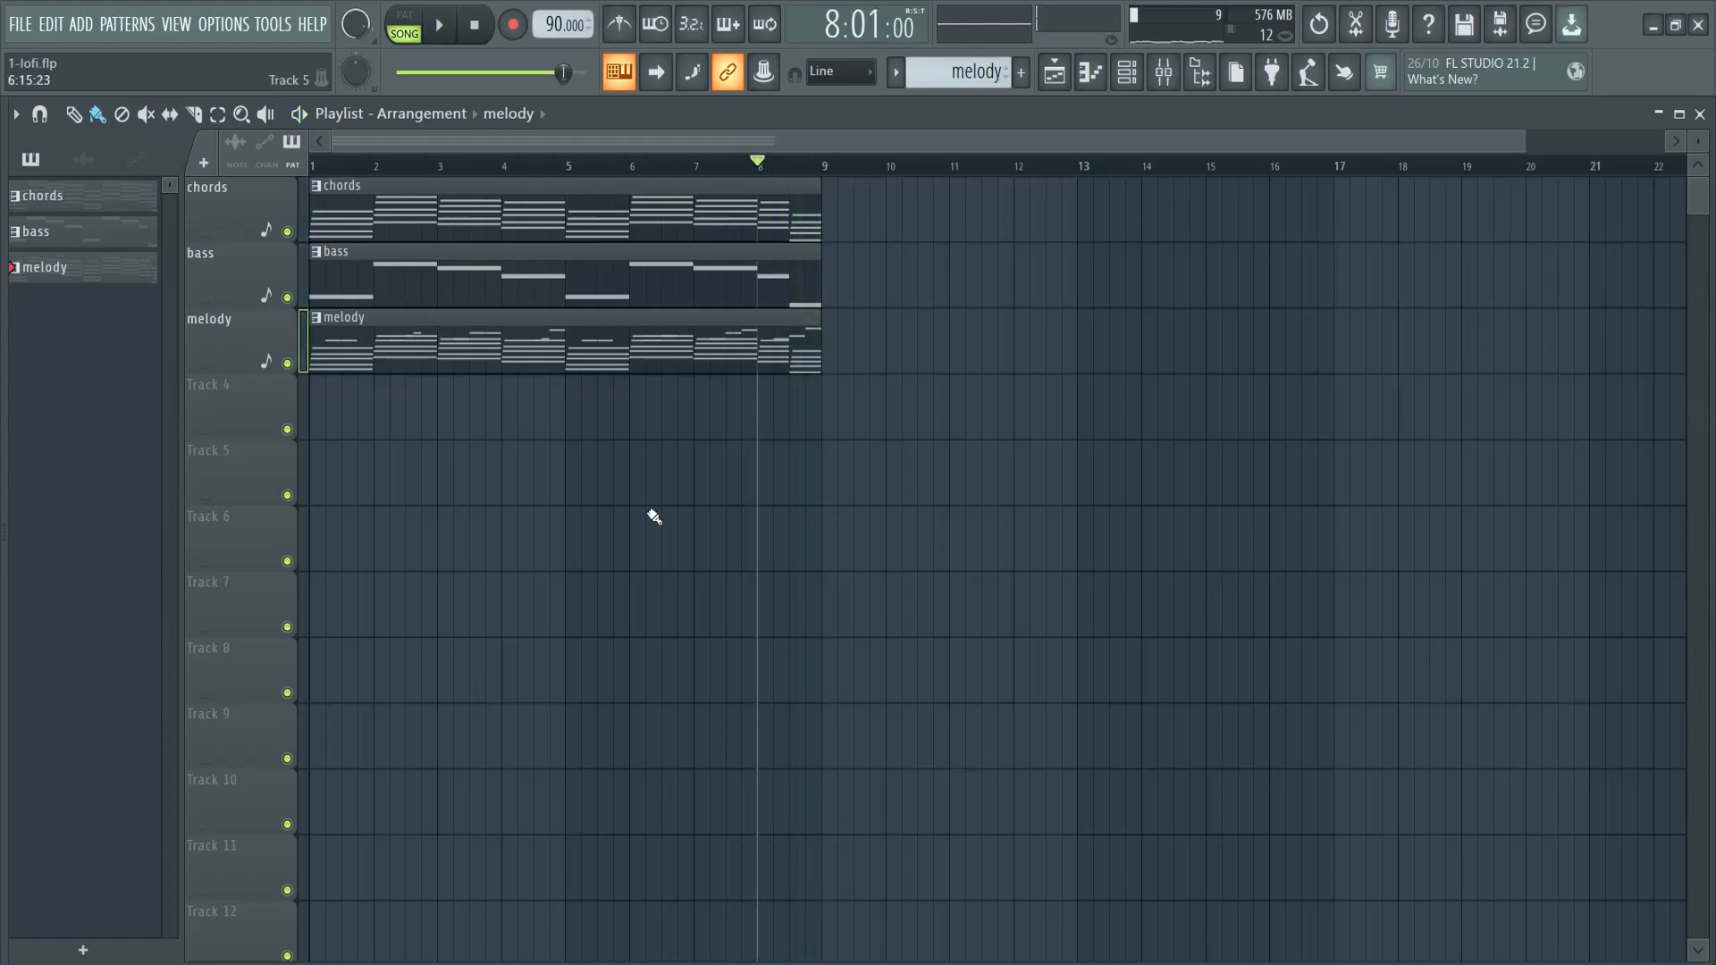
Step: Create a new pattern named drums
left_click(1020, 71)
type("drums")
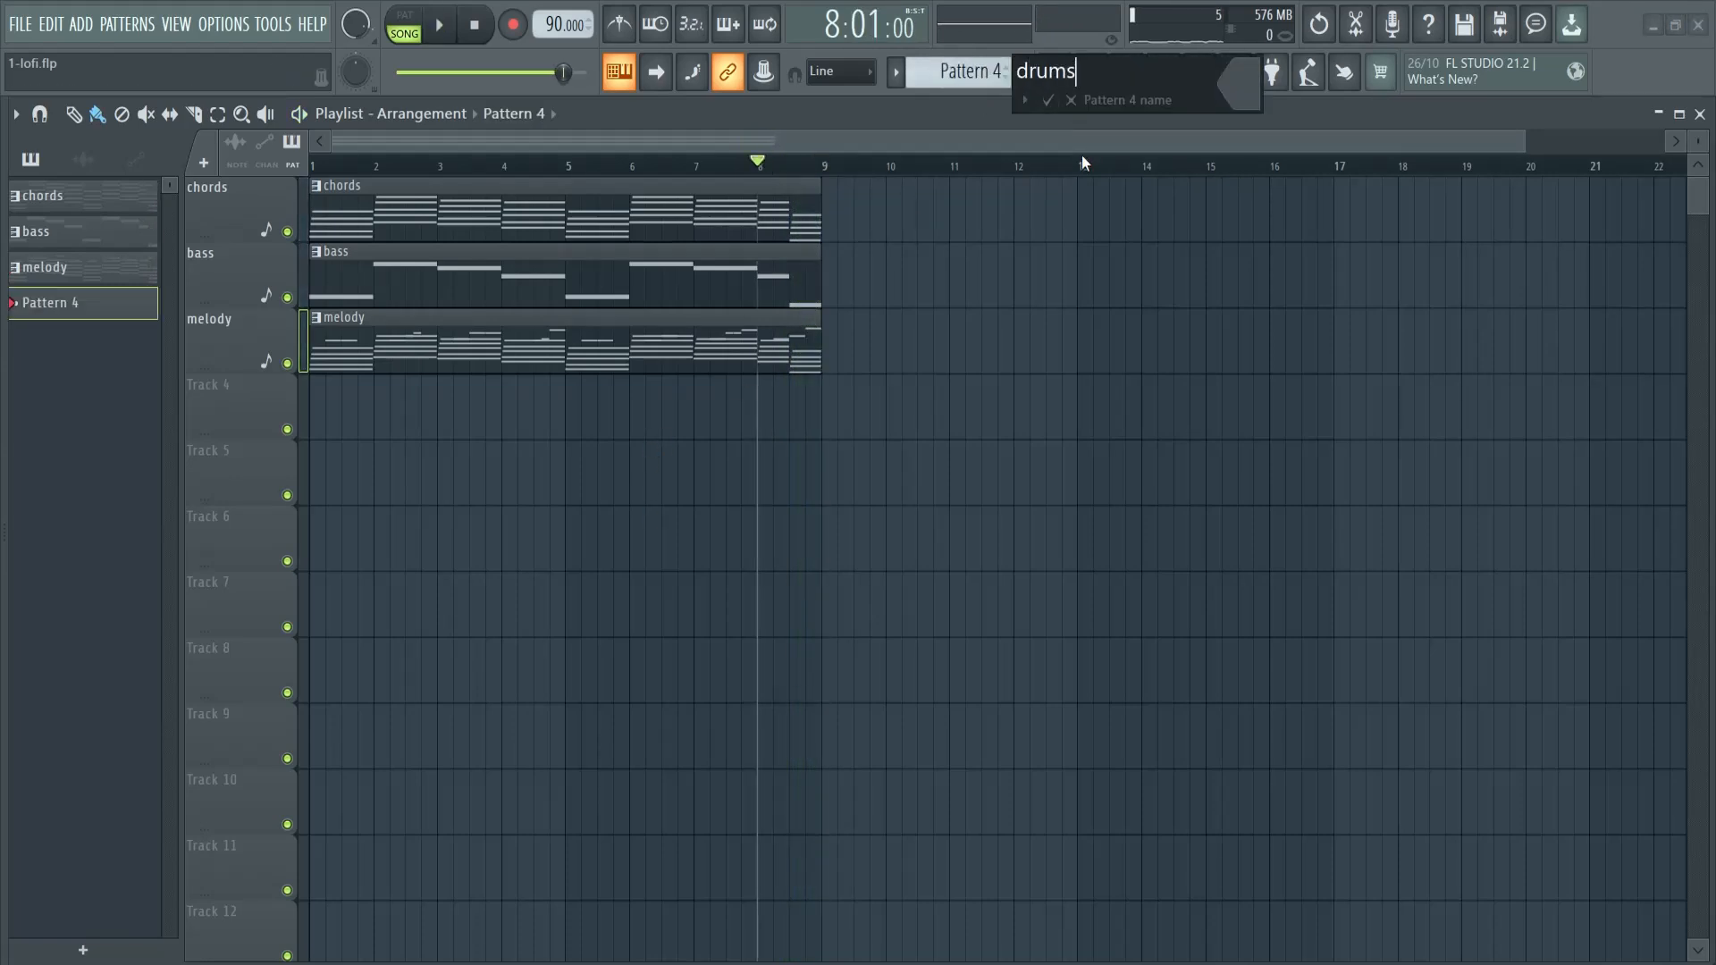
key("Return")
Step: Place a drums clip at bar 1 of Track 4 and auto-name the track after it
right_click(239, 401)
left_click(390, 450)
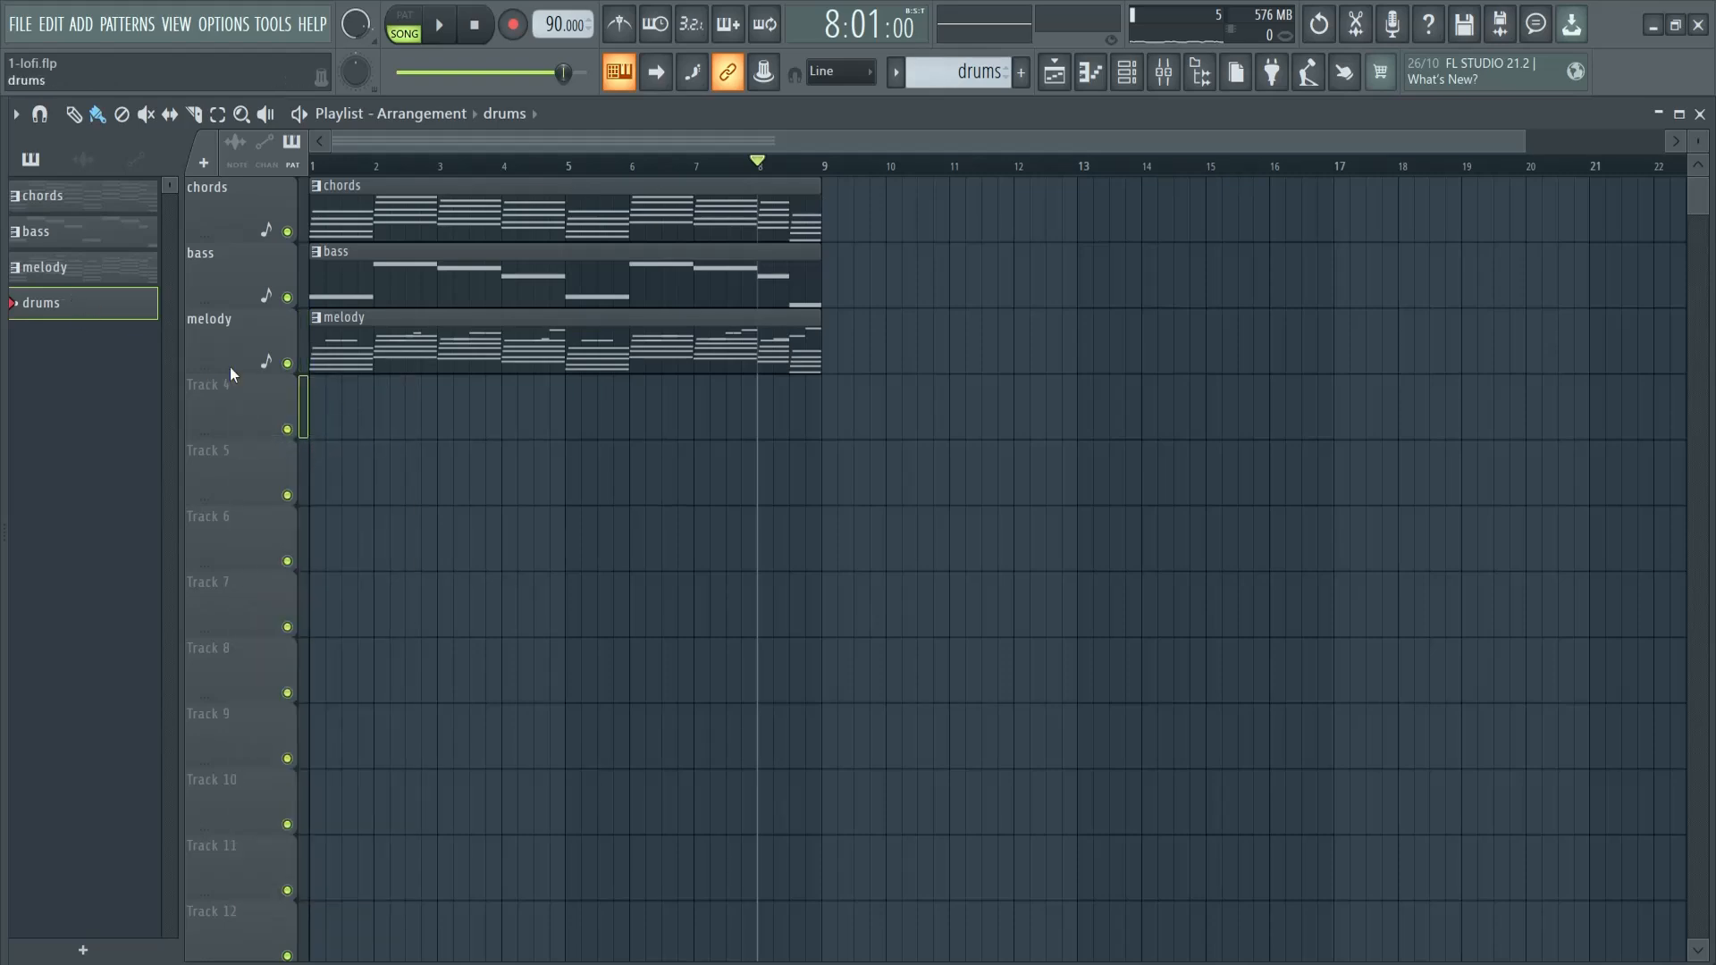
left_click(313, 398)
right_click(258, 386)
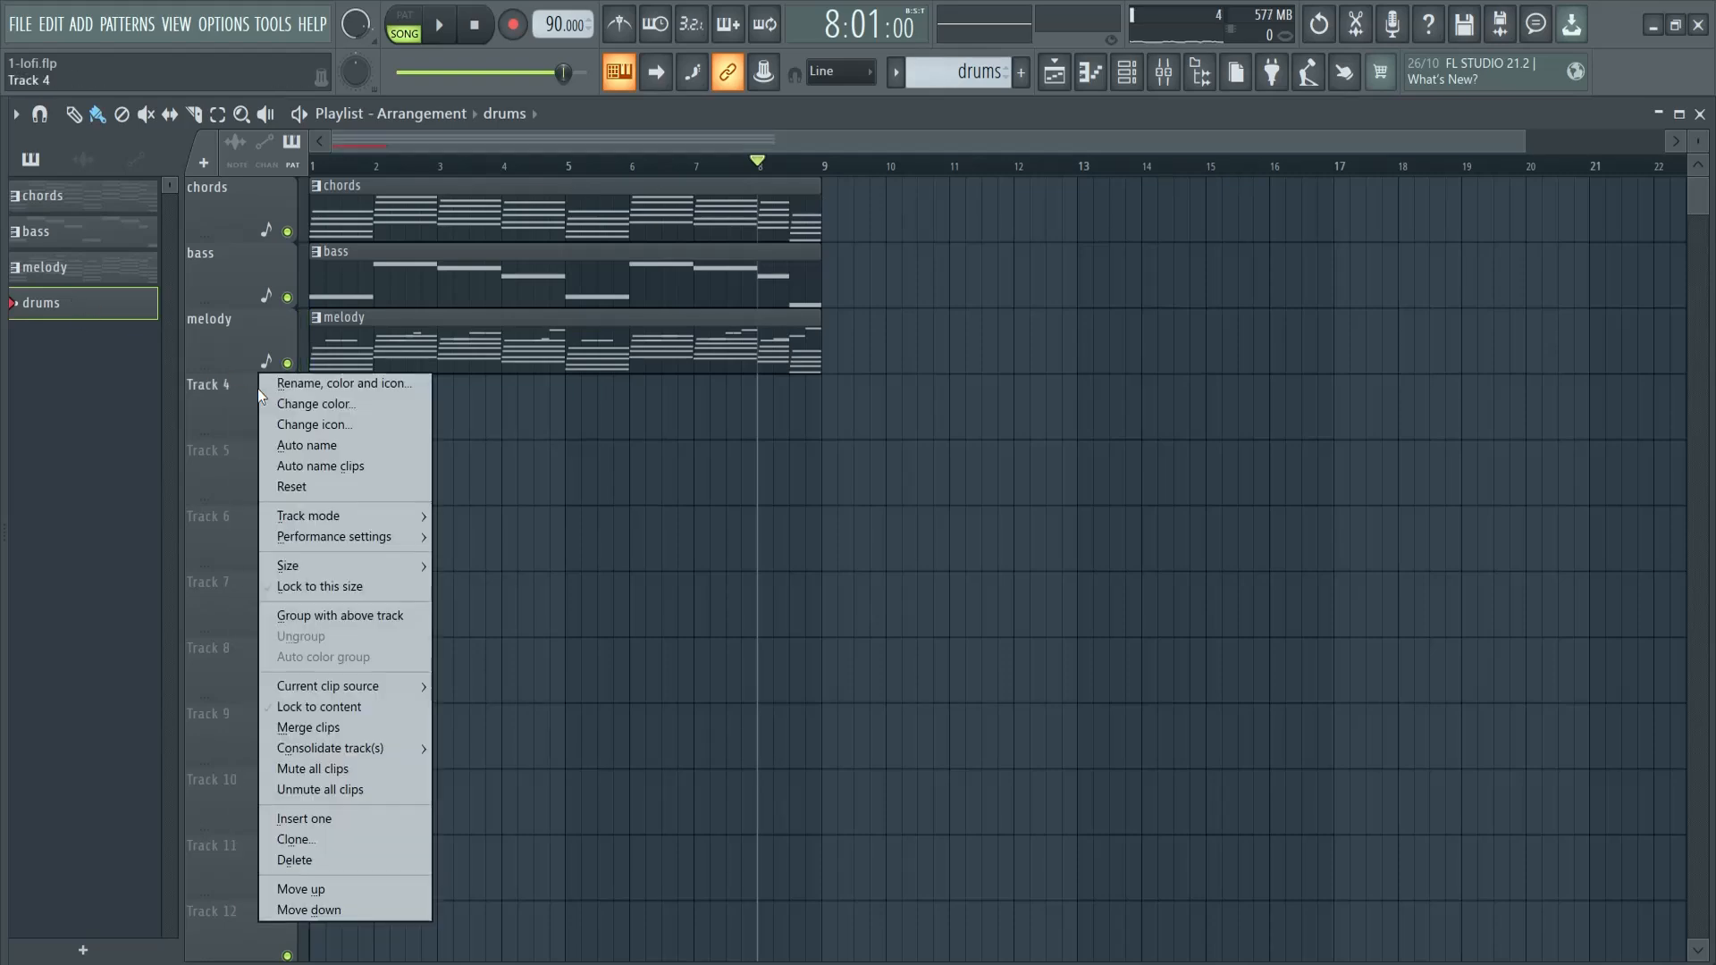
left_click(347, 447)
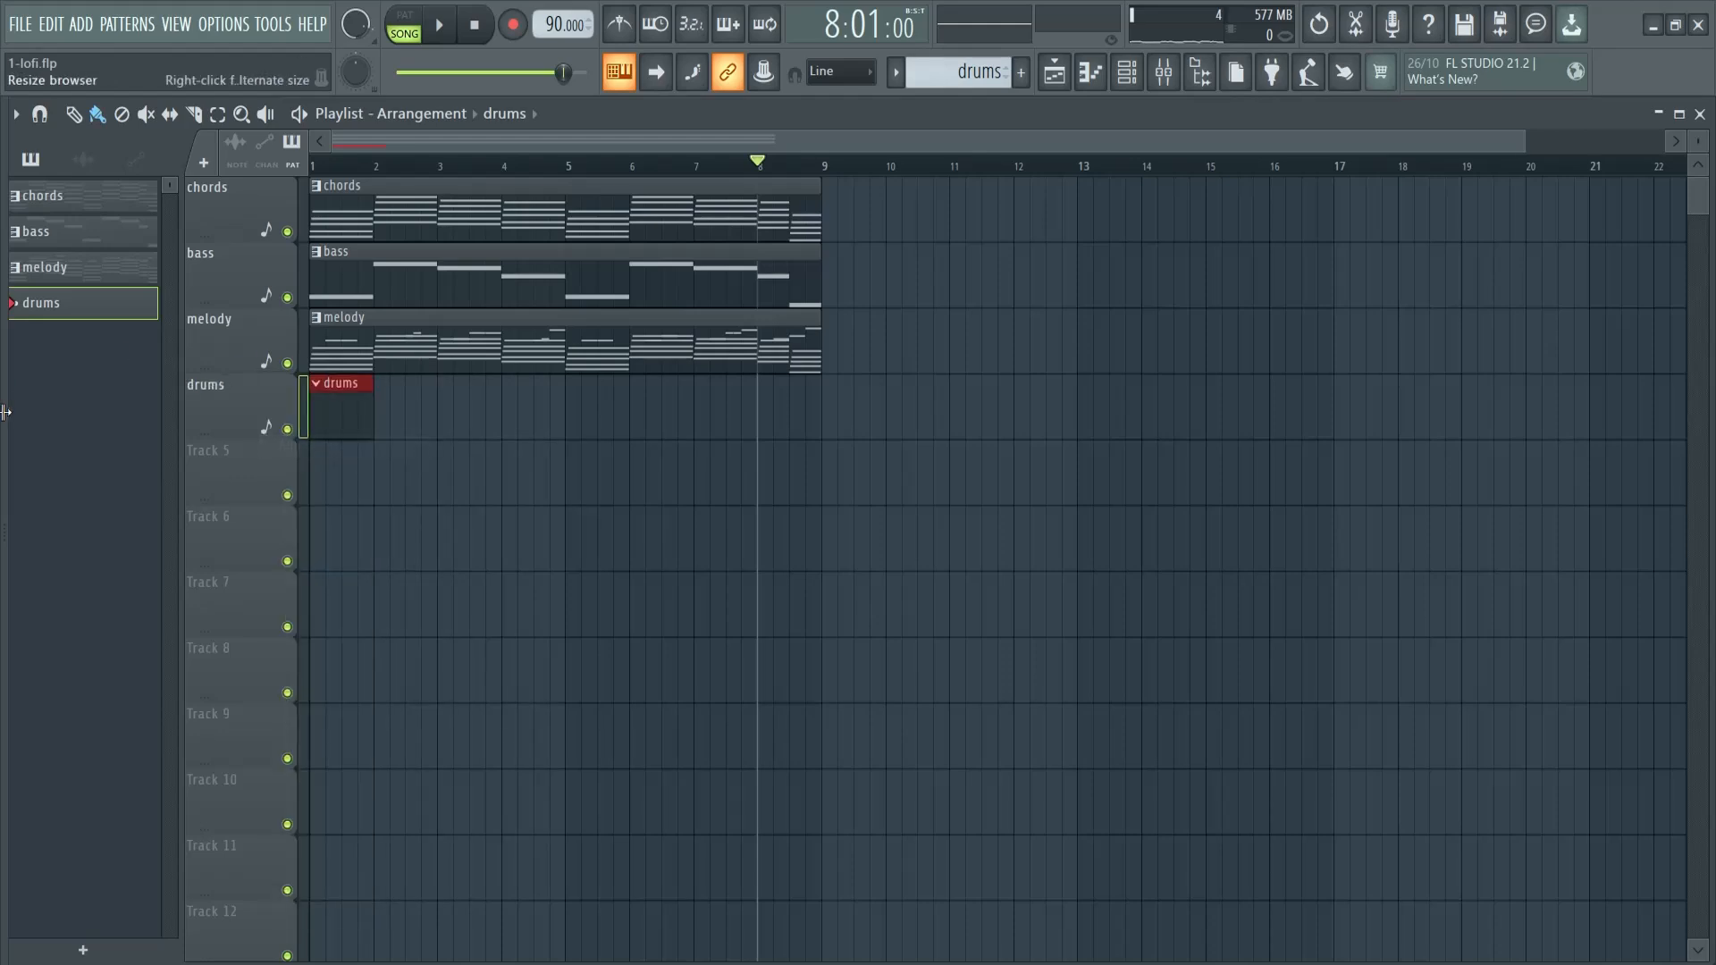
Step: Reveal the sample browser, widen it so the sample names are readable, and find the Kicks folder
left_click_drag(5, 412, 178, 420)
scroll(170, 429, "down", 15)
scroll(155, 439, "up", 12)
scroll(179, 438, "down", 7)
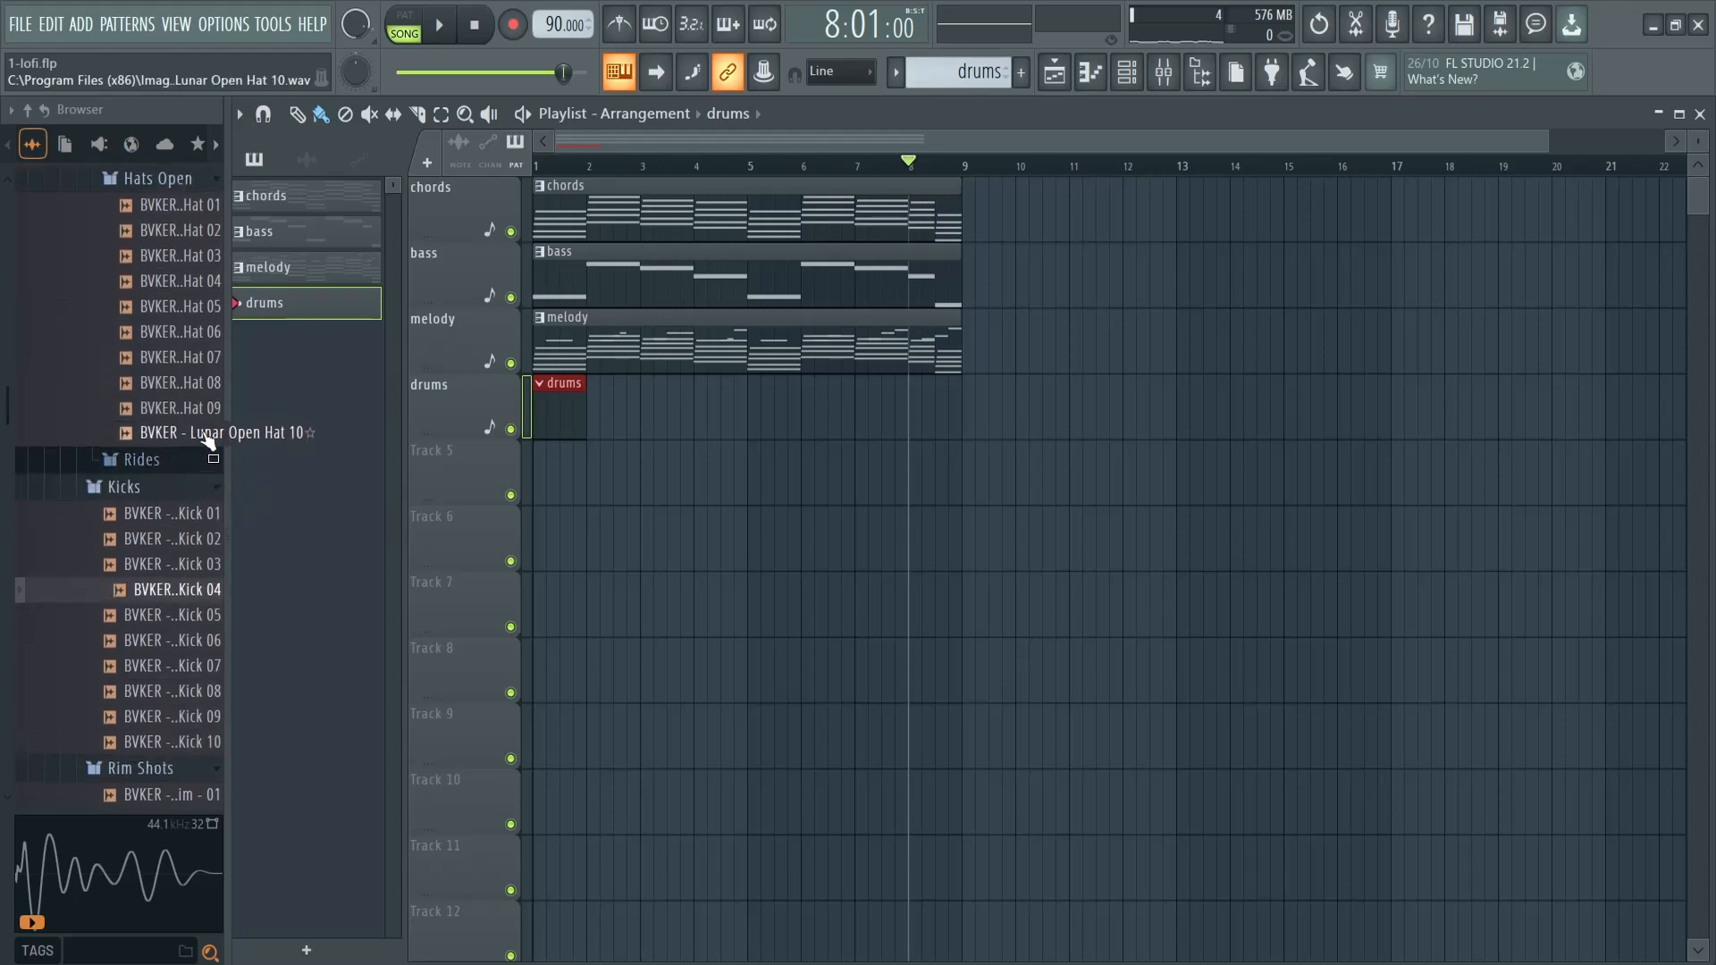
left_click_drag(223, 438, 287, 439)
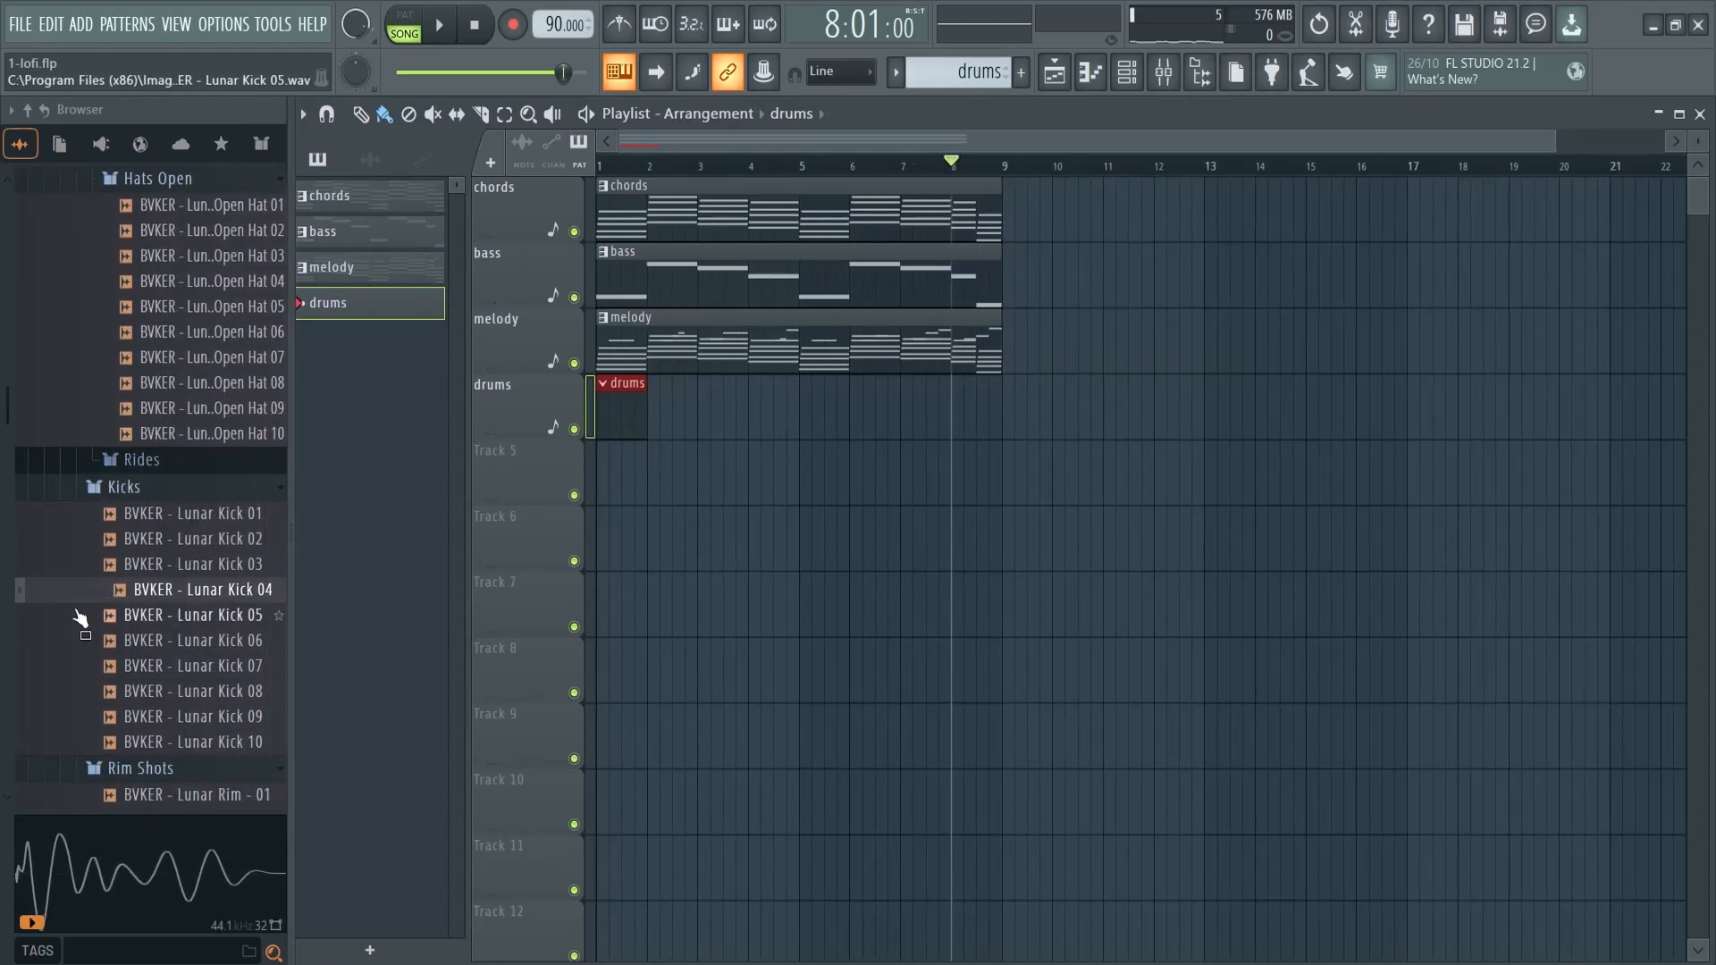
scroll(79, 619, "up", 6)
scroll(161, 613, "down", 6)
Step: Show the channel rack, audition BVKER - Lunar Kick 04 and add it as a new channel below Jazz Guitar
key("F6")
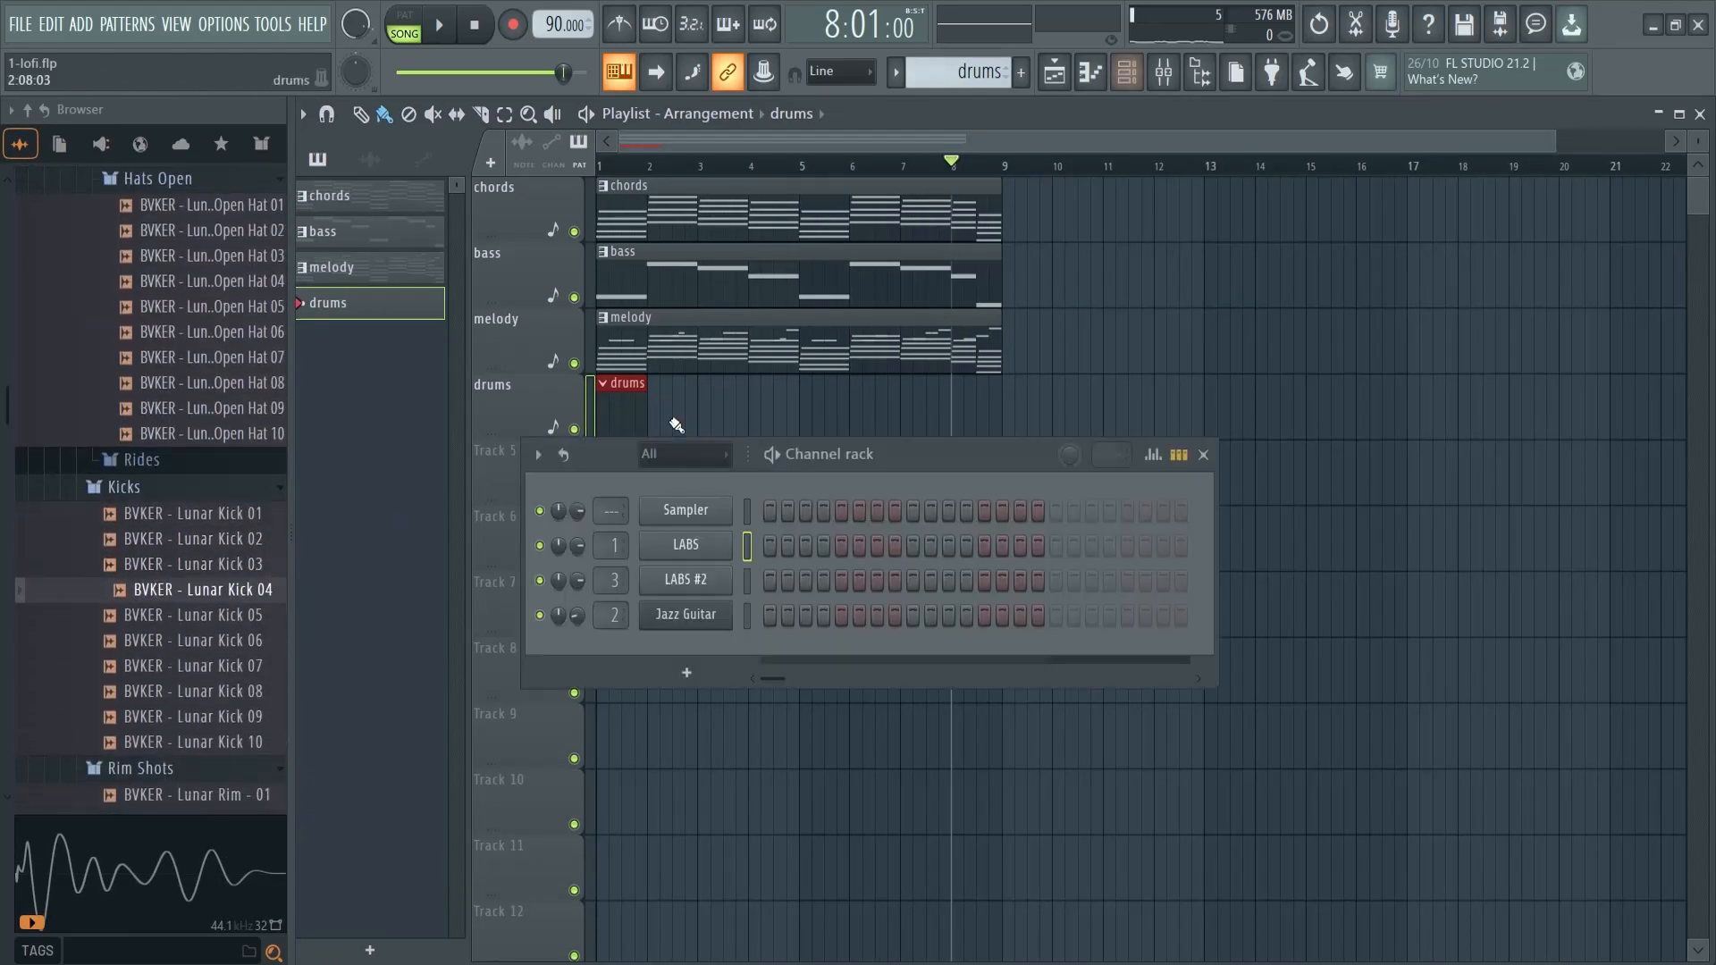
left_click(747, 623)
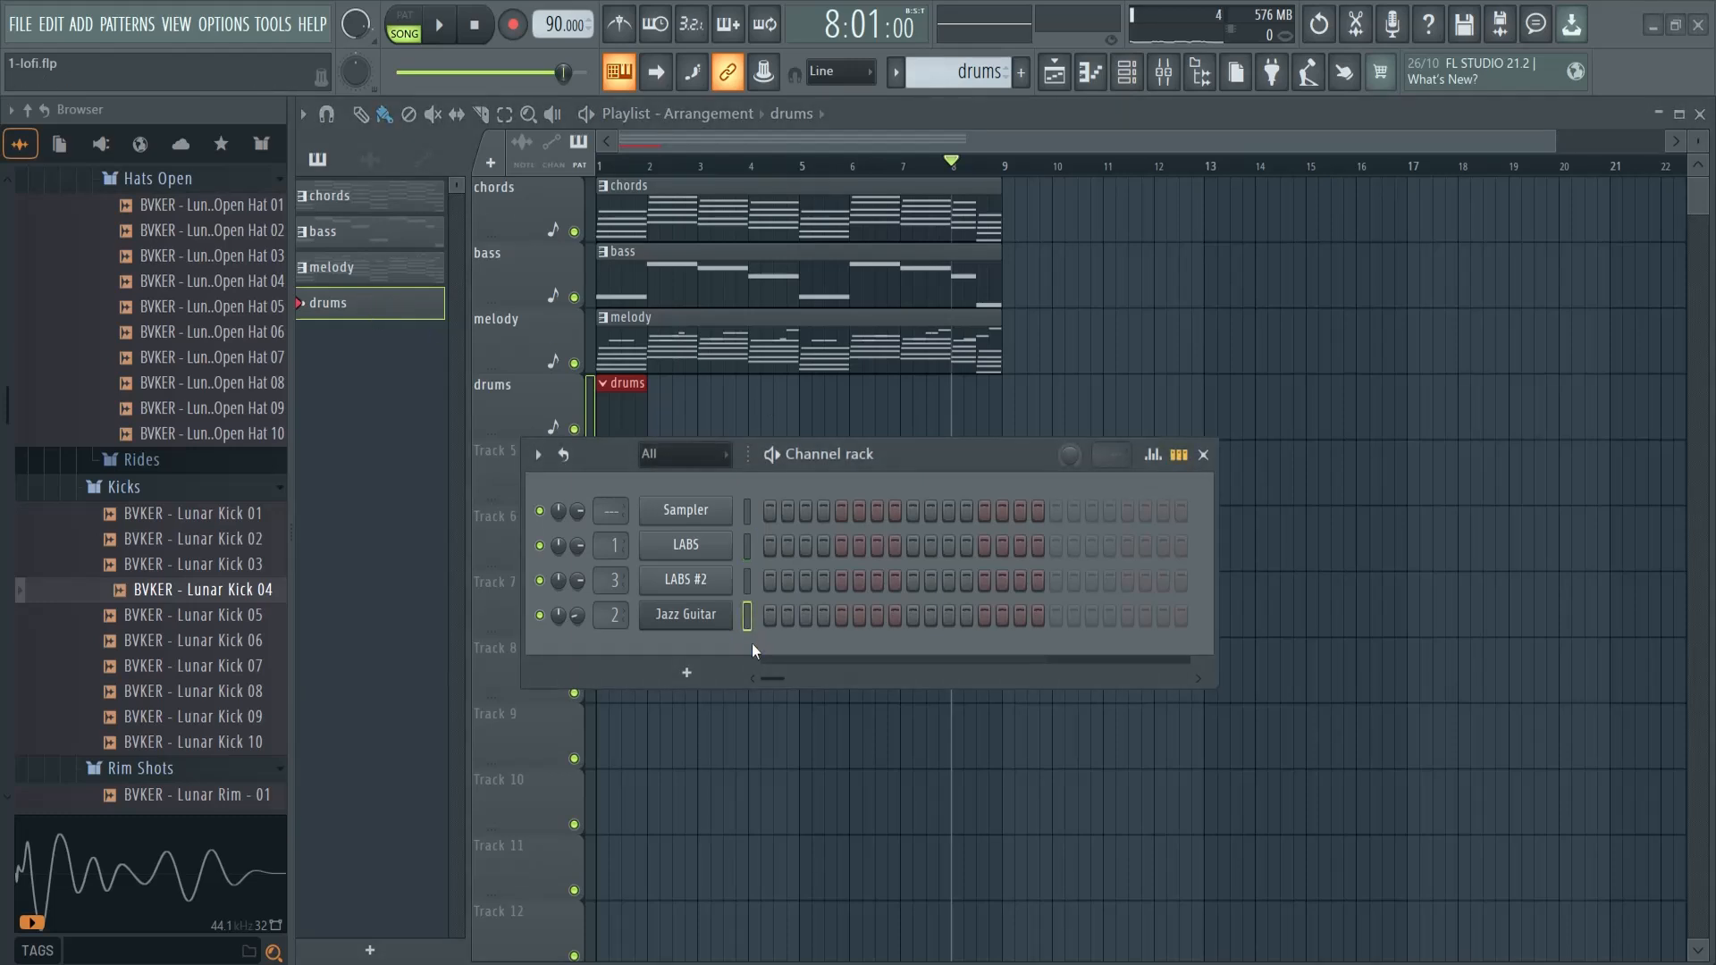
left_click(205, 586)
left_click(208, 588)
left_click(211, 590)
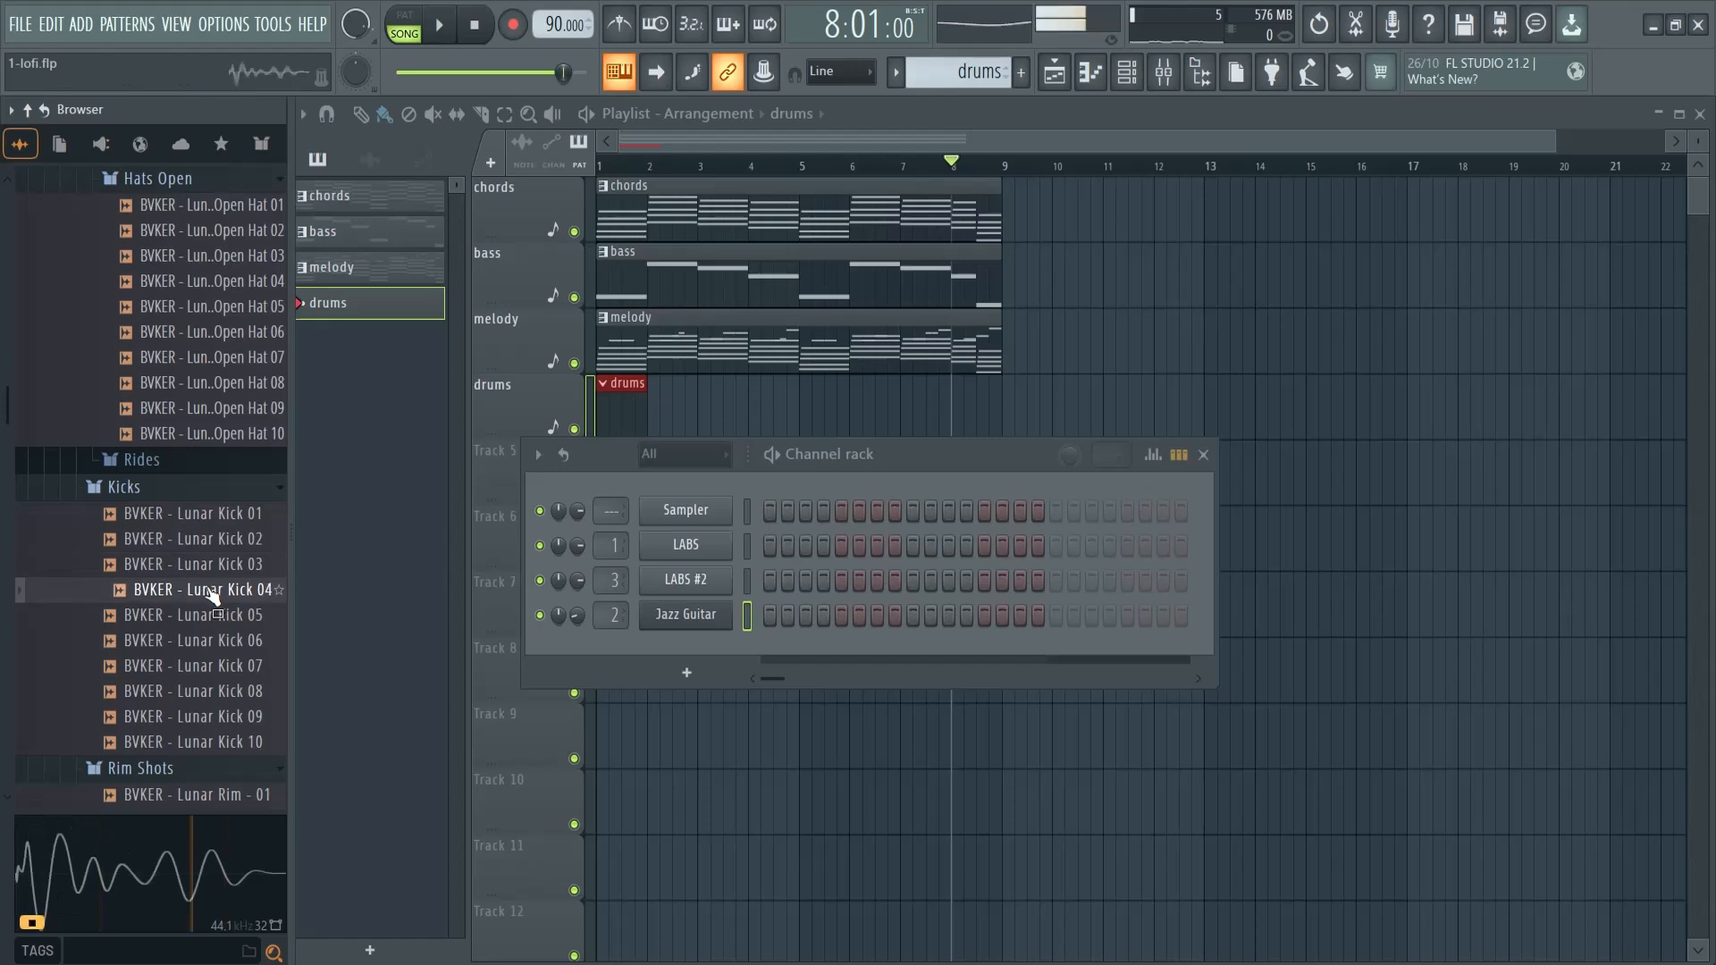
left_click_drag(635, 662, 679, 650)
Step: Fill the kick channel on every fourth step, play it, and remove steps 5 and 13 to leave hits on 1 and 9
right_click(731, 638)
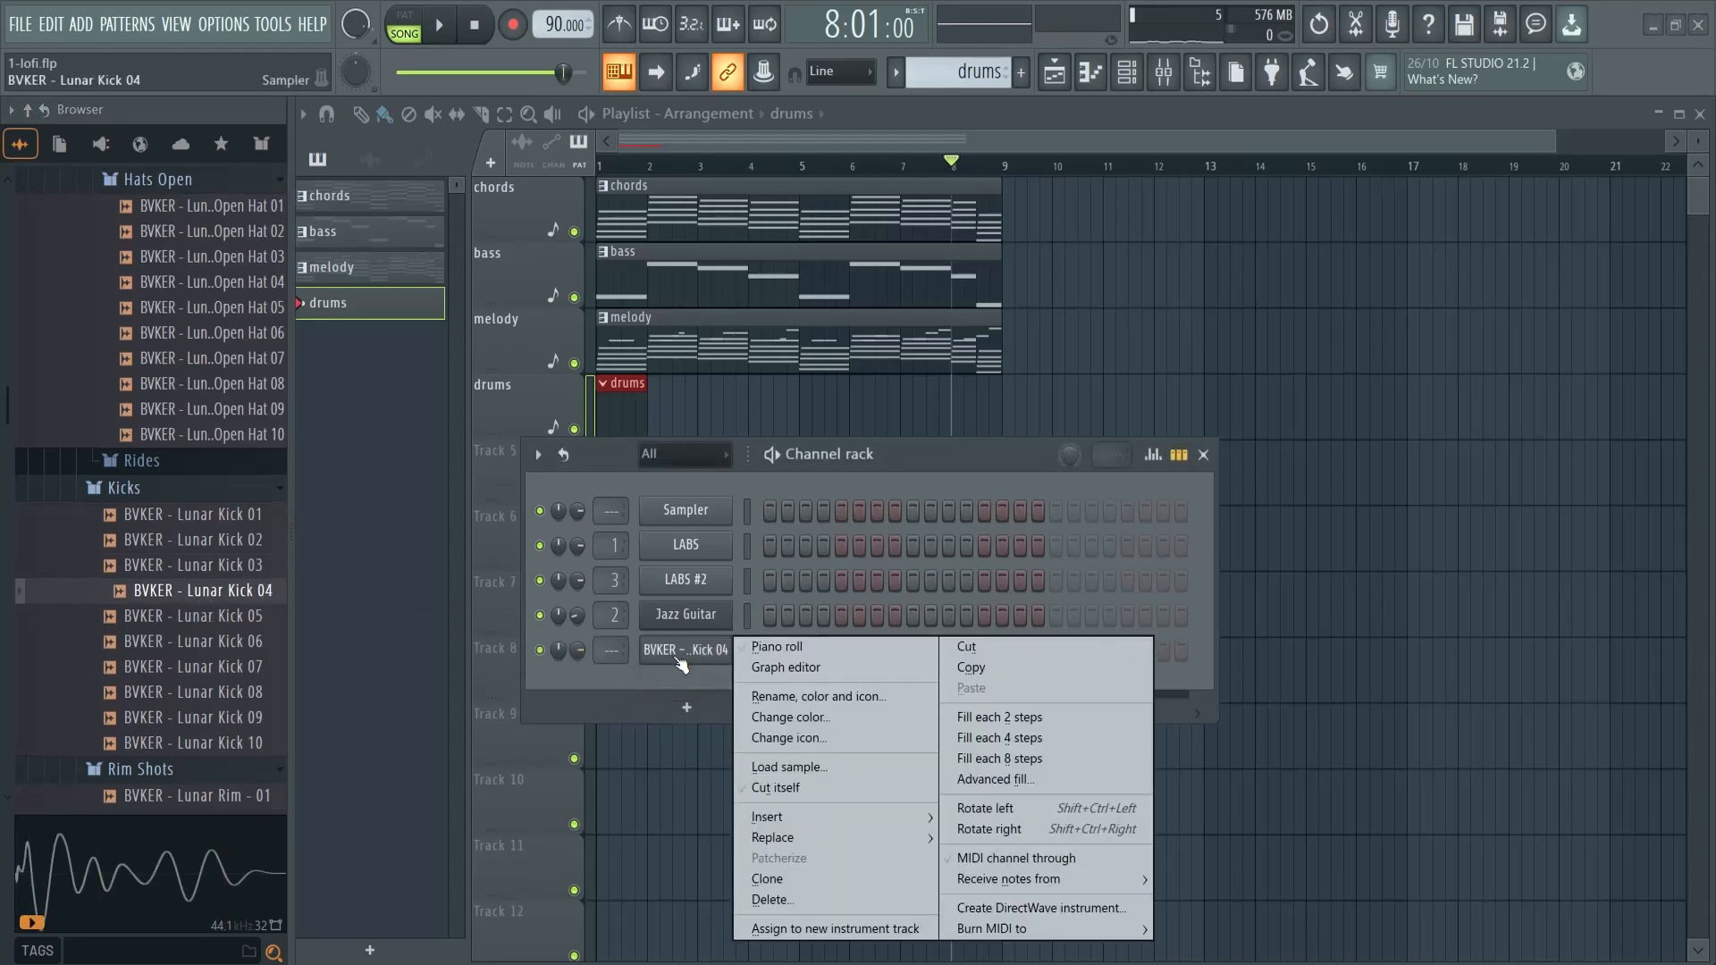
left_click(997, 739)
key("space")
key("space")
left_click(841, 651)
left_click(985, 650)
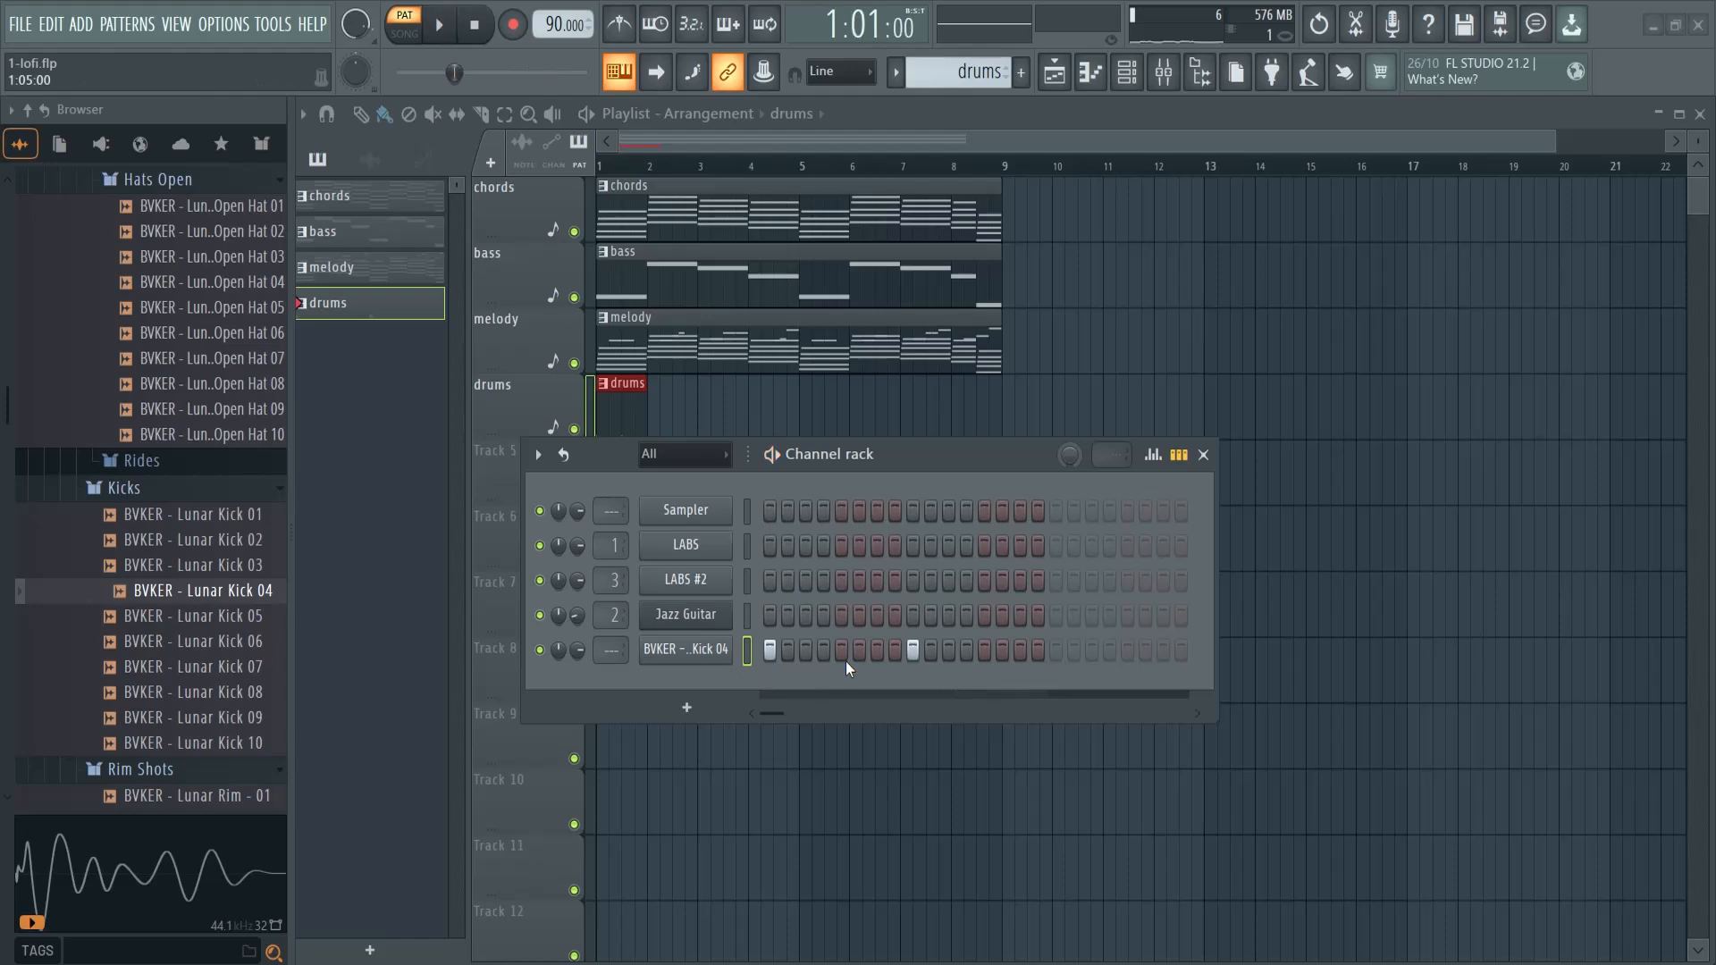
Step: Audition the BVKER Lunar Snare samples from 02 to 08
scroll(200, 480, "up", 5)
scroll(196, 494, "down", 10)
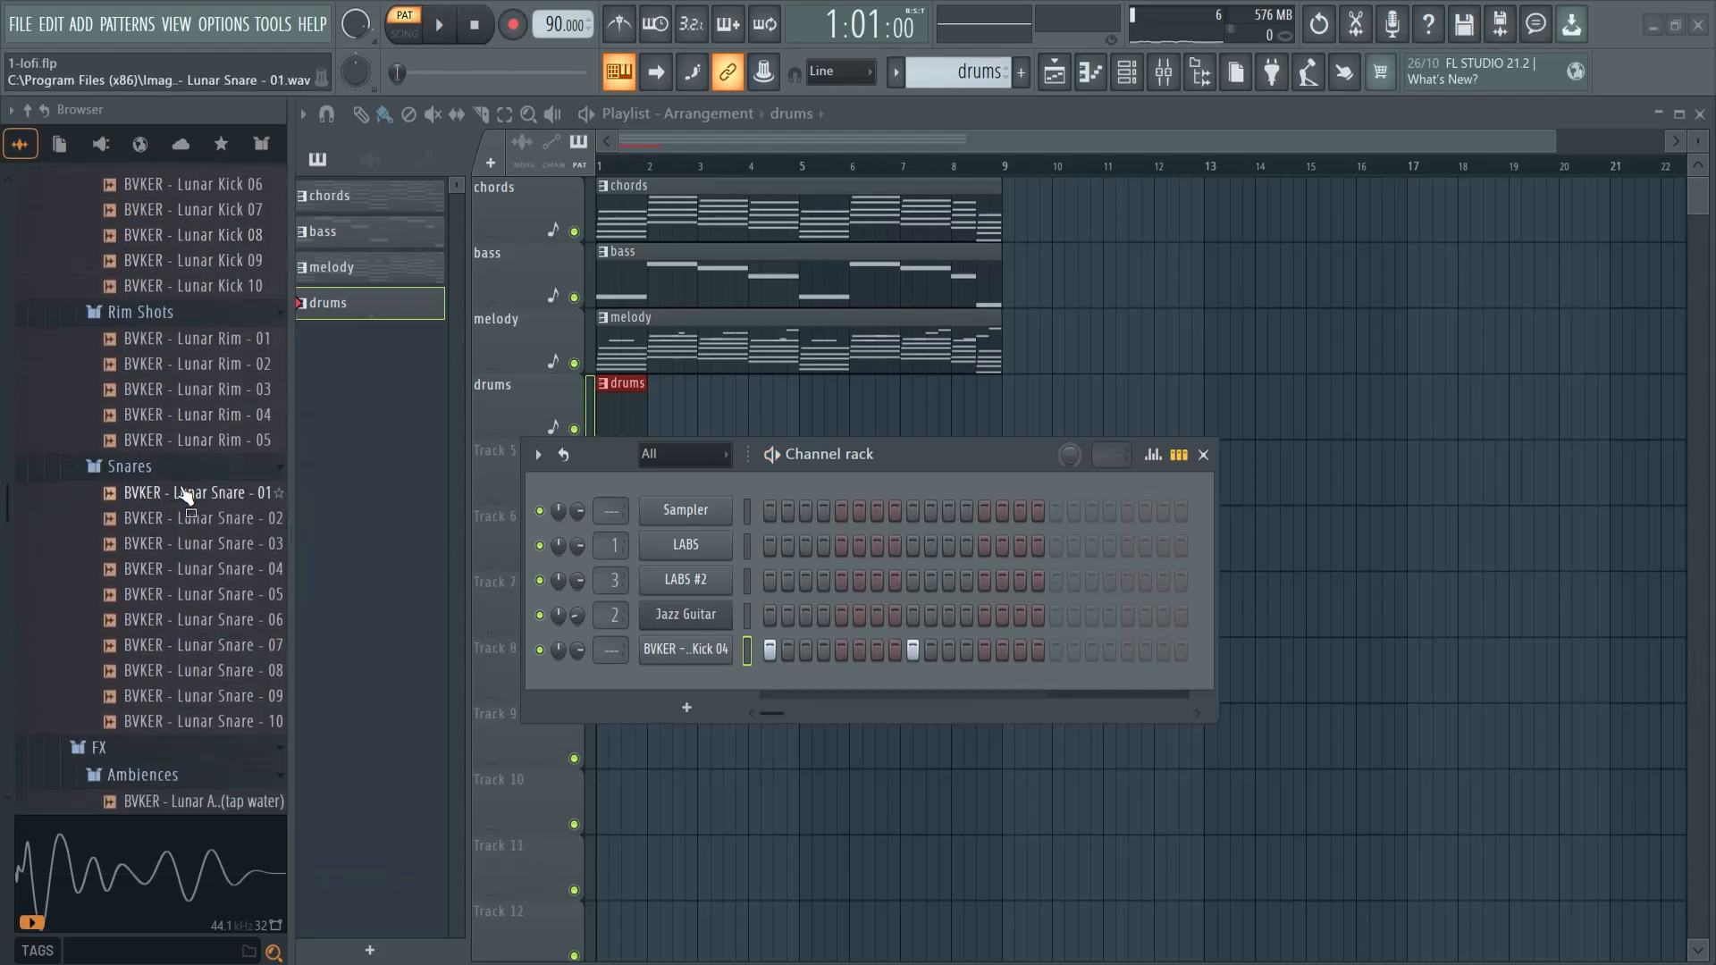
scroll(190, 501, "down", 5)
scroll(197, 402, "up", 5)
left_click(228, 518)
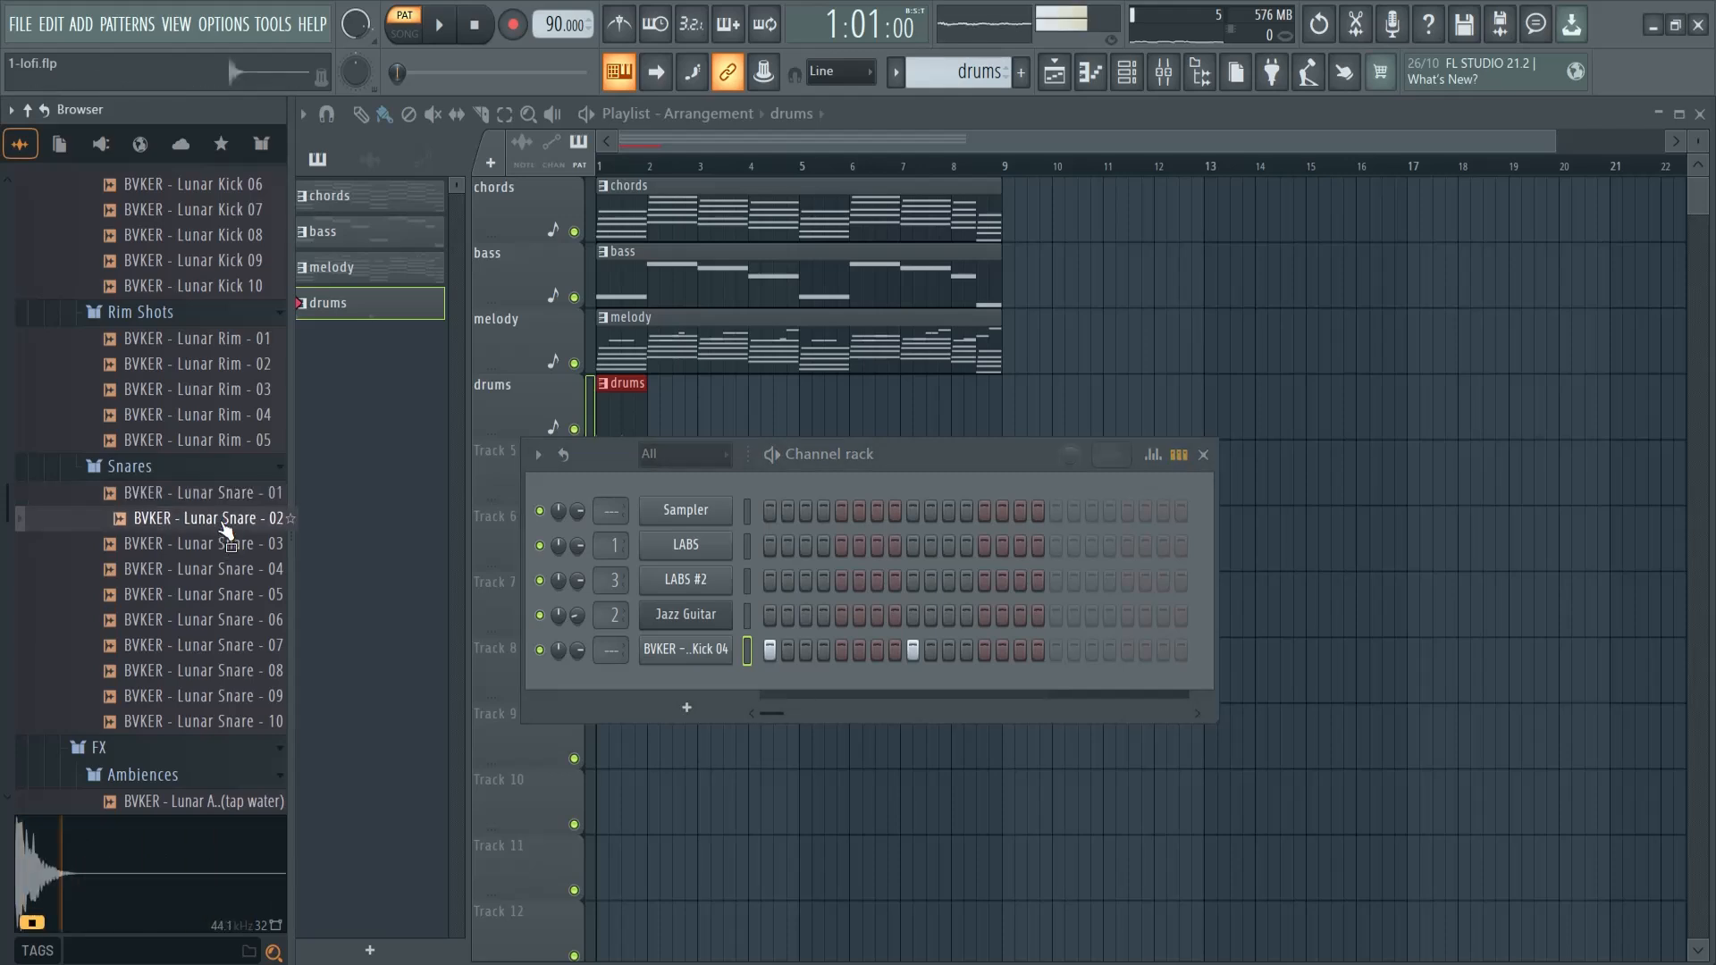
left_click(224, 543)
left_click(219, 569)
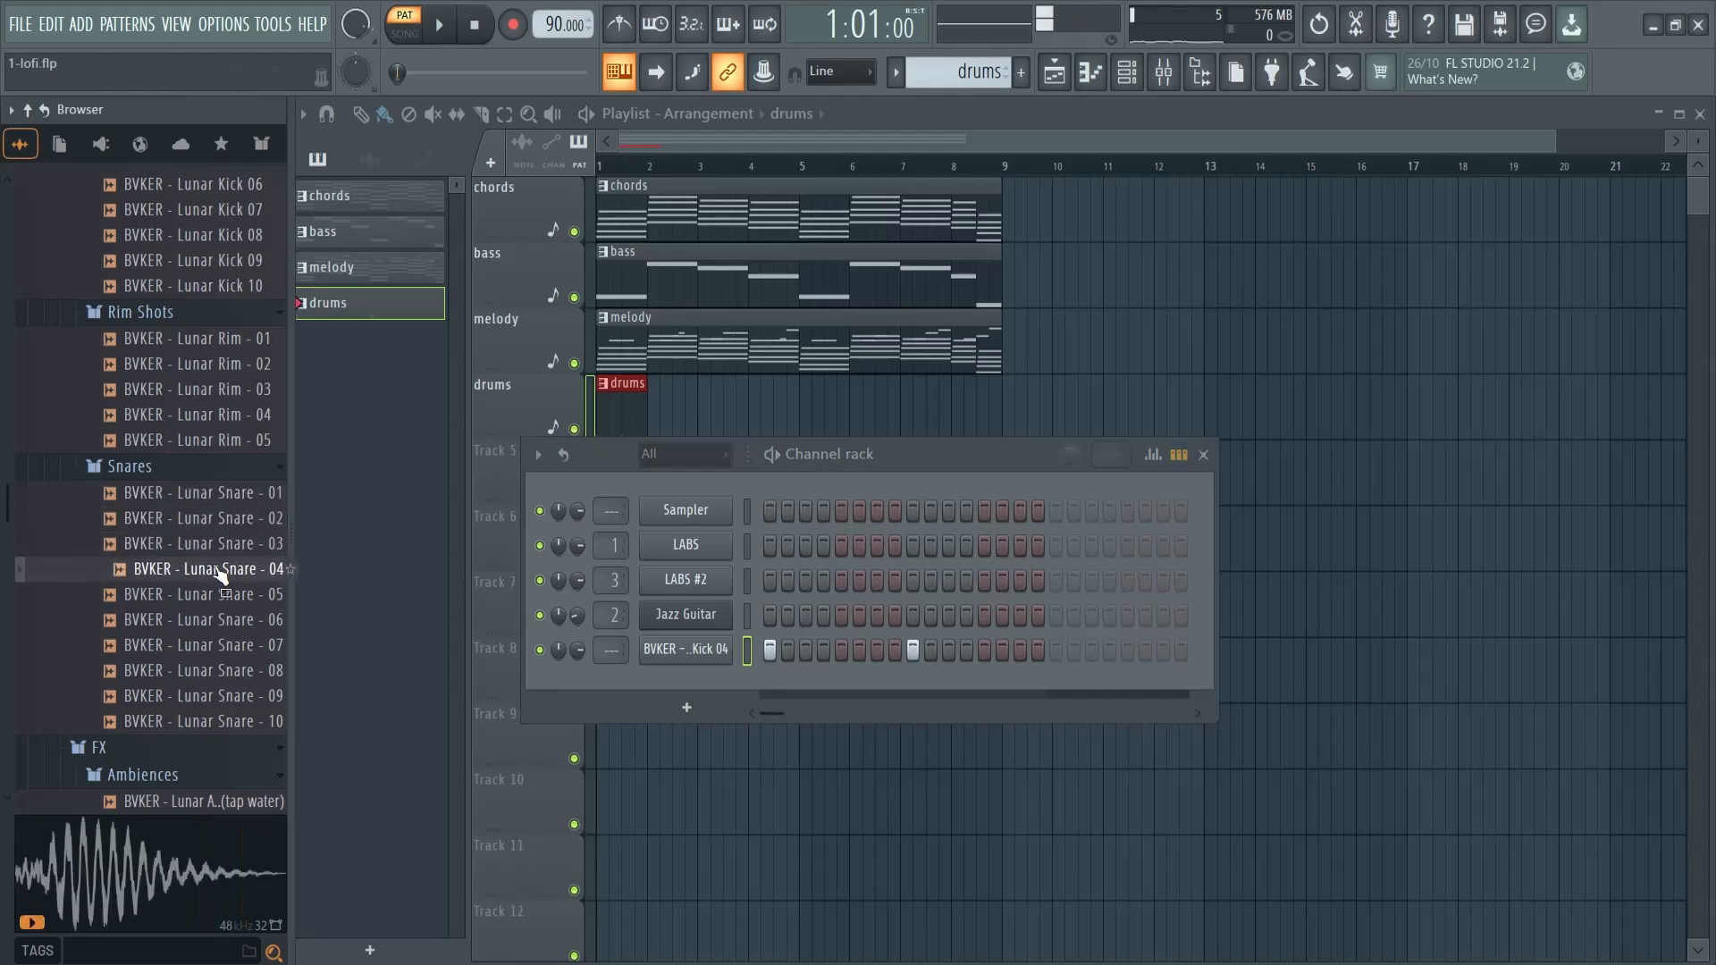
left_click(217, 594)
left_click(223, 575)
left_click(223, 619)
left_click(225, 645)
left_click(228, 670)
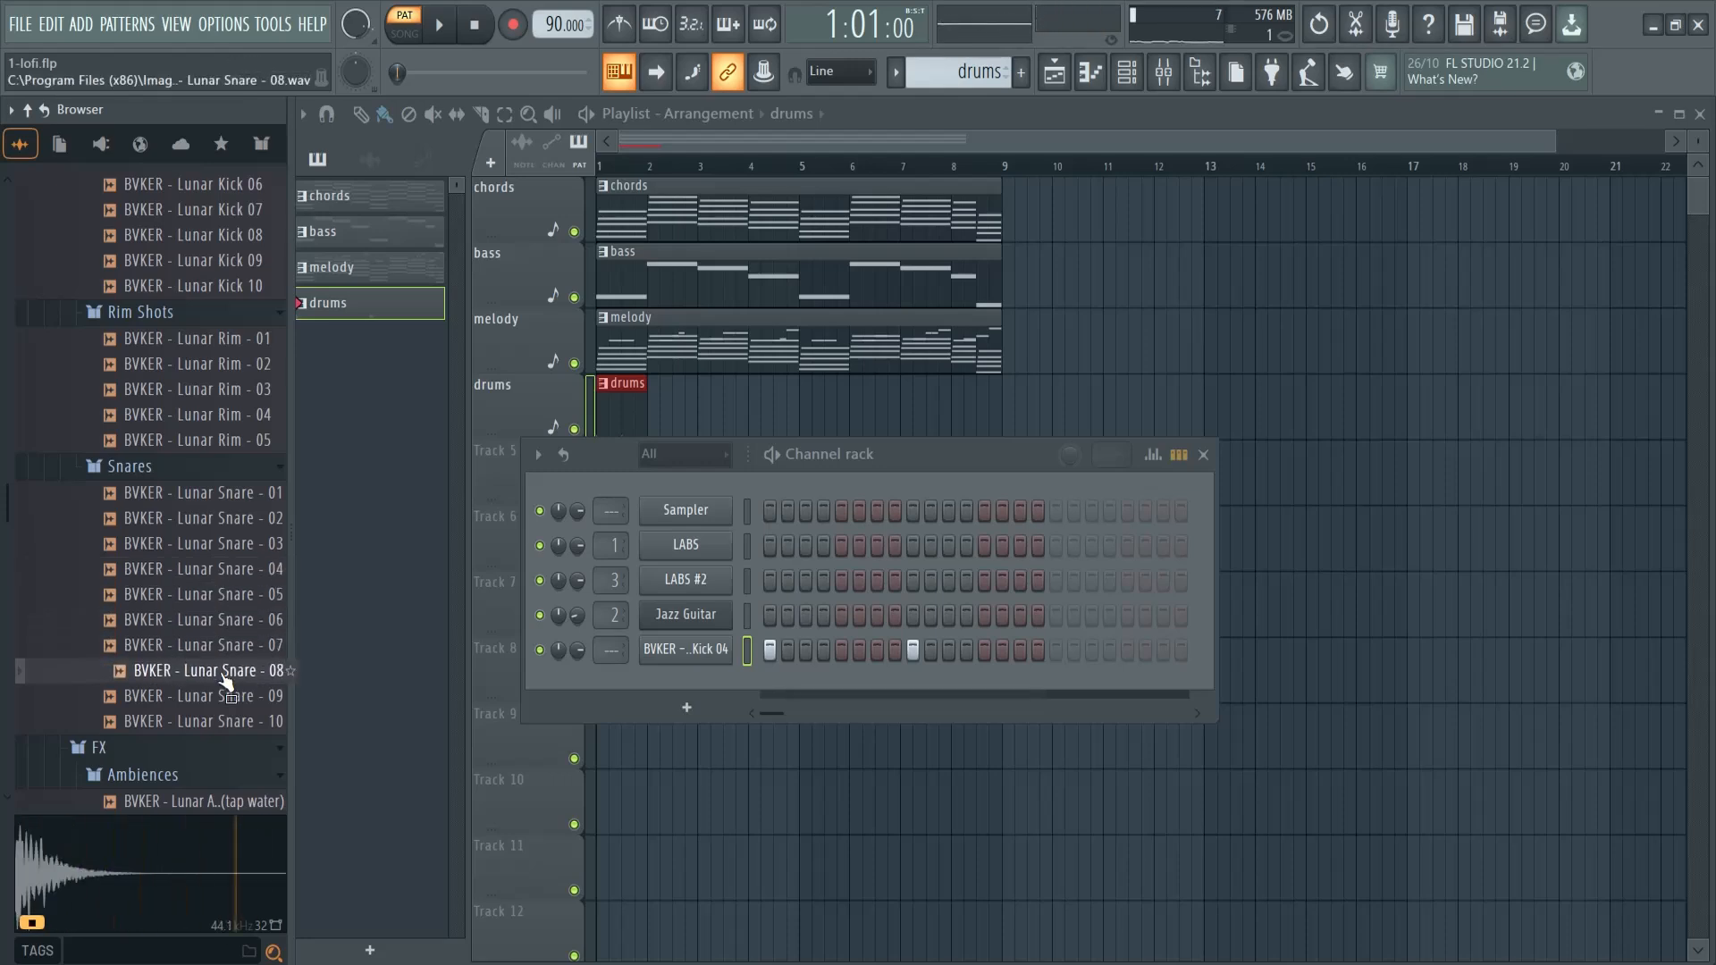
Step: Add BVKER - Lunar Snare - 02 with hits on steps 5 and 13, and put an extra kick on step 7 during playback
left_click(228, 523)
left_click_drag(205, 528, 672, 684)
left_click(983, 686)
key("space")
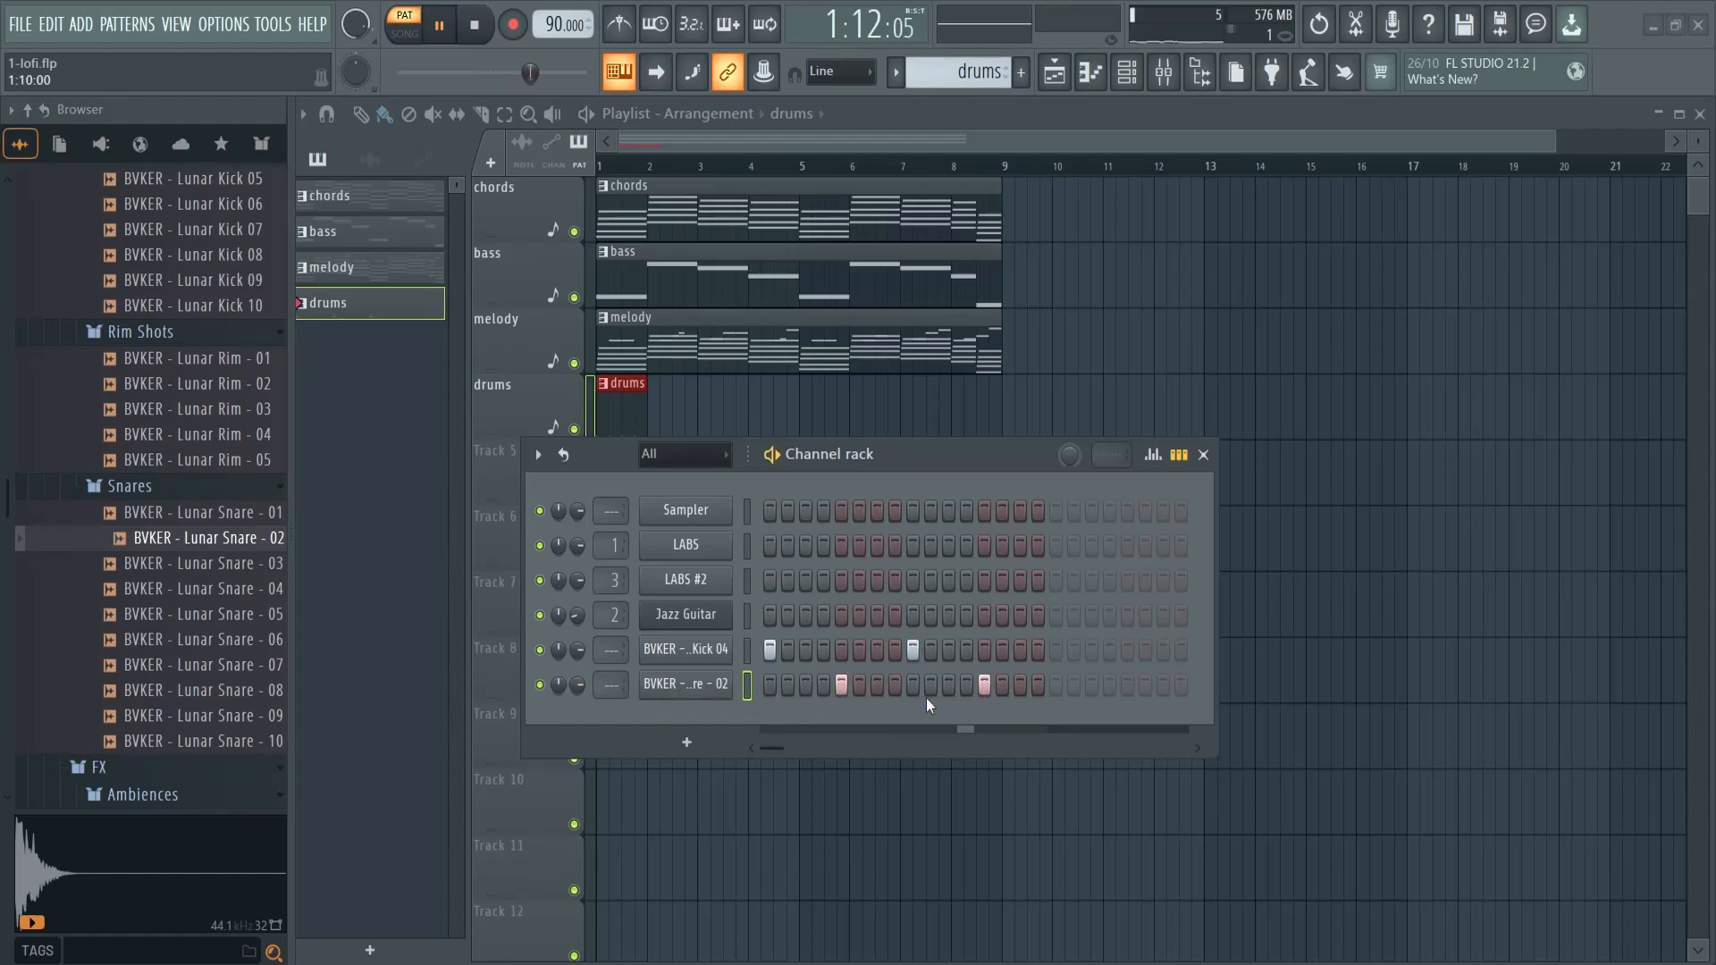
left_click(875, 651)
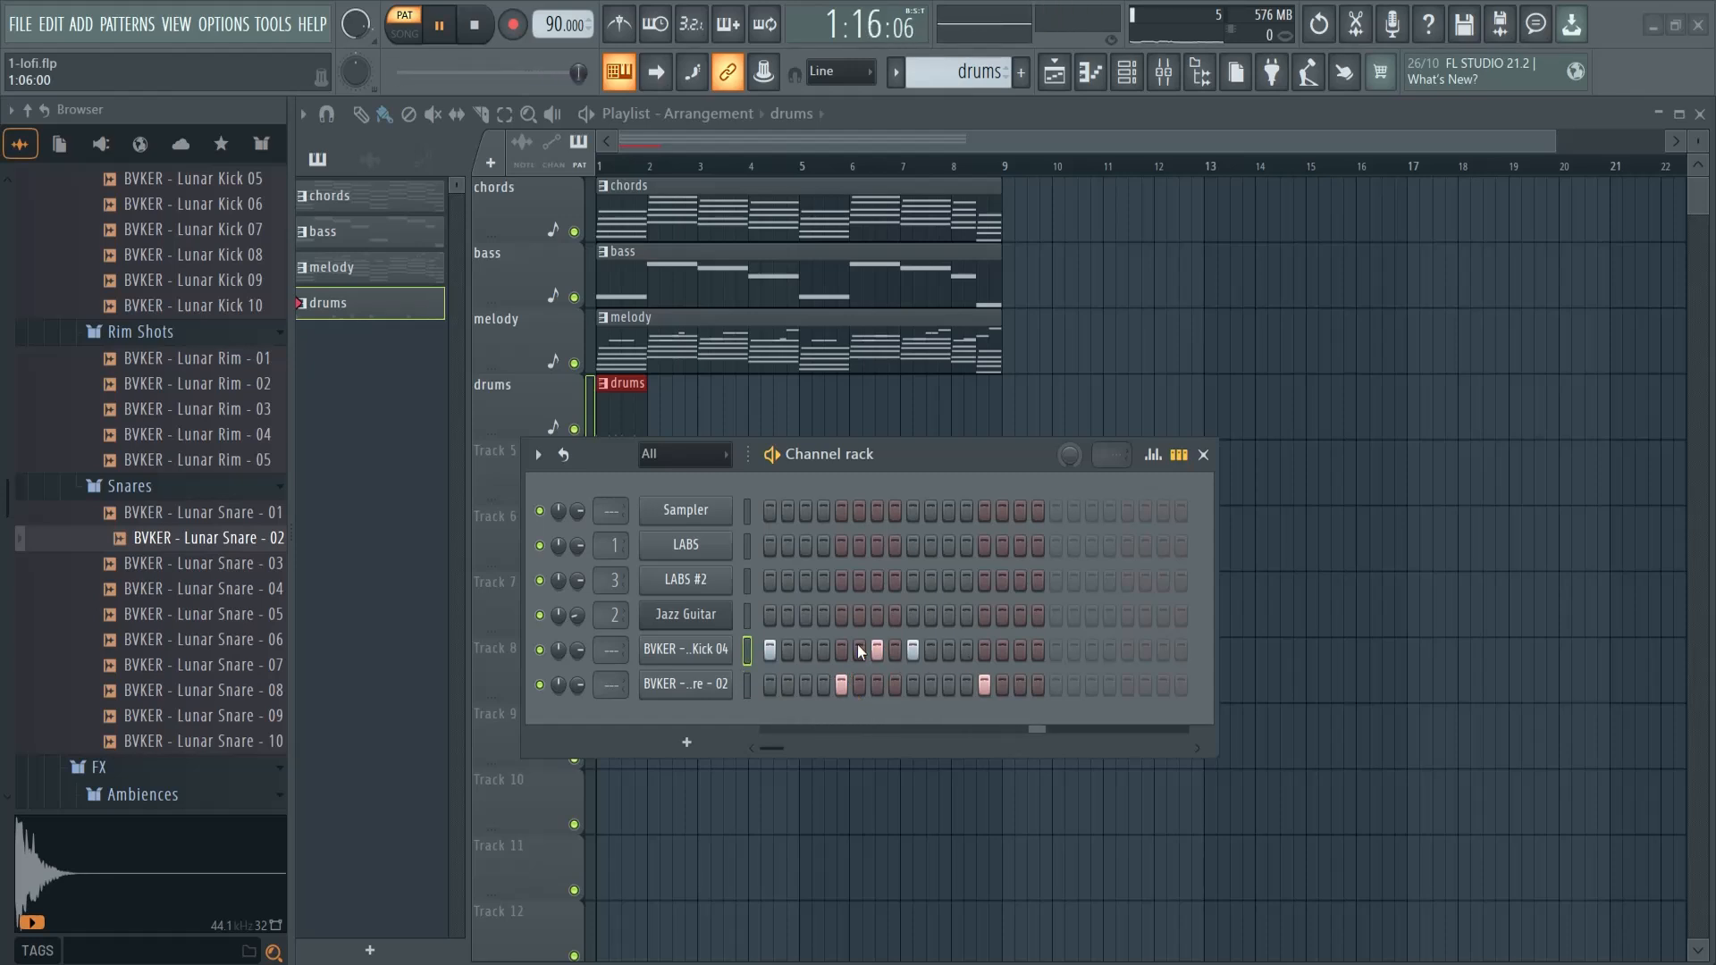
key("space")
Step: Audition Lunar Ambience - 04 (ventilation) and the last water drops sample in the Ambiences folder
scroll(212, 679, "down", 4)
left_click(204, 594)
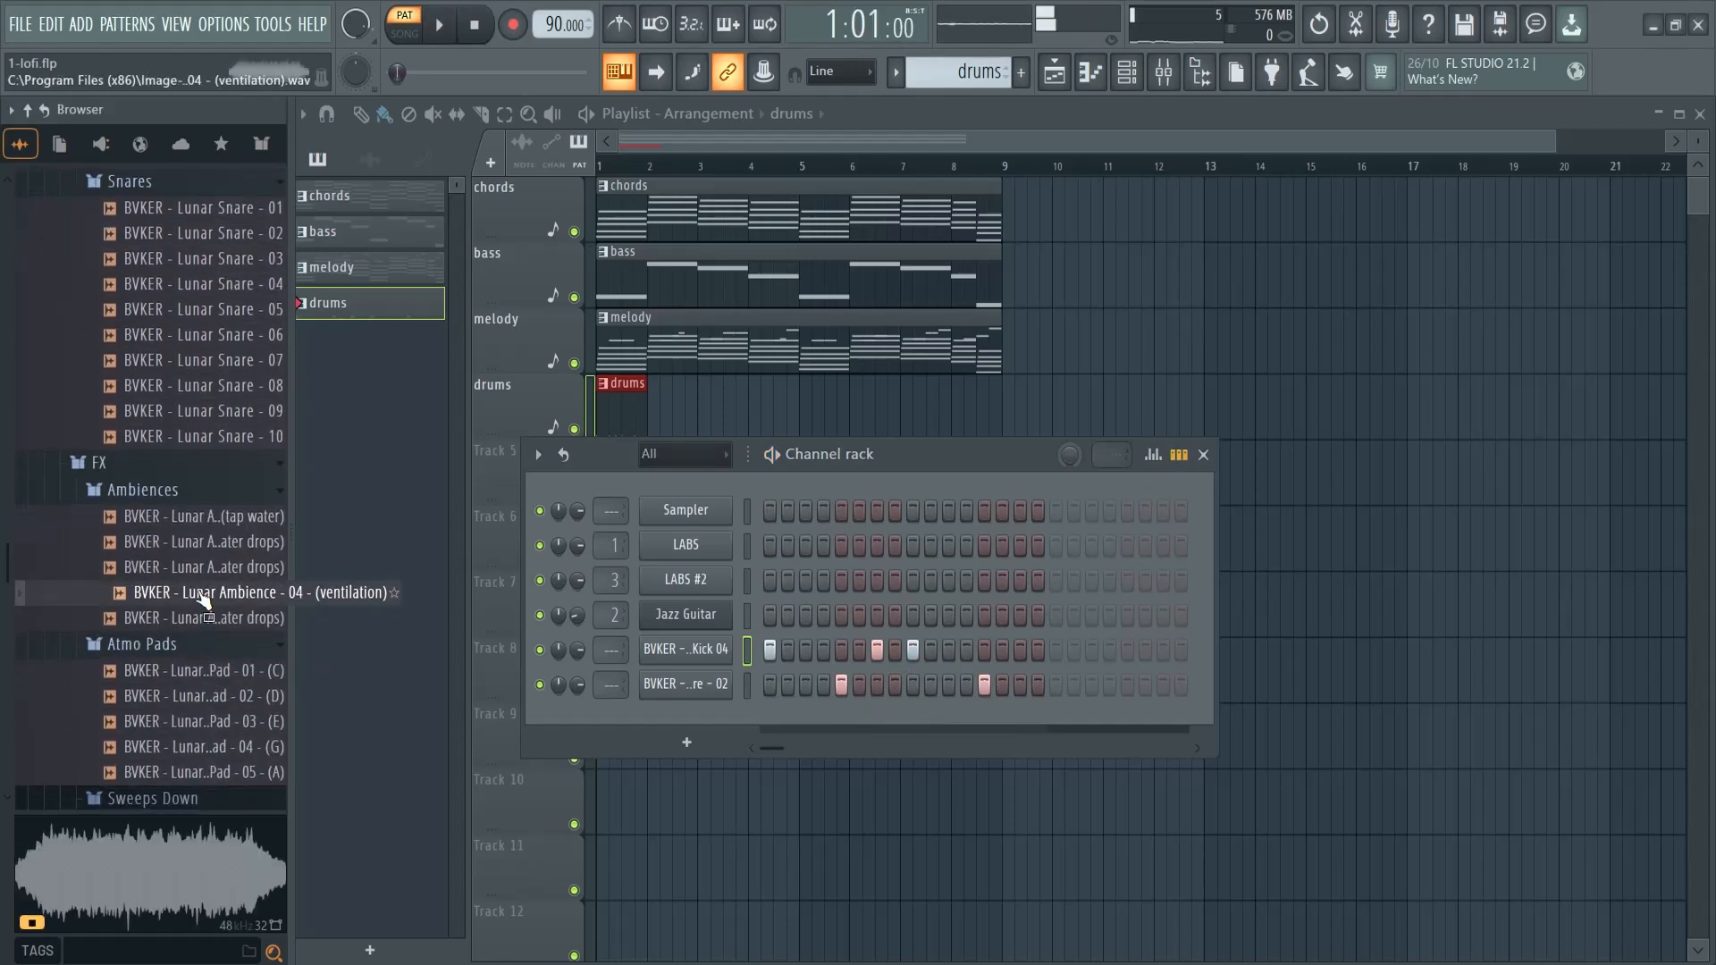
left_click(210, 621)
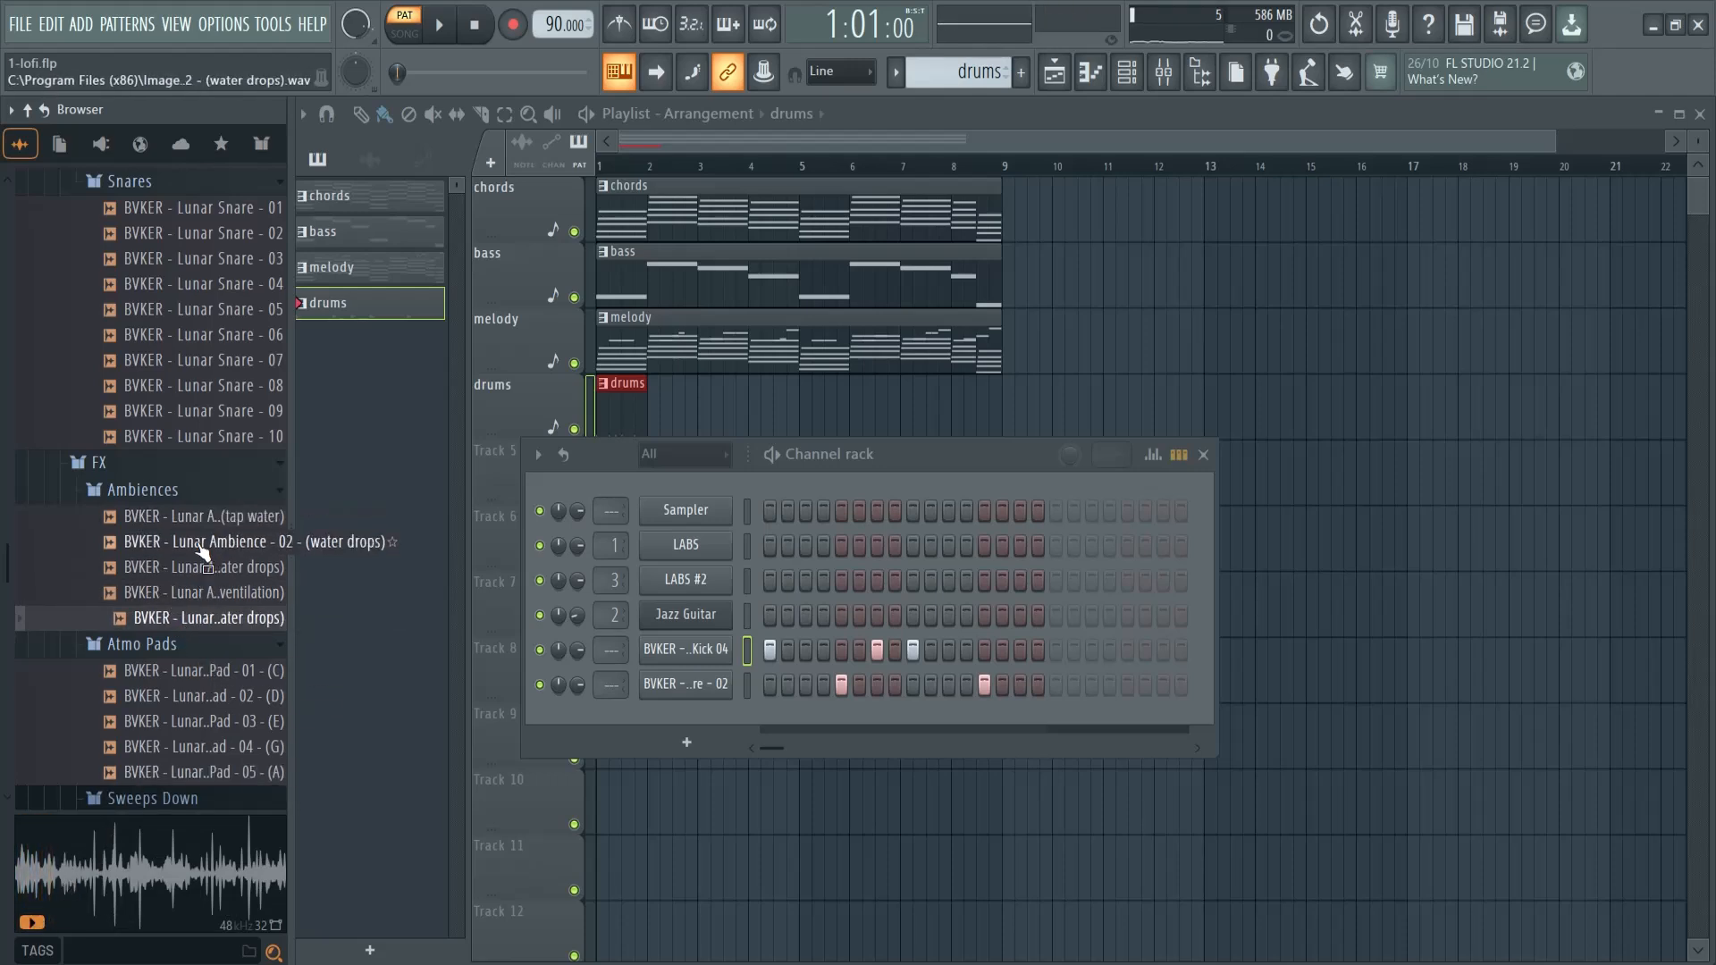
scroll(210, 616, "down", 2)
Step: Audition BVKER - Lunar Atmo Pad - 05 - (A) and place it on Track 5 of the playlist at about bar 15
left_click(206, 623)
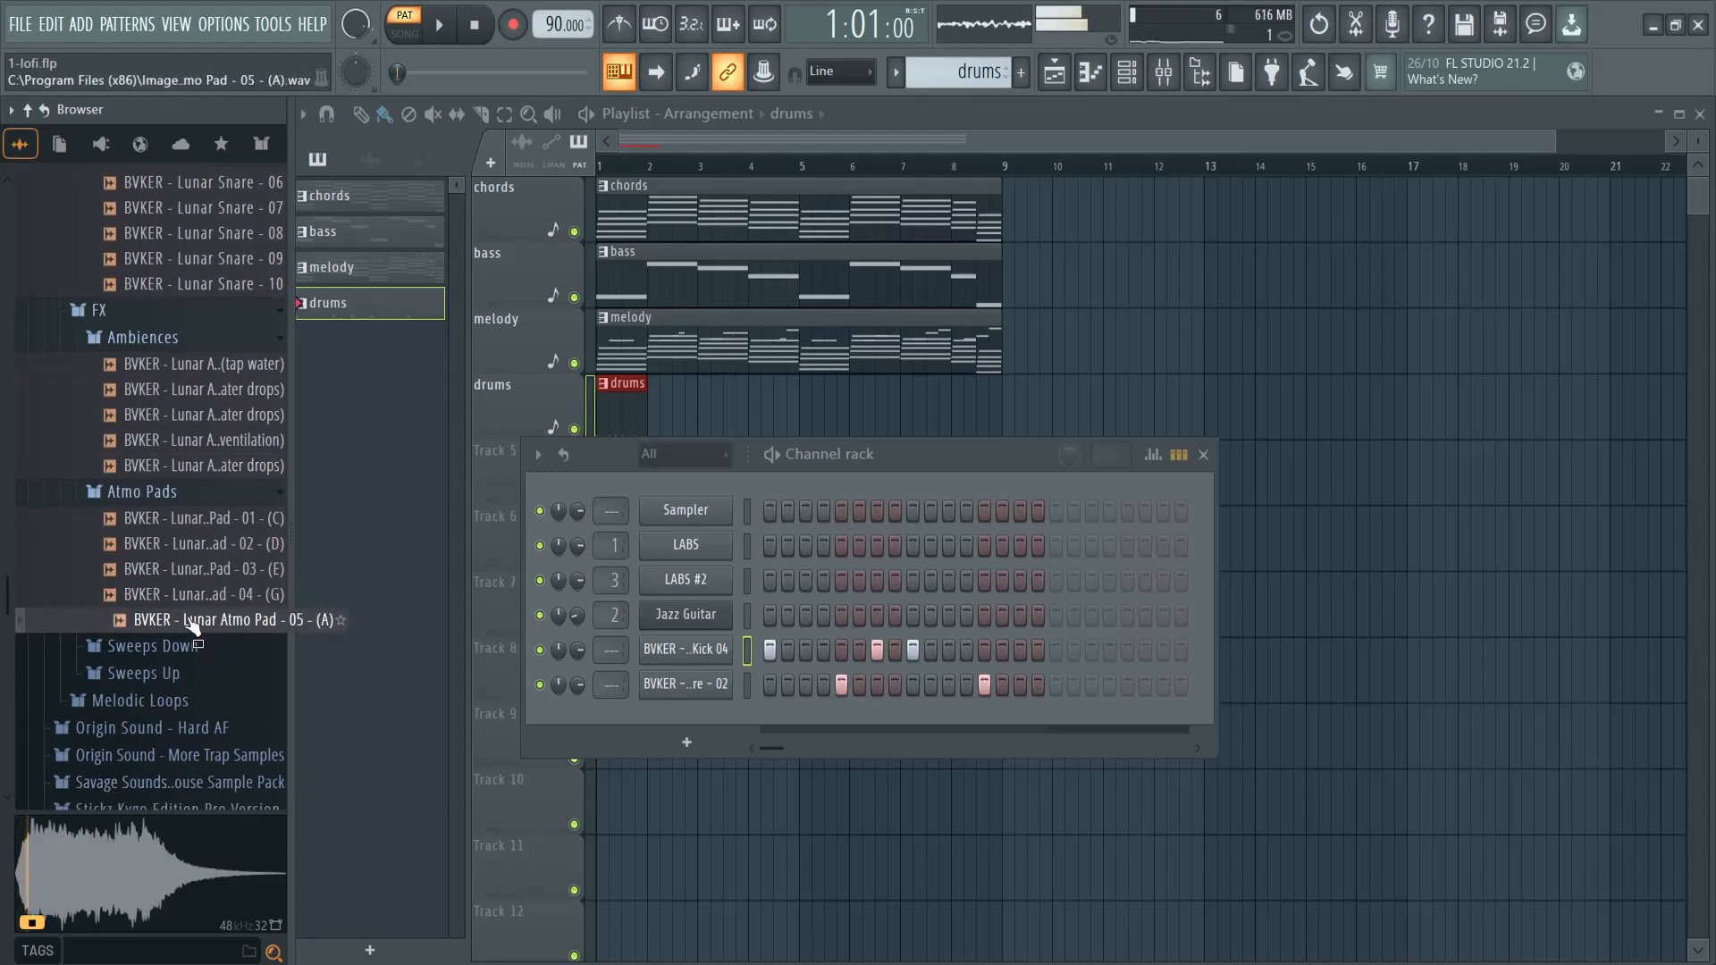
key("space")
left_click_drag(922, 454, 937, 465)
key("space")
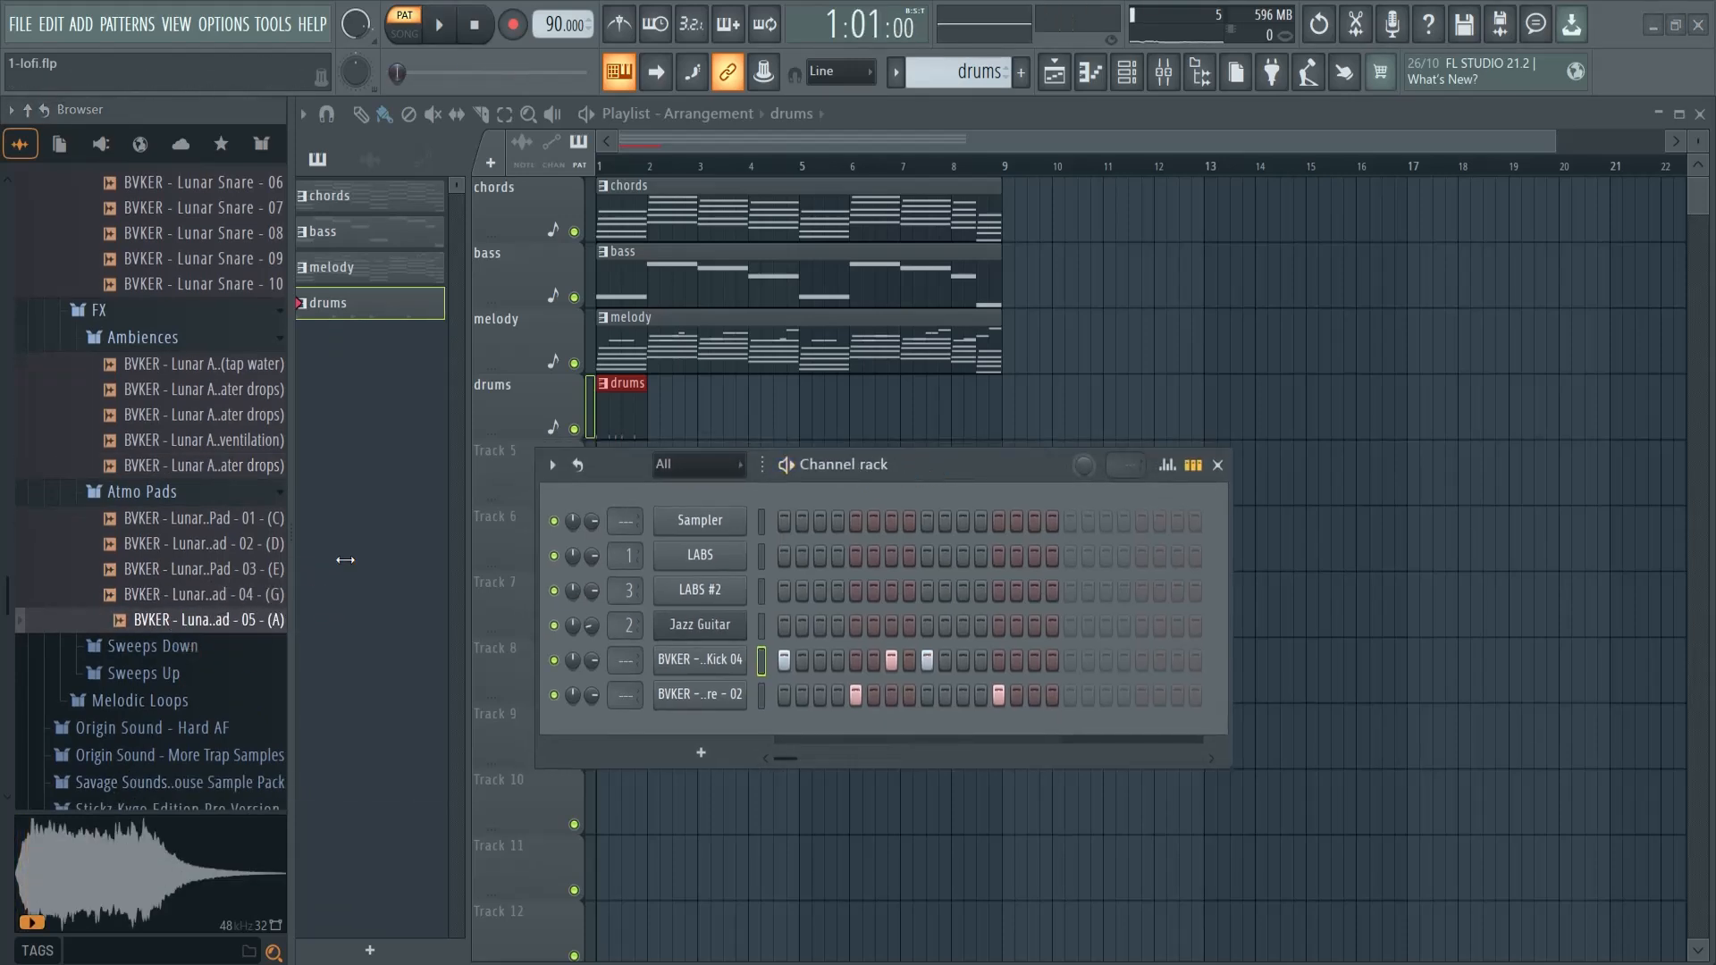
left_click_drag(134, 621, 1386, 502)
Step: Return to the pattern list, select the drums pattern, and move the channel rack clear of Track 5
scroll(178, 527, "up", 12)
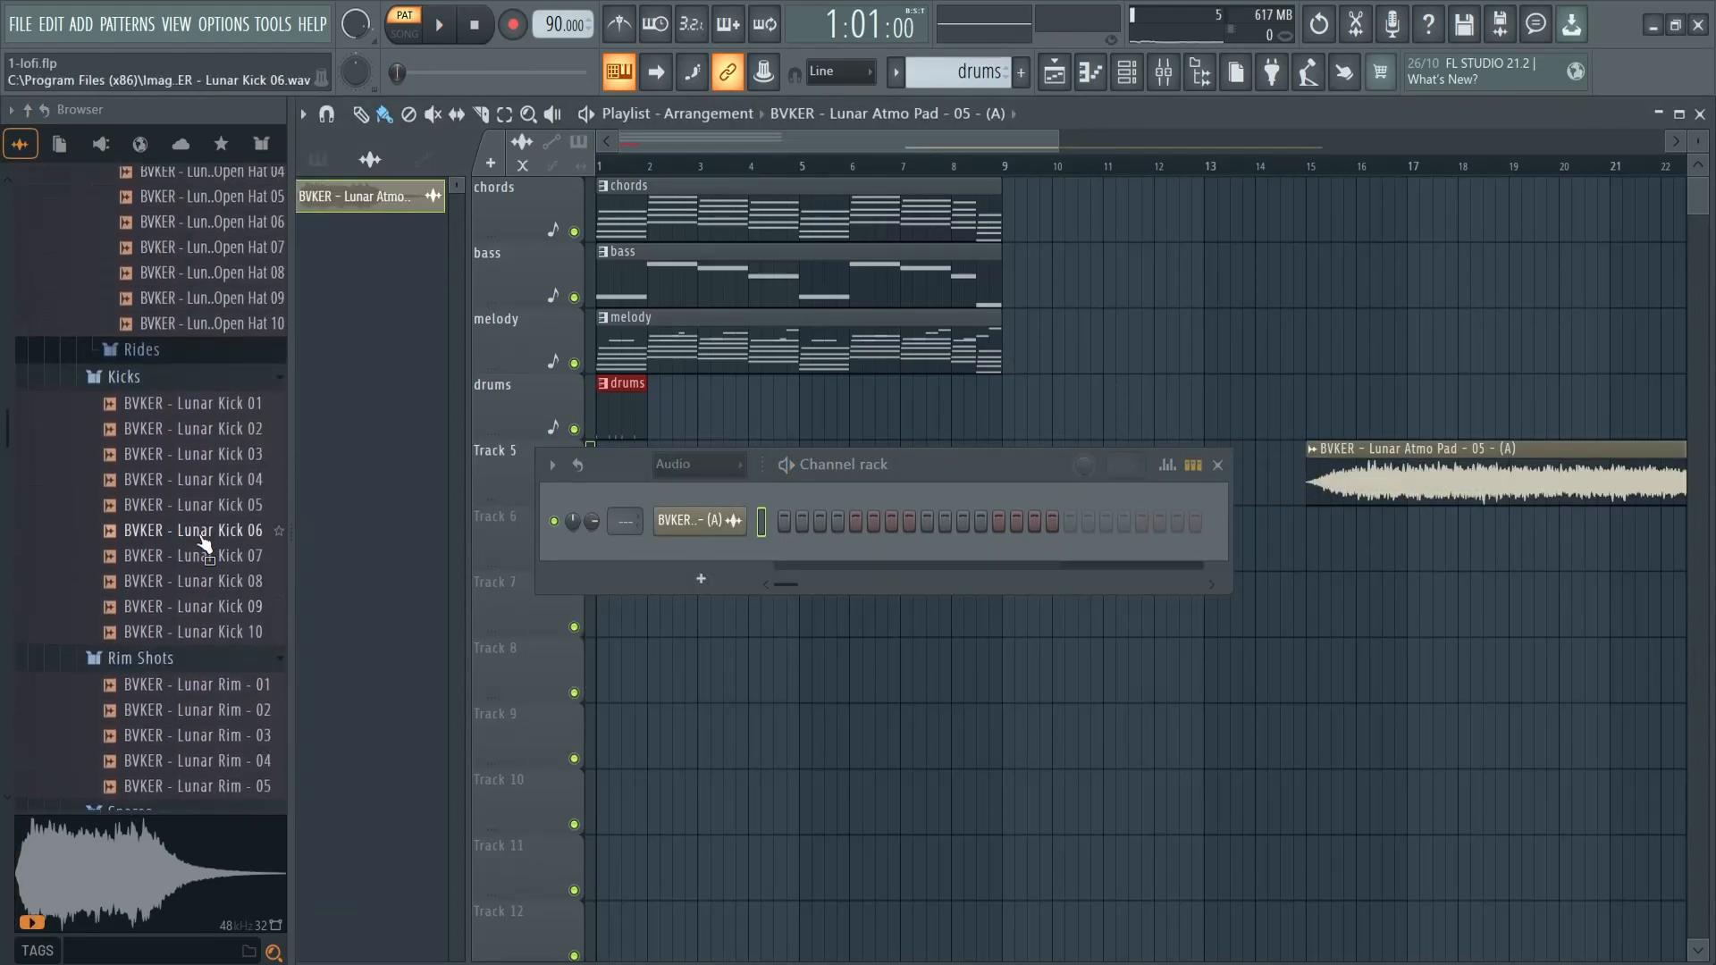
scroll(214, 536, "up", 4)
scroll(218, 537, "down", 2)
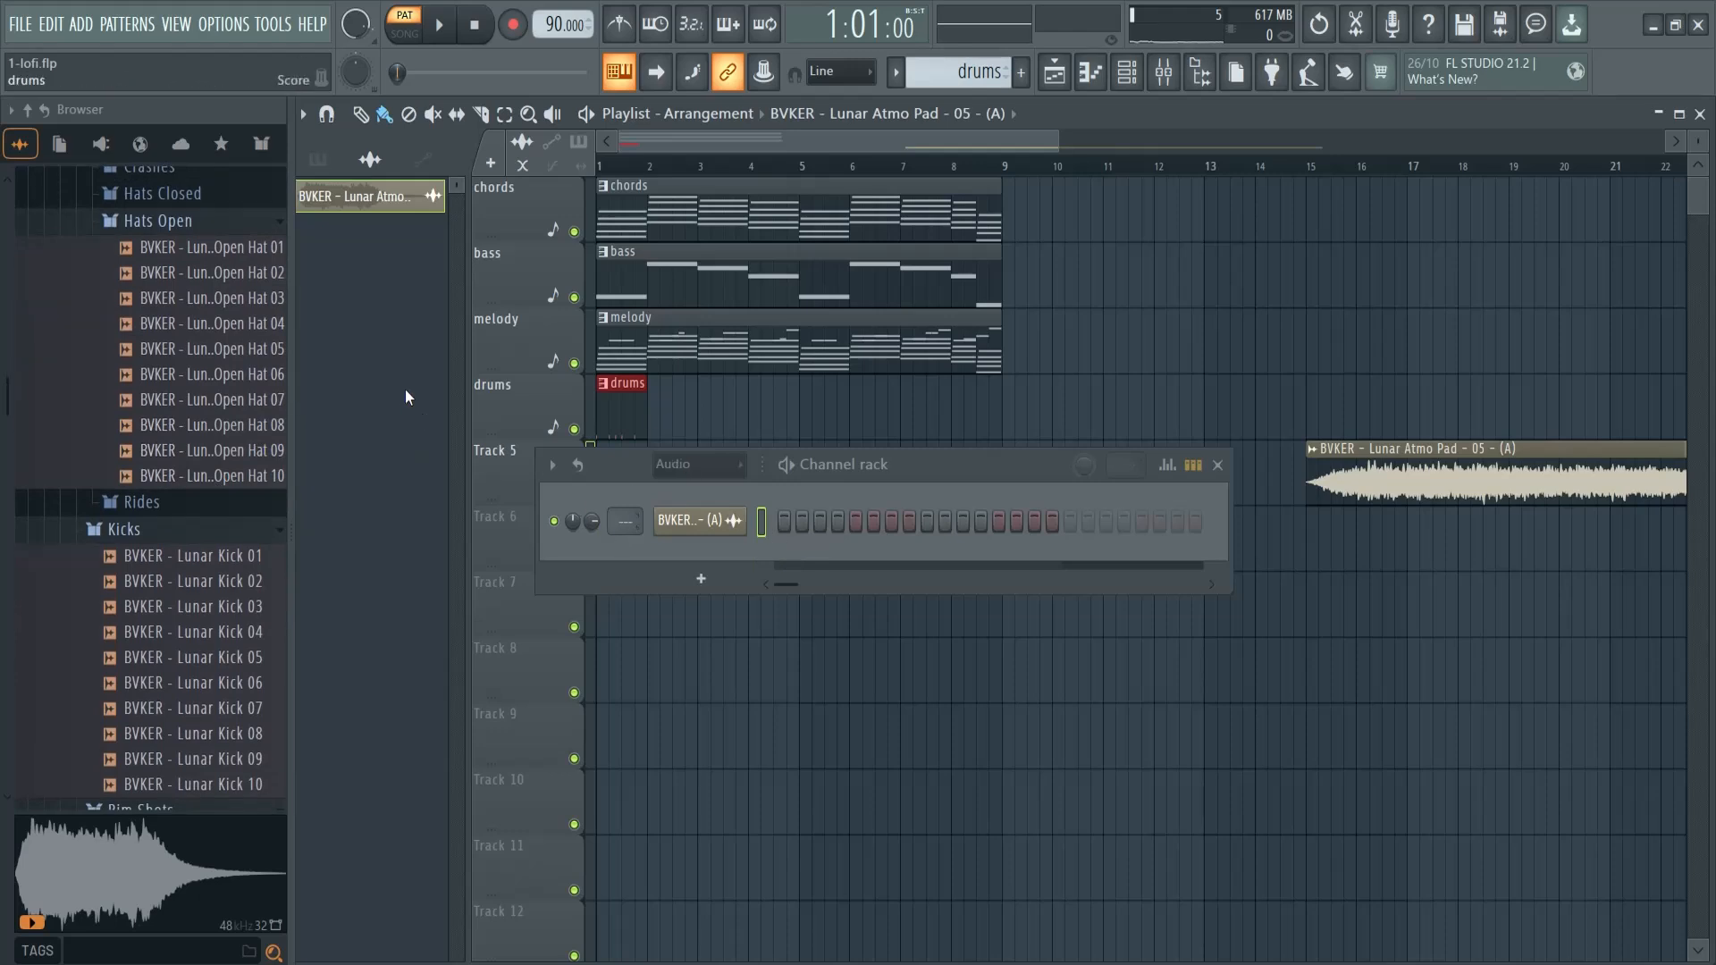
left_click(318, 159)
left_click(367, 304)
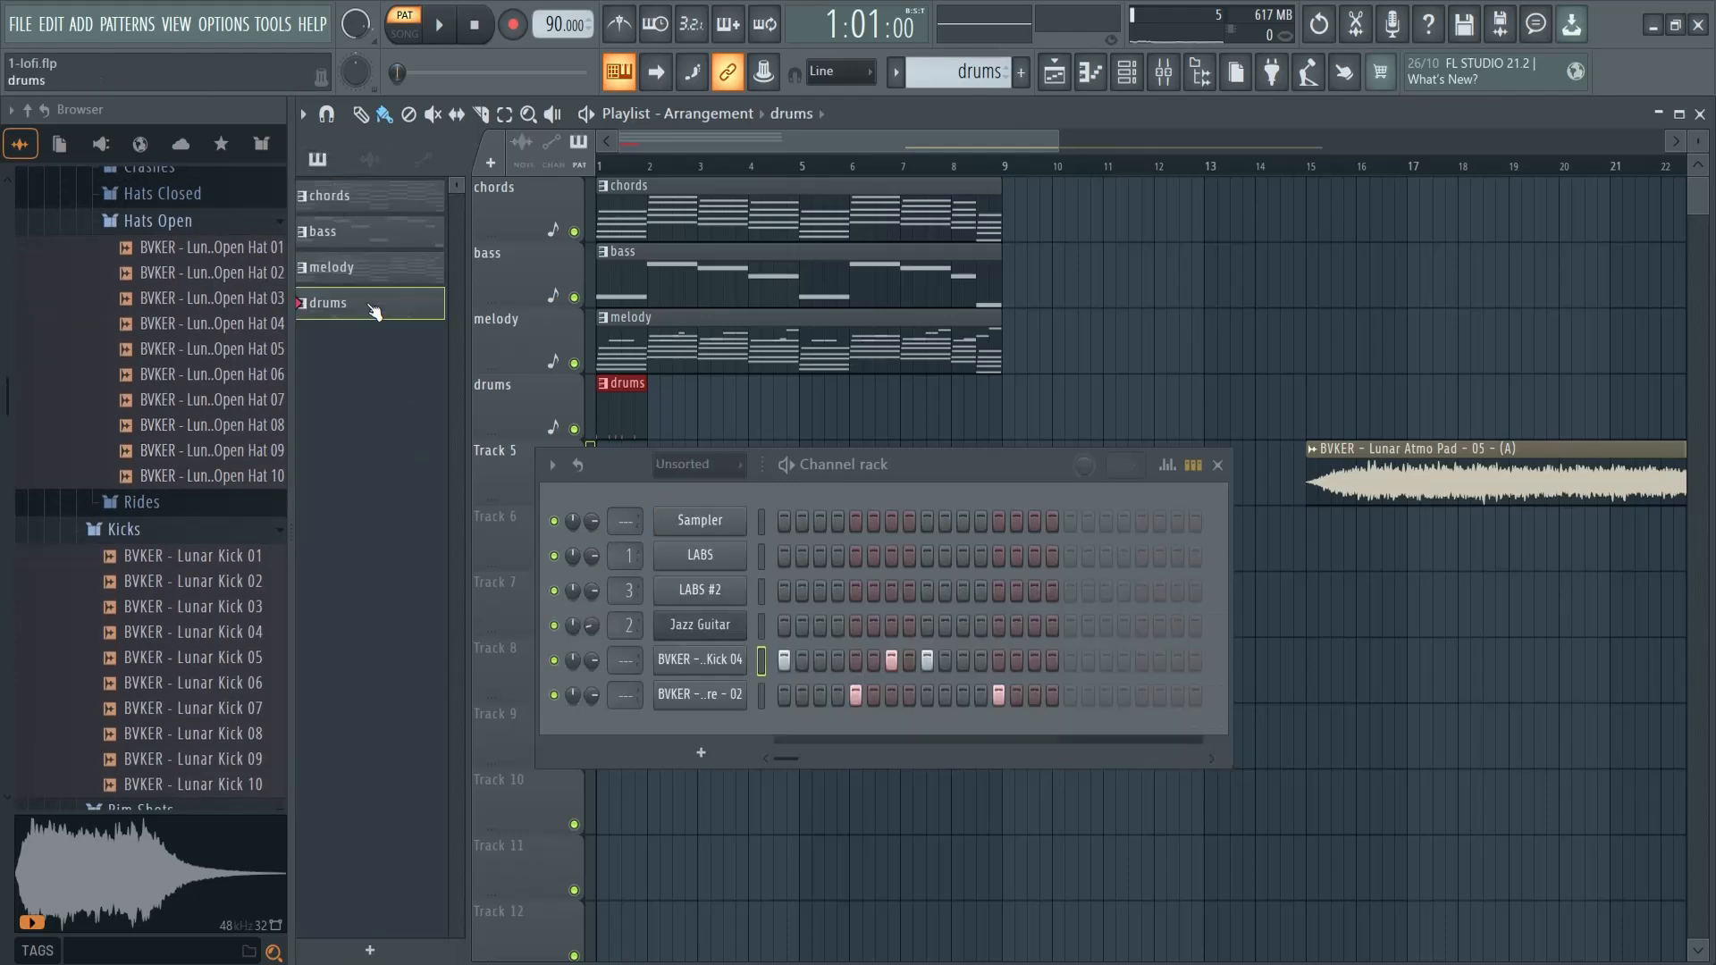
left_click_drag(914, 468, 993, 531)
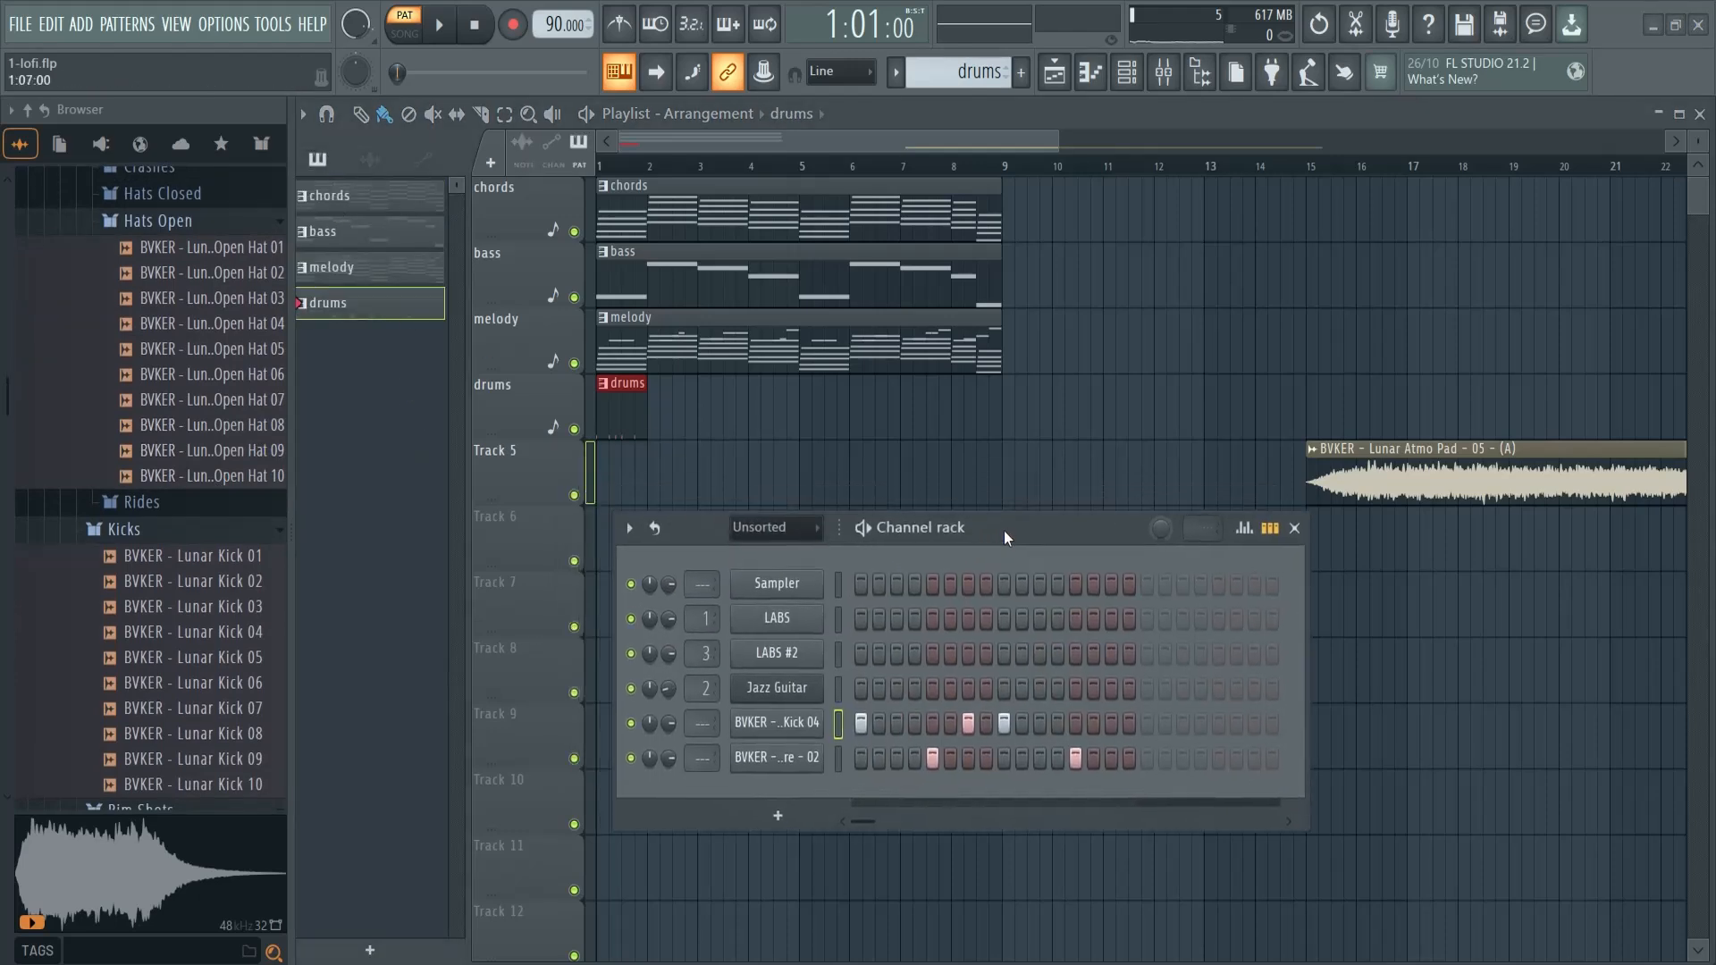
Step: Search the sample browser for hihat and look through the matching samples
left_click(146, 952)
type("hihas")
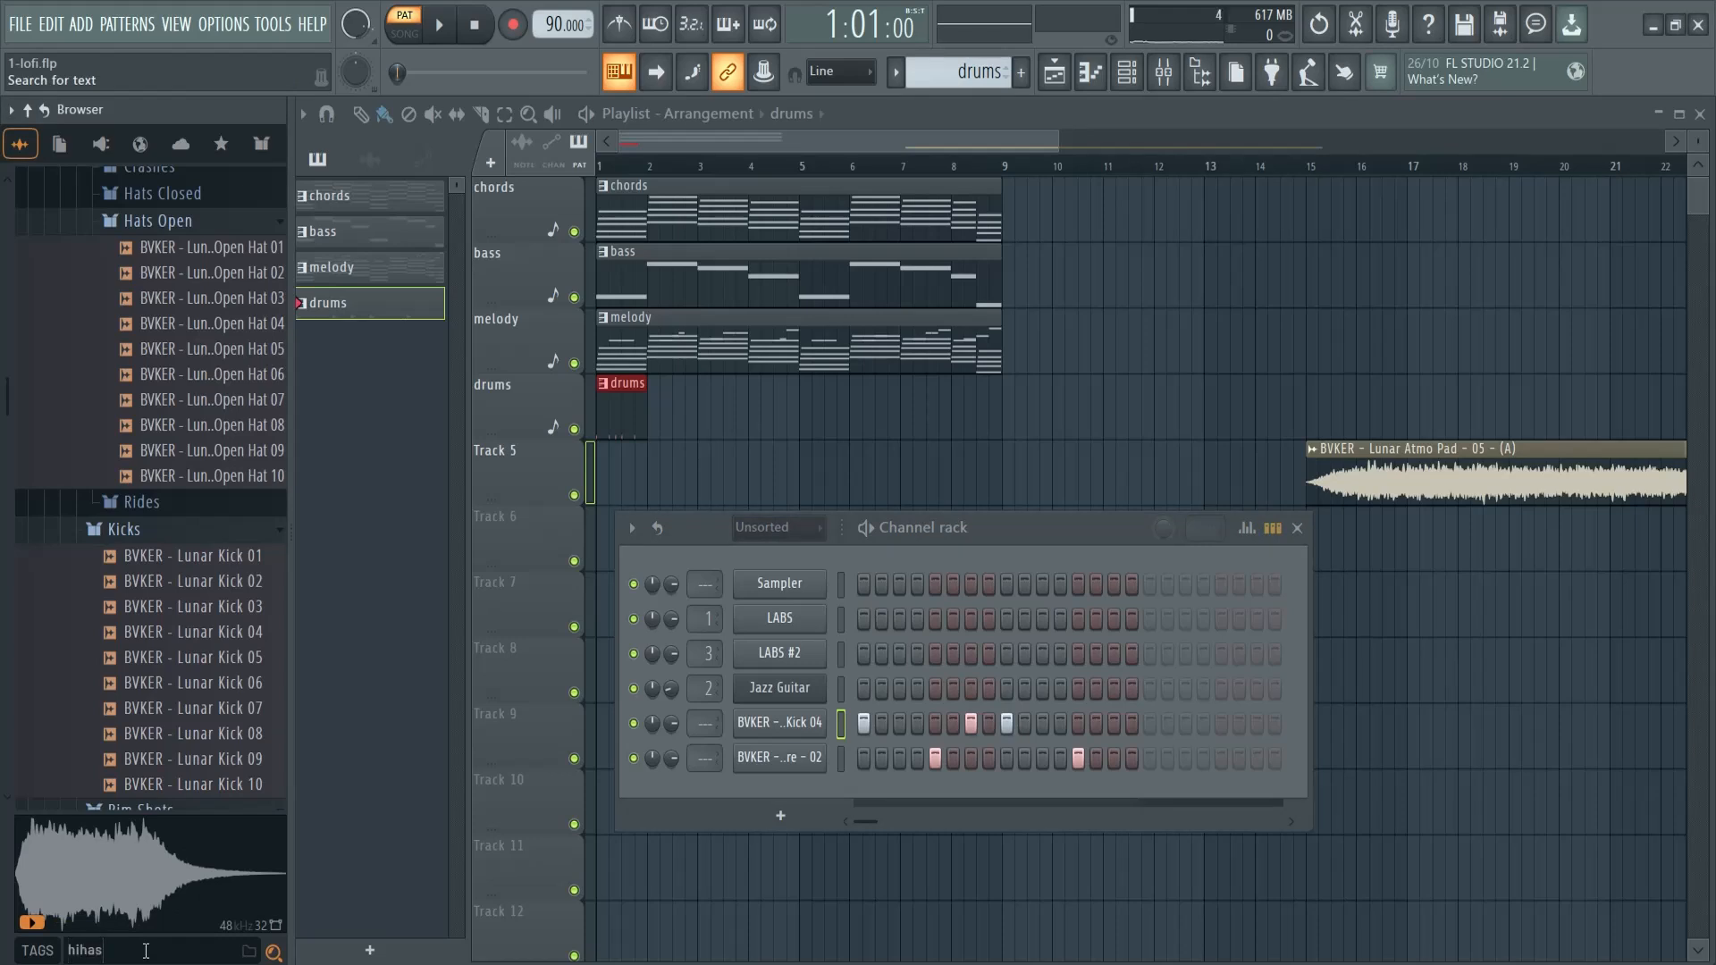
key("BackSpace")
type("ts")
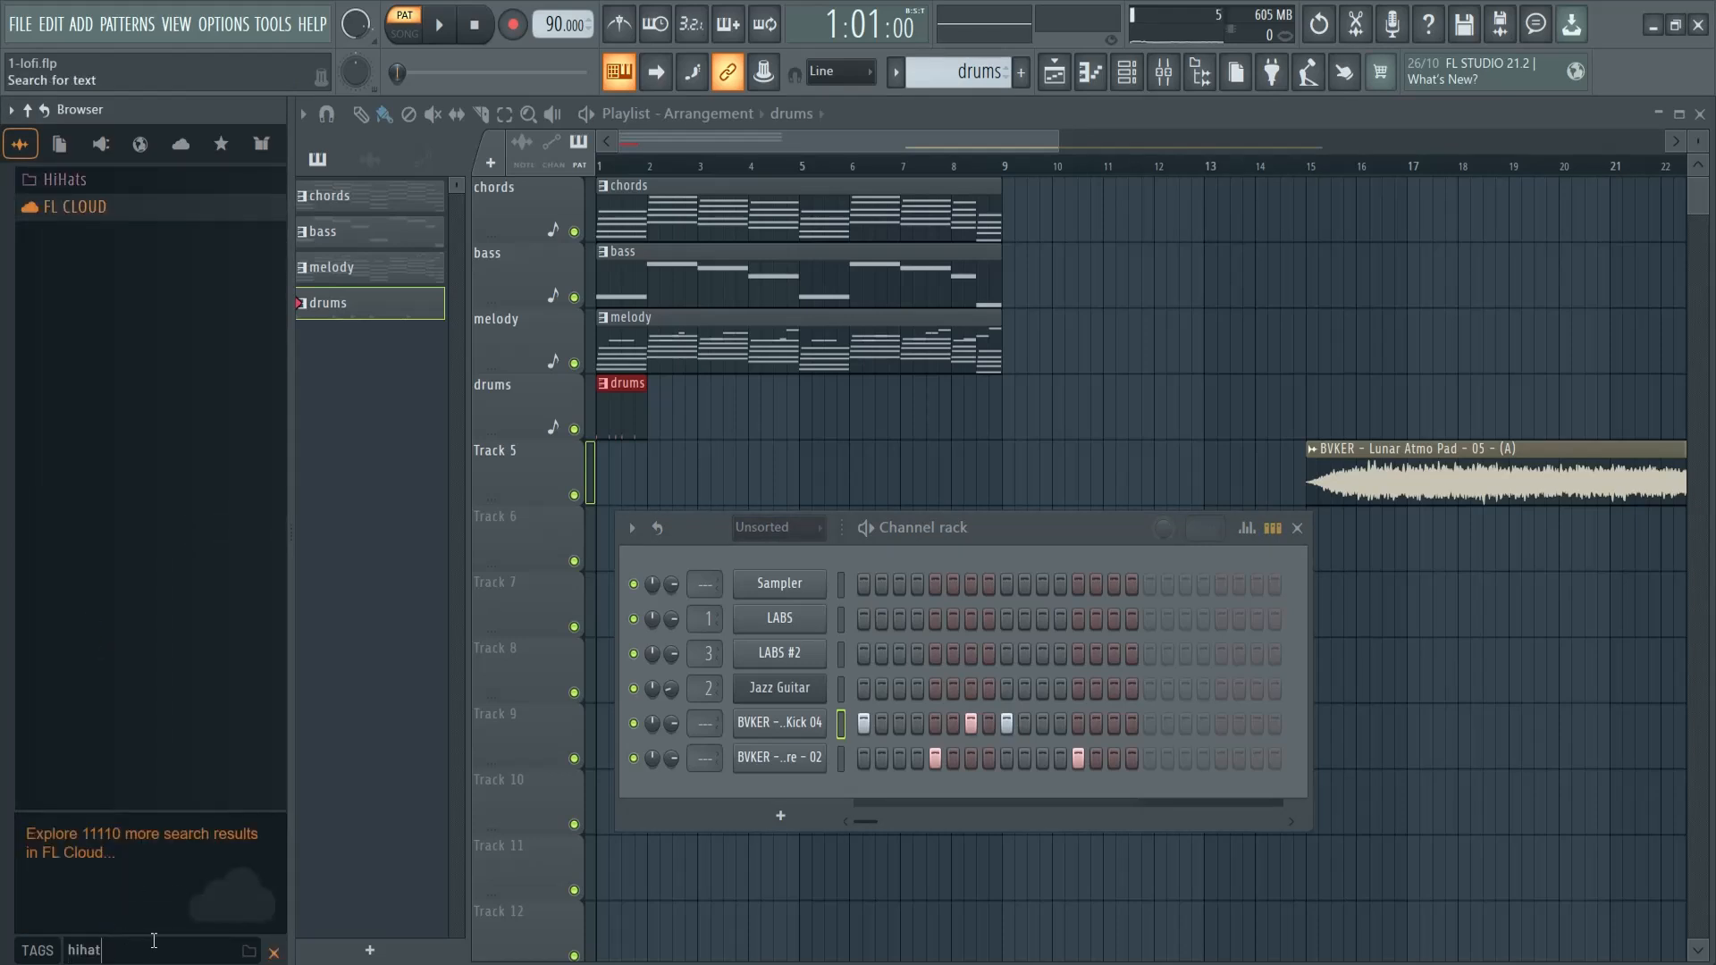
scroll(156, 487, "down", 9)
scroll(179, 469, "up", 9)
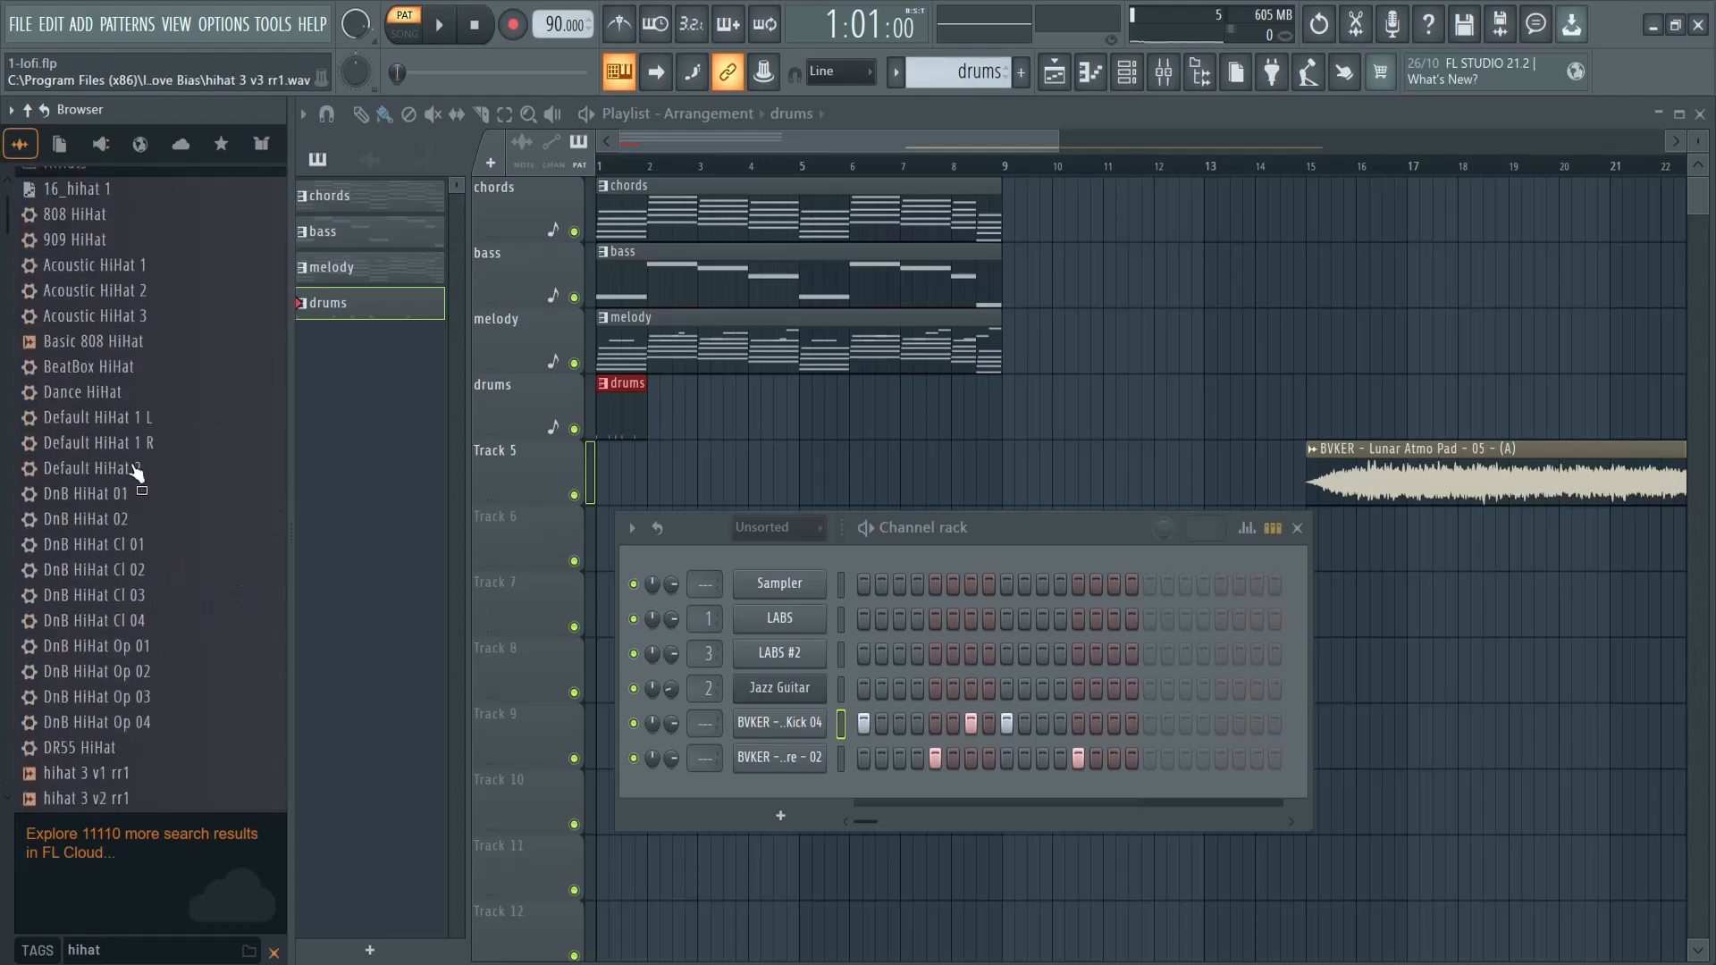
scroll(172, 548, "down", 9)
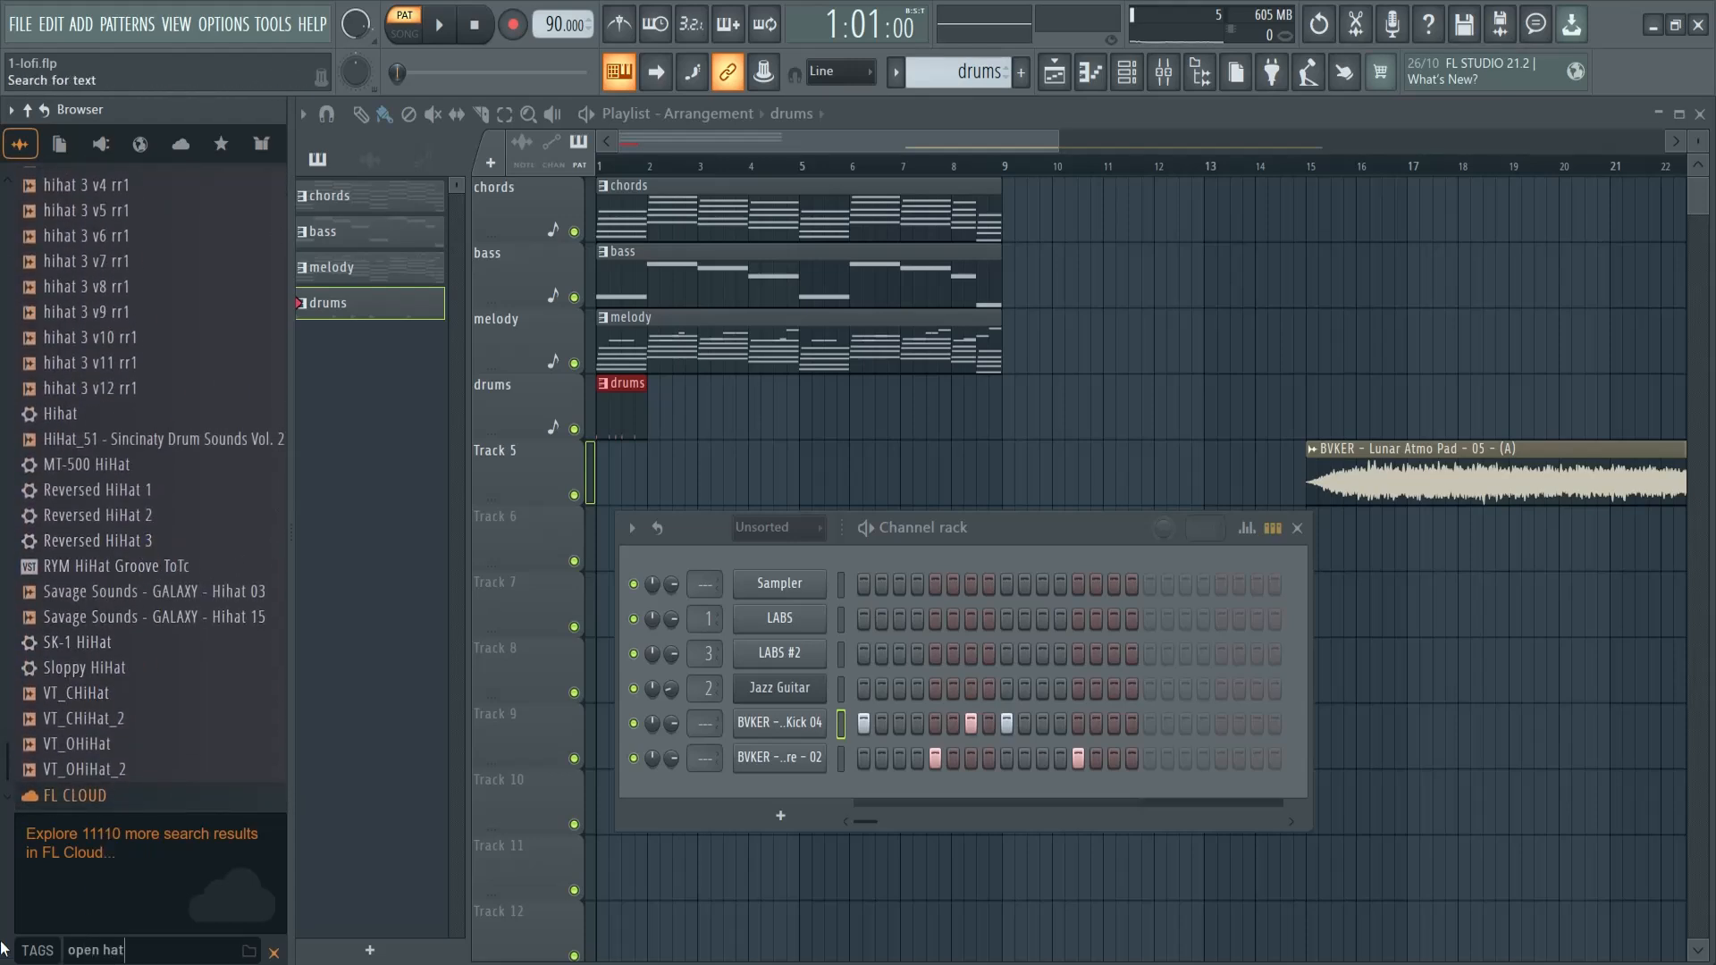
Step: Search the sample browser for open hat and audition a range of open hat samples down the list
type("t")
left_click(192, 392)
left_click(195, 442)
left_click(199, 416)
left_click(206, 366)
left_click(208, 341)
left_click(209, 316)
left_click(169, 594)
scroll(169, 590, "down", 6)
left_click(162, 468)
left_click(165, 493)
left_click(165, 569)
left_click(166, 644)
scroll(165, 626, "down", 4)
left_click(165, 520)
scroll(165, 556, "down", 7)
left_click(166, 554)
scroll(166, 536, "down", 1)
Step: Audition the Stickz SKE open hi-hat samples in the search results
left_click(170, 493)
left_click(179, 518)
left_click(188, 540)
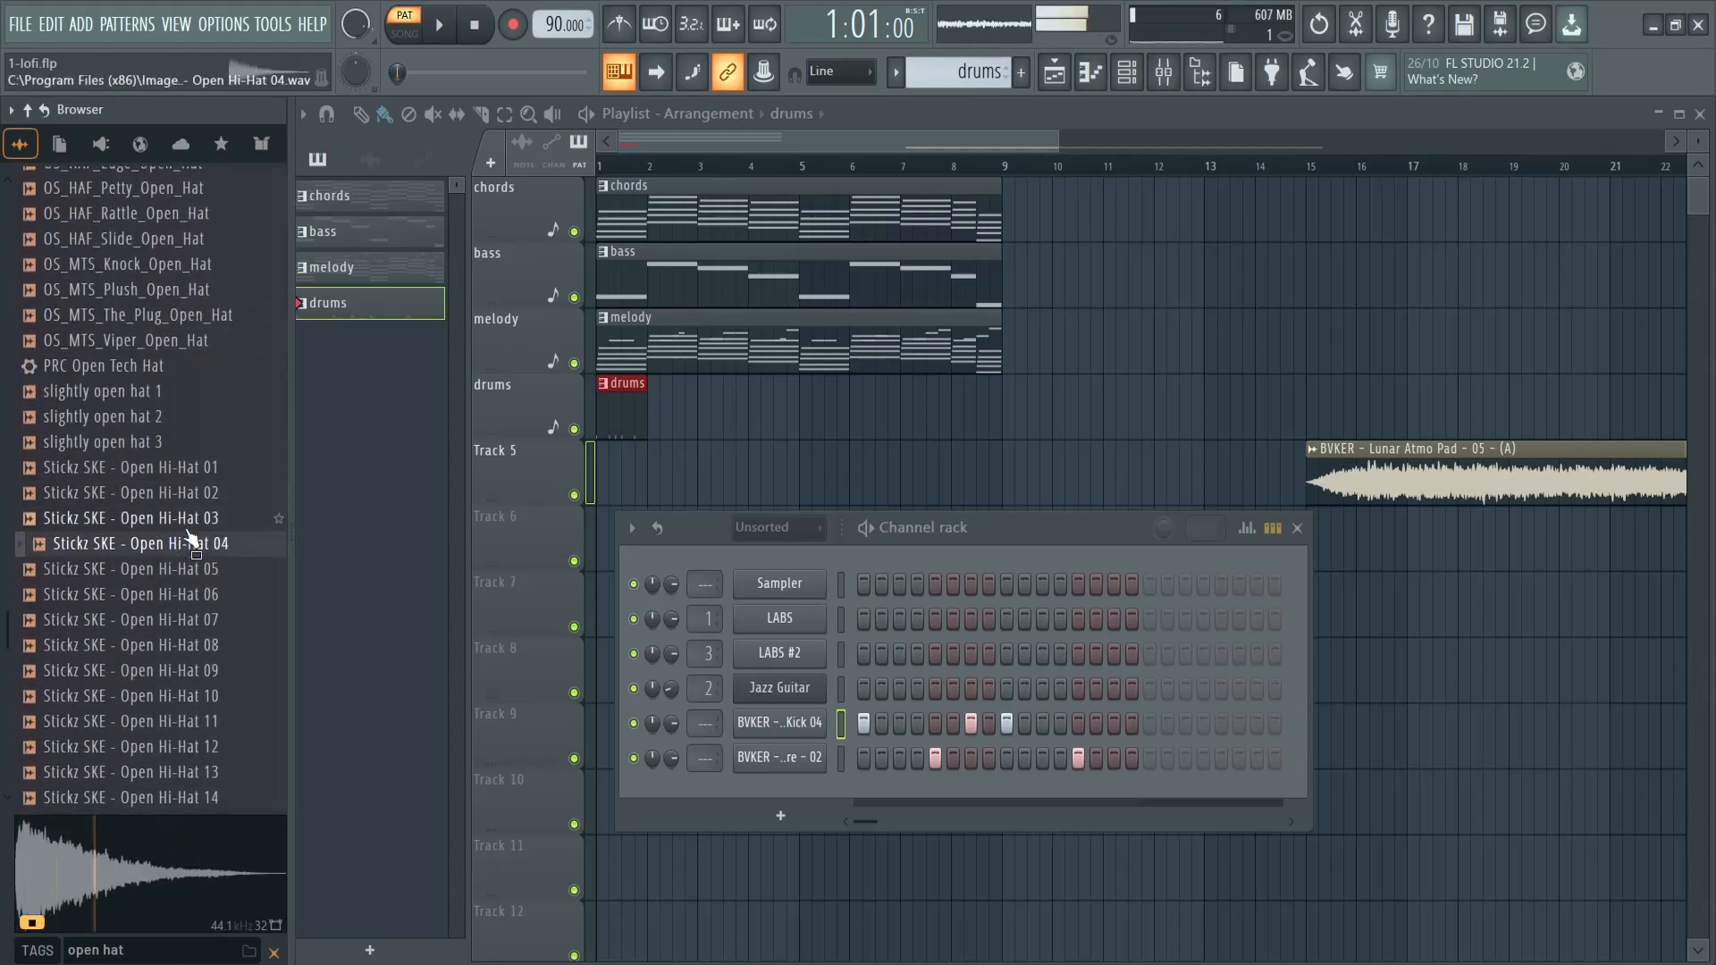
left_click(197, 476)
scroll(198, 487, "down", 2)
left_click(197, 470)
left_click(198, 521)
left_click(200, 596)
left_click(204, 647)
scroll(200, 617, "down", 4)
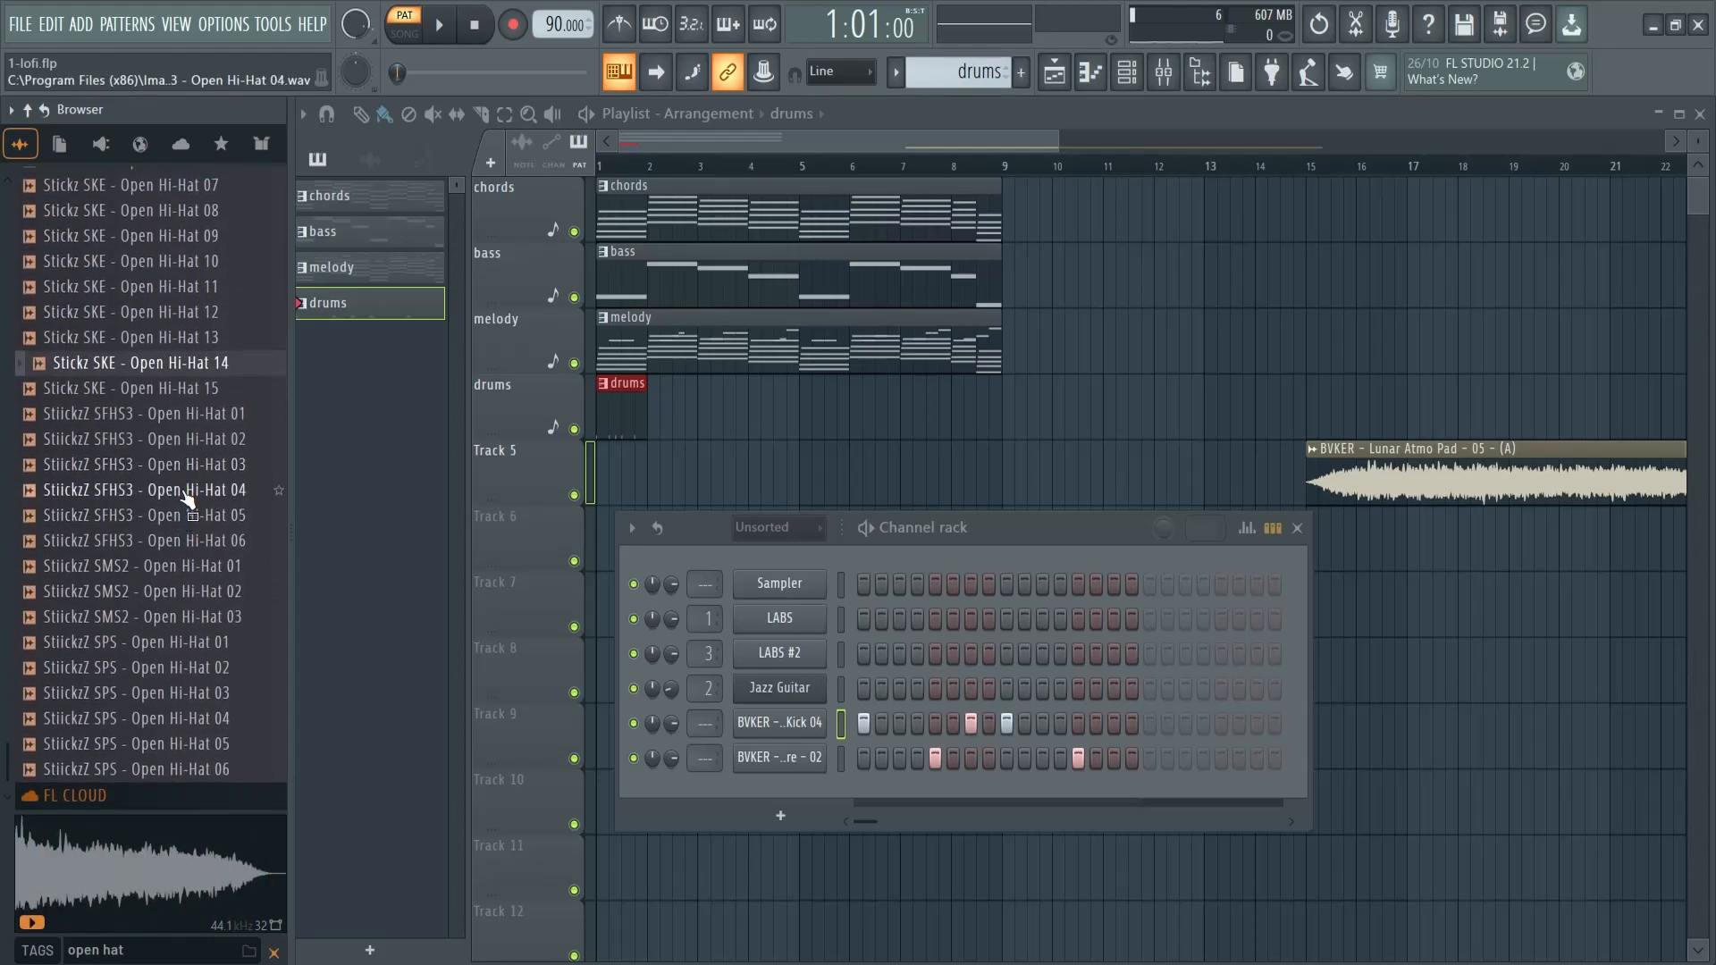
Step: Audition the StiickzZ SFHS3 open hi-hats, add Open Hi-Hat 01 as a new drum channel, fill every two steps, and play the pattern
left_click(201, 447)
left_click(200, 465)
left_click(213, 416)
left_click(211, 492)
left_click(215, 420)
left_click_drag(743, 788, 746, 792)
right_click(746, 792)
left_click(1110, 732)
key("space")
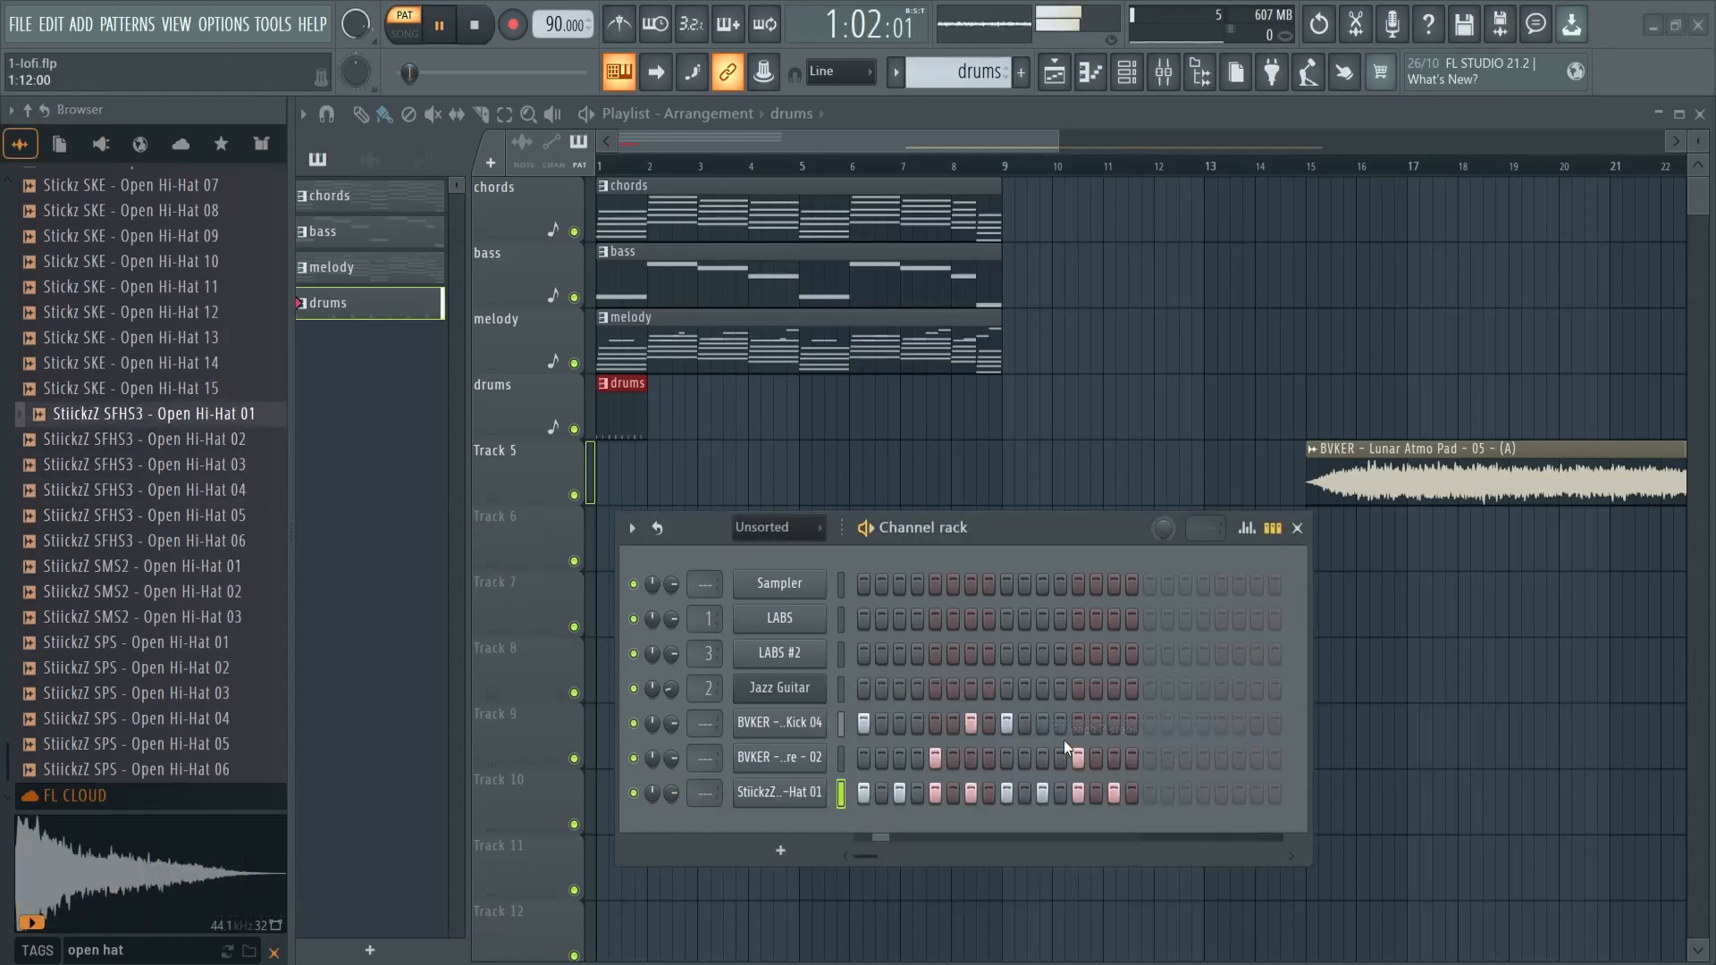
Step: Try other StiickzZ SFHS3, SMS2 and SPS open hi-hats in the hat channel while the drums pattern plays
left_click_drag(1035, 533, 1021, 402)
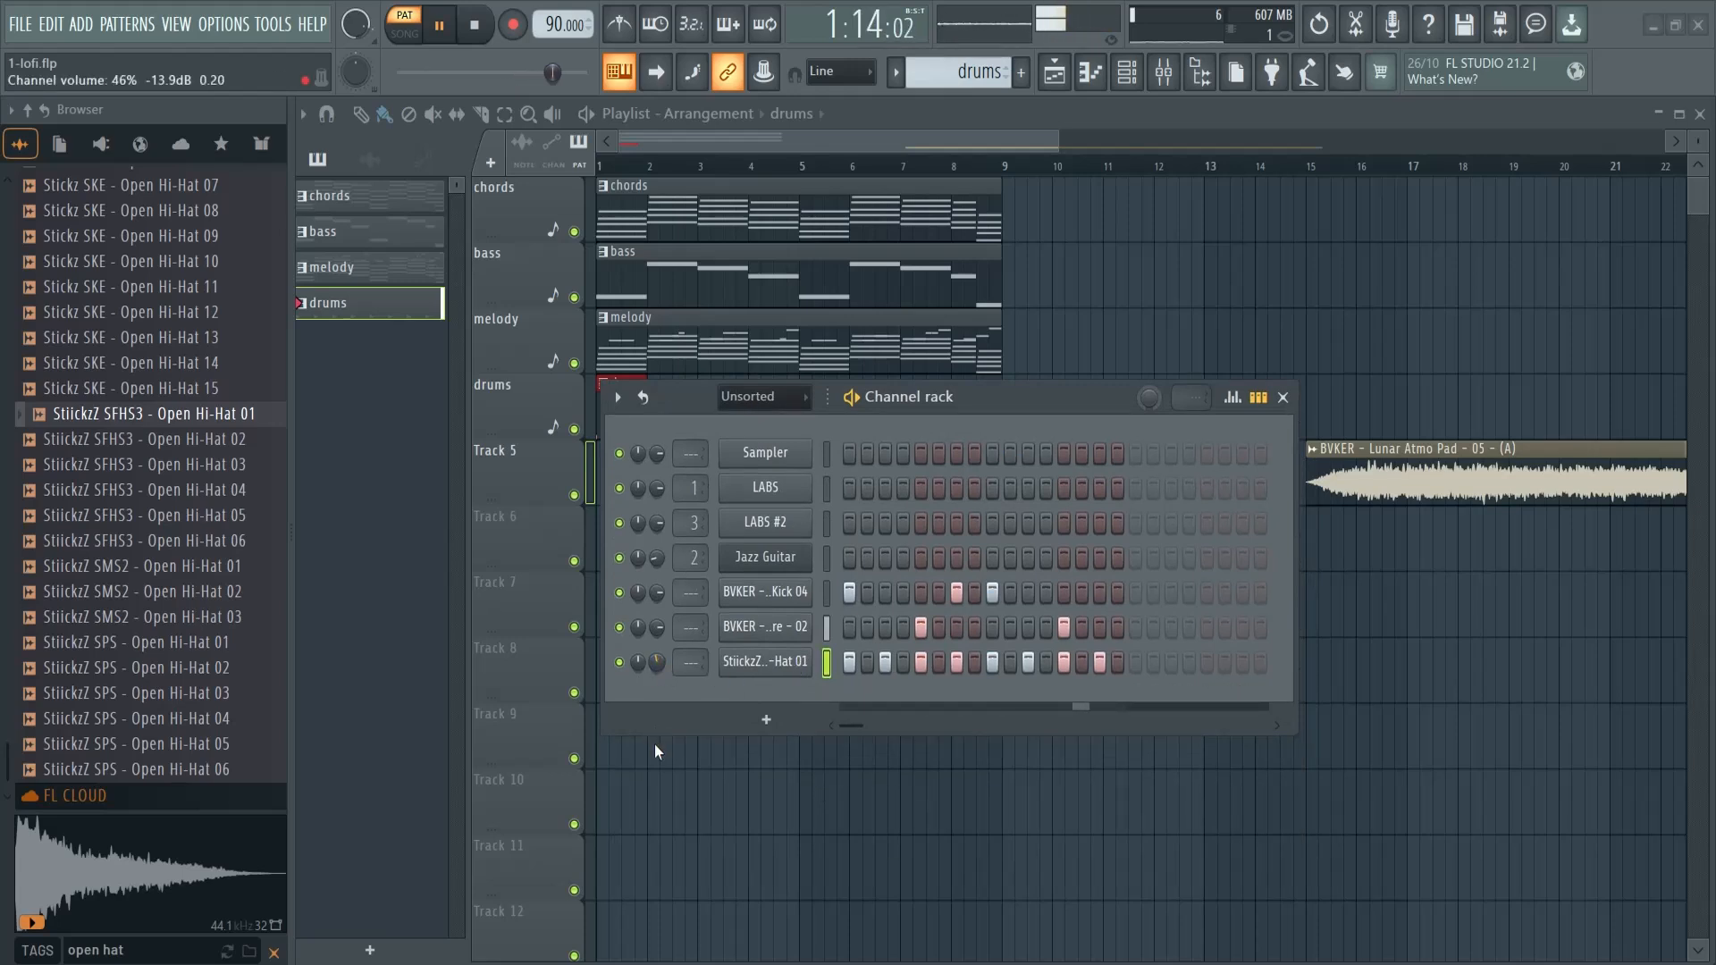
middle_click(183, 470)
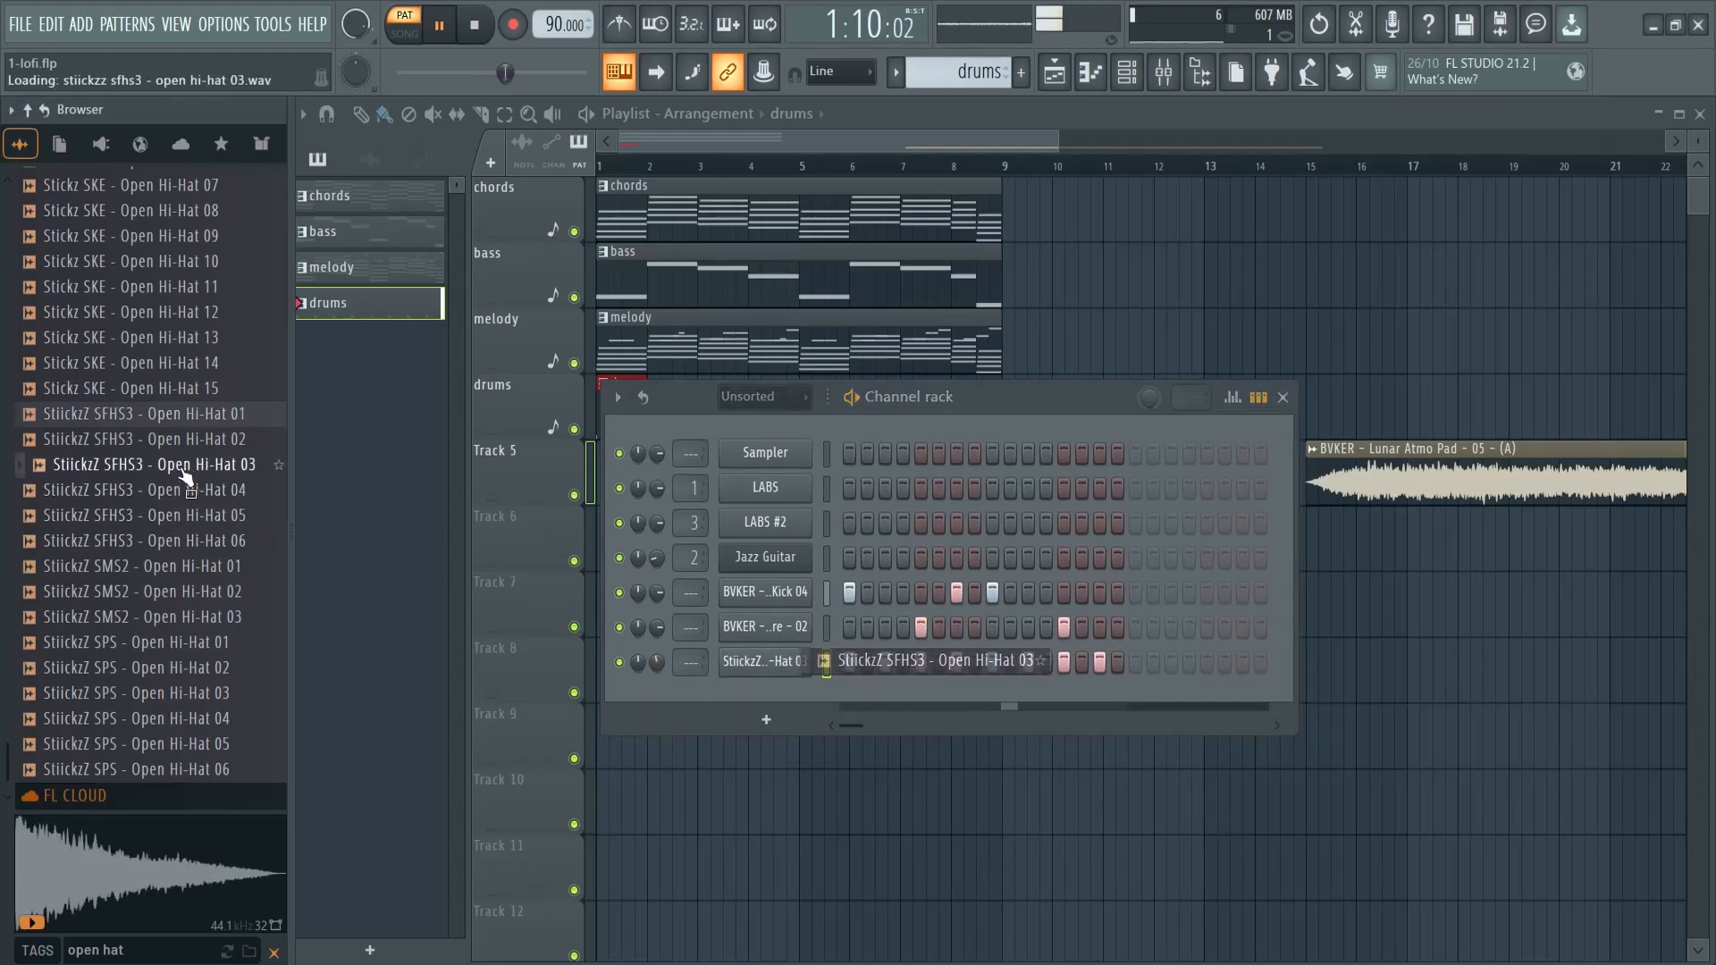
middle_click(204, 442)
middle_click(183, 566)
middle_click(185, 591)
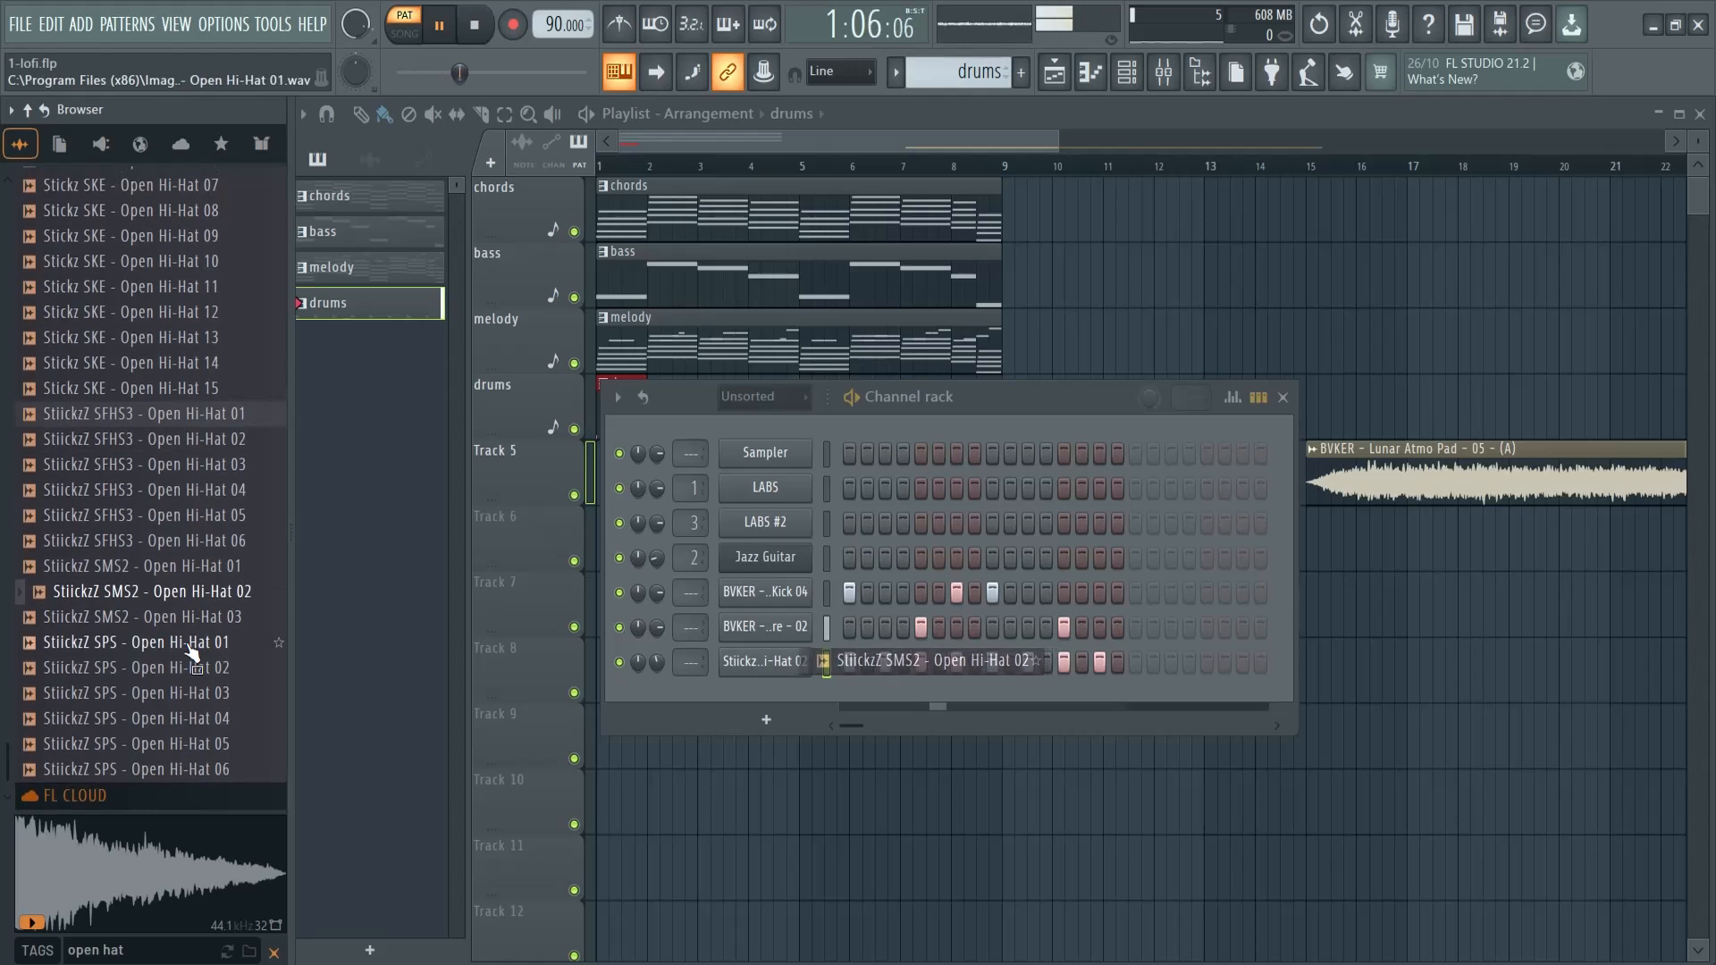
middle_click(188, 643)
middle_click(179, 720)
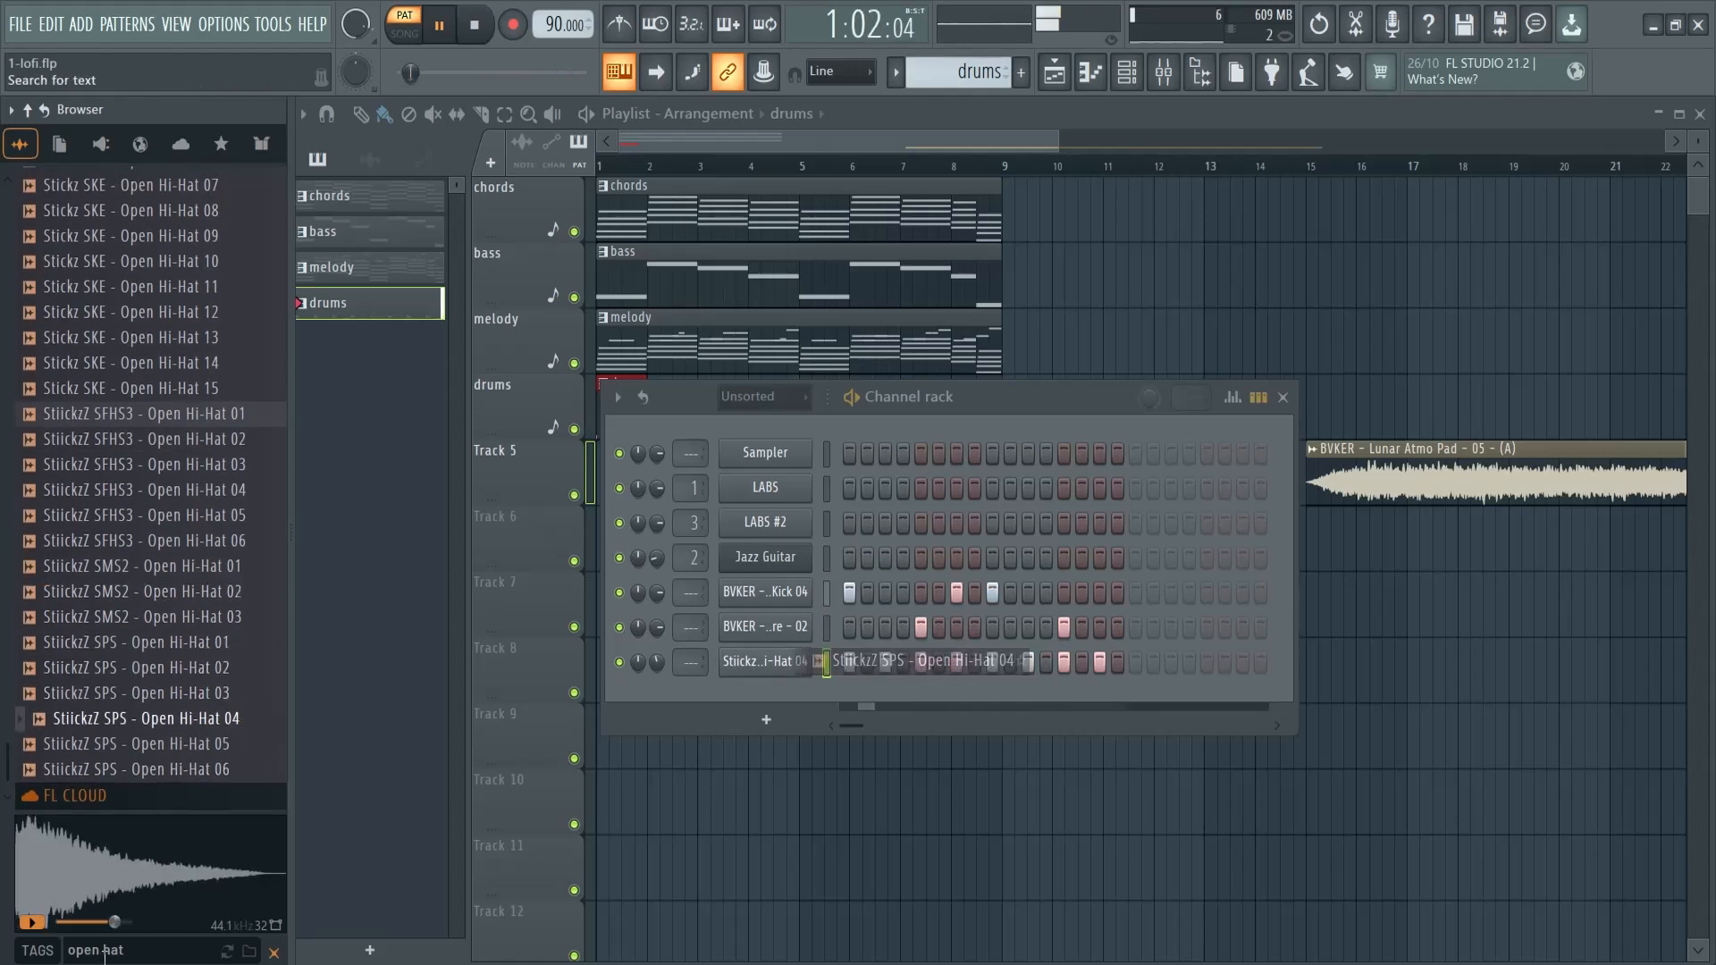
Step: Search the samples for hi-hat, load Stickz SKE - Closed Hi-Hat 02 into the hat channel, and lower that channel's volume
left_click_drag(126, 950, 15, 947)
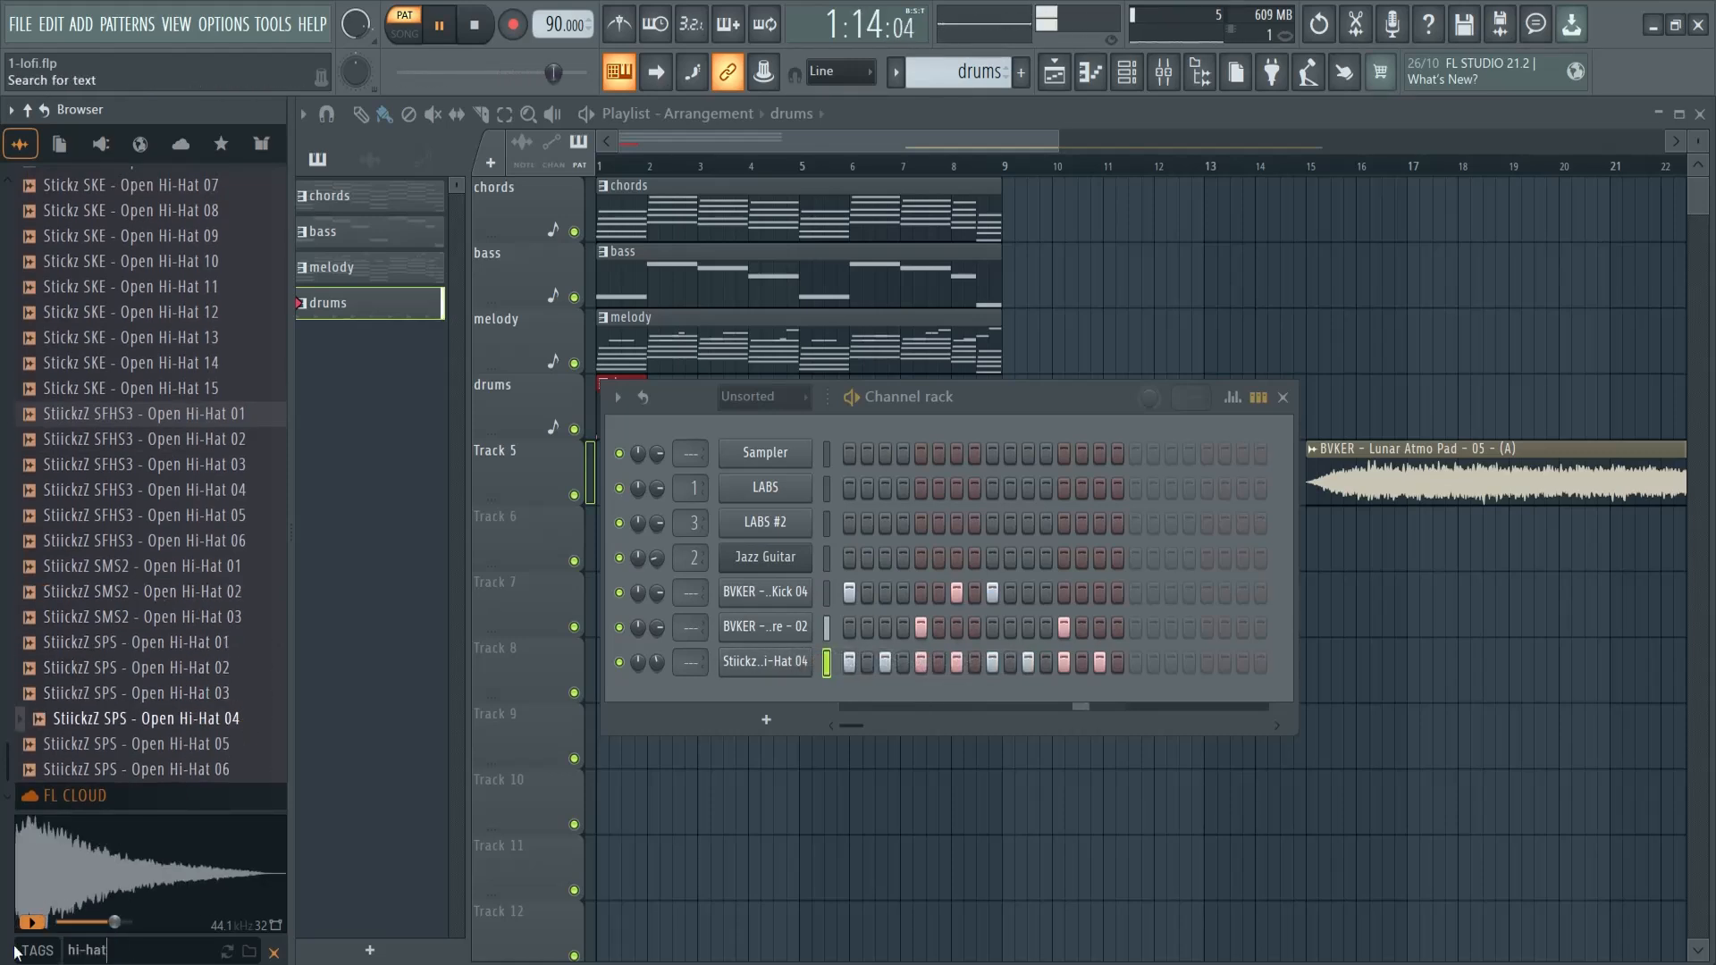
type("hi-hat")
middle_click(139, 495)
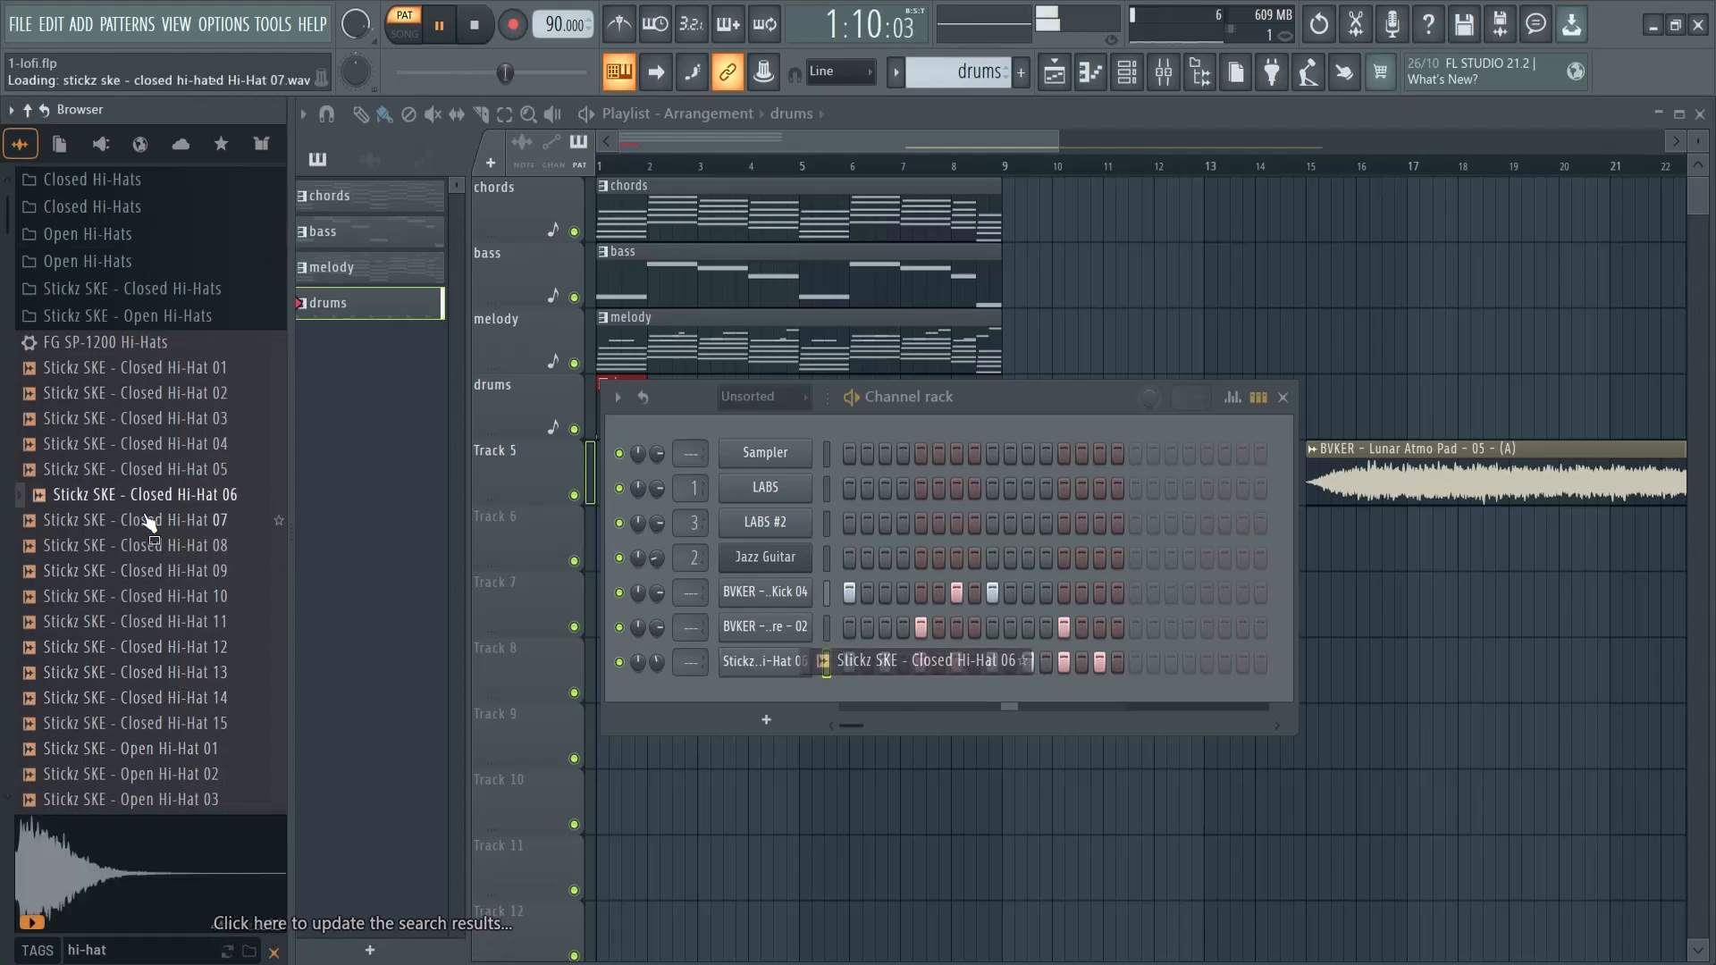
middle_click(181, 420)
scroll(177, 443, "down", 10)
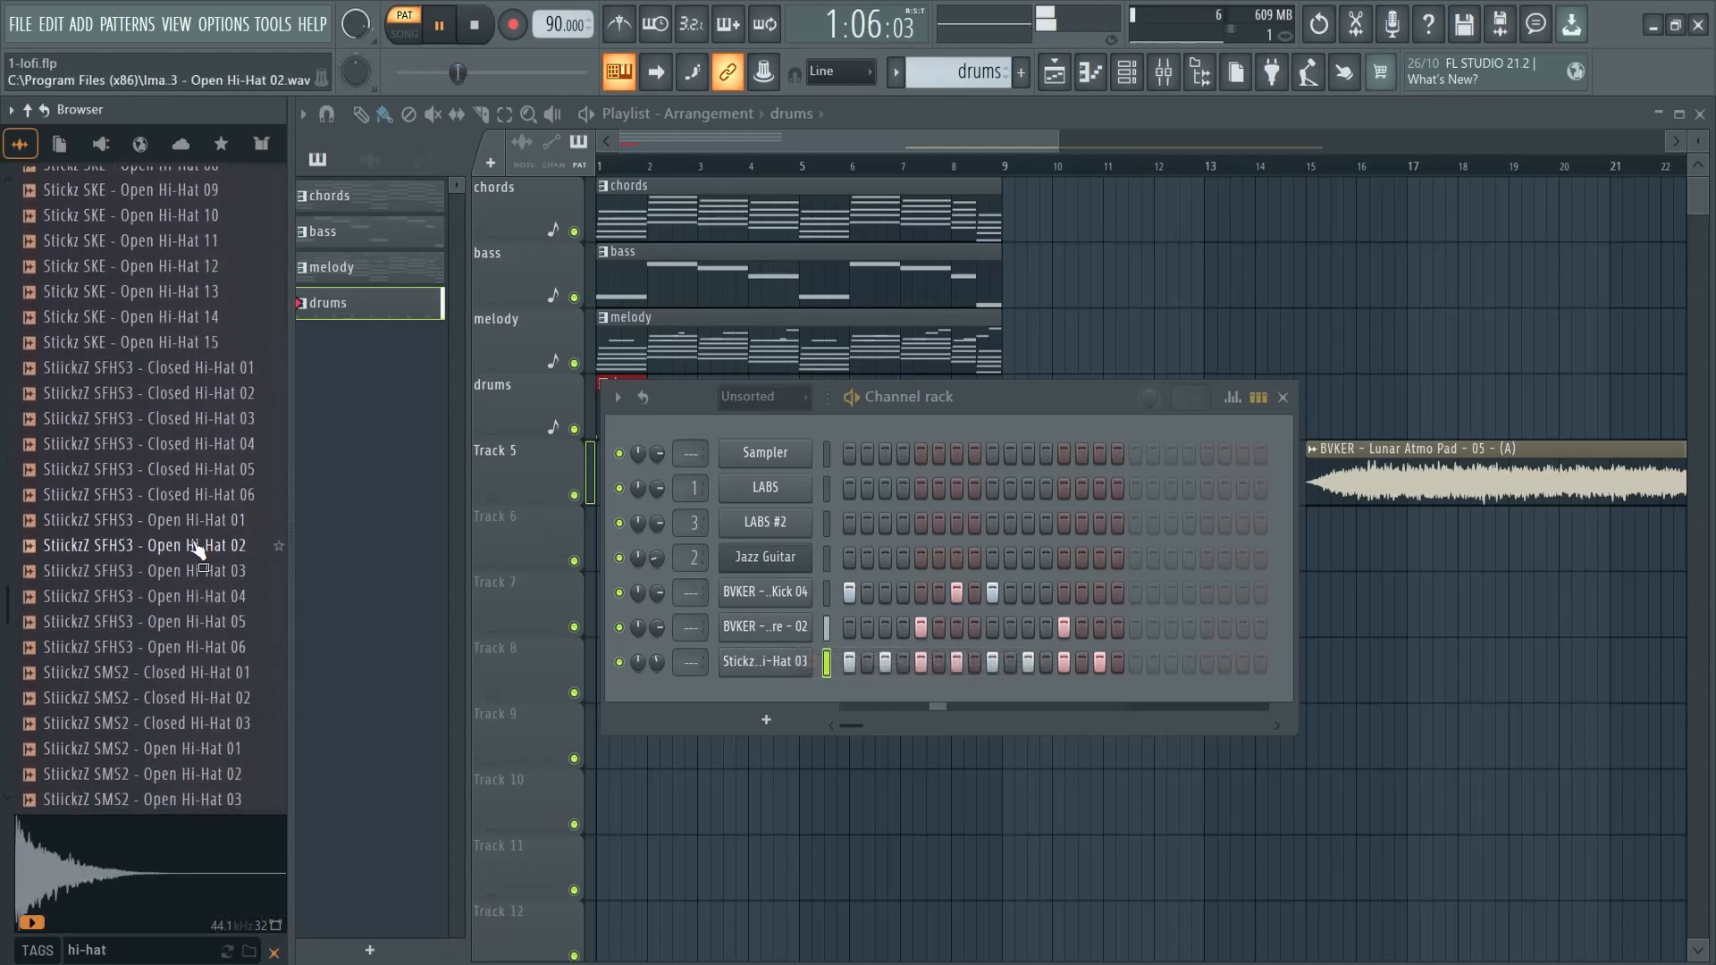
scroll(187, 483, "up", 10)
middle_click(201, 394)
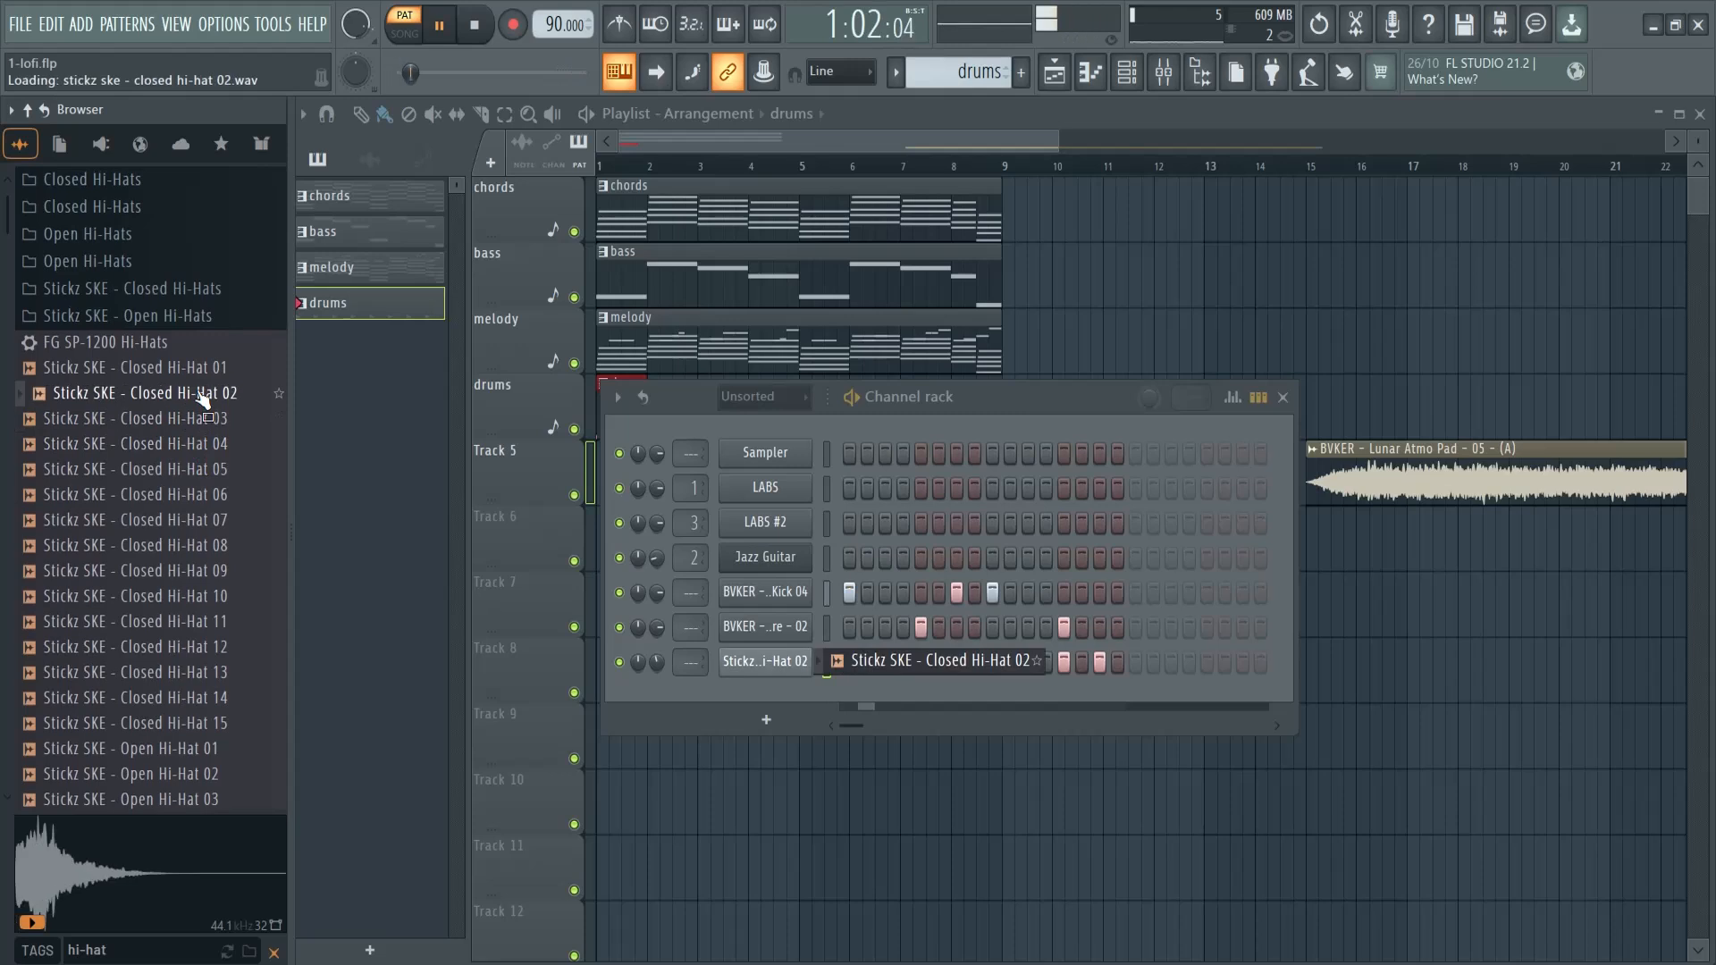
middle_click(206, 368)
middle_click(208, 393)
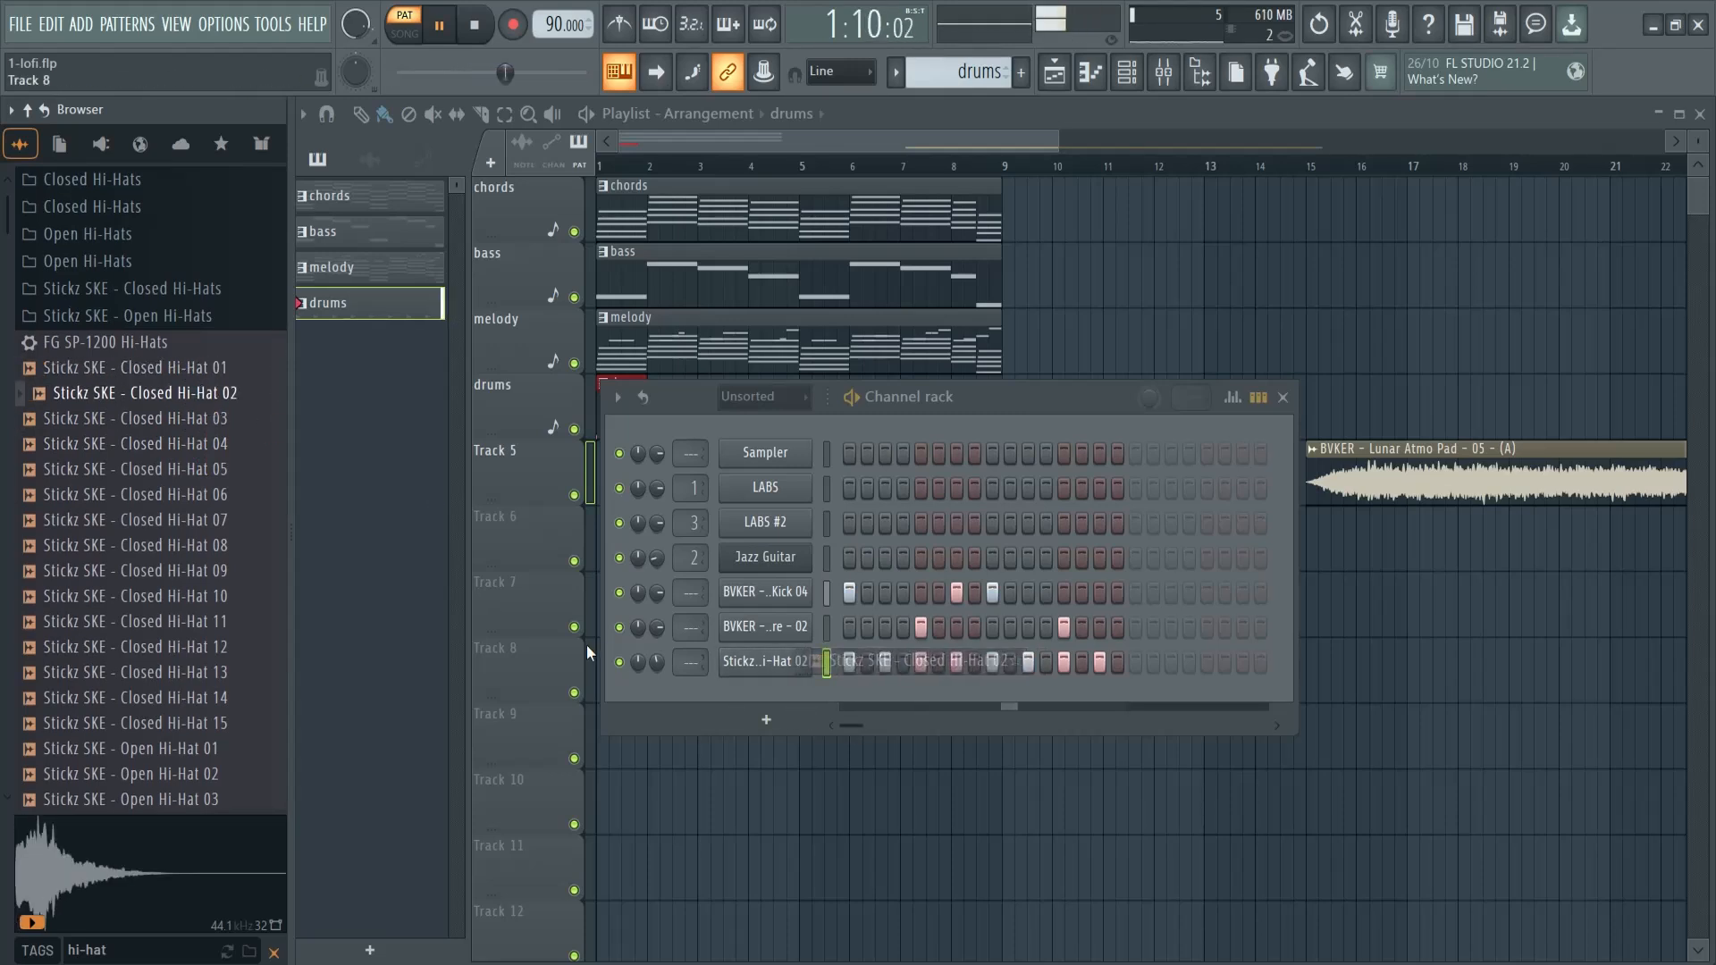
left_click_drag(657, 661, 663, 681)
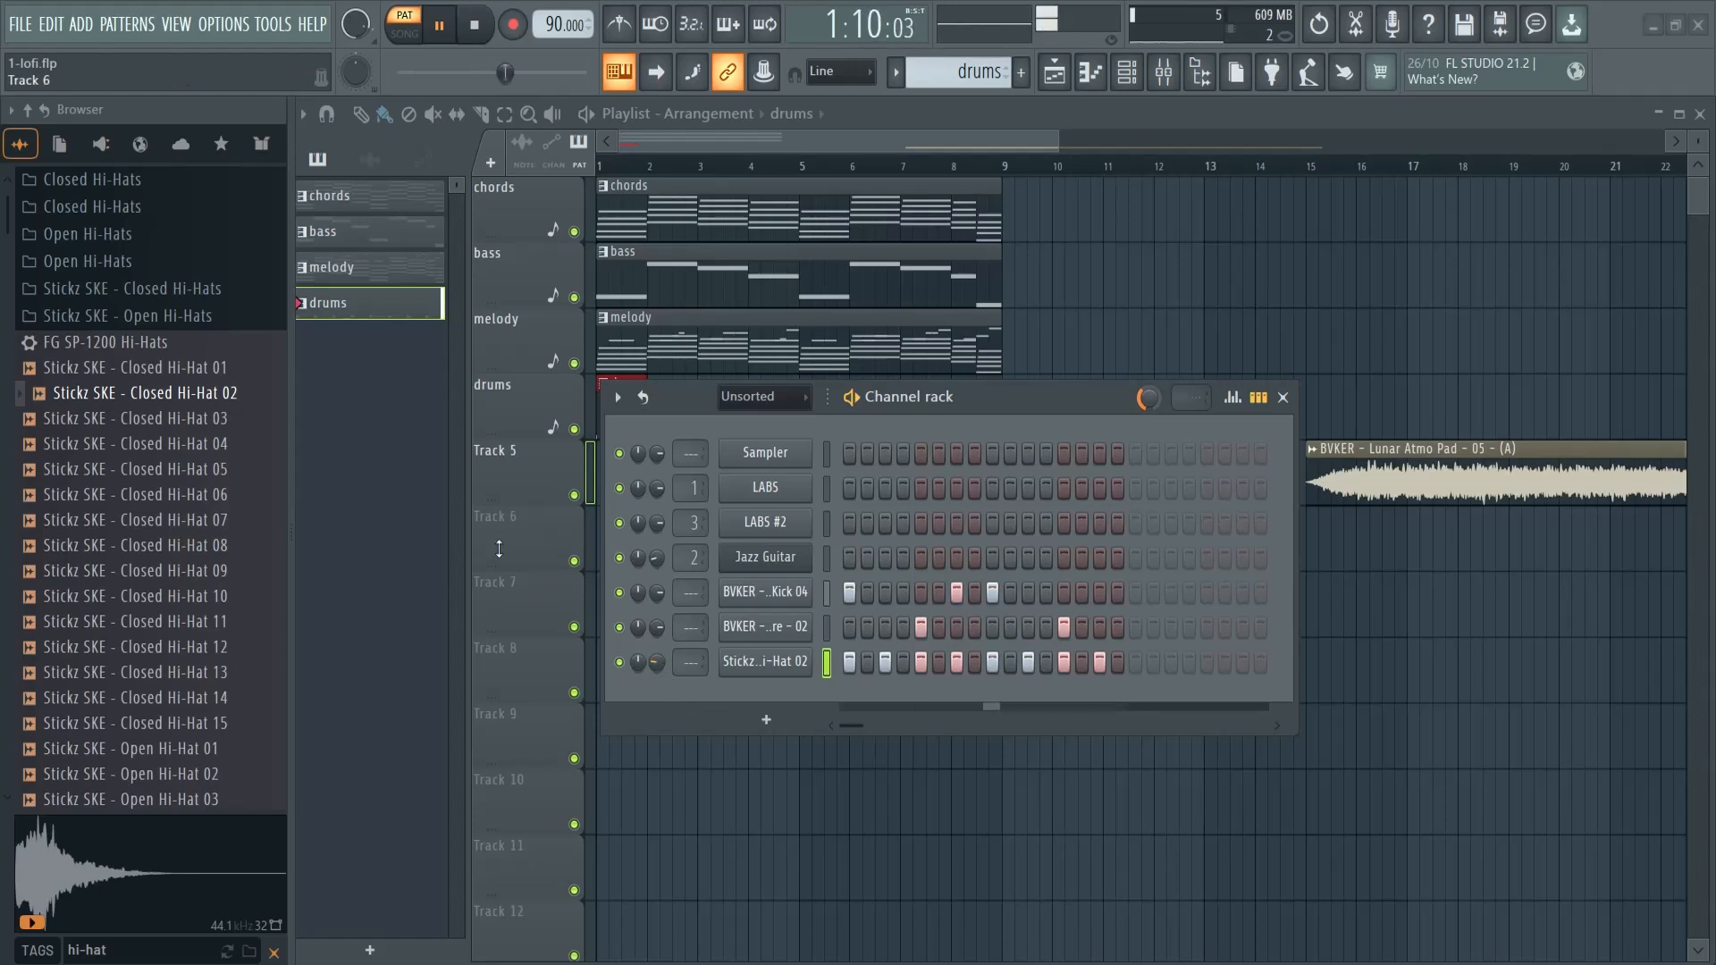
Step: Clear the sample search and audition BVKER Lunar Snare 01 to 05 against the playing drums pattern
left_click(273, 952)
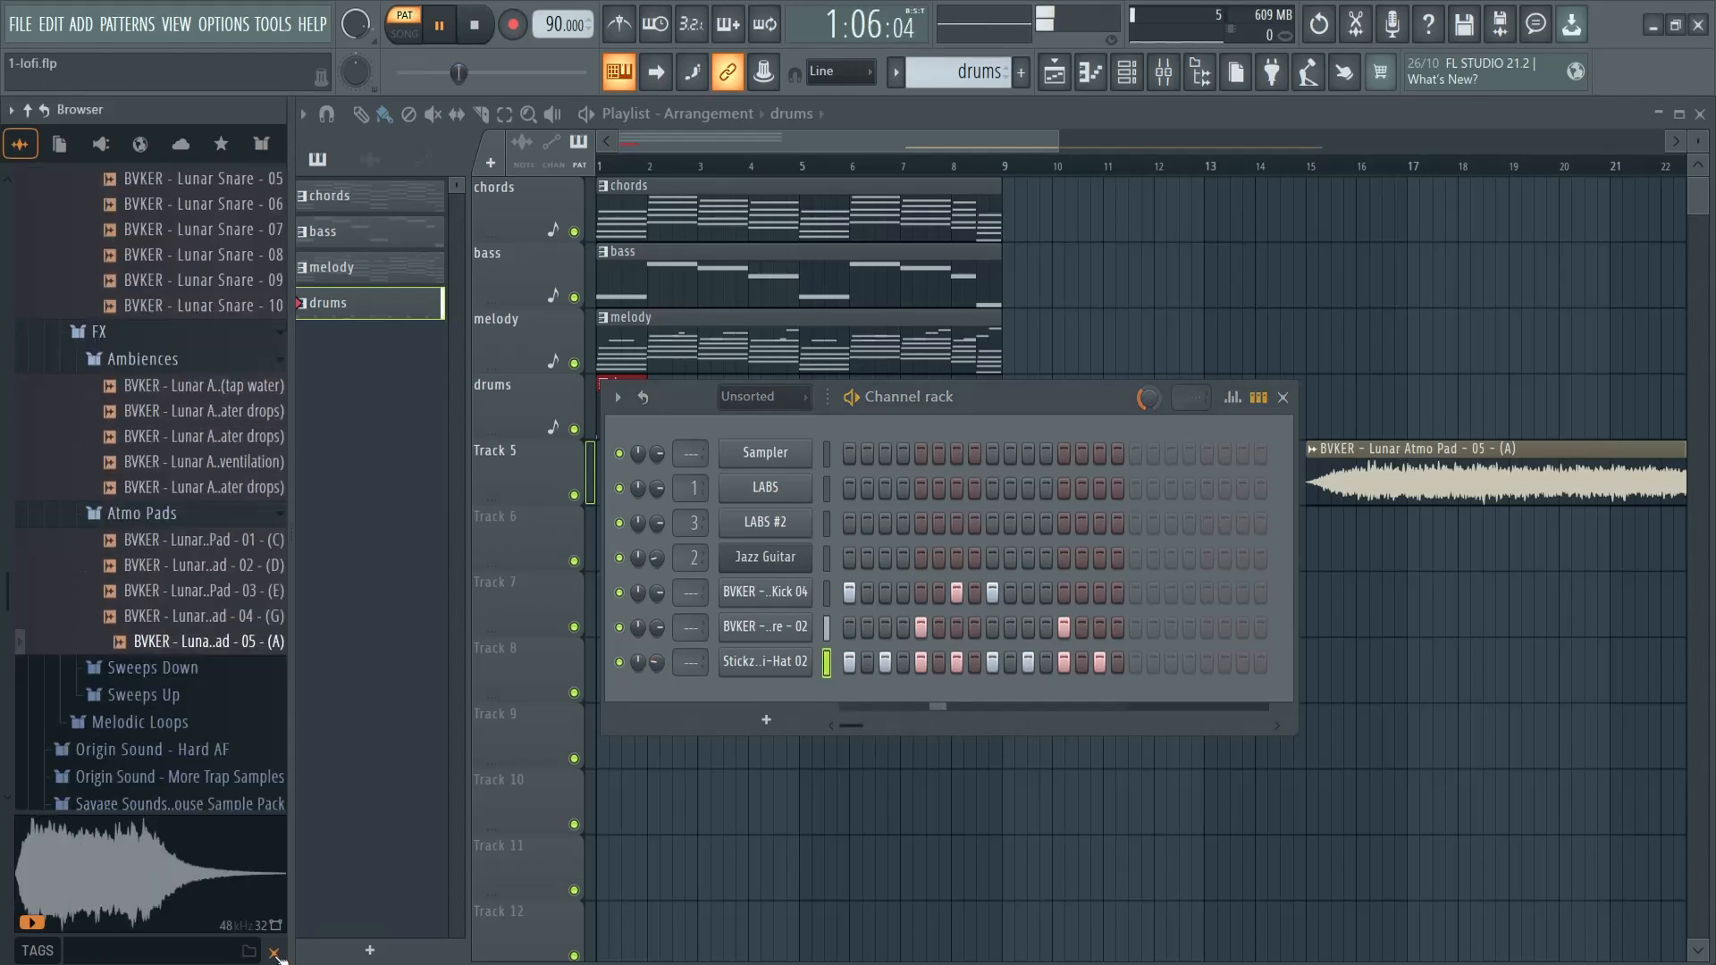
left_click(148, 610)
scroll(152, 612, "up", 5)
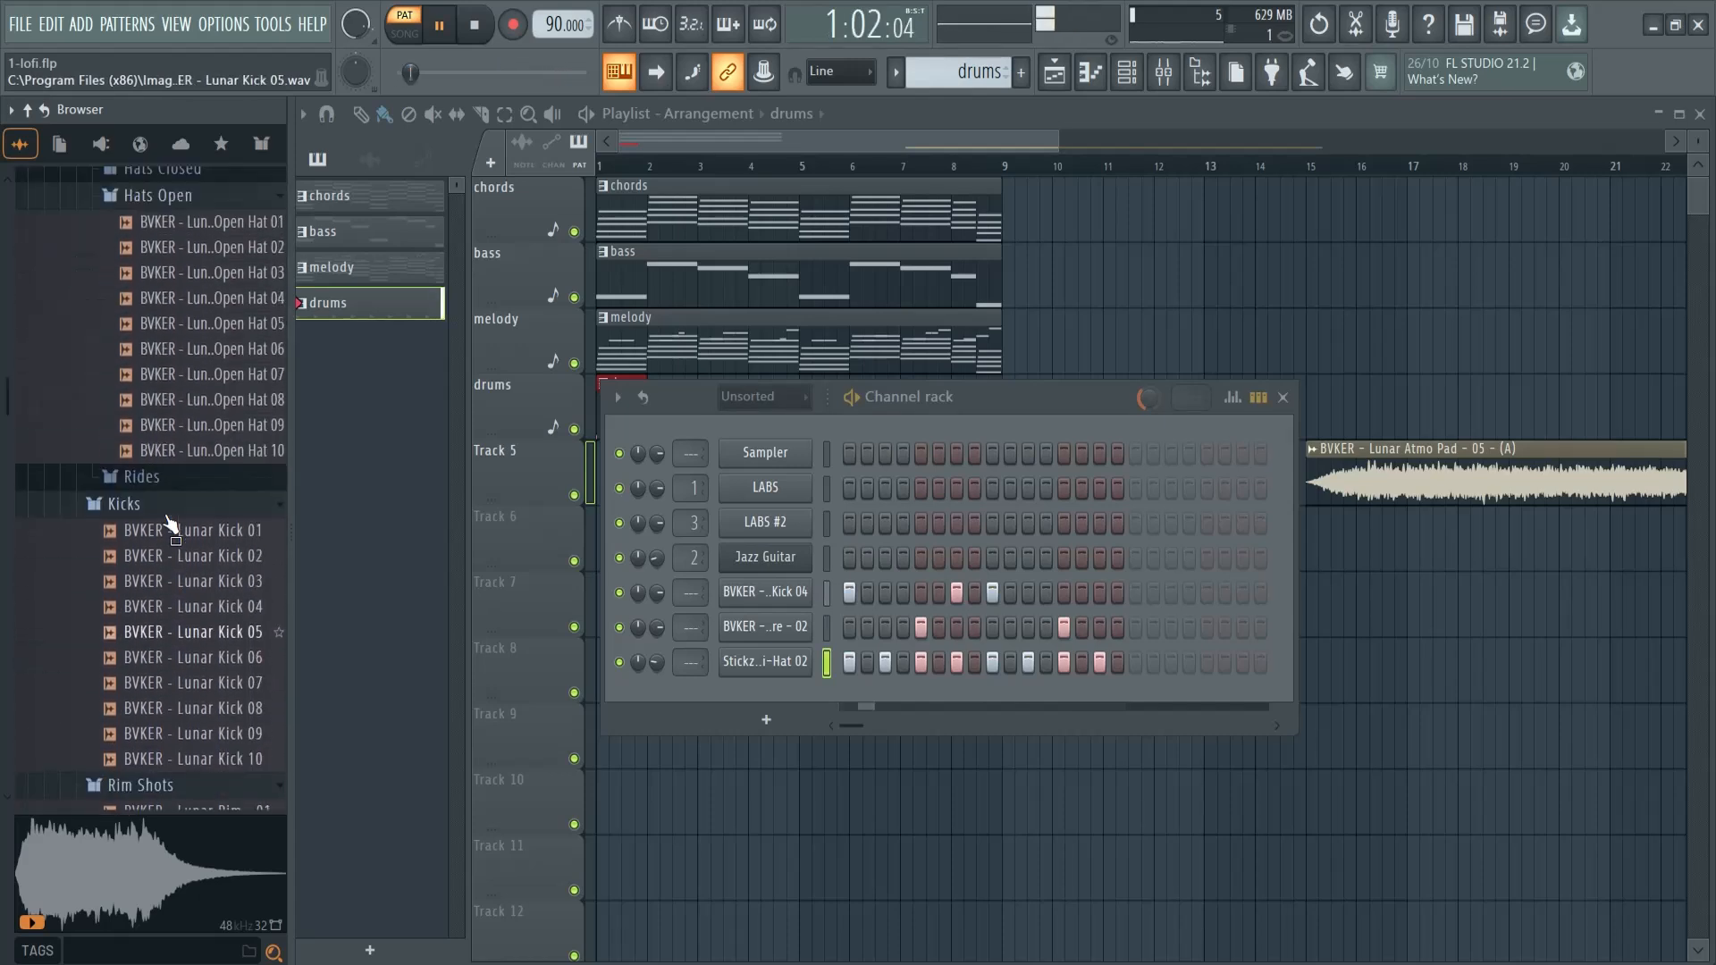
scroll(170, 420, "down", 5)
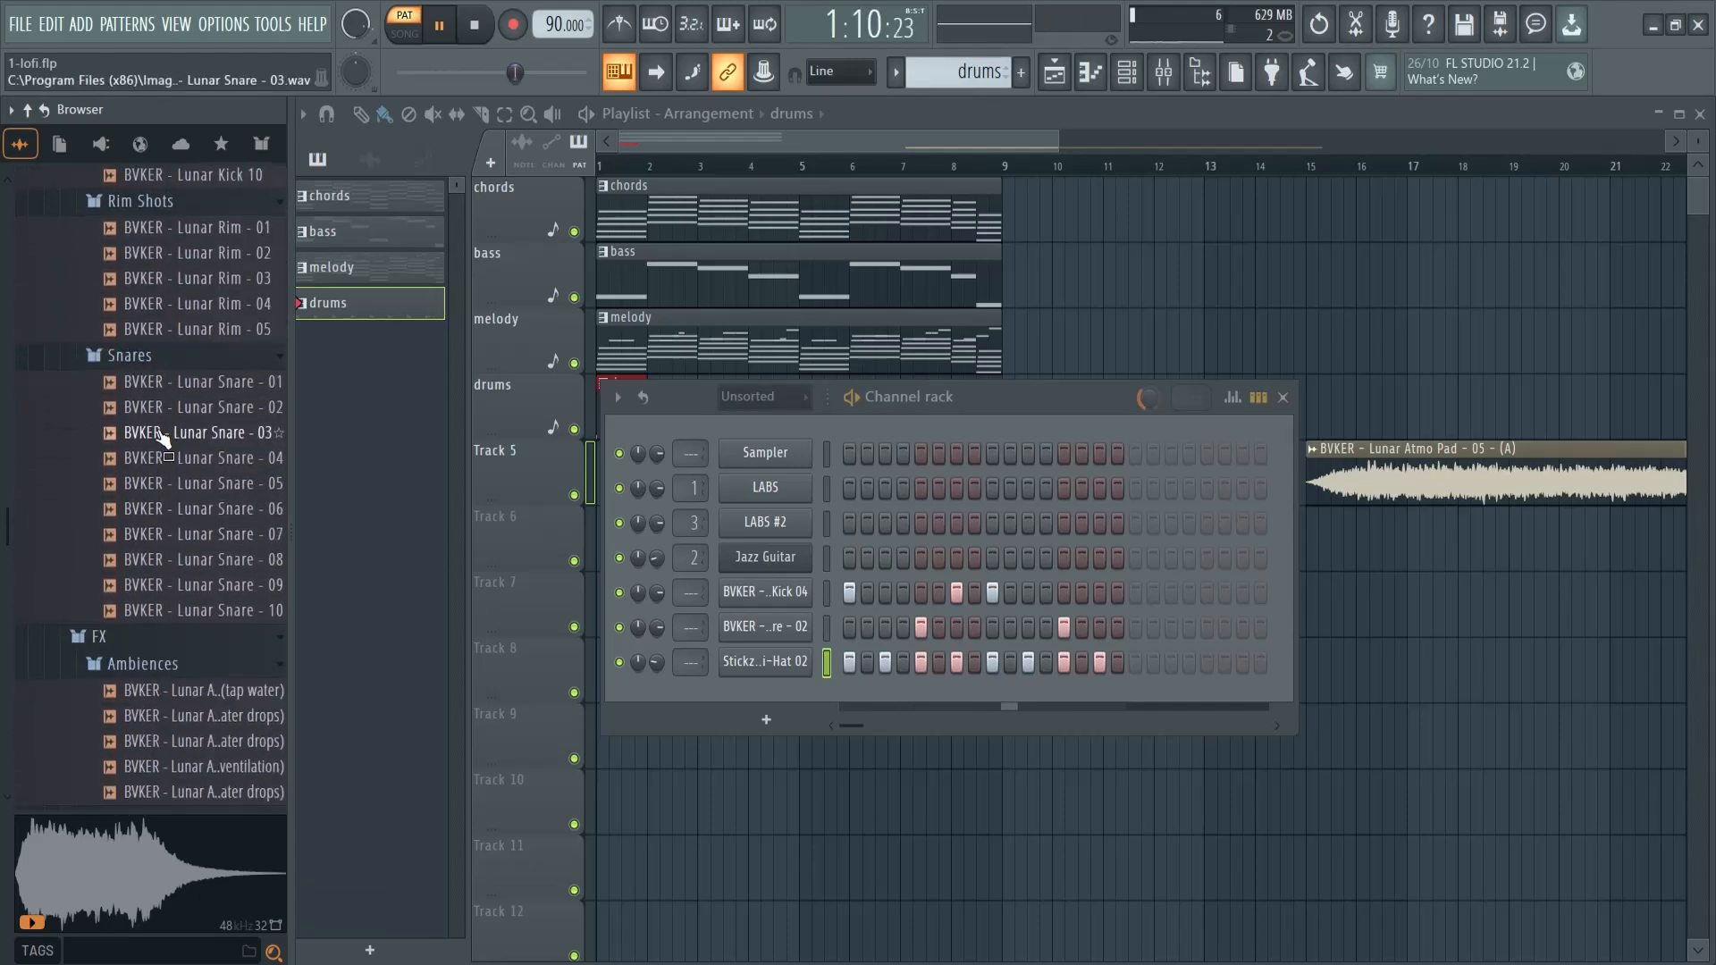
left_click(175, 384)
left_click(191, 409)
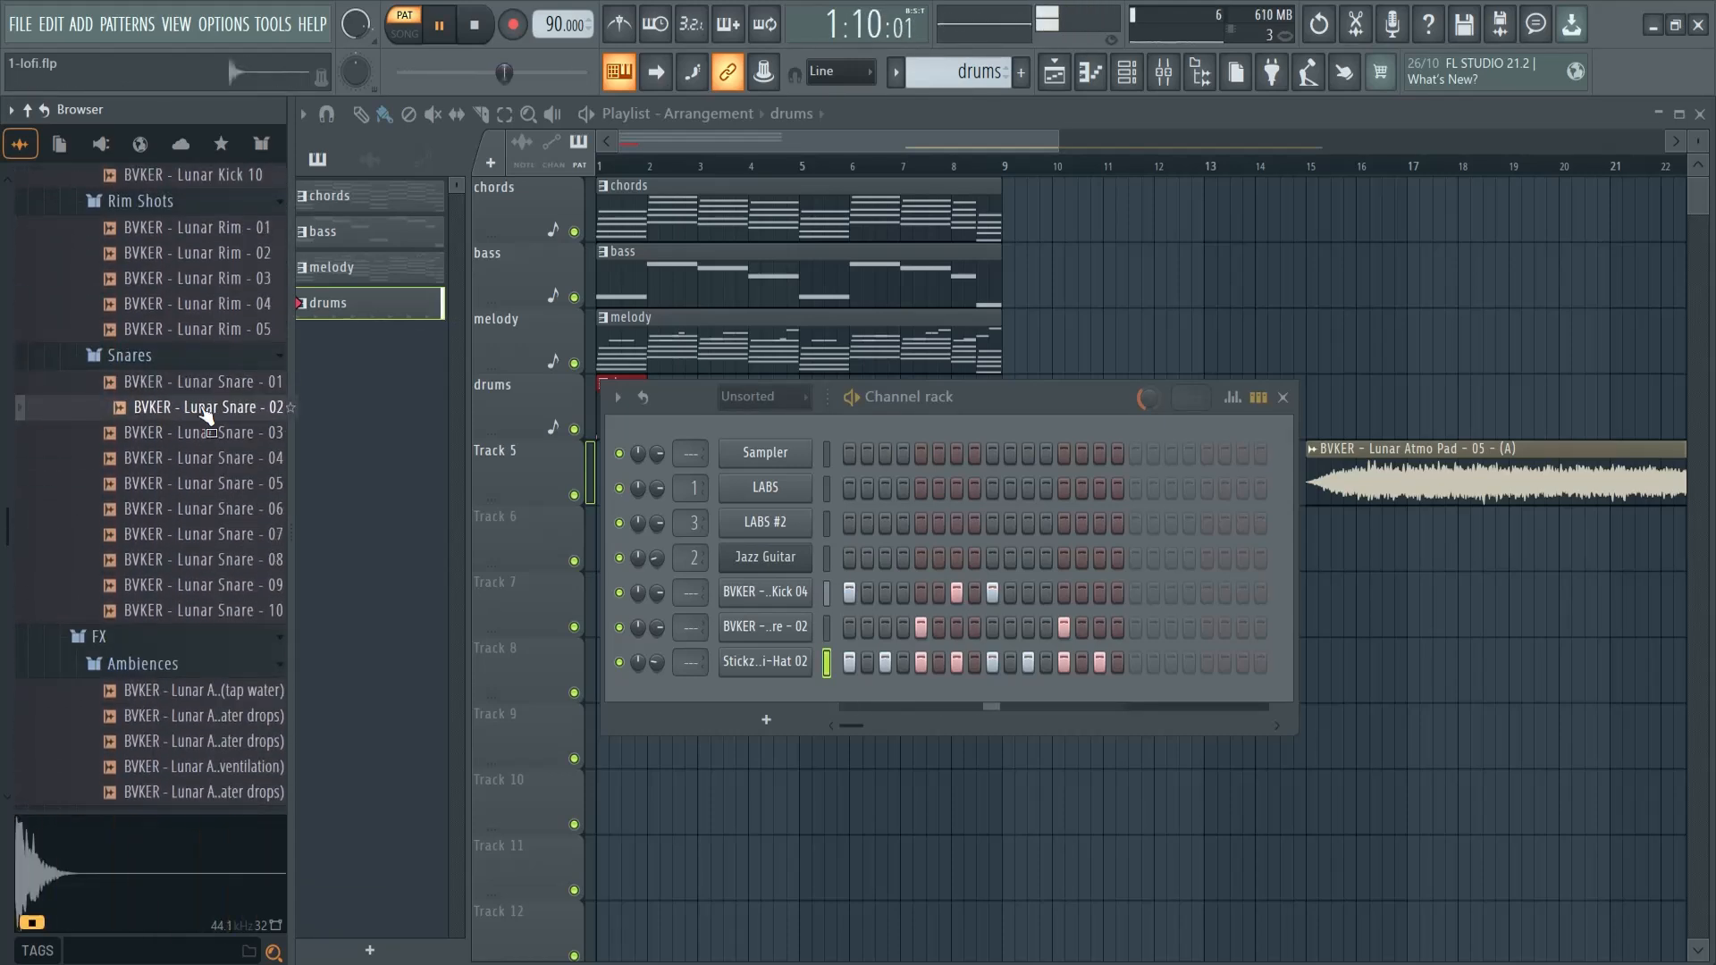
left_click(206, 434)
left_click(205, 460)
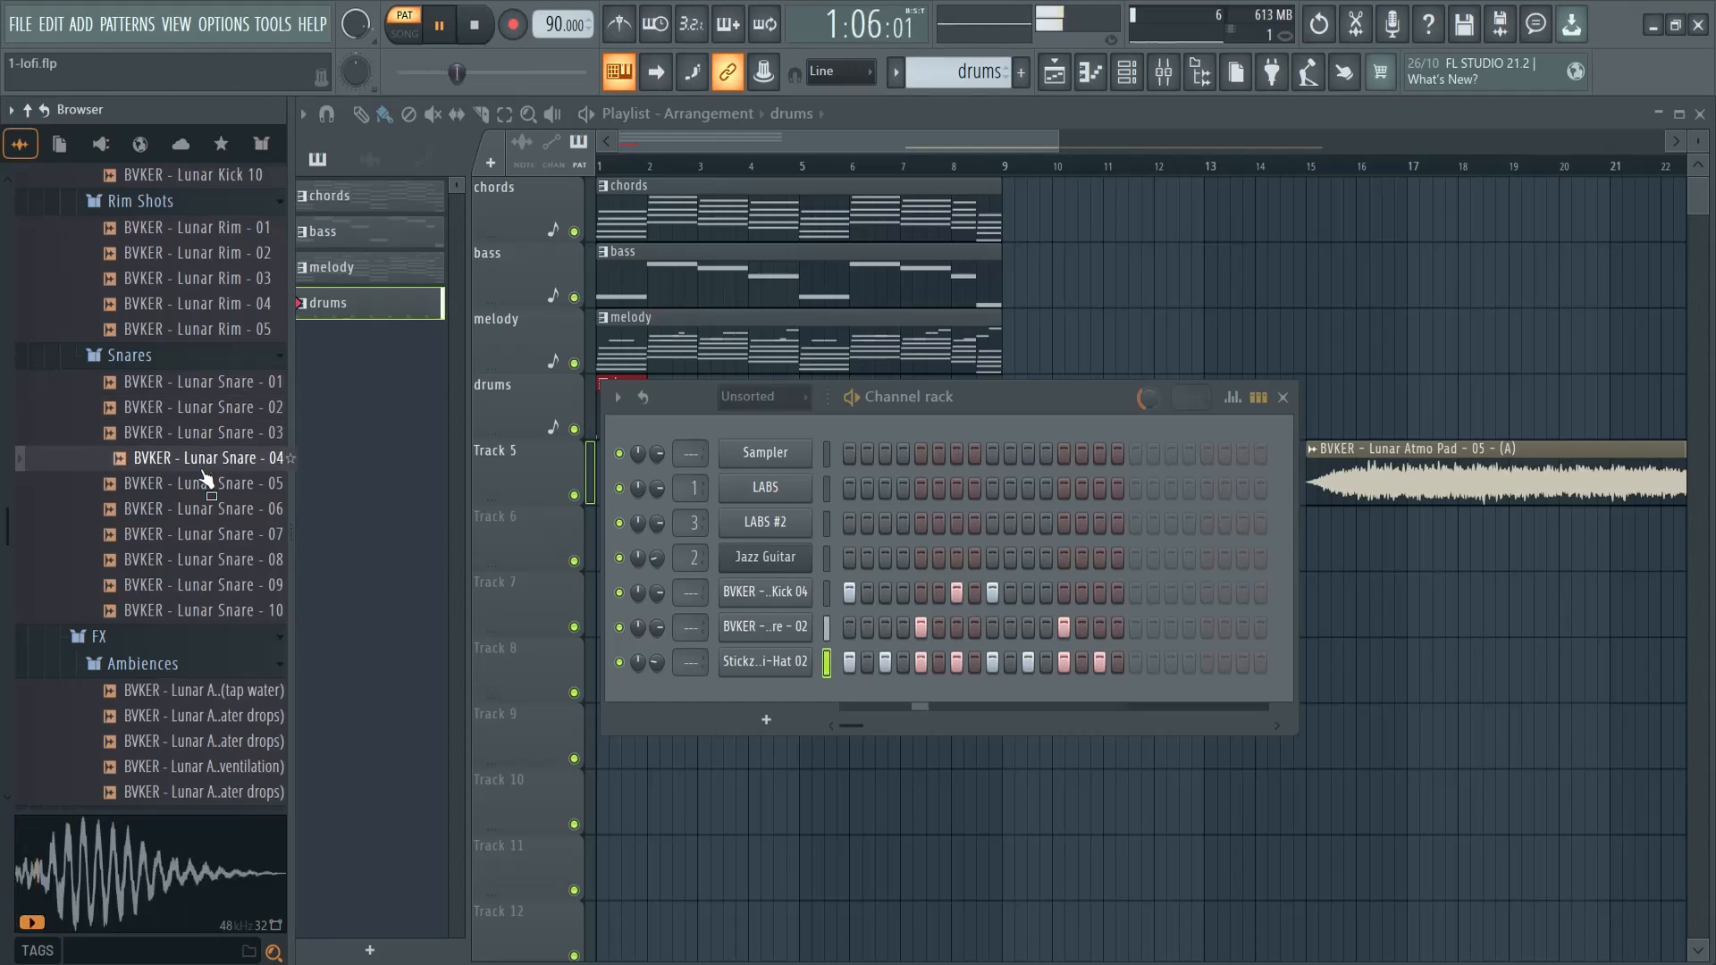
left_click(206, 485)
Step: Audition the BVKER Lunar rim shots 01 to 05 over the playing drums pattern
scroll(179, 518, "up", 4)
left_click(164, 556)
left_click(165, 533)
left_click(179, 558)
left_click(184, 582)
left_click(190, 609)
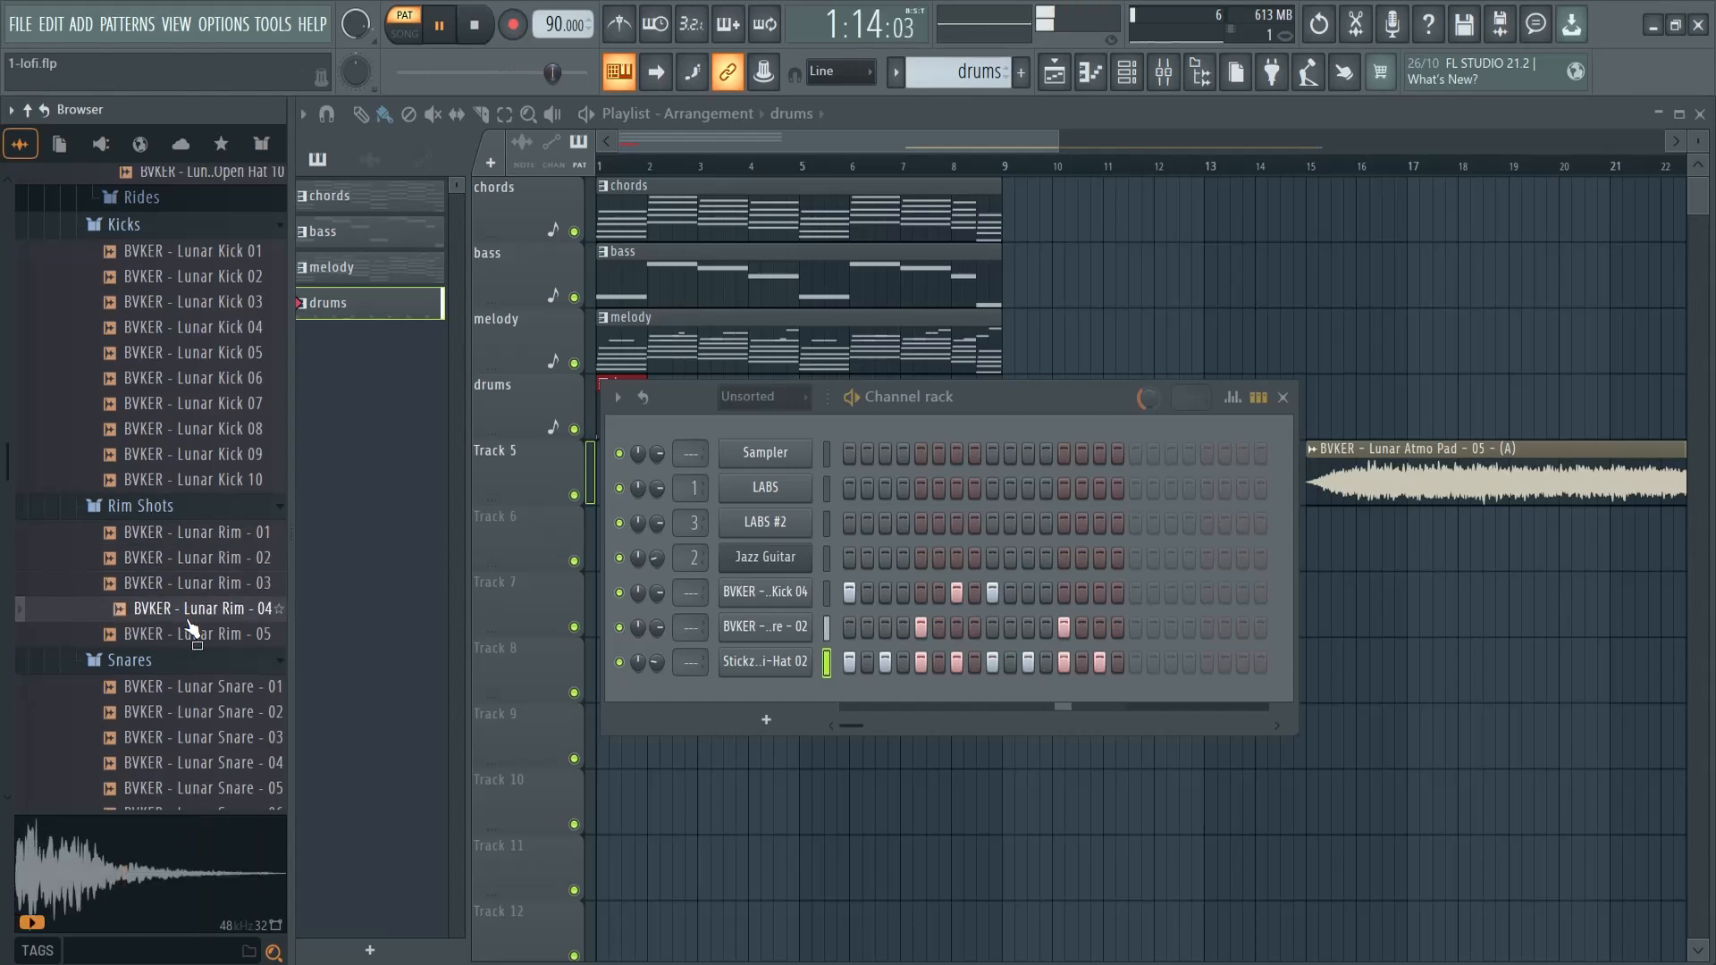
left_click(194, 634)
left_click(212, 608)
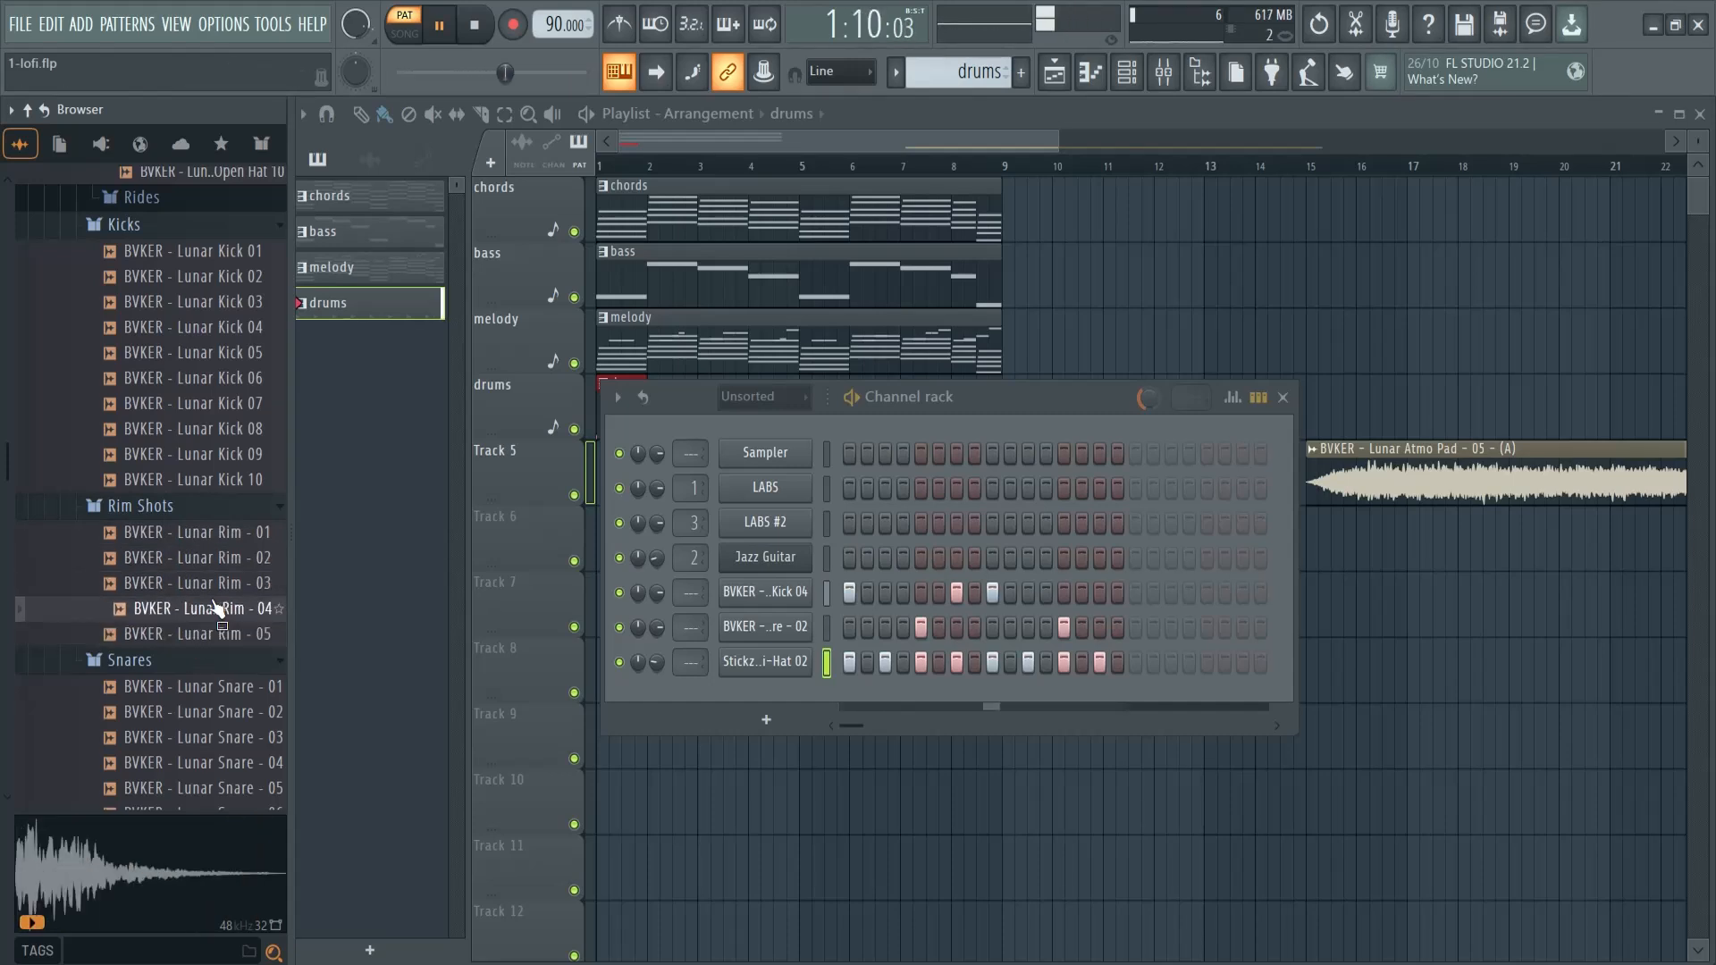
left_click(214, 582)
left_click(213, 558)
left_click(214, 533)
left_click(207, 558)
left_click(211, 583)
Step: Add BVKER - Lunar Rim - 03 as a new channel with a single hit on step 13 and set its volume to 73%
left_click_drag(211, 583, 725, 706)
left_click(1061, 698)
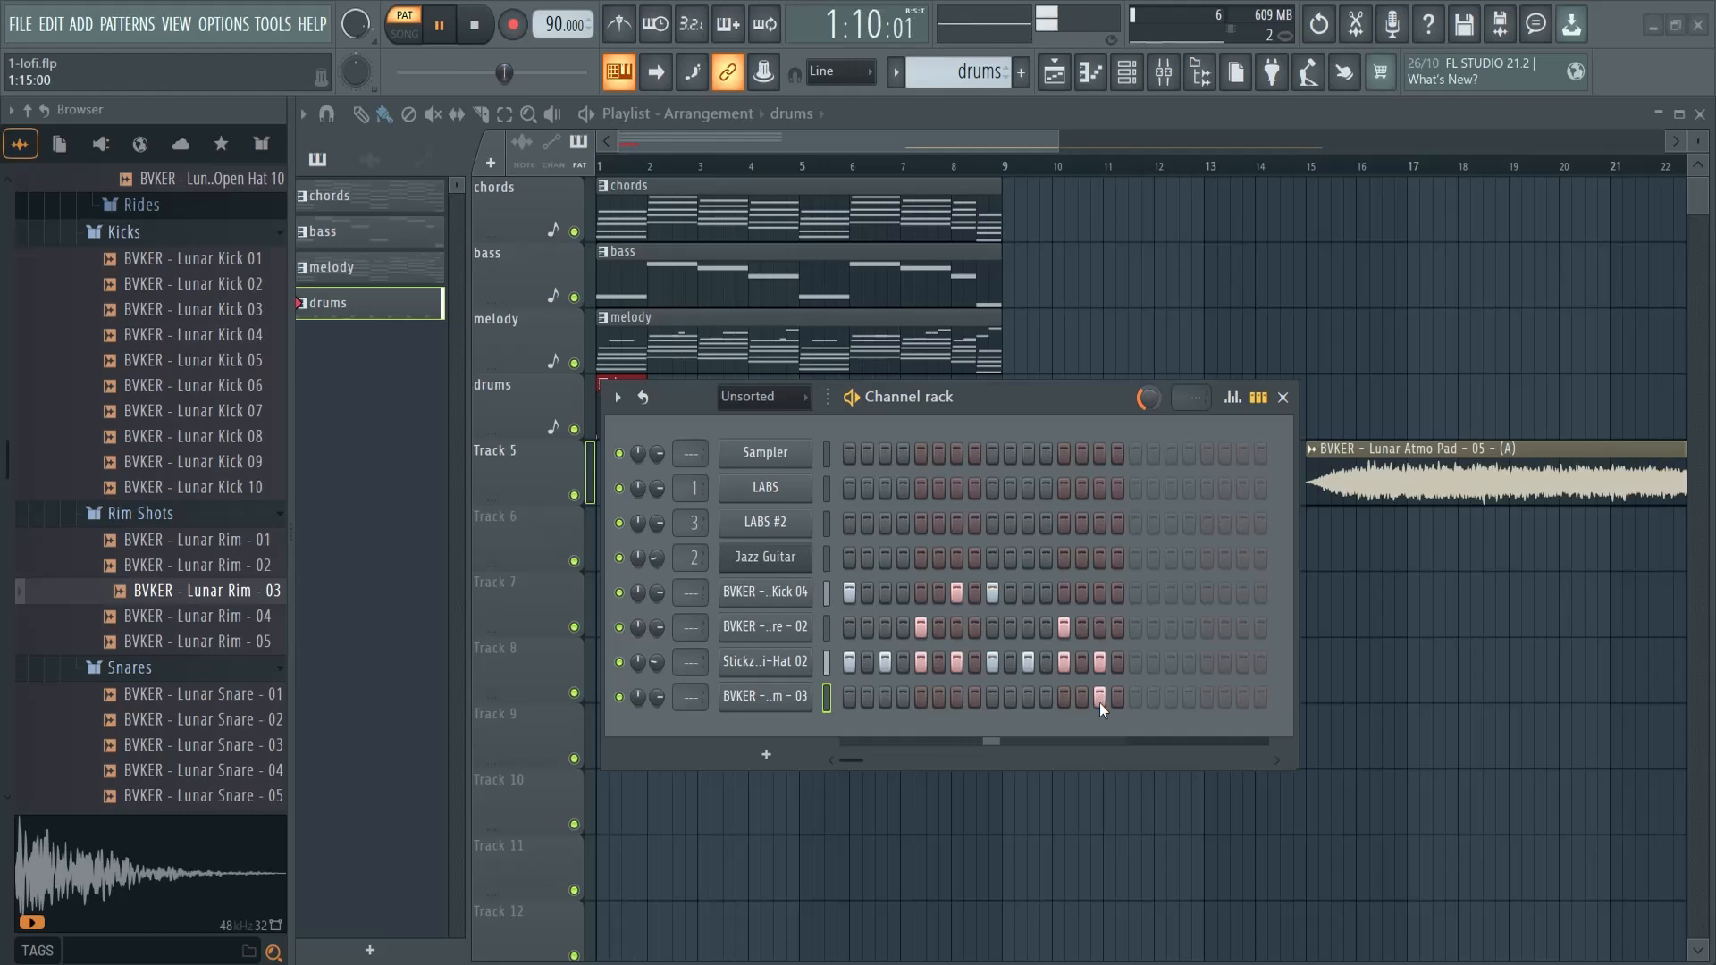
left_click(1099, 702)
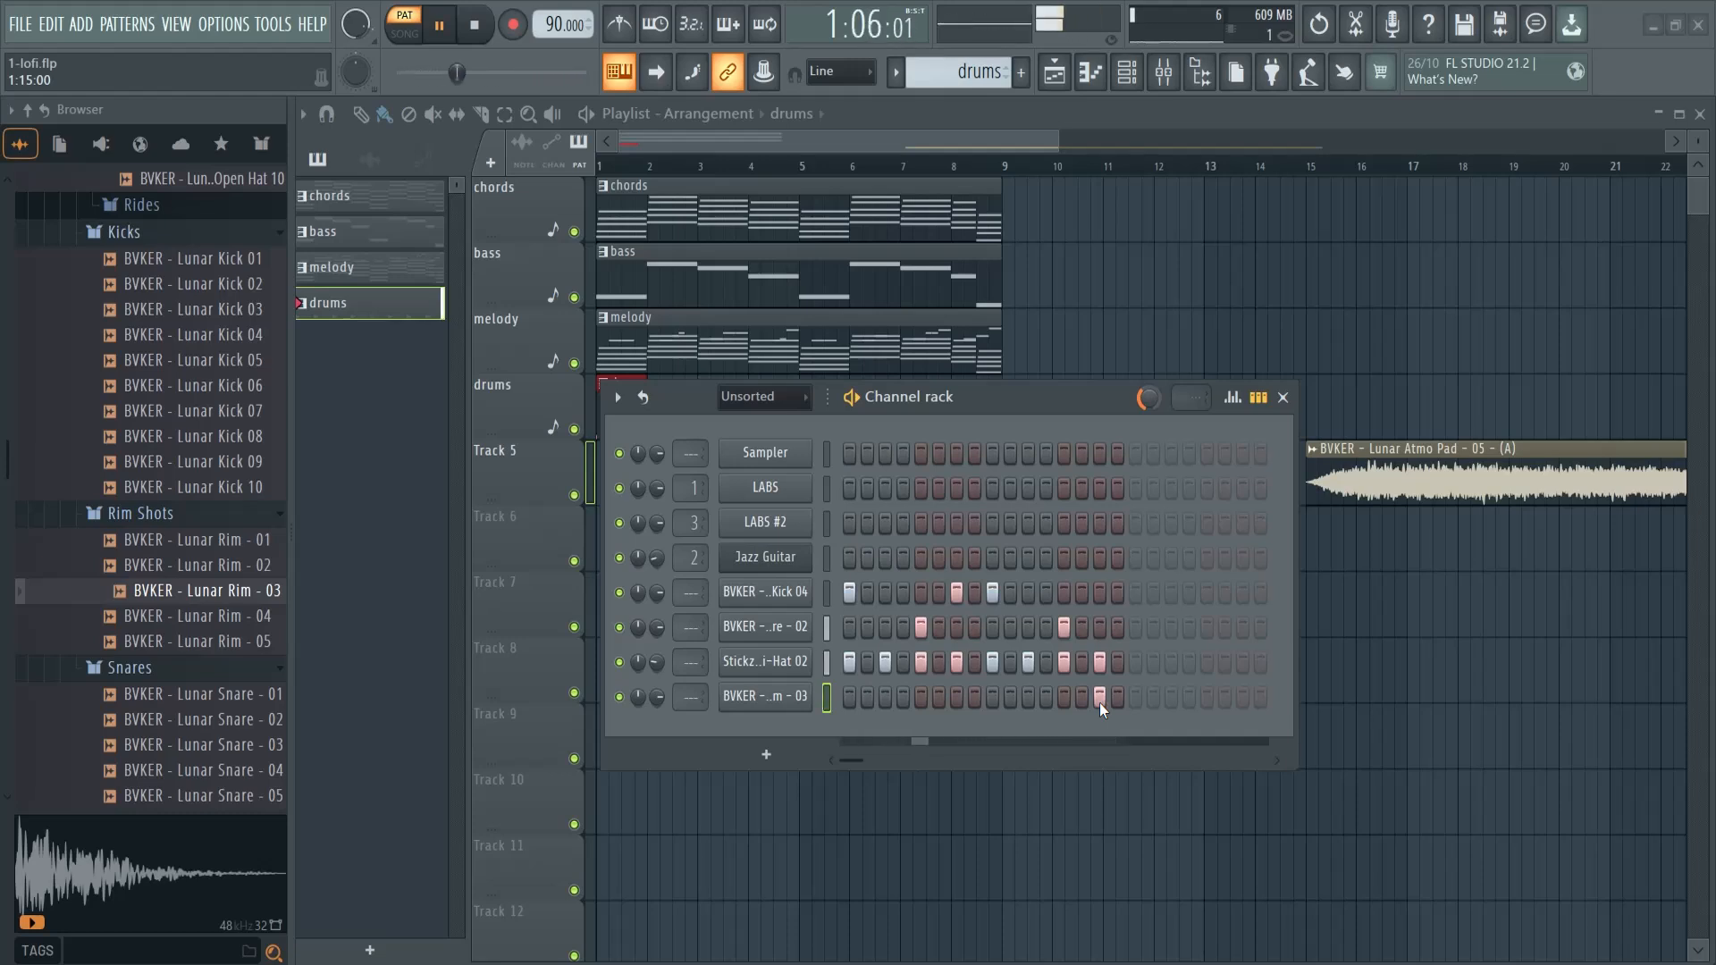
left_click(992, 696)
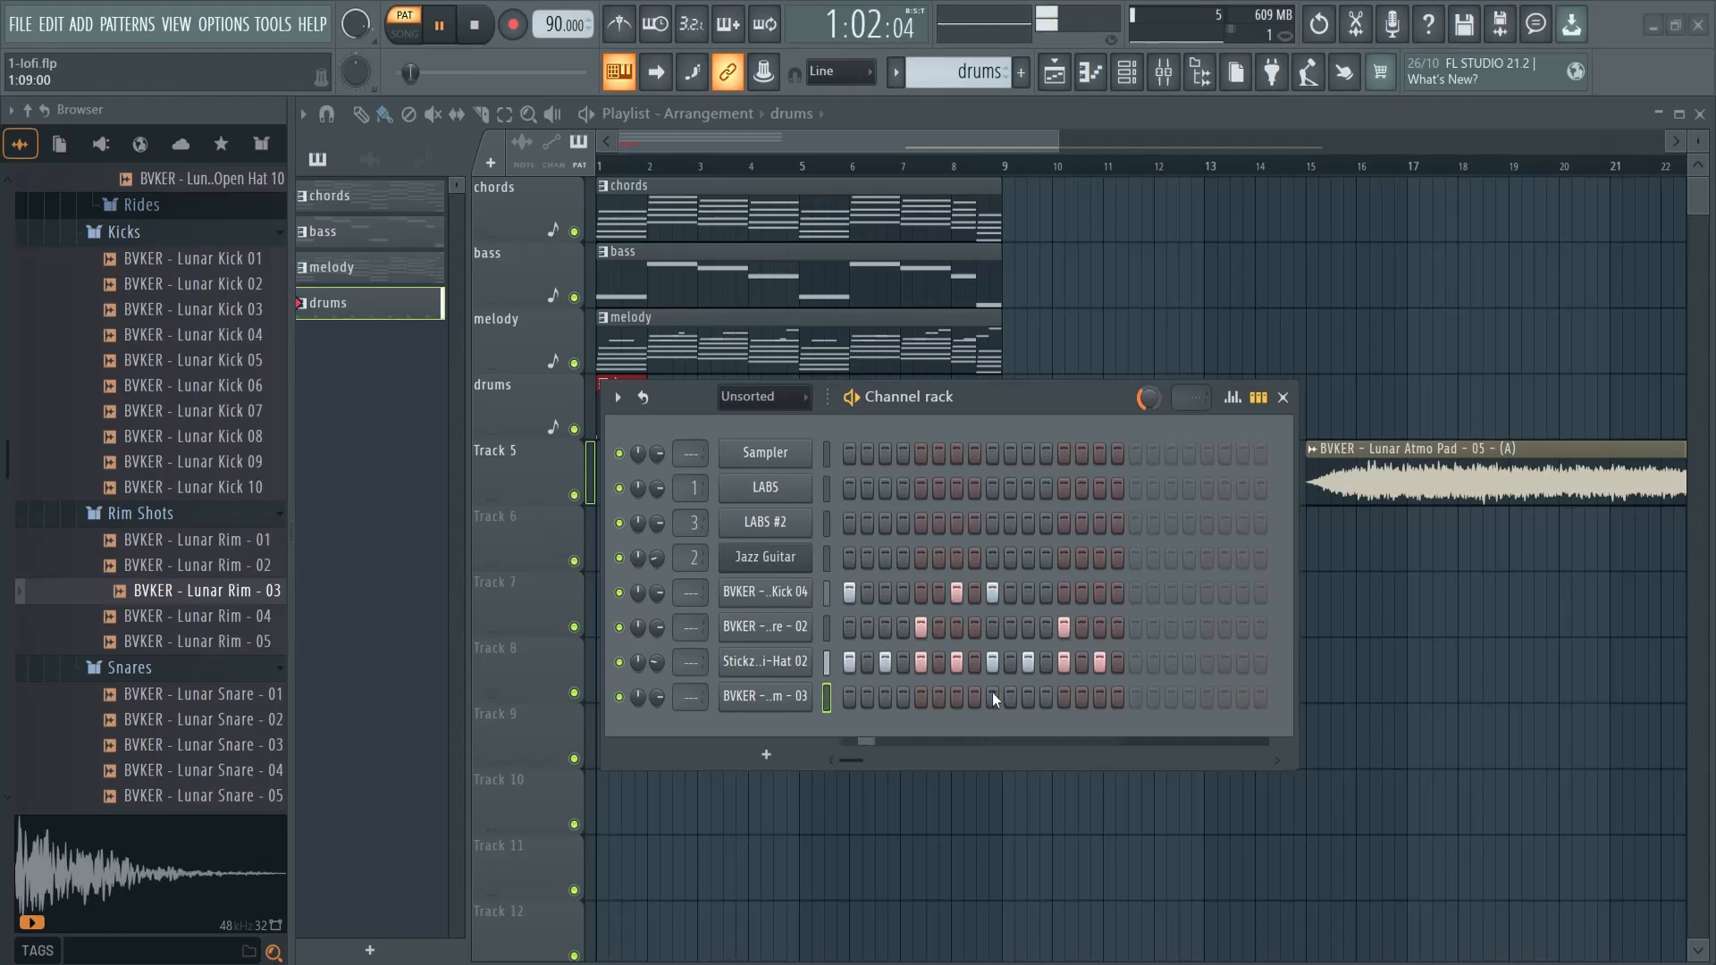
left_click(991, 699)
left_click(1062, 698)
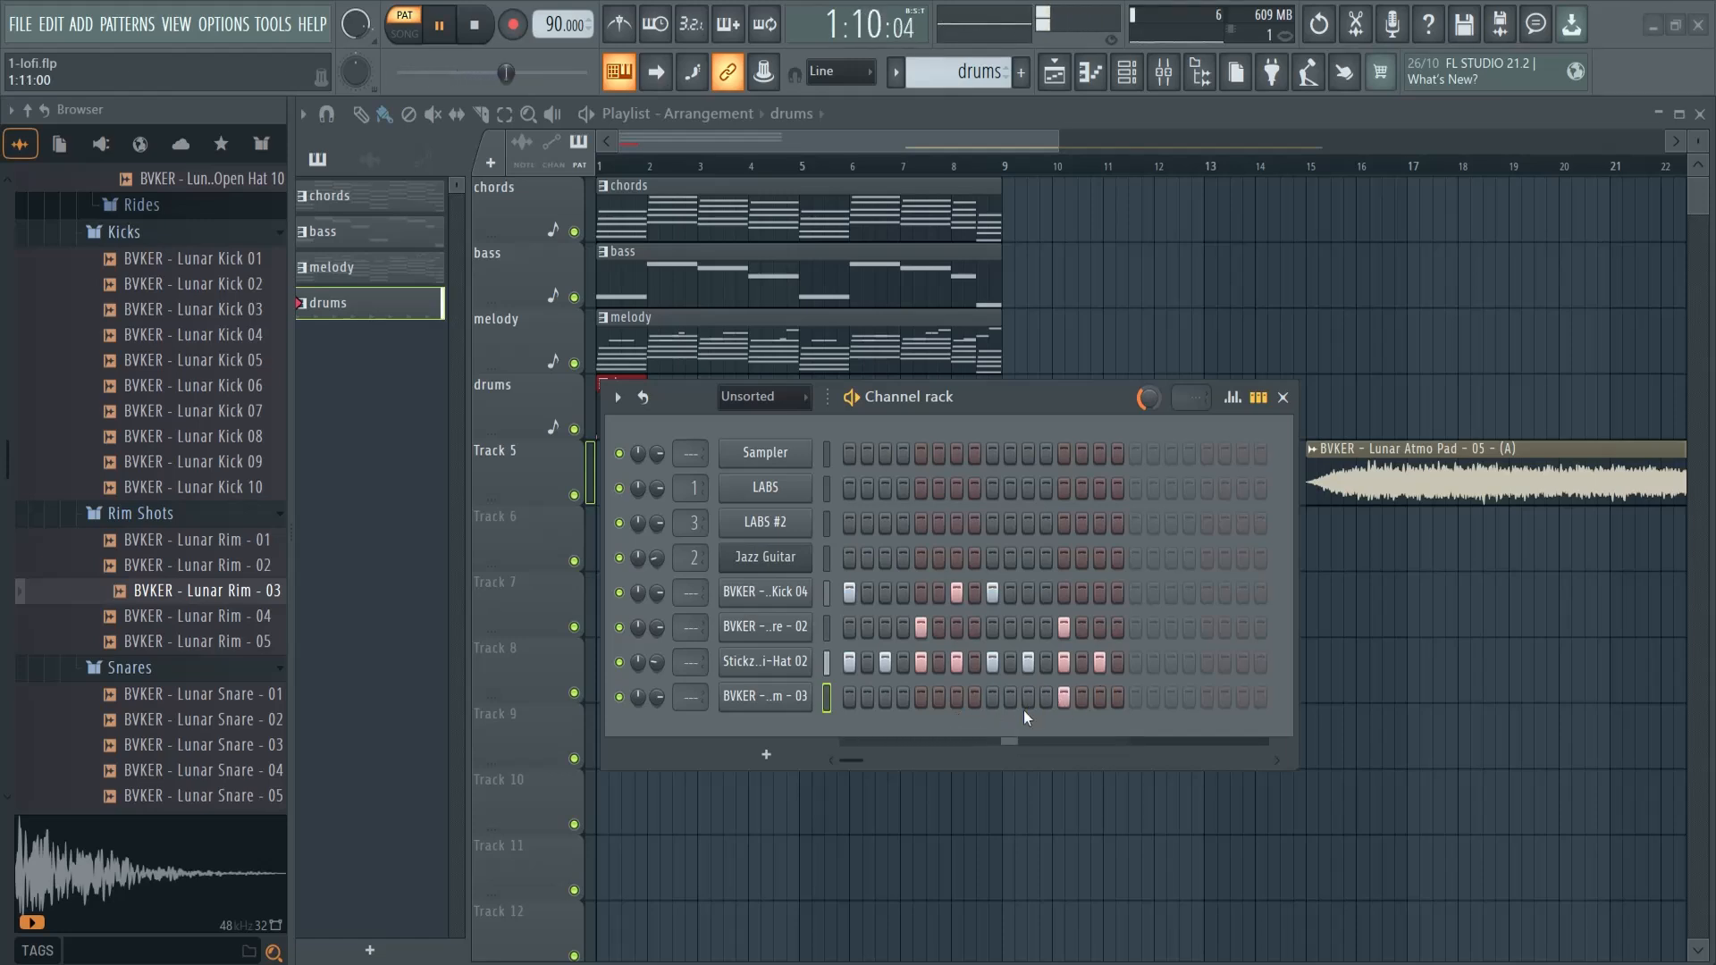
left_click_drag(658, 698, 658, 710)
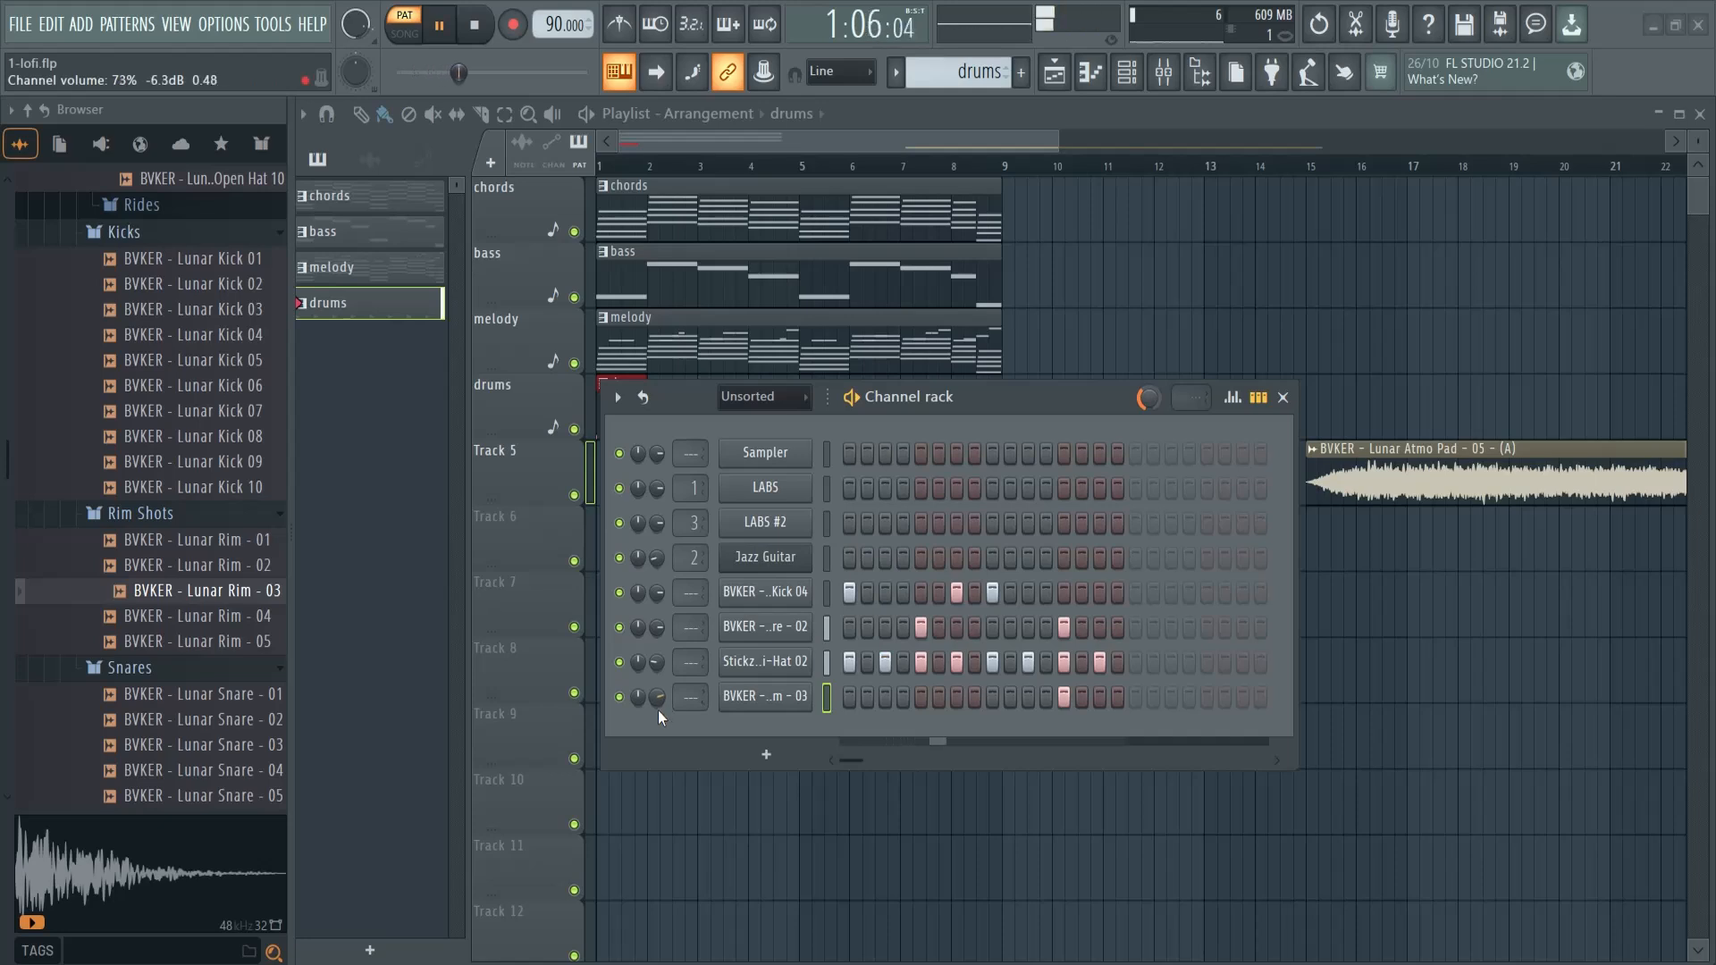
key("space")
Step: Move the channel rack clear of the drums clip and play the arrangement in song mode
left_click_drag(1066, 410, 1433, 387)
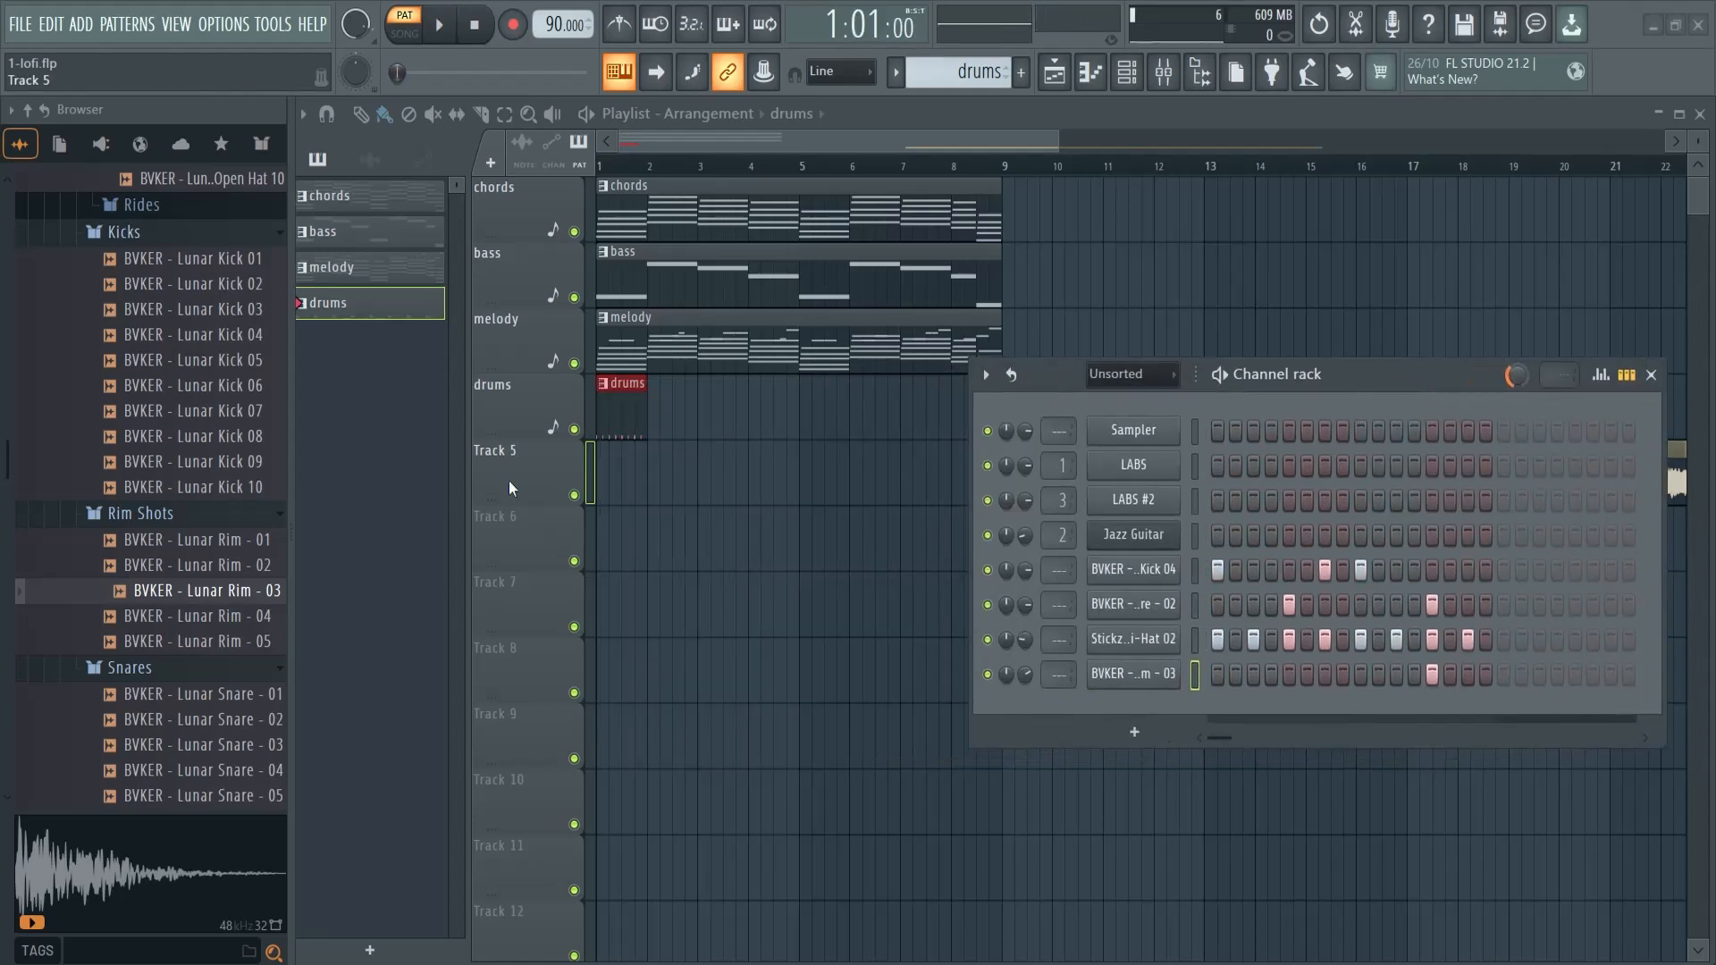
left_click(404, 33)
left_click(439, 25)
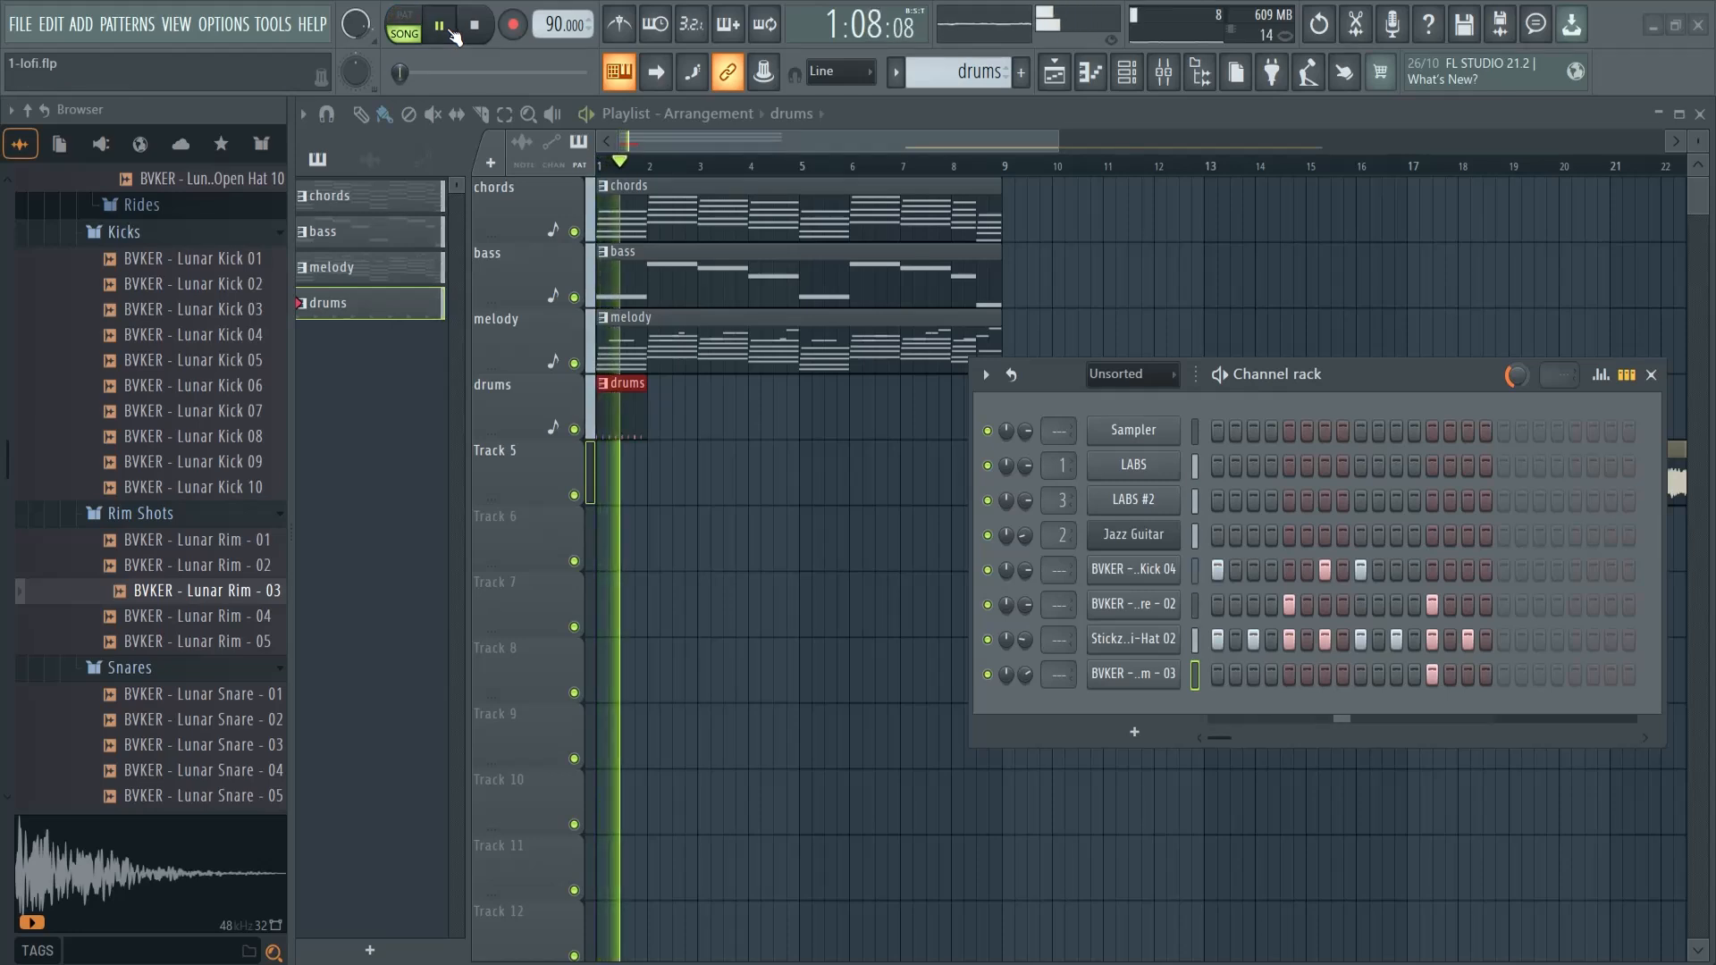
left_click(475, 27)
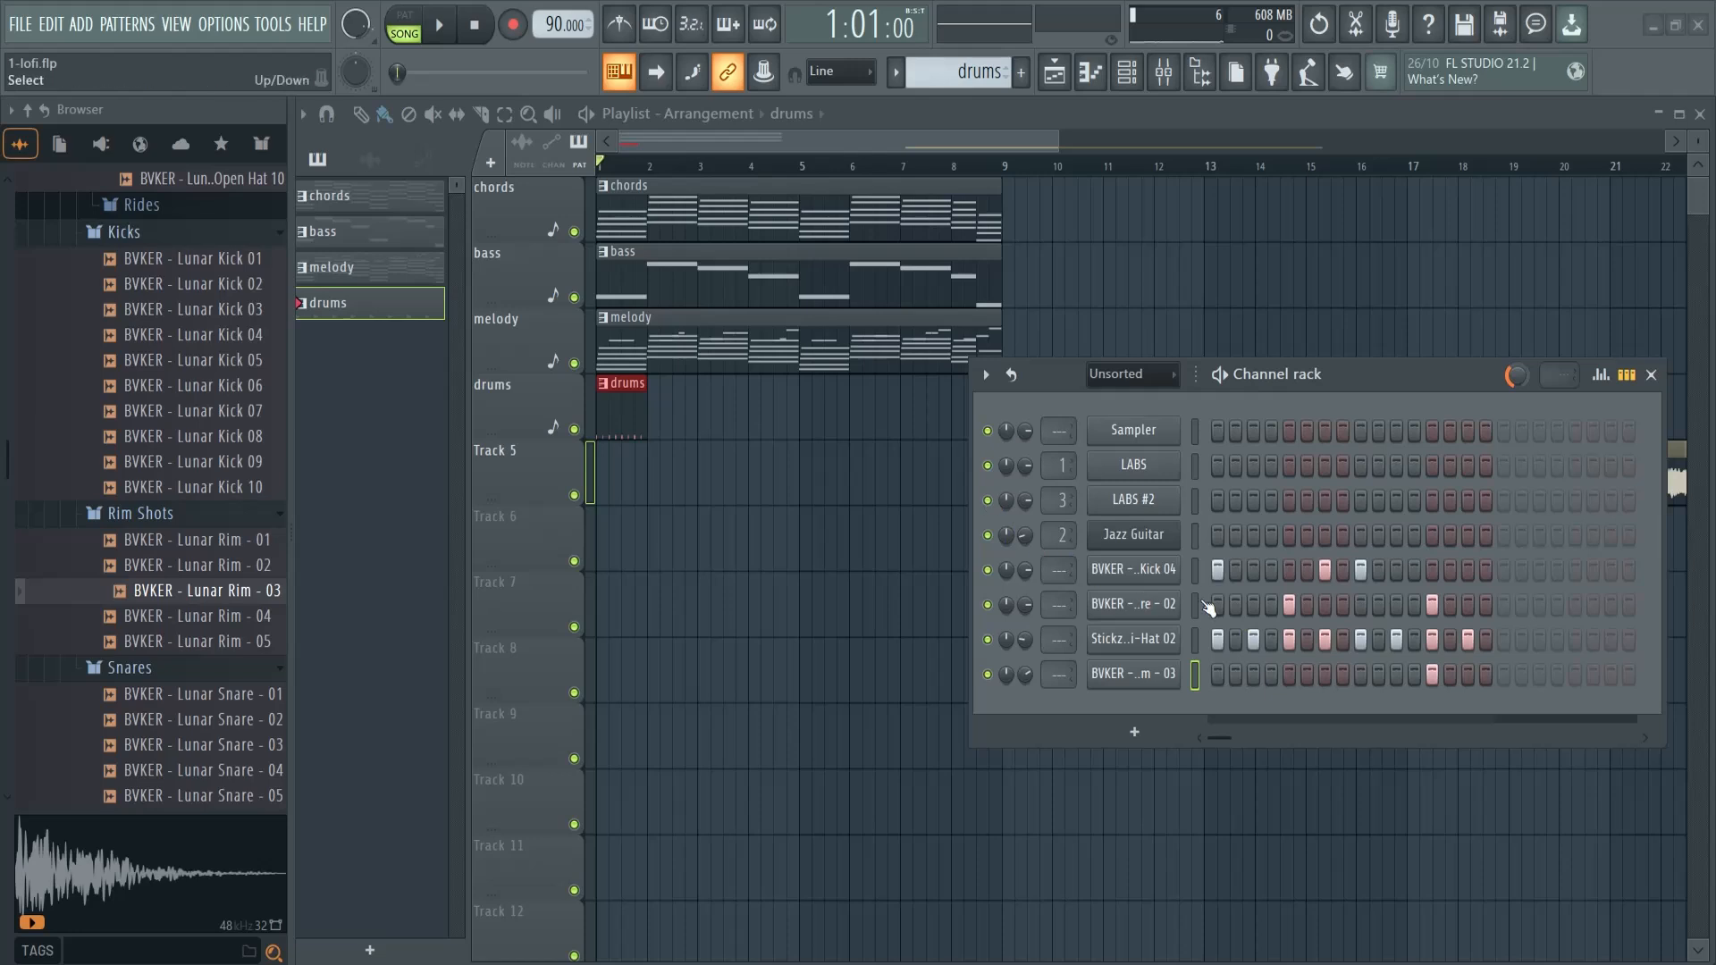
Step: Route the kick, snare, hi-hat and rim channels to mixer track 4 and set its volume to 82% during playback
mouse_move(1370, 359)
left_mouse_down()
mouse_move(1375, 376)
mouse_move(1373, 337)
left_mouse_up()
mouse_move(1215, 359)
left_mouse_down()
mouse_move(1215, 399)
mouse_move(1323, 353)
mouse_move(1205, 387)
left_mouse_up()
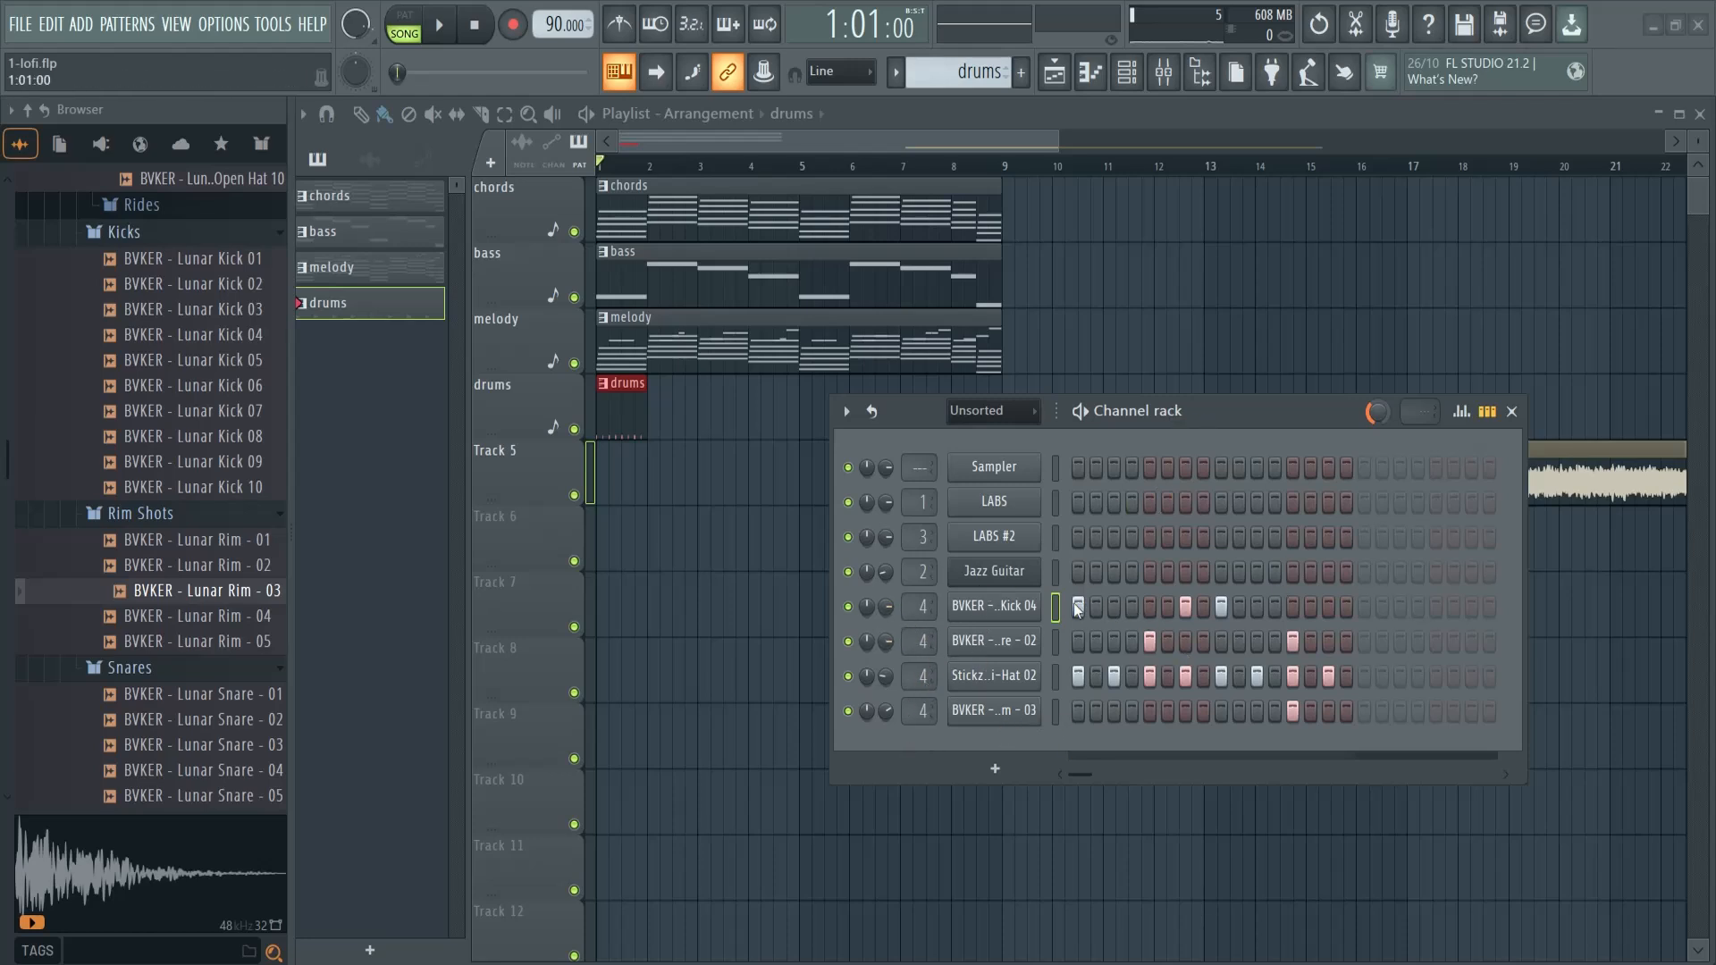
key("F9")
key("space")
left_click_drag(682, 650, 676, 691)
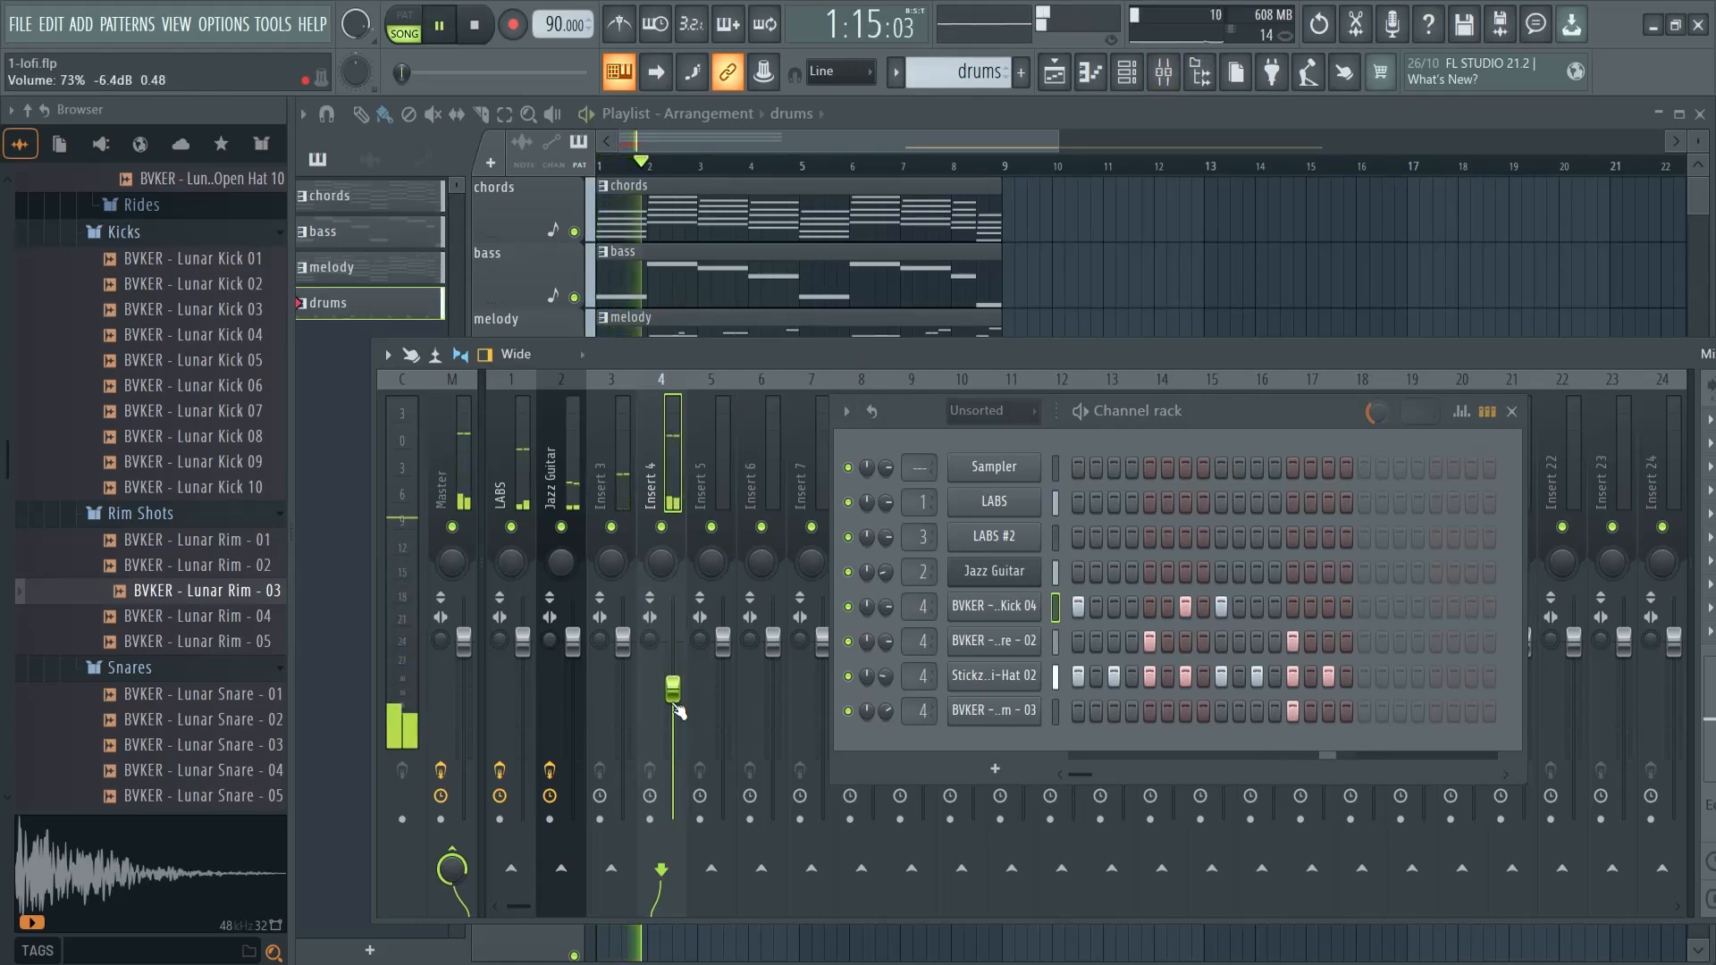
scroll(678, 675, "up", 2)
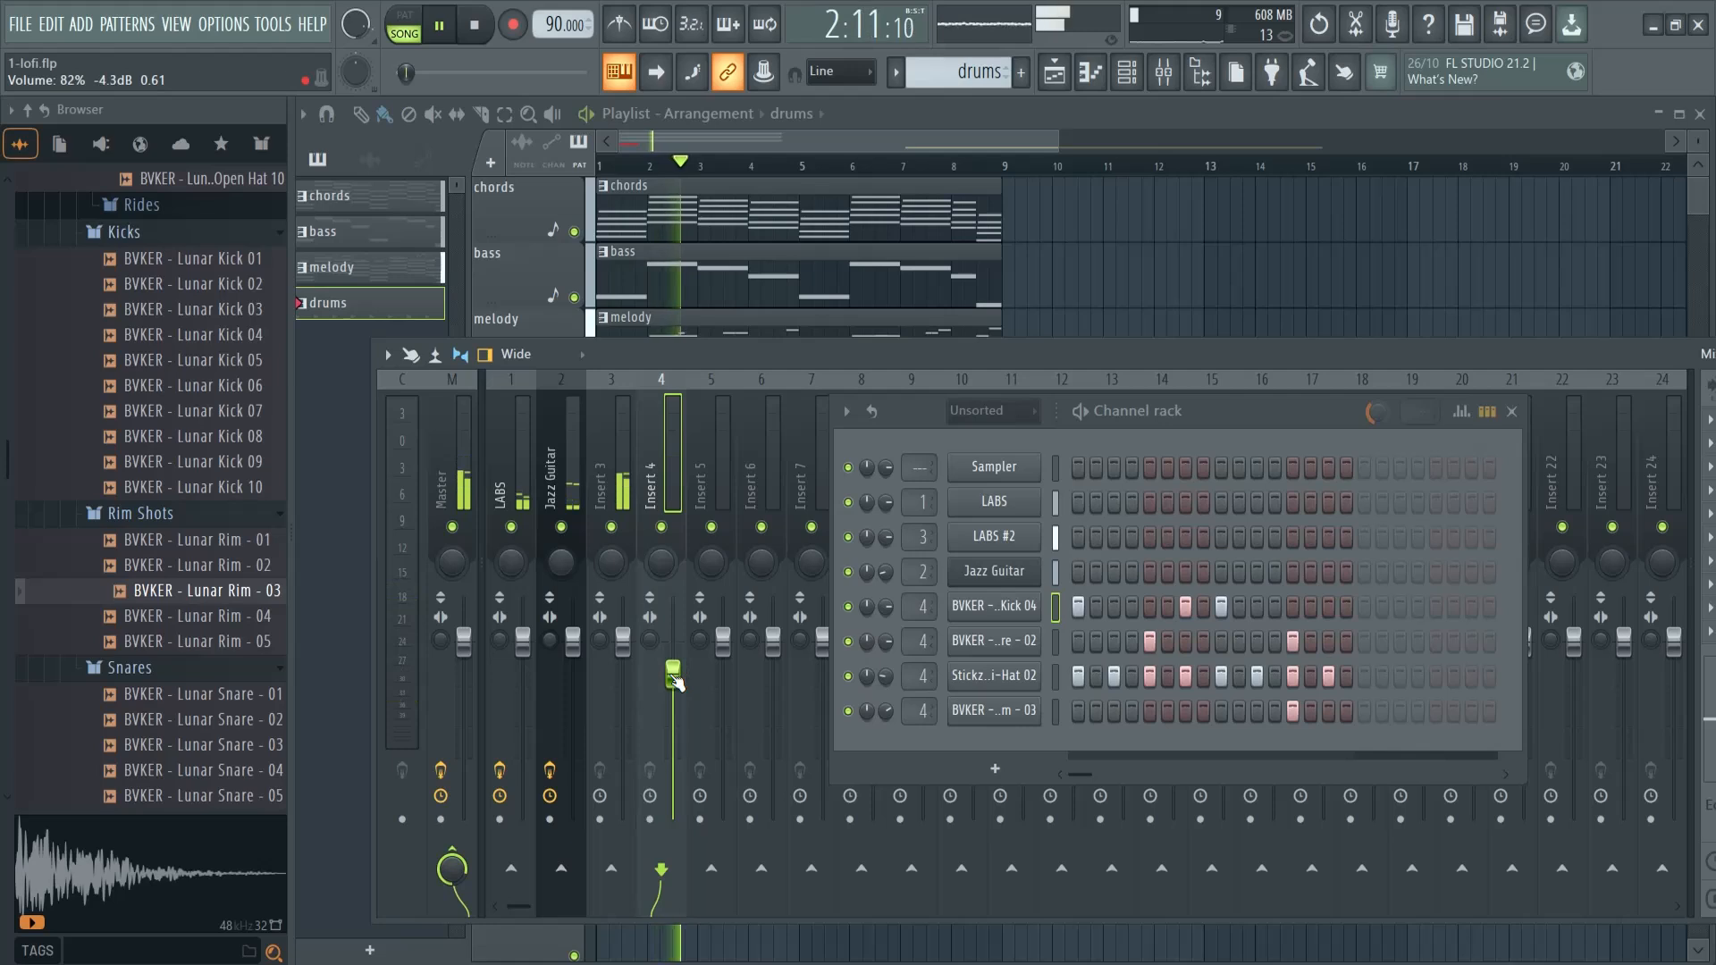
key("space")
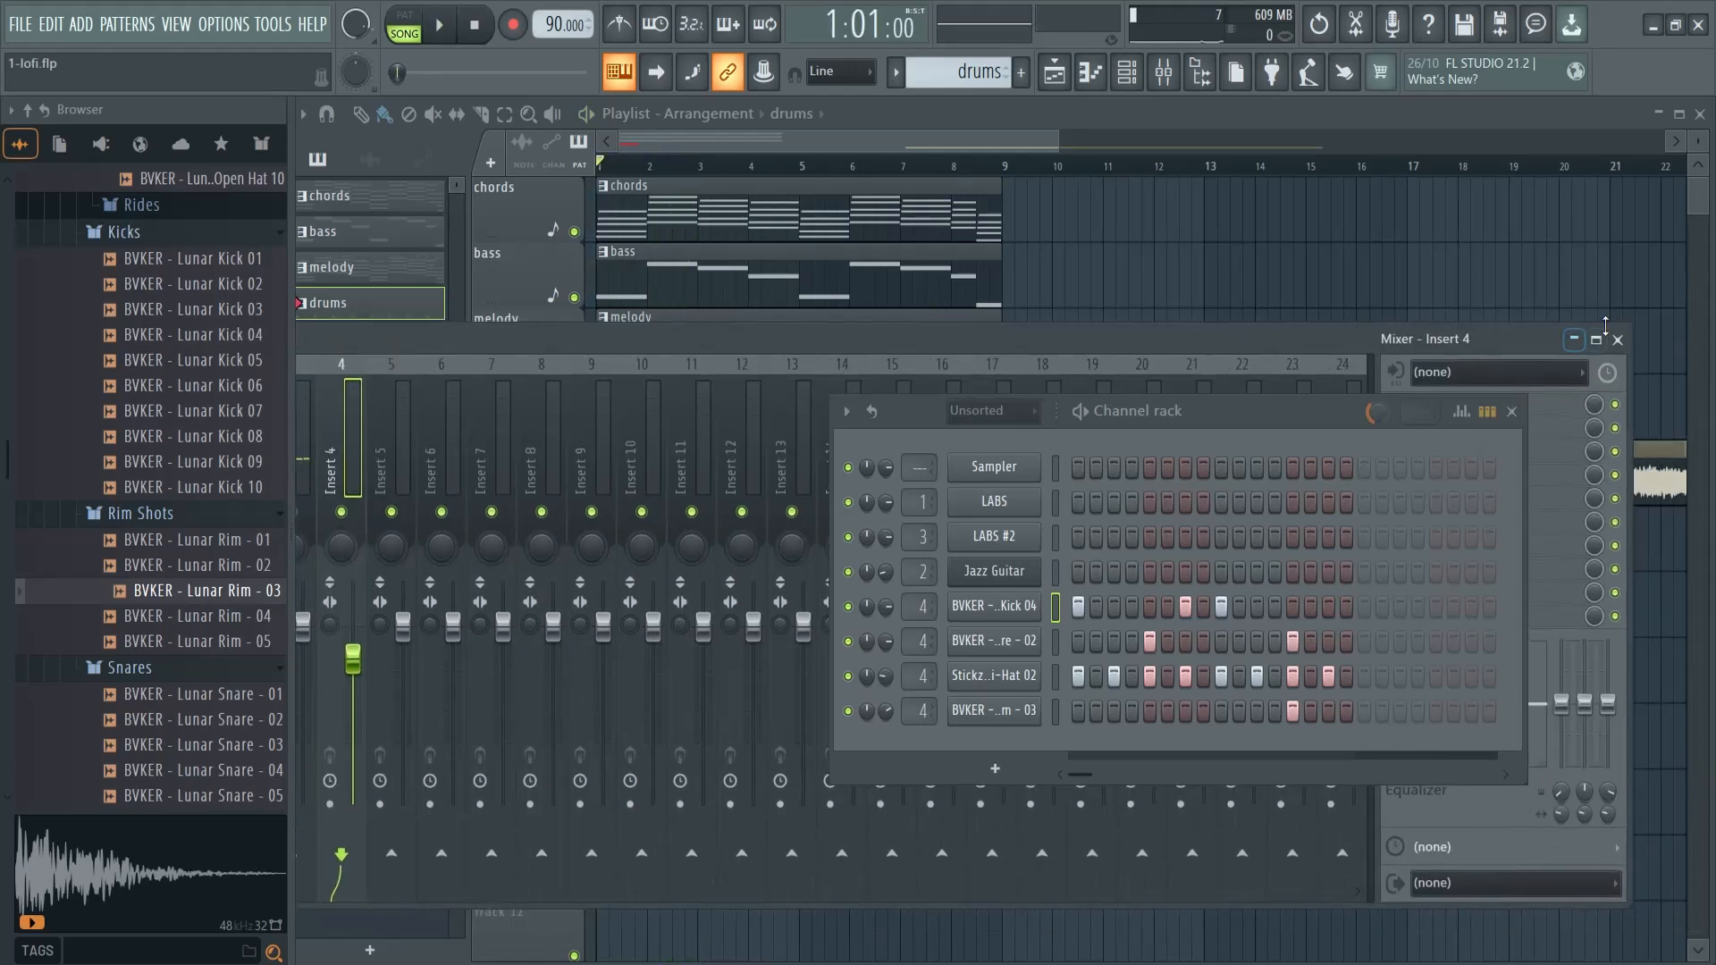
Step: Replay the song with the mixer open, close the channel rack, and lower the Insert 4 drum level further
key("F9")
left_click_drag(661, 393, 935, 389)
key("space")
key("F9")
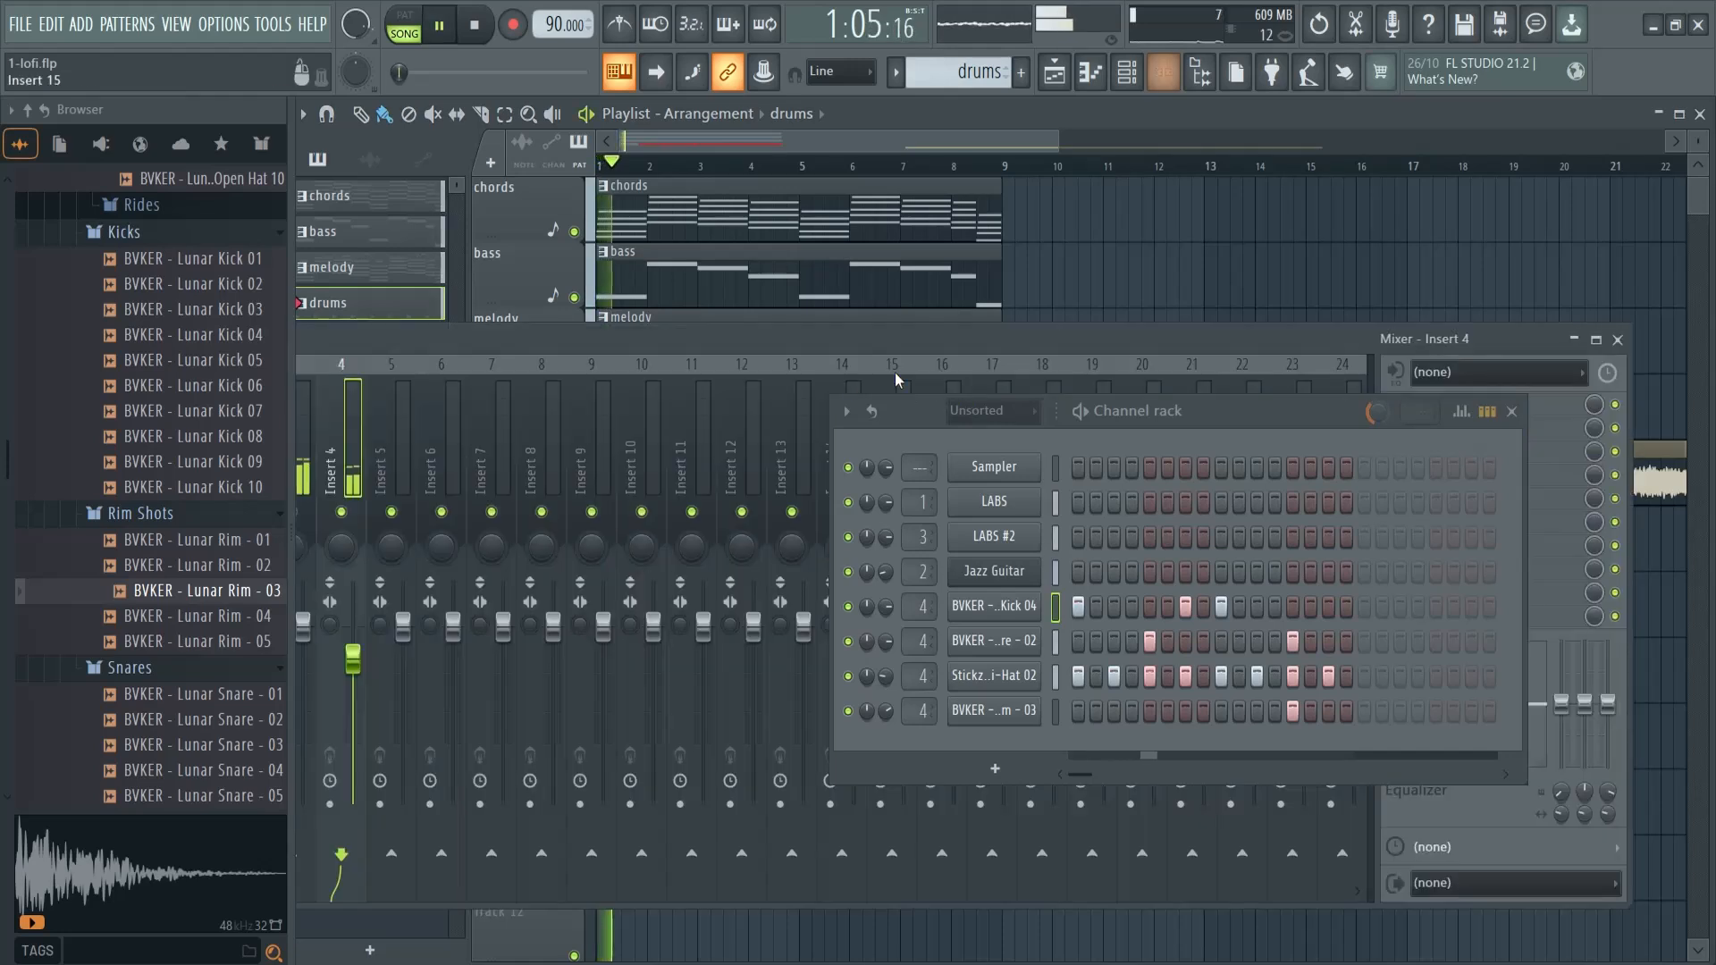
left_click(1511, 410)
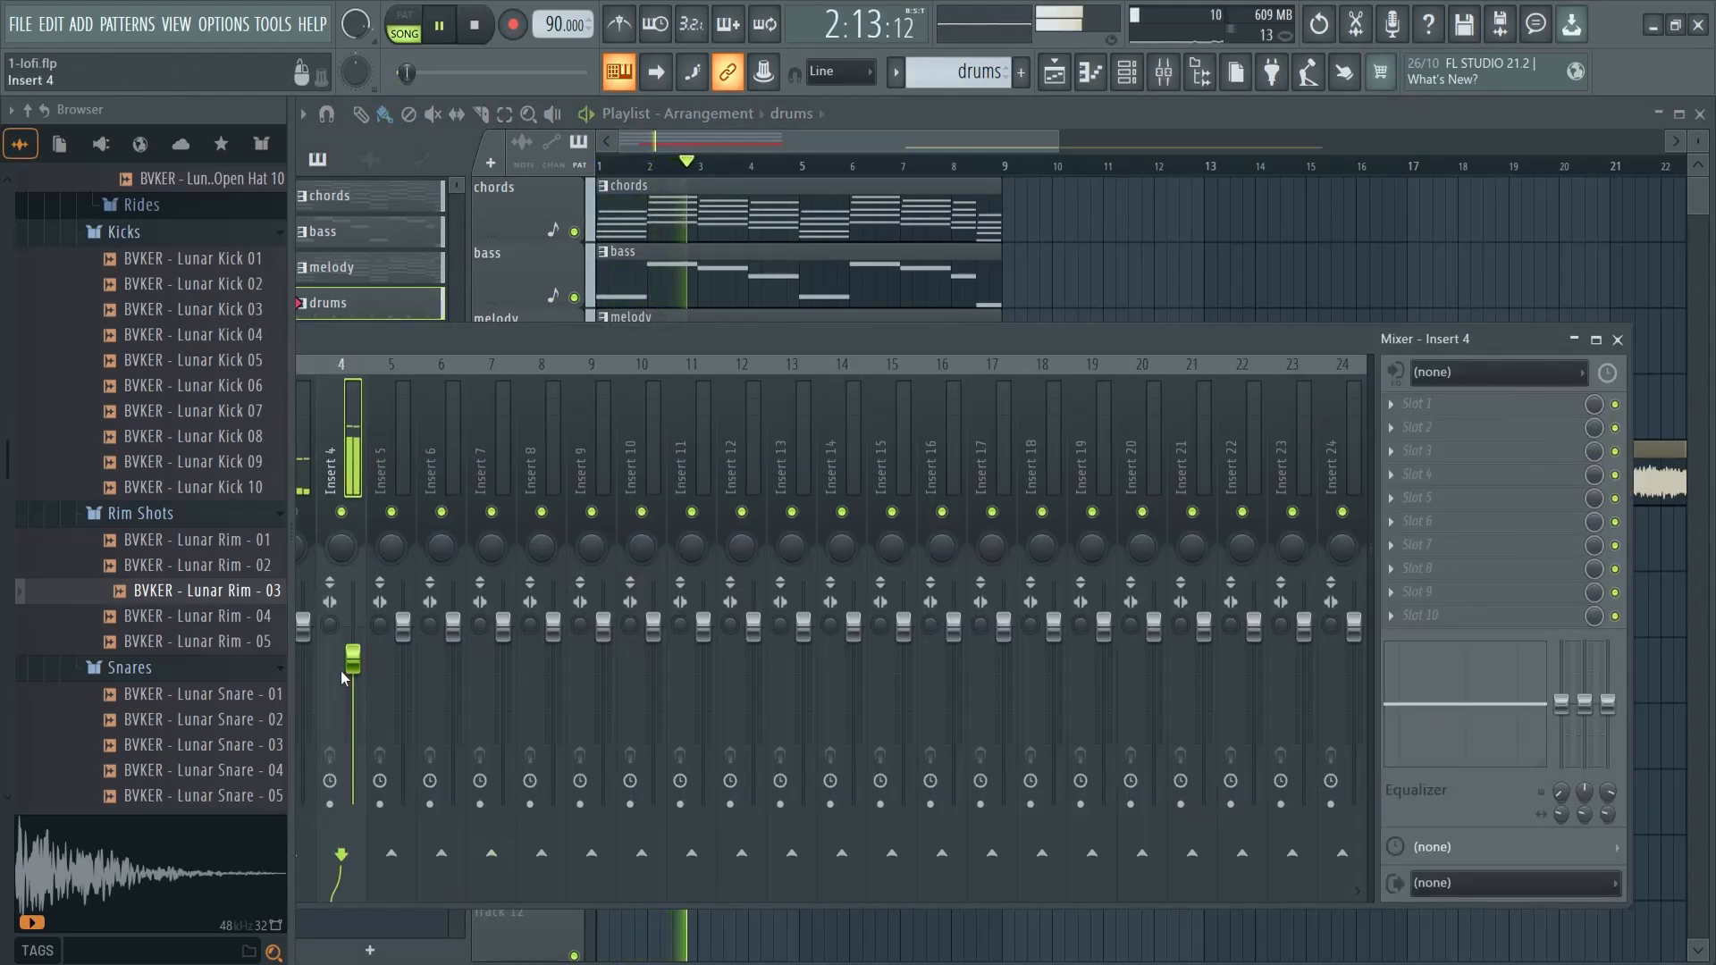
mouse_move(354, 669)
left_mouse_down()
mouse_move(398, 673)
mouse_move(406, 693)
mouse_move(367, 651)
mouse_move(363, 587)
mouse_move(362, 701)
left_mouse_up()
key("space")
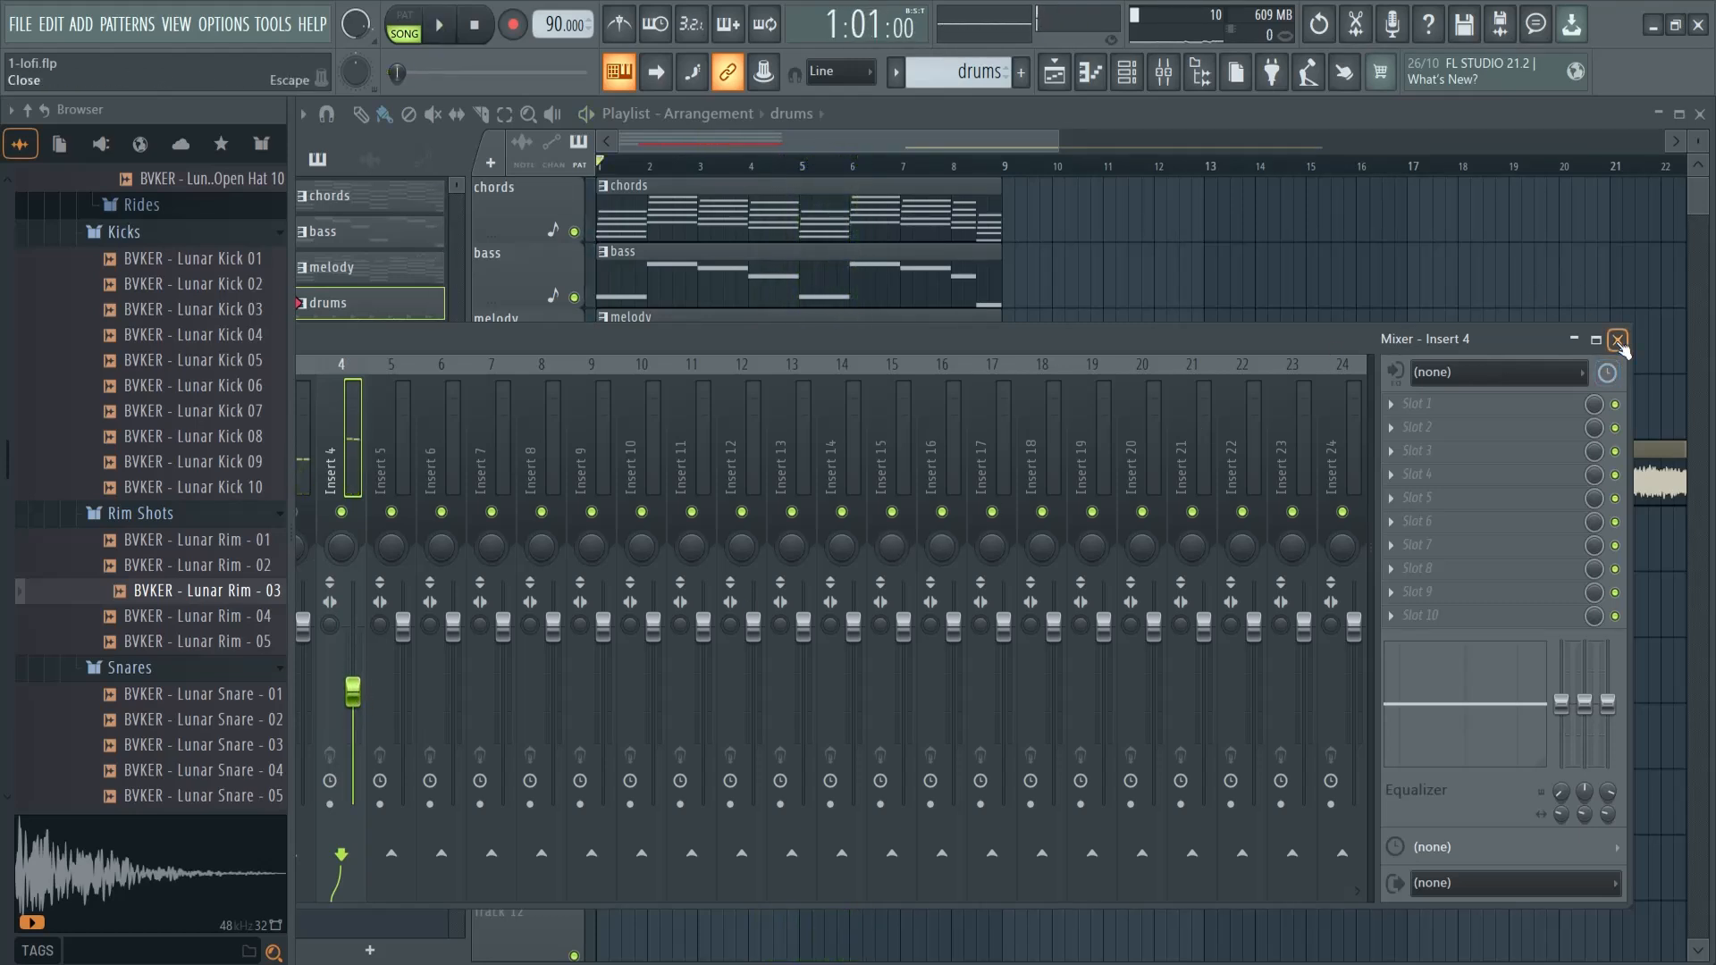
Step: Close the mixer, move the Lunar Atmo Pad clip on Track 5 to start at bar 1, and play the song briefly
left_click(1617, 340)
left_click_drag(1525, 481, 814, 481)
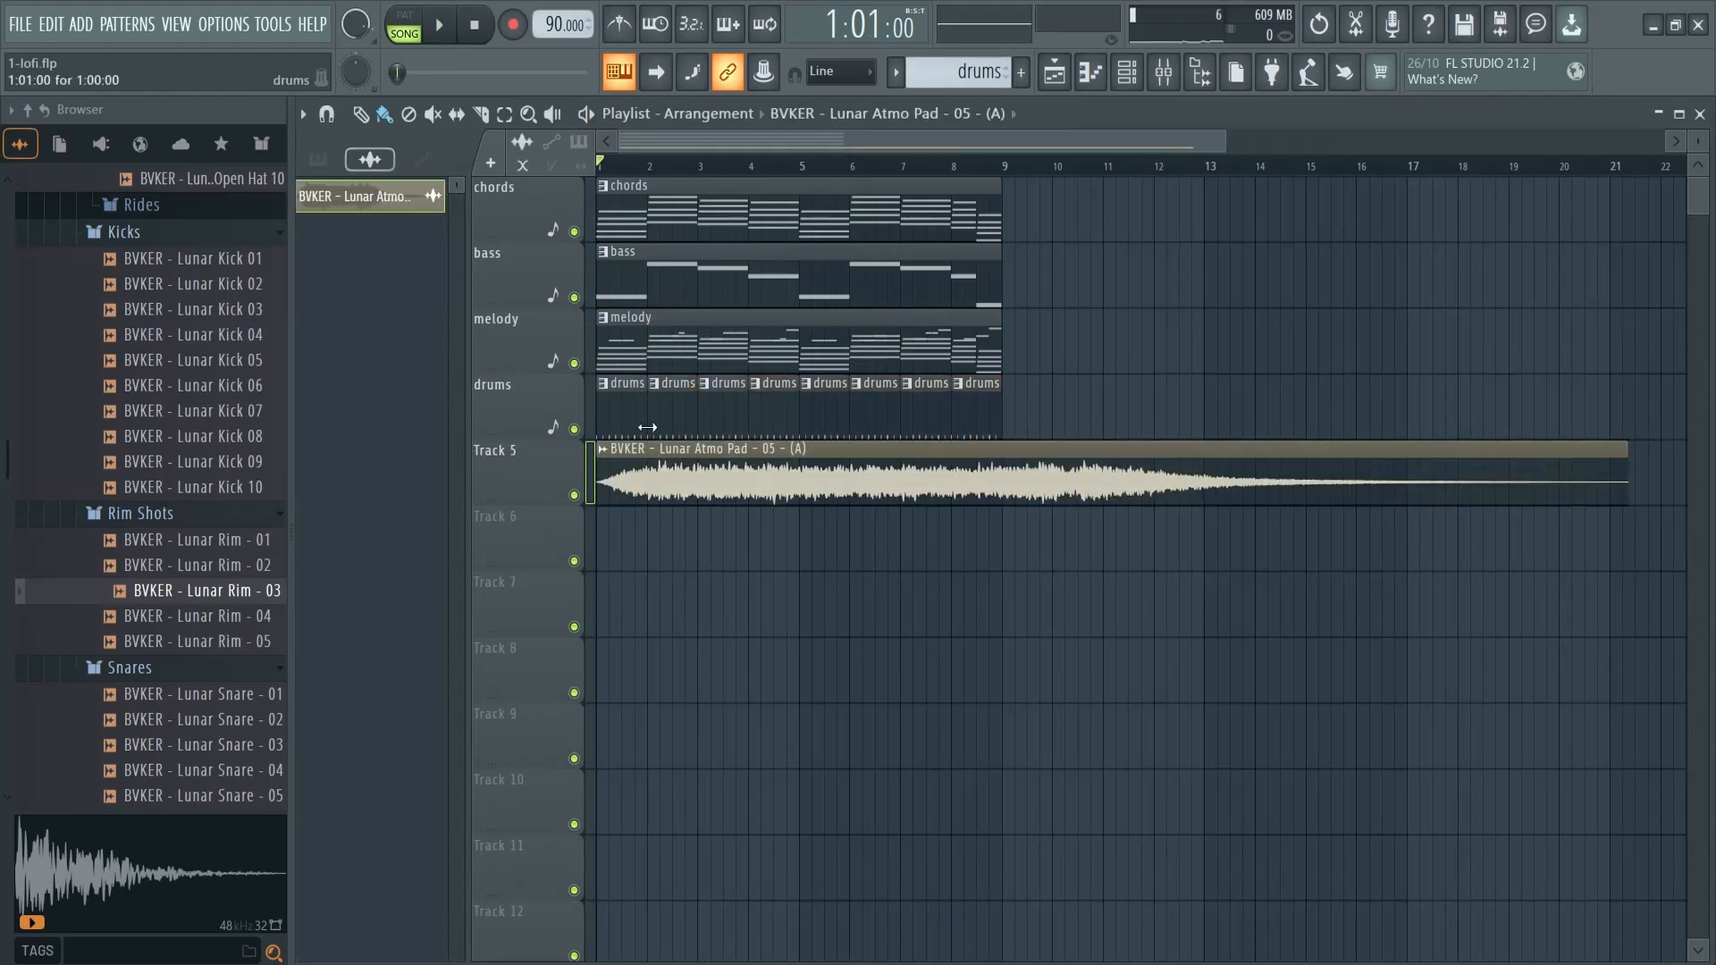
key("space")
key("space")
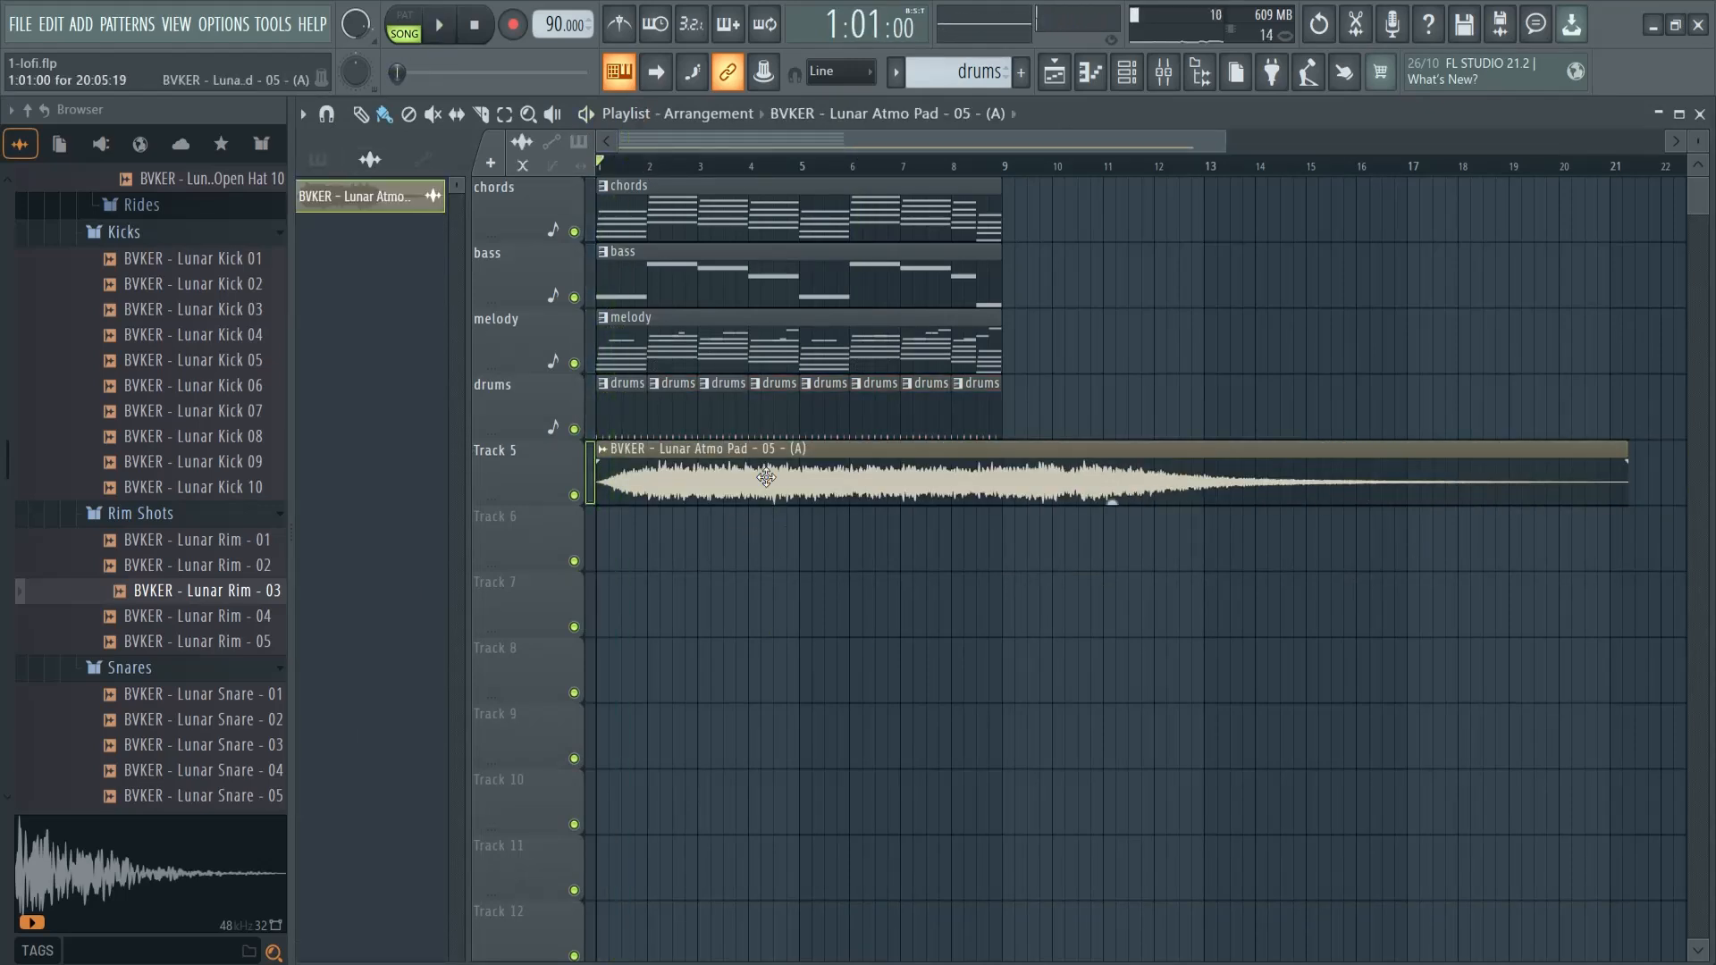
double_click(742, 483)
left_click_drag(850, 318, 1295, 635)
key("space")
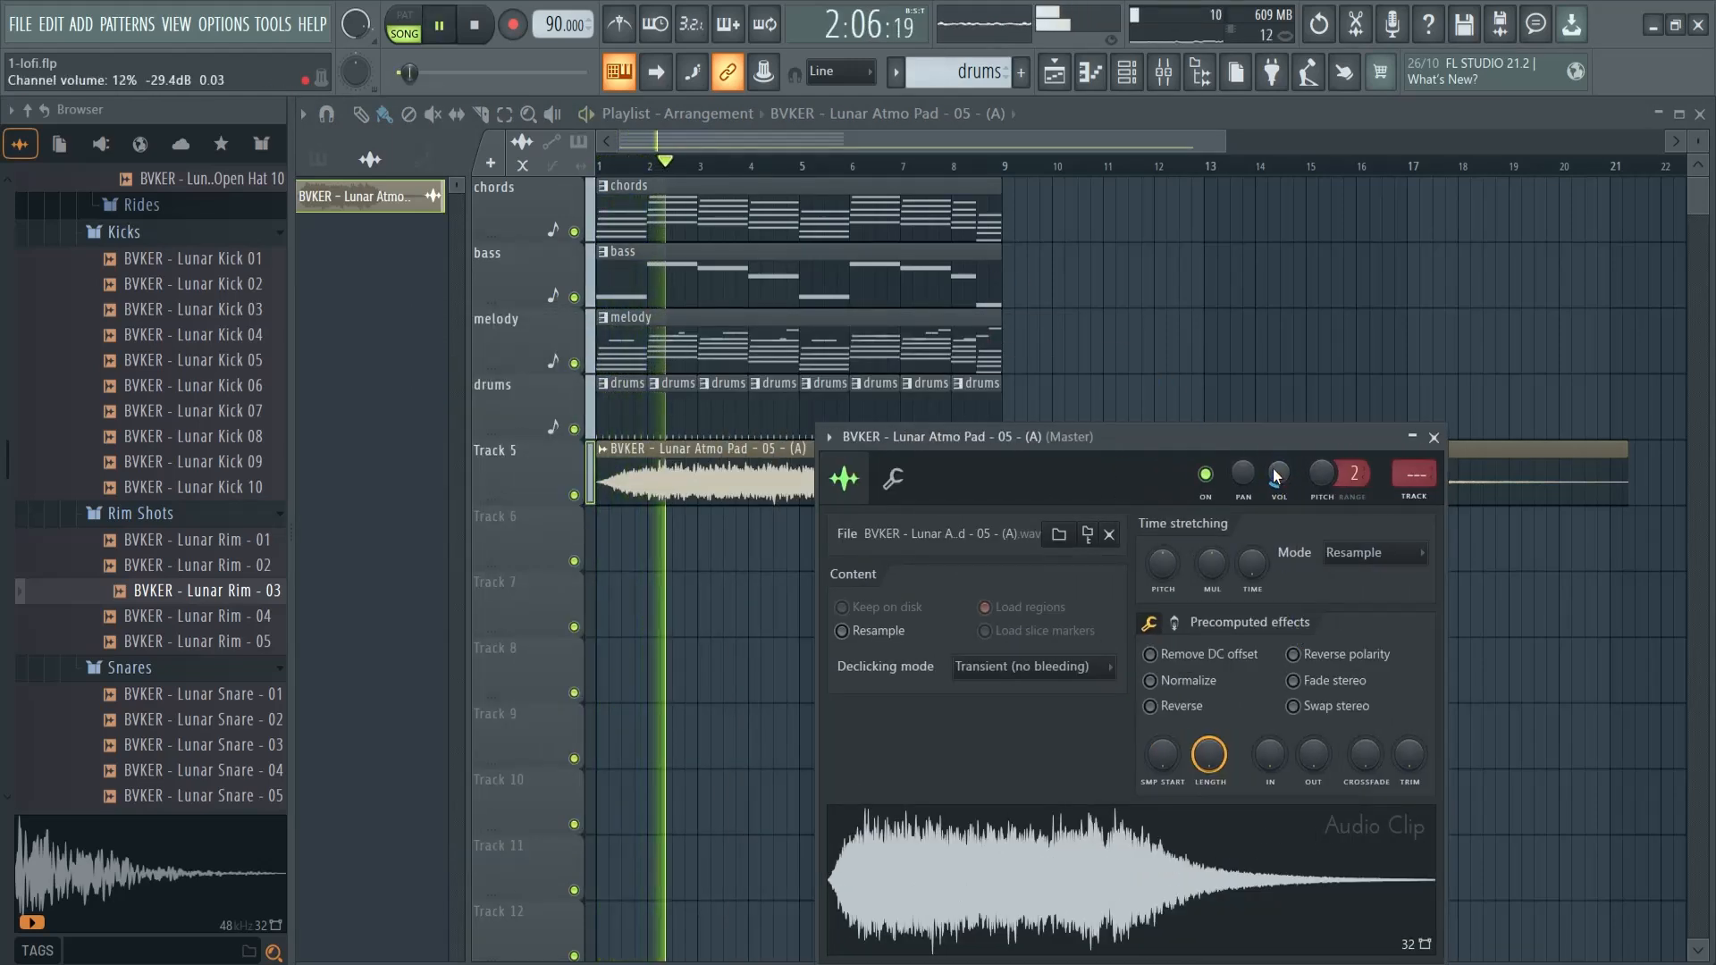
left_click(1433, 437)
key("space")
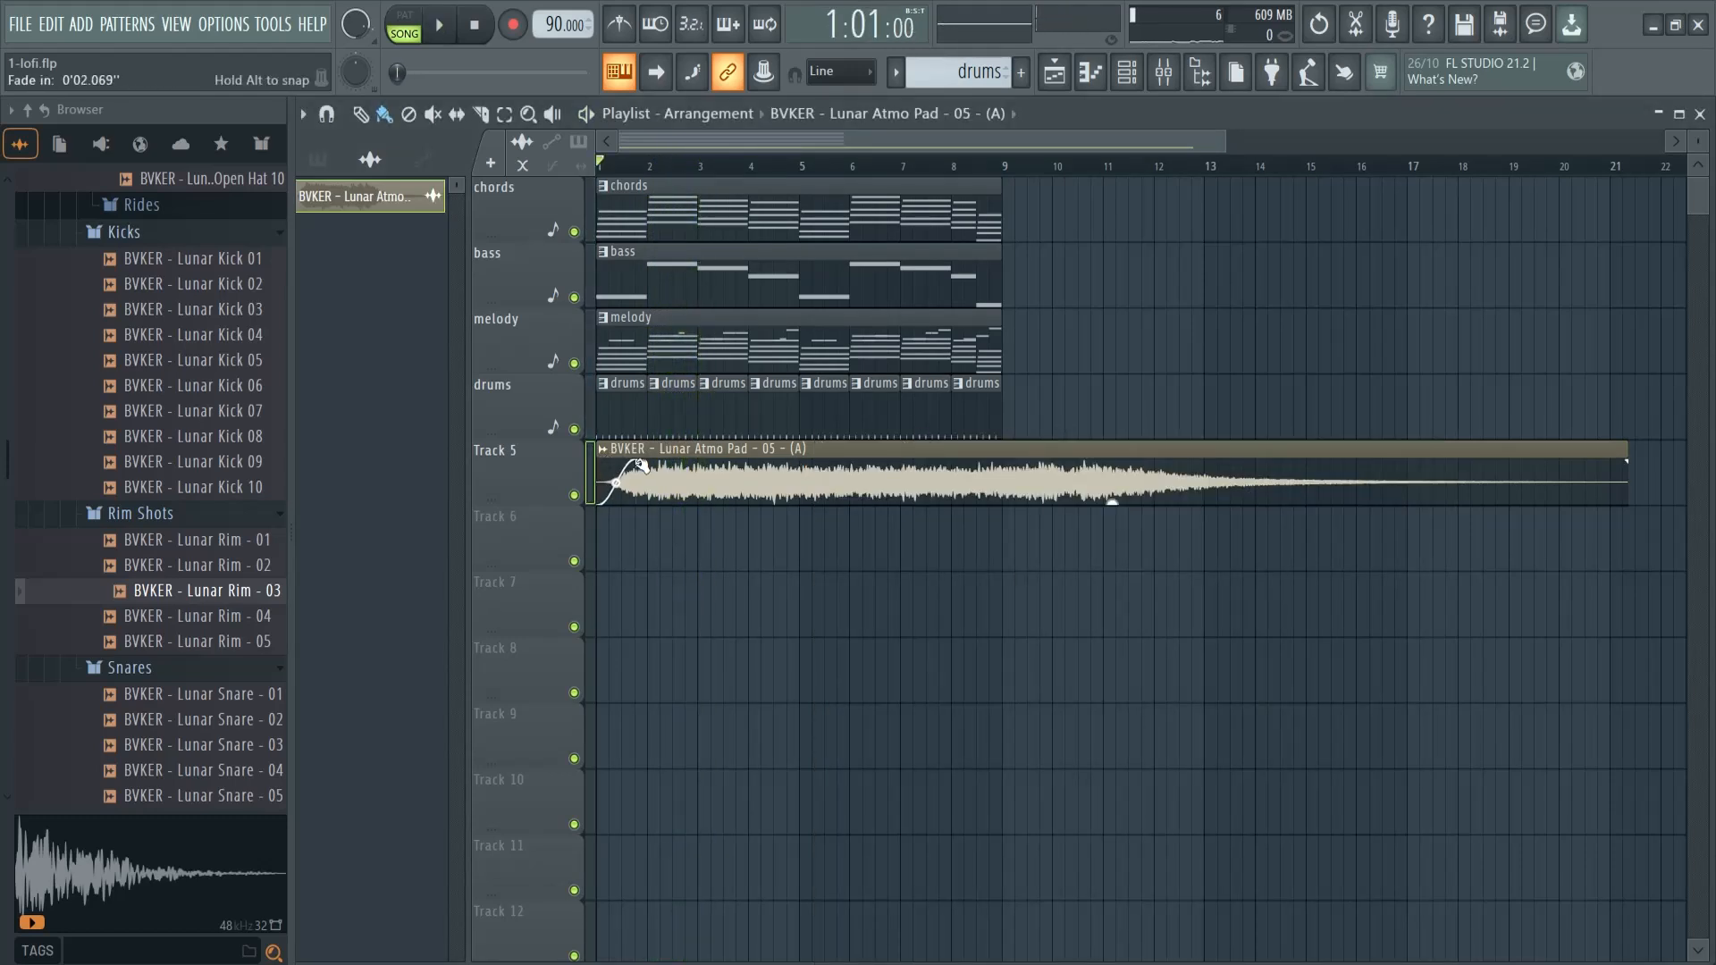
Step: Shape a longer fade-in at the start of the atmo pad clip, play it back, and hide the browser
left_click(661, 164)
key("space")
left_click_drag(660, 165, 623, 164)
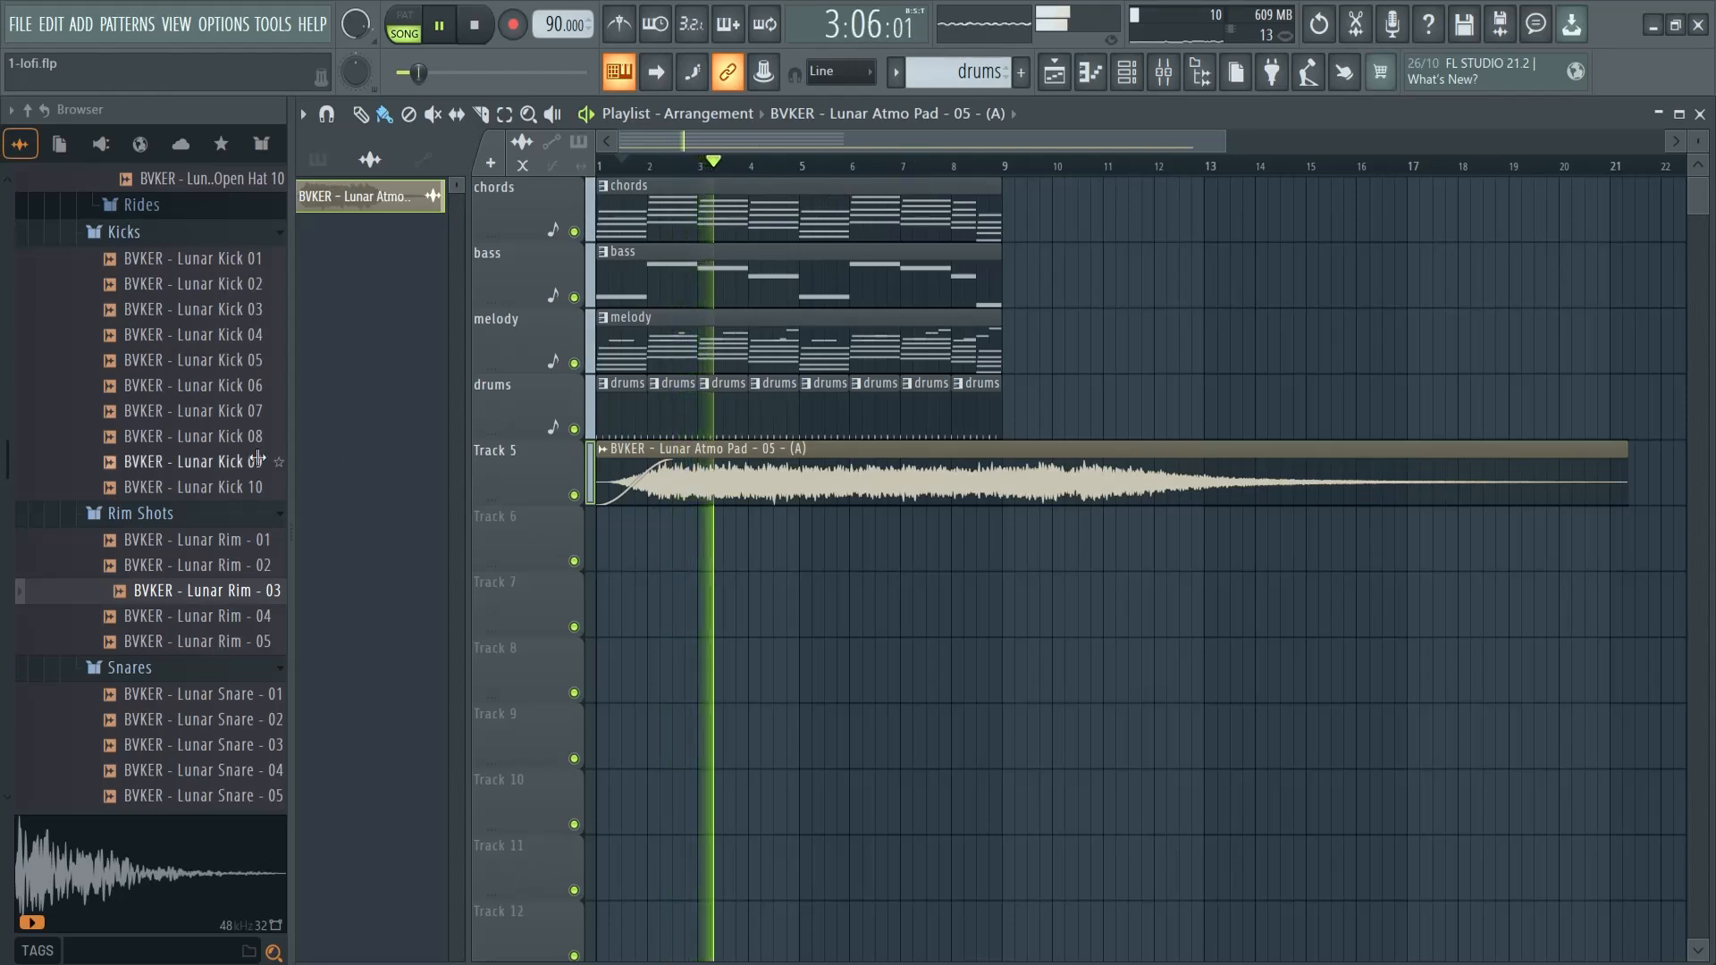
right_click(287, 448)
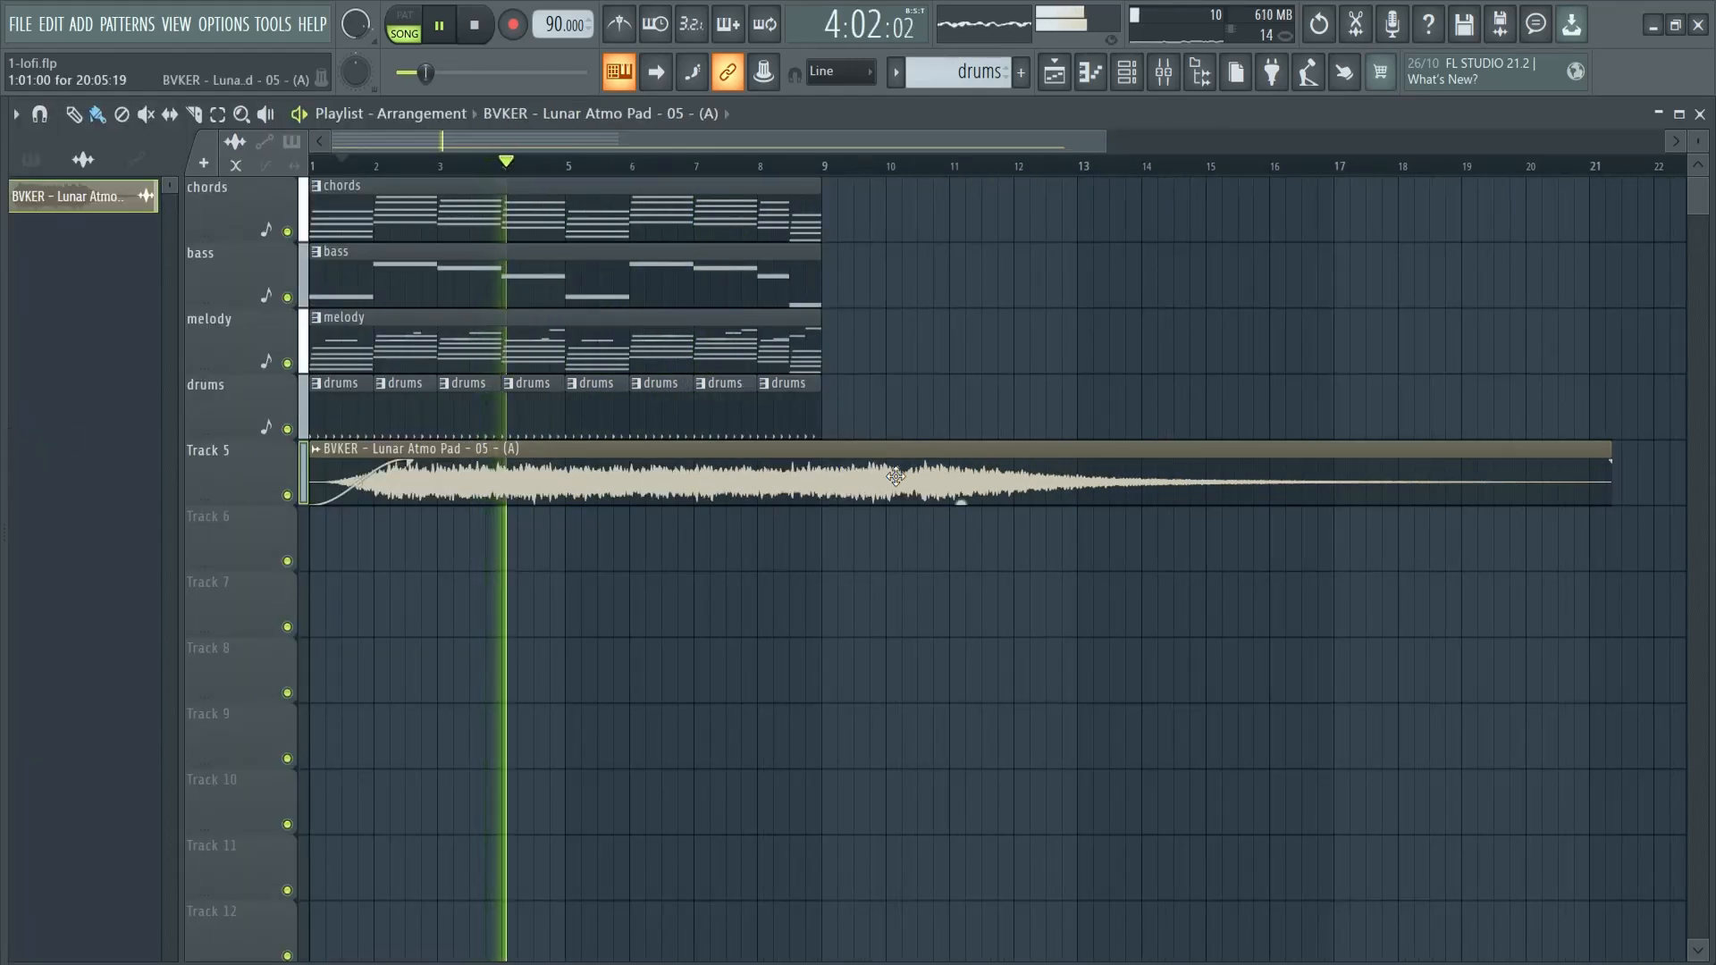
key("space")
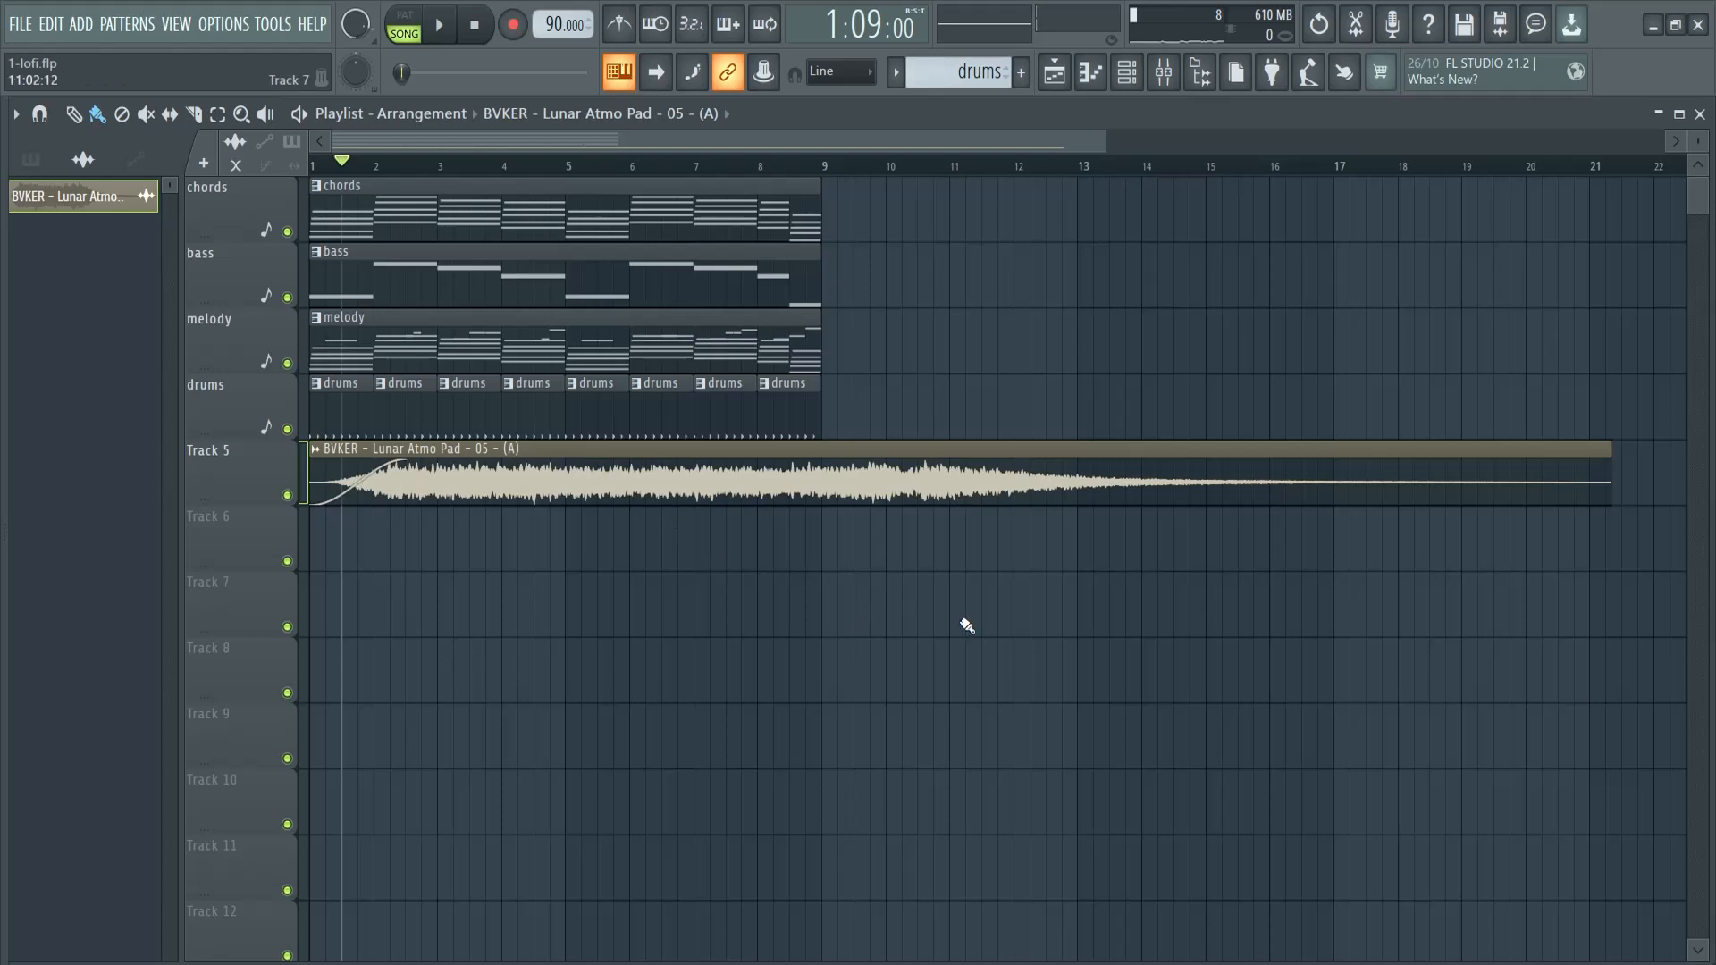
Step: Move all playlist clips to start at bar 9 and place a copy of the chords pattern at bar 1
left_click(32, 161)
key("ctrl+a")
left_click_drag(391, 191, 942, 176)
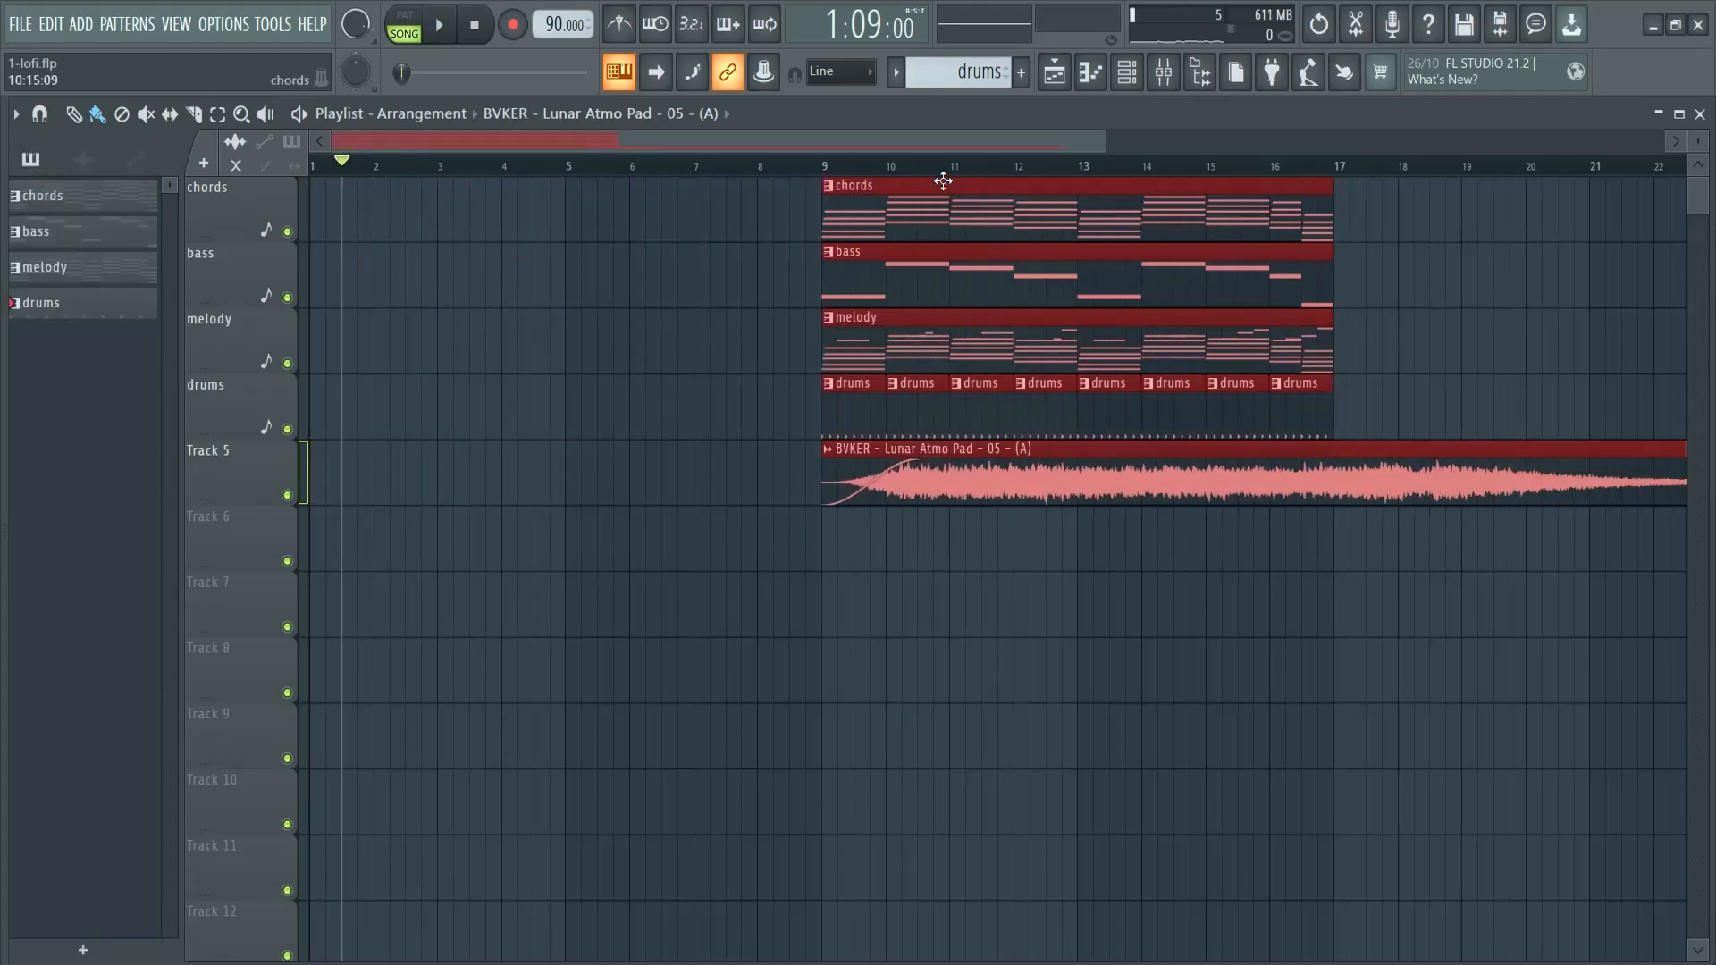
left_click(867, 182)
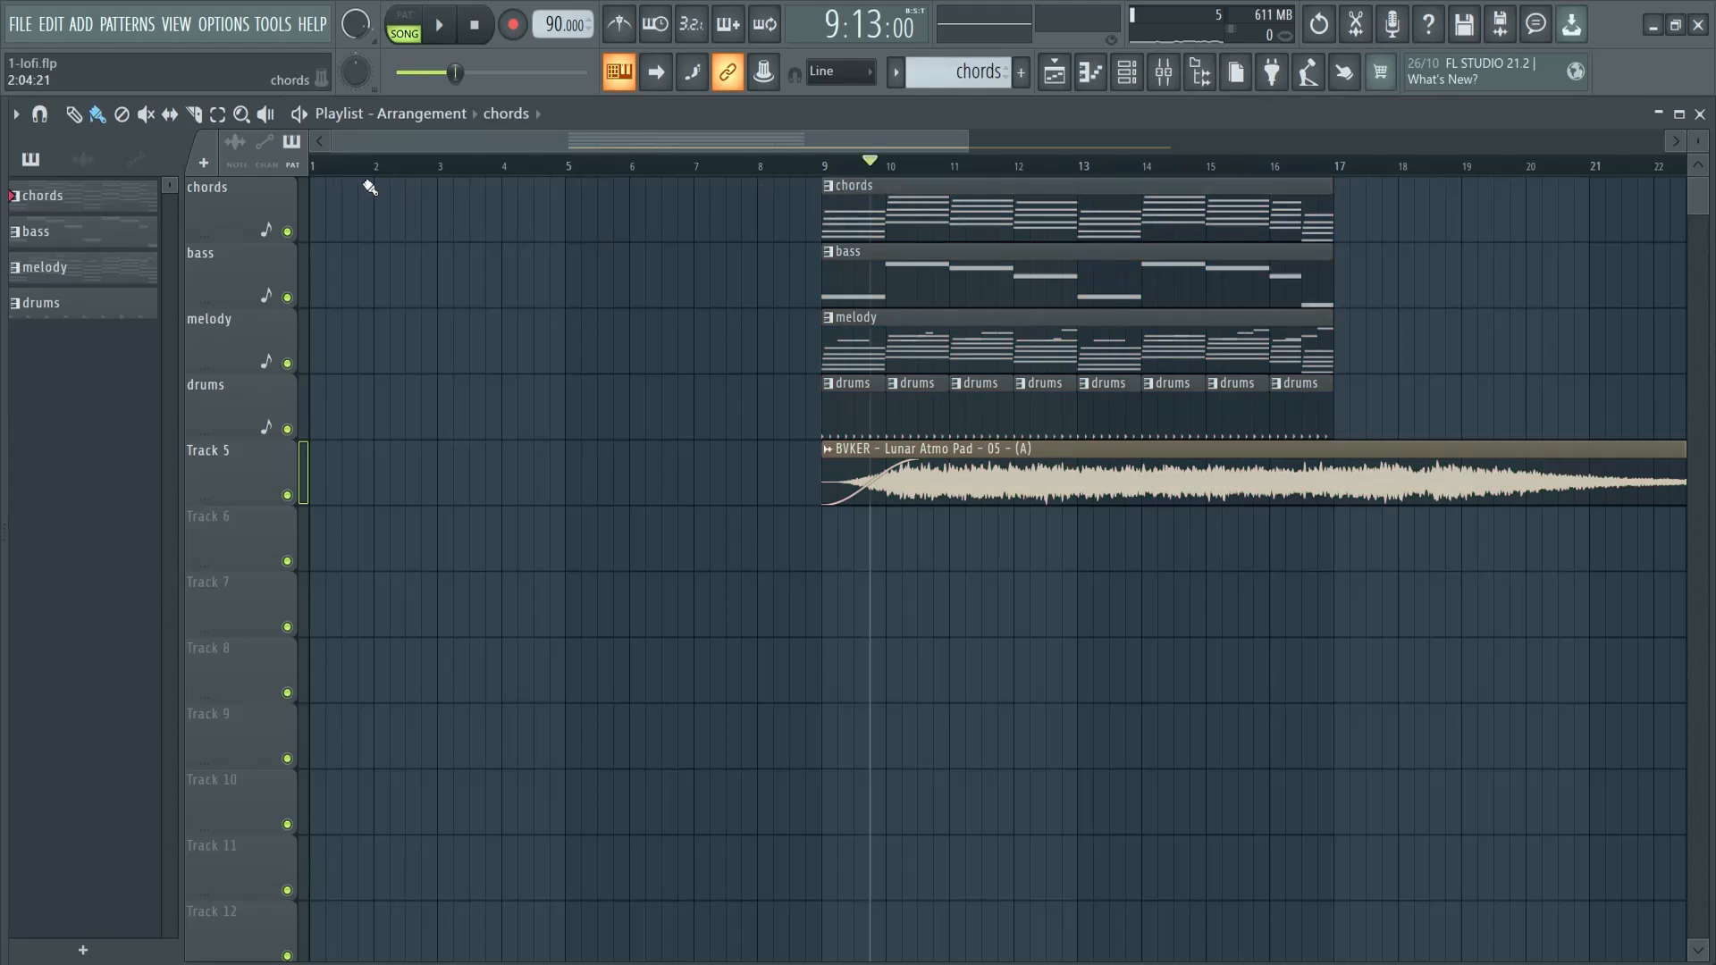
left_click(319, 192)
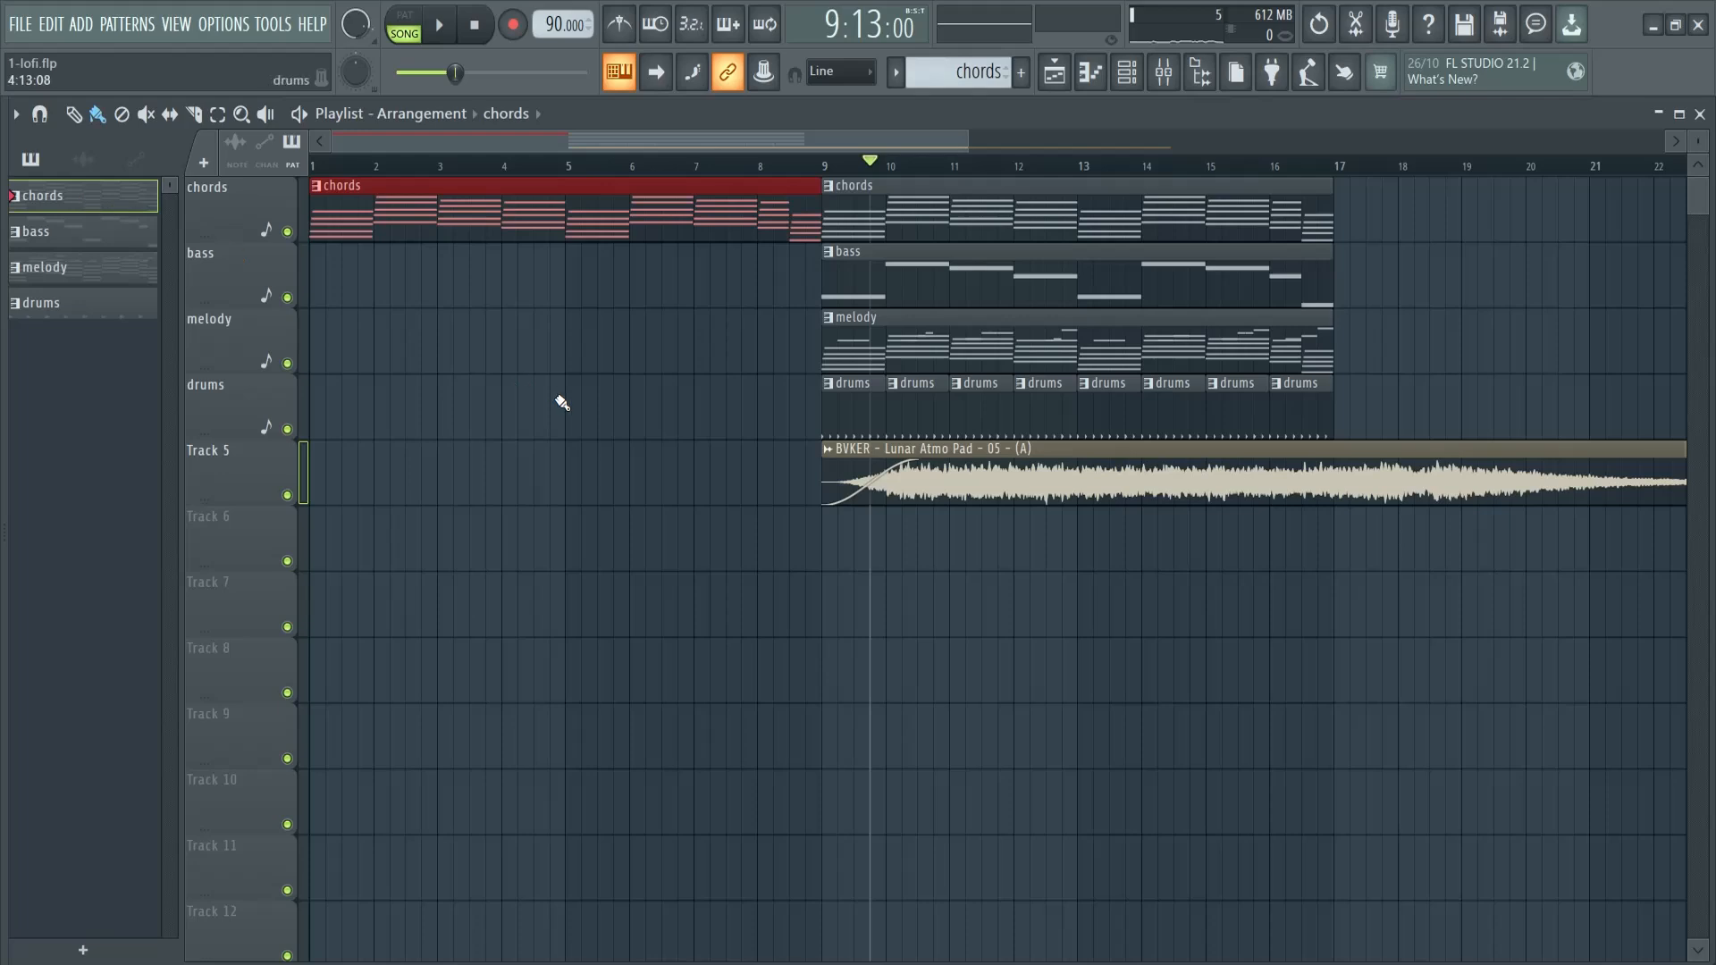
Step: Delete all LABS chord notes from the melody pattern and return to the playlist
key("F6")
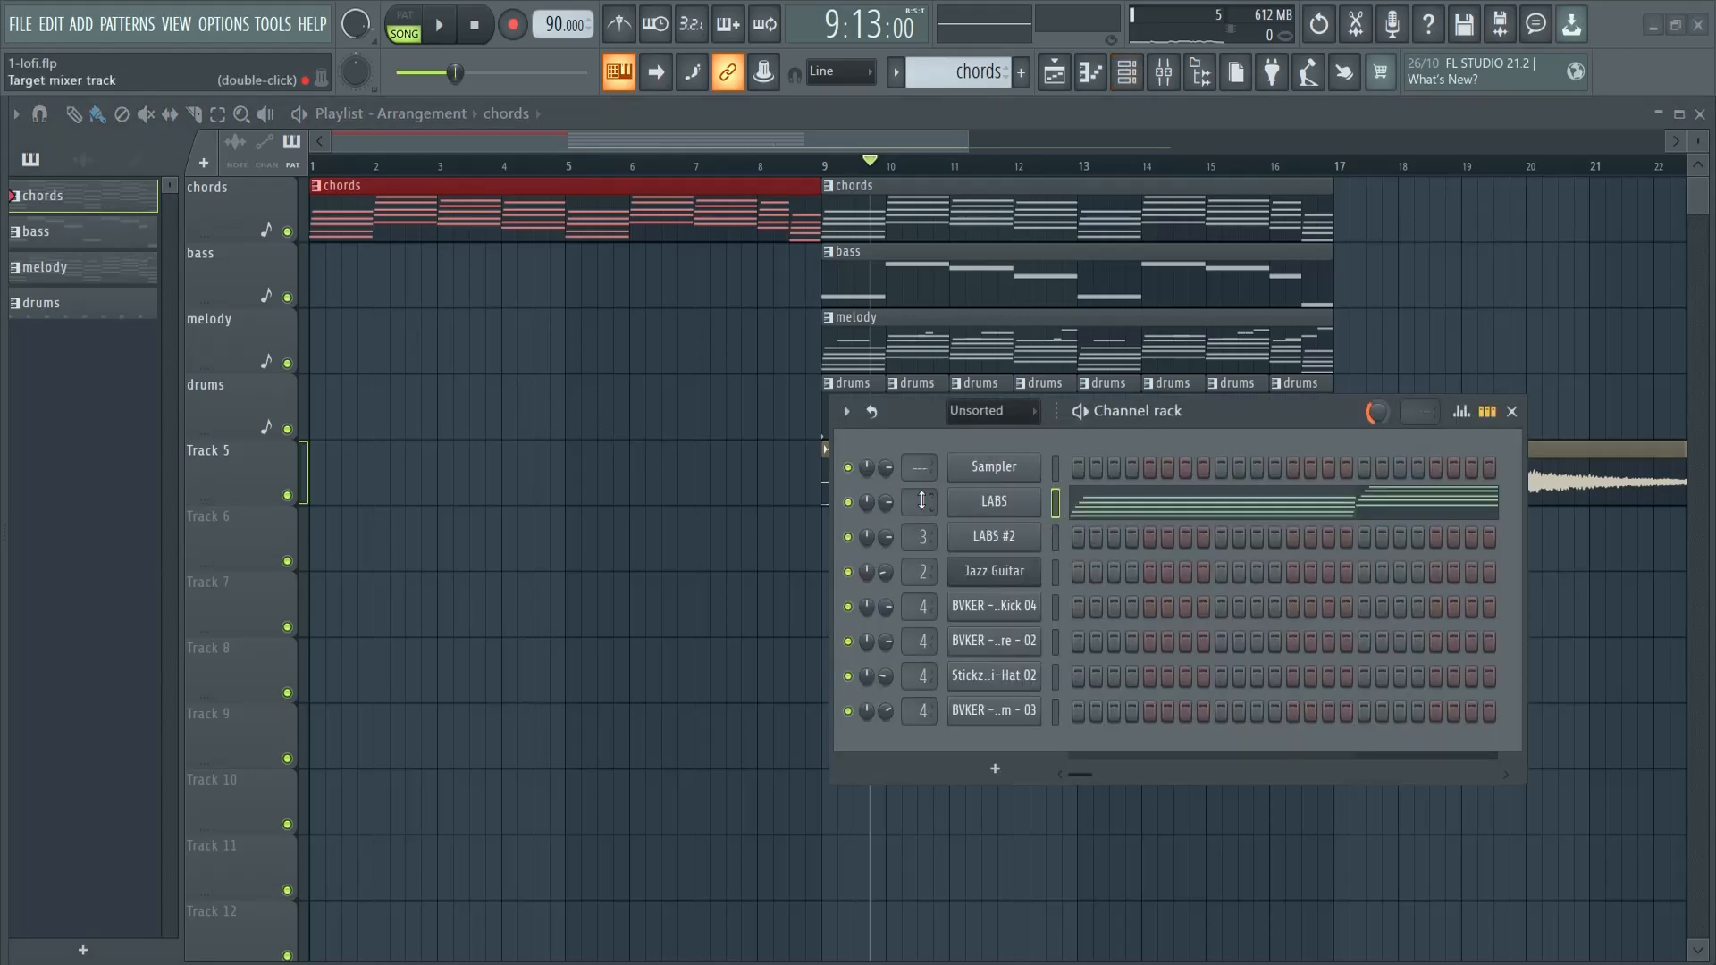
left_click(52, 267)
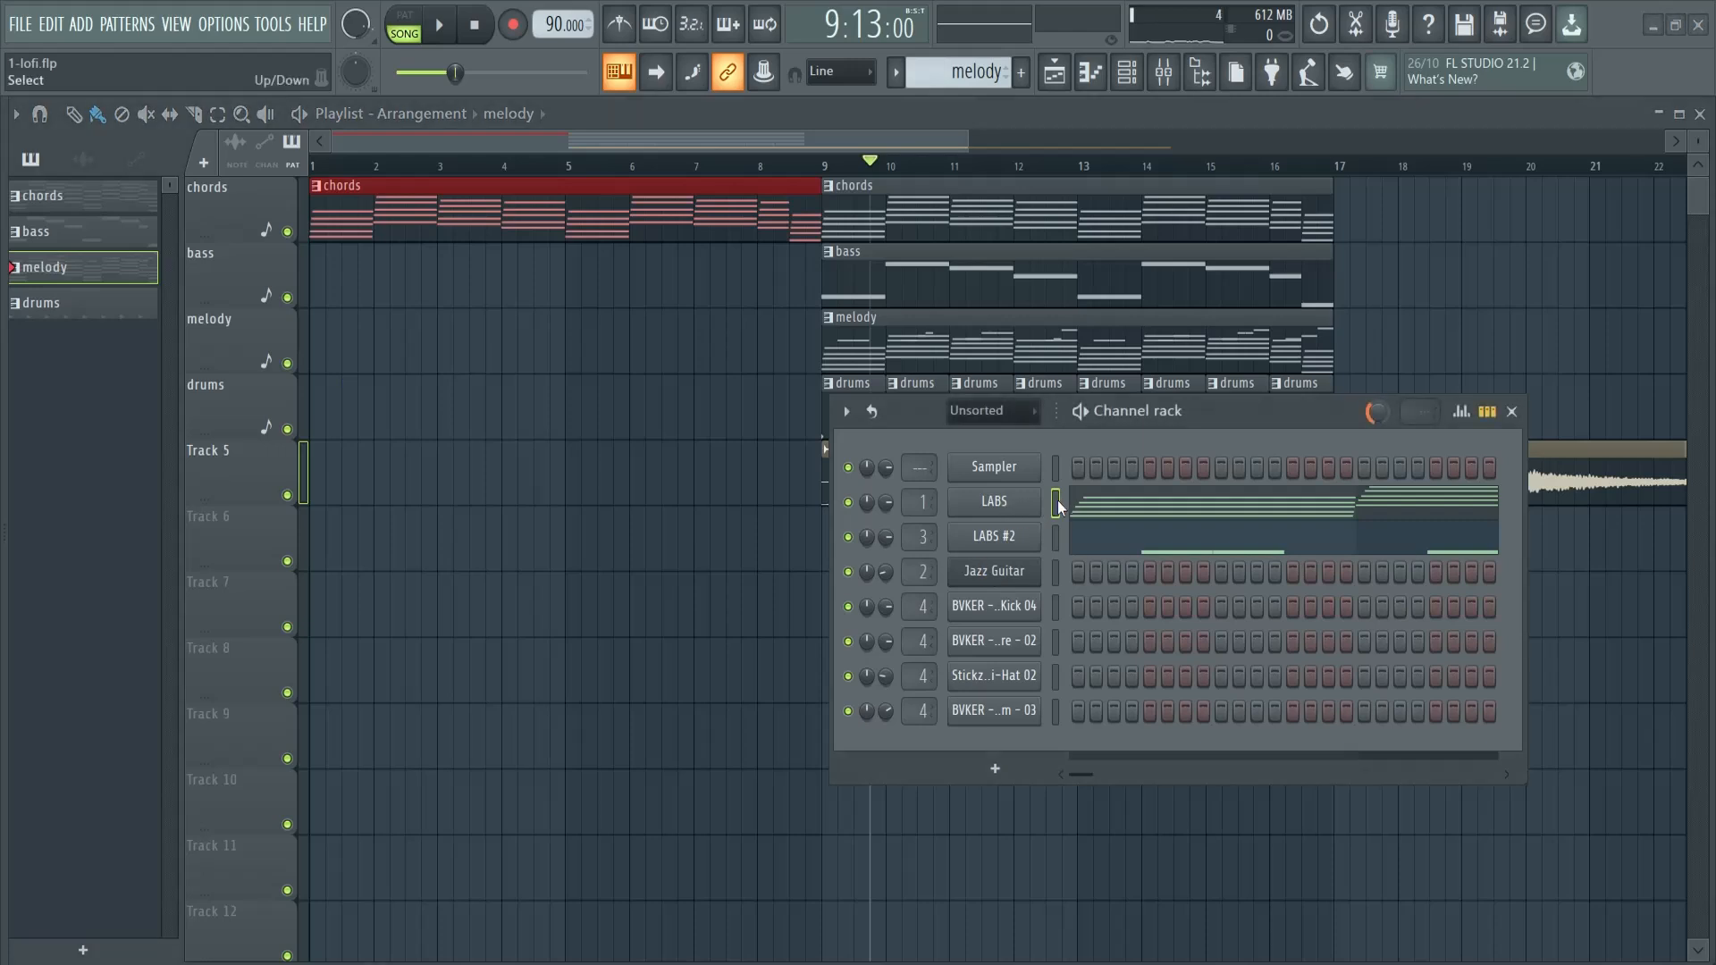
left_click(1102, 508)
key("ctrl+a")
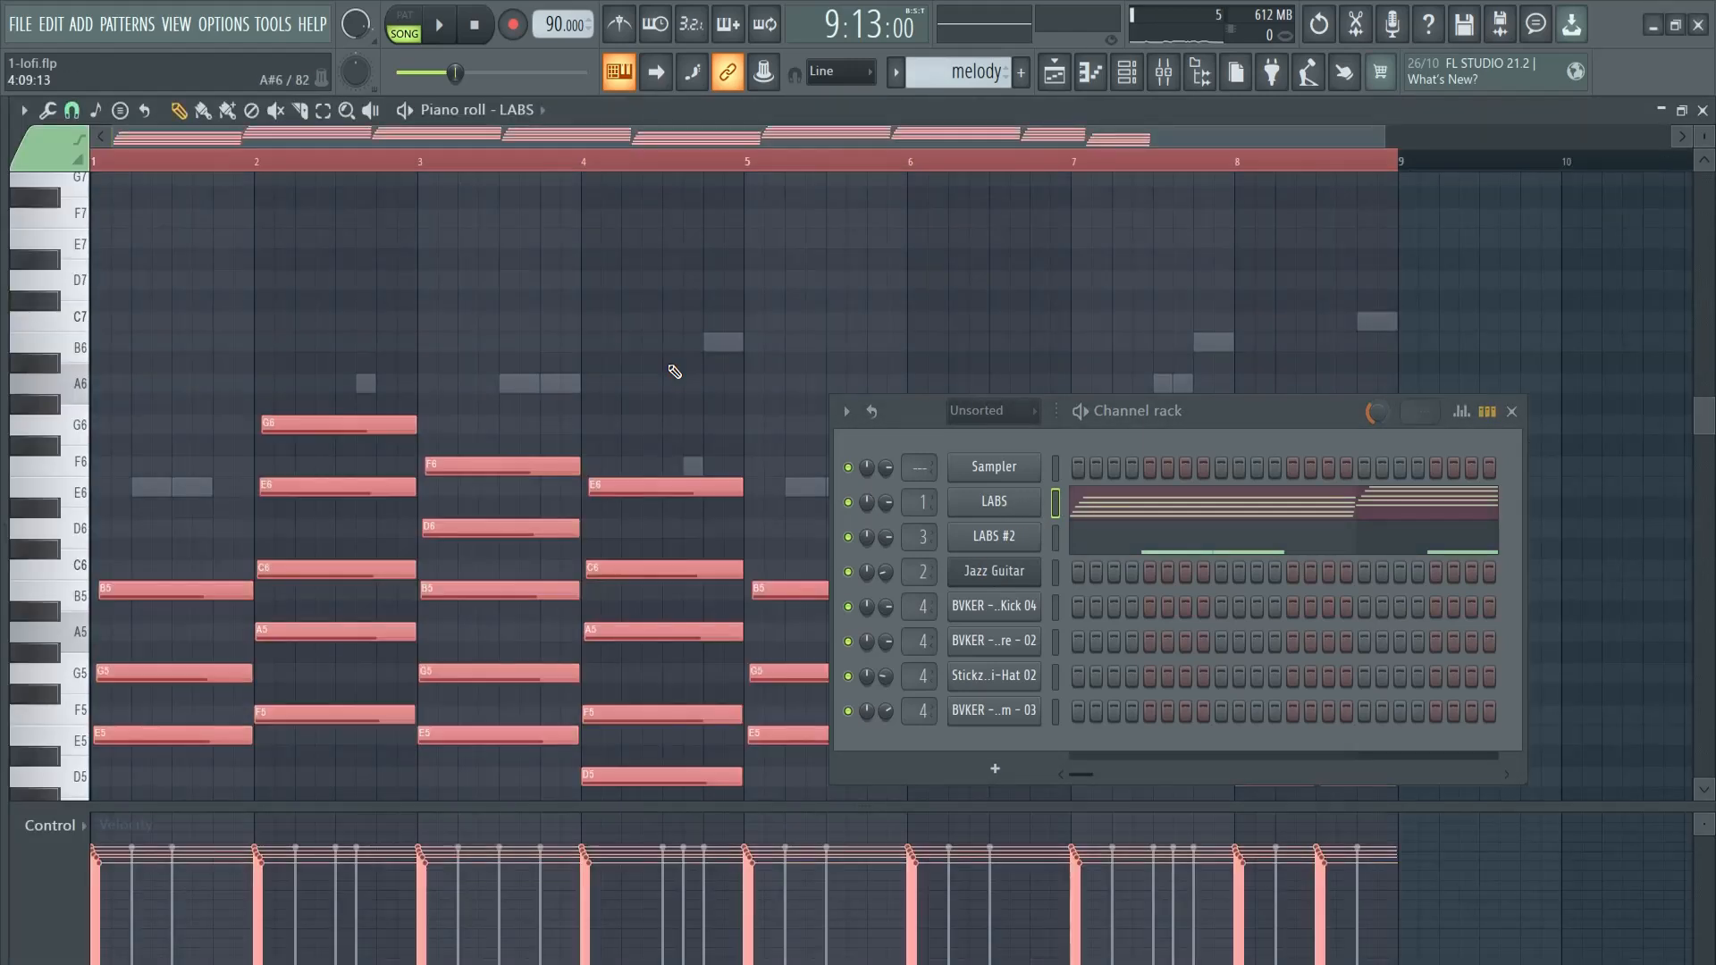
key("Delete")
key("F5")
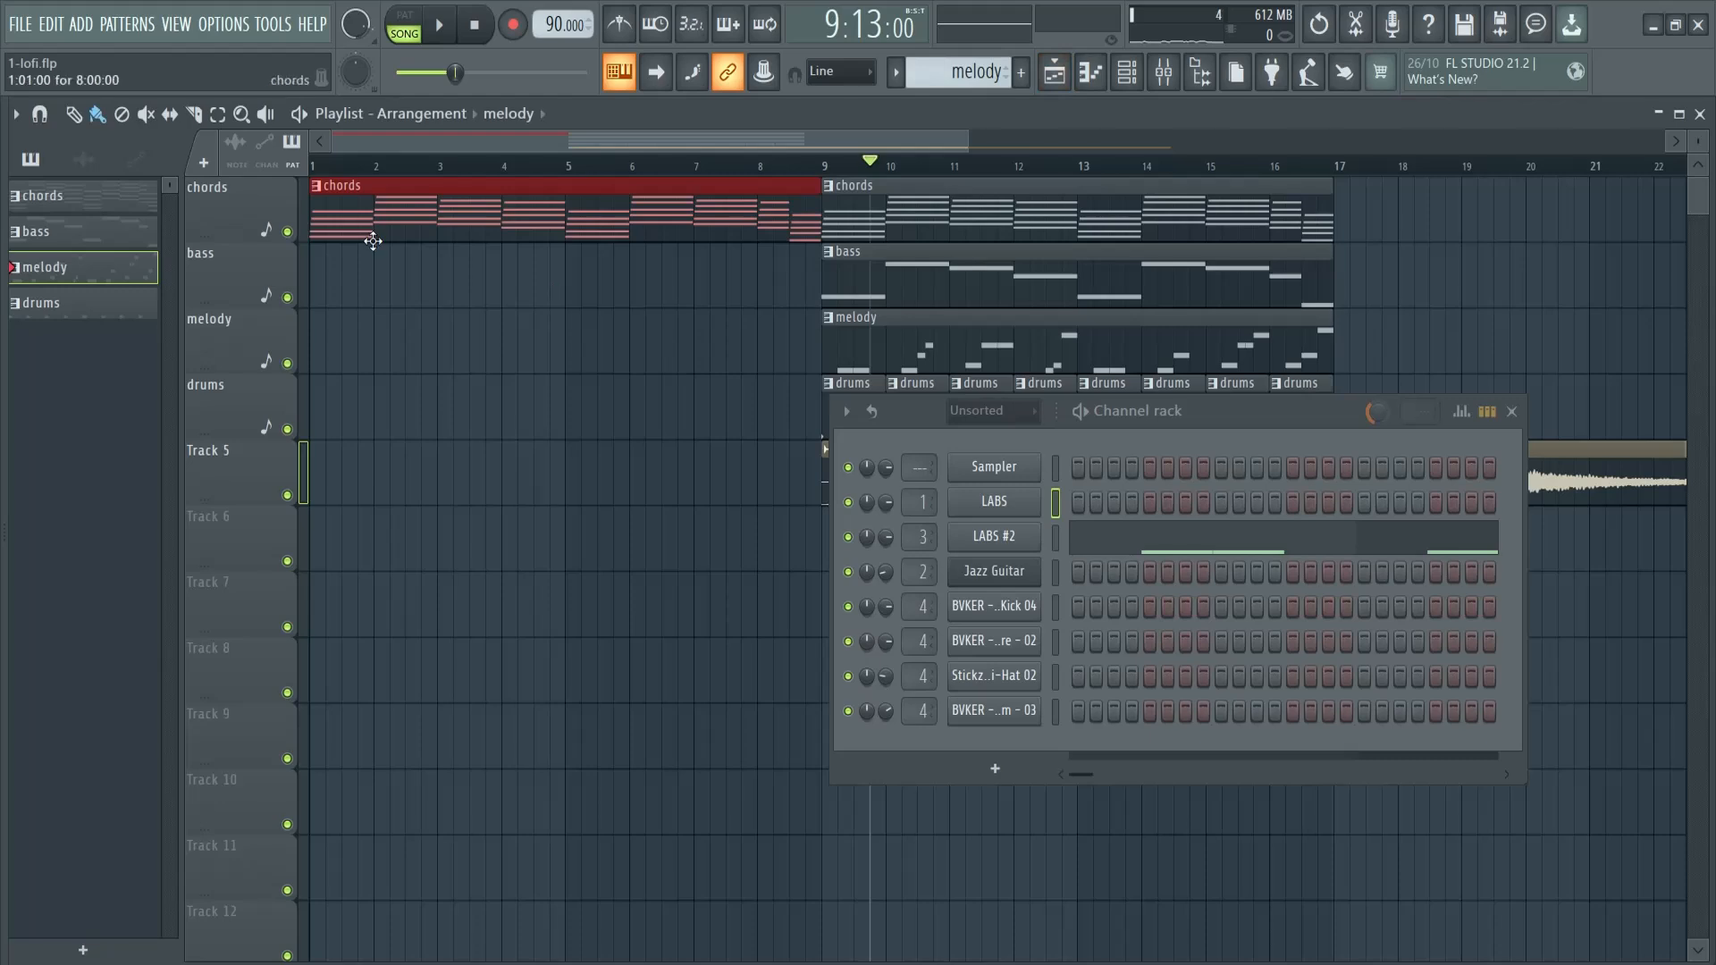
Step: Check which channels the chords, bass, melody and drums patterns use, deselect the clips, and reselect the chords pattern
left_click(47, 206)
left_click(56, 237)
left_click(52, 269)
left_click(26, 299)
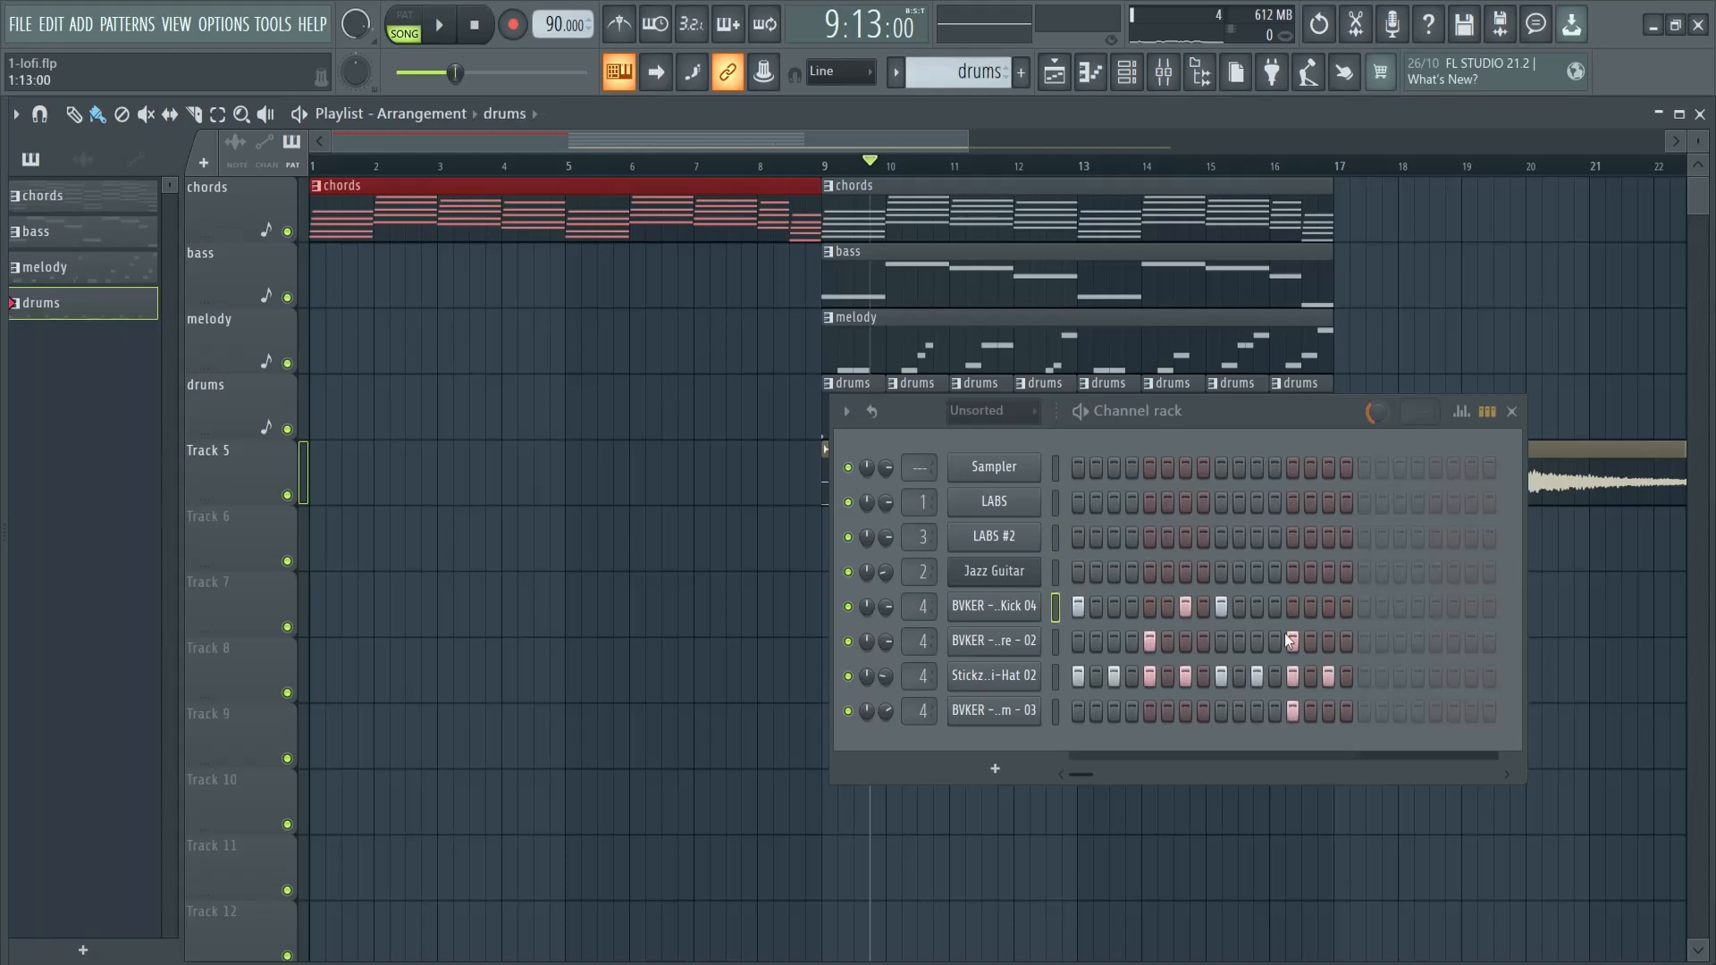
left_click(537, 317, "ctrl")
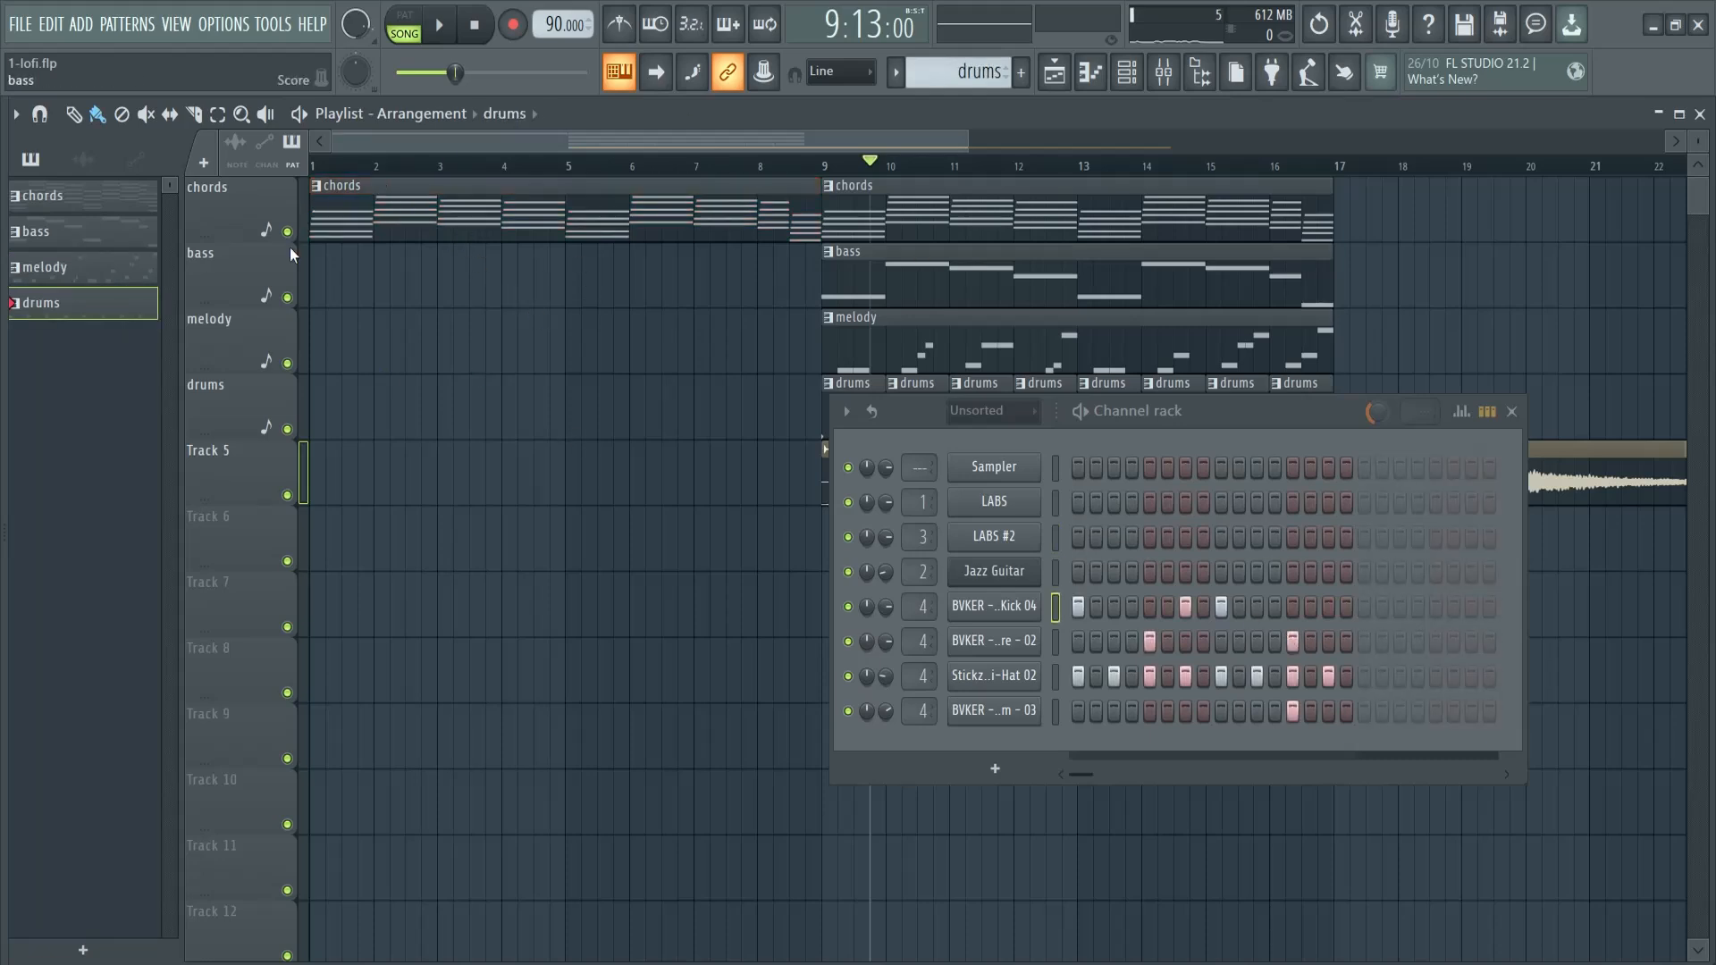
left_click(136, 207)
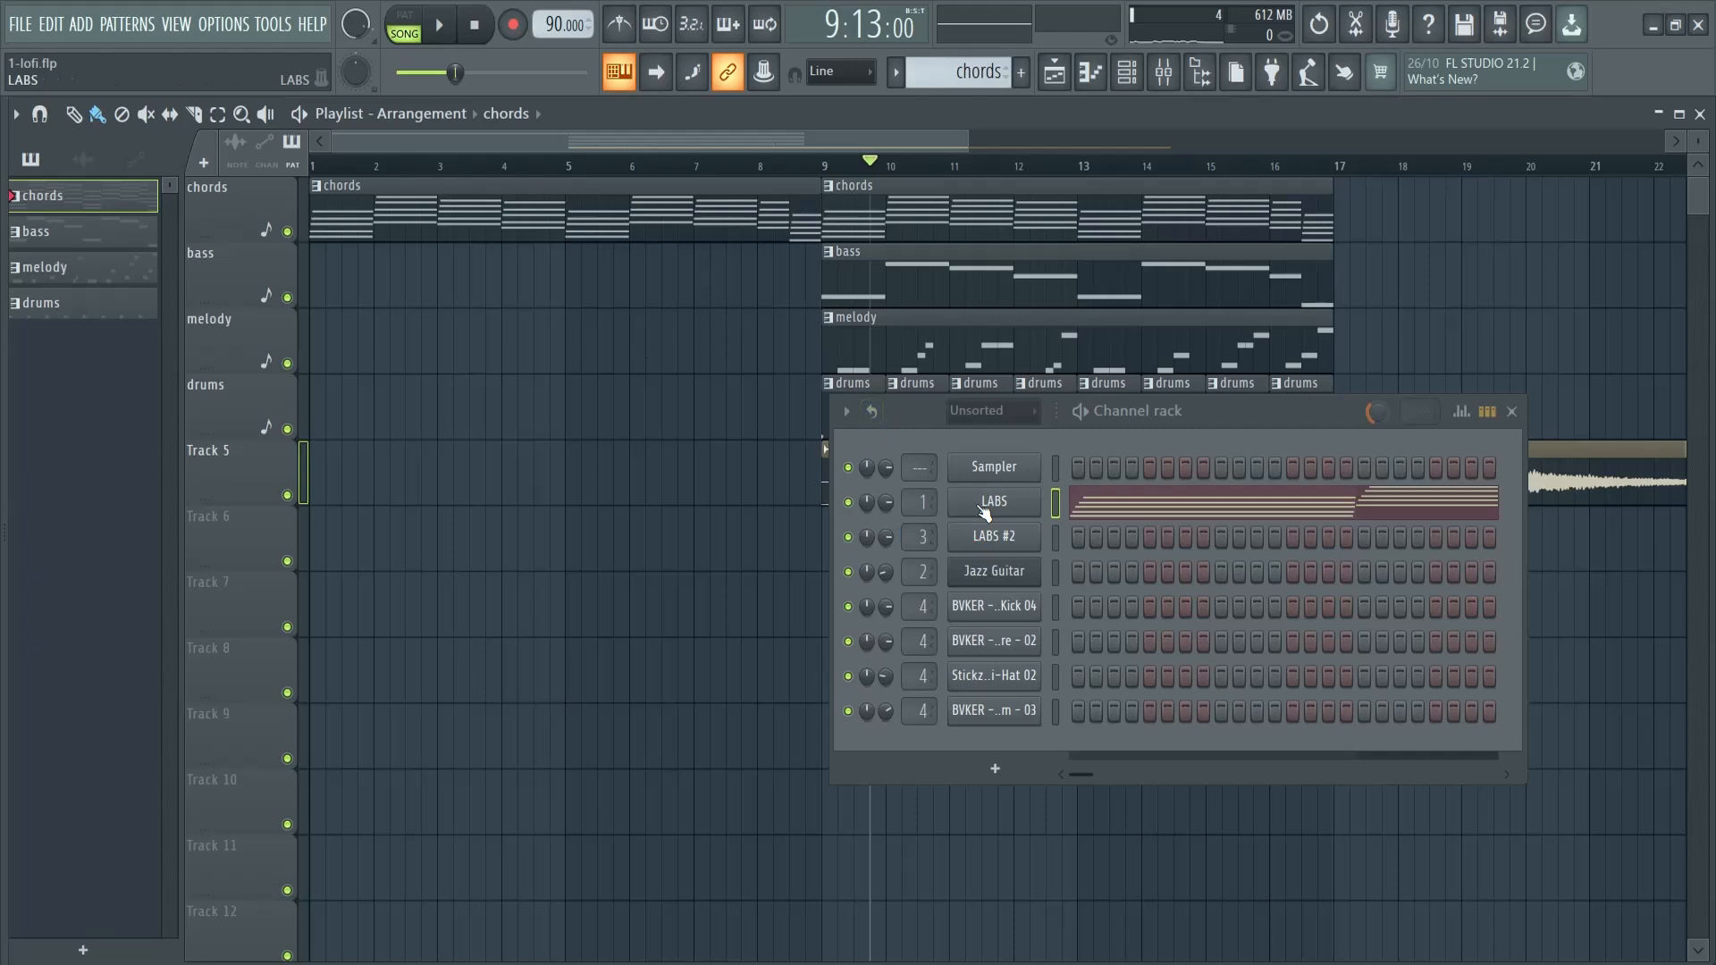
Step: Close the channel rack and load Cymatics Origin into the first effect slot of the Master track
key("F9")
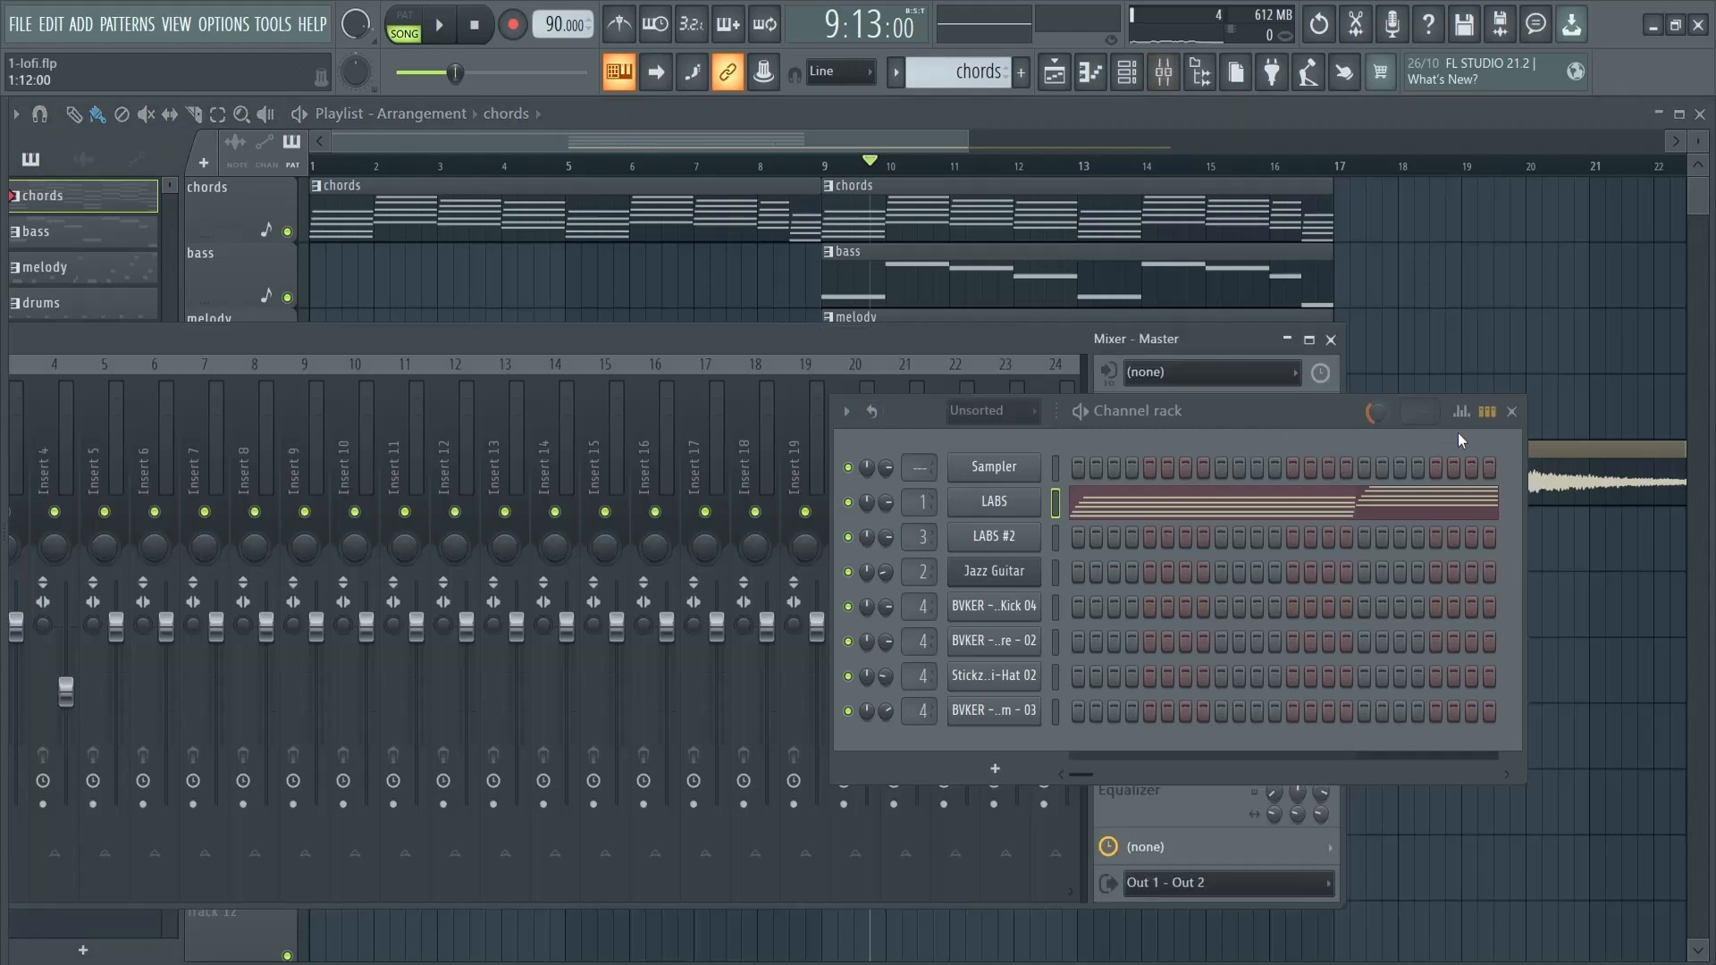
left_click(1517, 414)
left_click_drag(901, 335, 1287, 393)
left_click(1501, 466)
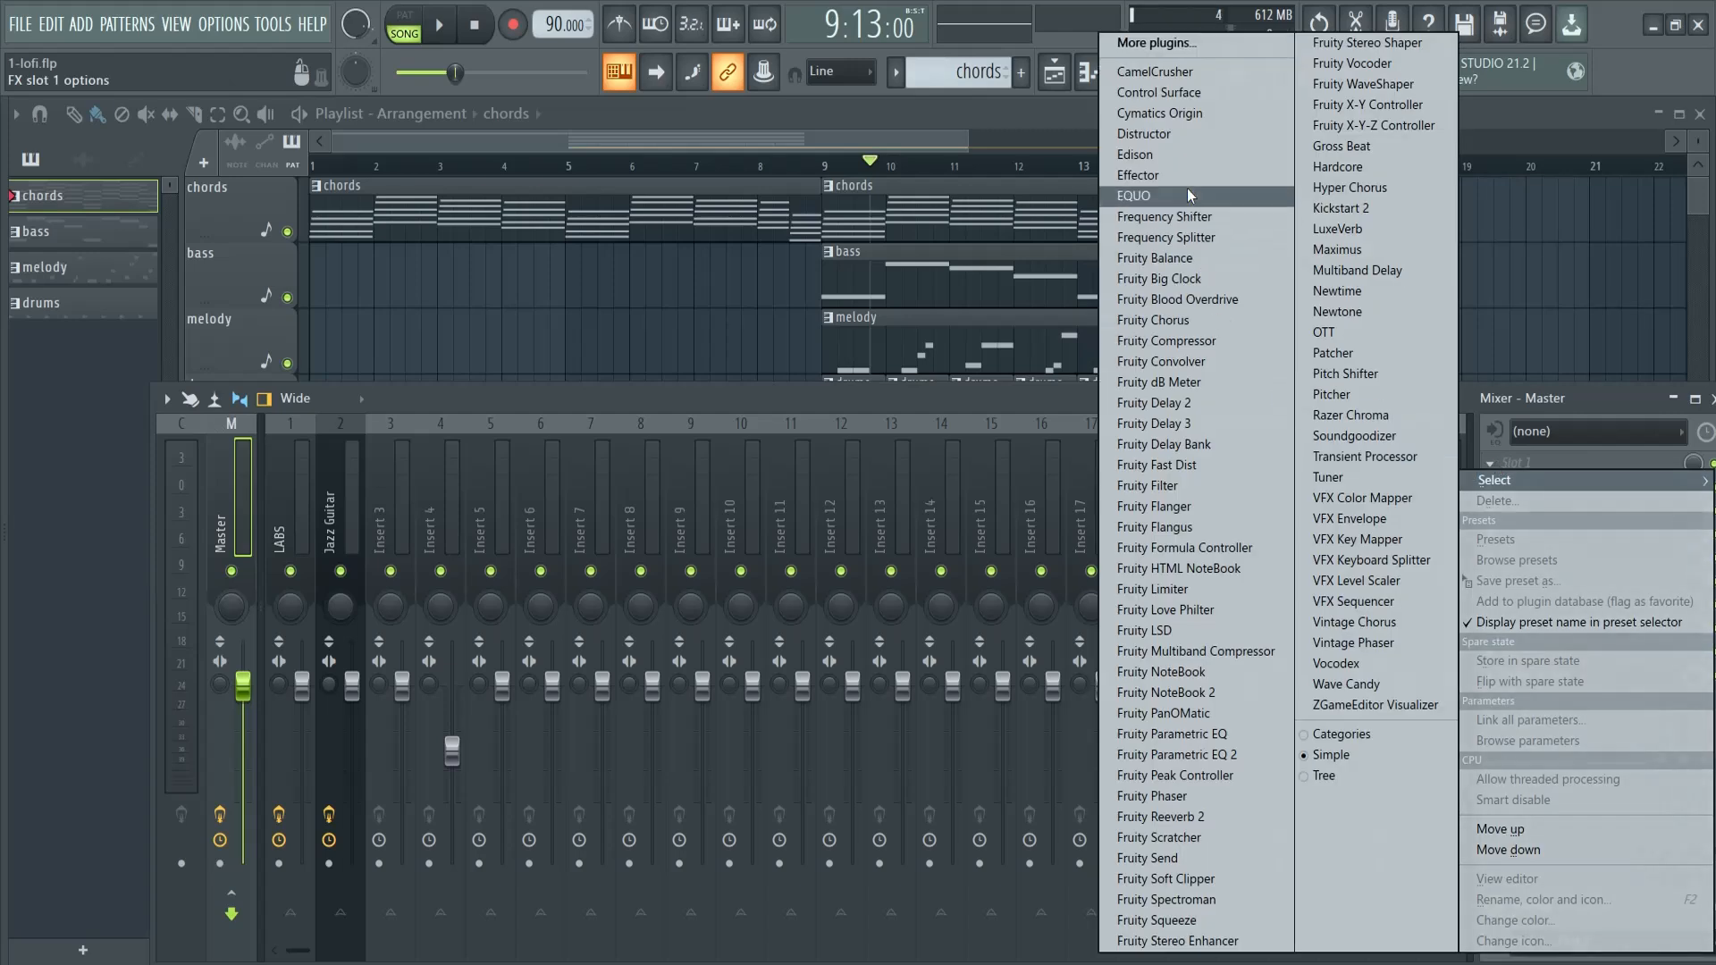
left_click(1169, 120)
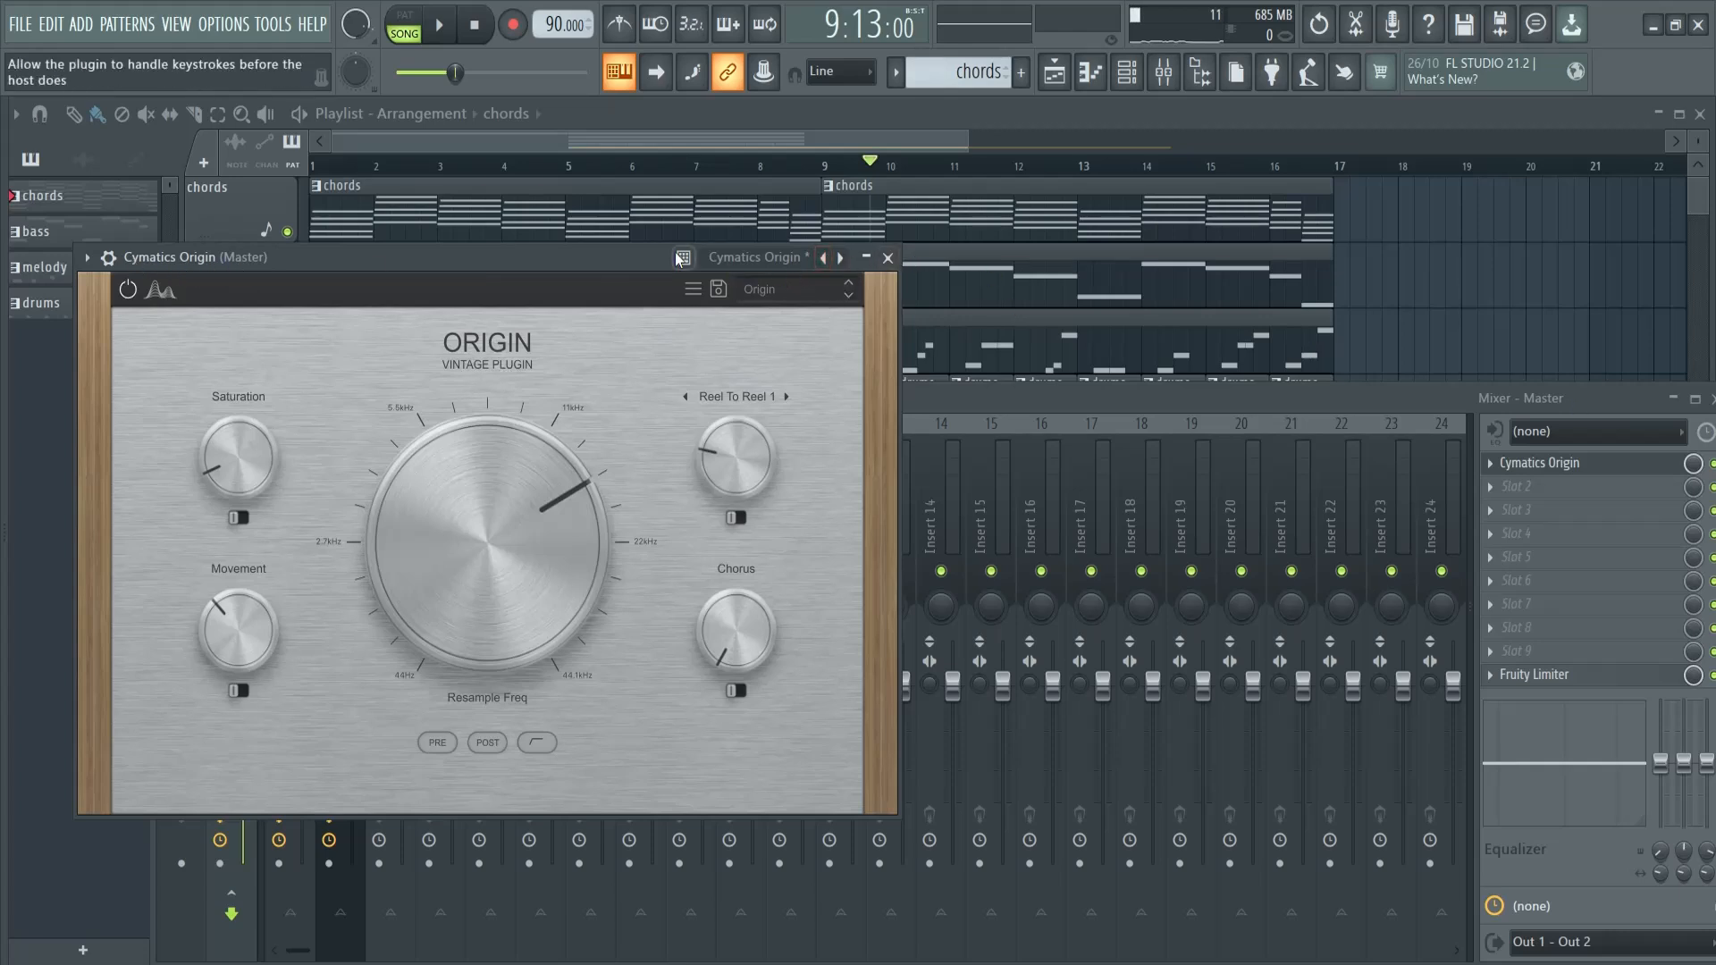
Step: Rearrange the mixer and Cymatics Origin windows and browse Origin's factory presets
left_click_drag(617, 256, 950, 421)
left_click_drag(1377, 408, 1273, 347)
left_click(1044, 937)
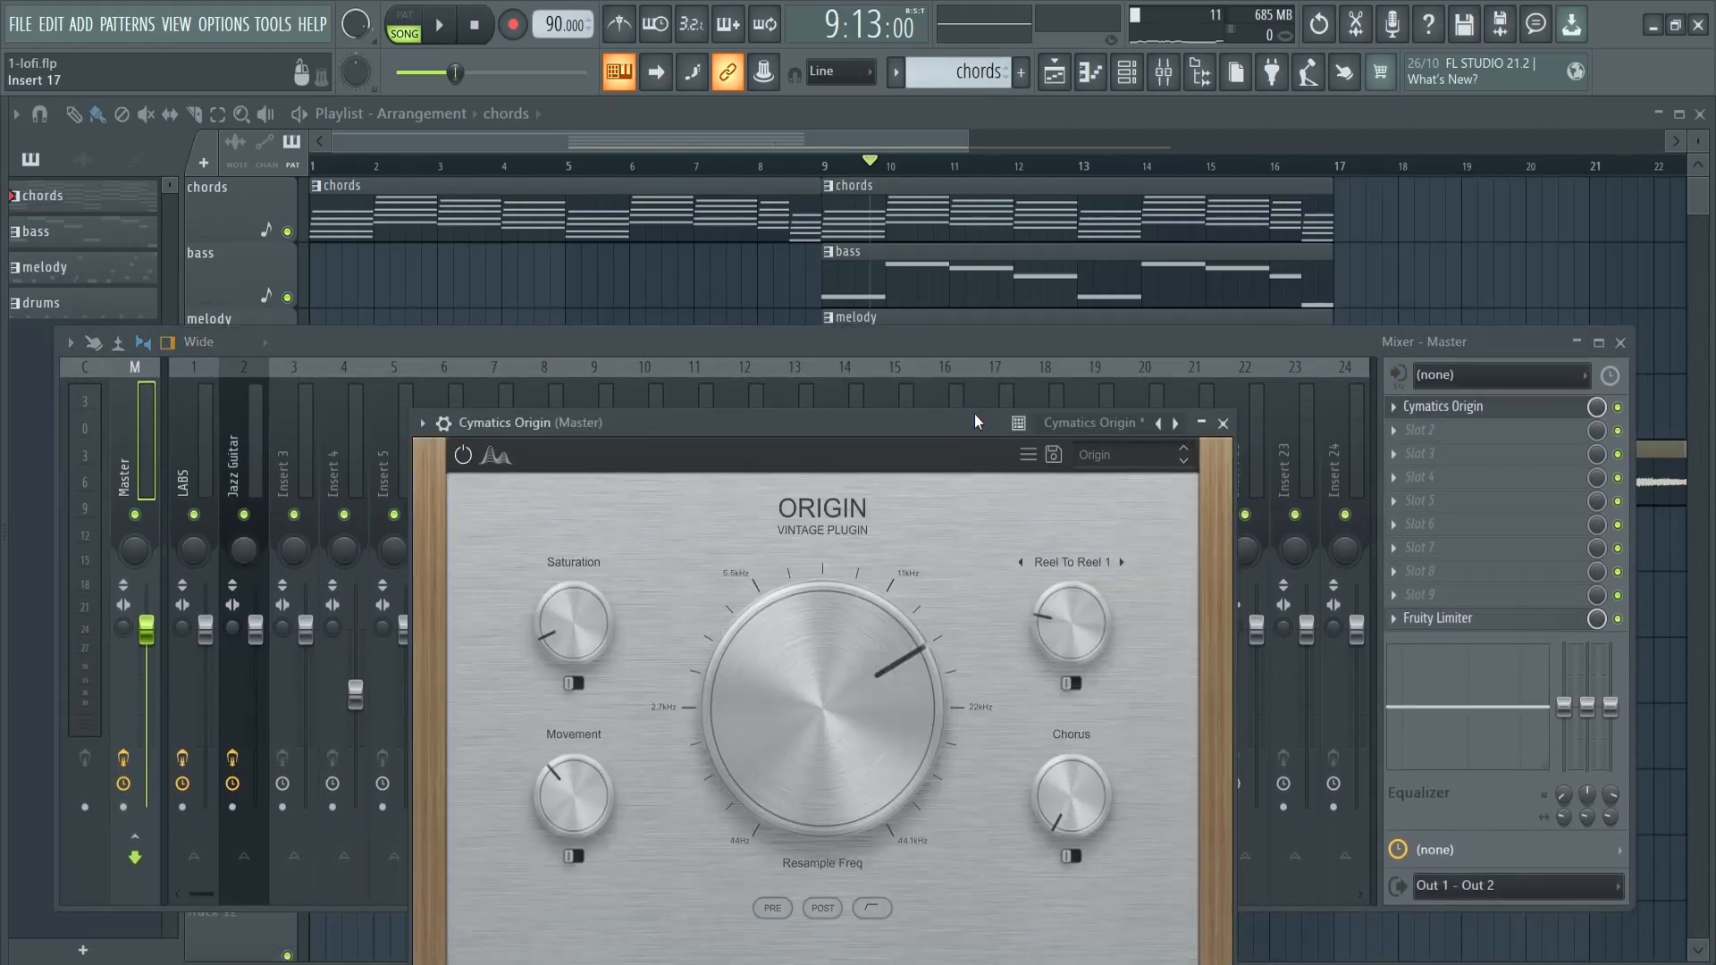
left_click_drag(976, 420, 1070, 297)
left_click(1188, 331)
left_click(1188, 298)
left_click(1114, 334)
mouse_move(1336, 357)
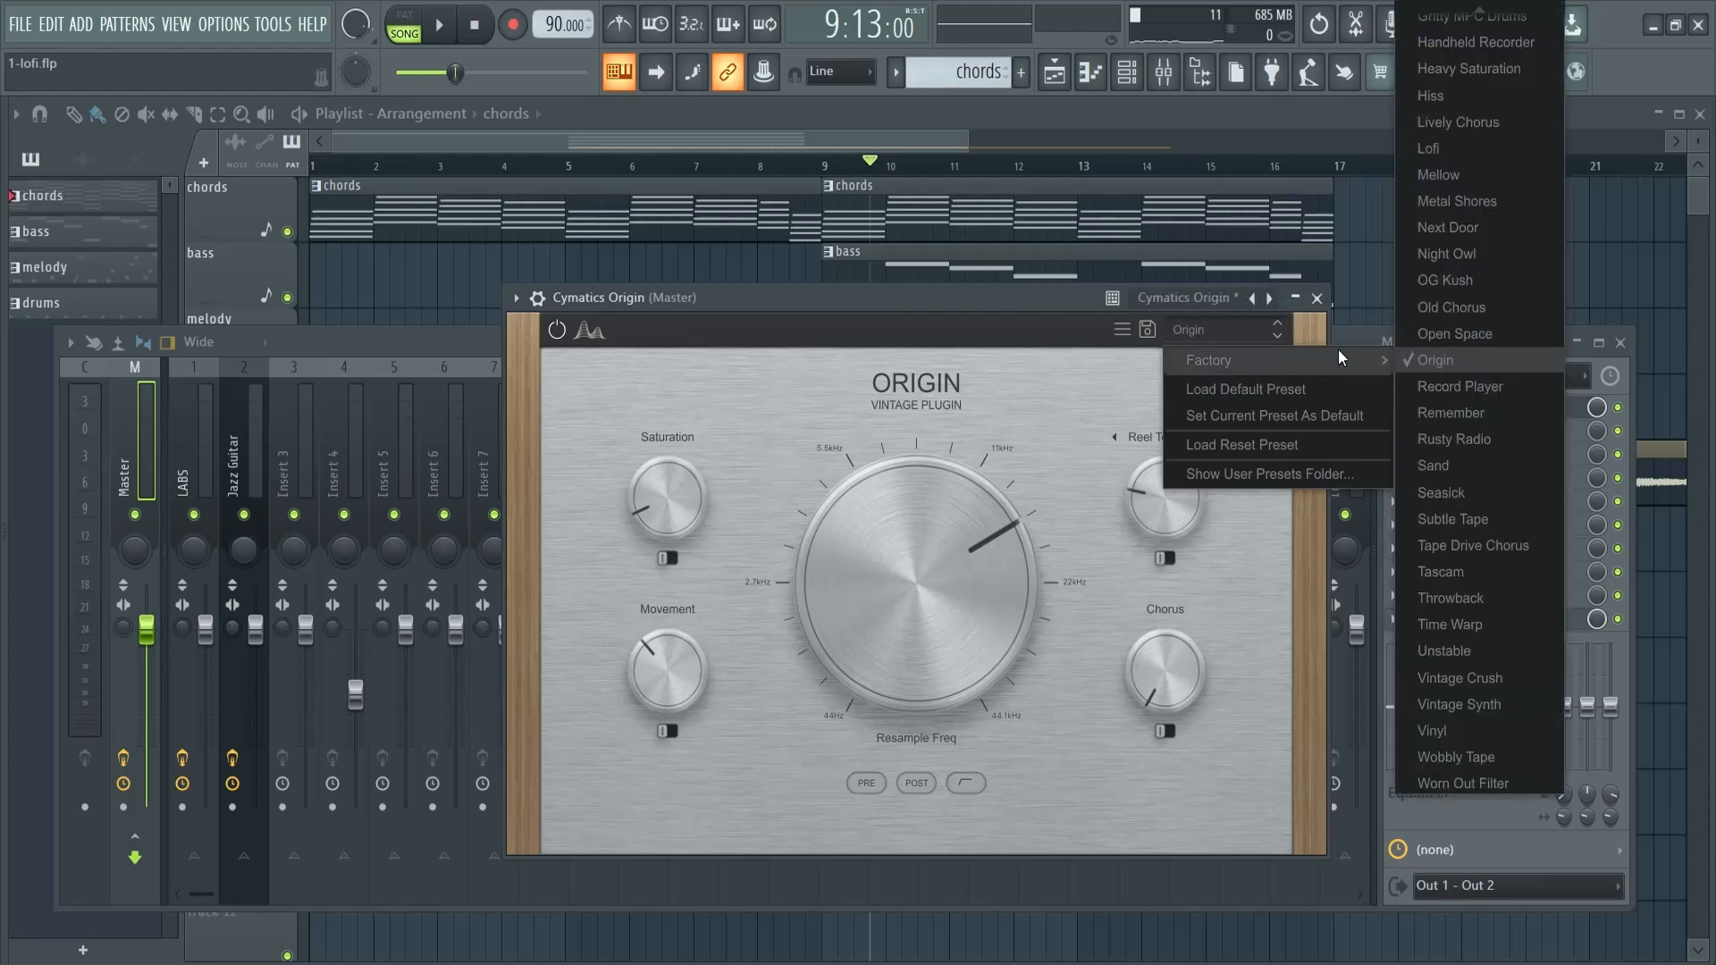
left_click(1010, 318)
Step: Select bars 1 to 8 above the first chords clip as the loop range and play it
key("space")
key("space")
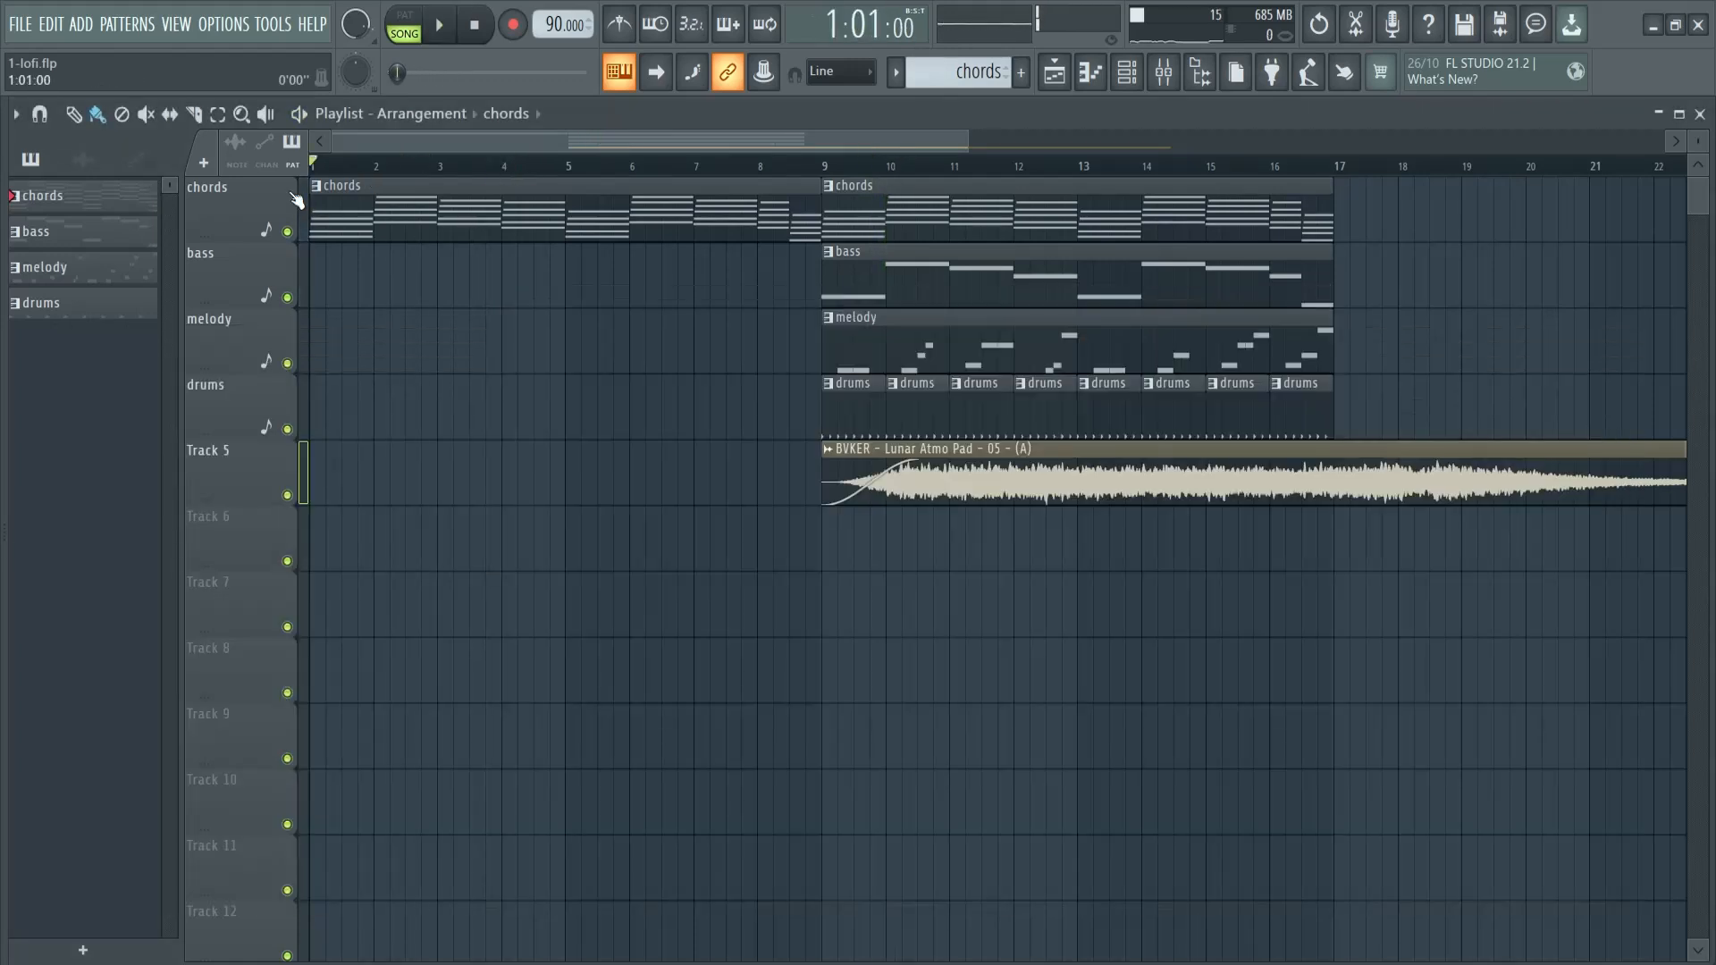
left_click_drag(319, 169, 799, 175)
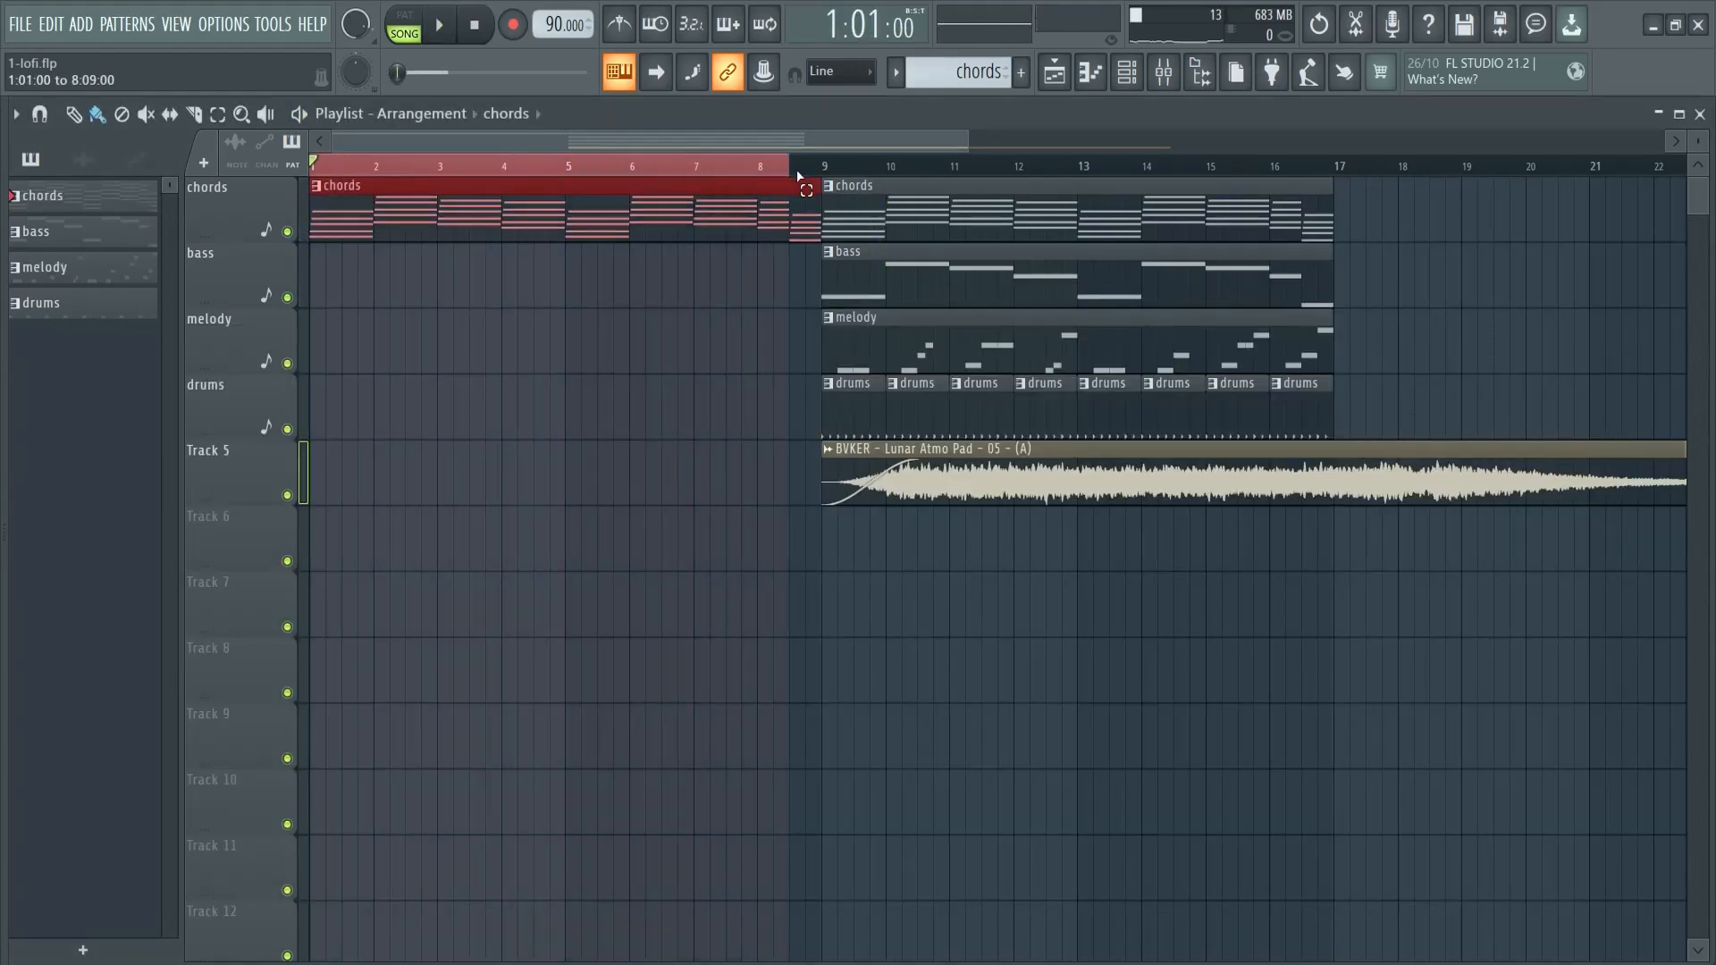
key("space")
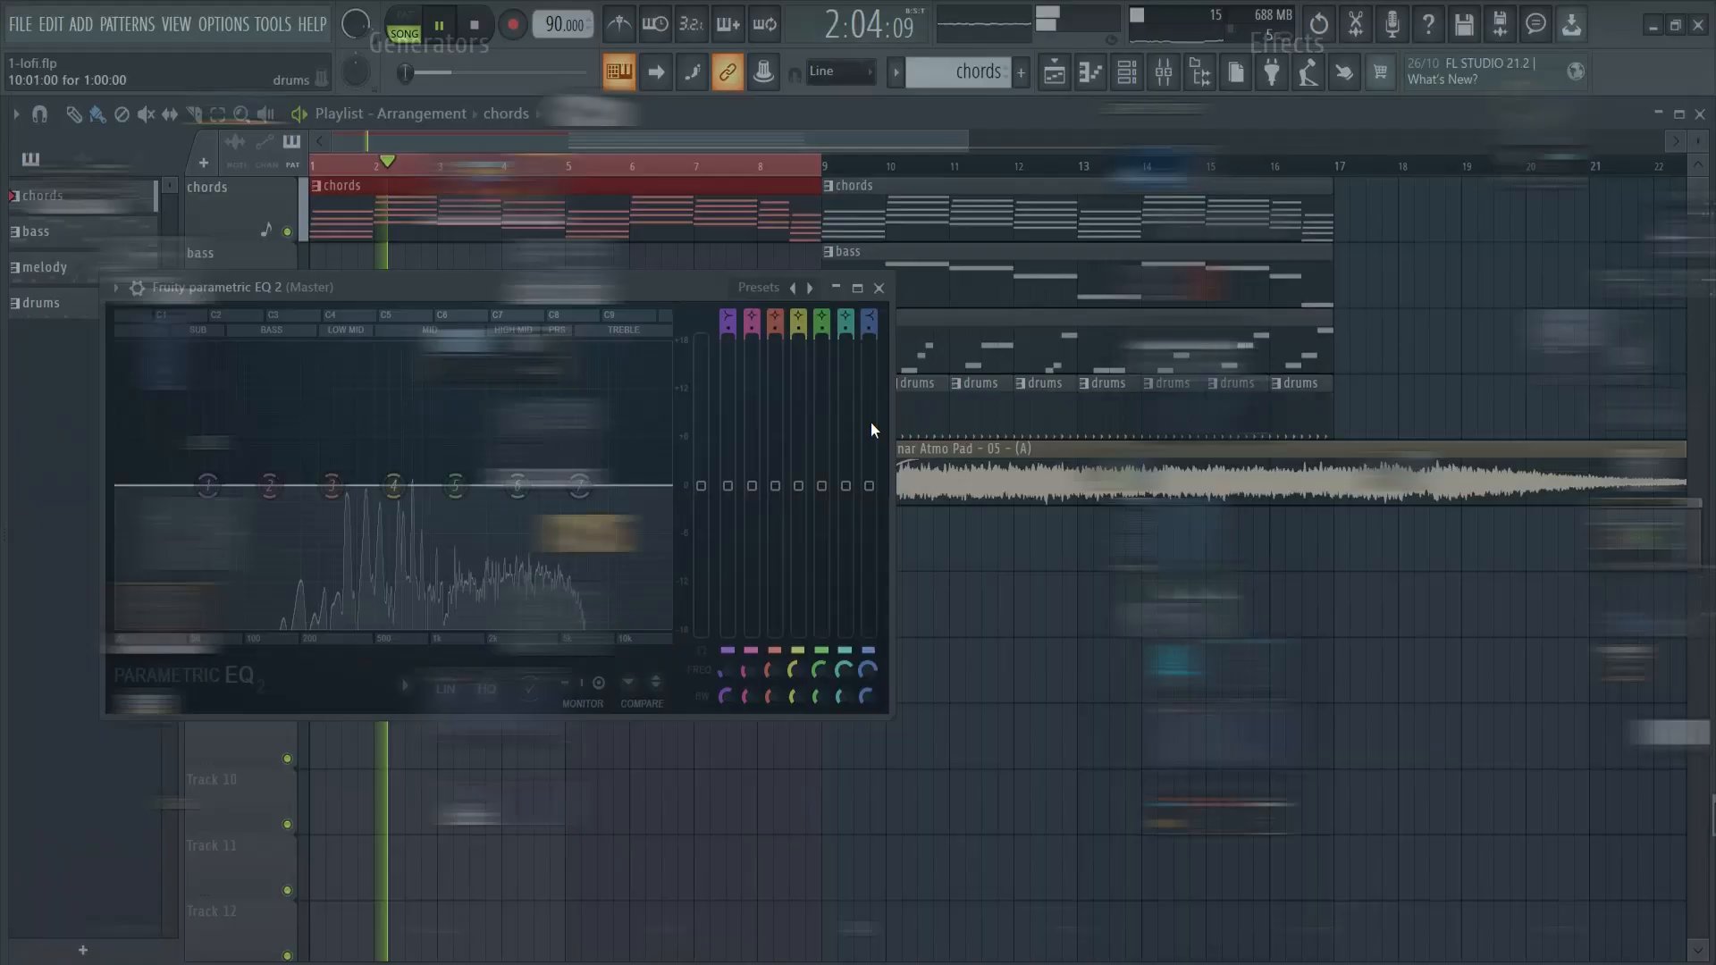
Step: Add Fruity Parametric EQ 2 to the Master track and bring up the mixer
right_click(829, 420)
left_click(821, 329)
key("F9")
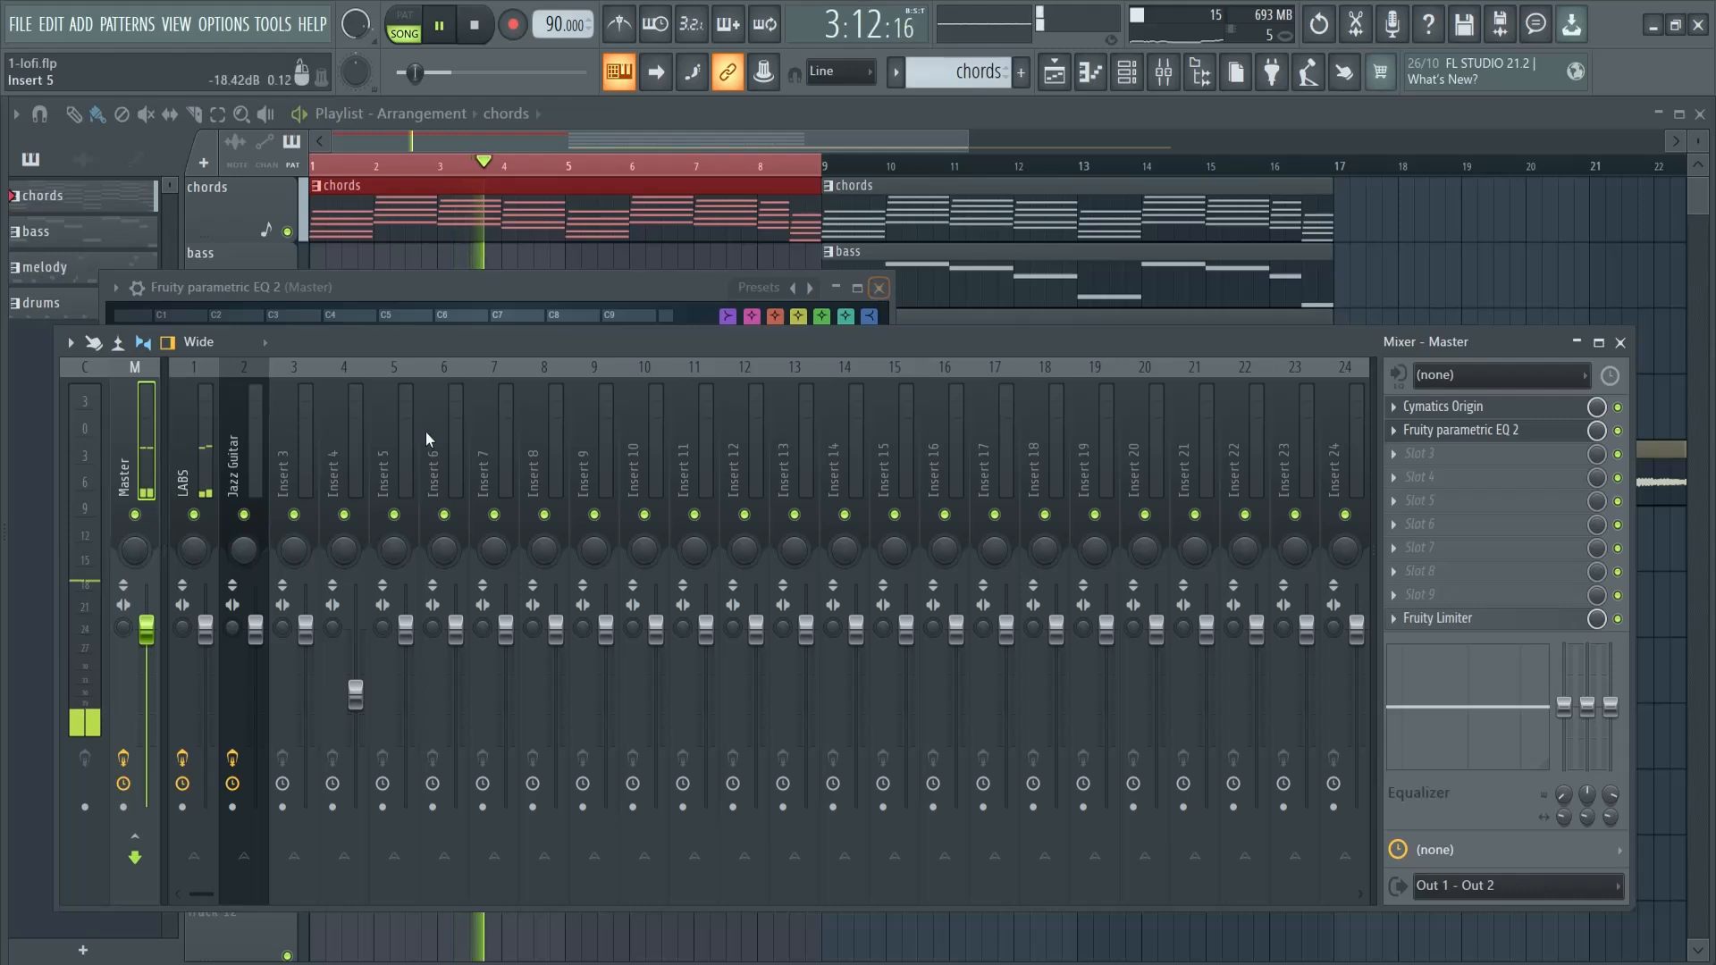
Step: Compare the LABS and Master mixer tracks and delete Cymatics Origin from the Master track
left_click(207, 439)
left_click(139, 435)
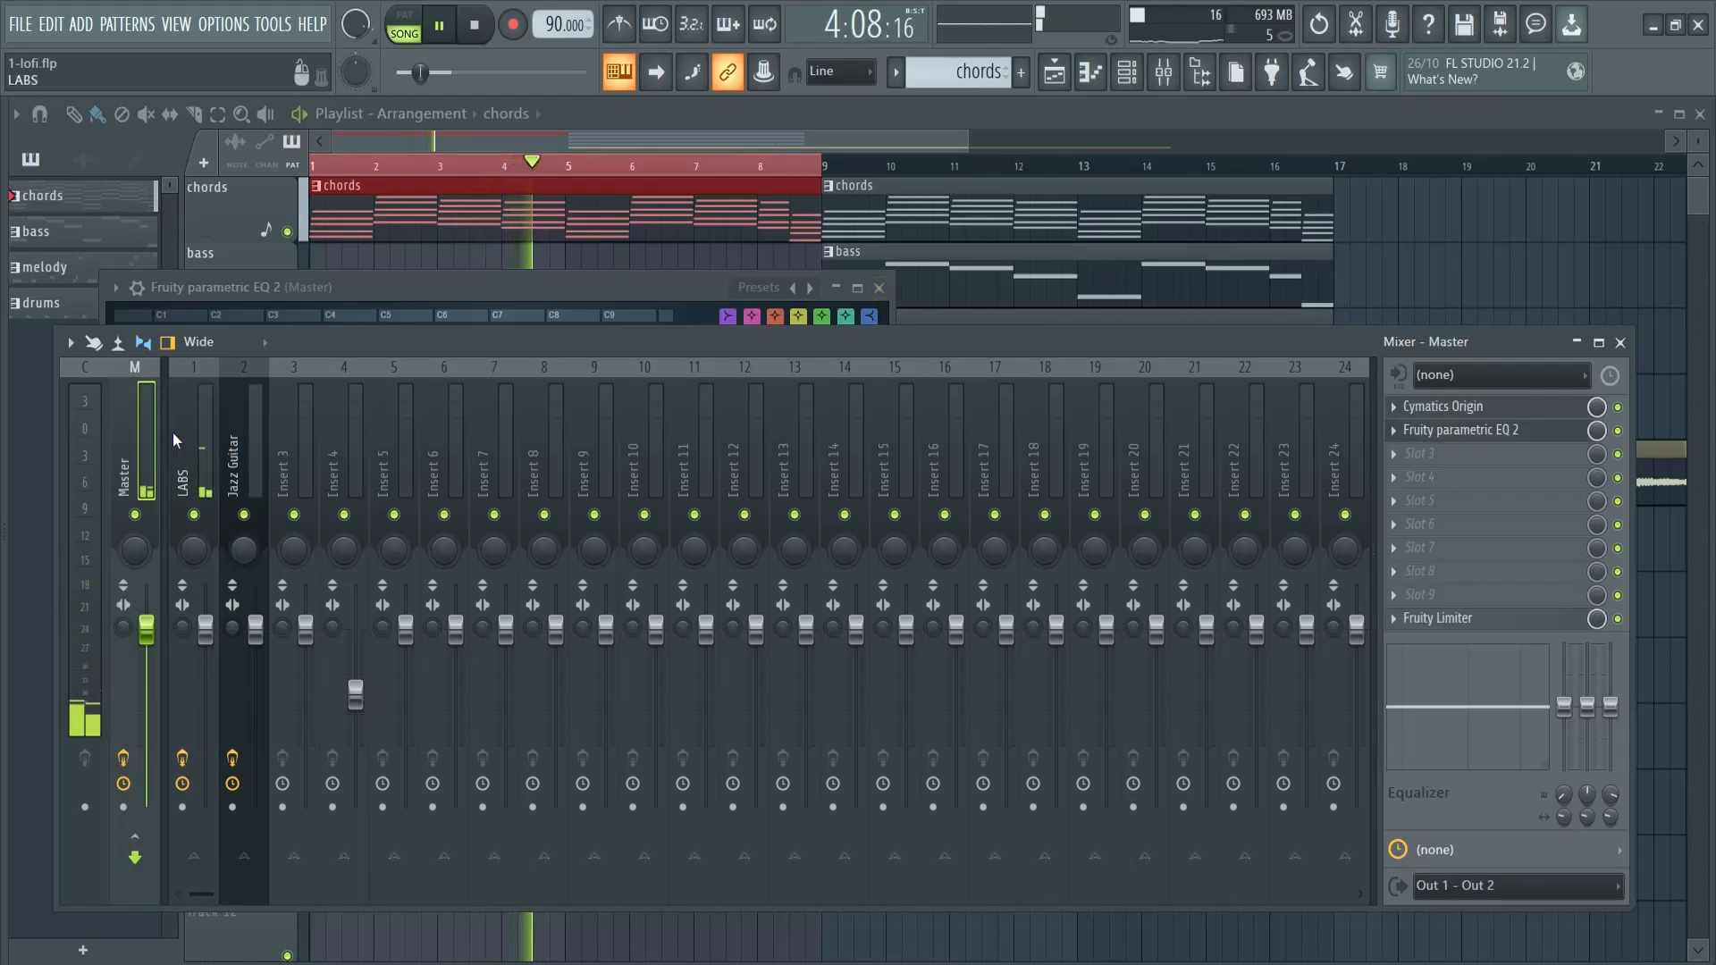
left_click(200, 447)
left_click(143, 457)
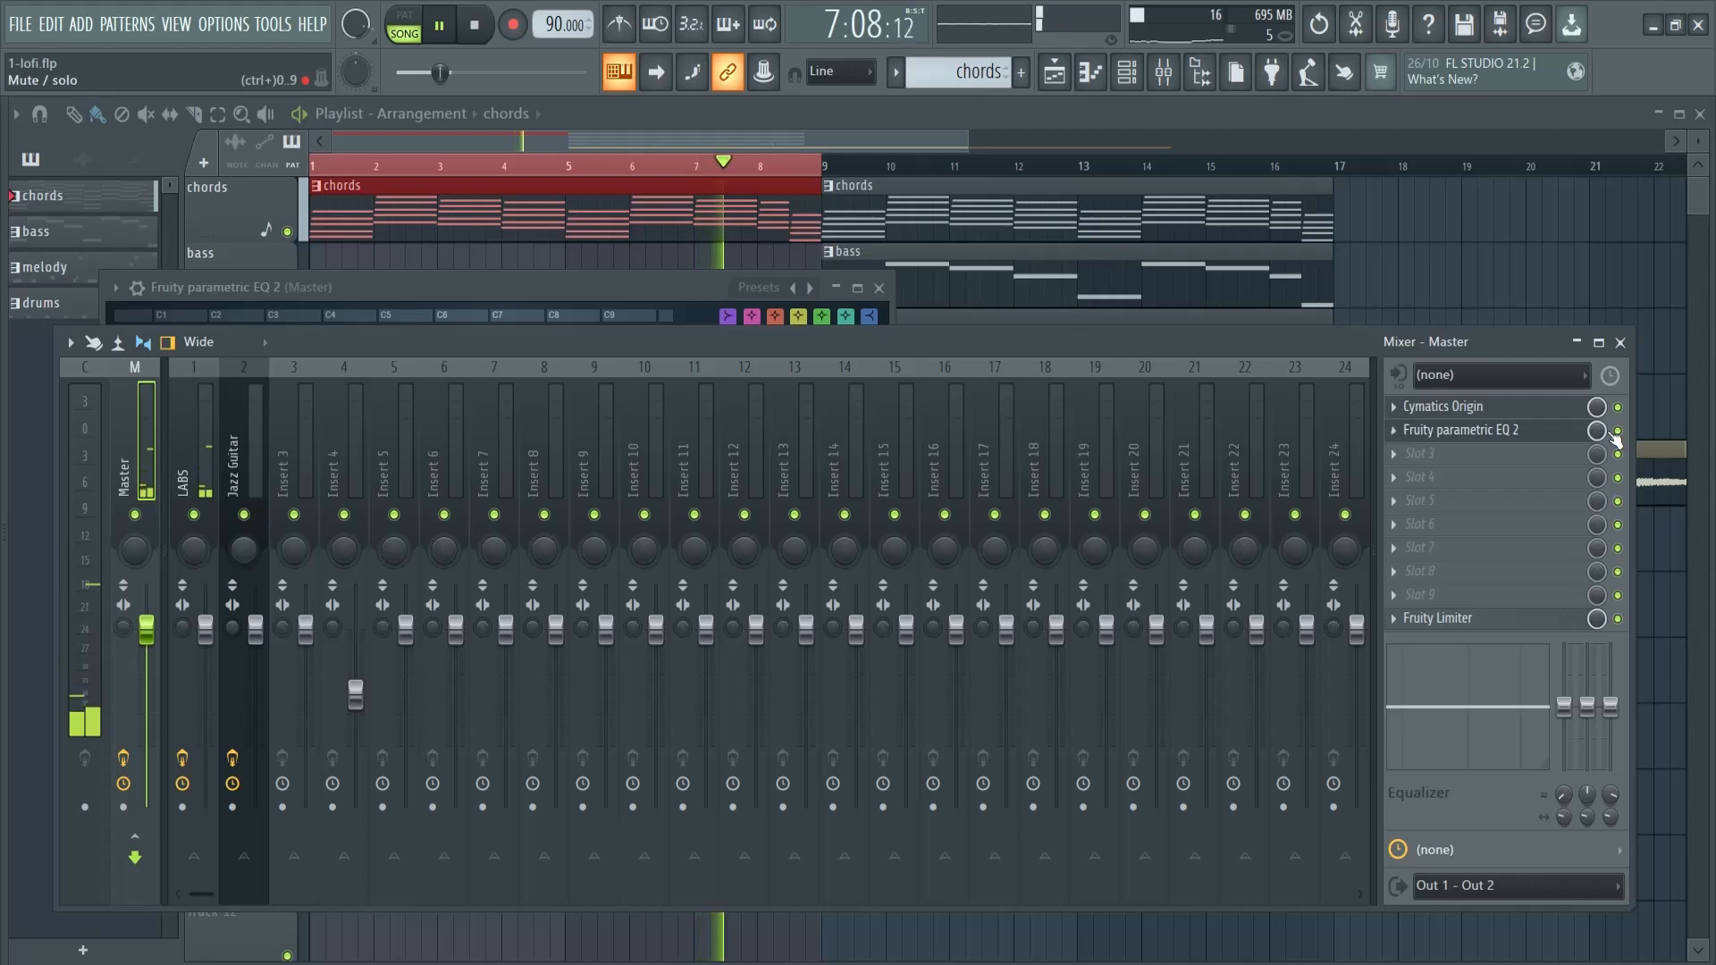
left_click(1395, 408)
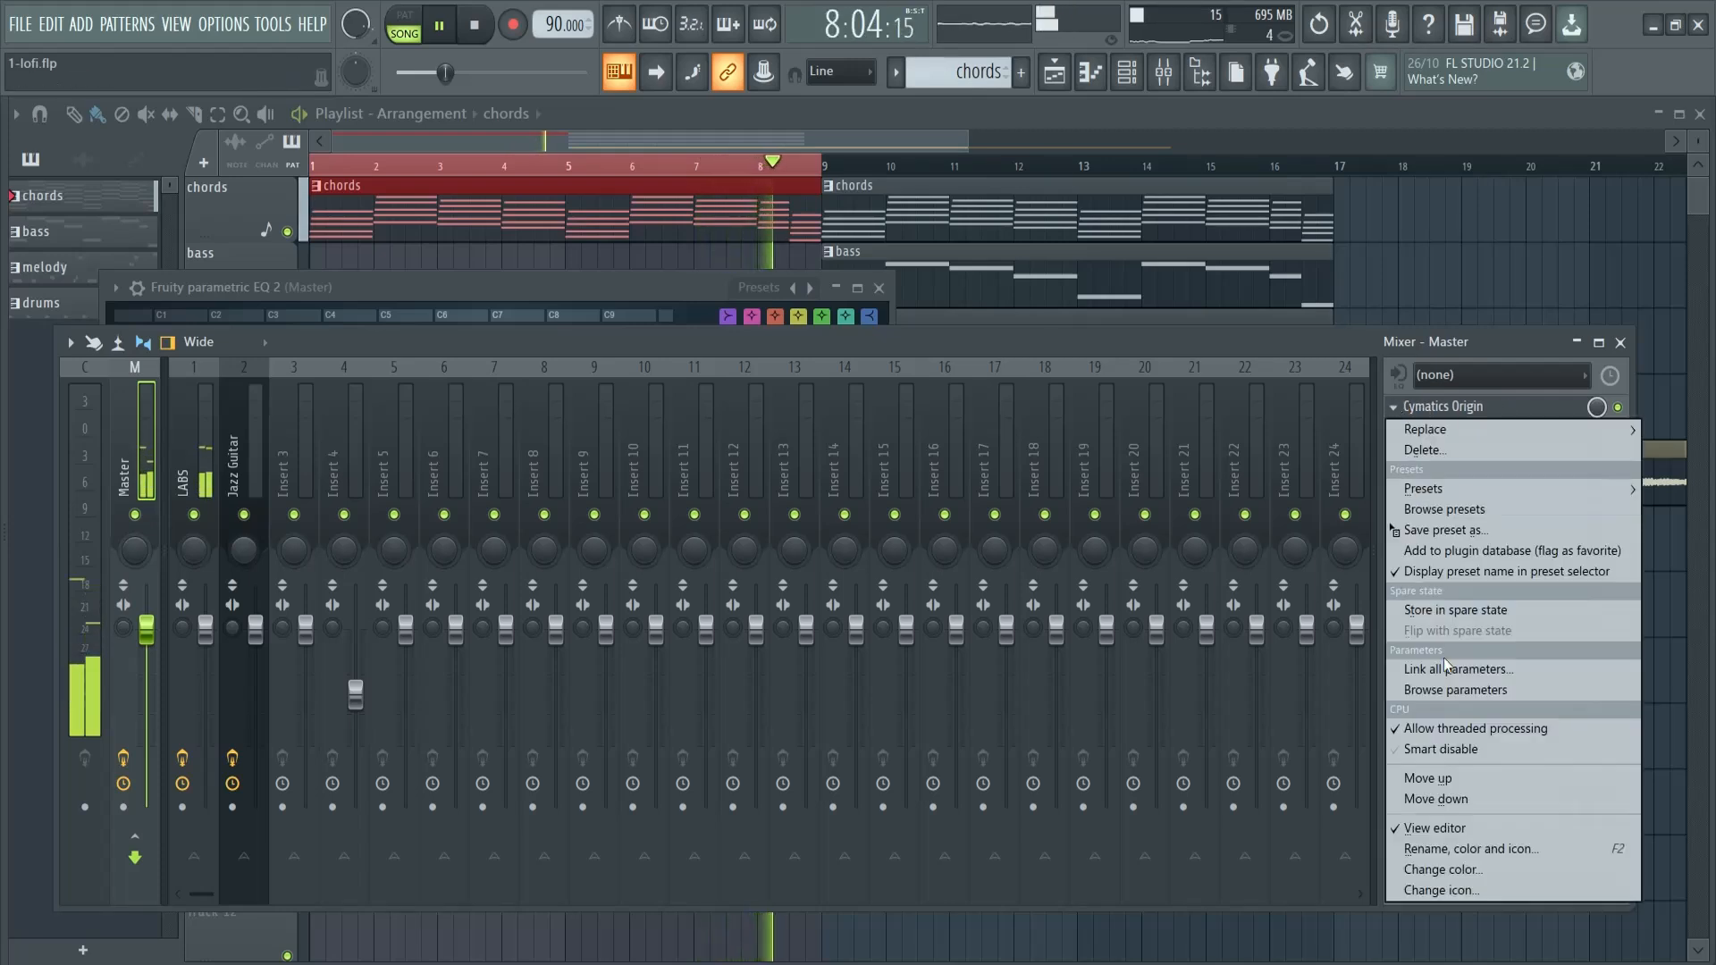
left_click(1466, 449)
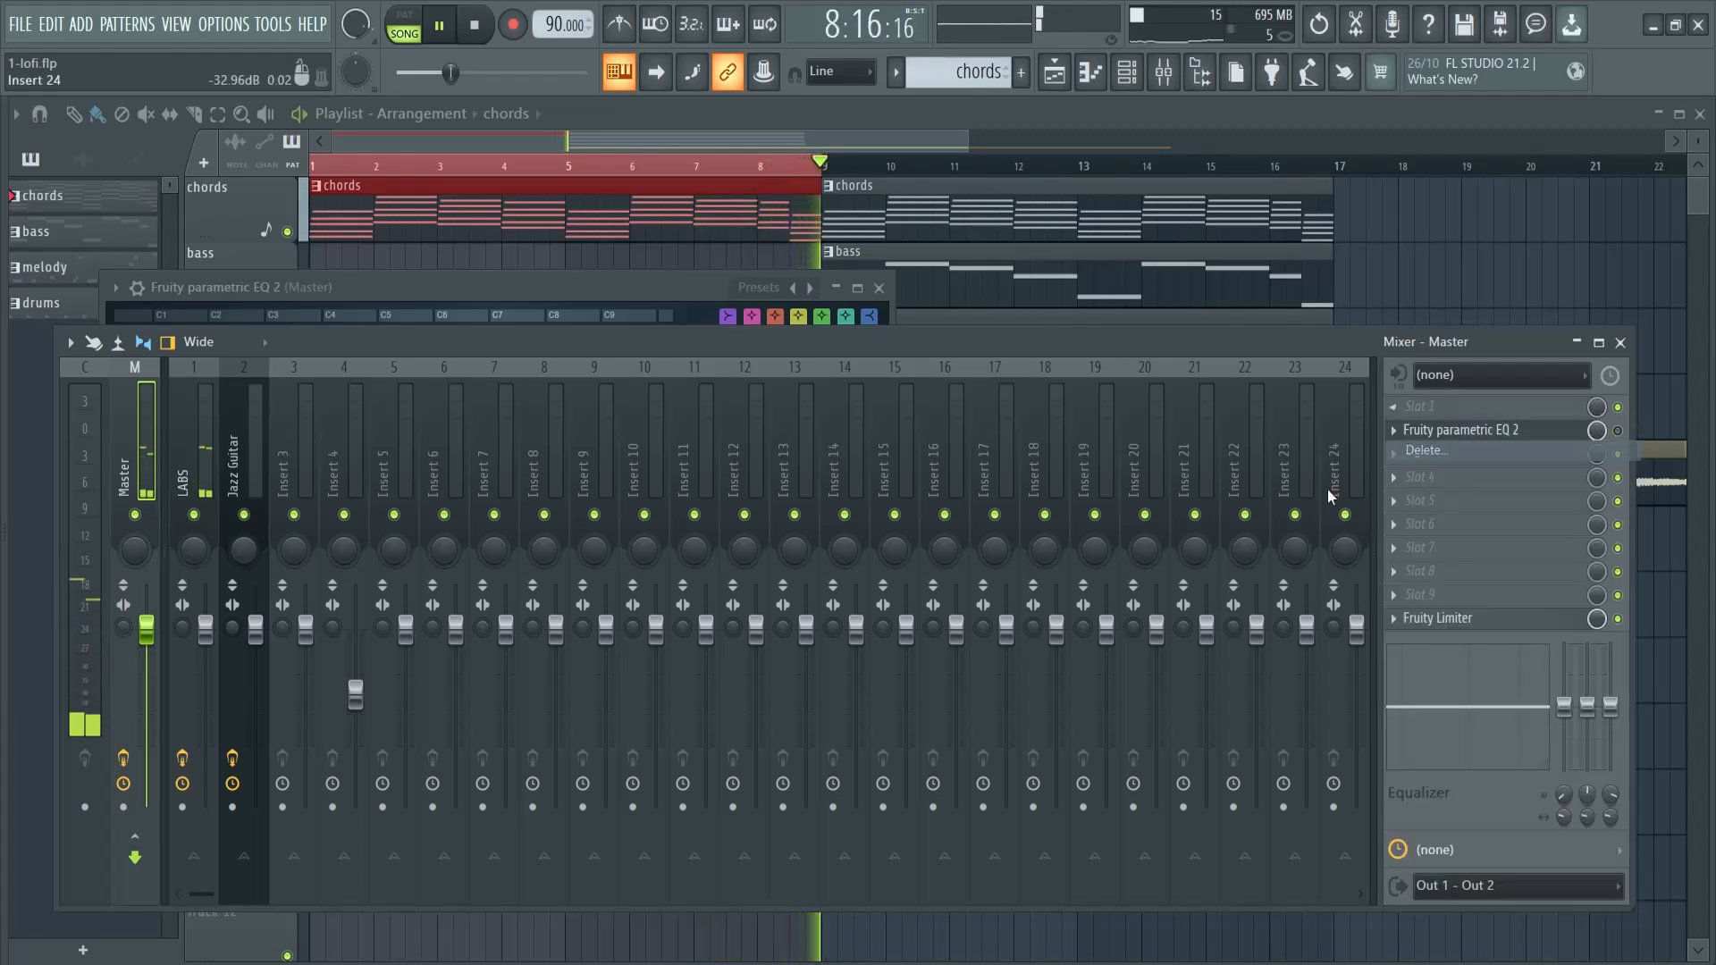
Step: Load Cymatics Origin into effect slot 2 of the LABS mixer track, below Fruity Parametric EQ 2
left_click(191, 447)
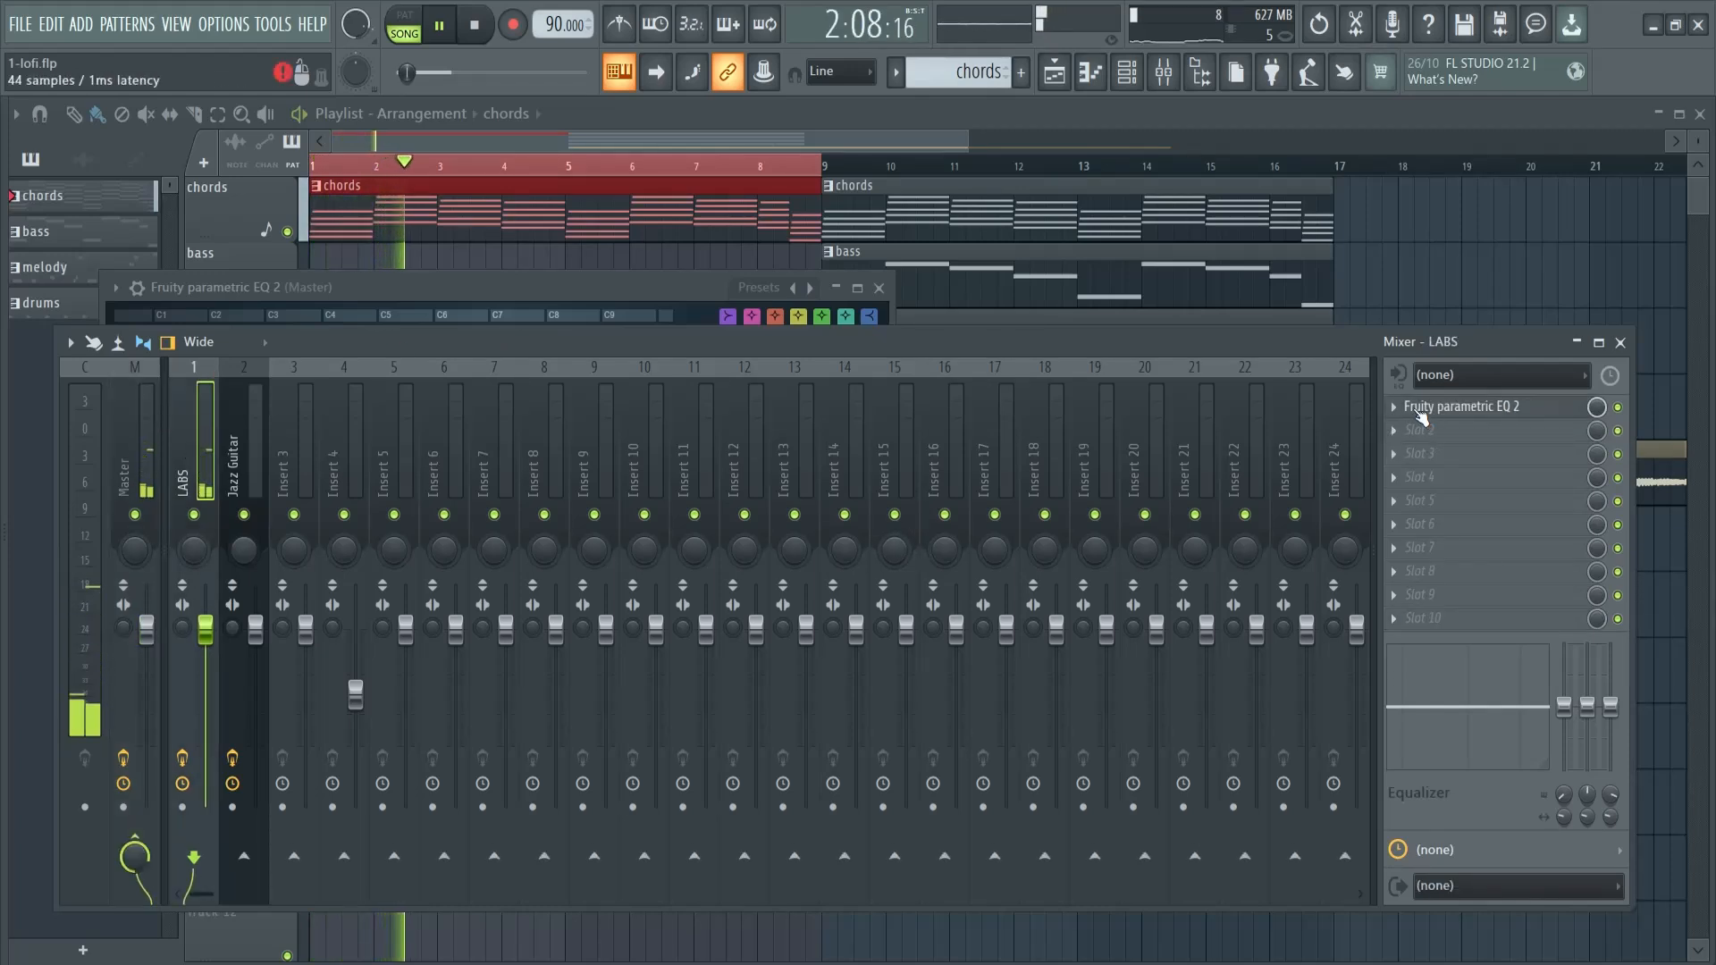
left_click(1401, 433)
key("Down")
key("Down")
key("Down")
key("Down")
key("Down")
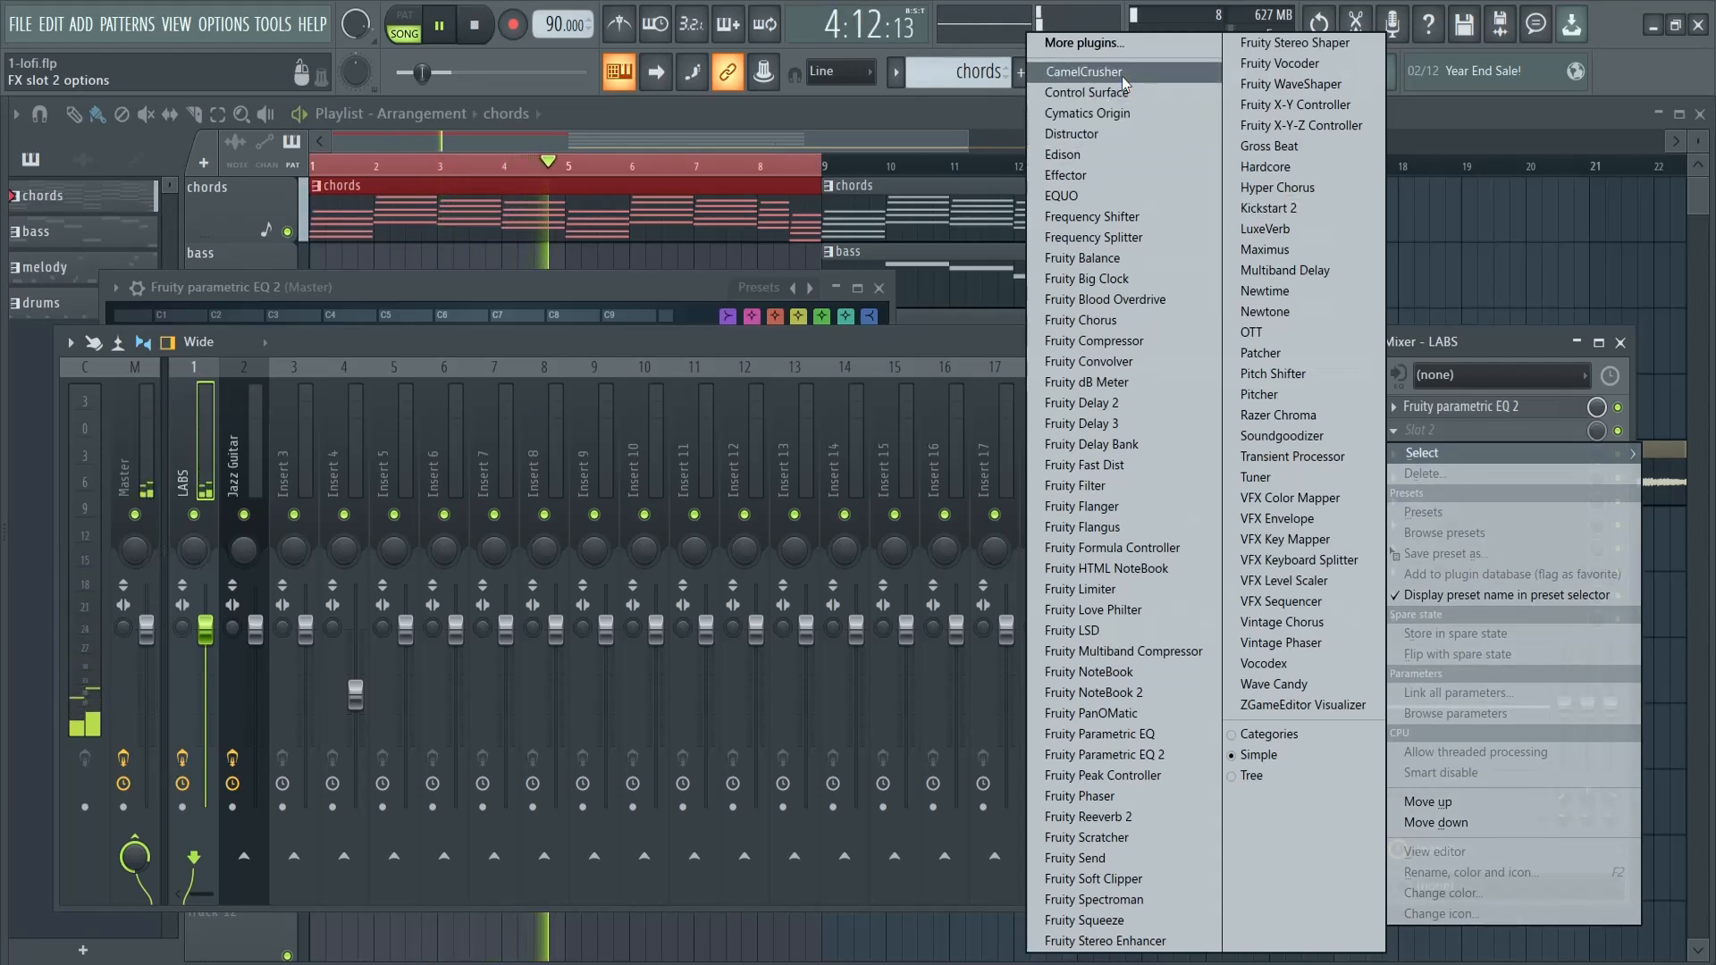
left_click(1092, 114)
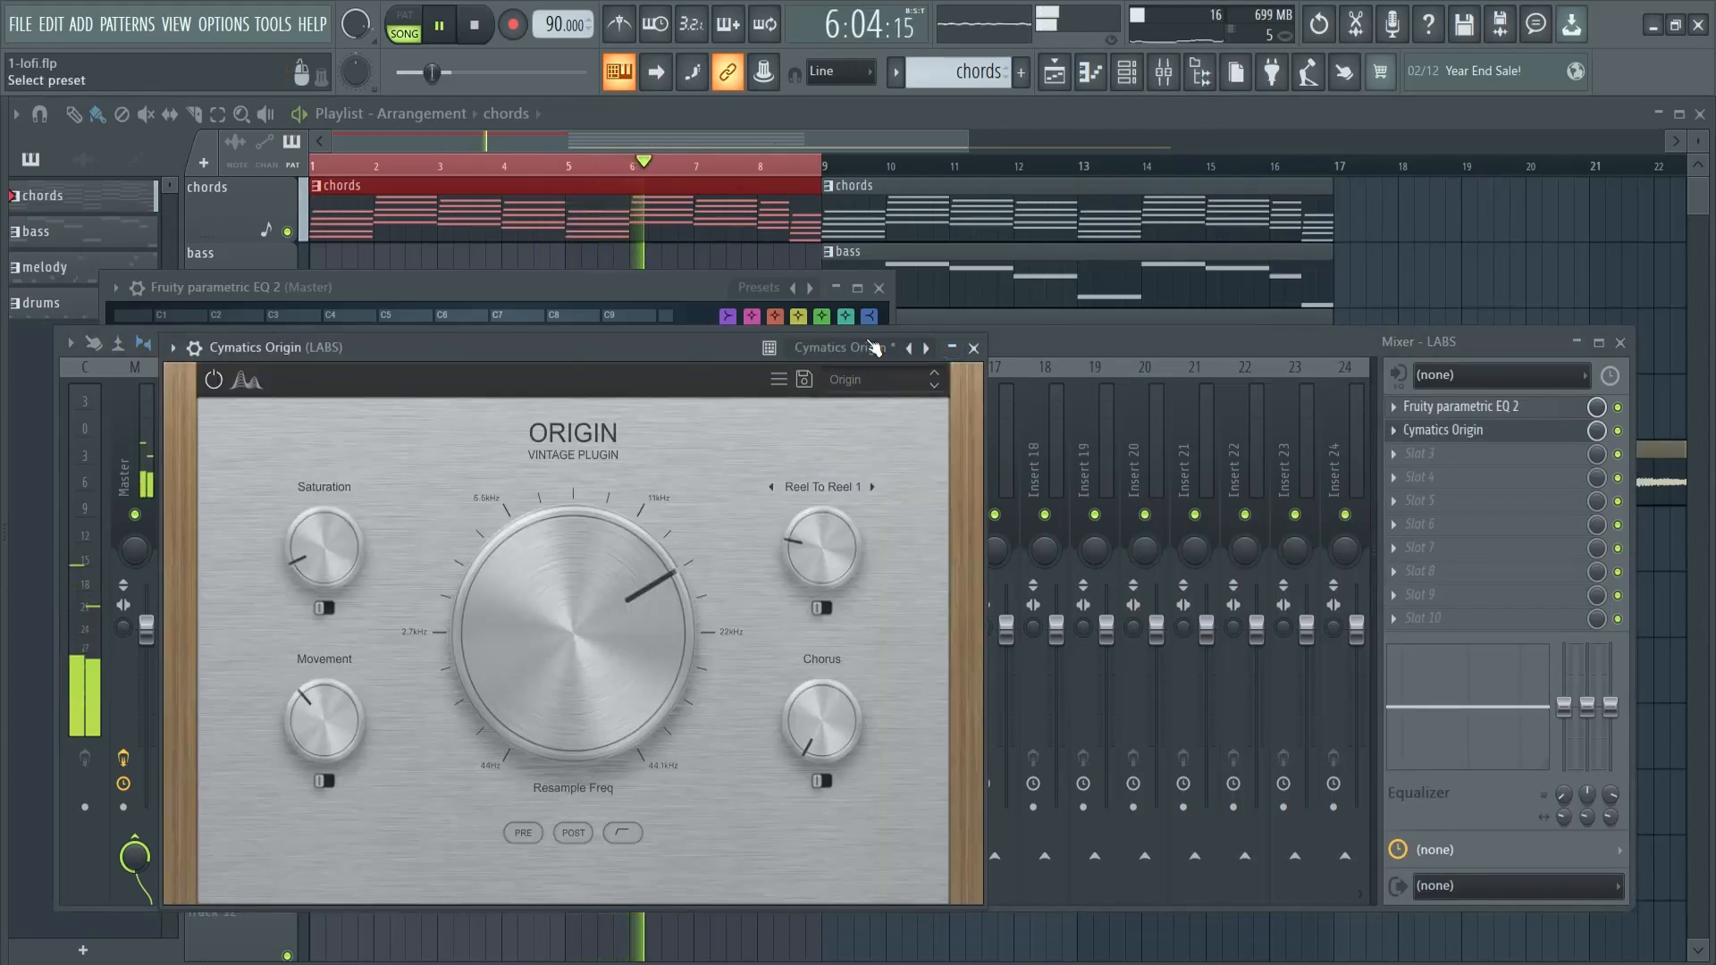
Step: Apply the Lofi factory preset to Cymatics Origin on the LABS track
left_click(860, 375)
mouse_move(946, 407)
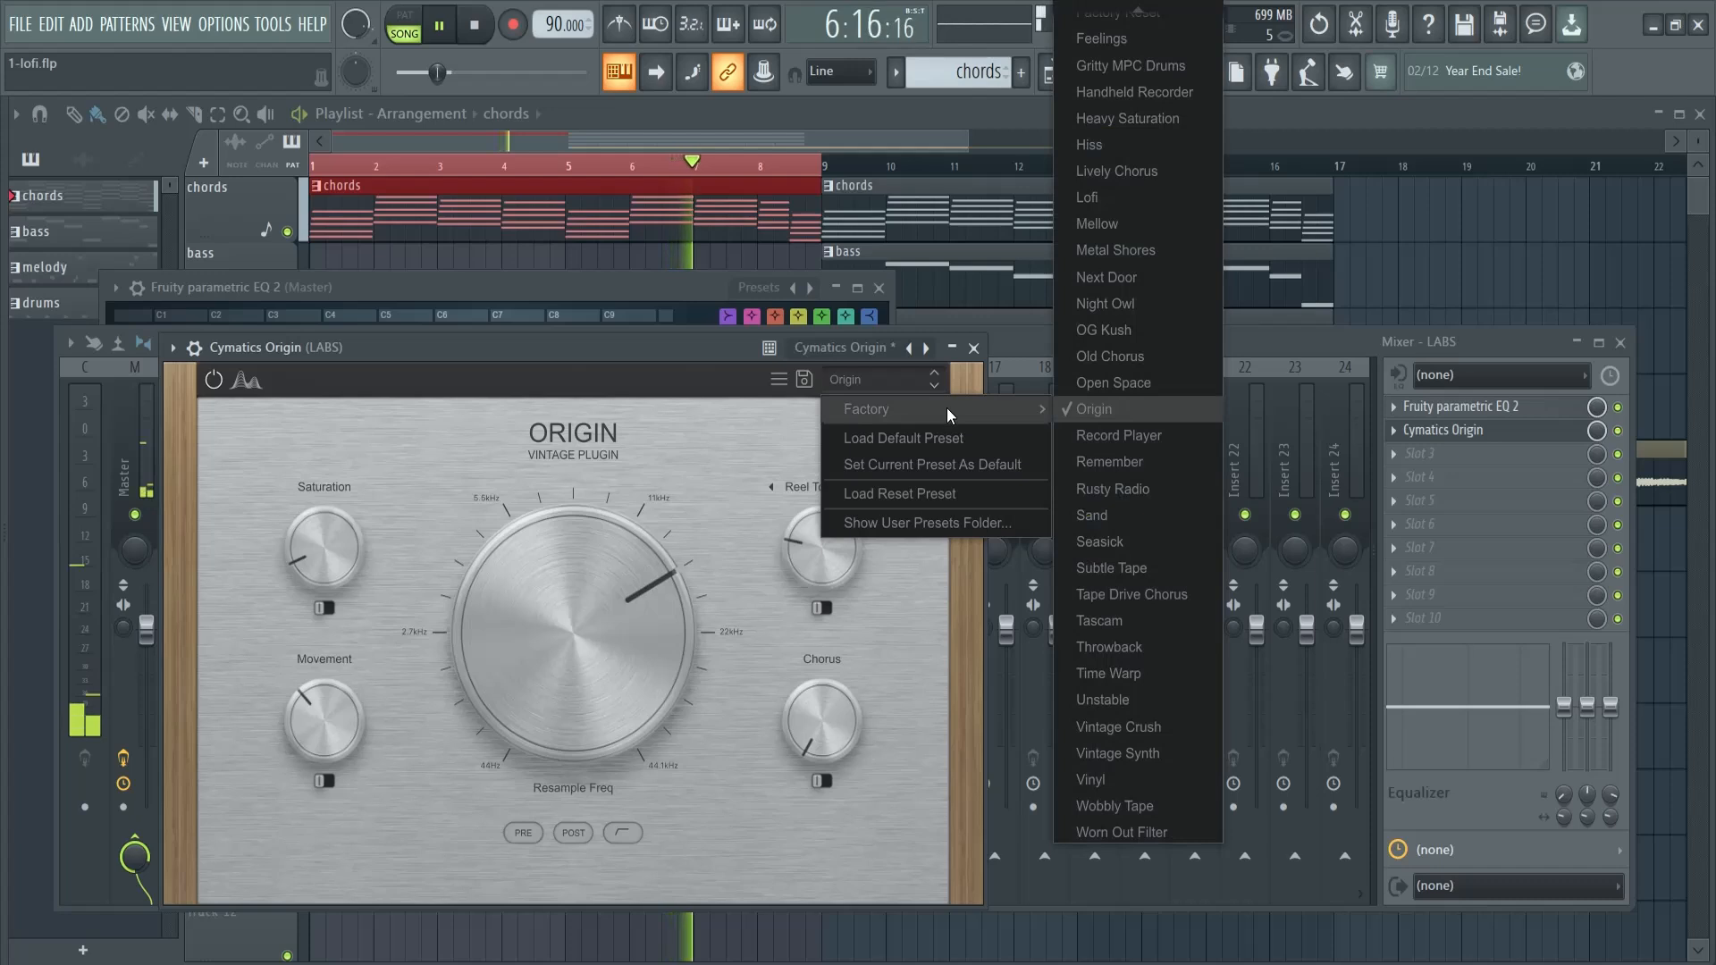
left_click(1098, 196)
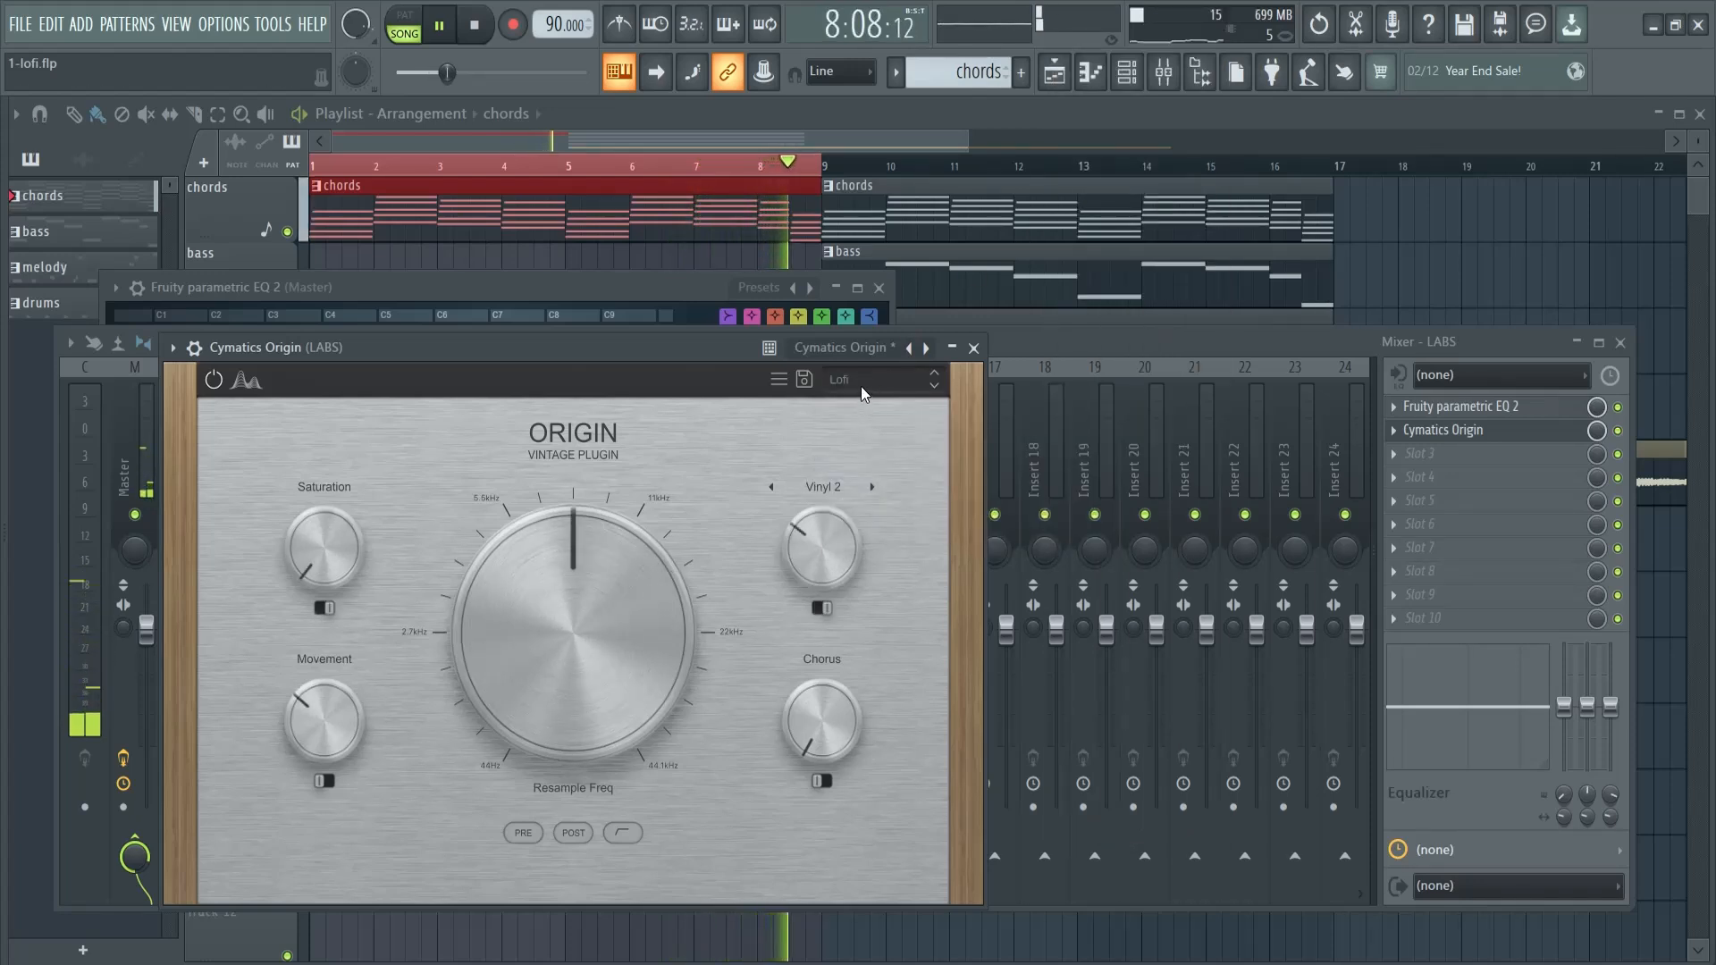
Step: Apply the Vinyl factory preset to Cymatics Origin on the LABS track and lower the effect's mix level
left_click(883, 375)
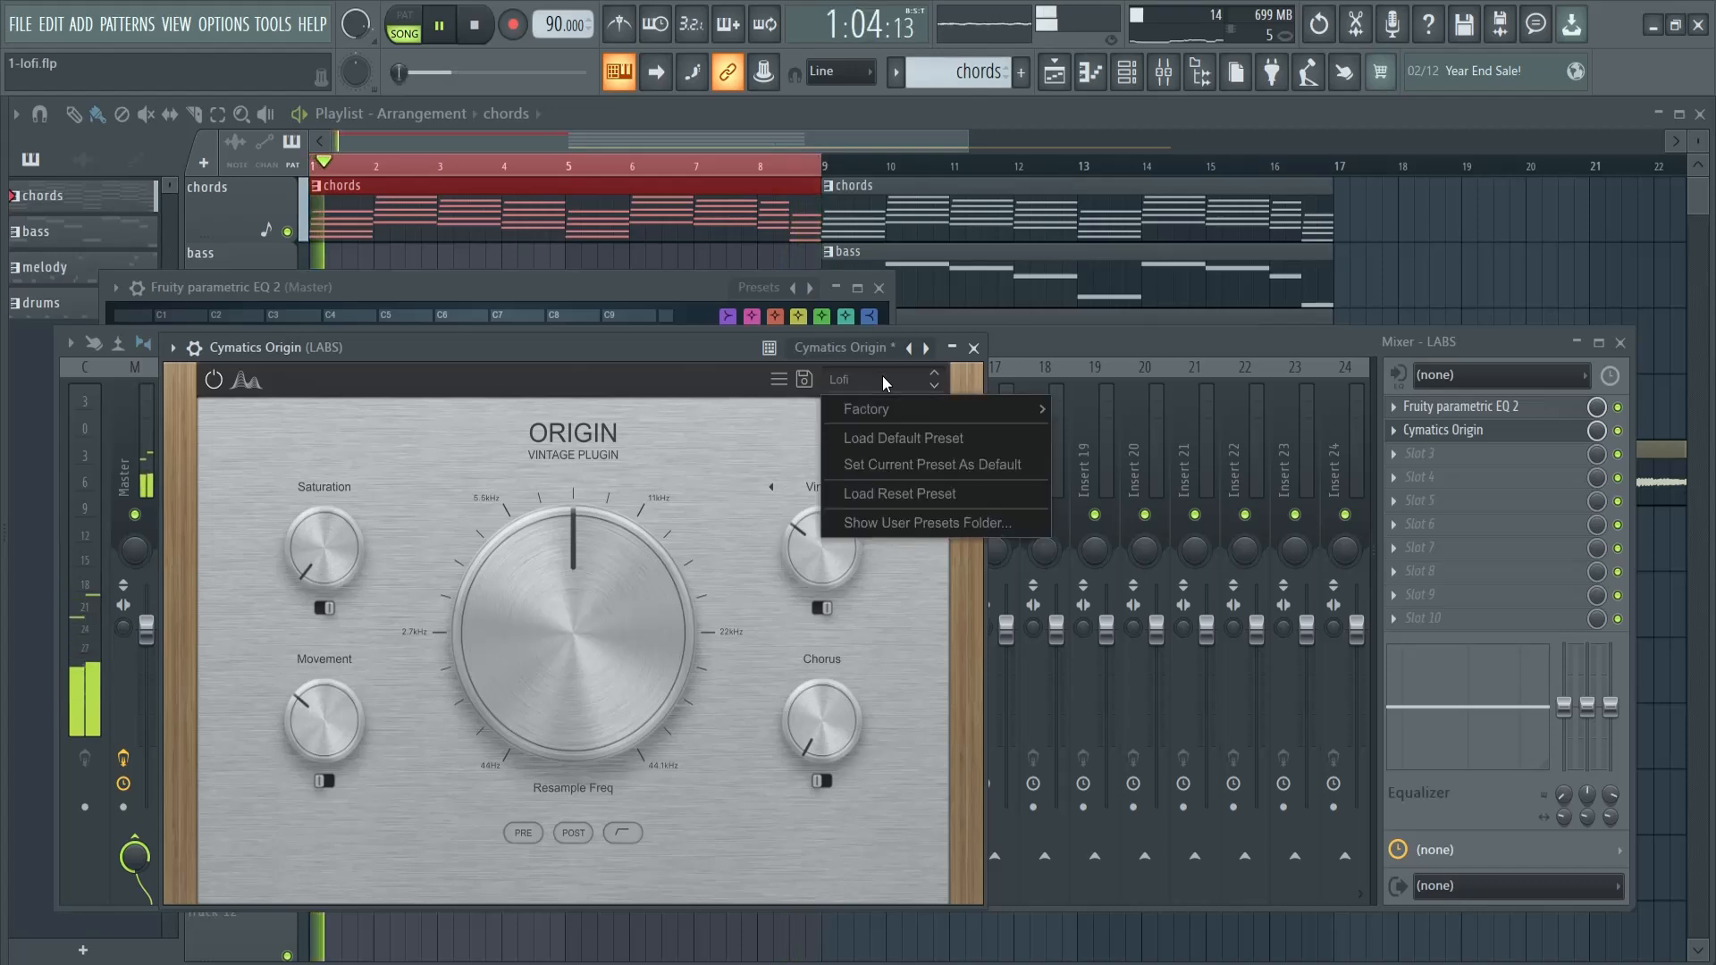
mouse_move(922, 407)
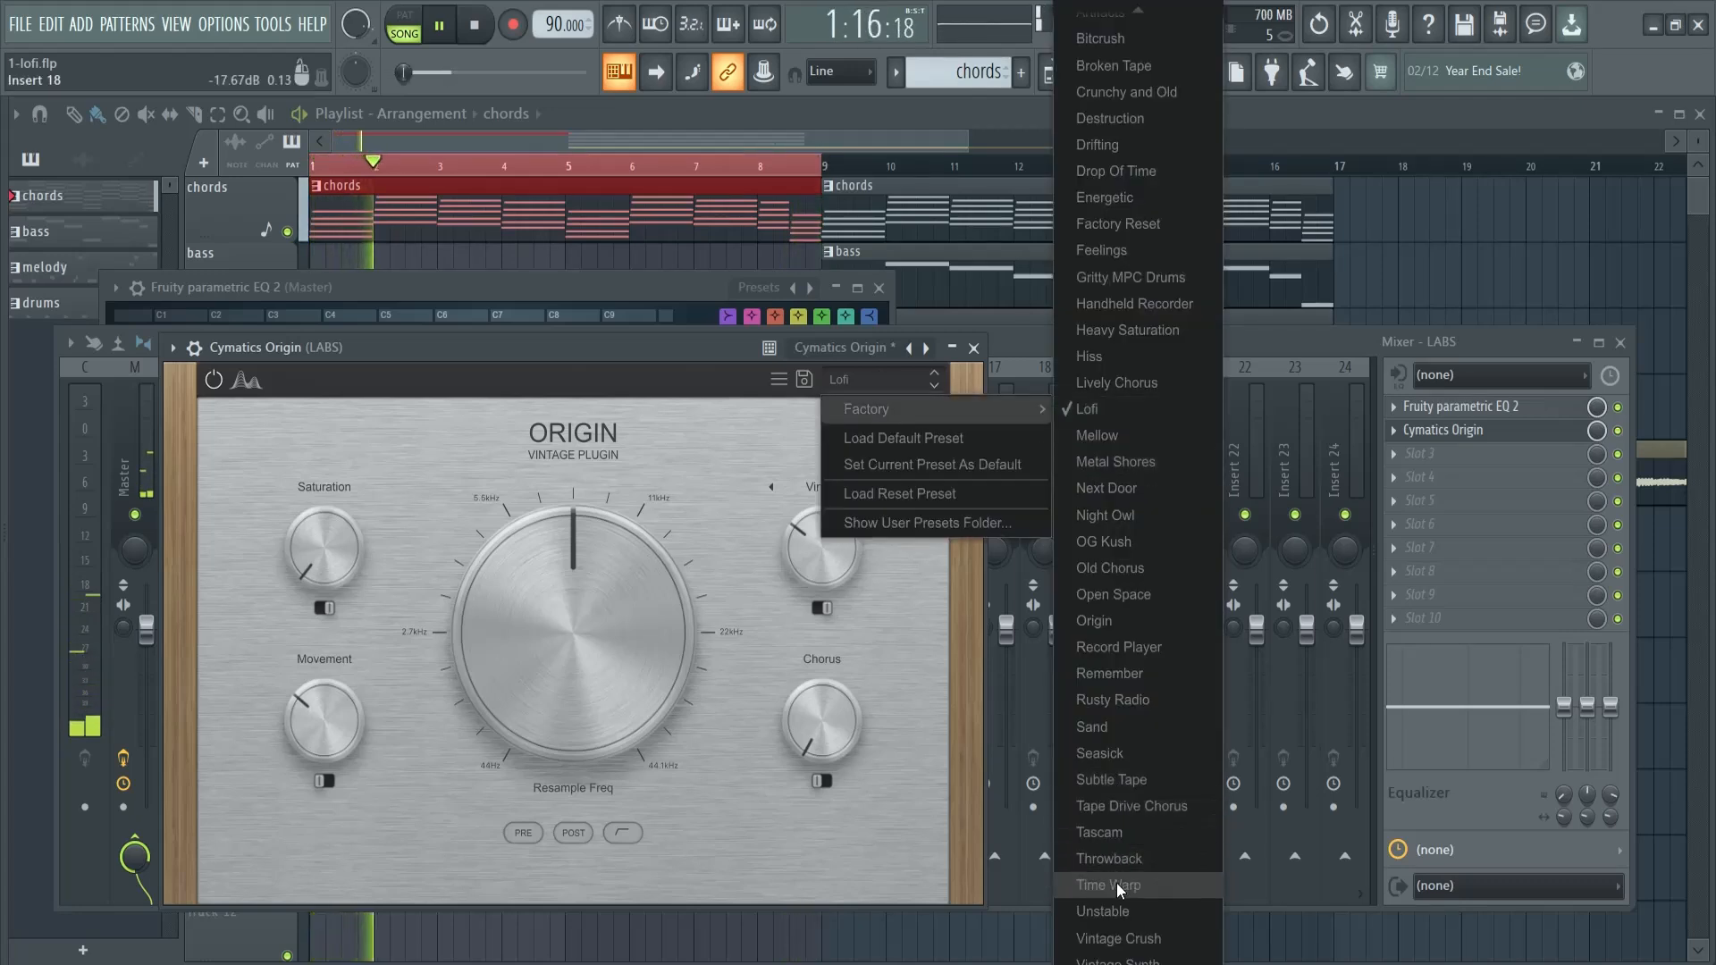
scroll(1124, 822, "down", 3)
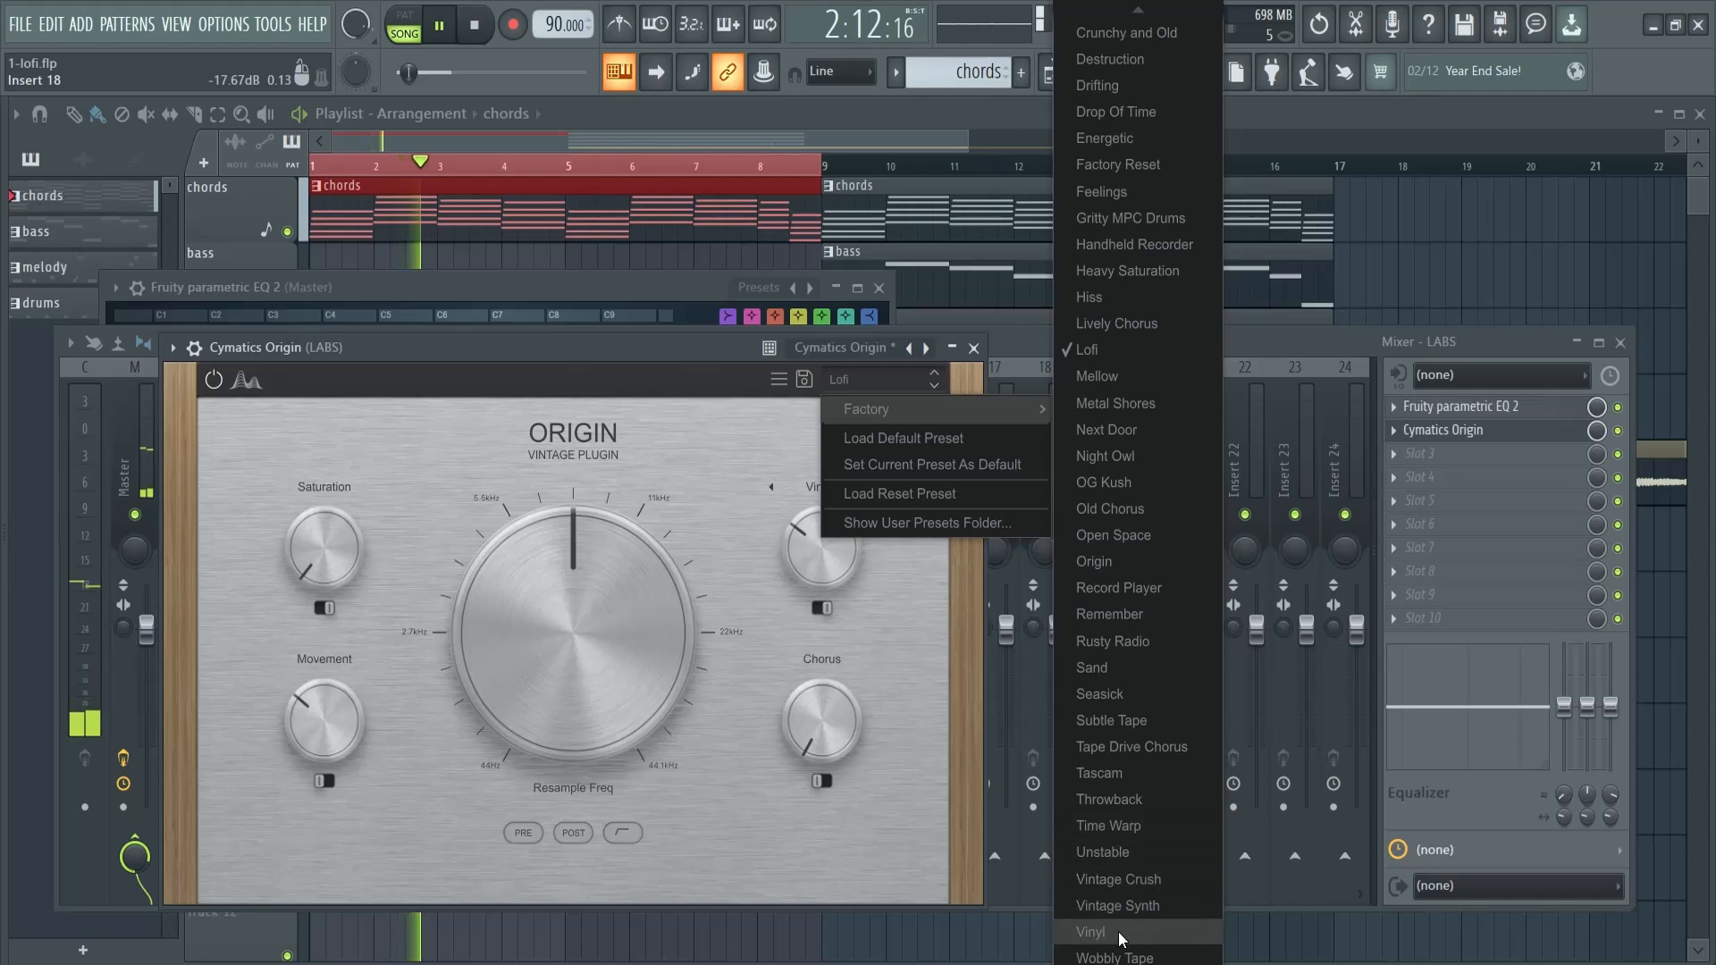
left_click(1118, 932)
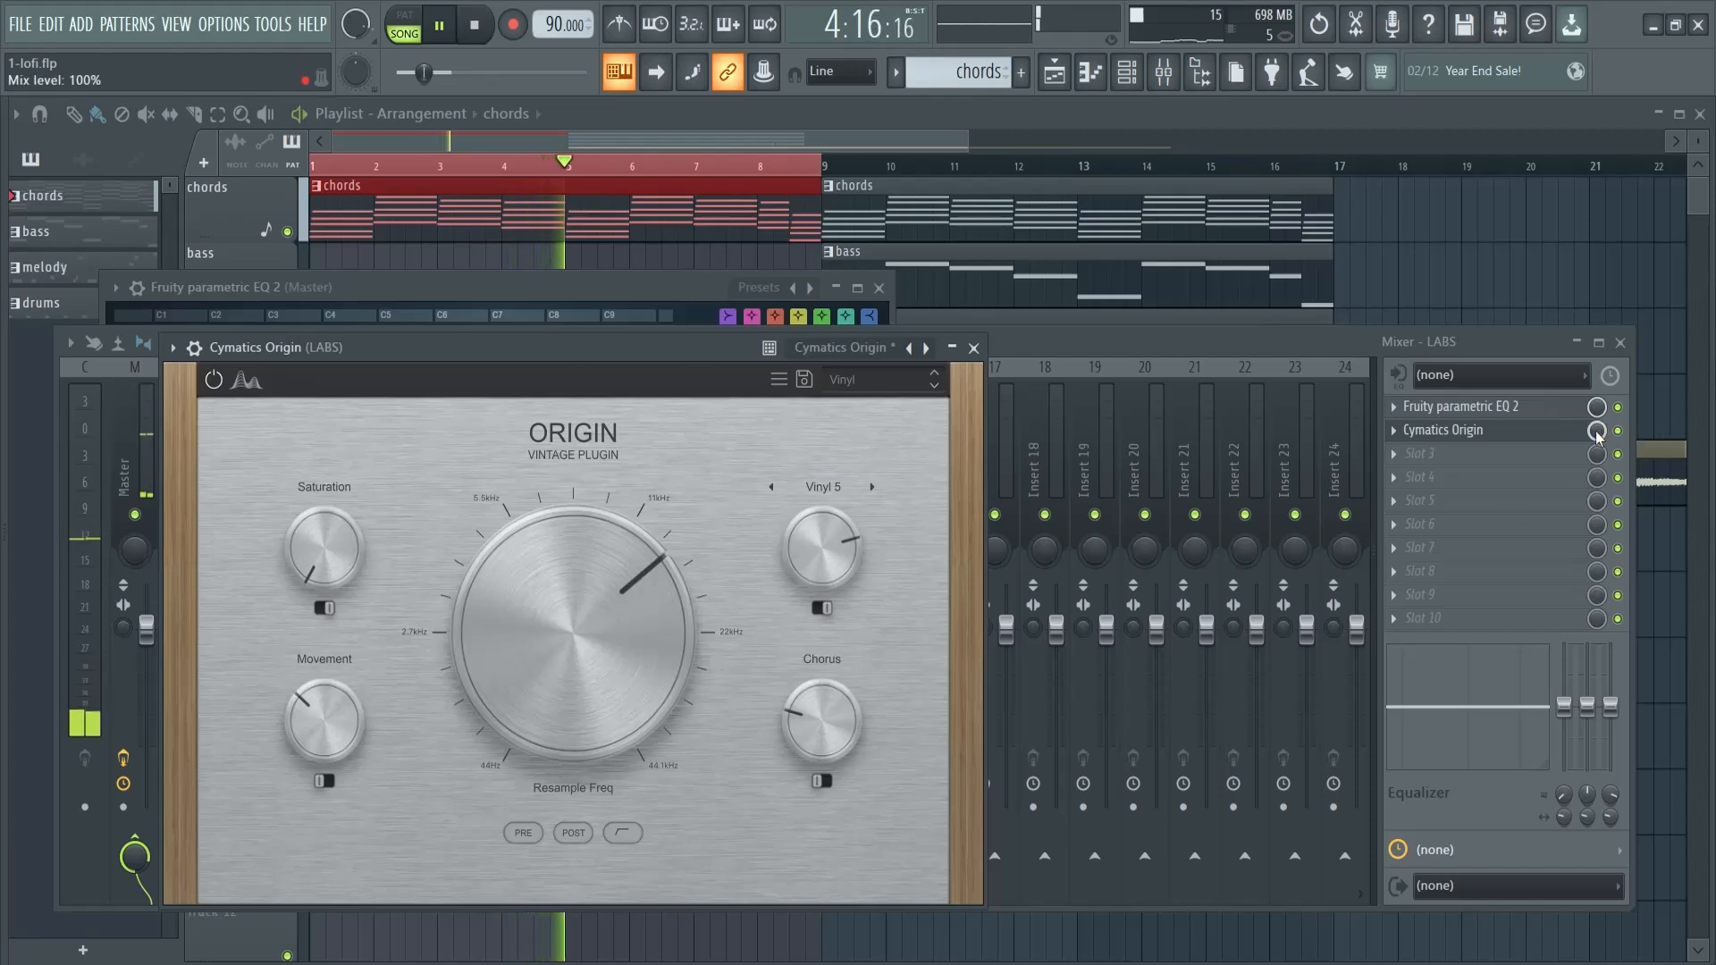
left_click_drag(1597, 435, 1597, 531)
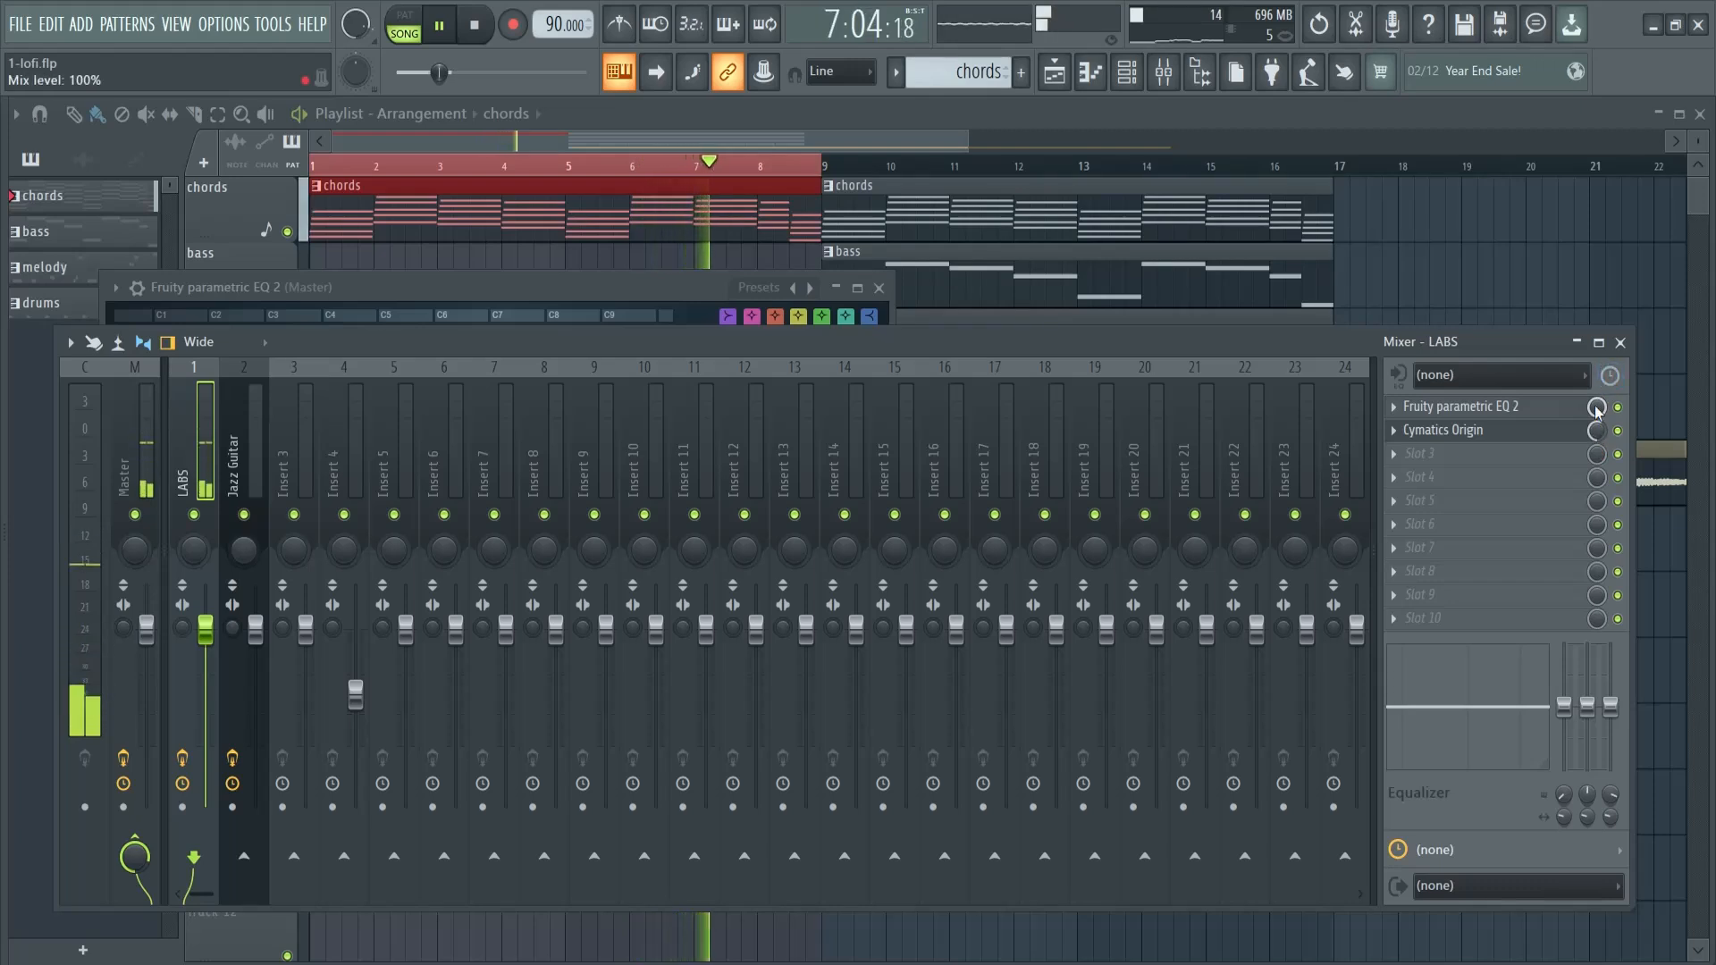
Step: Stop playback and review the first Fruity Parametric EQ 2 on the LABS track, closing the EQ windows
left_click(1433, 407)
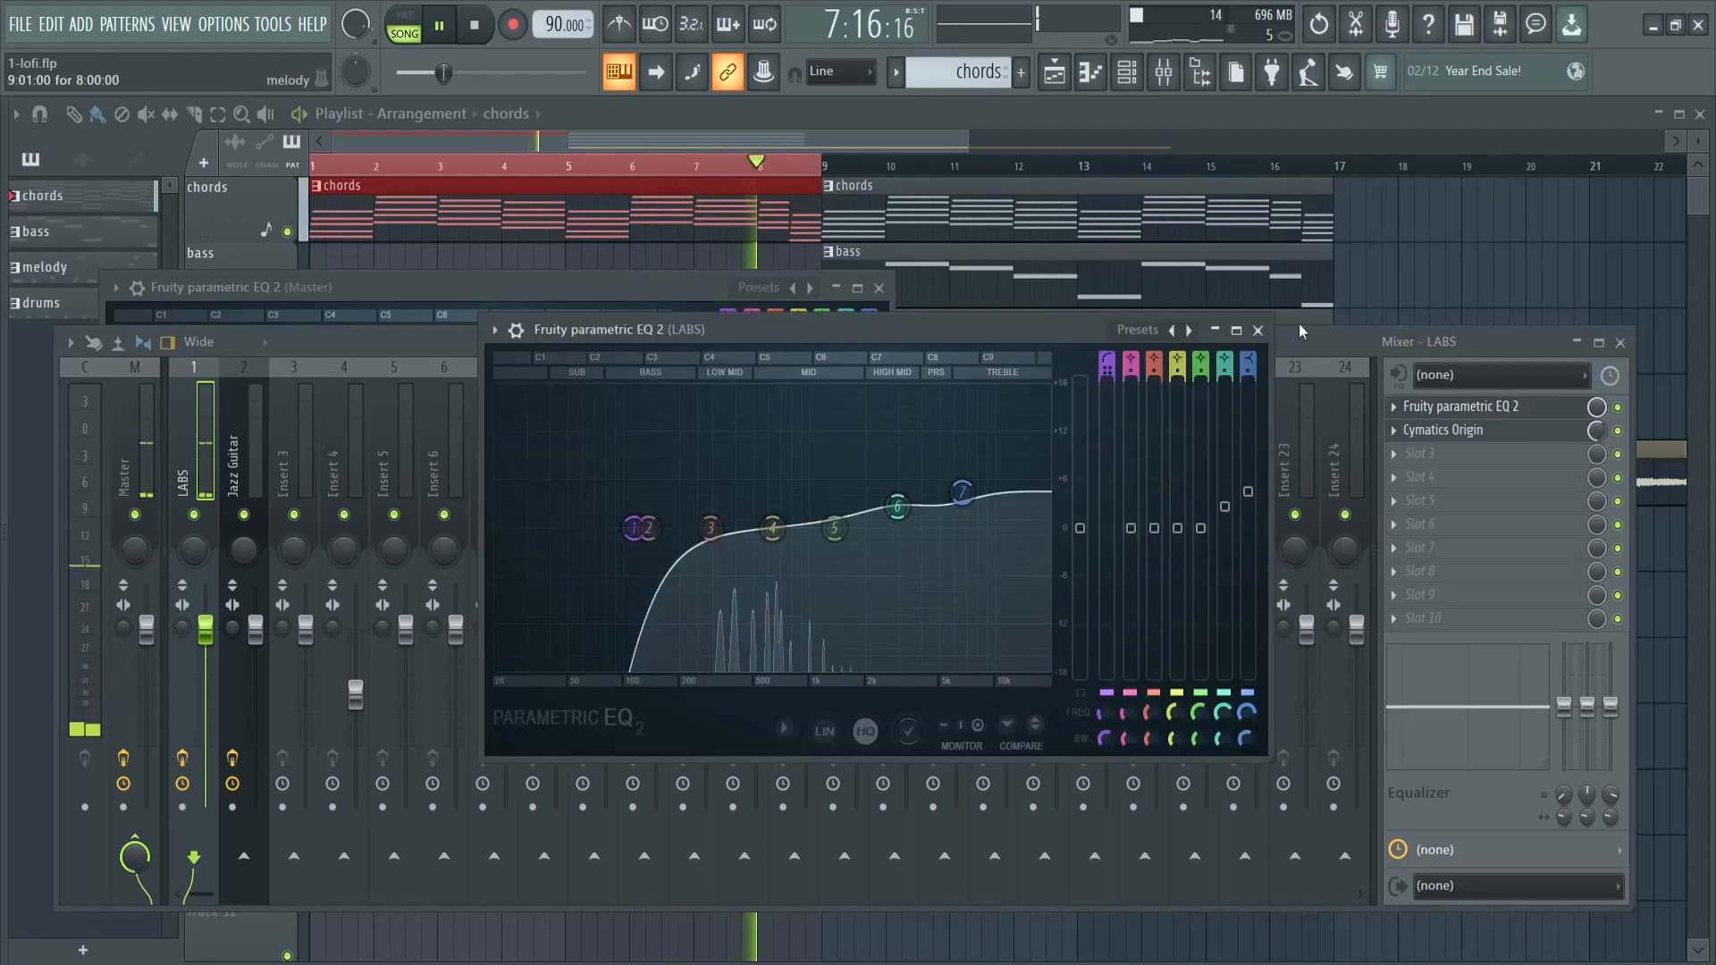
left_click(1270, 328)
left_click(879, 288)
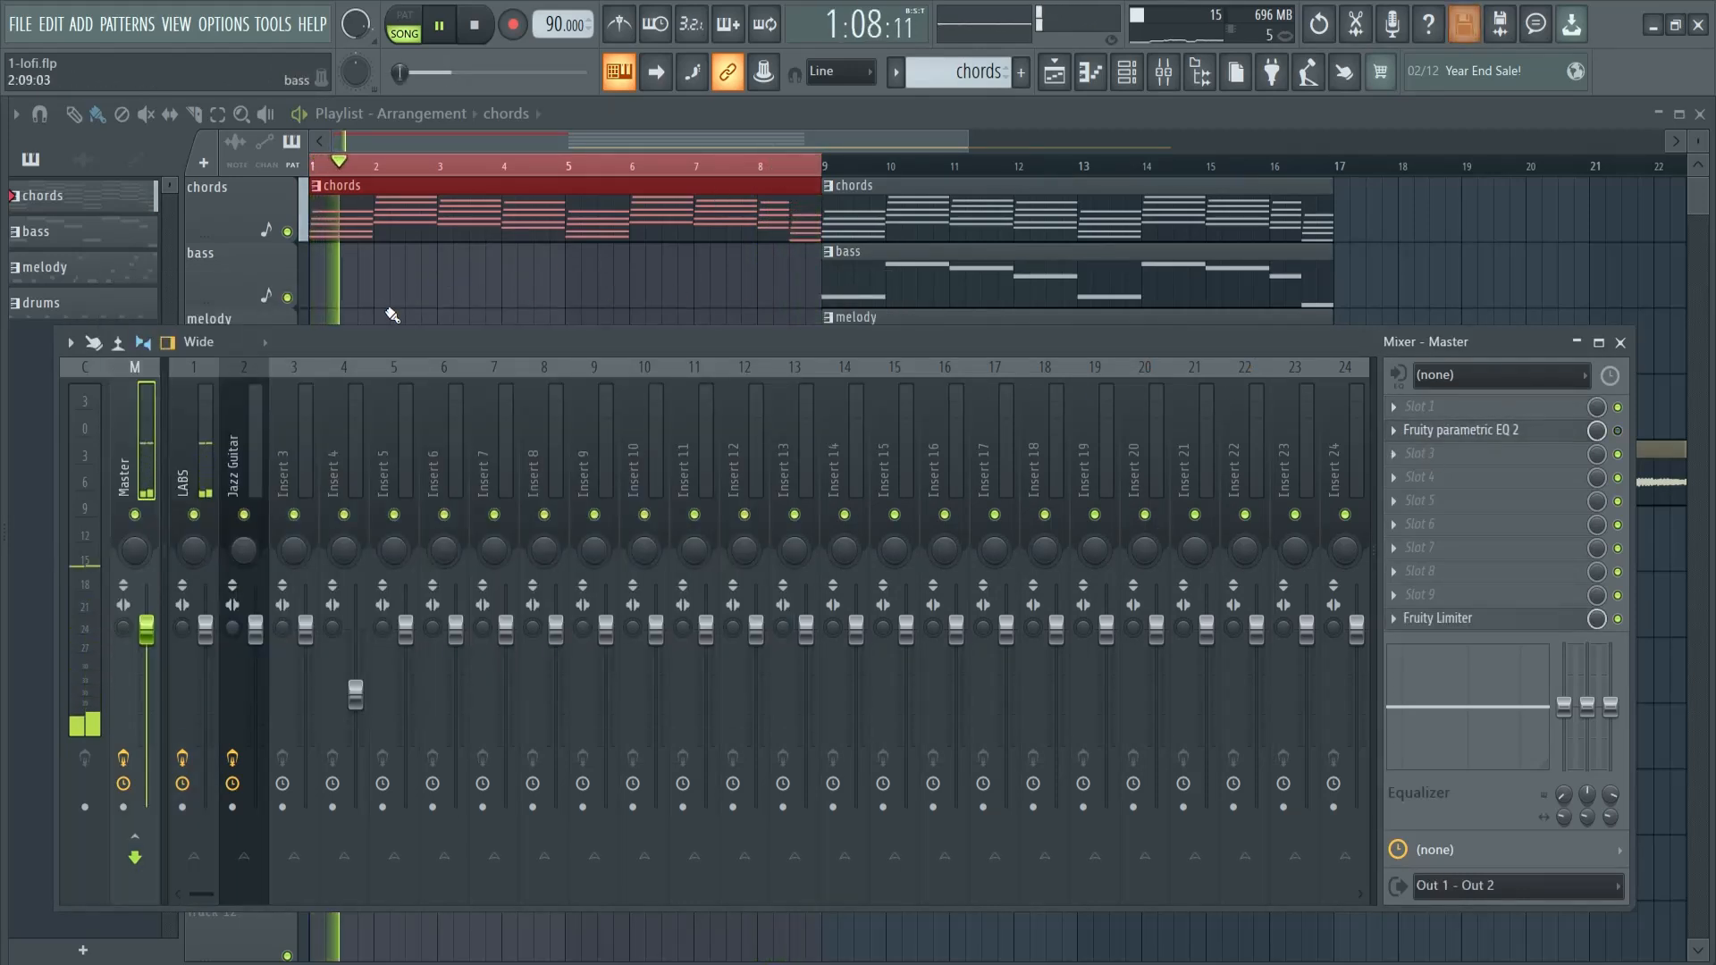
key("space")
left_click(199, 458)
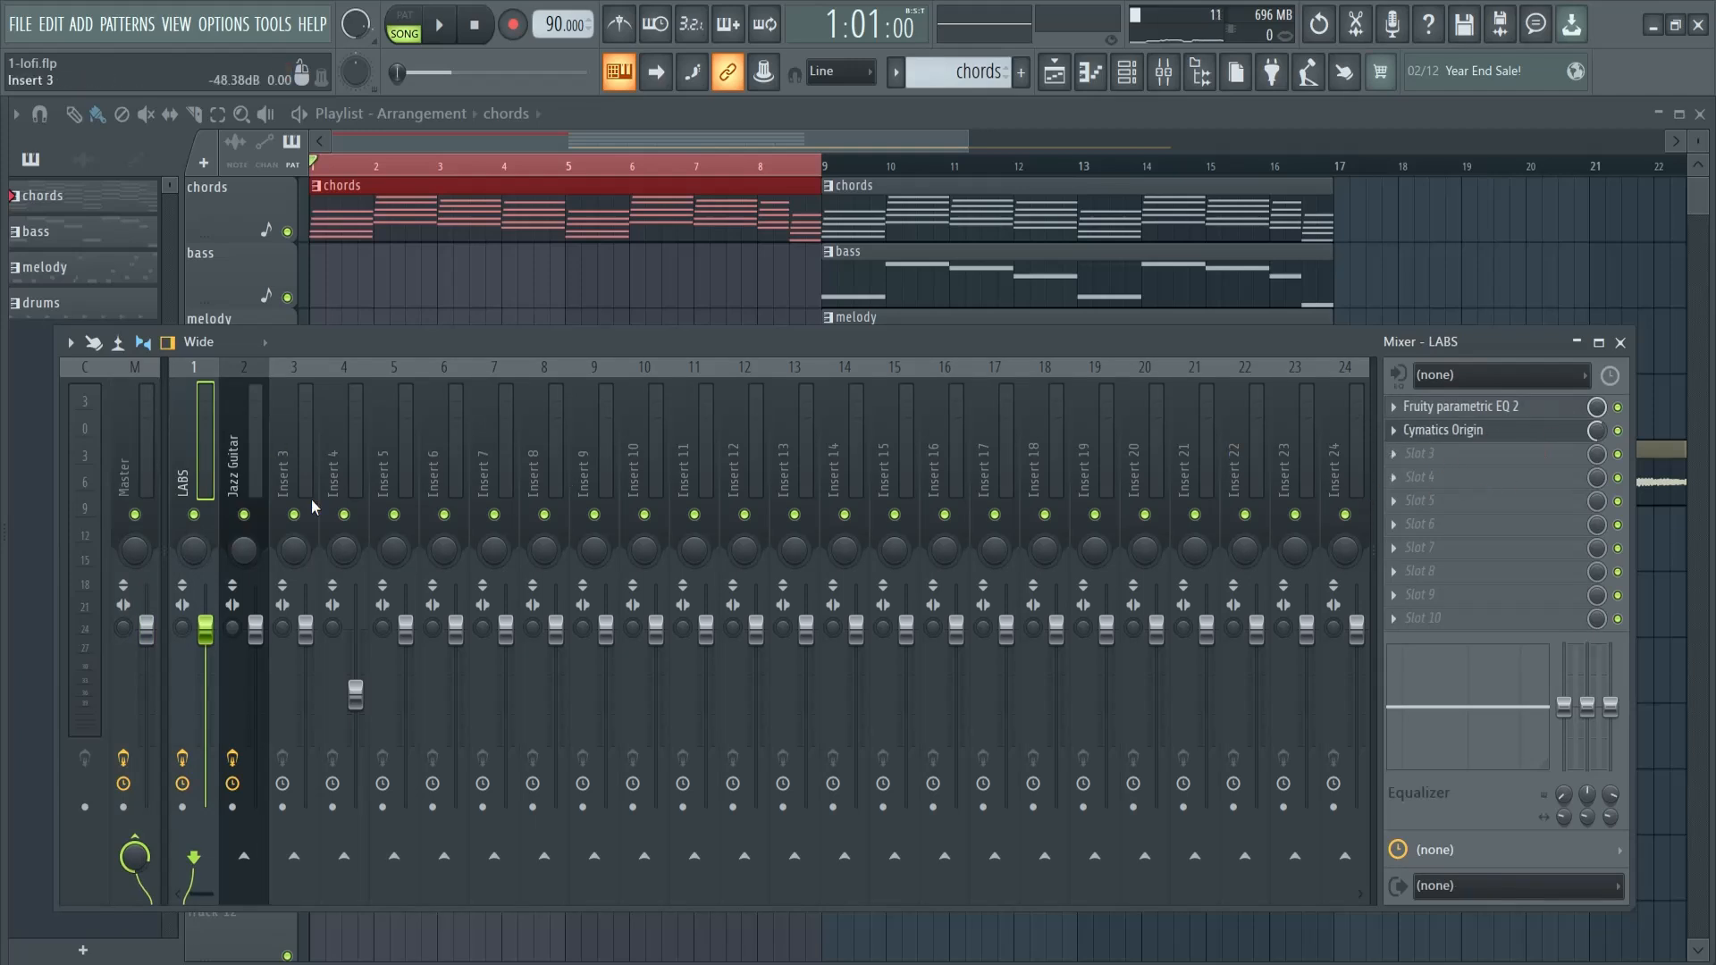
left_click(1460, 407)
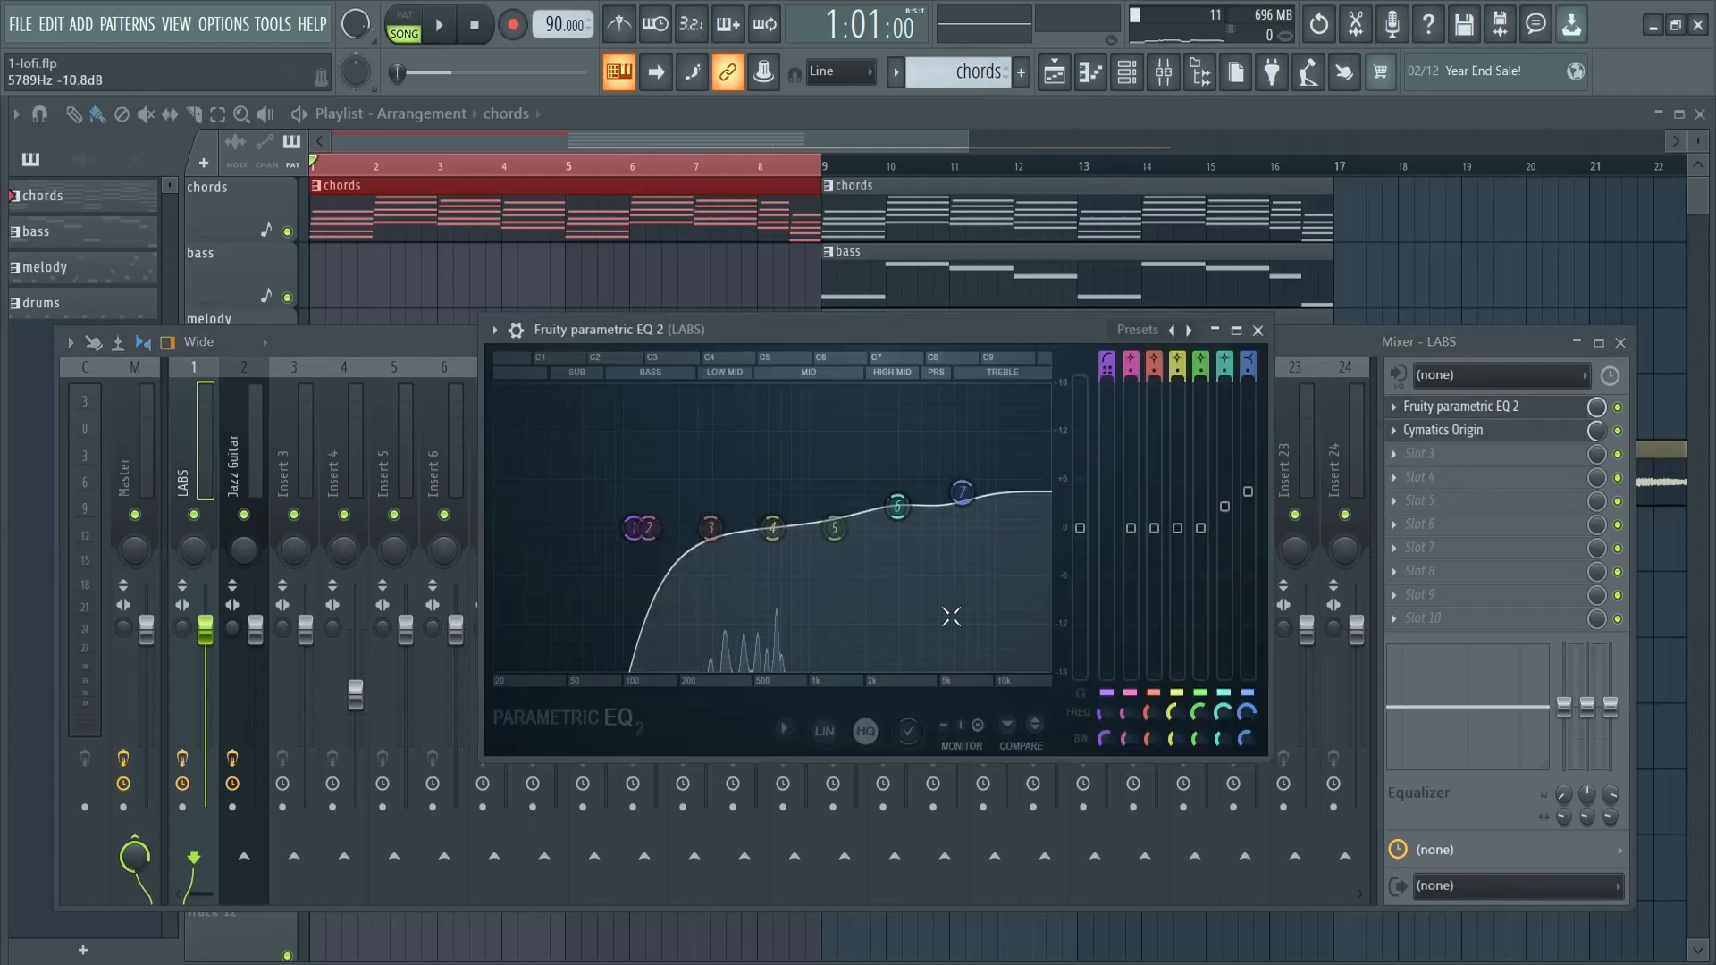
left_click(1259, 330)
Step: Load Fruity Parametric EQ 2 into slot 3 of the LABS track and apply its 20Hz + 18kHz cut preset
left_click(1430, 454)
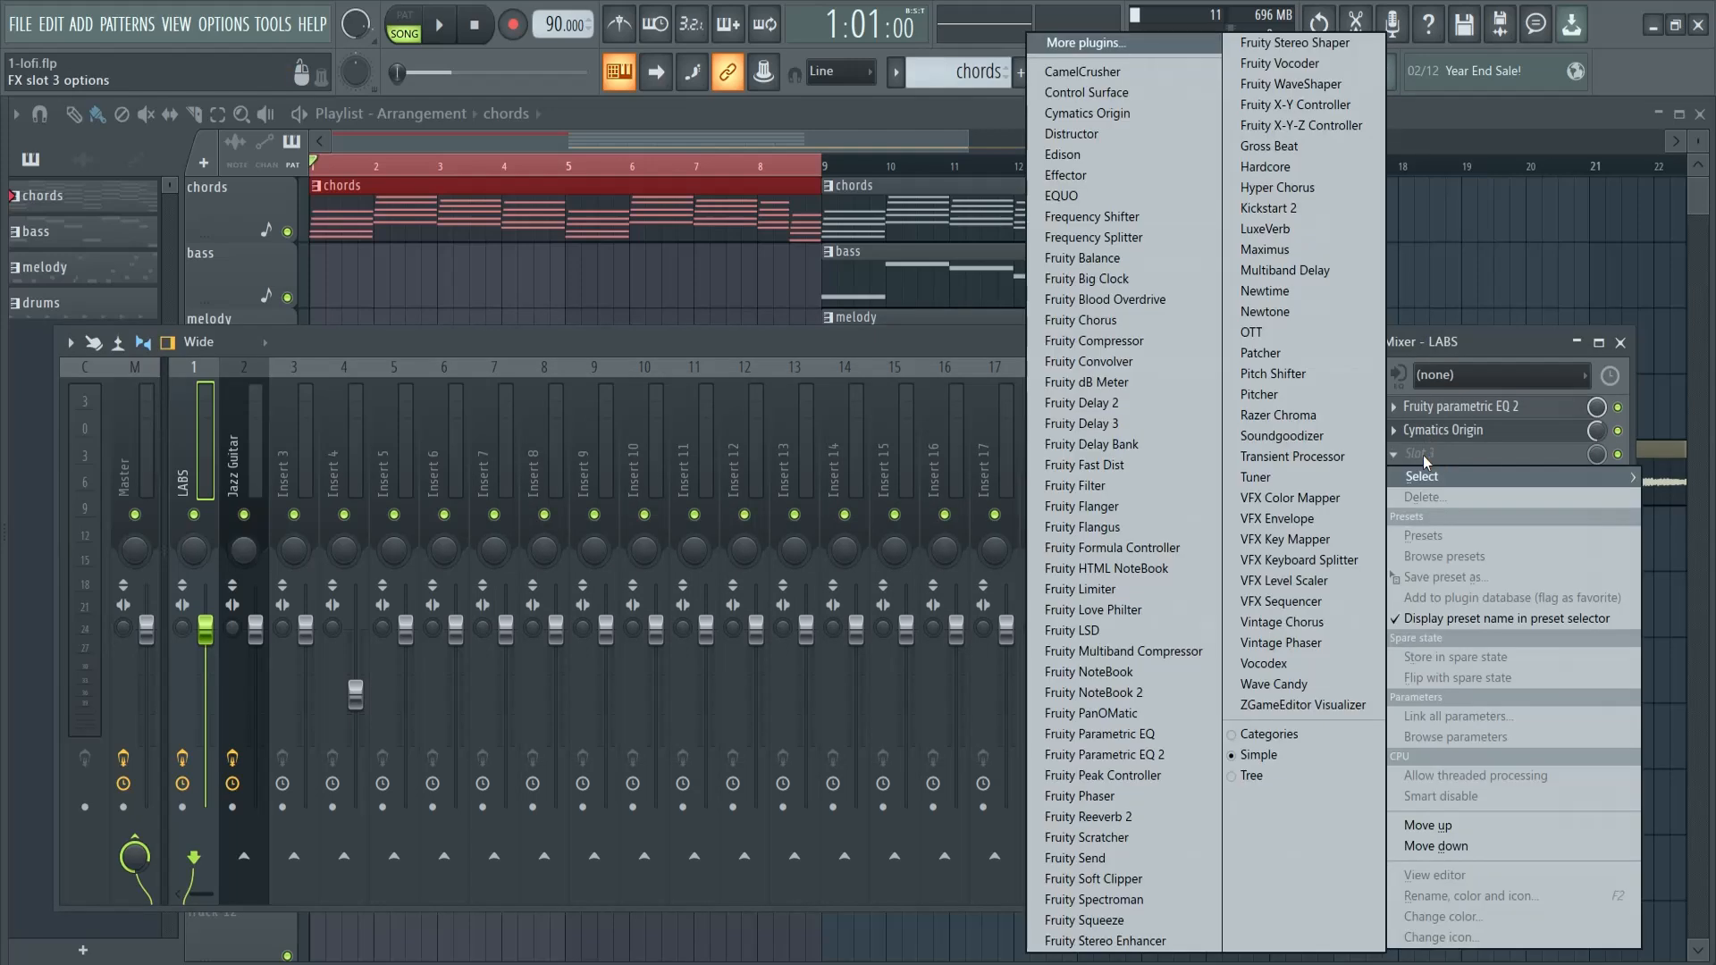
left_click(1105, 754)
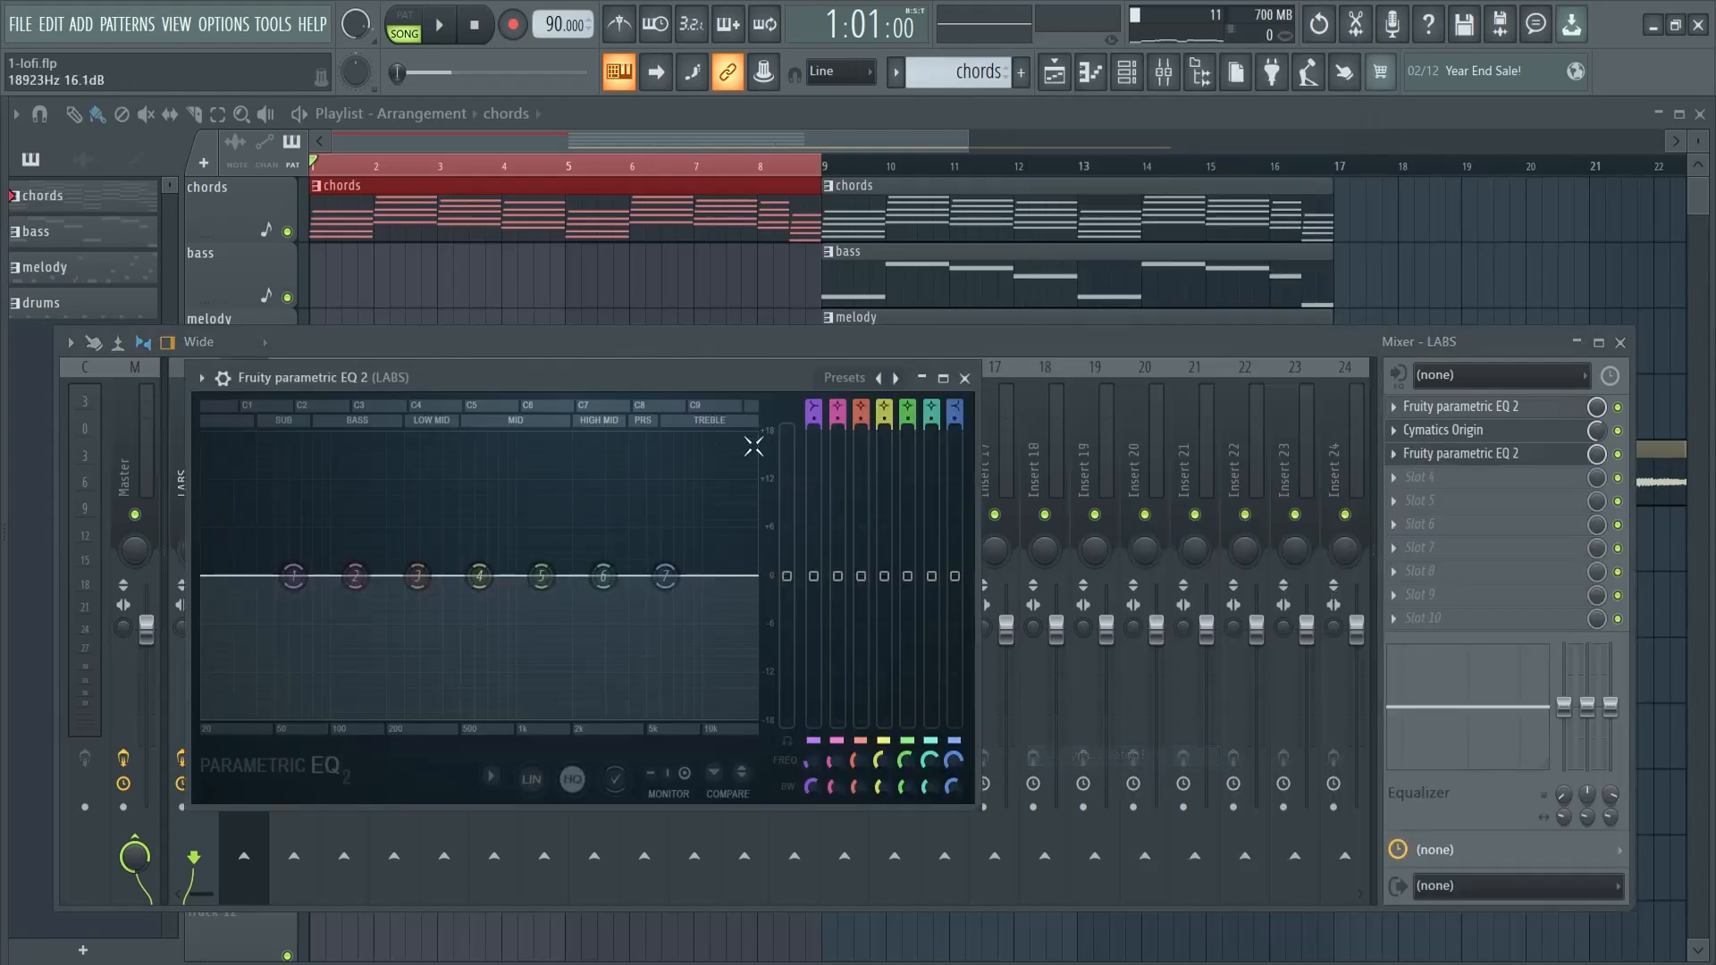
left_click(821, 390)
left_click(871, 414)
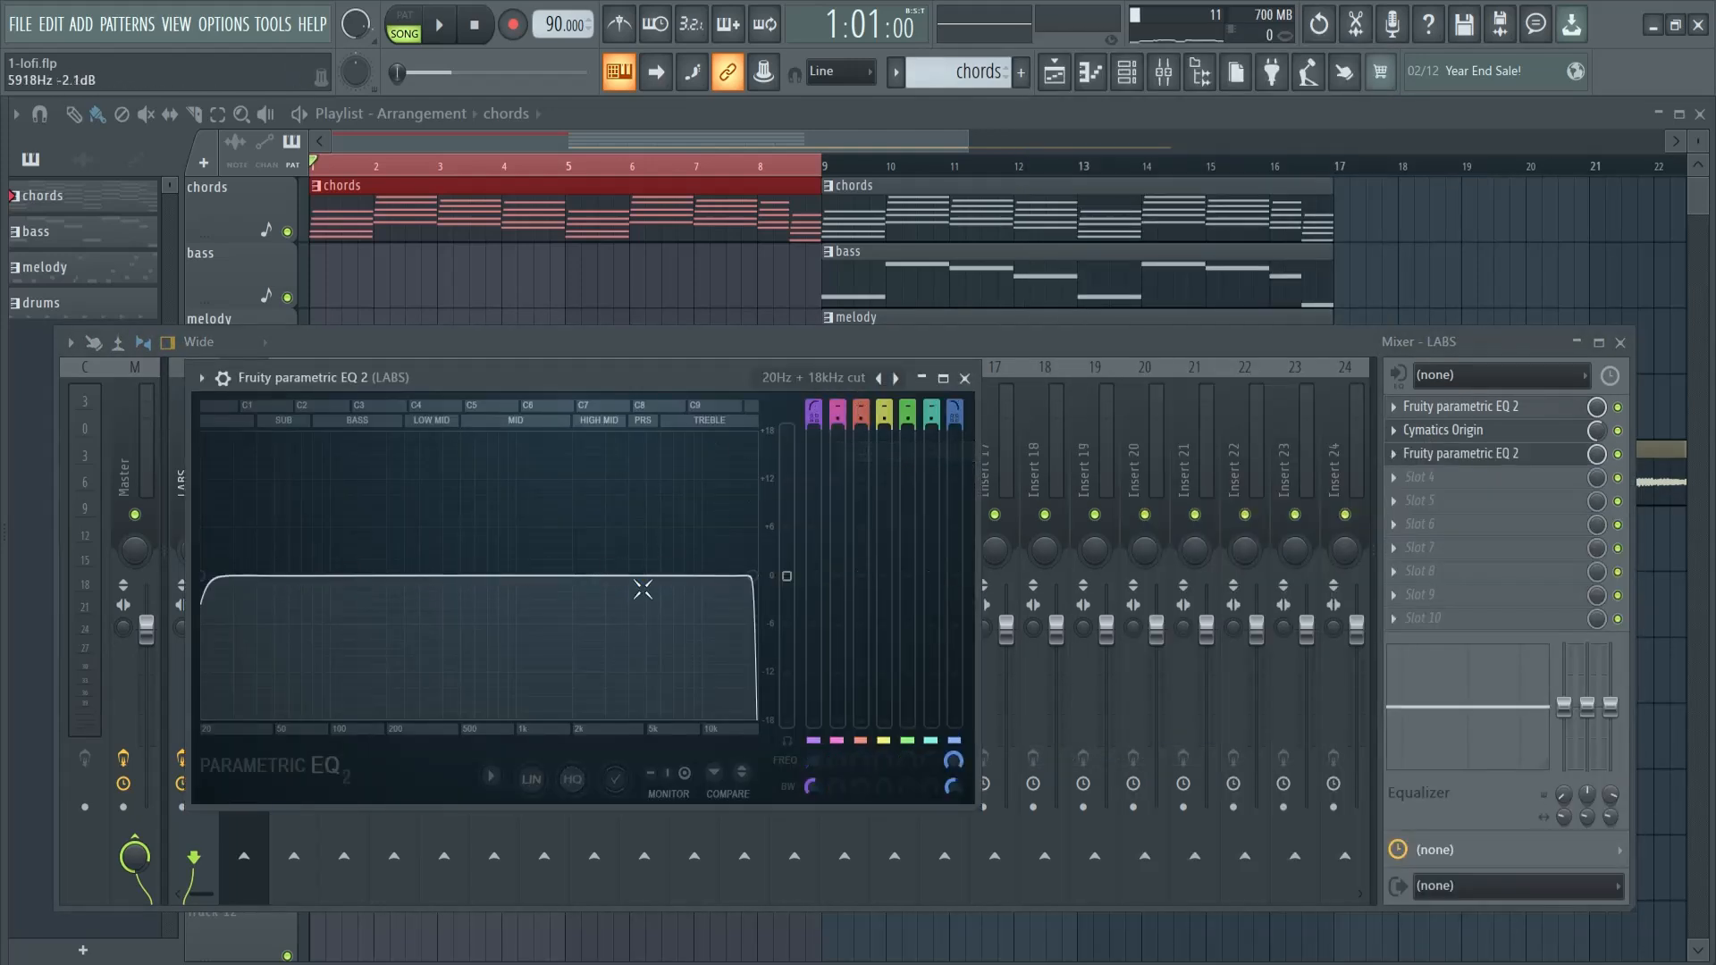
left_click_drag(753, 577, 456, 580)
key("ctrl+z")
key("ctrl+z")
Step: Create an automation clip for the slot 3 EQ's Band 7 frequency and lower its start point to about 33%
left_click_drag(957, 763, 954, 713)
right_click(958, 766)
left_click(1010, 763)
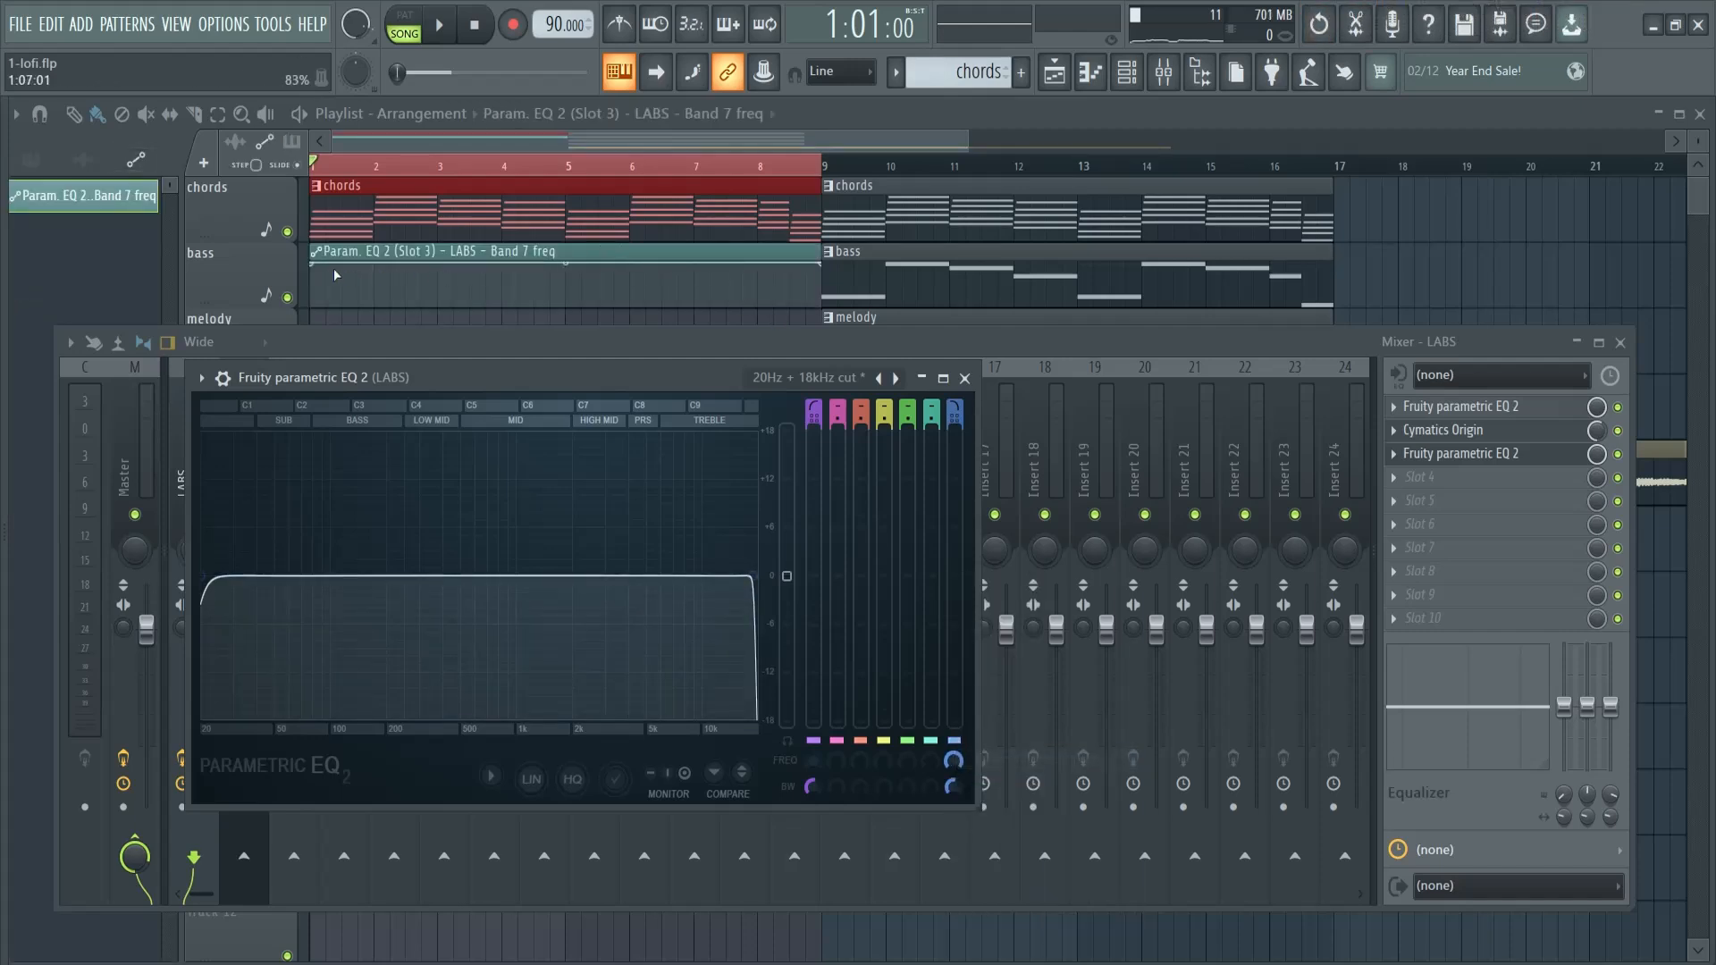
left_click_drag(317, 268, 316, 278)
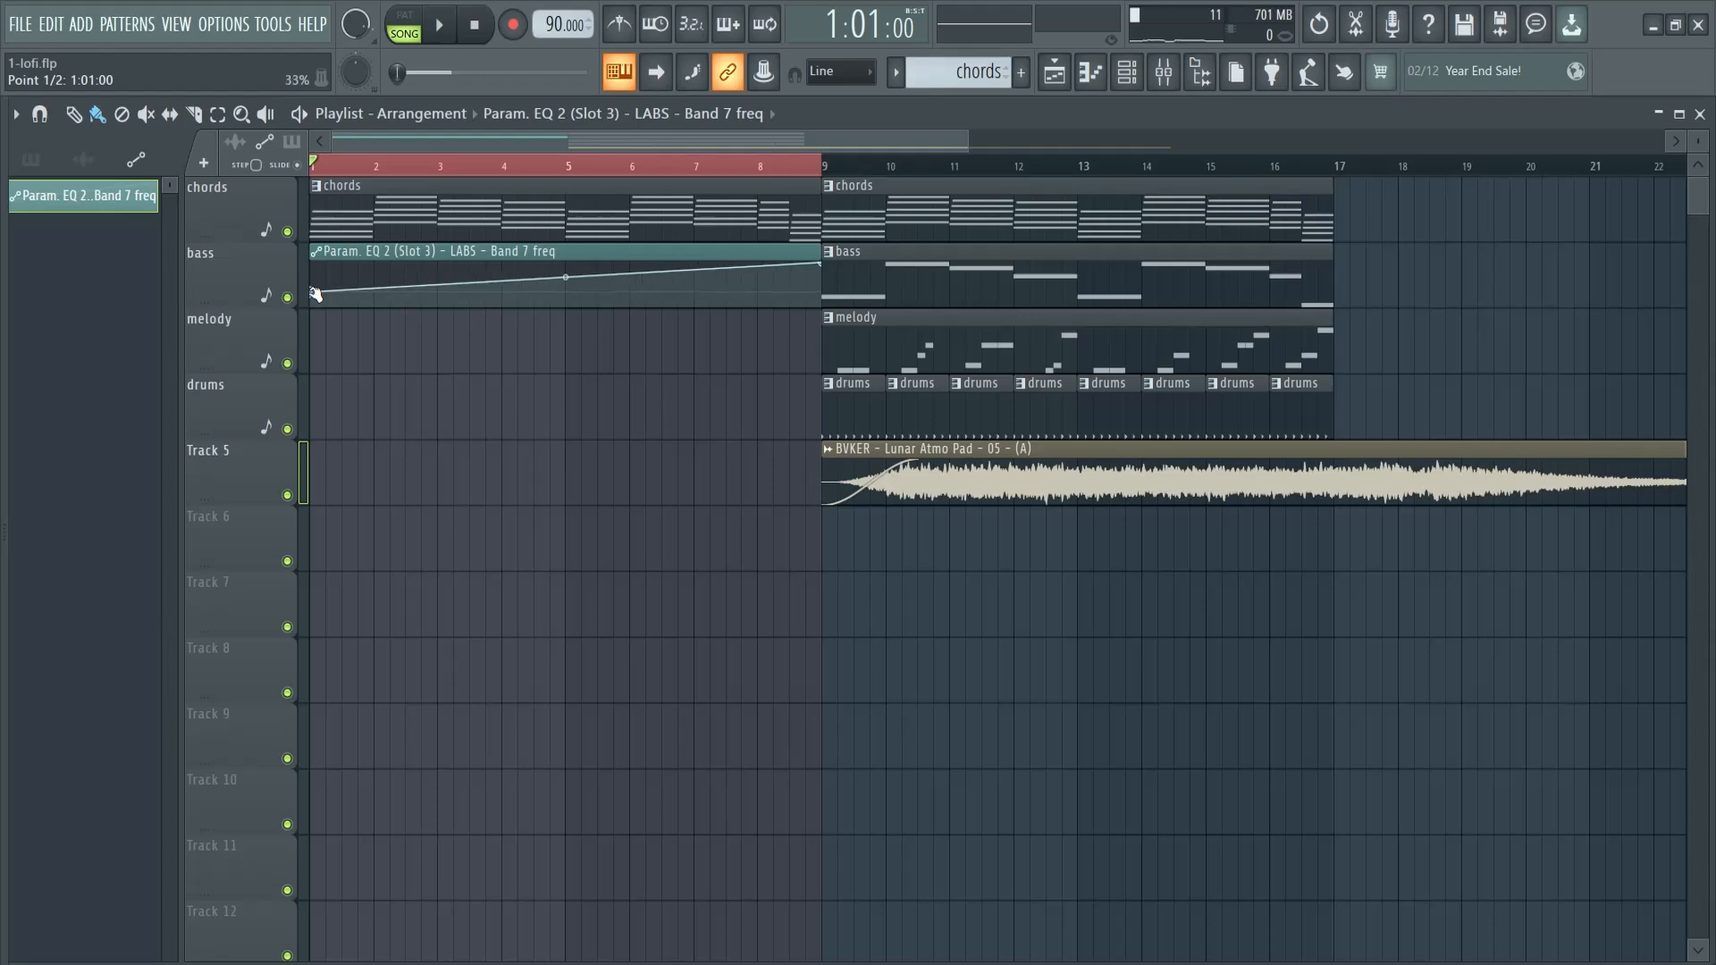
Step: Play the intro with the slot 3 EQ open and slightly raise the start point of the Band 7 frequency automation
key("F9")
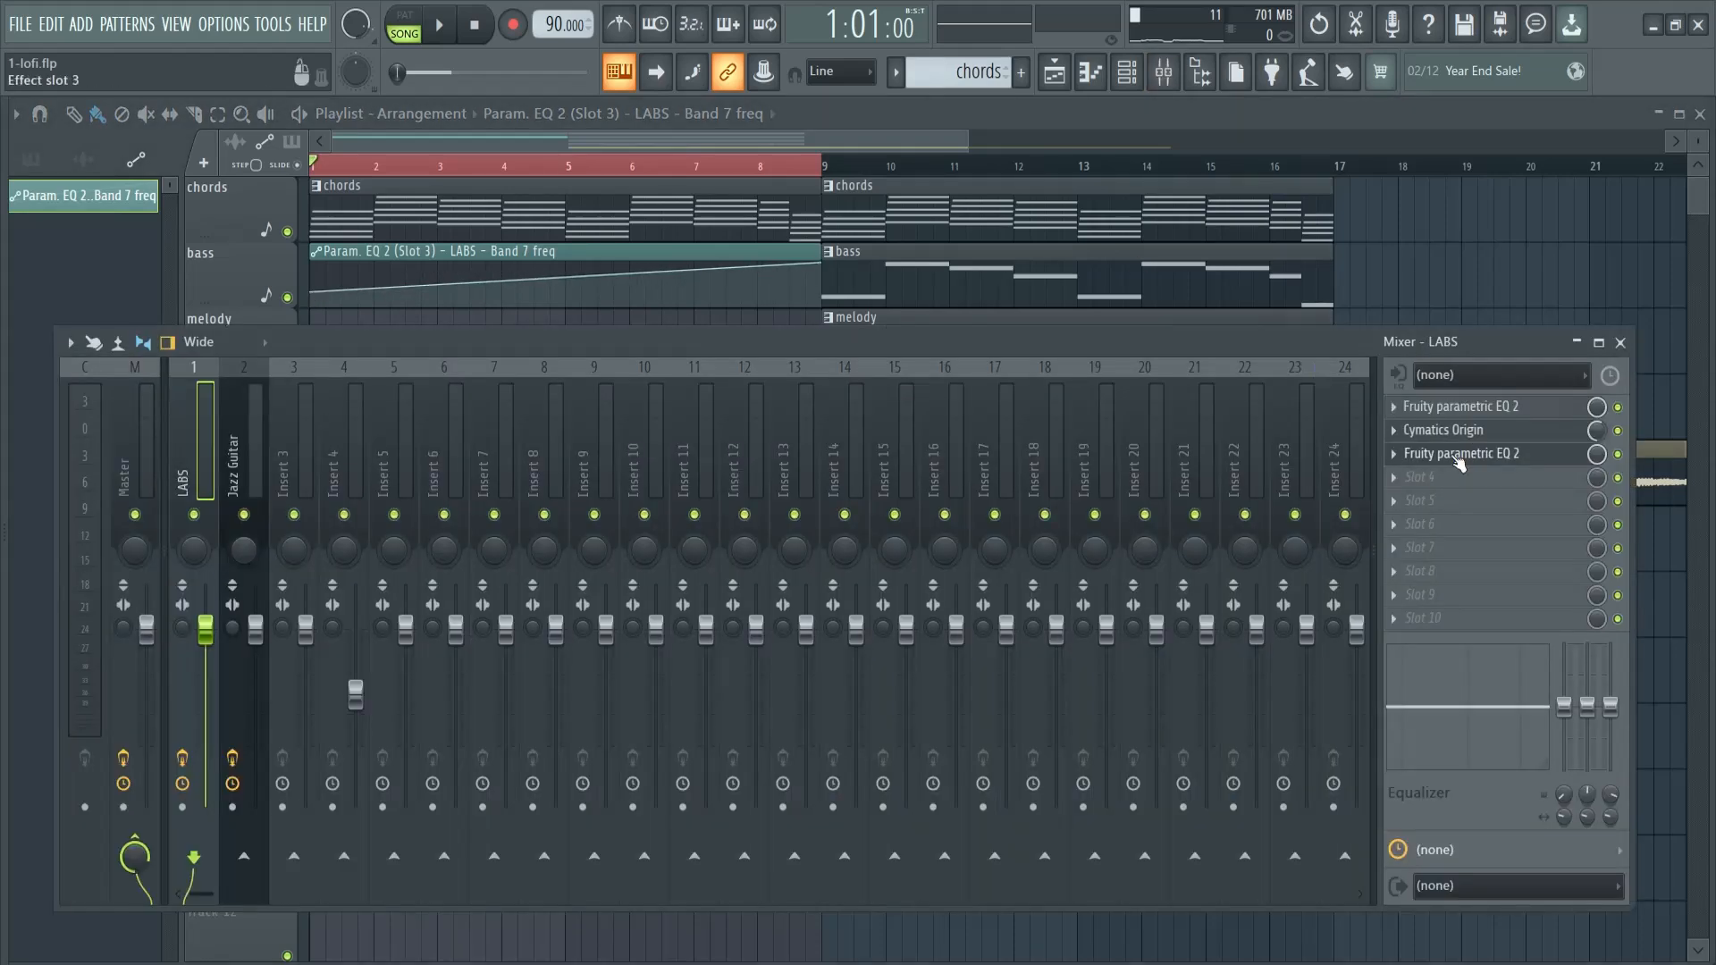
left_click(1457, 458)
key("space")
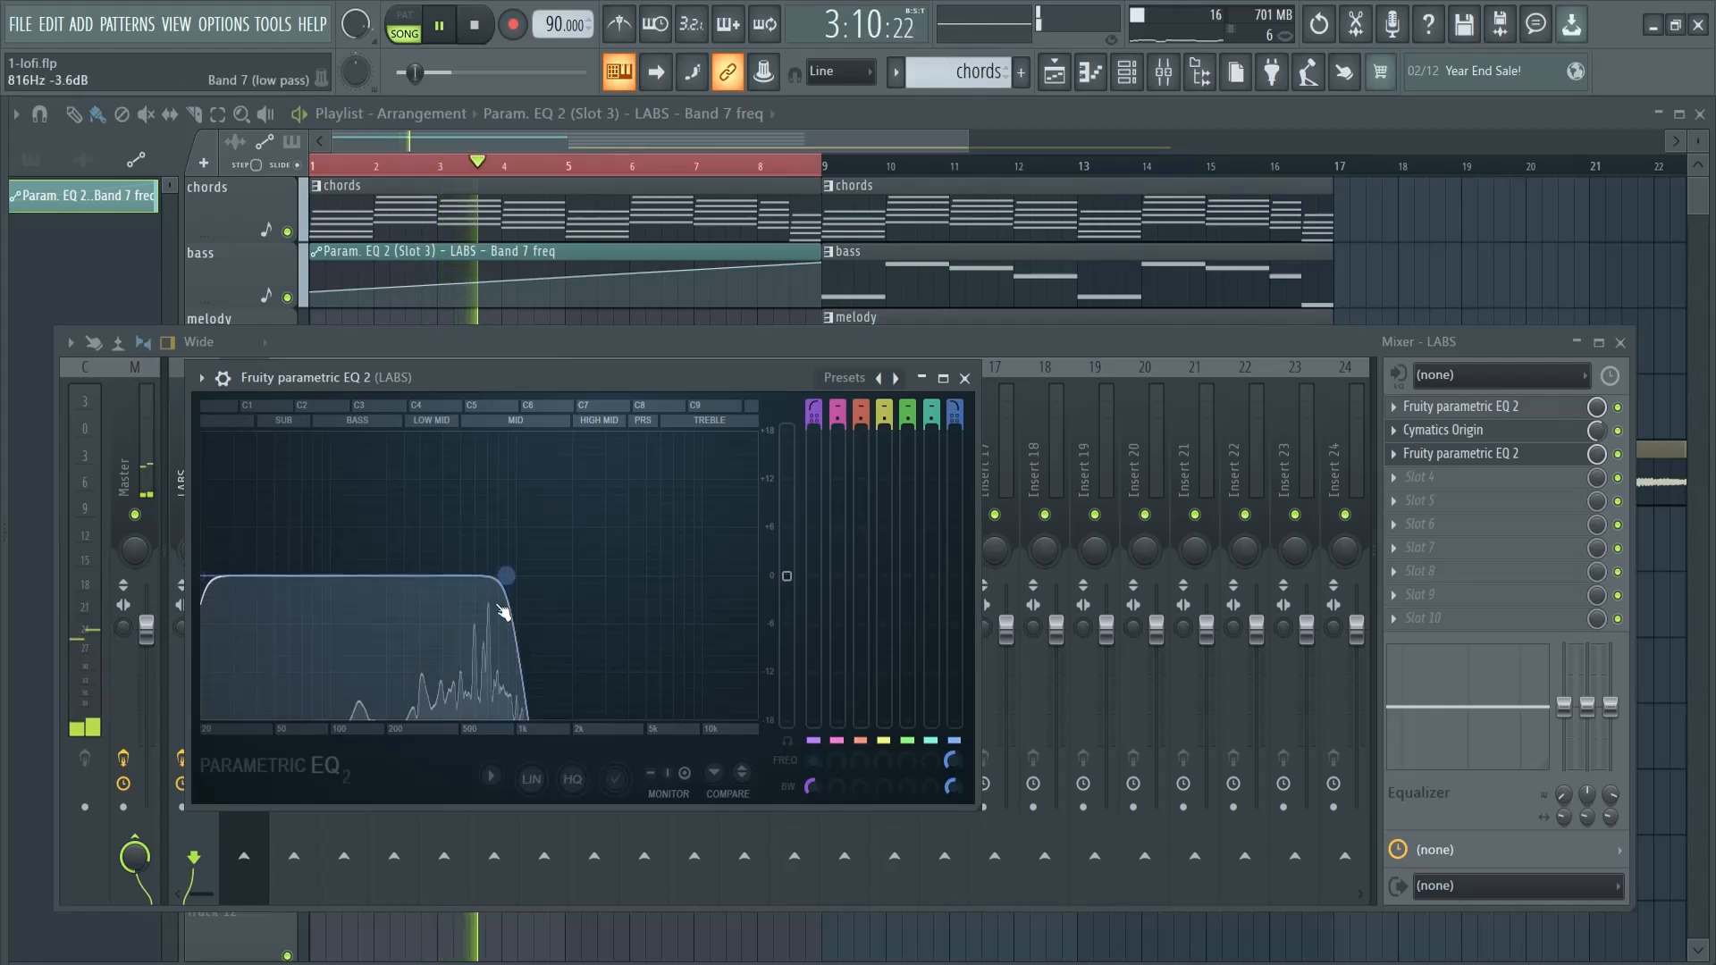
left_click(319, 301)
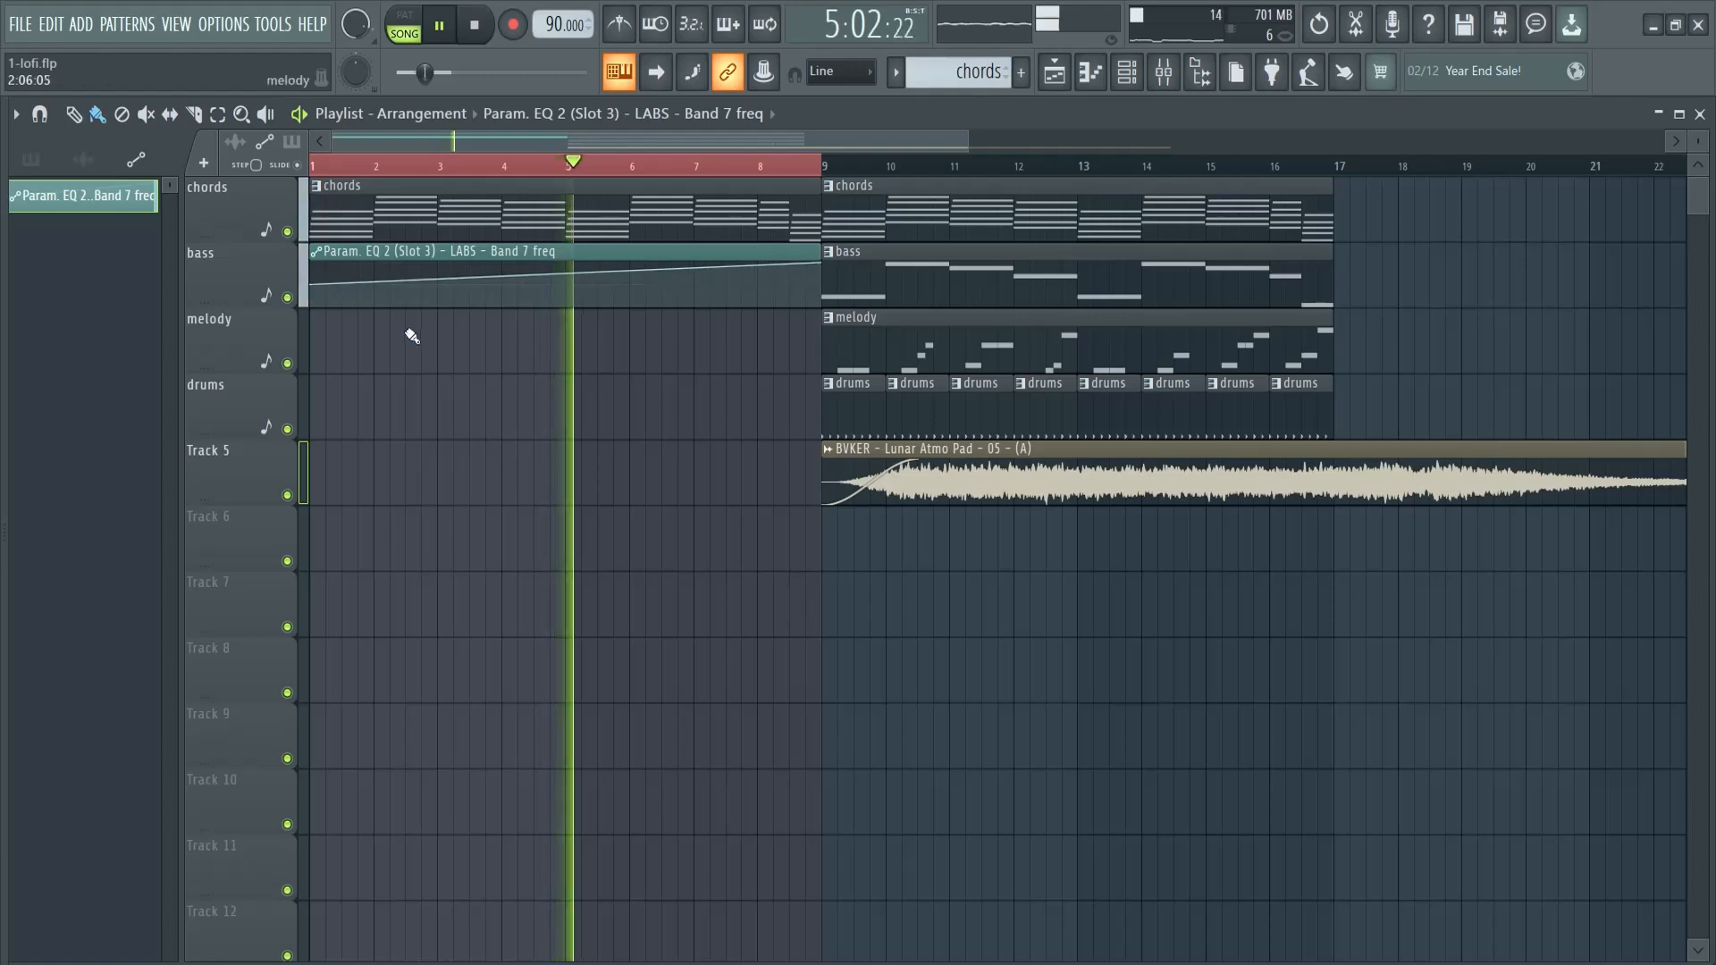
Step: Audition the low-pass sweep to the end of the intro with the slot 3 EQ open, and close the mixer
key("F9")
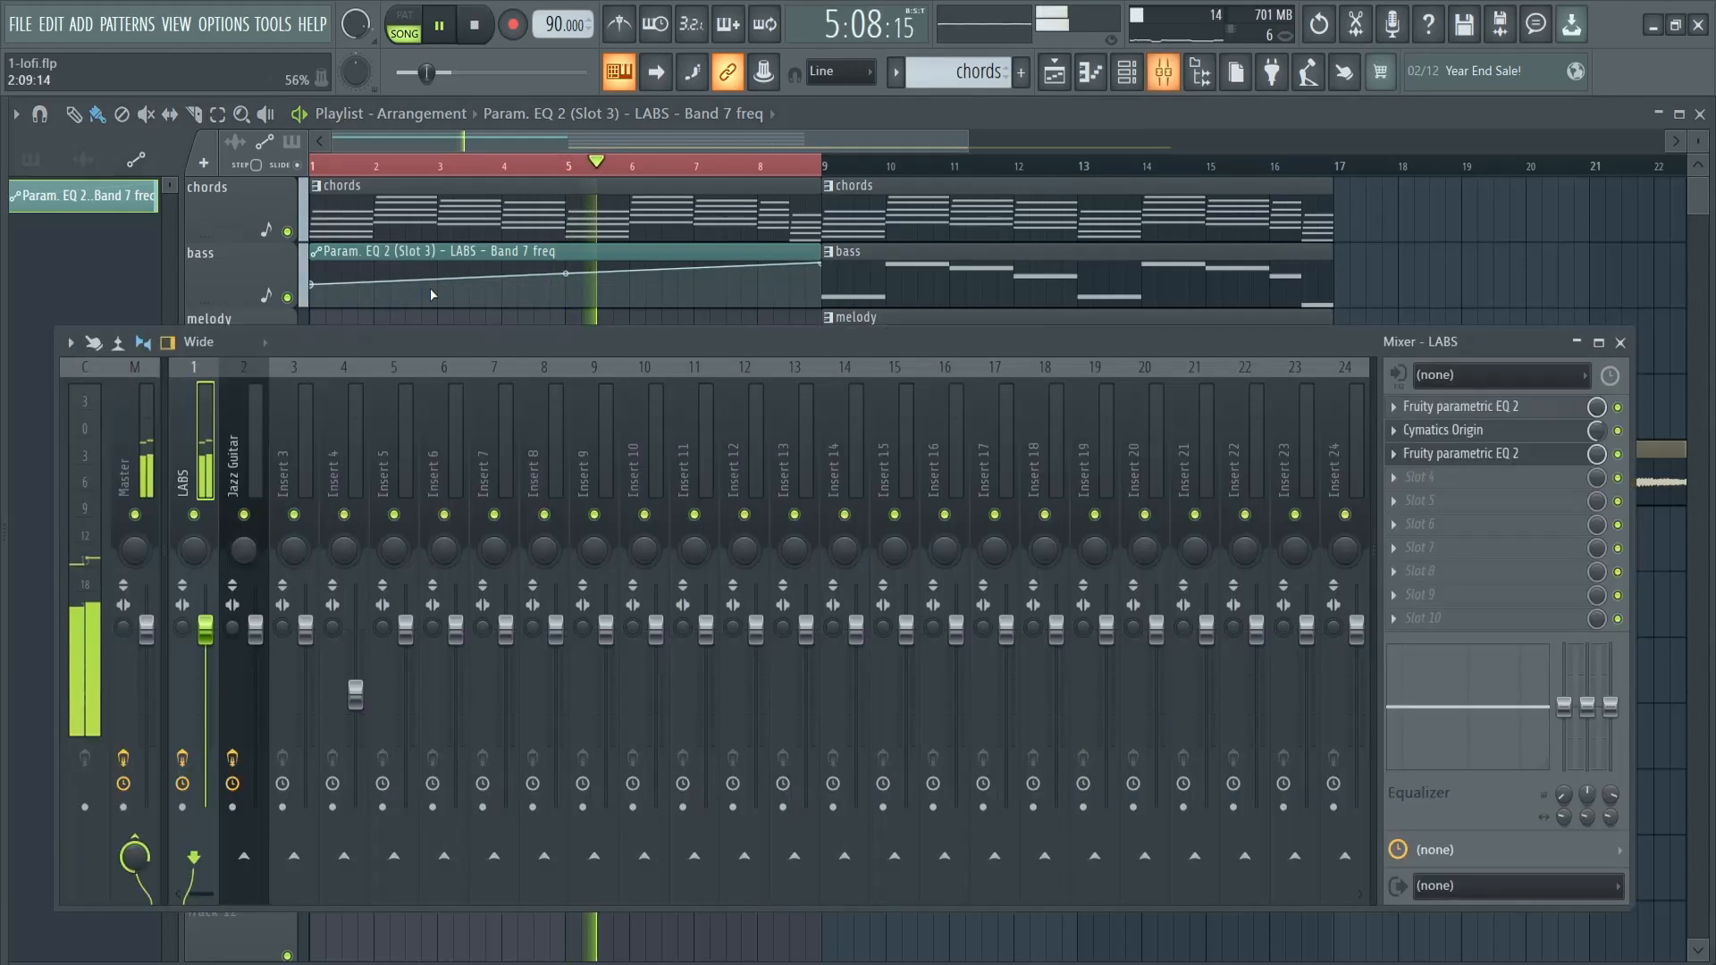
left_click(1497, 456)
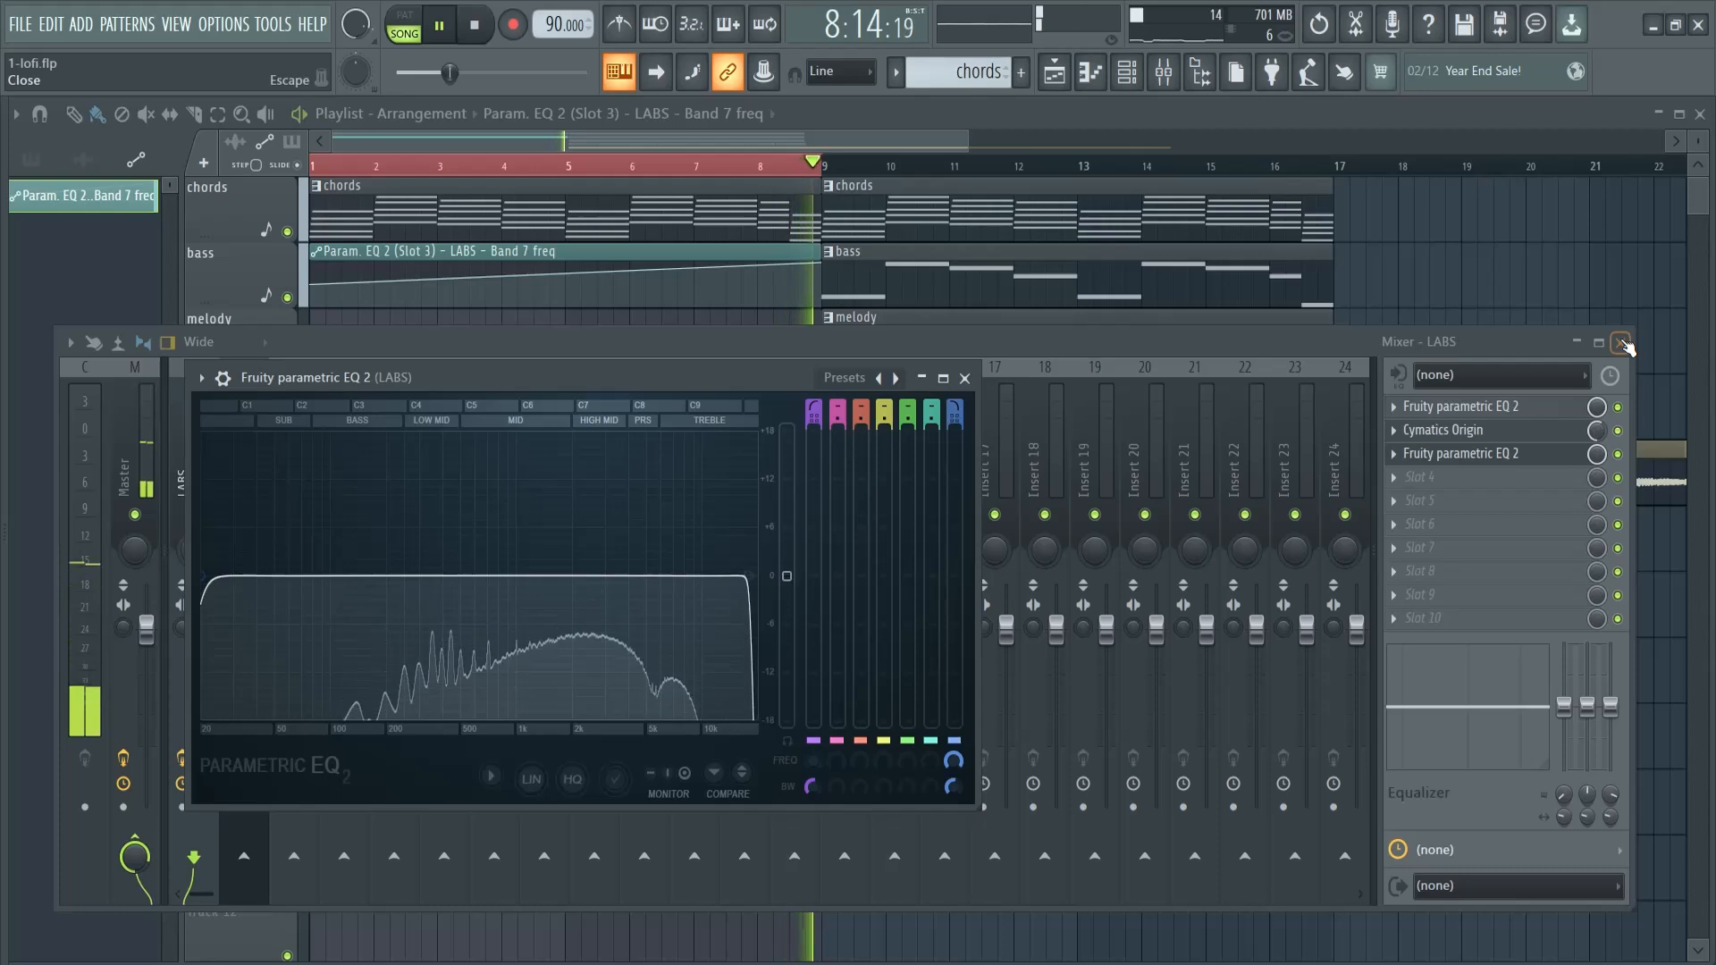
key("space")
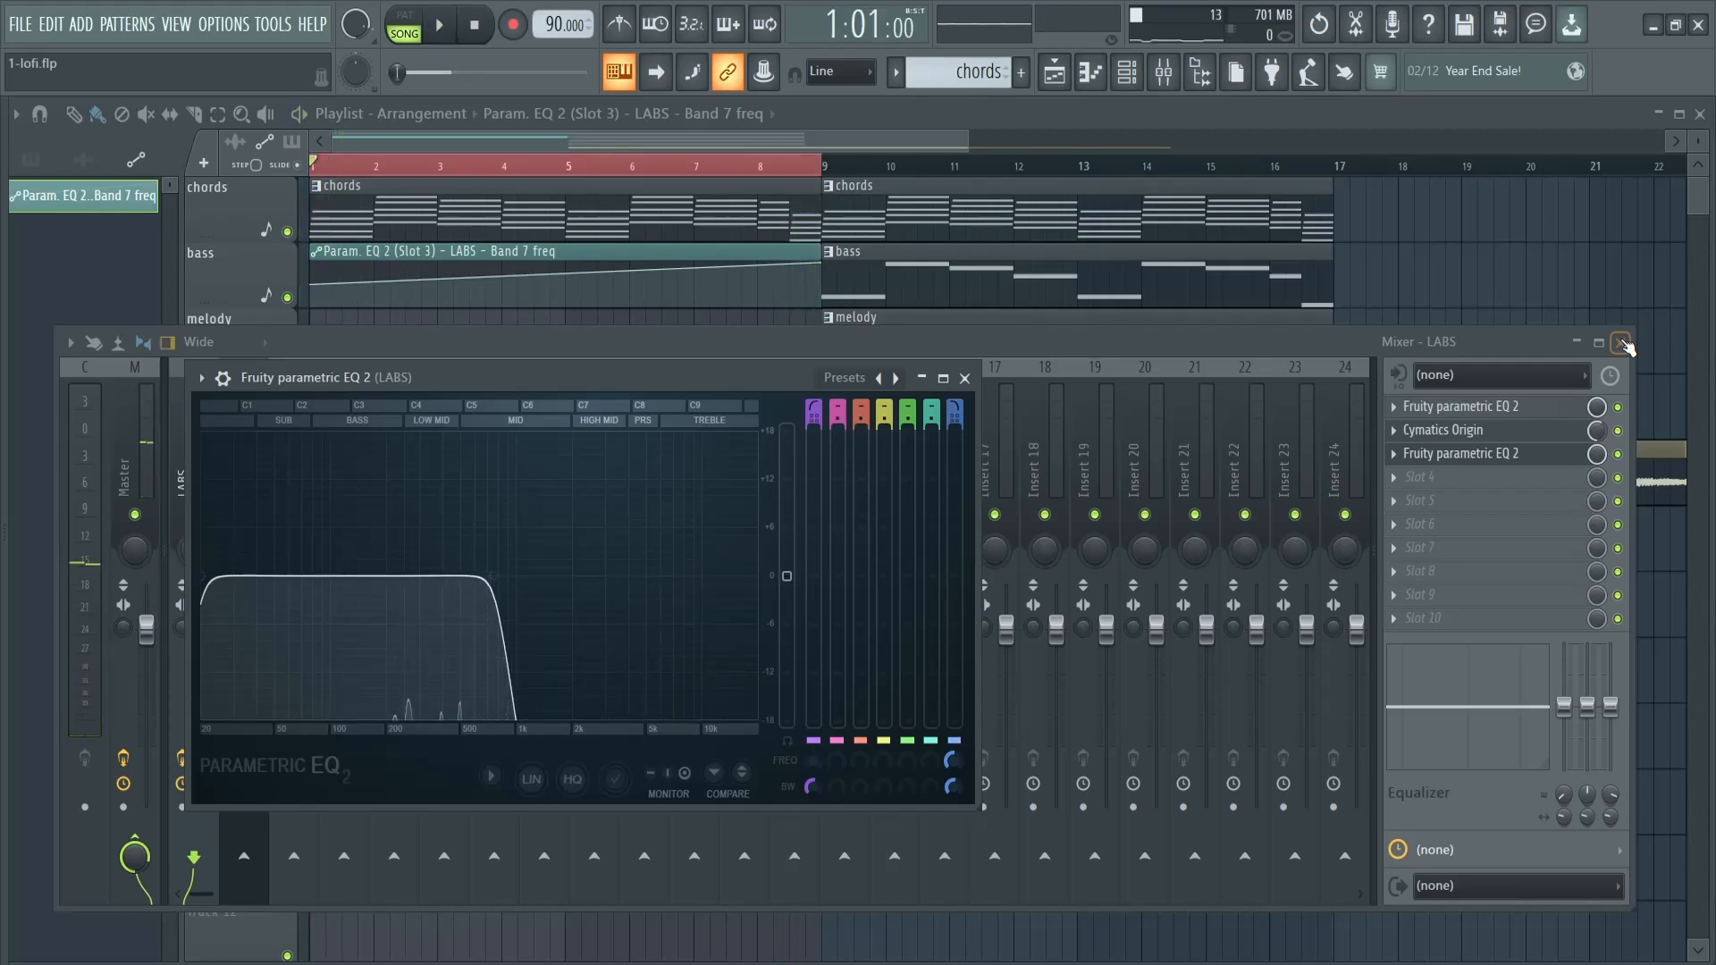
left_click(1621, 344)
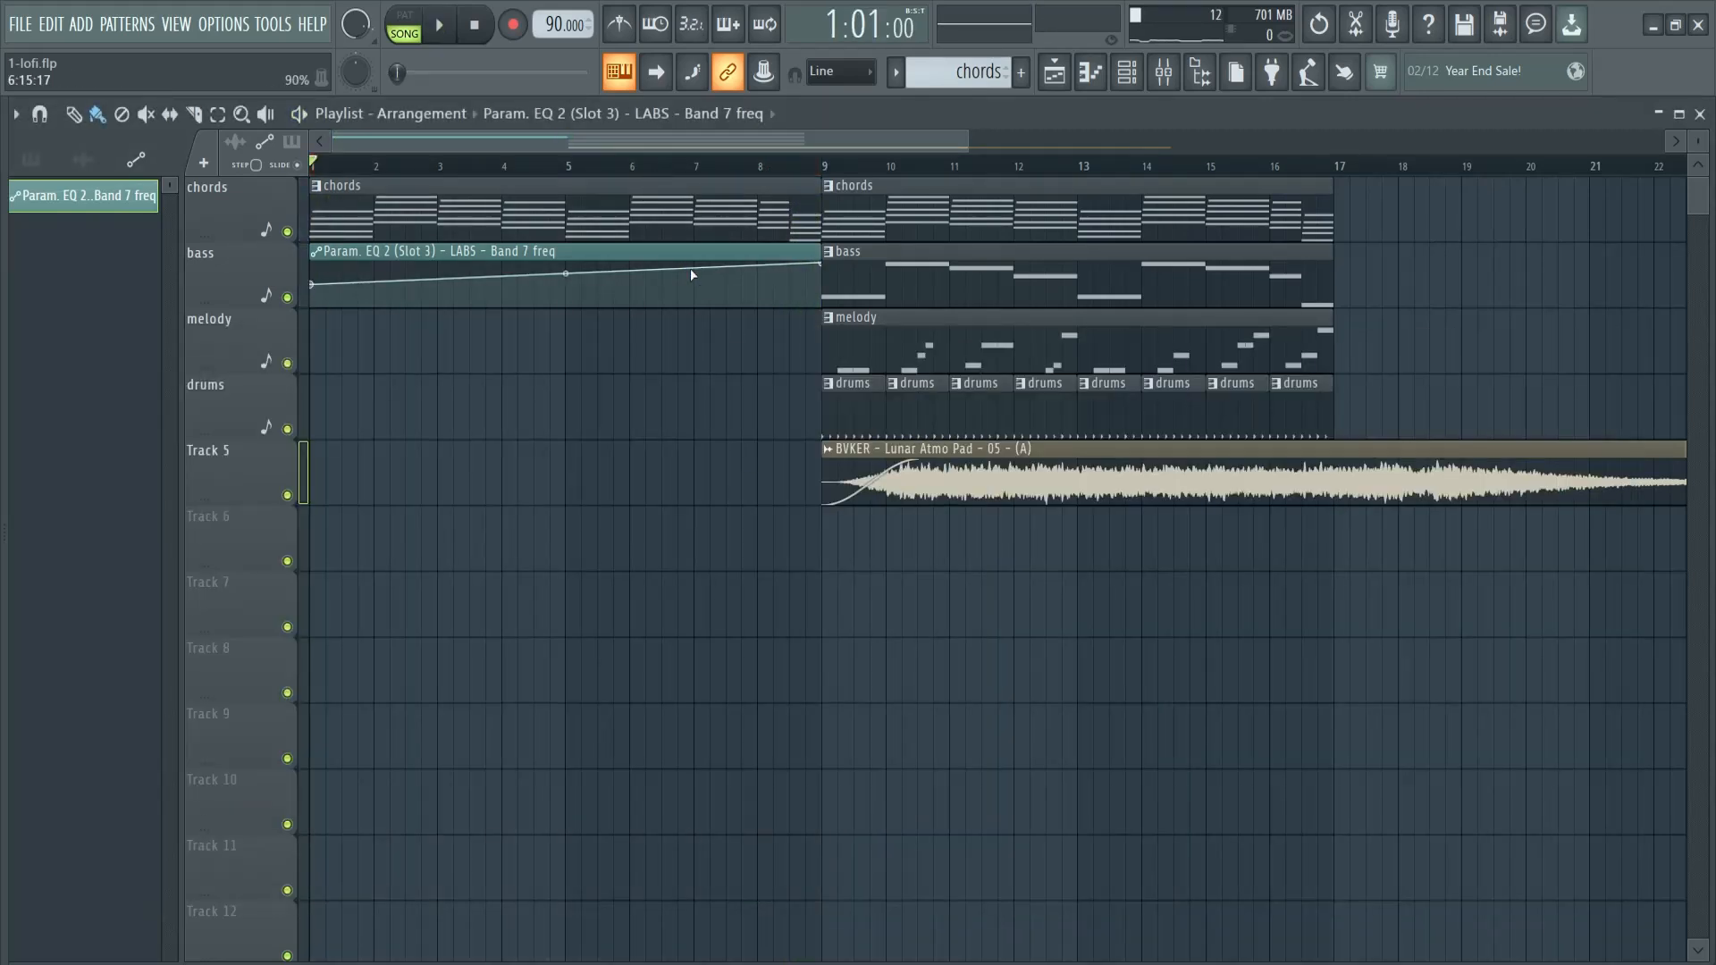
Step: Check the mixer routing of the melody pattern's LABS #2 channel and select mixer track Insert 3
left_click(878, 256)
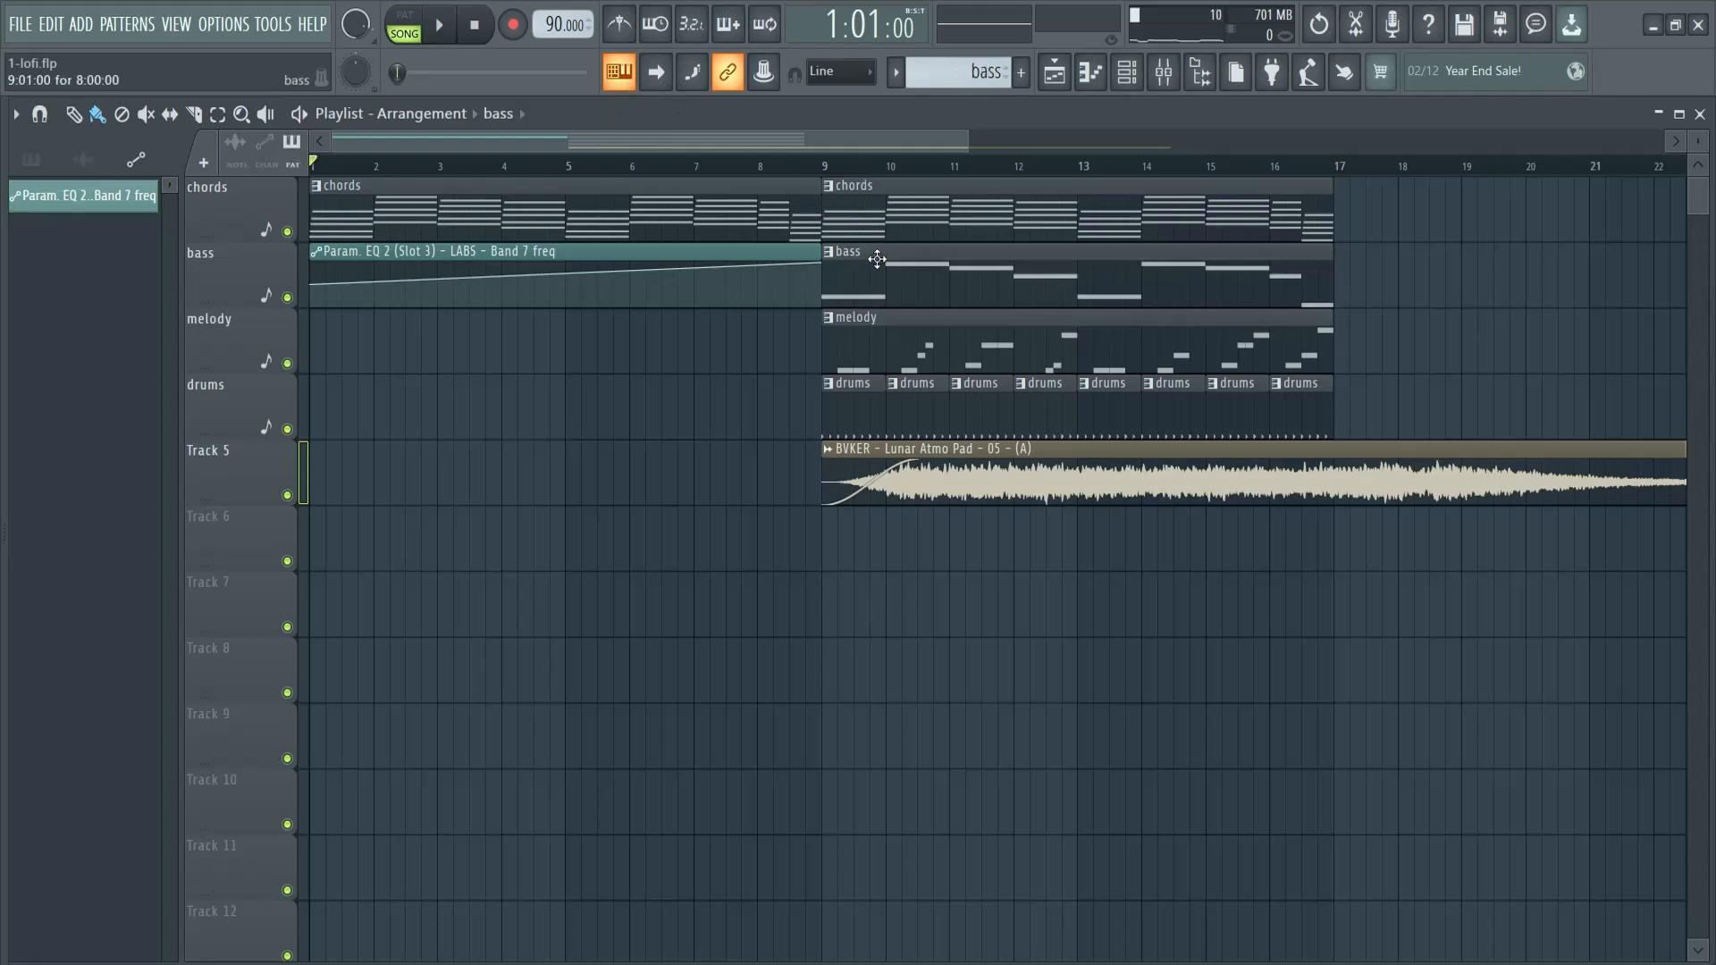
key("F6")
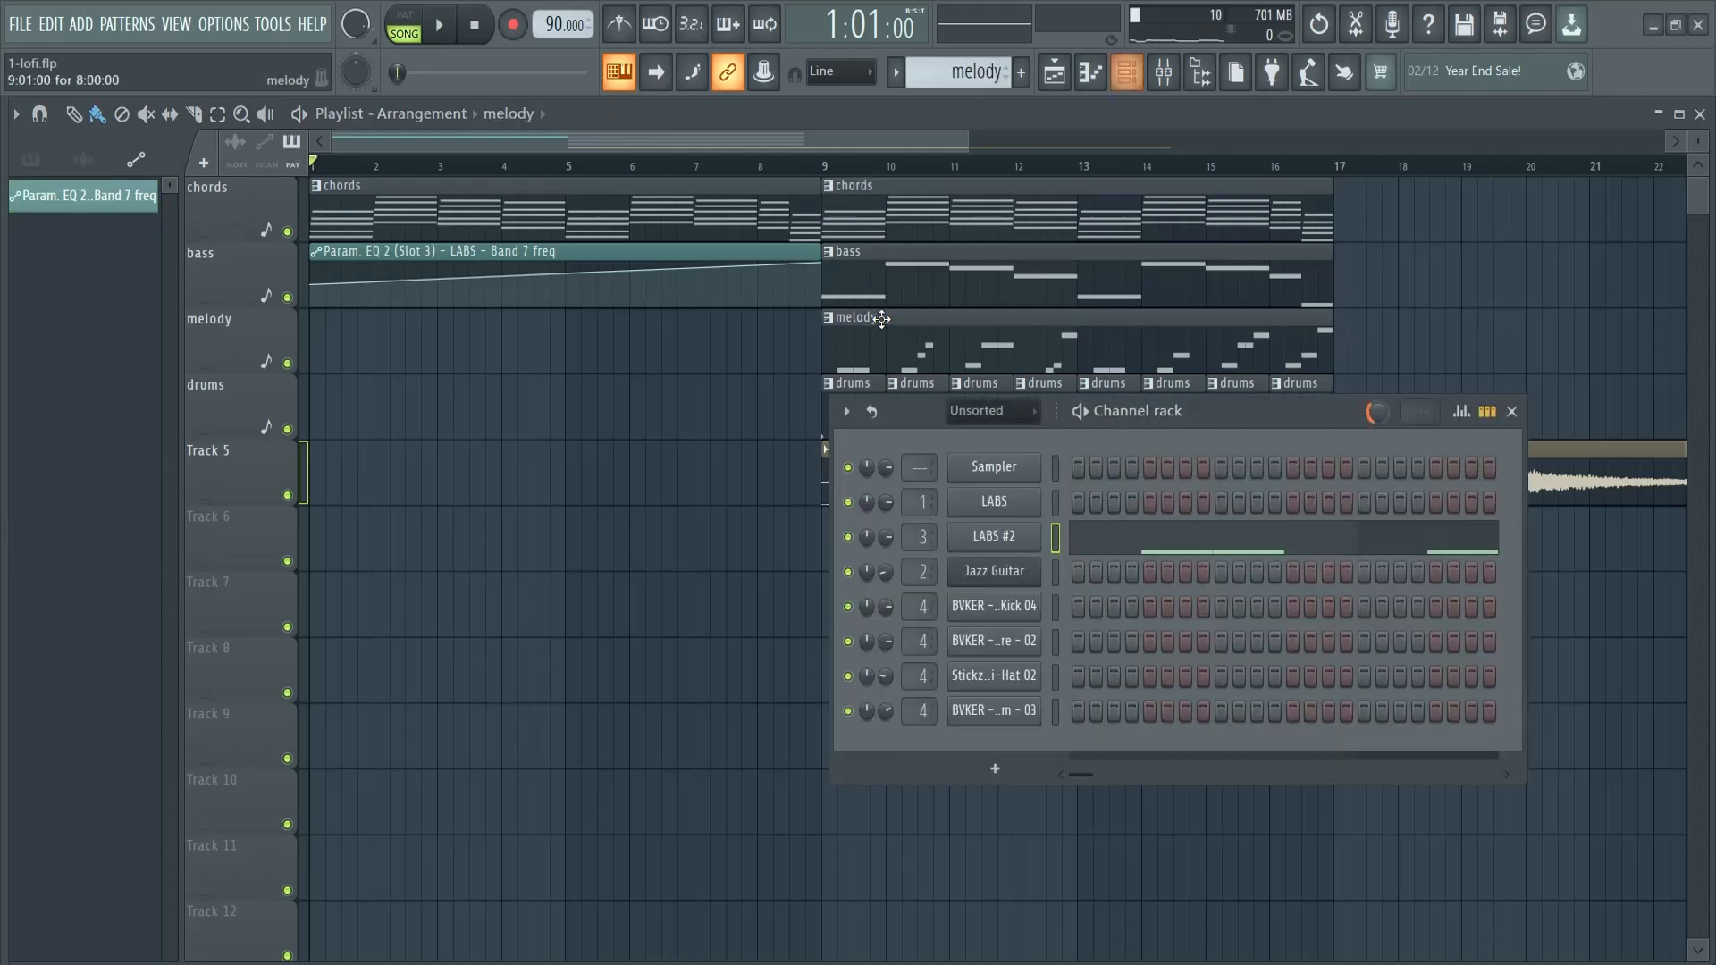
left_click(38, 160)
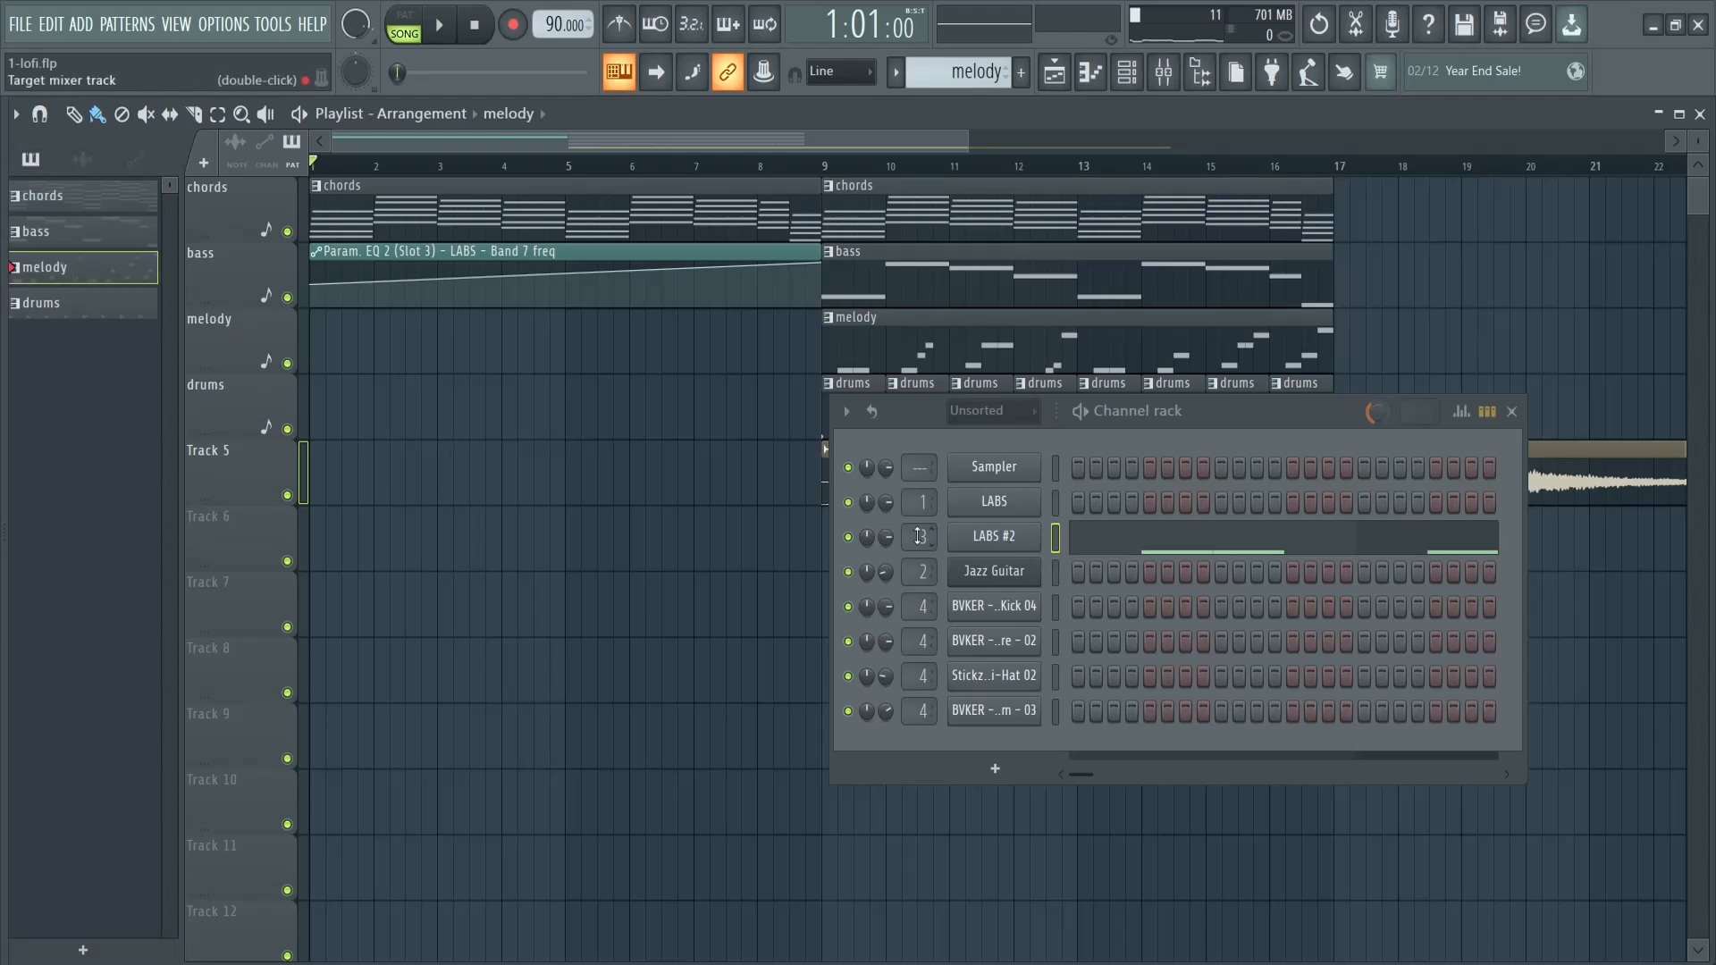
key("F9")
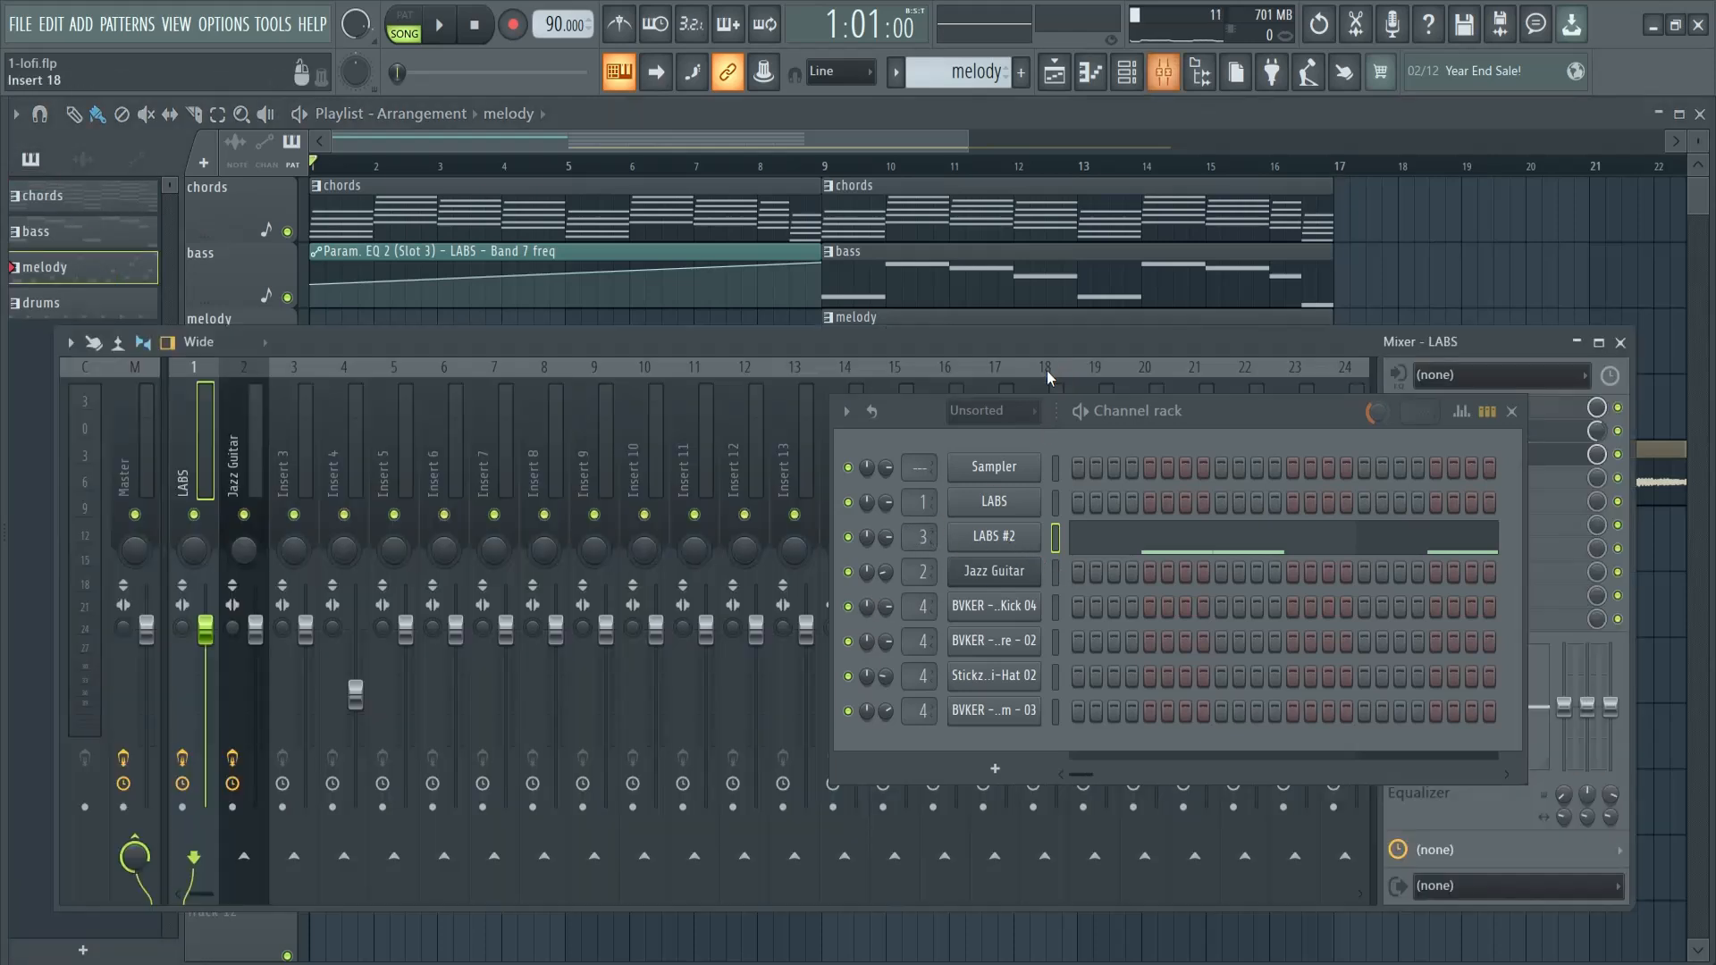
left_click(1513, 413)
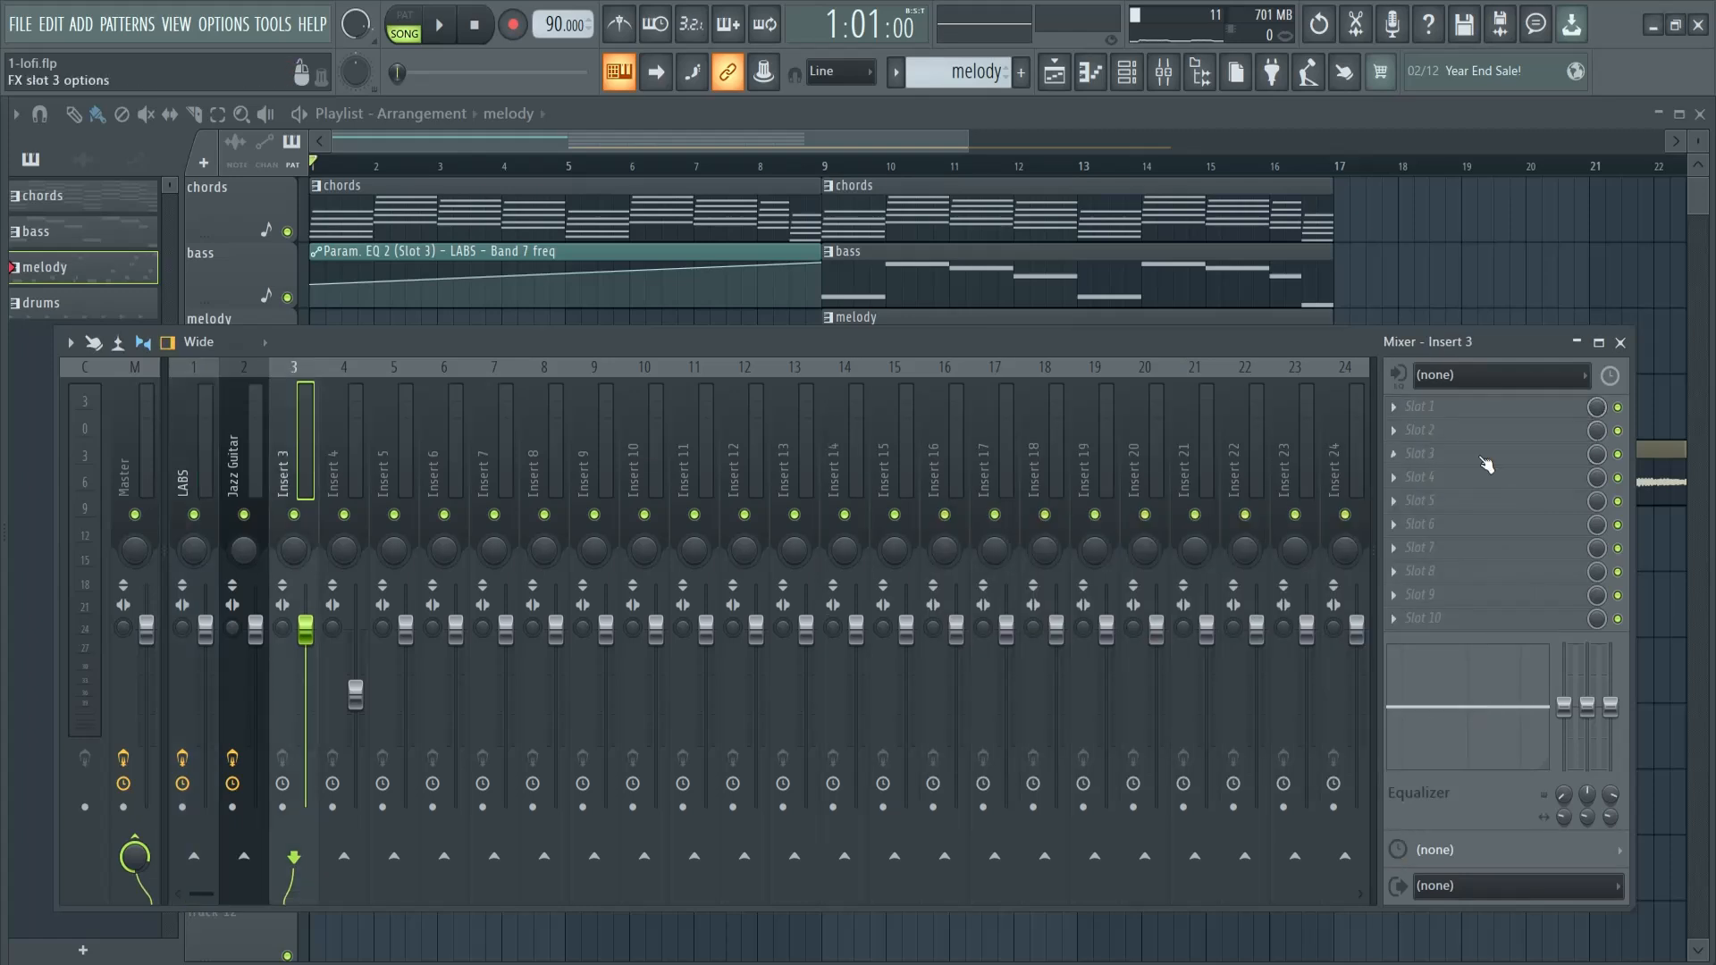
Step: Load Fruity Reeverb 2 into slot 1 of Insert 3 and reposition its window over the mixer
left_click(1435, 409)
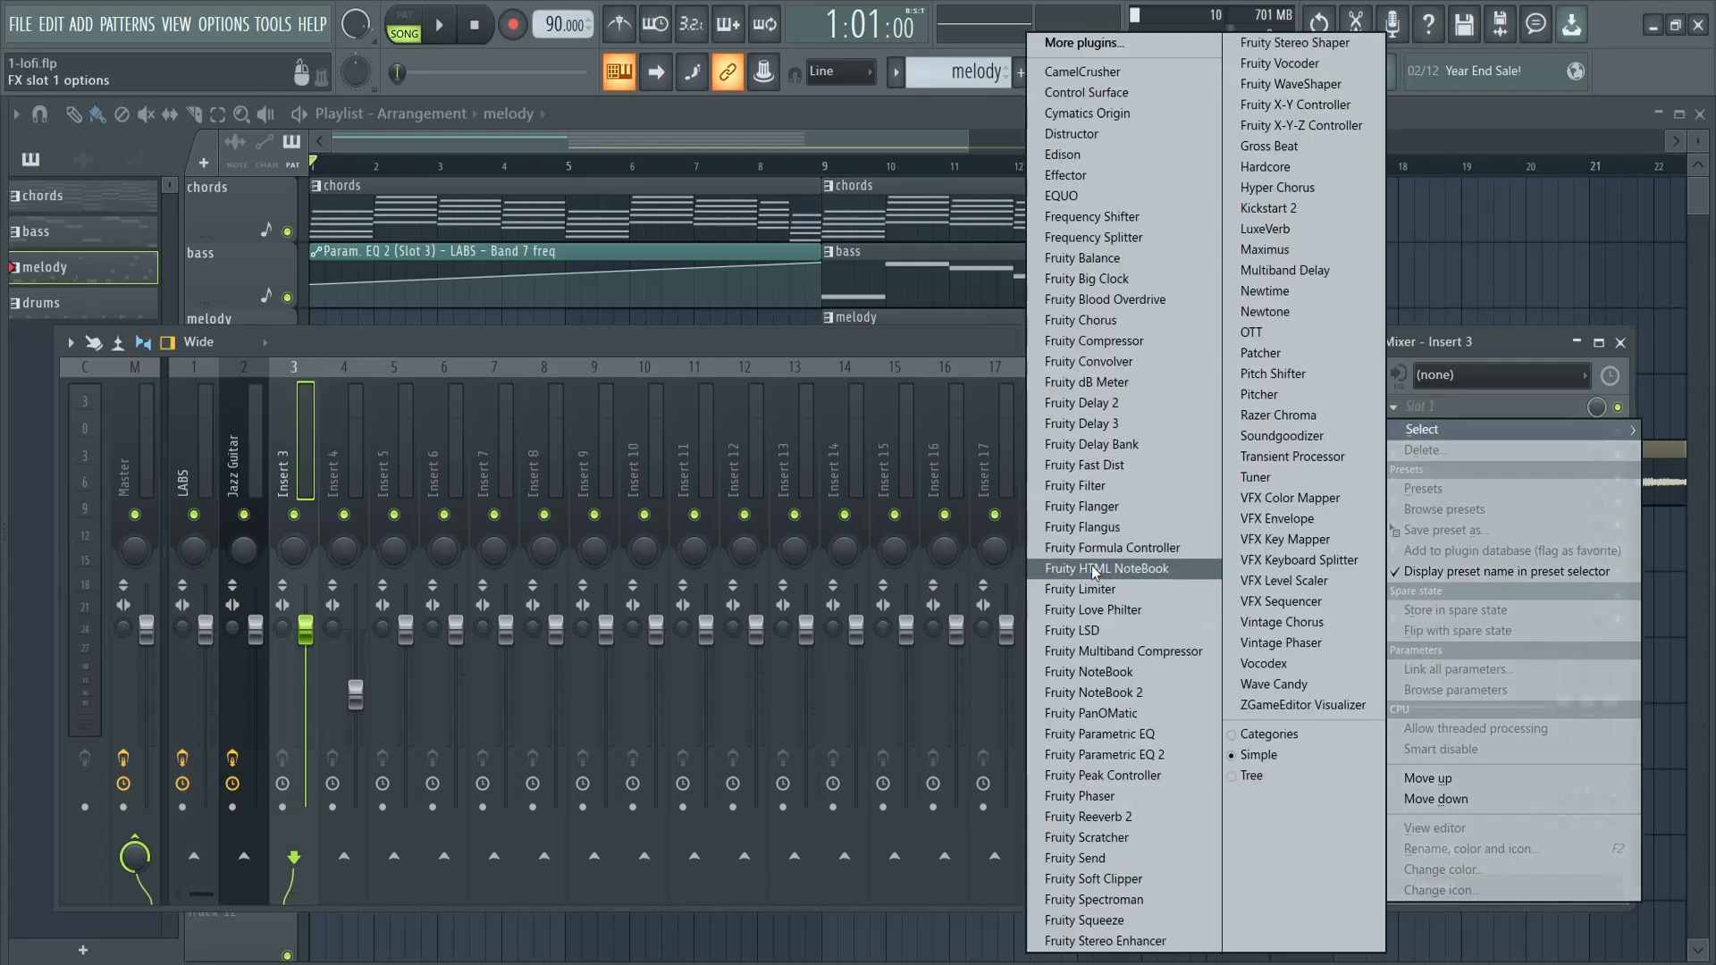
left_click(1086, 816)
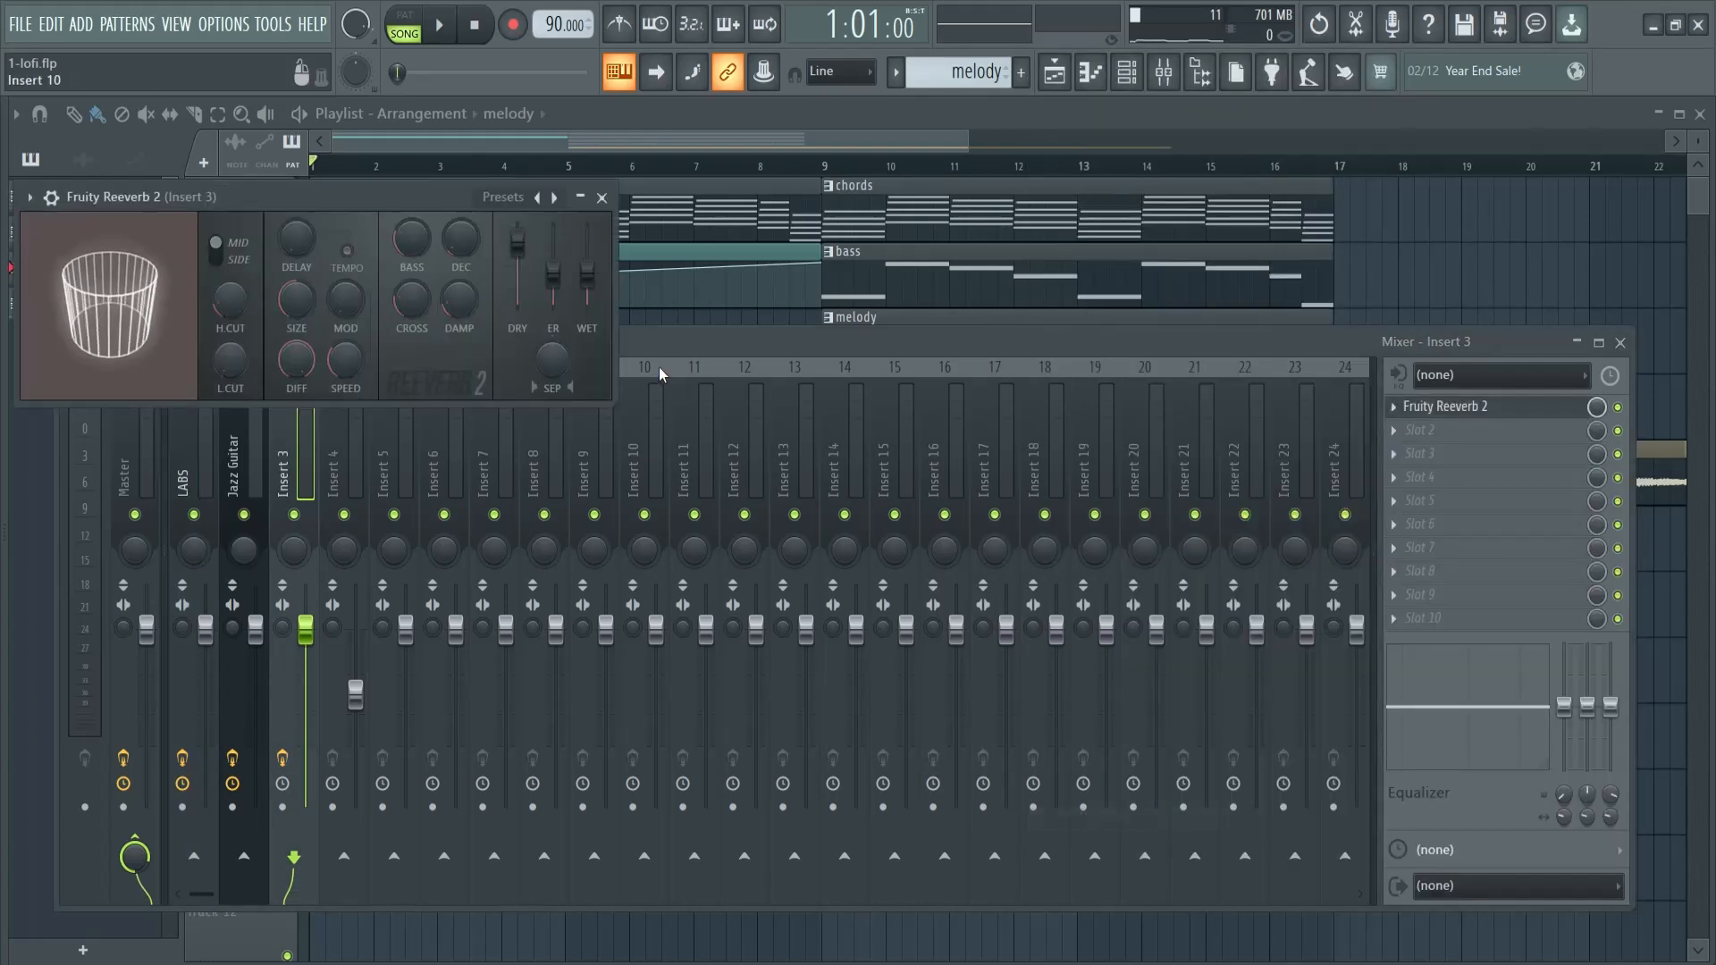
left_click_drag(481, 197, 834, 319)
Step: Raise the reverb's wet level and set its room size to 87 while the melody plays, and close the reverb and mixer
key("space")
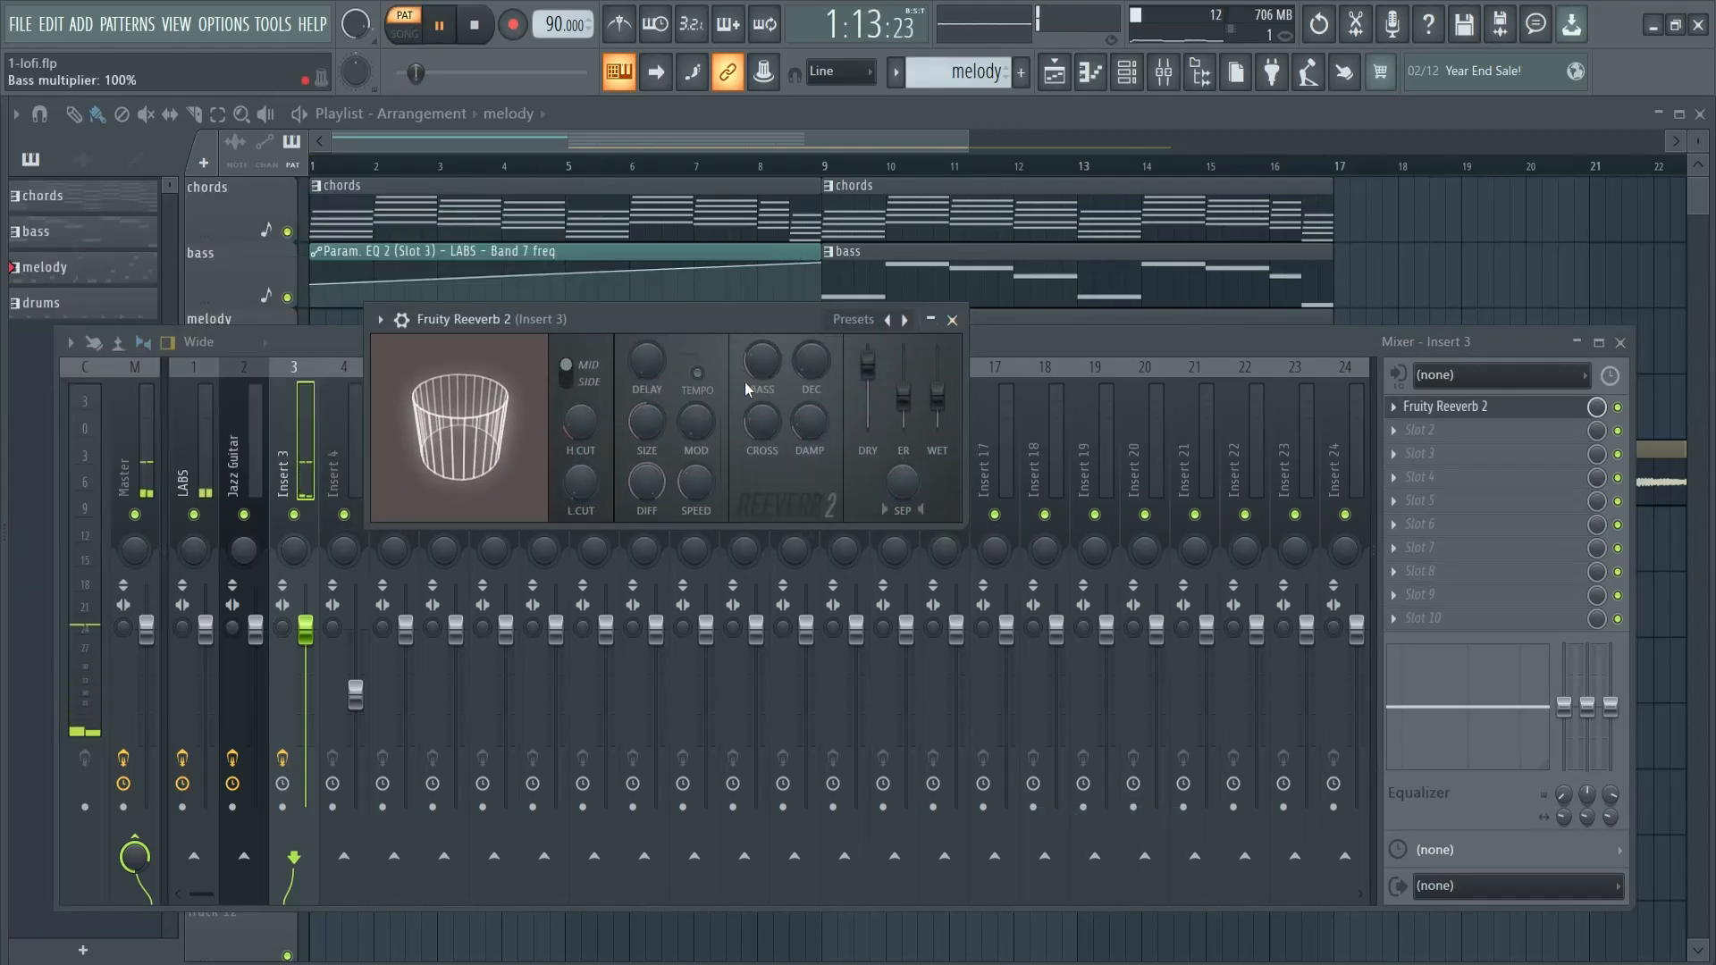
left_click_drag(937, 394, 936, 374)
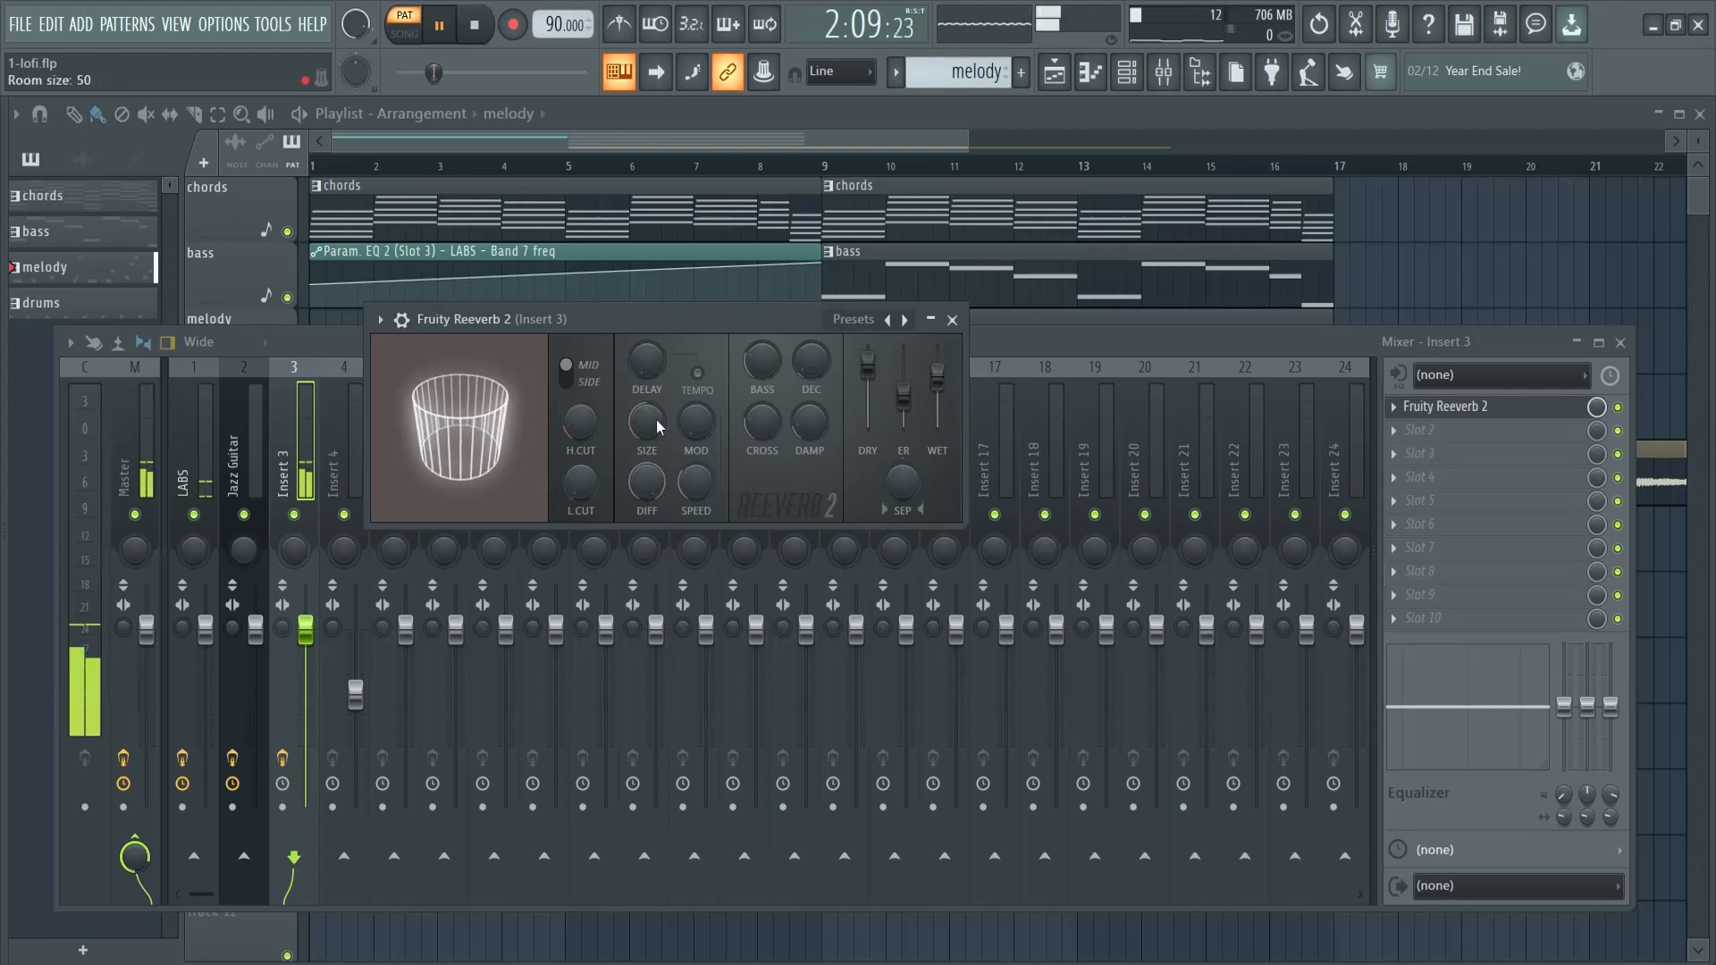
left_click_drag(656, 420, 657, 355)
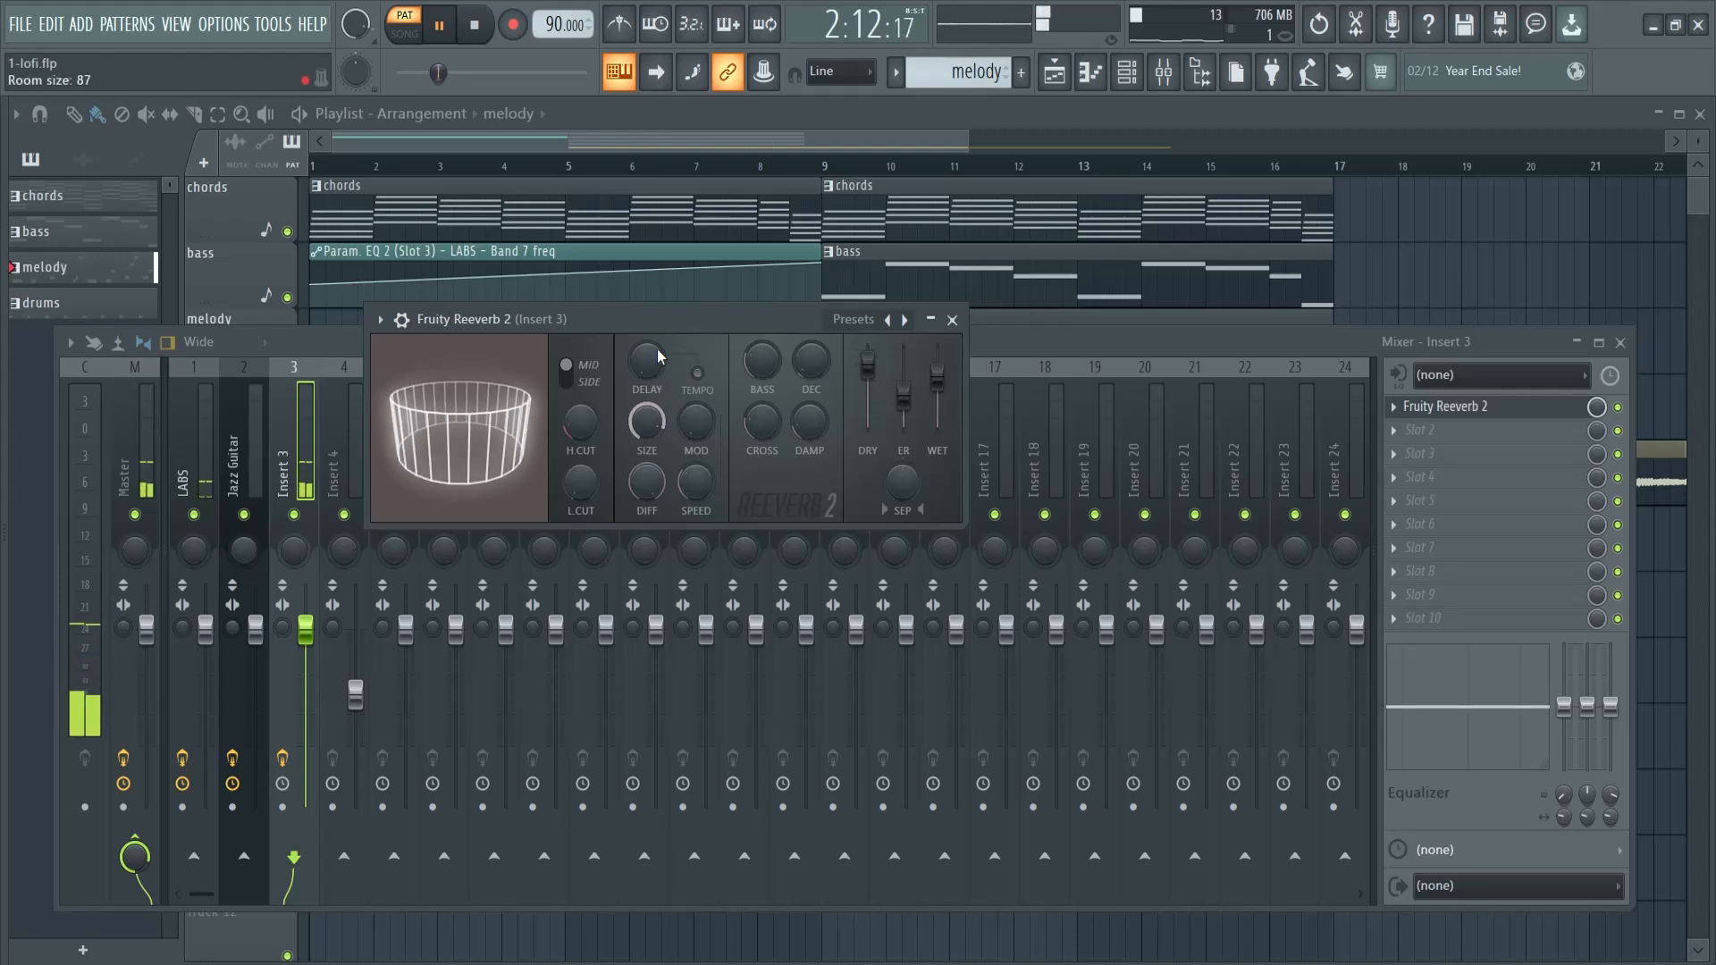
key("space")
left_click(952, 320)
left_click(1619, 343)
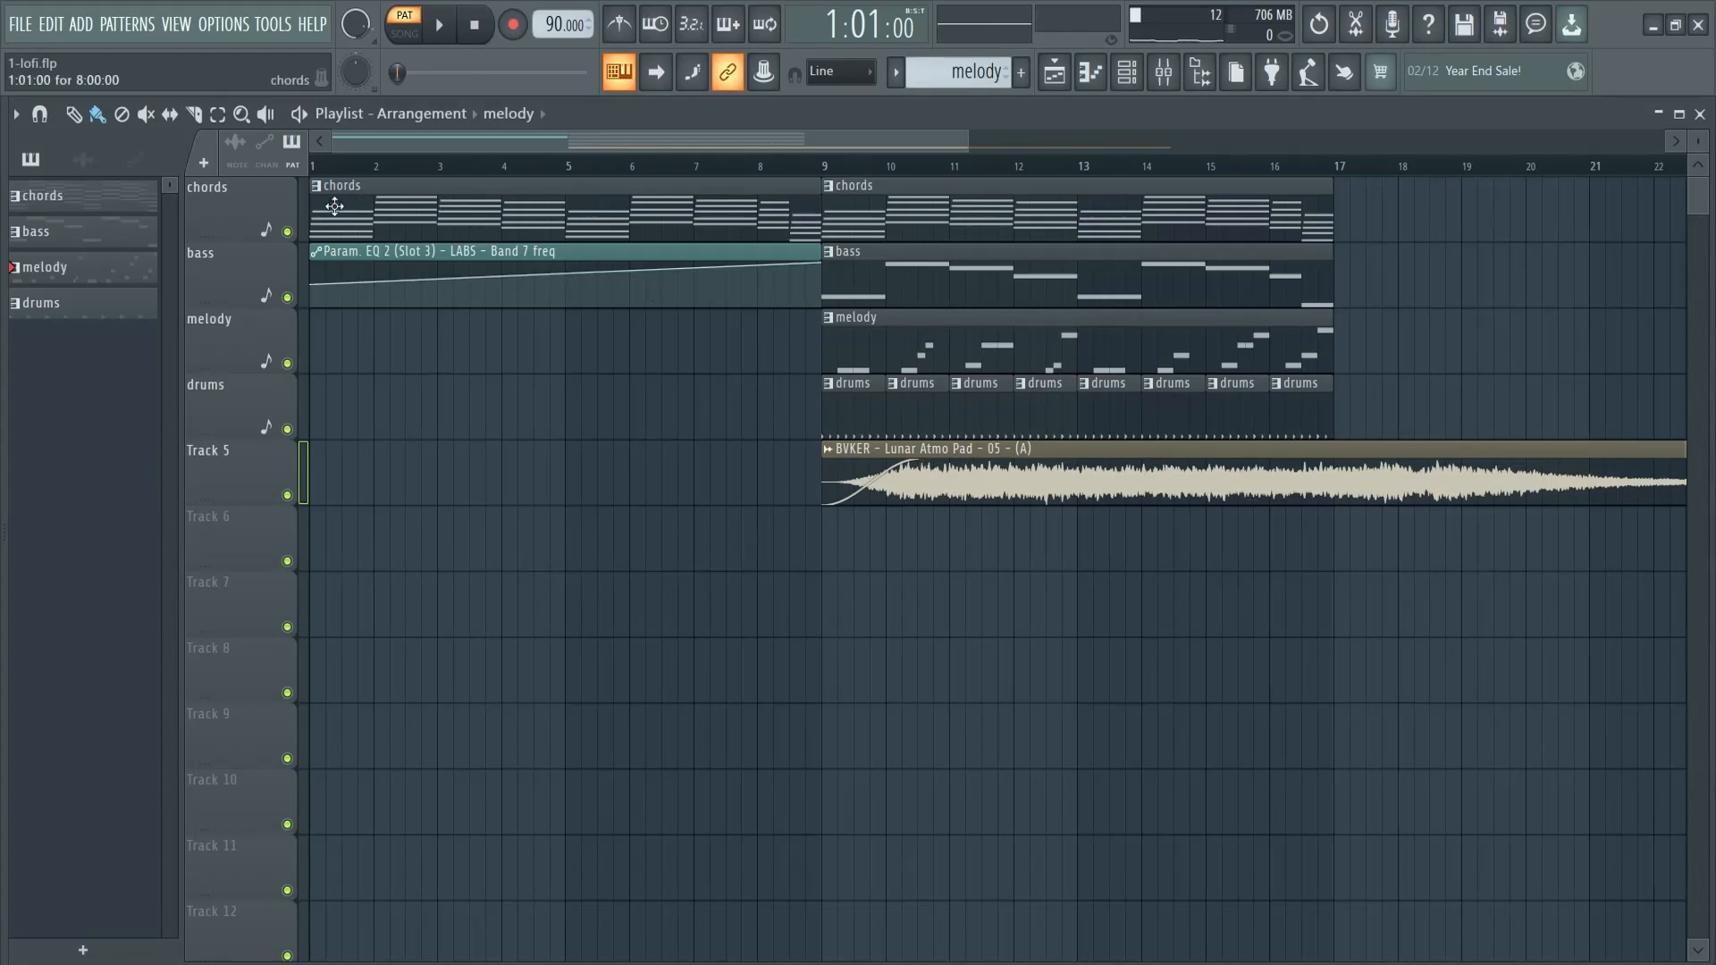
Step: Select all the drums clips in bars 9 to 16 of the playlist
left_click_drag(1146, 632, 1509, 148)
left_click(930, 184)
left_click(1042, 286, "ctrl")
left_click_drag(706, 251, 730, 251)
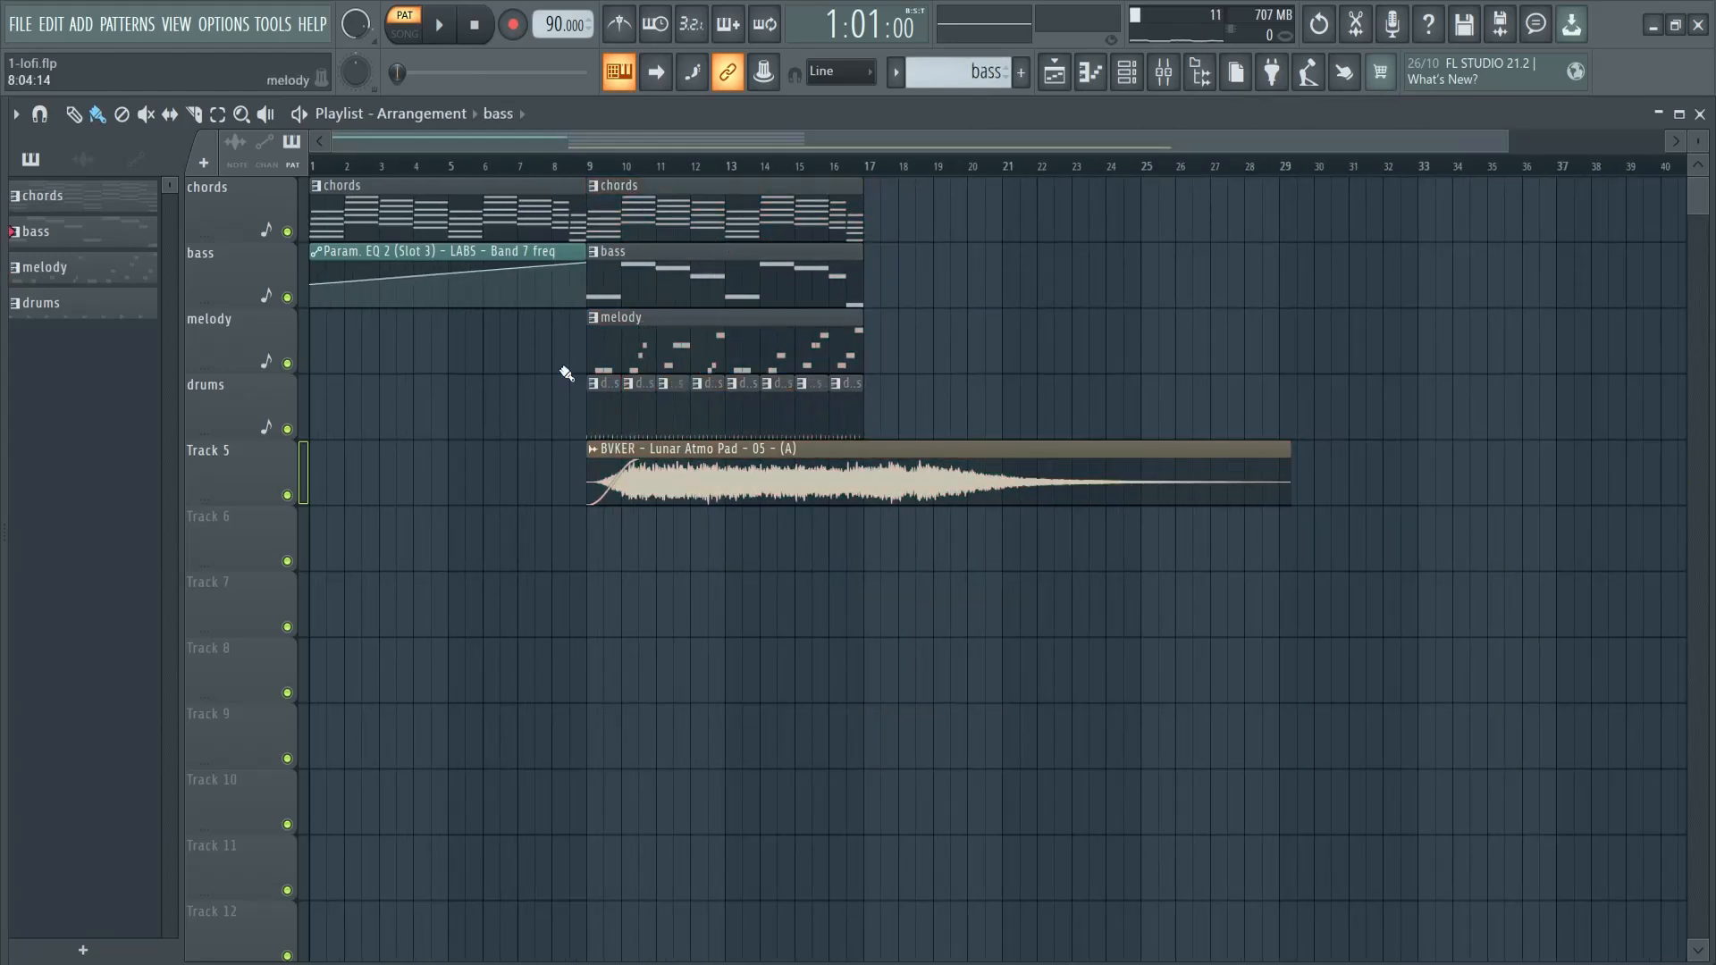
left_click_drag(546, 407, 877, 413)
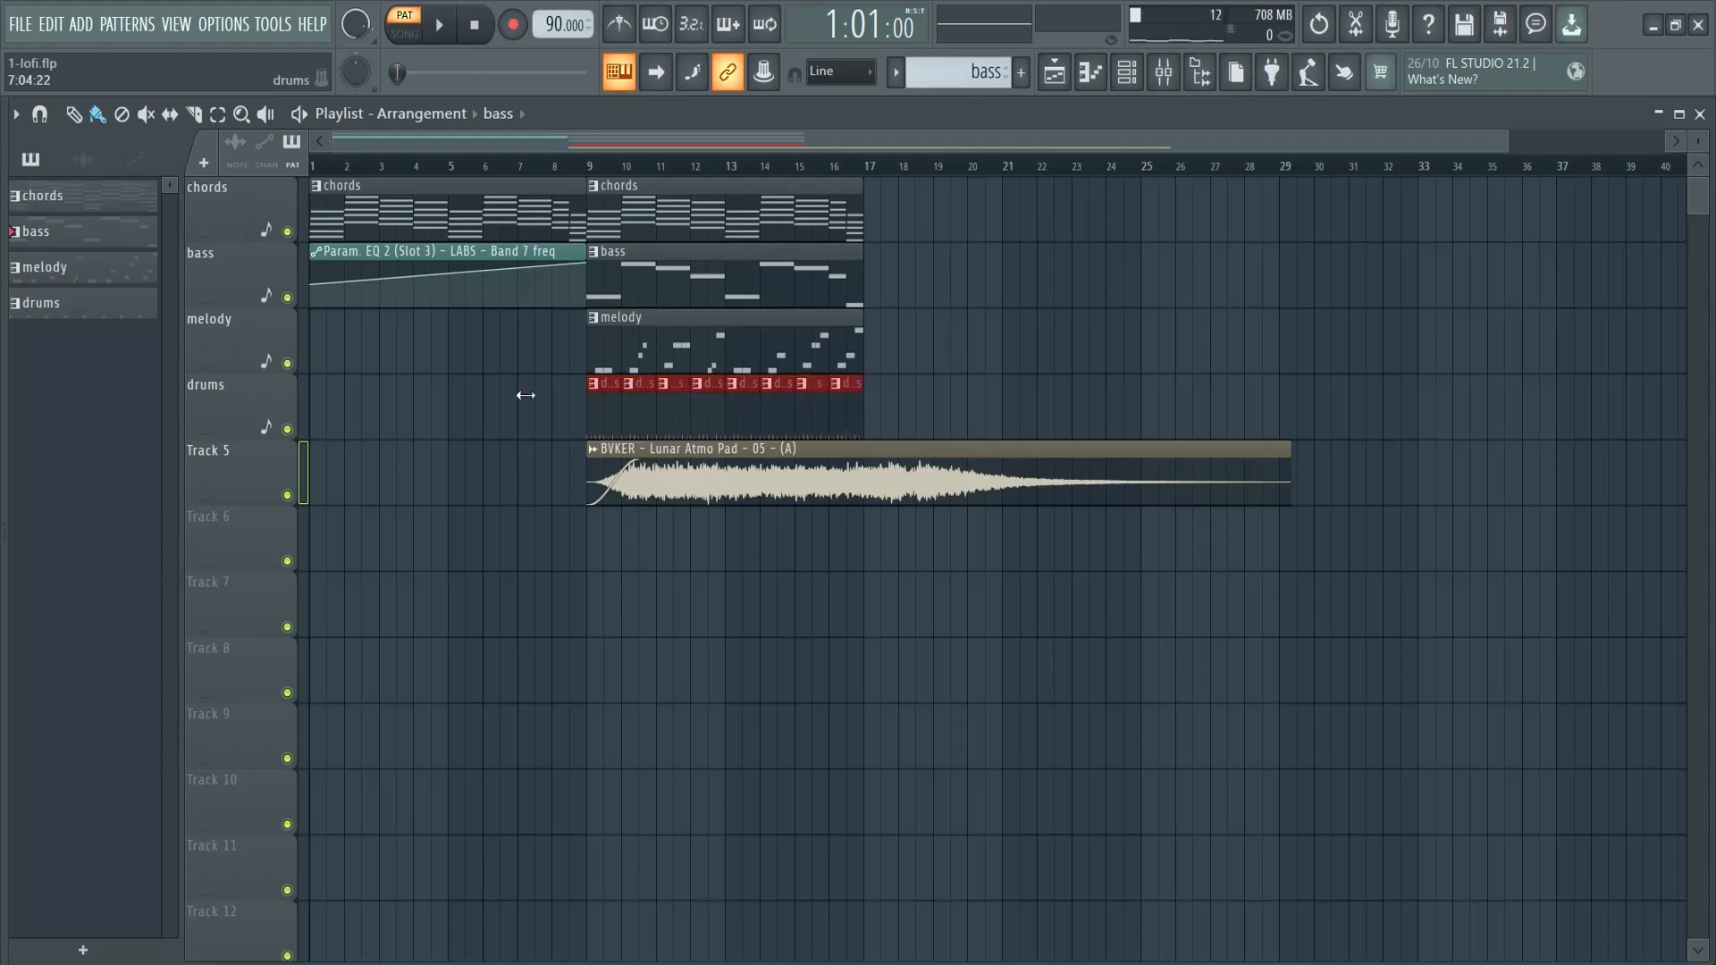
Step: Name Track 5 after its BVKER - Lunar Atmo Pad - 05 - (A) audio clip
right_click(215, 469)
left_click(290, 474)
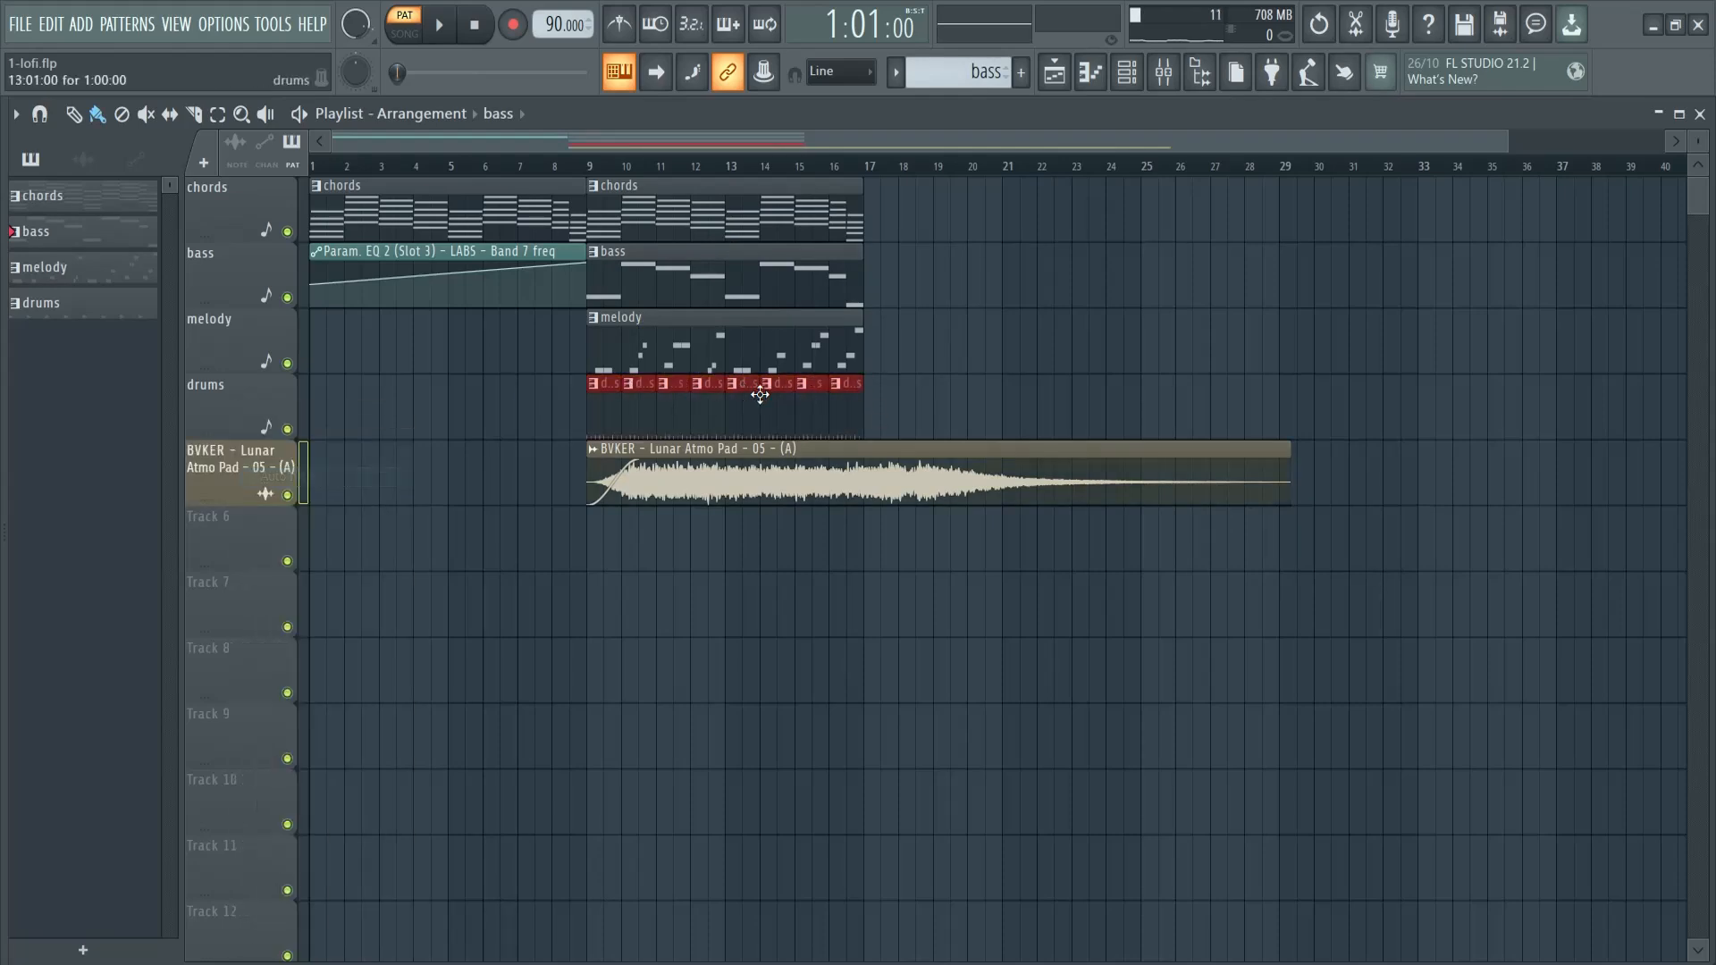
Step: Move the selected drums clips so that they fill bars 17 to 24, and set the song position to bar 13
left_click_drag(779, 382, 1049, 387)
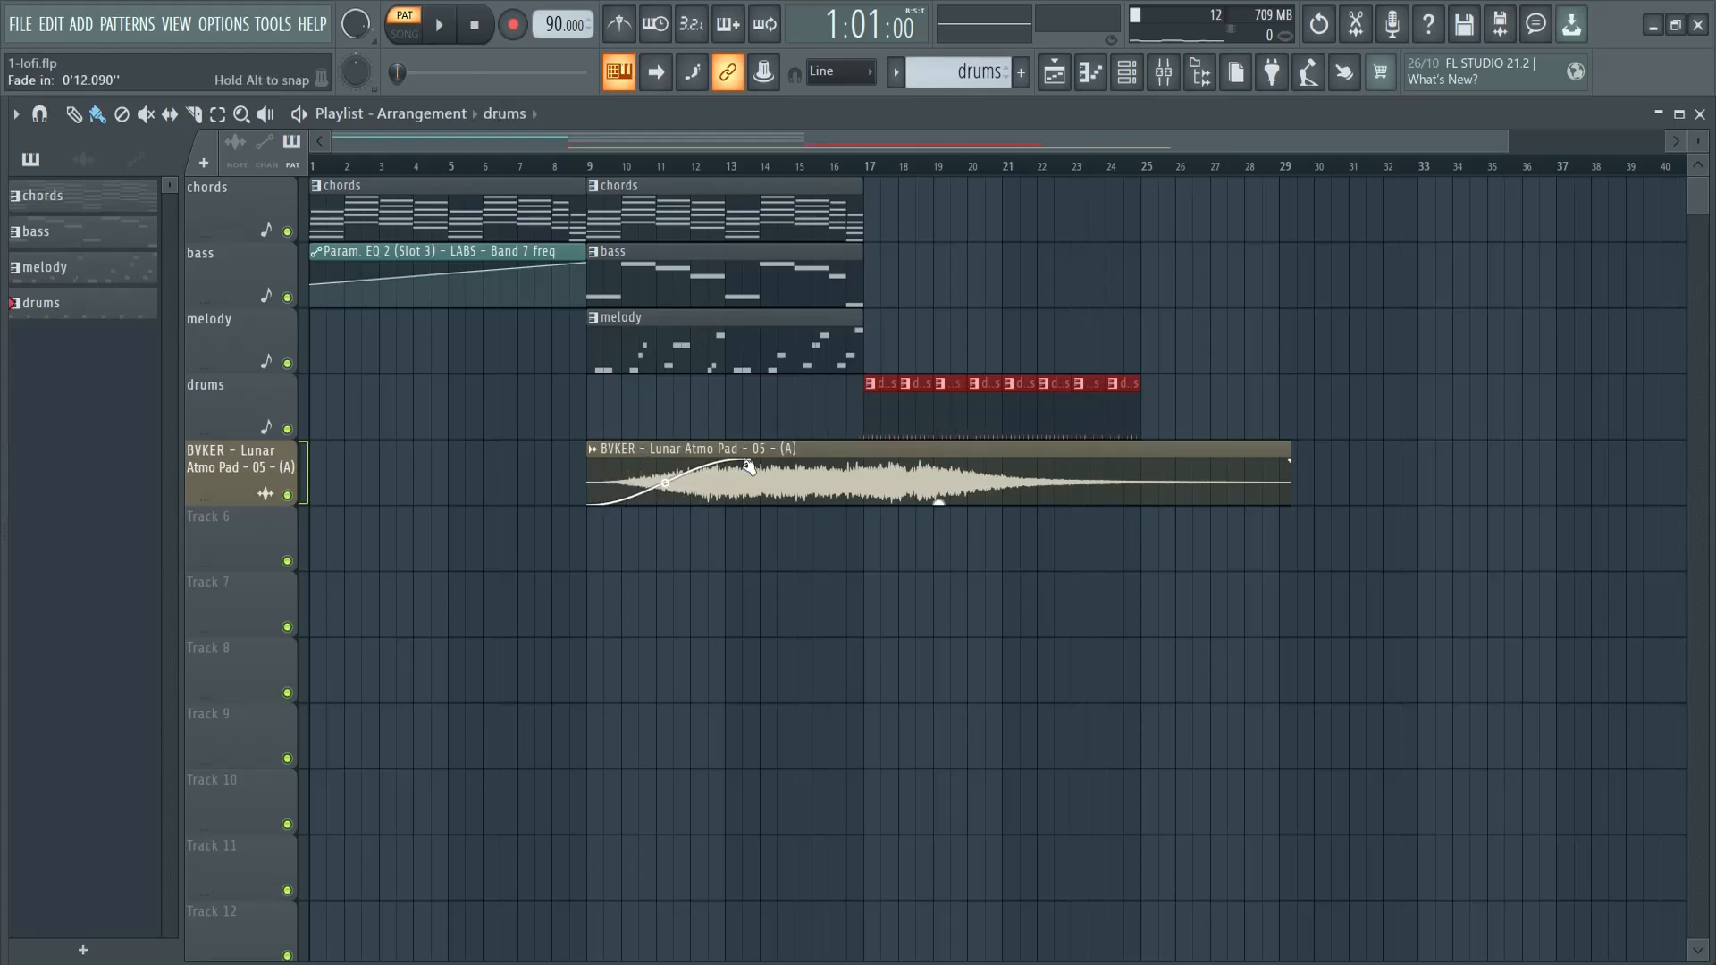
left_click(737, 171)
Step: Repeat the chords pattern on its track from bar 17 through bar 48
left_click(742, 185)
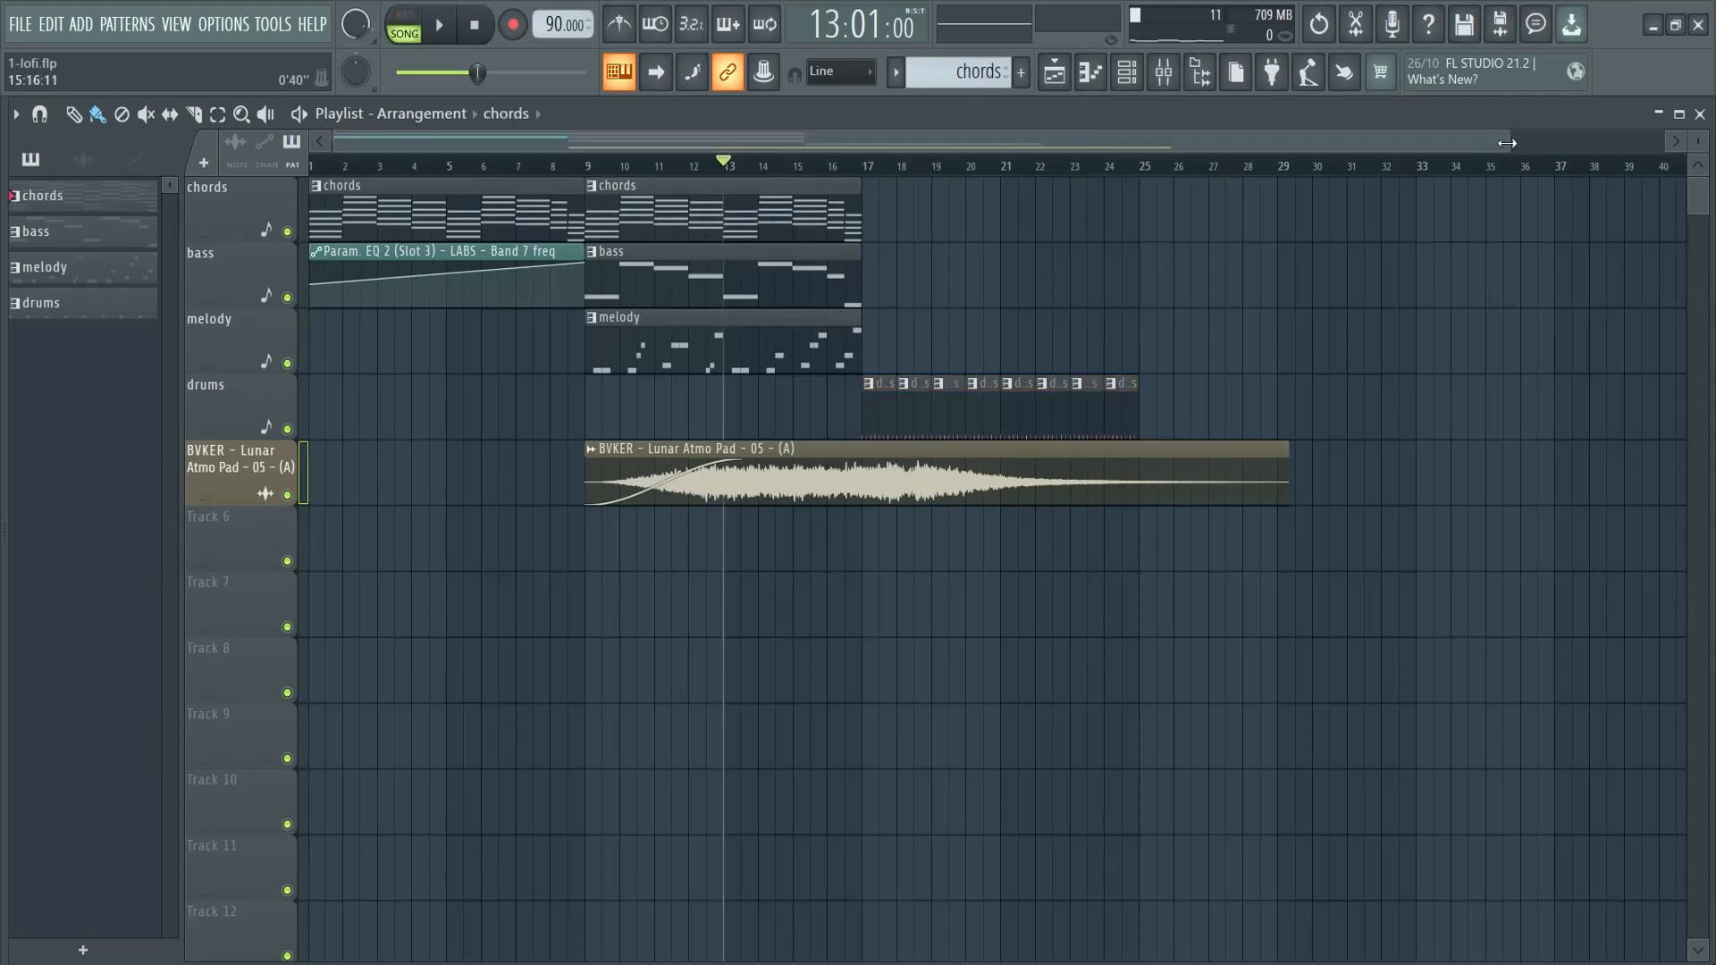
left_click_drag(1507, 143, 1678, 146)
left_click_drag(784, 187, 1680, 188)
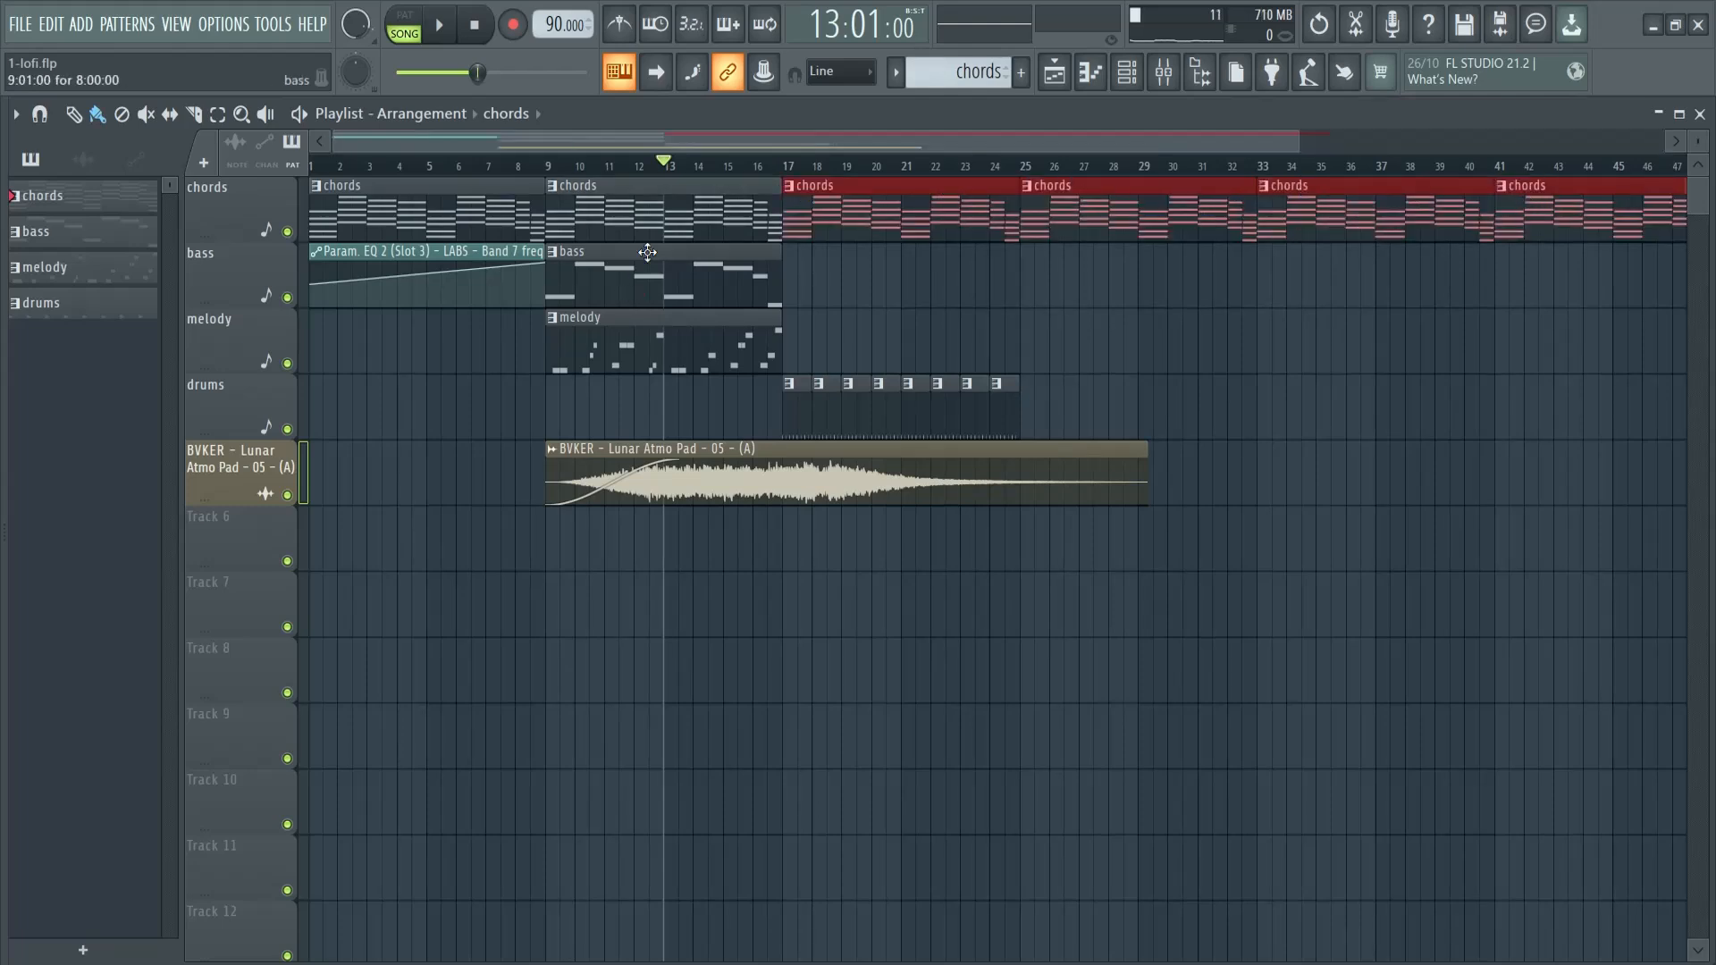
Step: Repeat the bass pattern on its track from bar 17 through bar 48
left_click(728, 259)
left_click_drag(780, 265, 1363, 272)
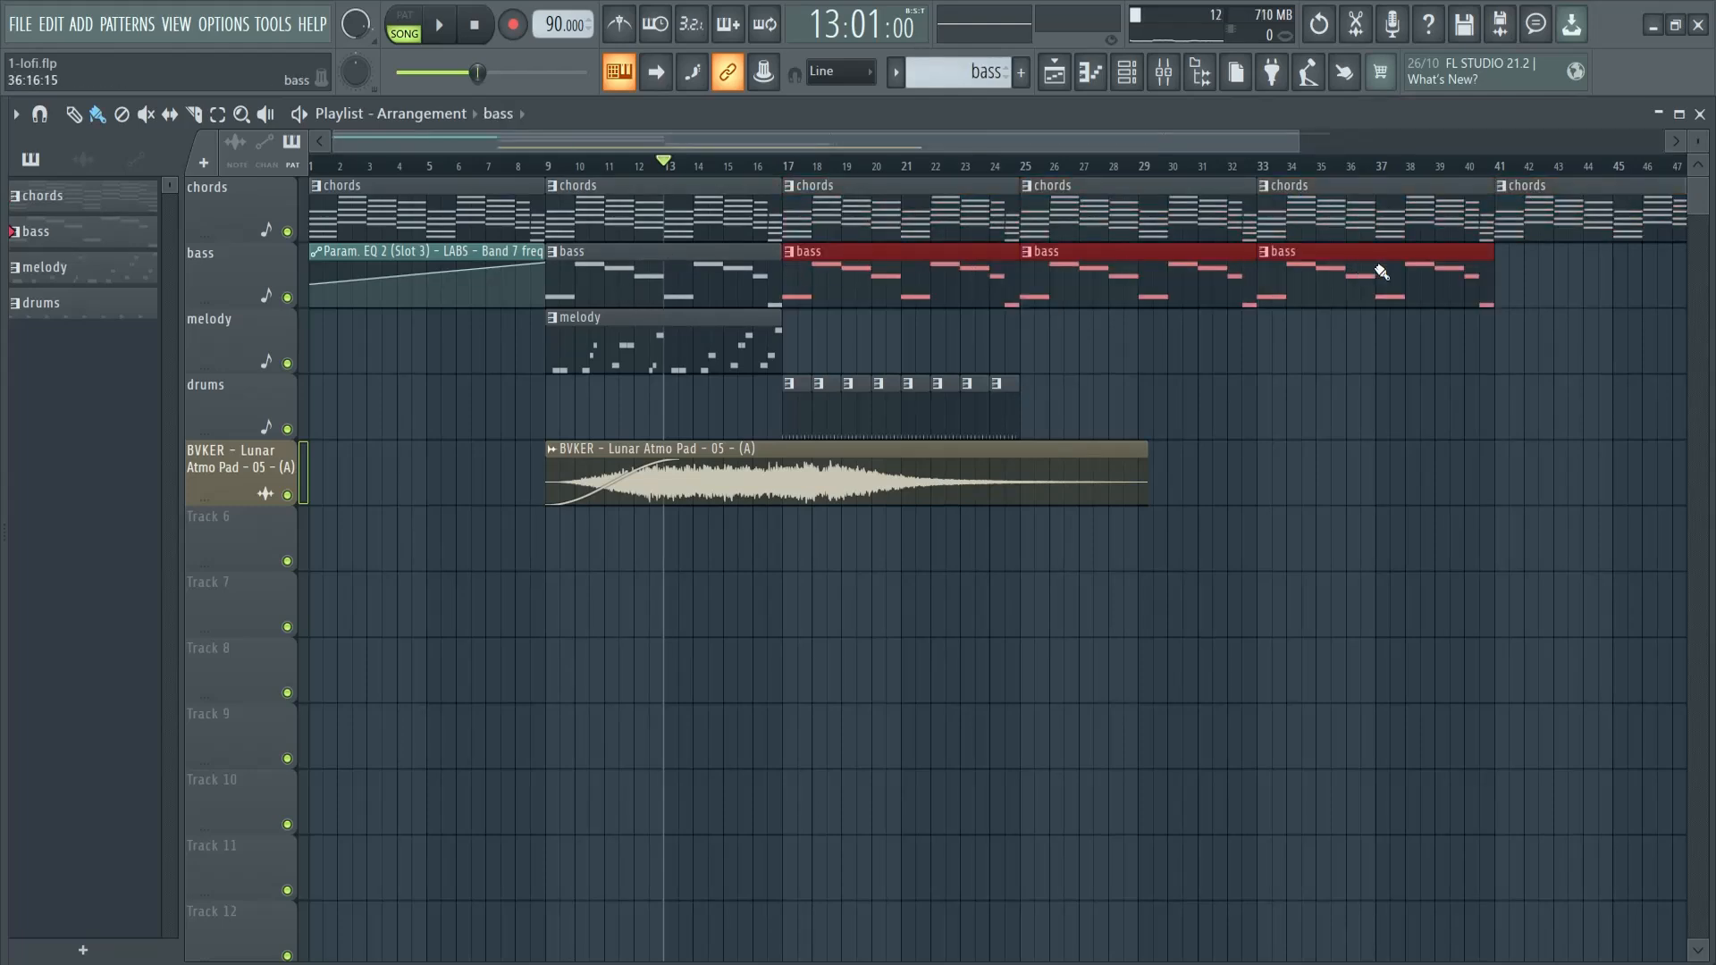
left_click_drag(1296, 142, 1479, 145)
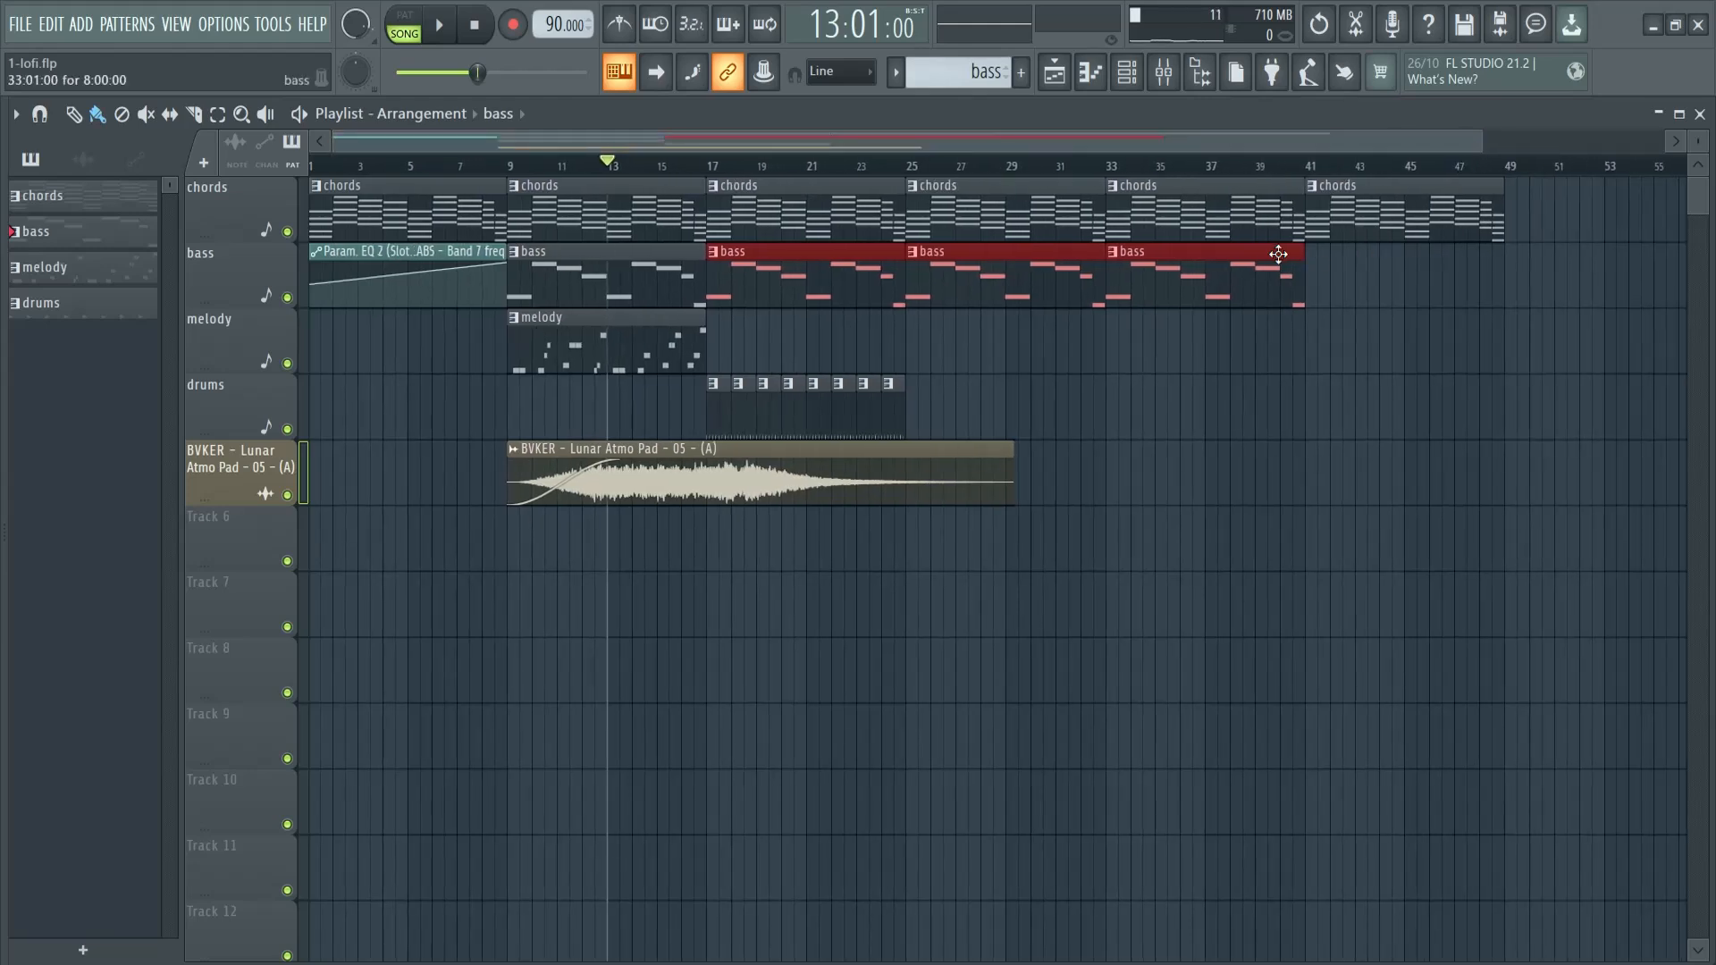
left_click(1318, 260)
Step: Add three more melody clips on the melody track to cover bars 17 to 40
left_click(581, 313)
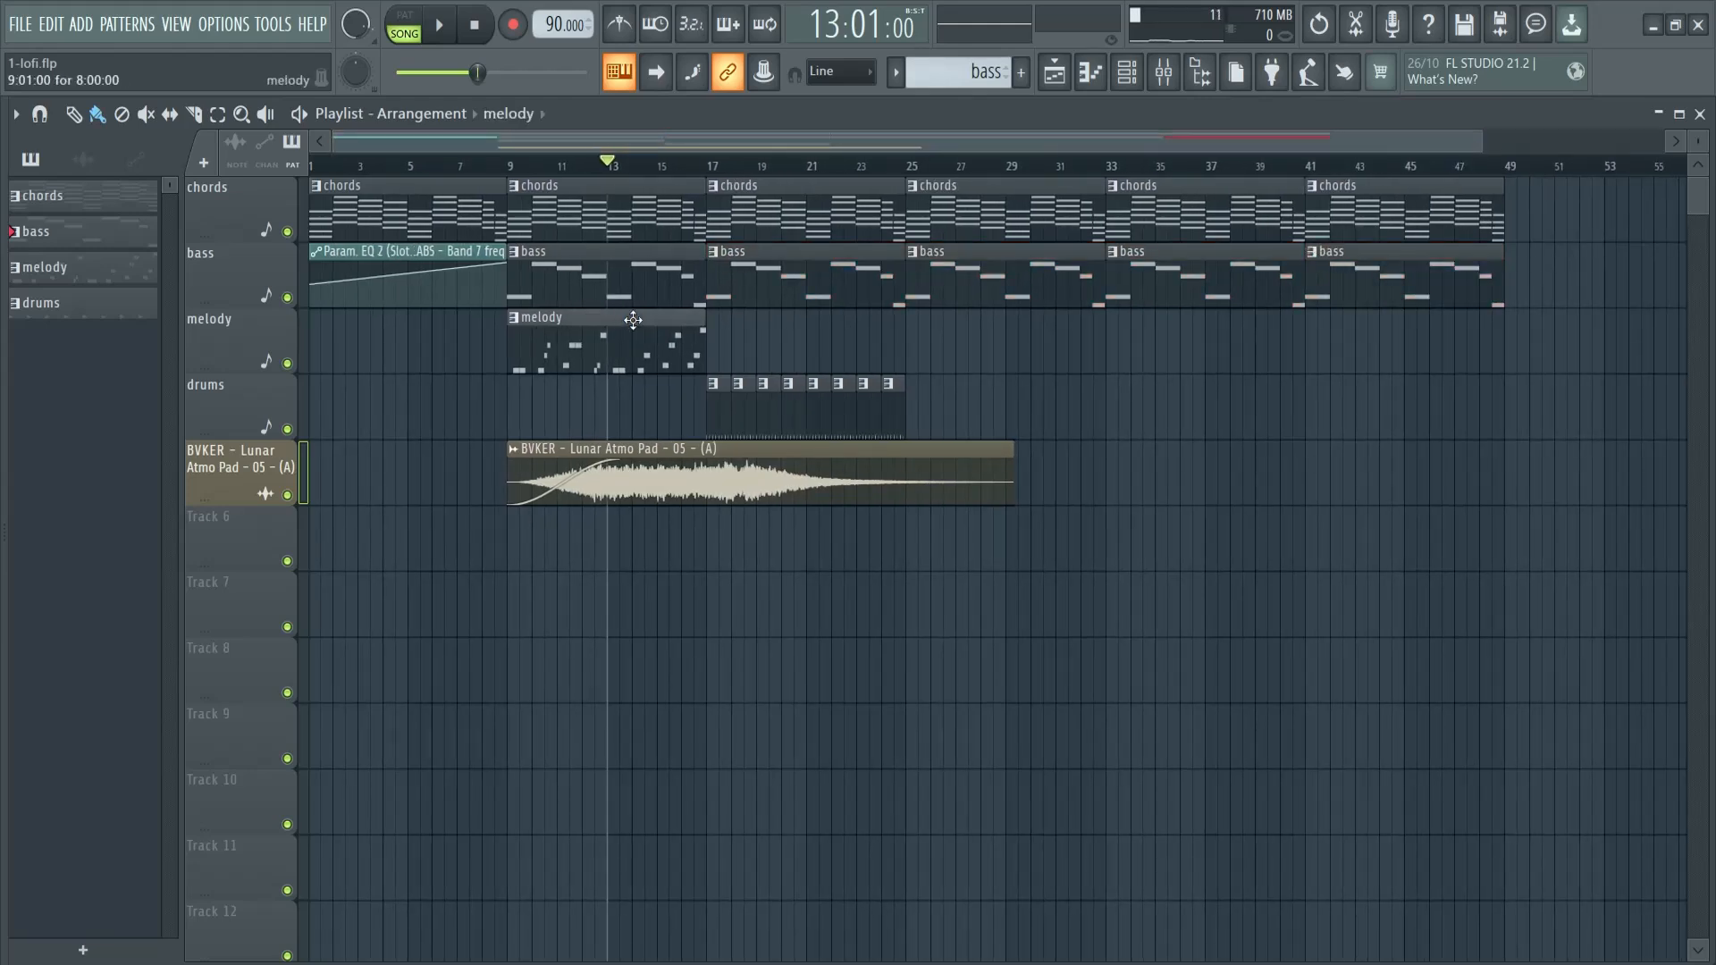
left_click(715, 328)
left_click(950, 329)
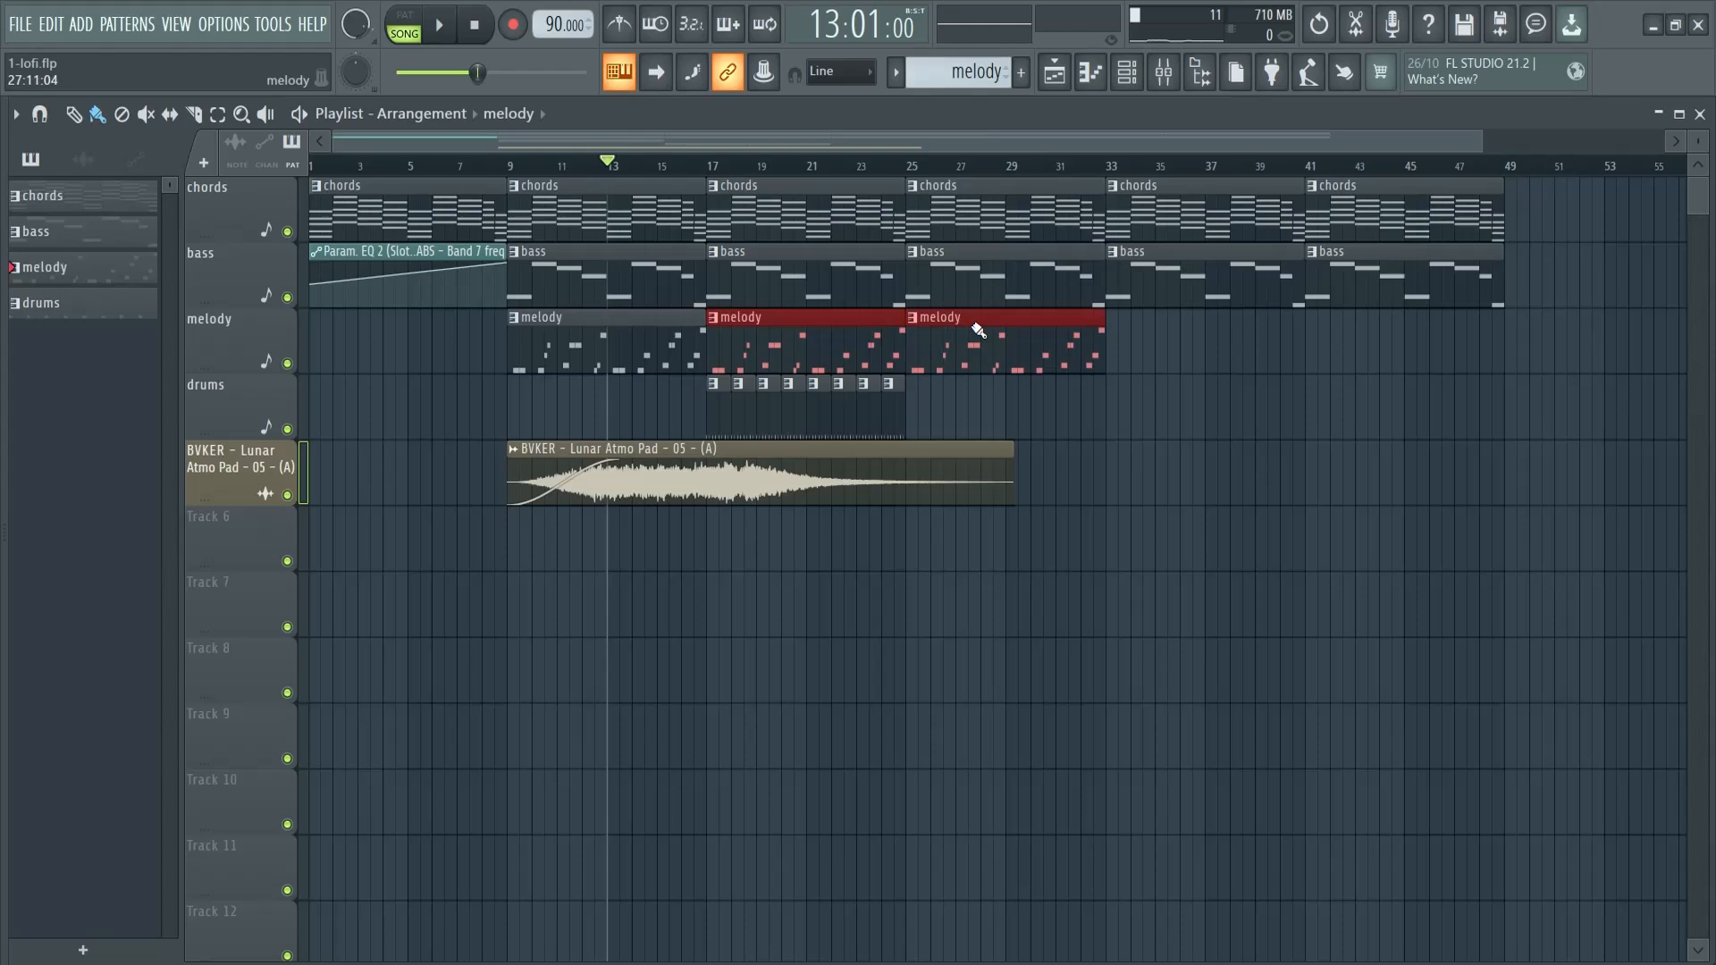
left_click(1142, 333)
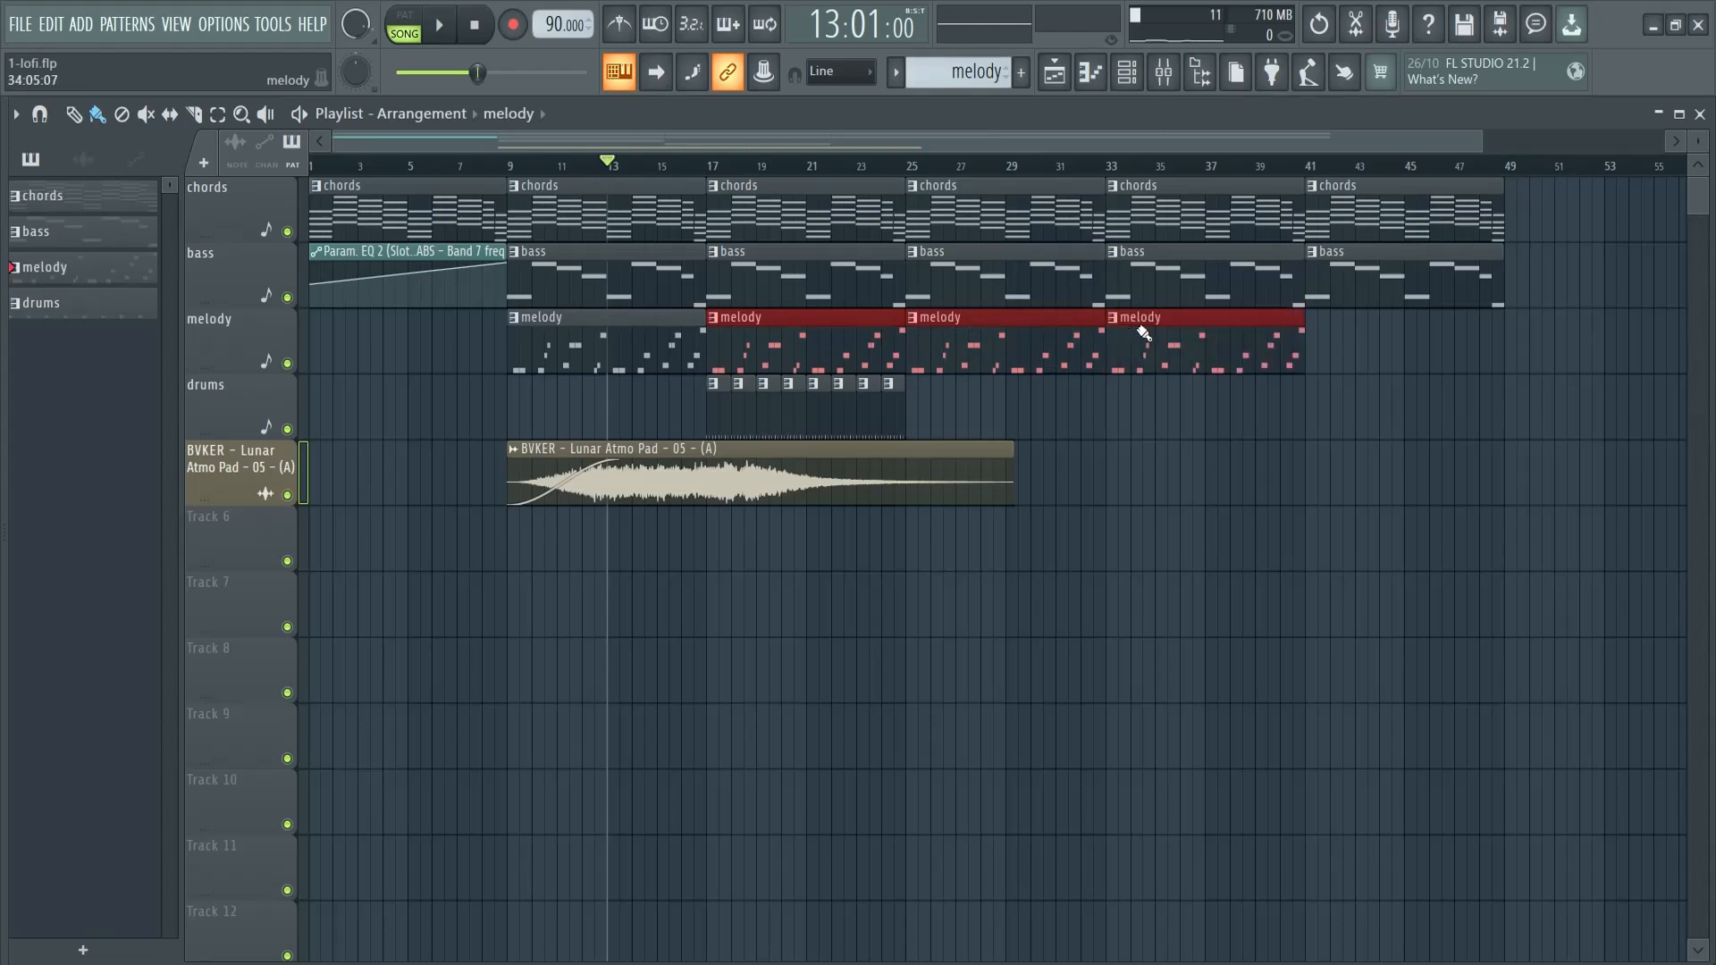
Step: Repeat the drums pattern from bar 25 through bar 48 and delete its clips in bars 33 to 40
right_click(714, 383)
left_click(1049, 438)
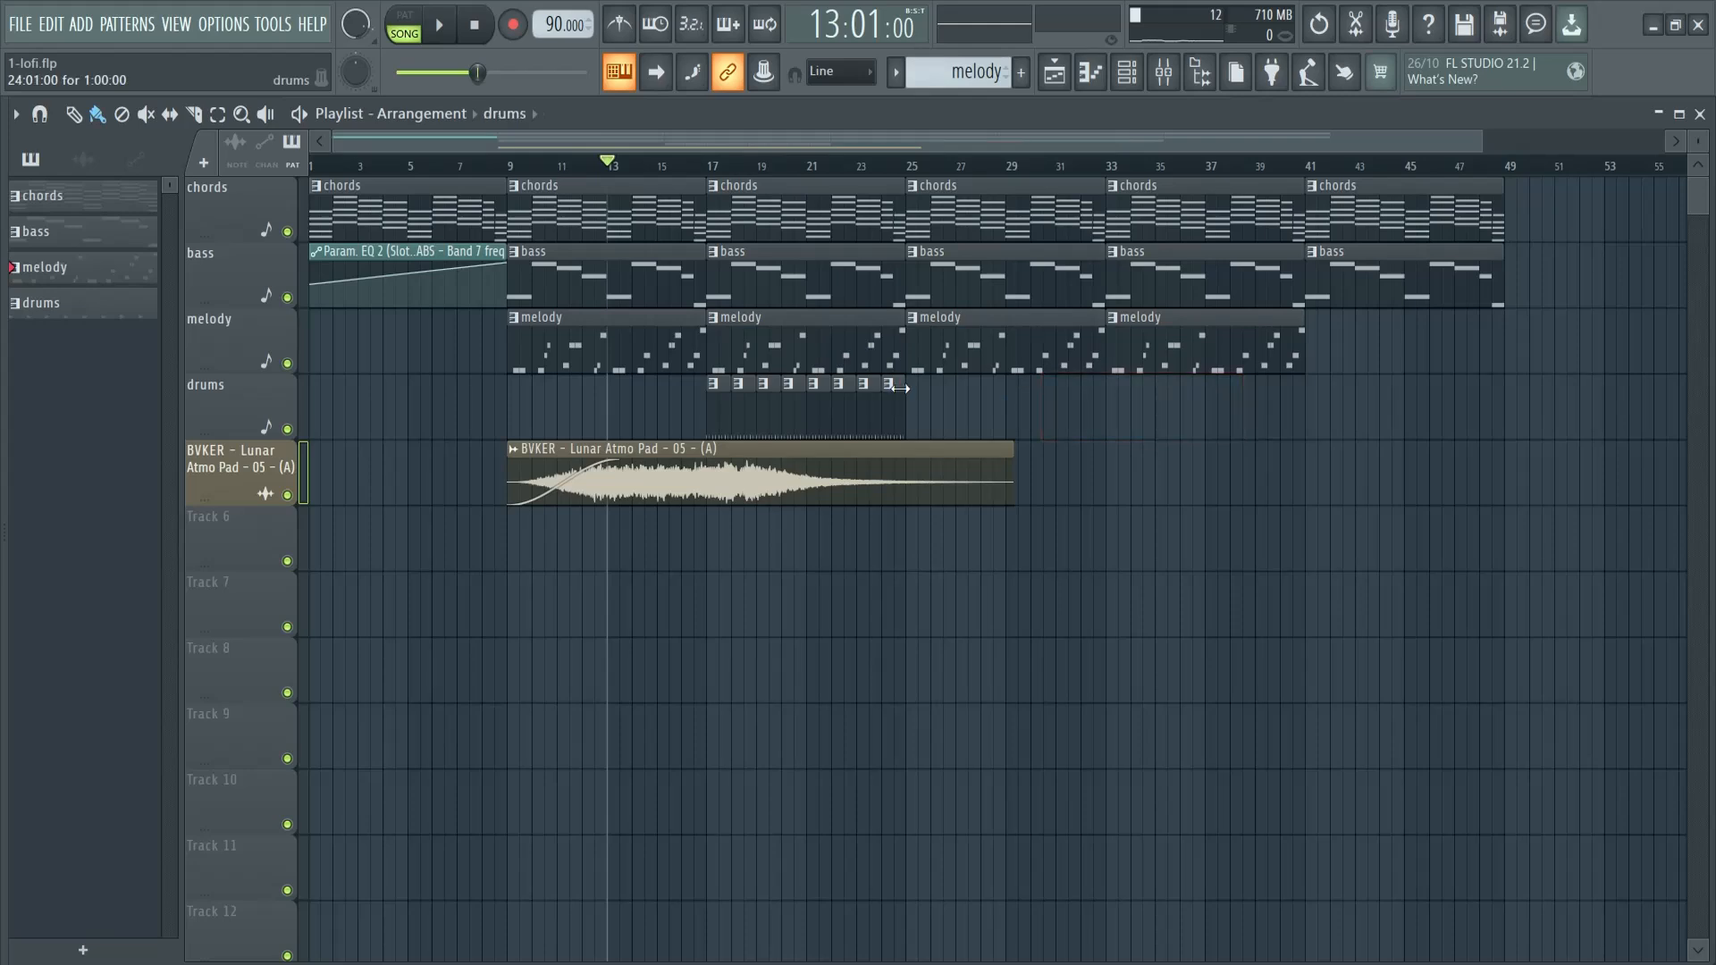
left_click_drag(917, 393, 1465, 417)
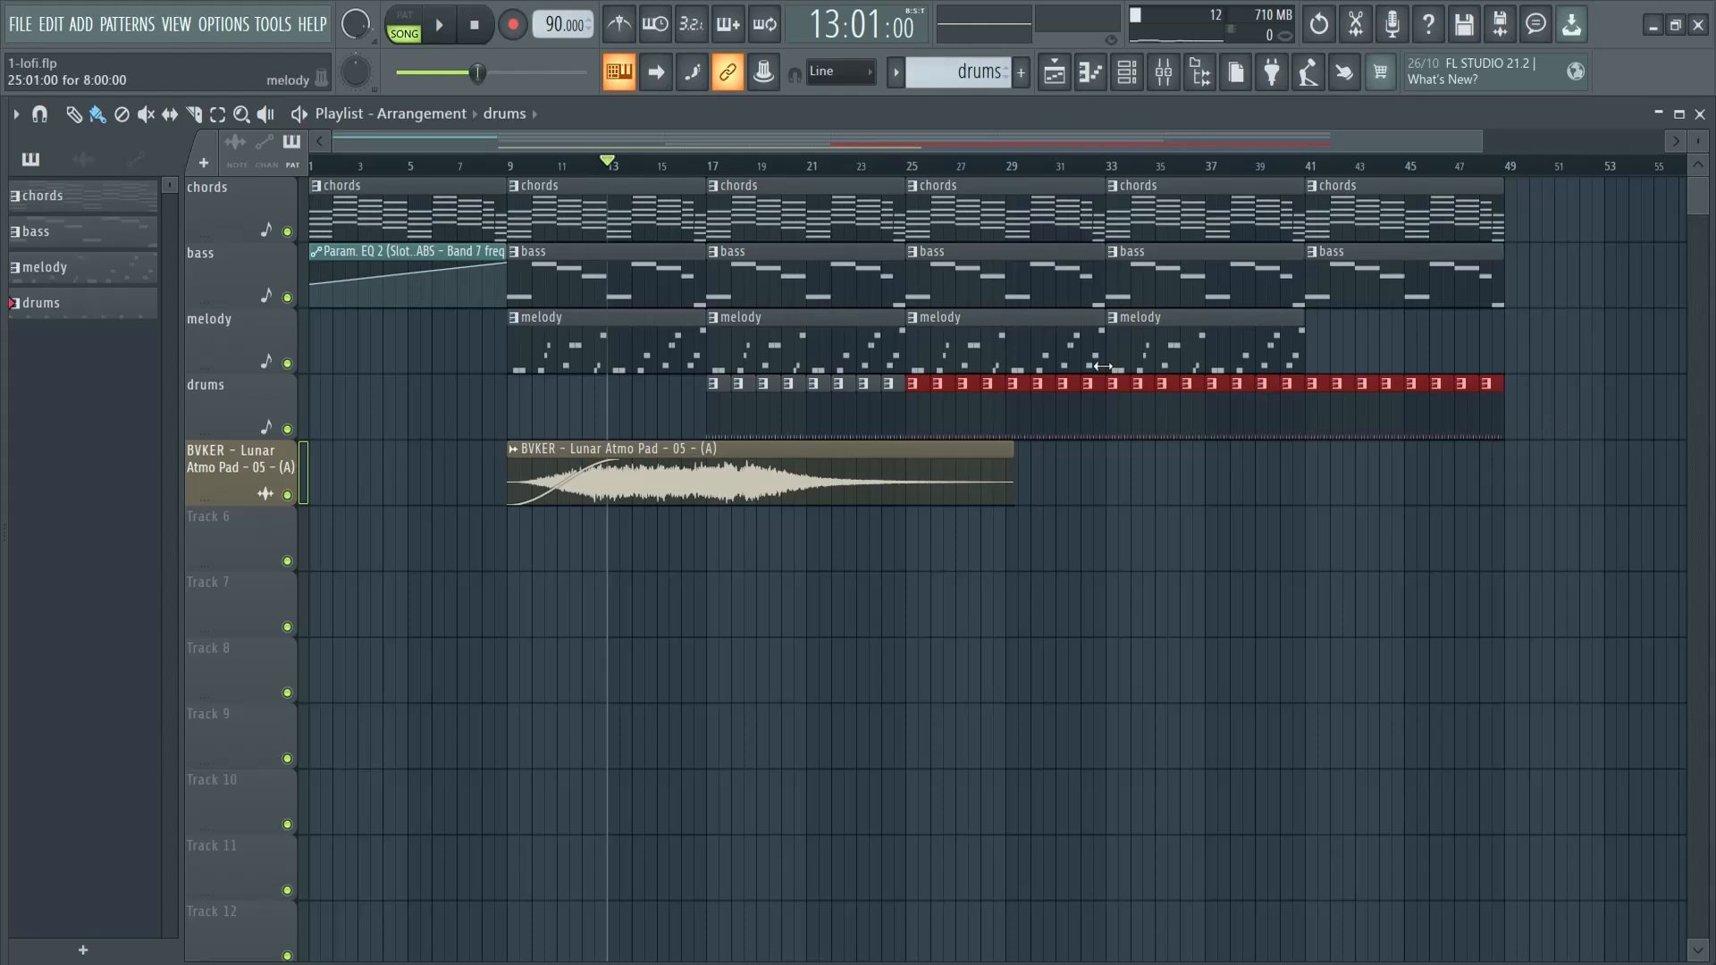
left_click_drag(1158, 411, 1261, 417)
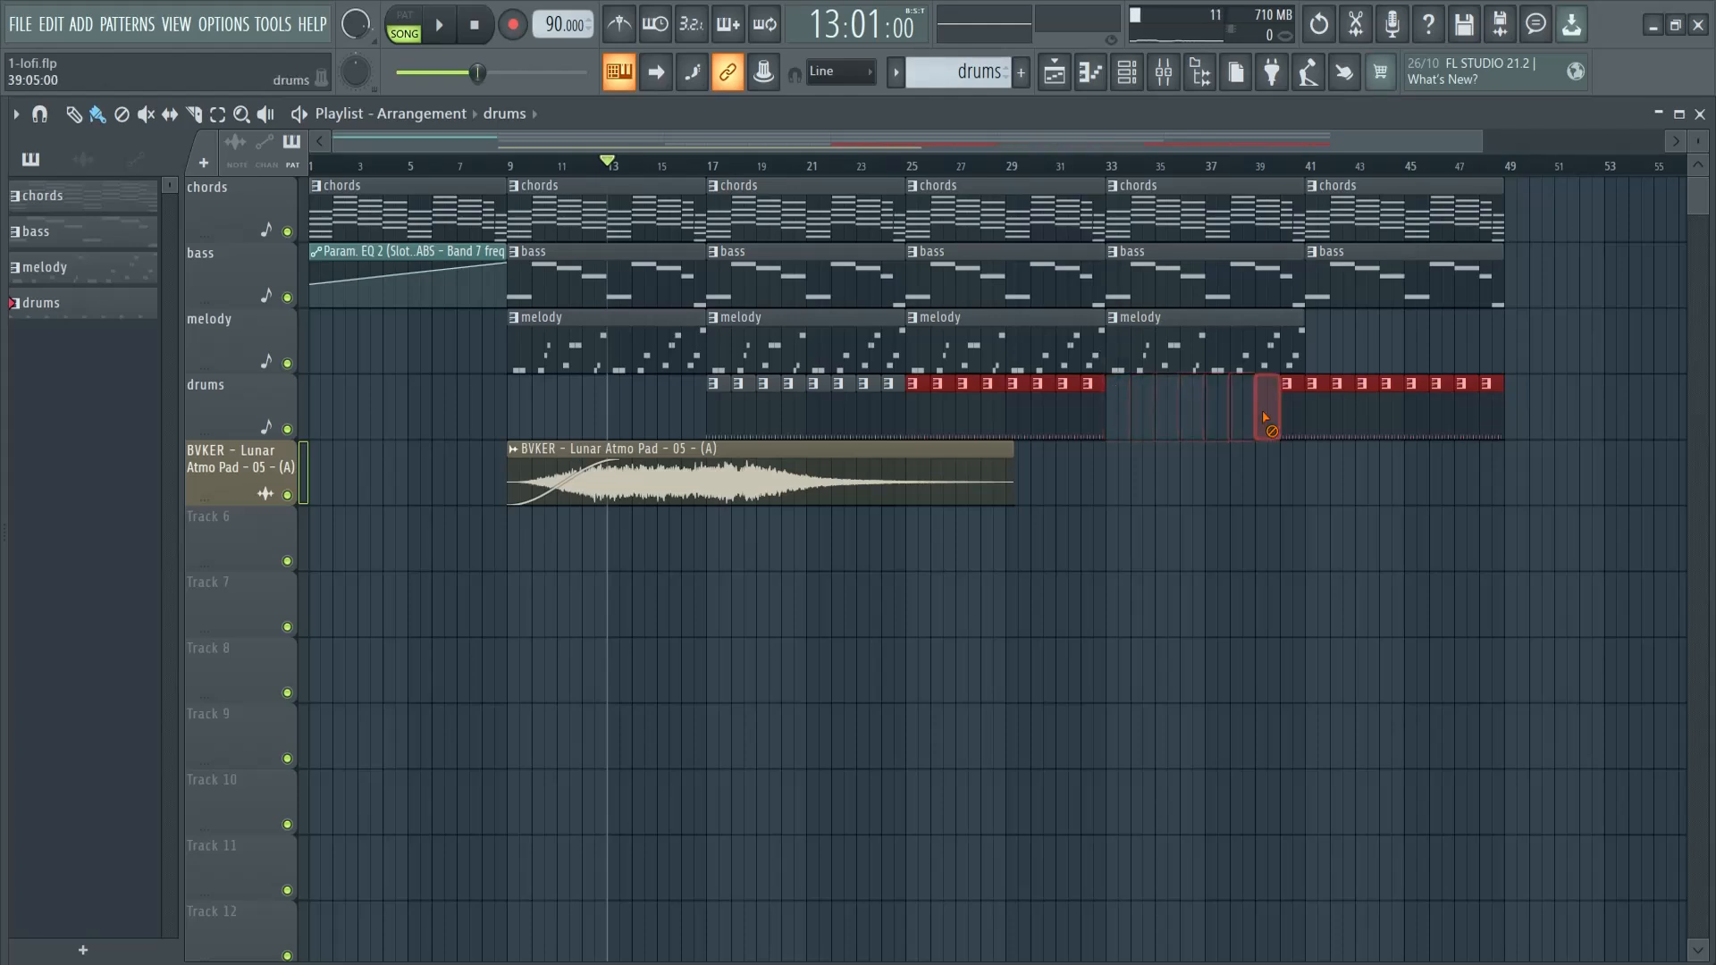
left_click(1337, 507, "ctrl")
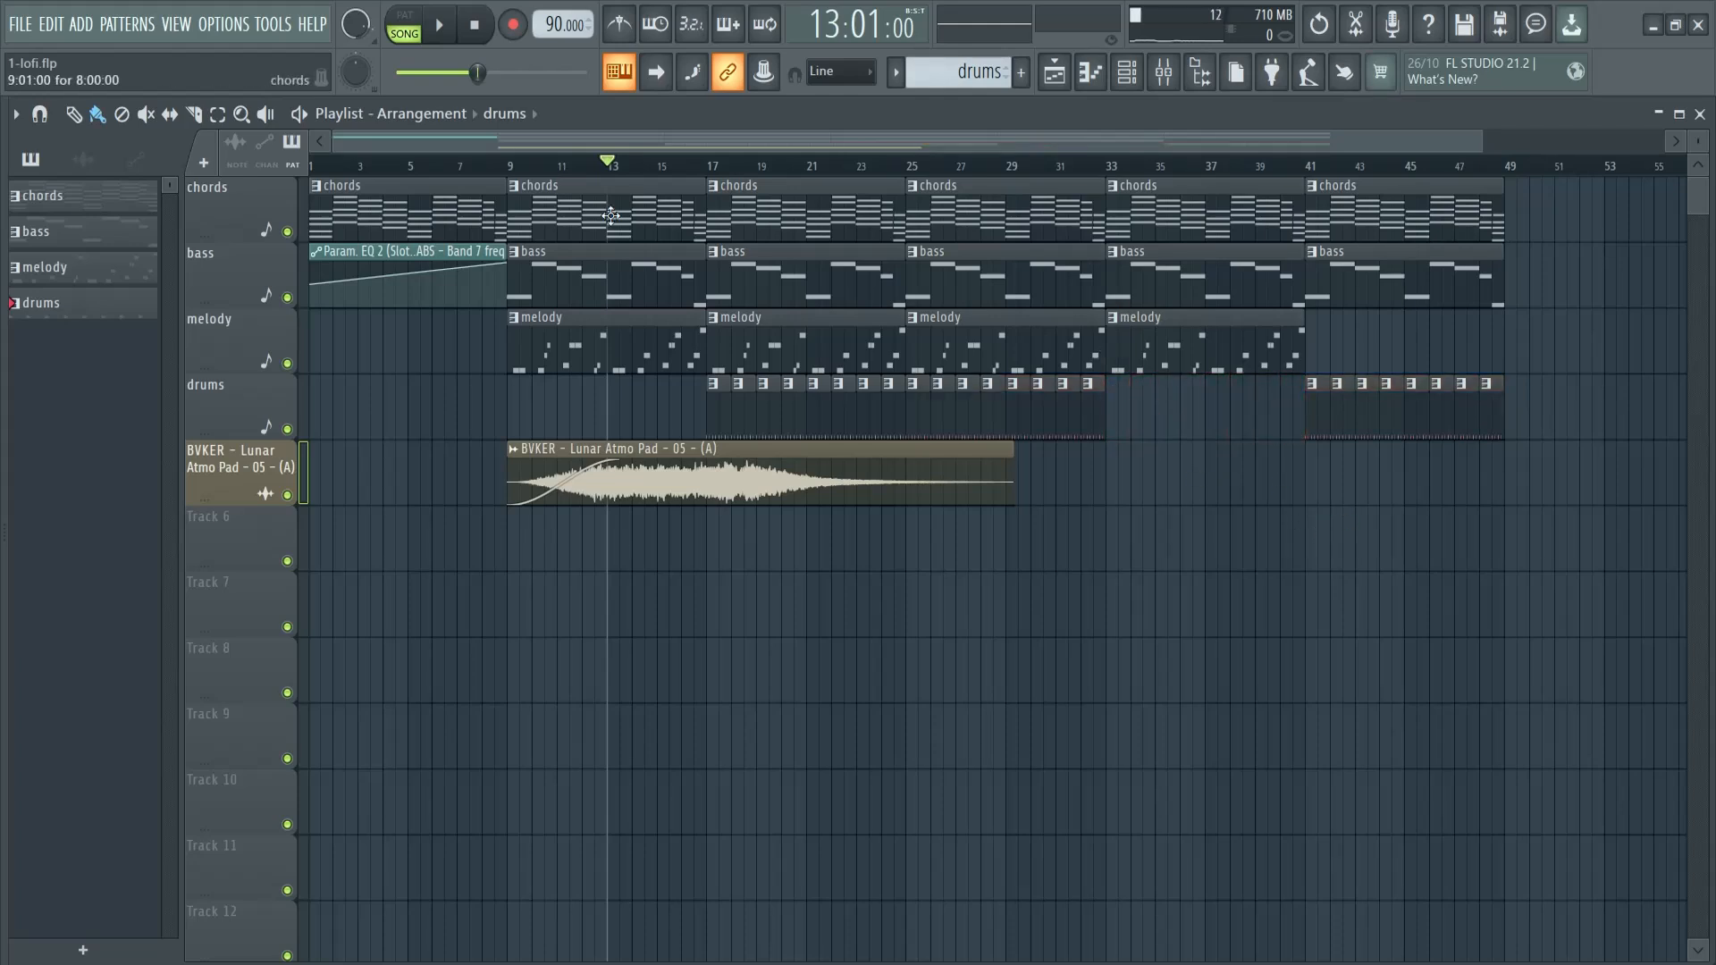
Step: Play the song and listen to the transitions at bars 17, 33 and 41, and stop playback
key("space")
left_click(713, 166)
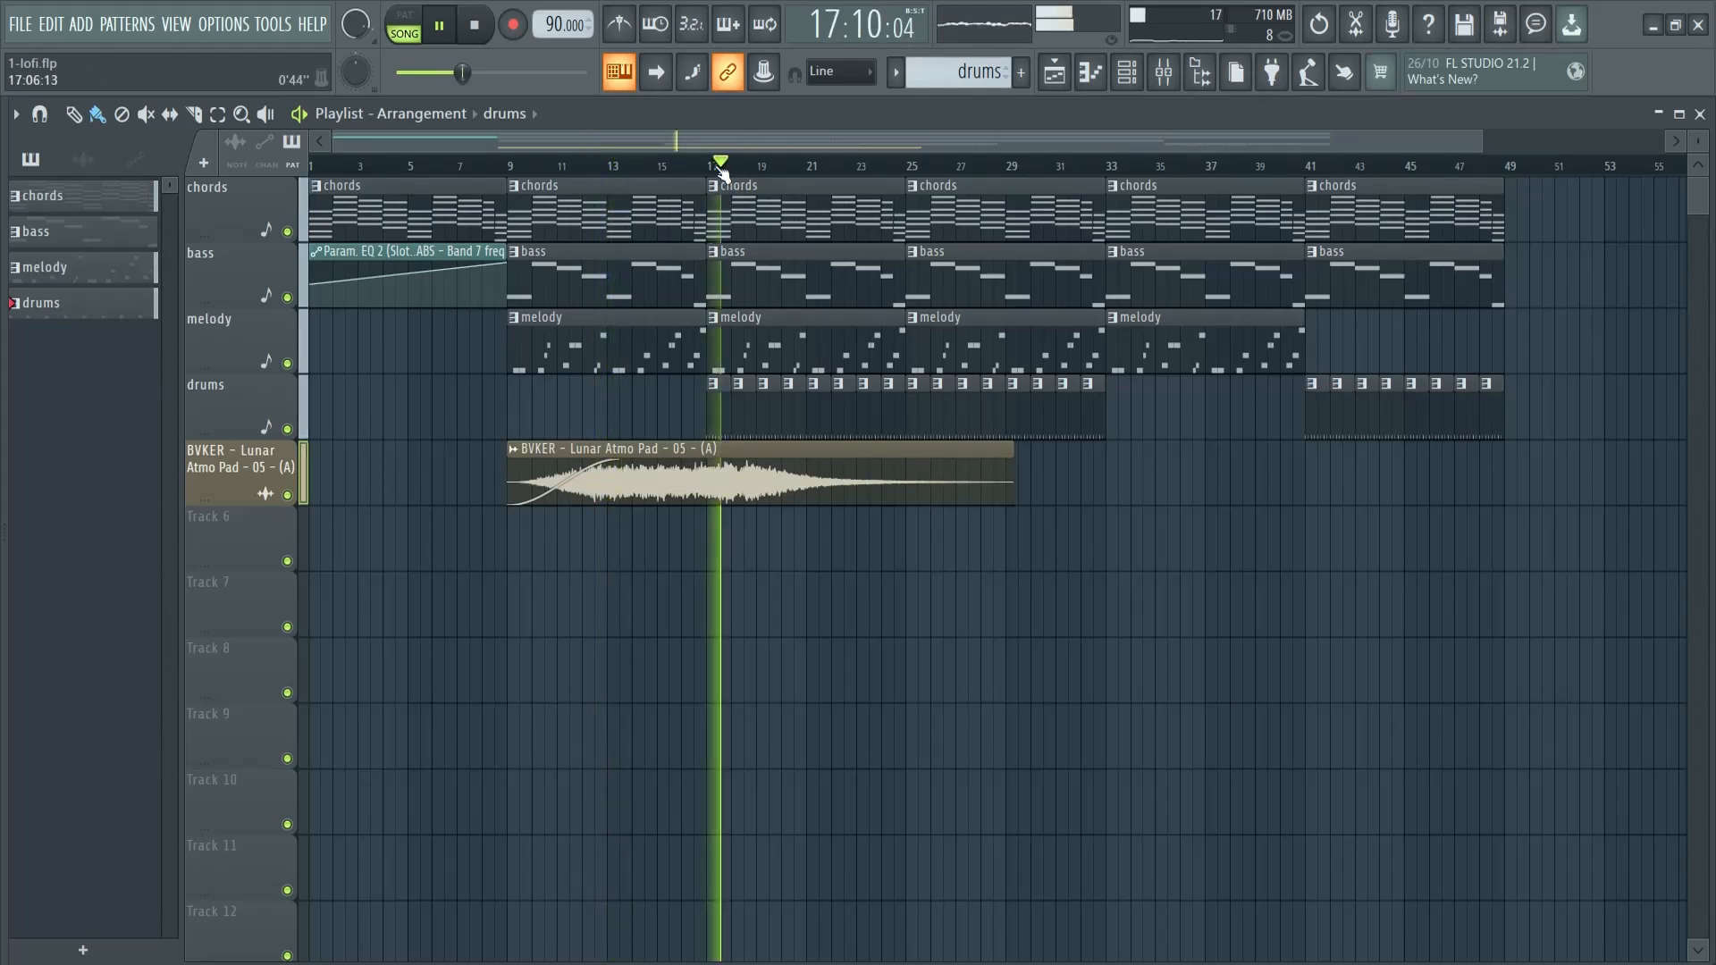
left_click(1114, 167)
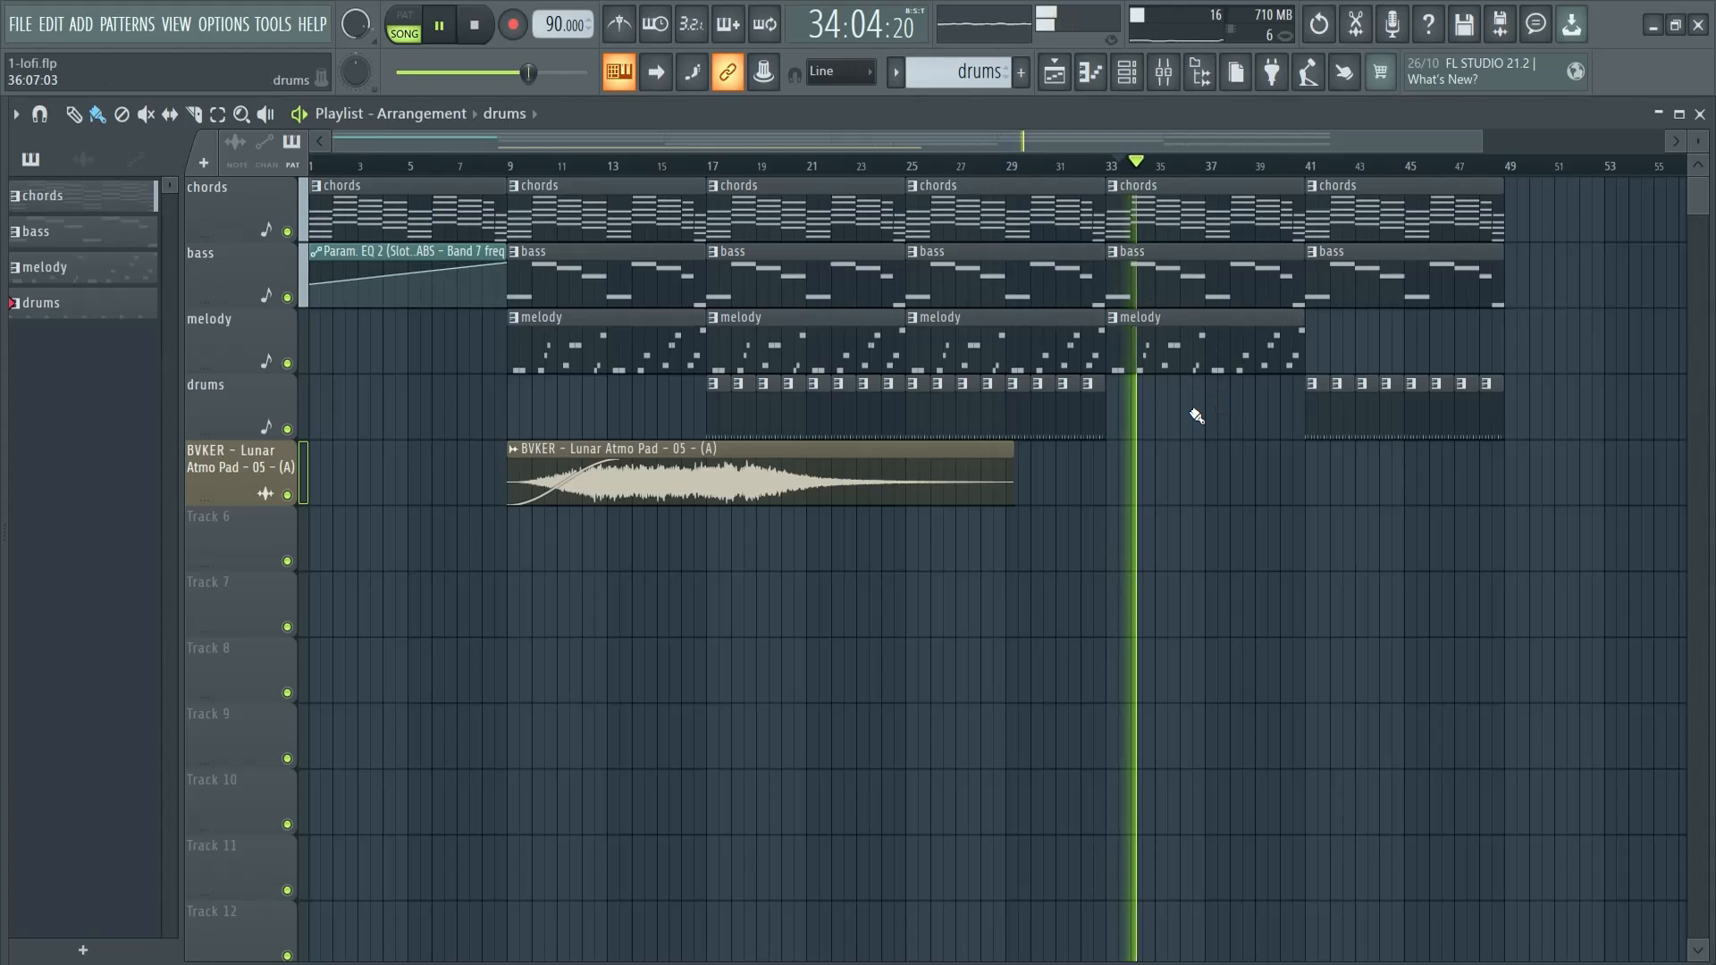
left_click(1322, 166)
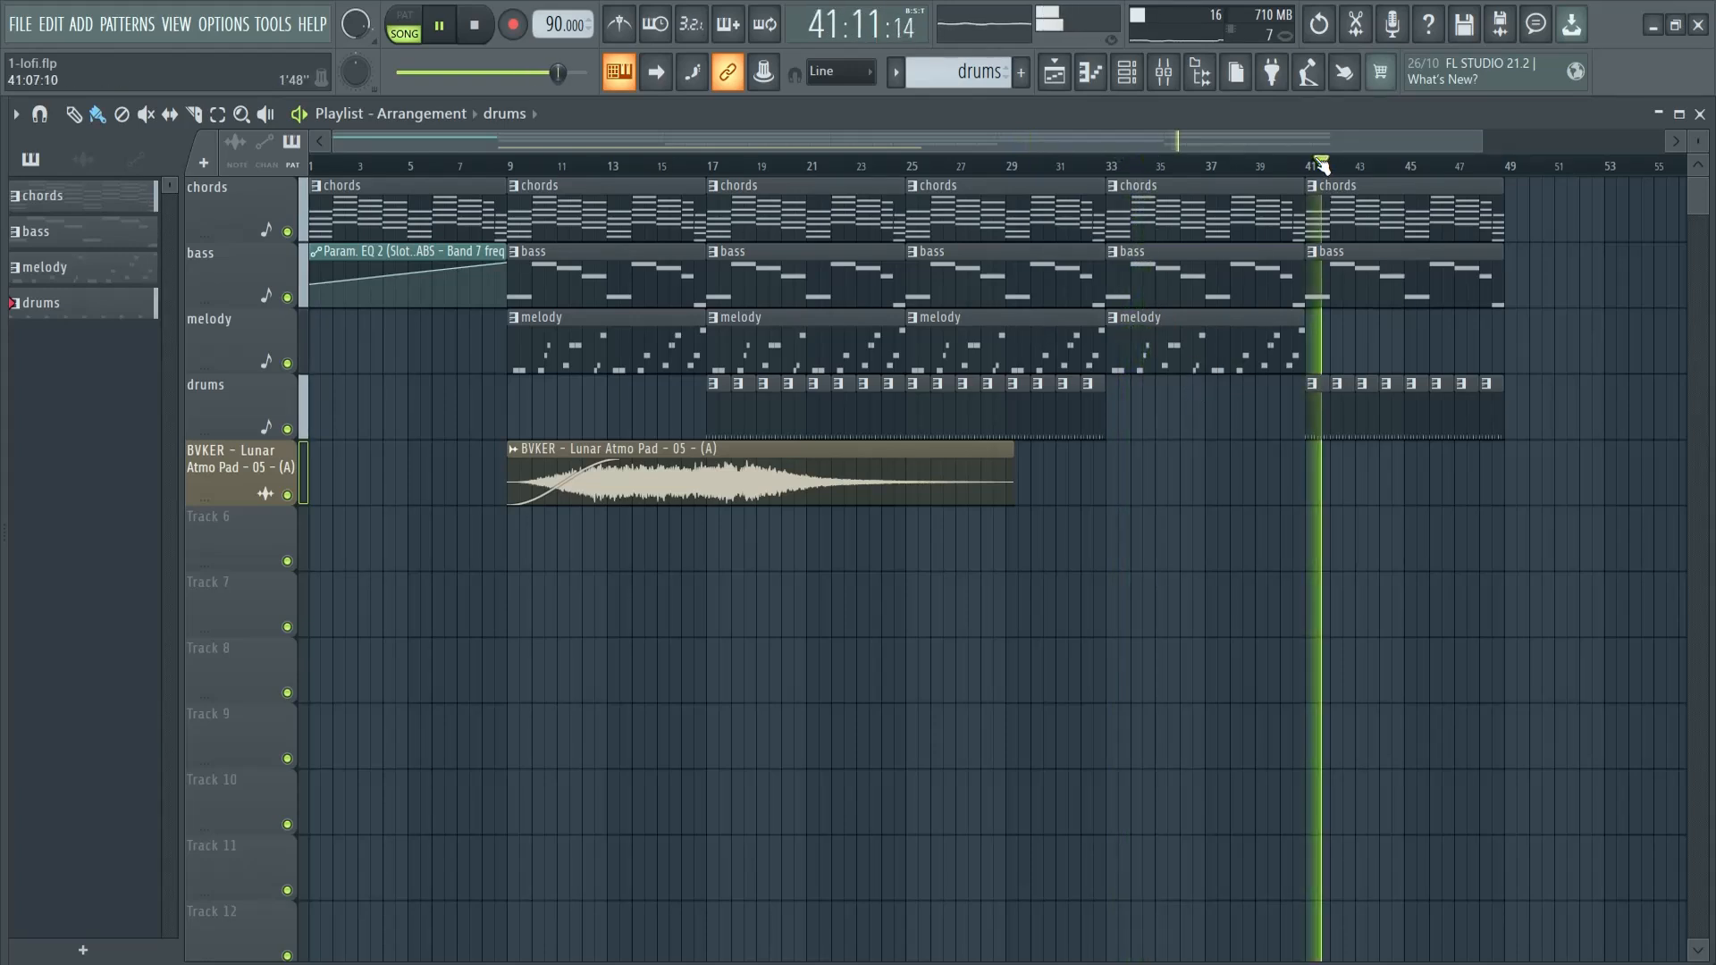
key("space")
Step: Select all clips in bars 9 to 48, duplicate them into bars 49 to 88, and clear the selection
left_click_drag(1596, 568, 746, 177)
scroll(1494, 153, "down", 2)
key("ctrl+b")
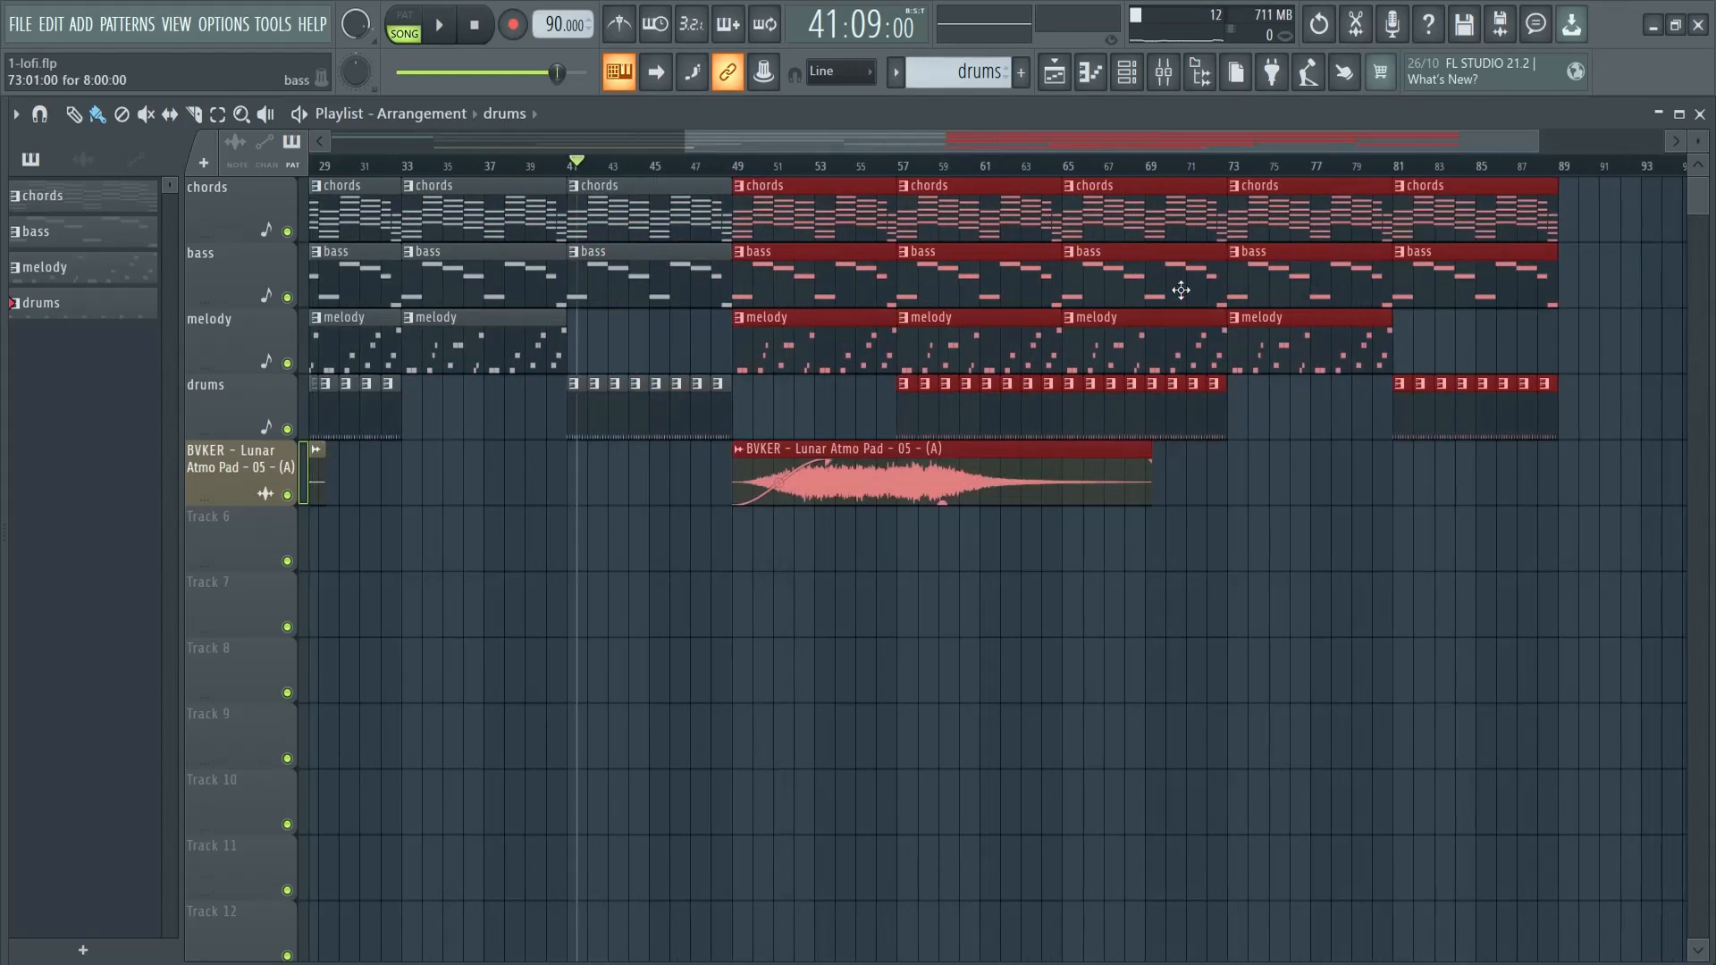
key("ctrl+d")
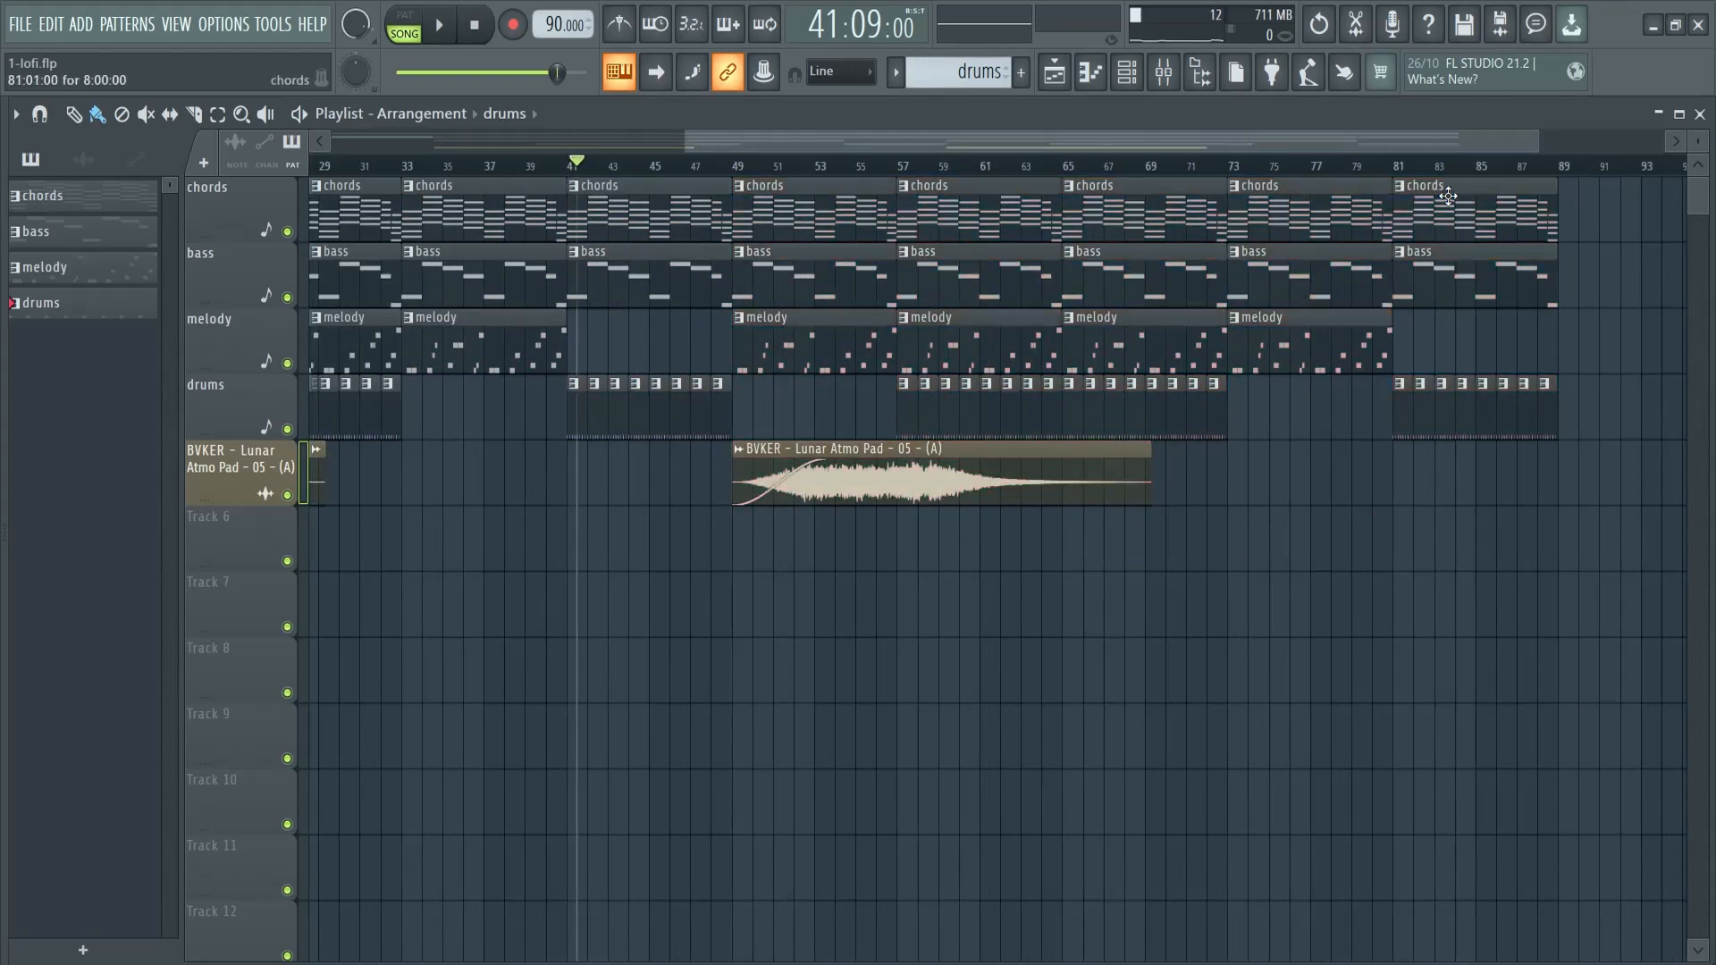
Step: Duplicate the chords and bass clips of bars 81 to 88 into bars 89 to 96
left_click_drag(1552, 286, 1484, 200)
key("ctrl+b")
key("ctrl+d")
left_click_drag(1323, 143, 936, 141)
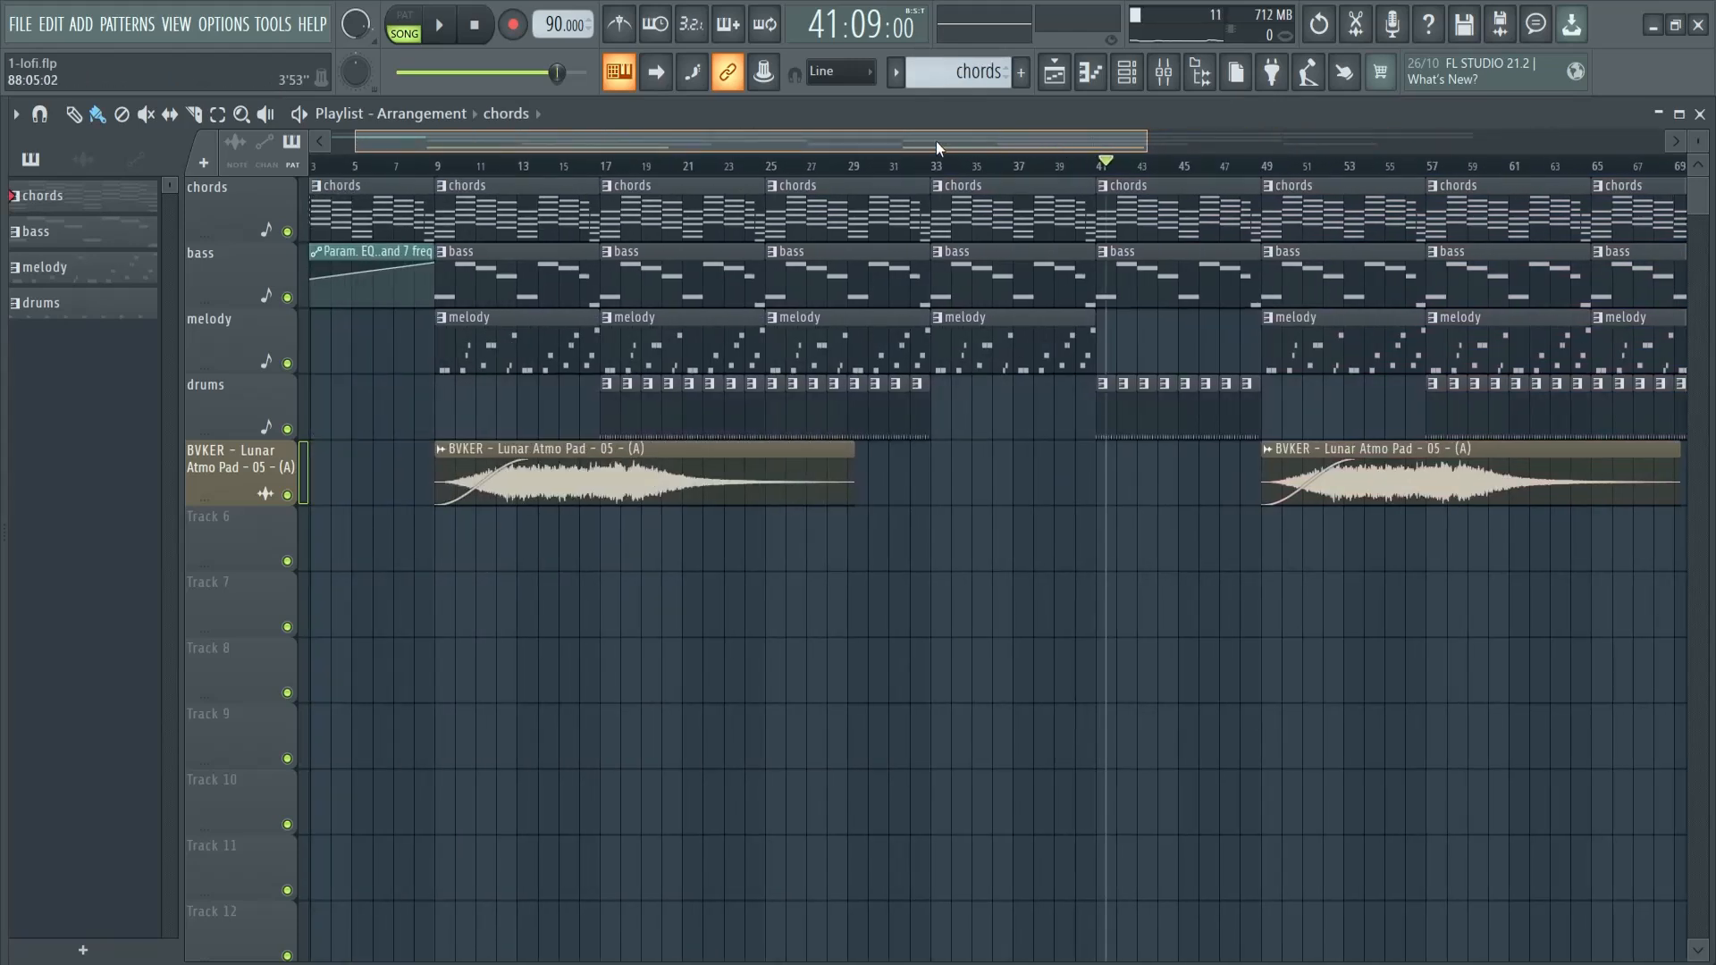
Step: Reset the fade-in of the second Lunar Atmo Pad clip and move the clip to about bar 32
right_click(1356, 466)
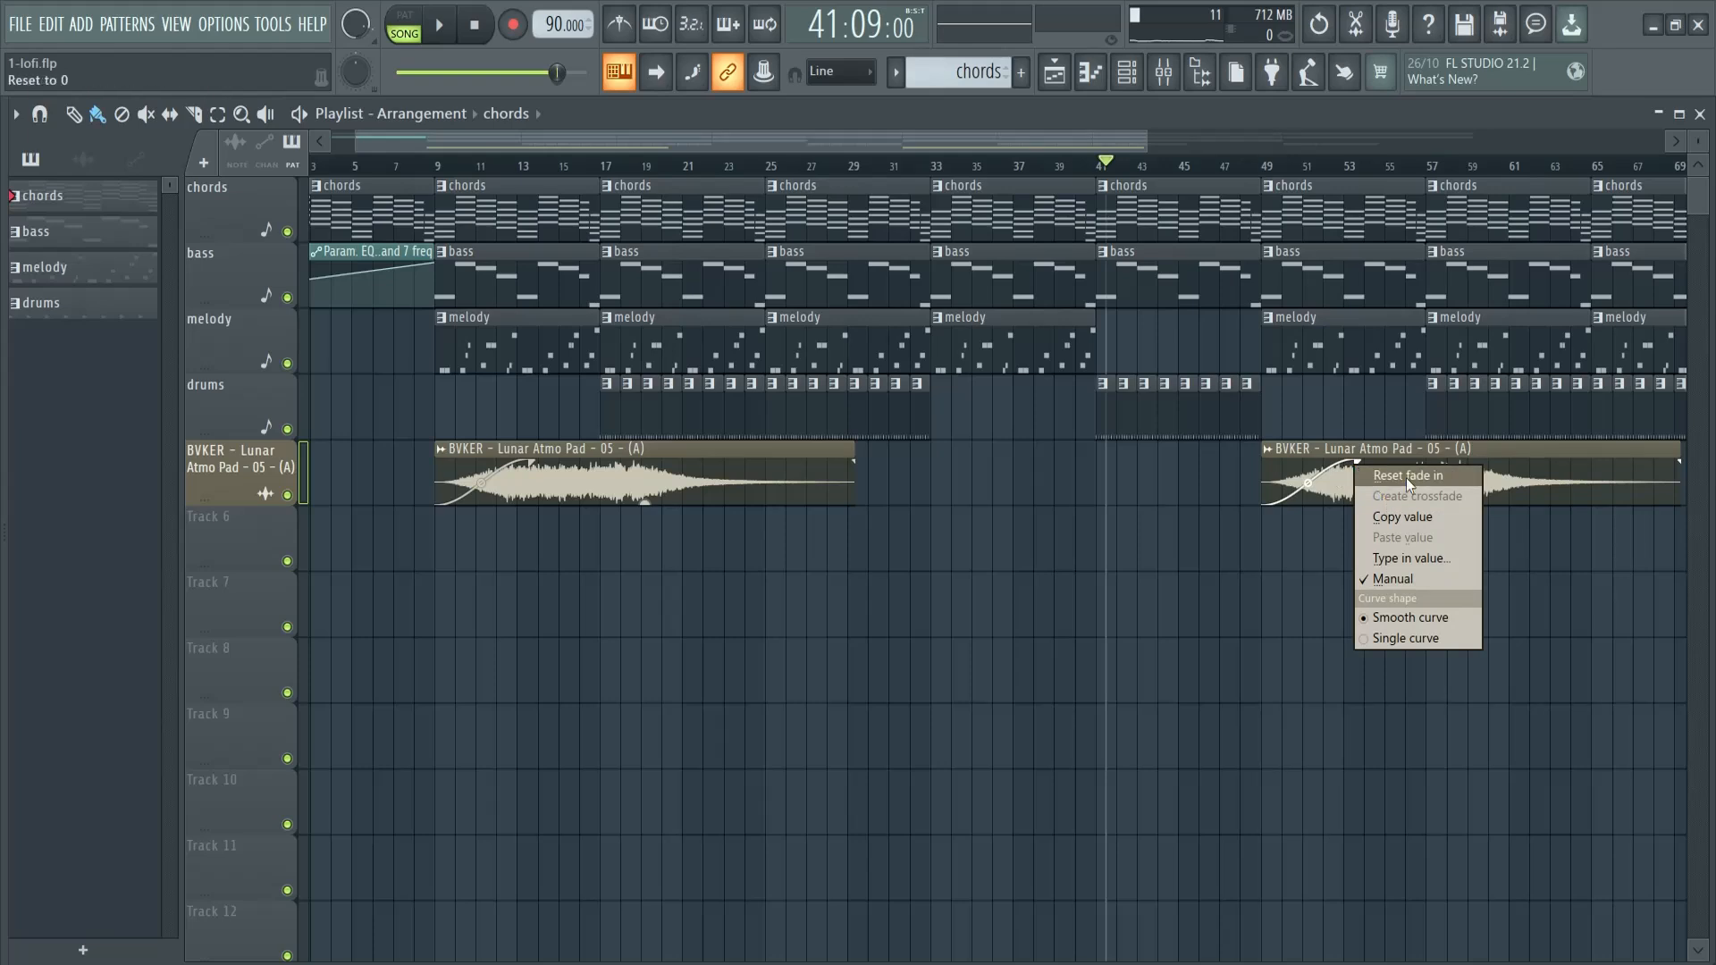
left_click_drag(1511, 449, 906, 450)
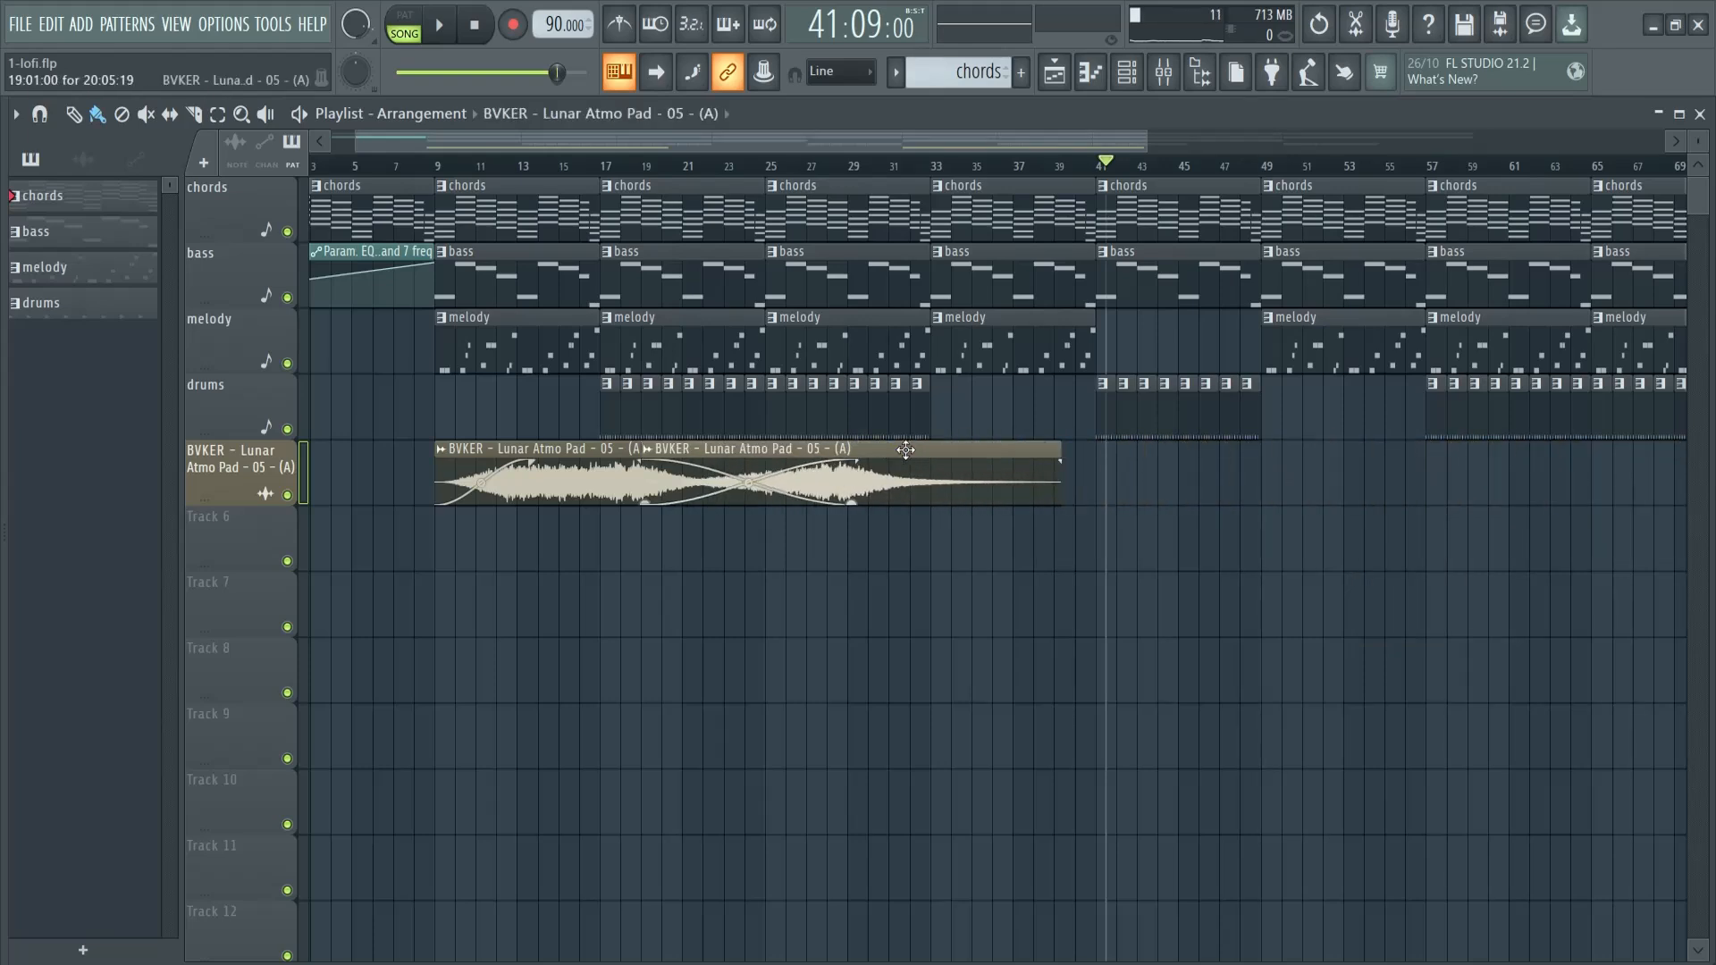
key("ctrl+z")
left_click_drag(1407, 451, 1057, 450)
Step: Select the second Lunar Atmo Pad clip and duplicate it three times in a row along its track
left_click_drag(1187, 537, 1181, 504)
key("ctrl+b")
key("ctrl+b")
key("ctrl+b")
Step: Move the four pad clips after the first back to about bars 20, 31, 43 and 56, each overlapping the previous one in a crossfade
left_click_drag(1123, 144, 597, 148)
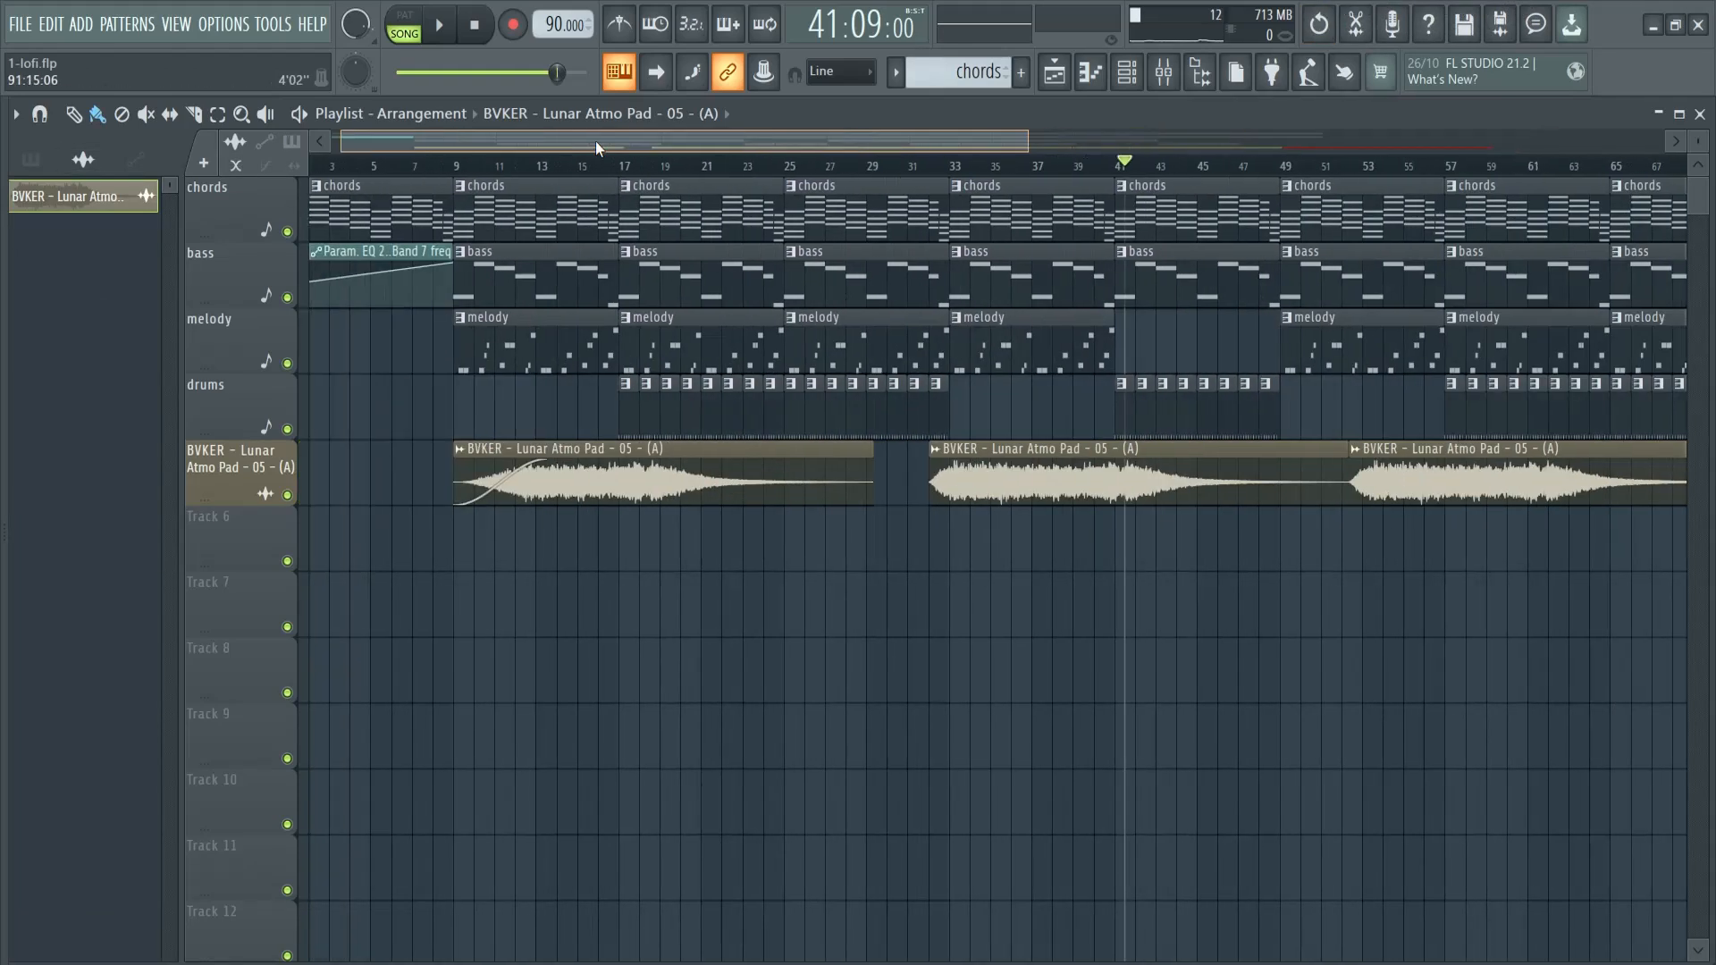
left_click_drag(1198, 452, 971, 453)
left_click_drag(1592, 451, 1159, 452)
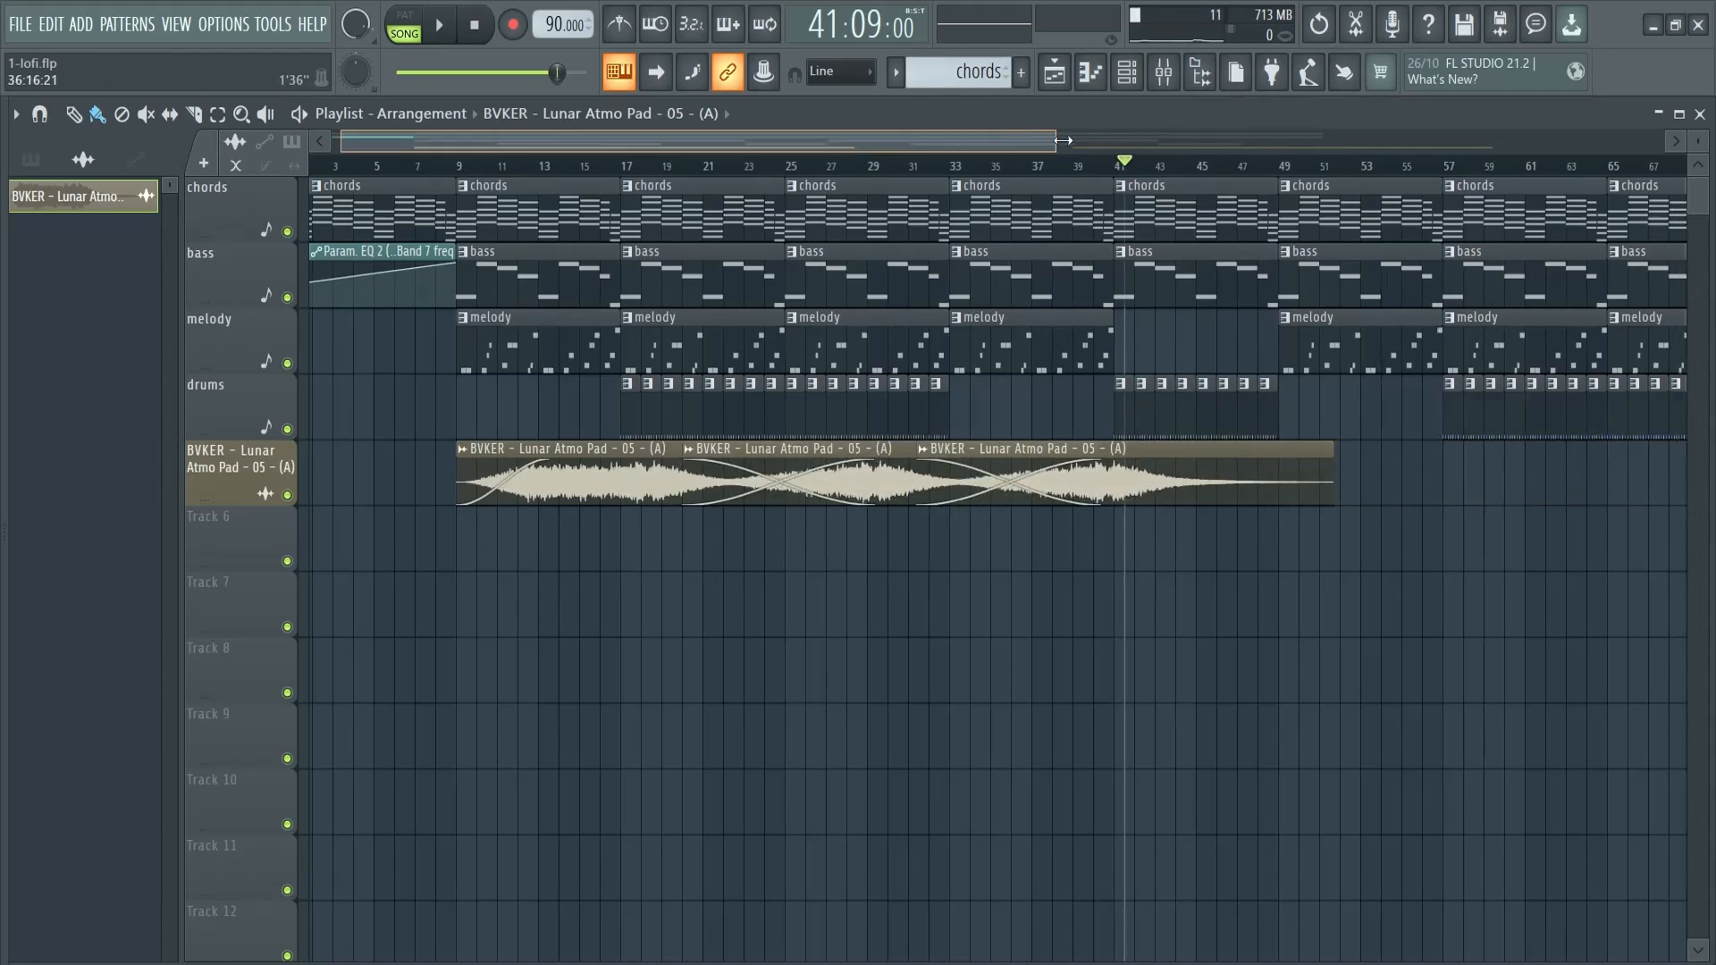
left_click_drag(1024, 141, 1388, 142)
left_click_drag(1430, 448, 1029, 448)
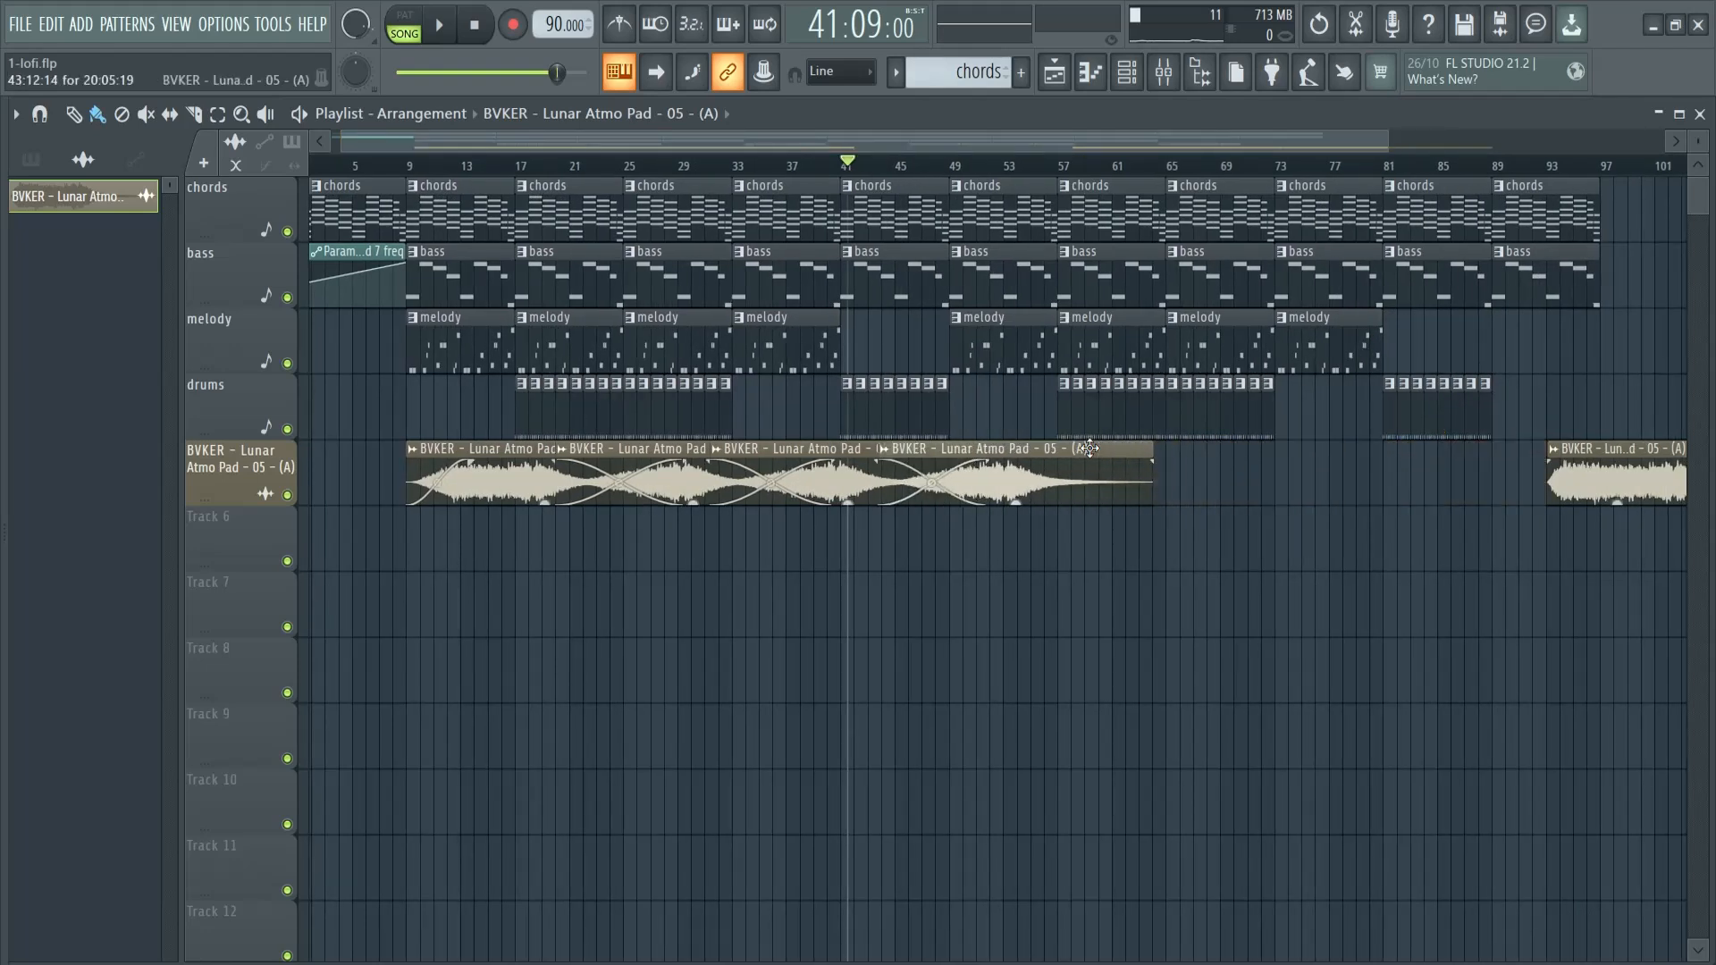
left_click_drag(1622, 449, 1129, 445)
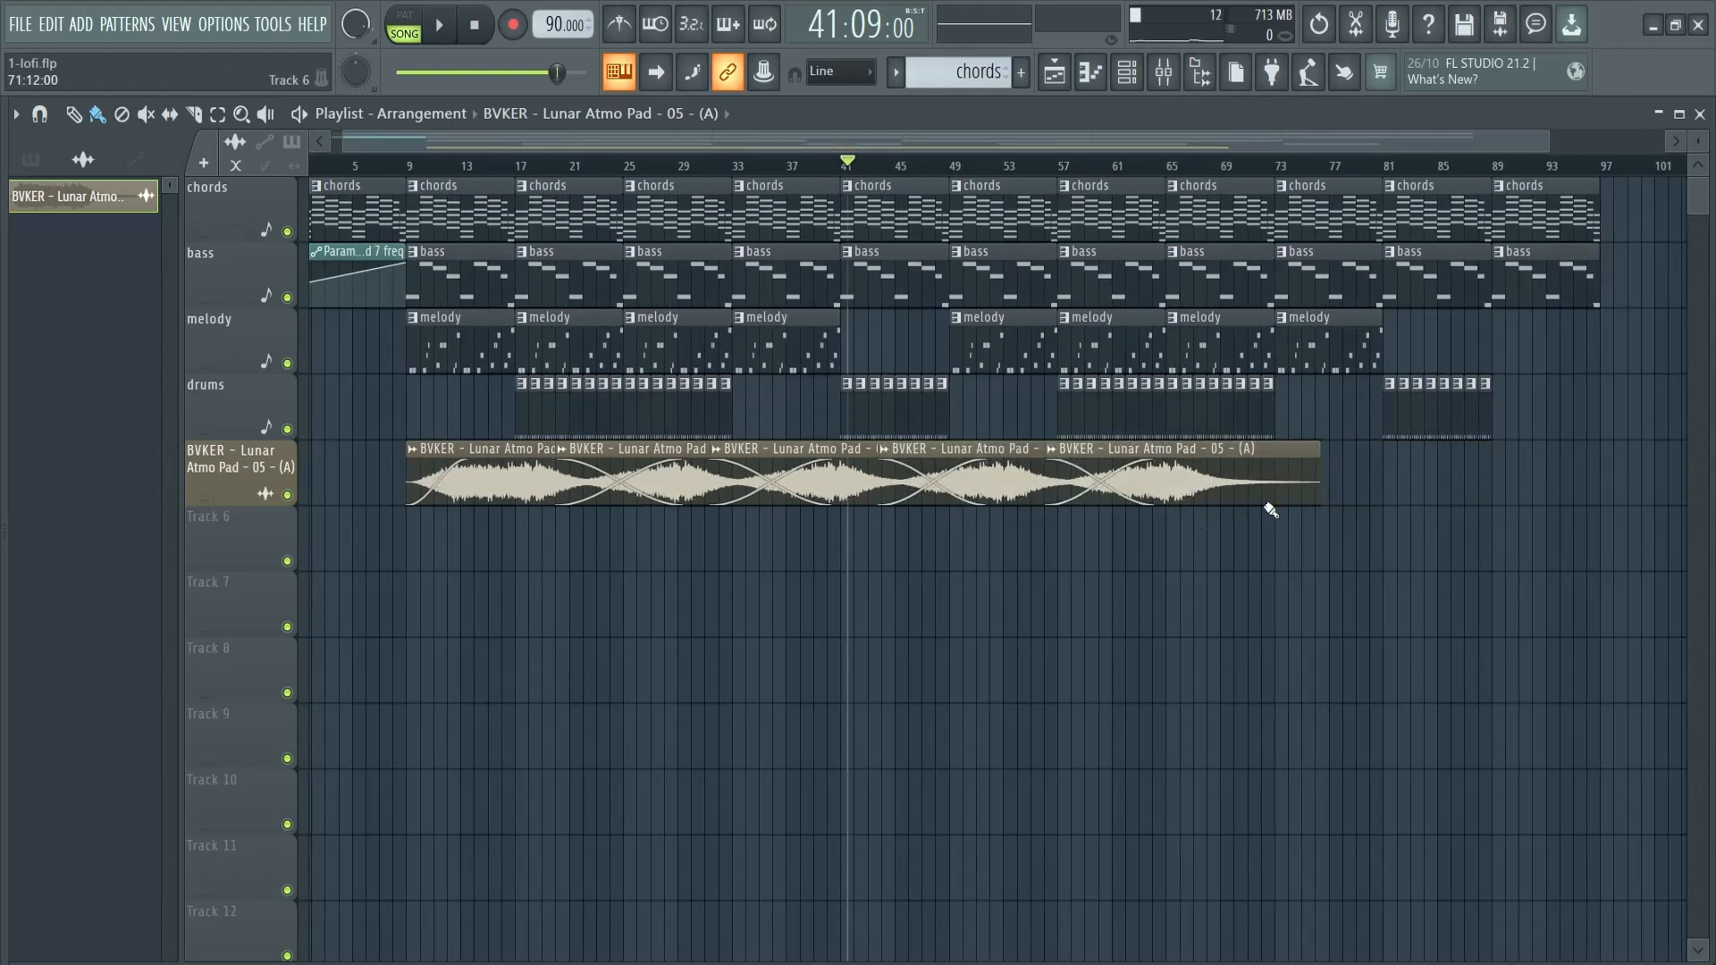
Step: Duplicate the last Lunar Atmo Pad clip and reset the copy's fade-in
left_click(1274, 459, "ctrl")
key("ctrl+b")
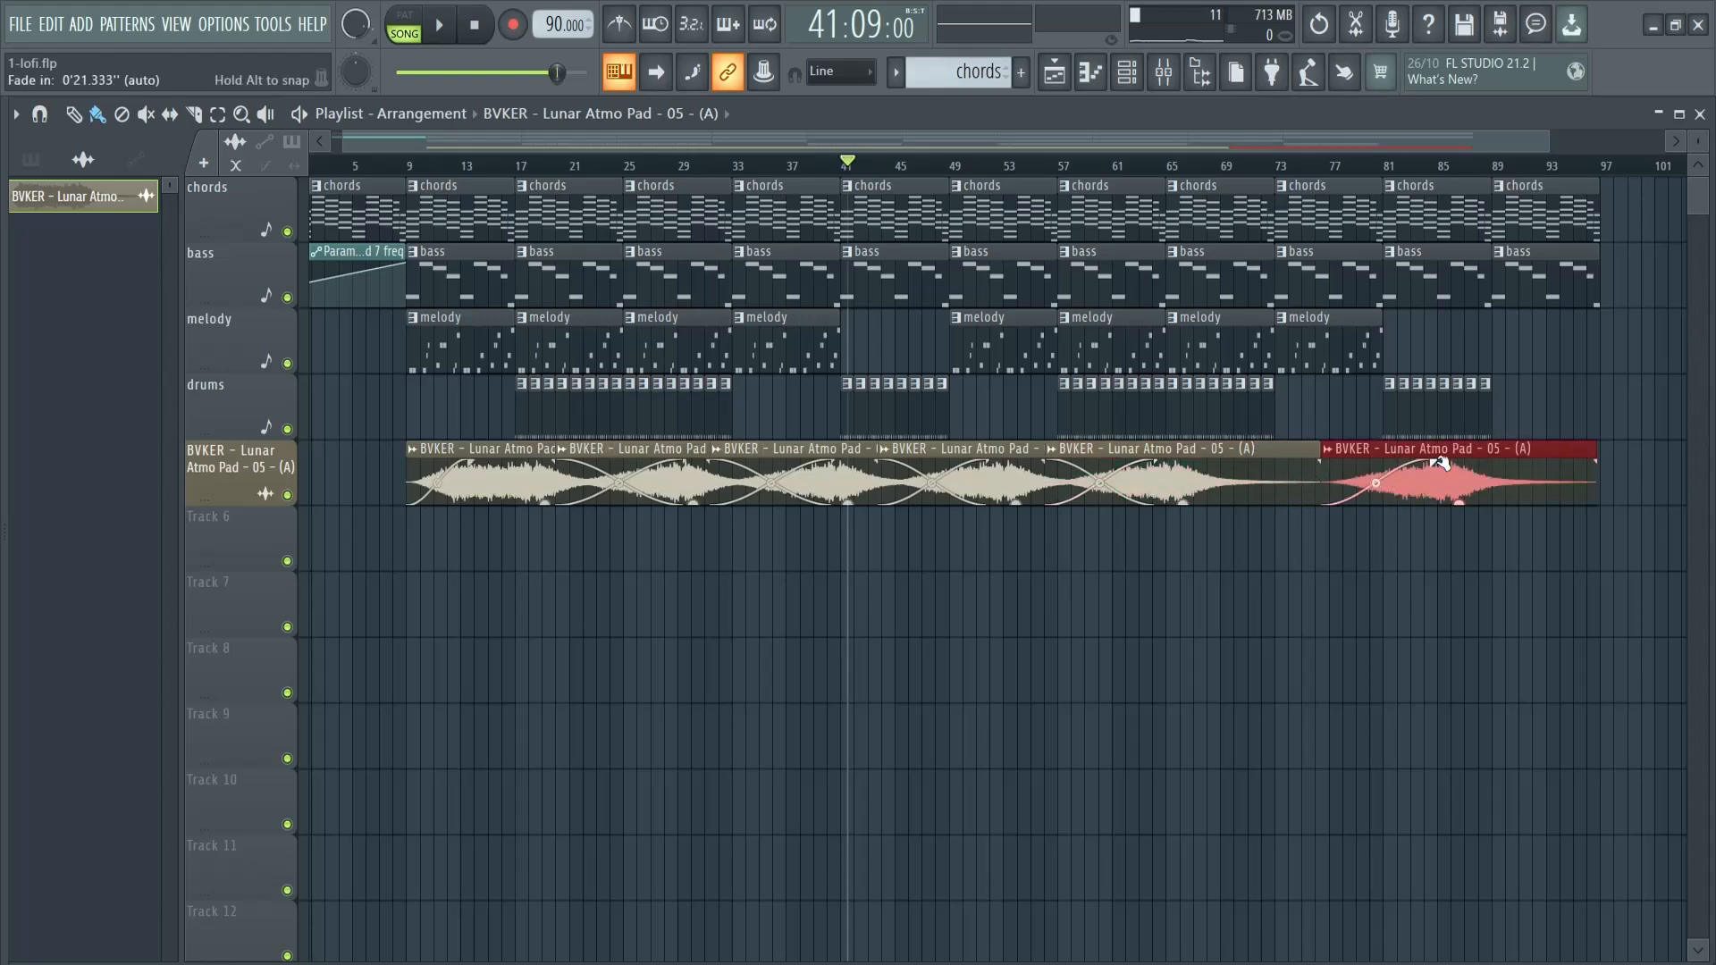
right_click(1436, 465)
left_click(1483, 474)
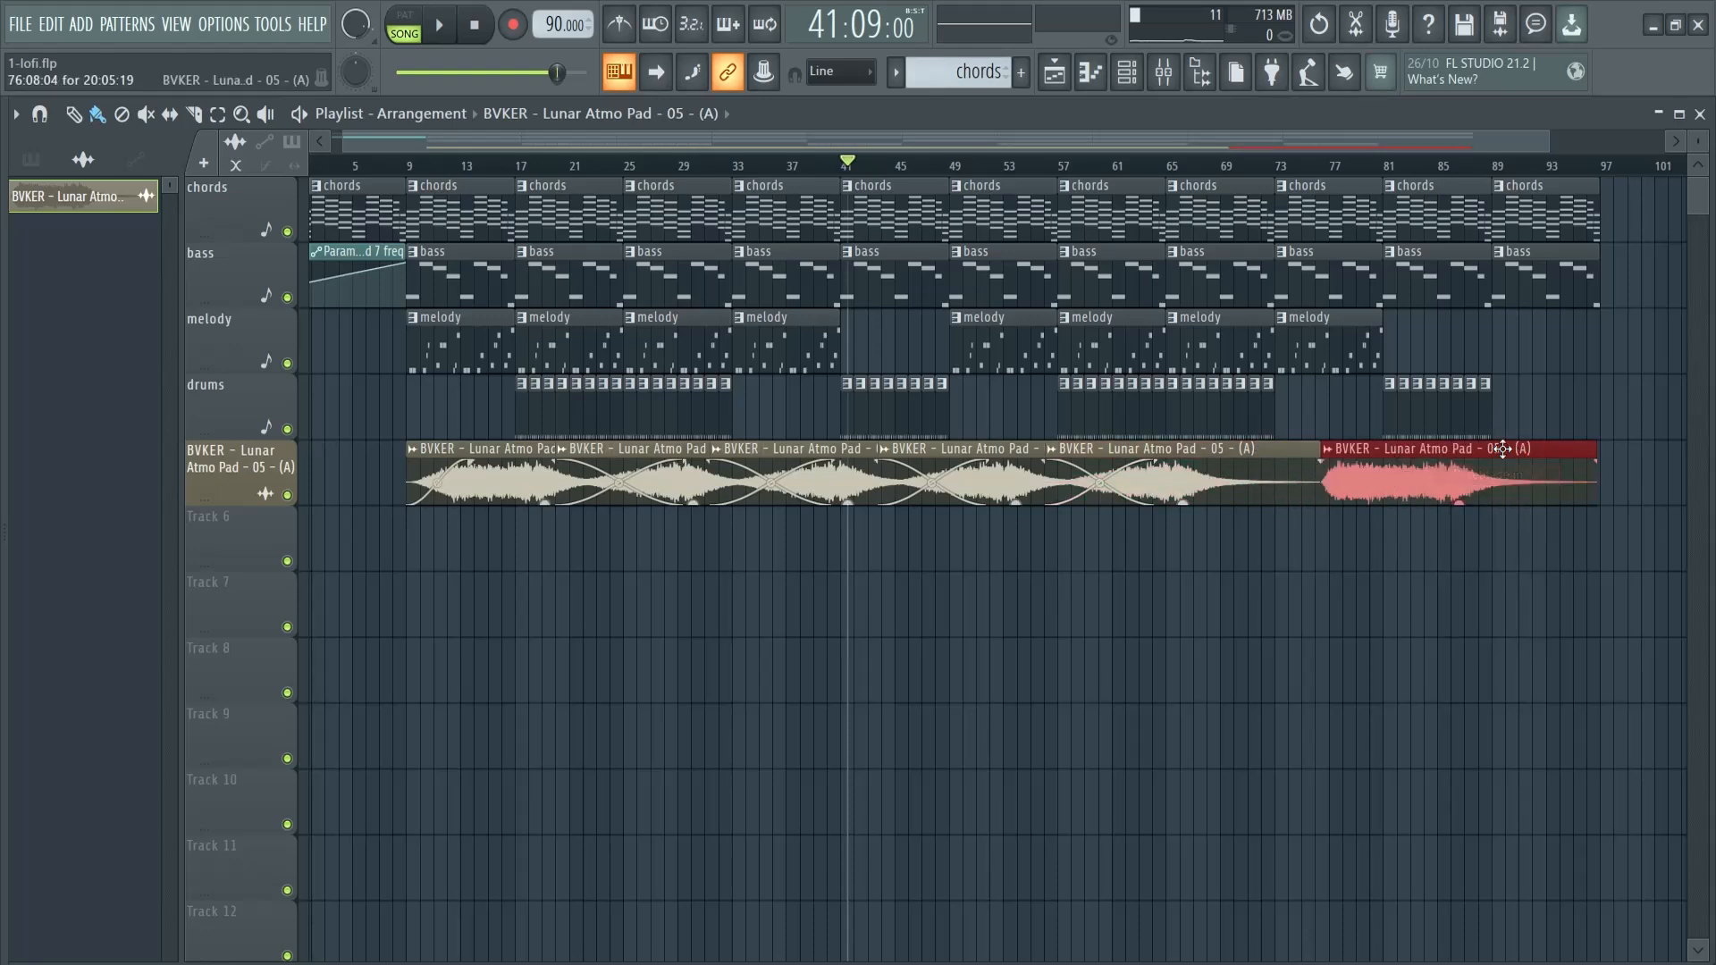
Step: Duplicate the last pad clip once more and move the final two clips back to about bars 67 and 76, overlapping in crossfades
key("ctrl+b")
left_click_drag(1256, 447, 1131, 446)
left_click_drag(1430, 451, 1167, 452)
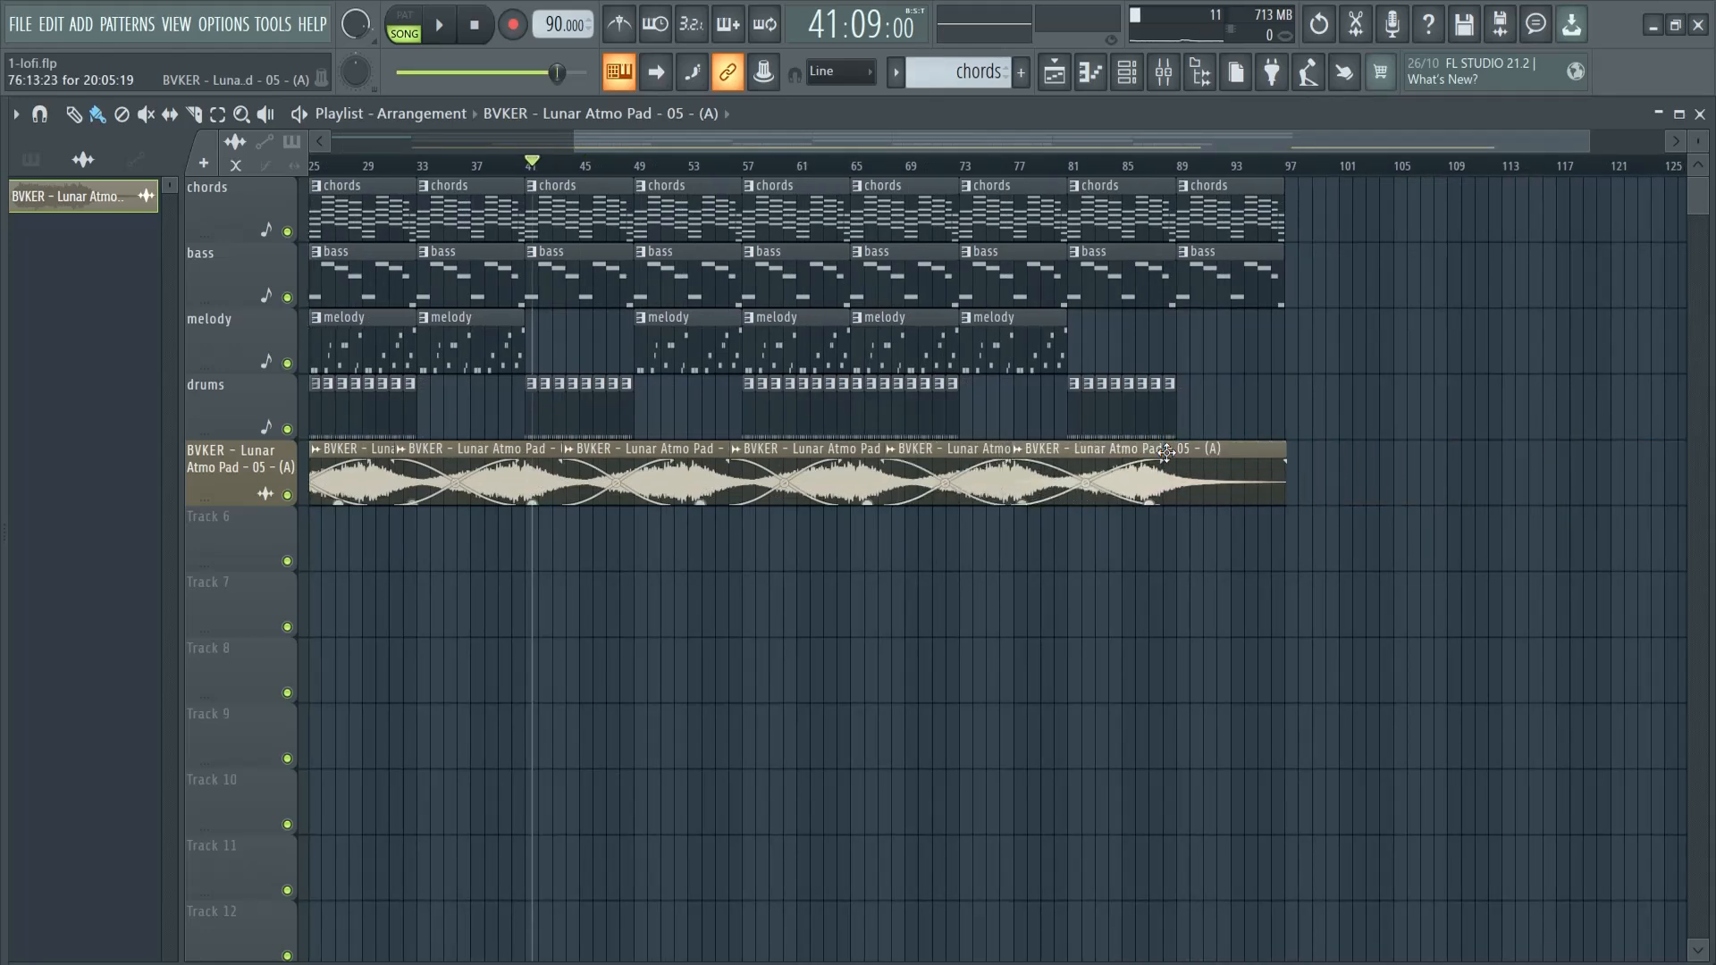
left_click_drag(1269, 144, 984, 148)
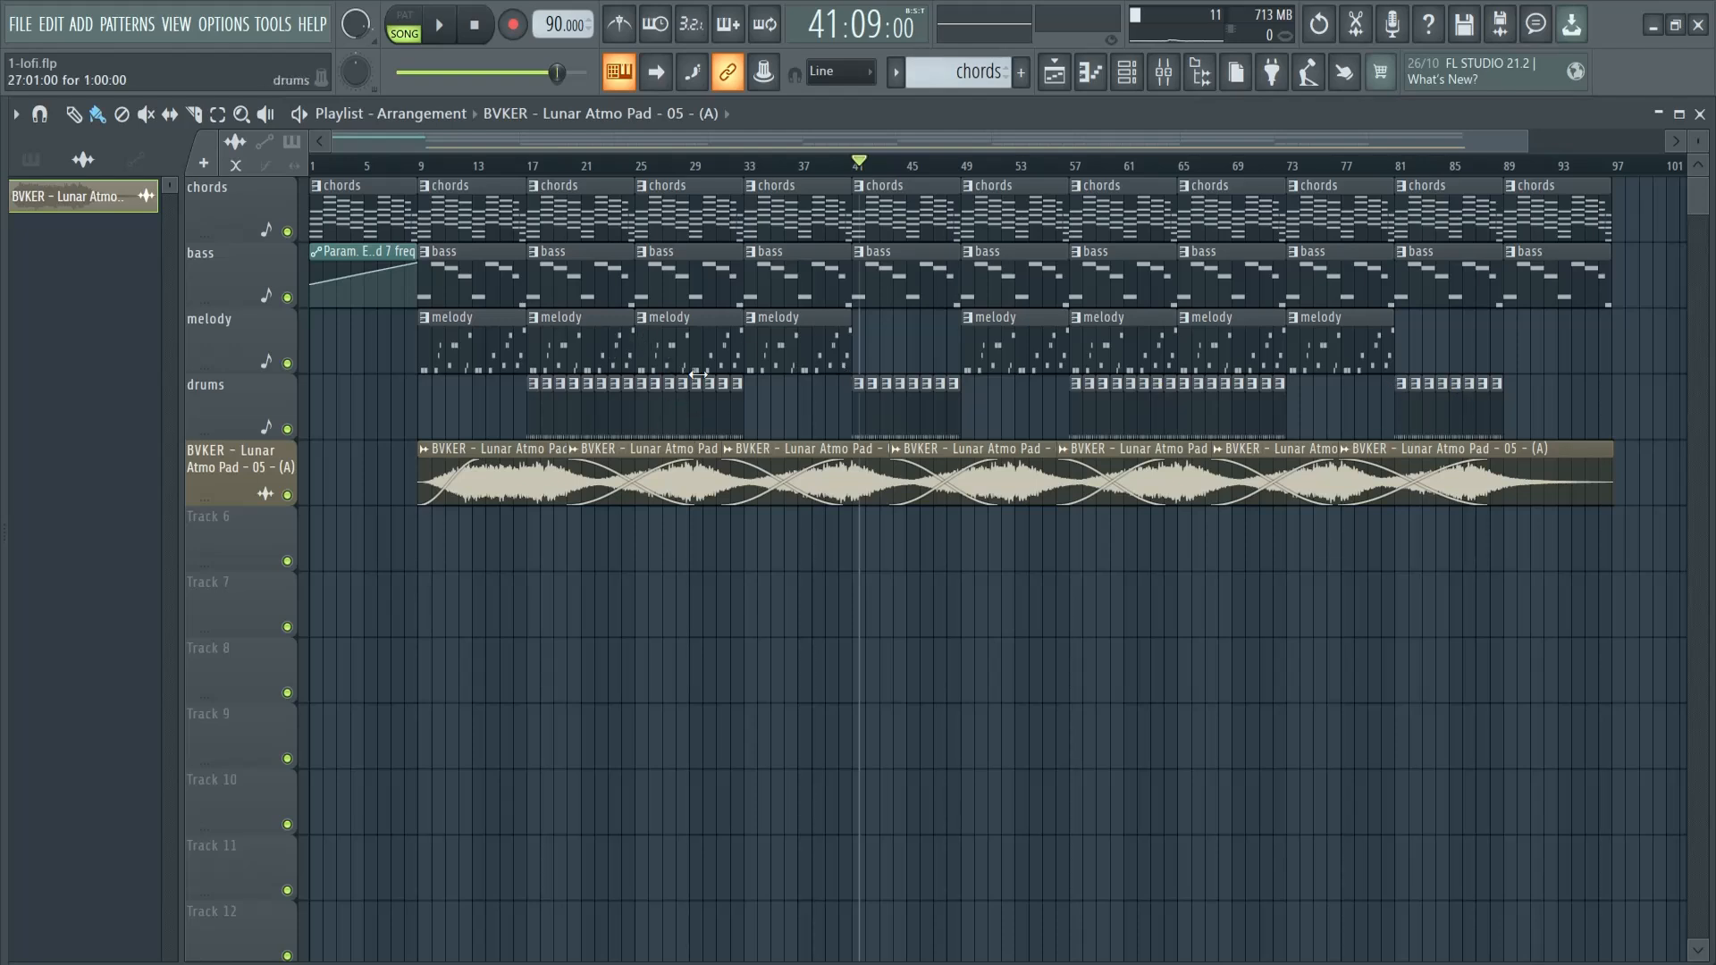
Step: Review the whole arrangement, check its end position around bar 97, and return the song position to the start
left_click(772, 320)
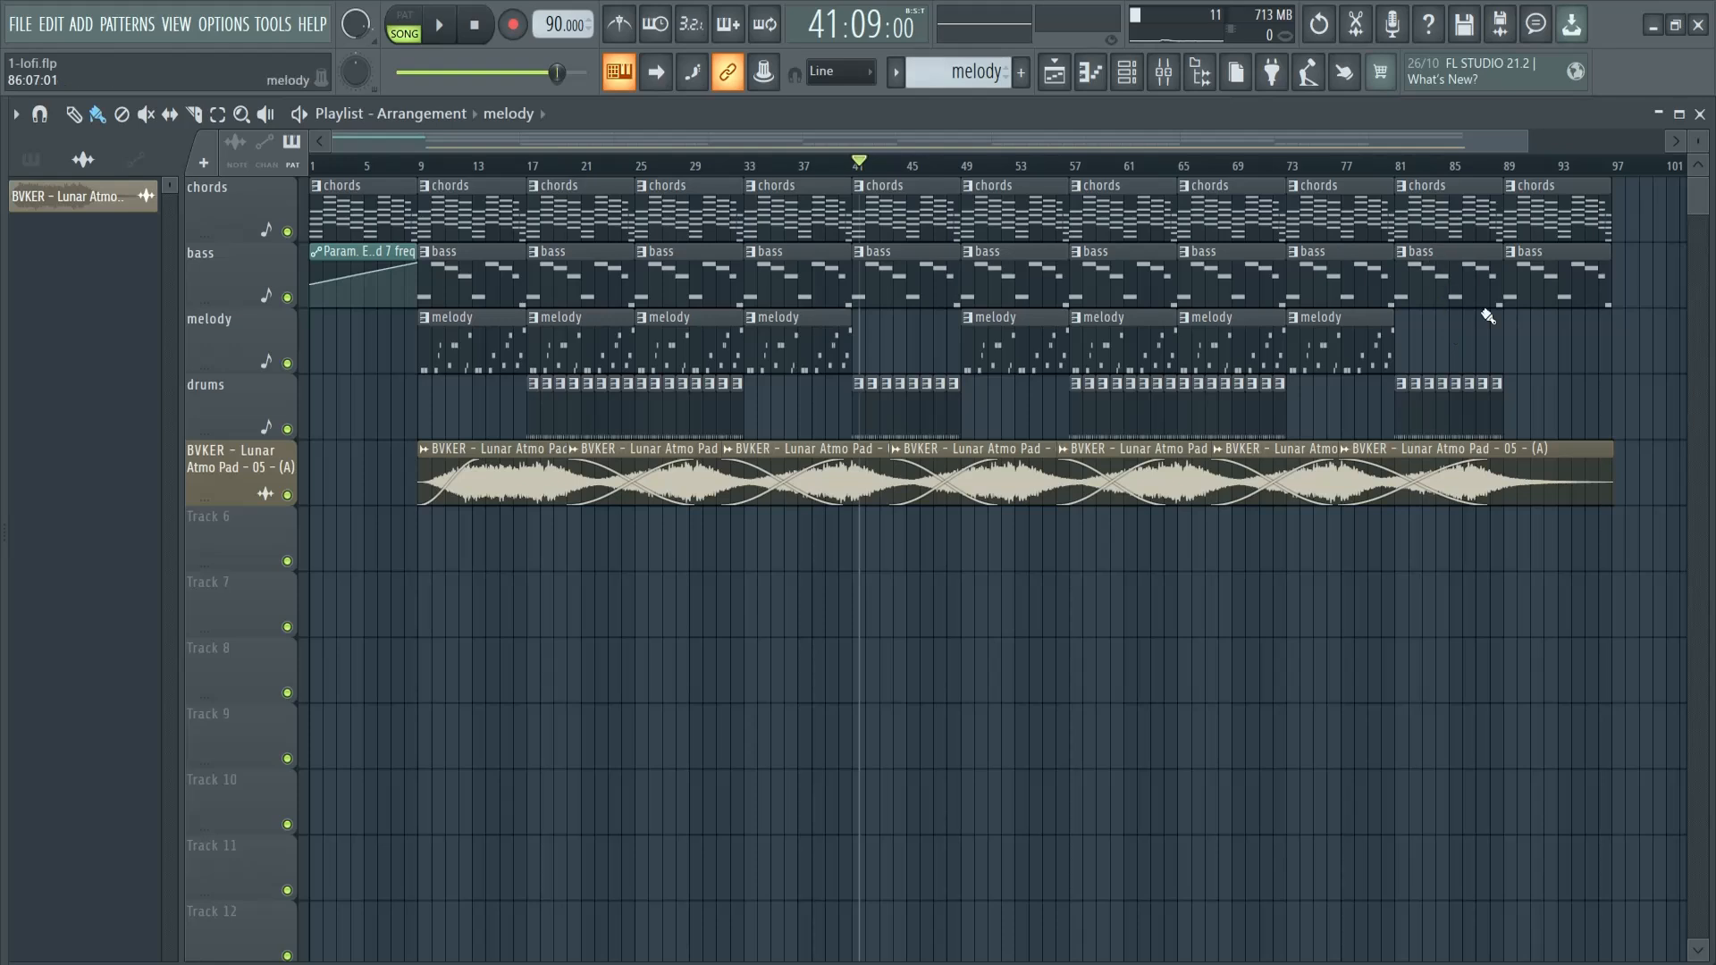
scroll(1503, 150, "right", 3)
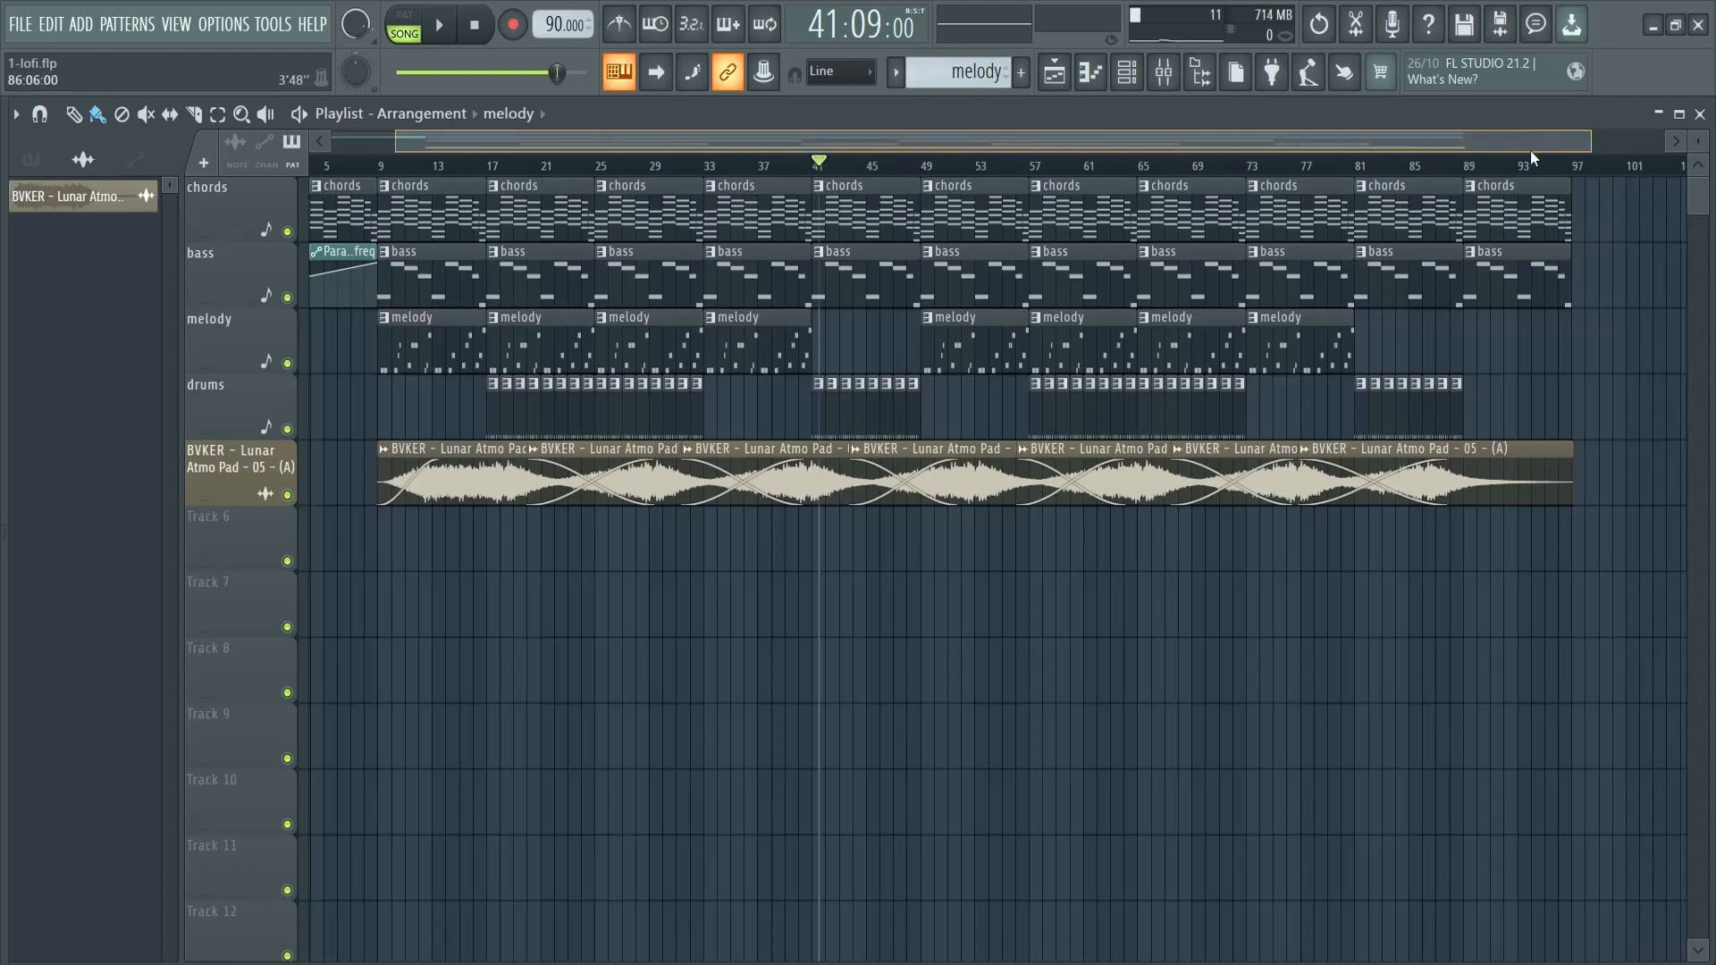
scroll(1509, 143, "left", 3)
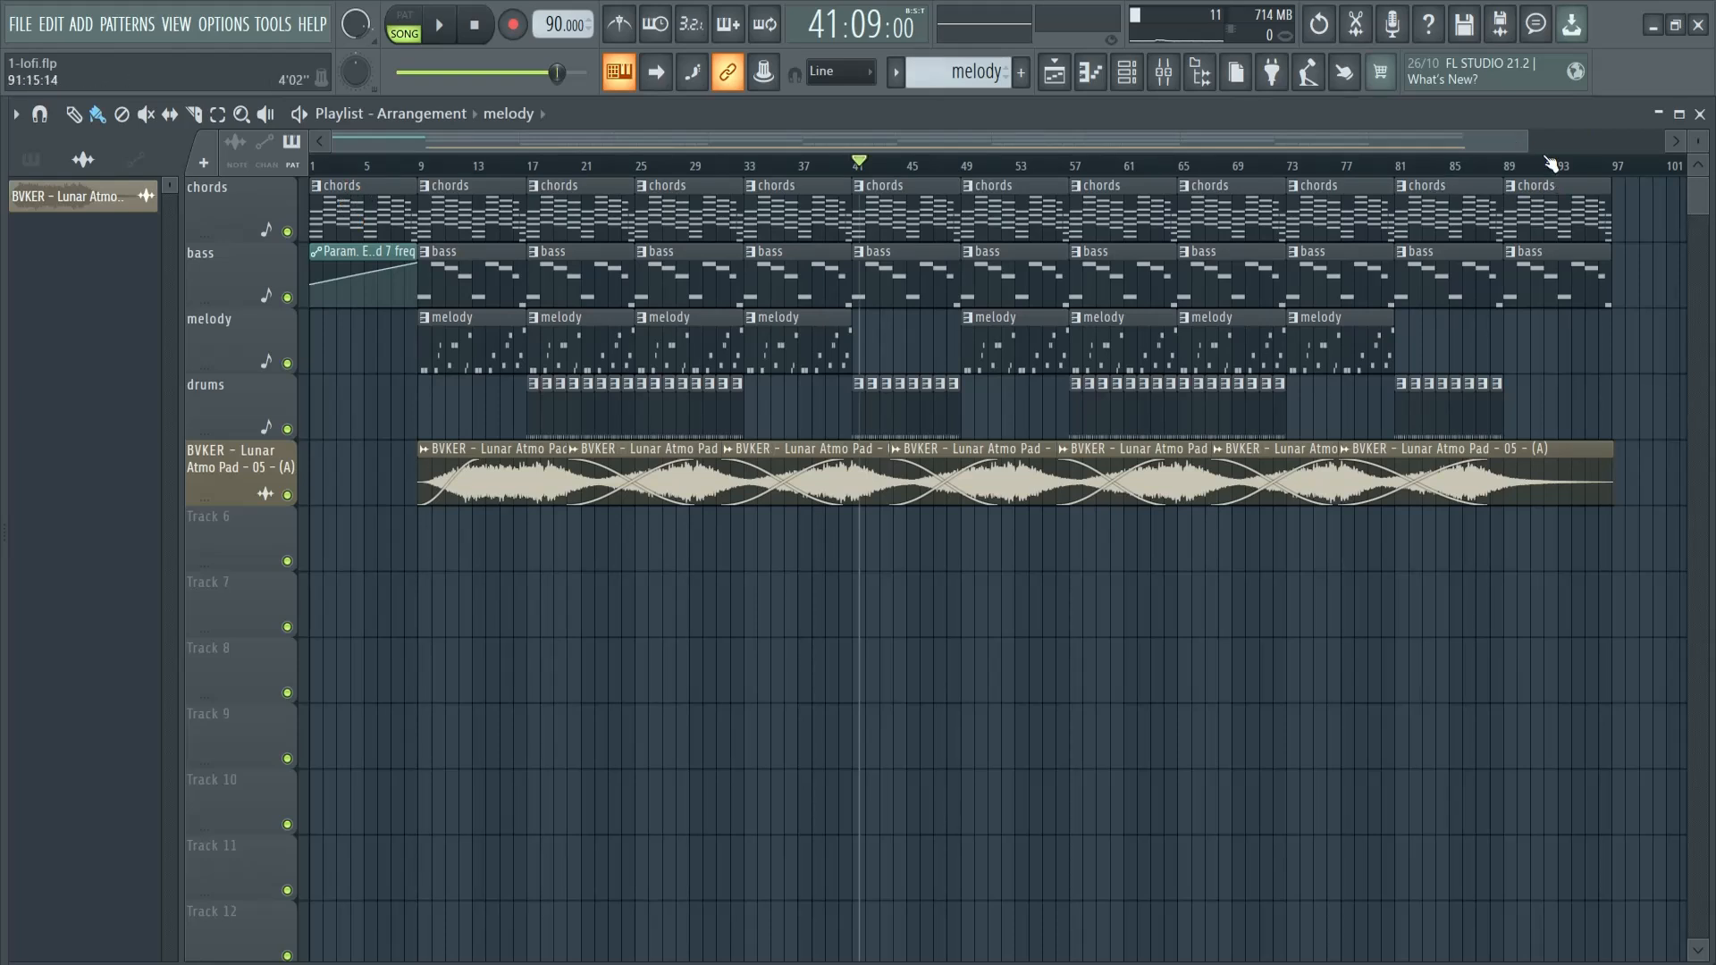
left_click_drag(1598, 165, 1610, 165)
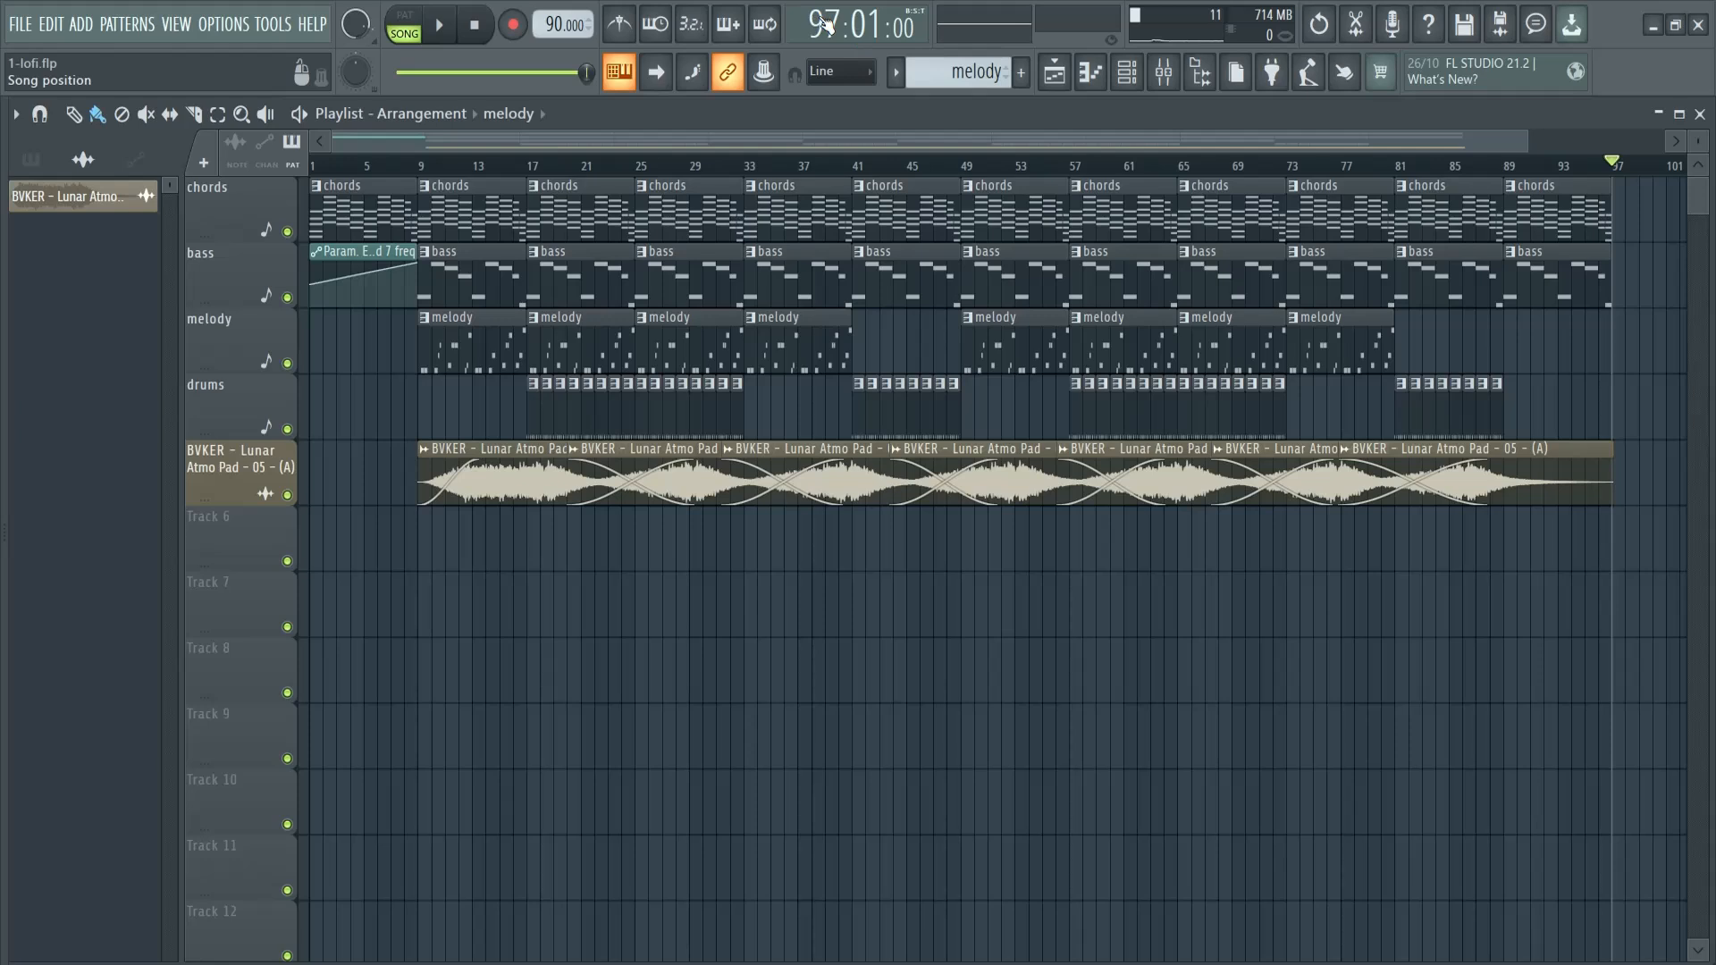
left_click_drag(1616, 165, 1541, 170)
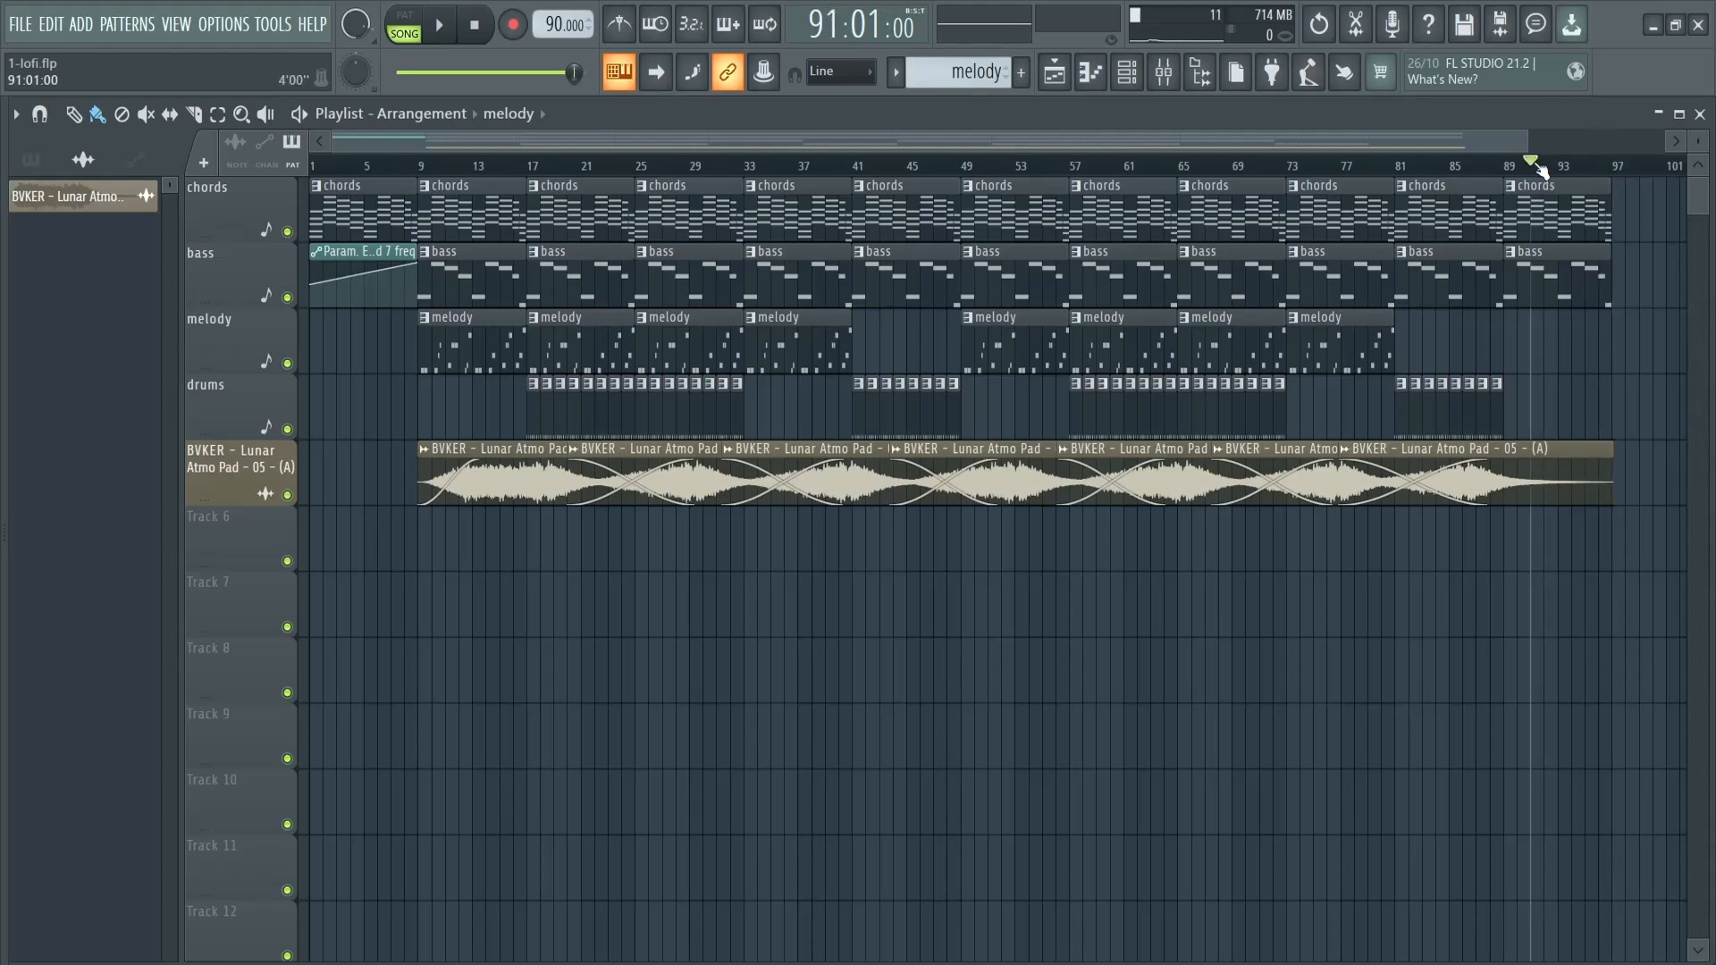
key("Home")
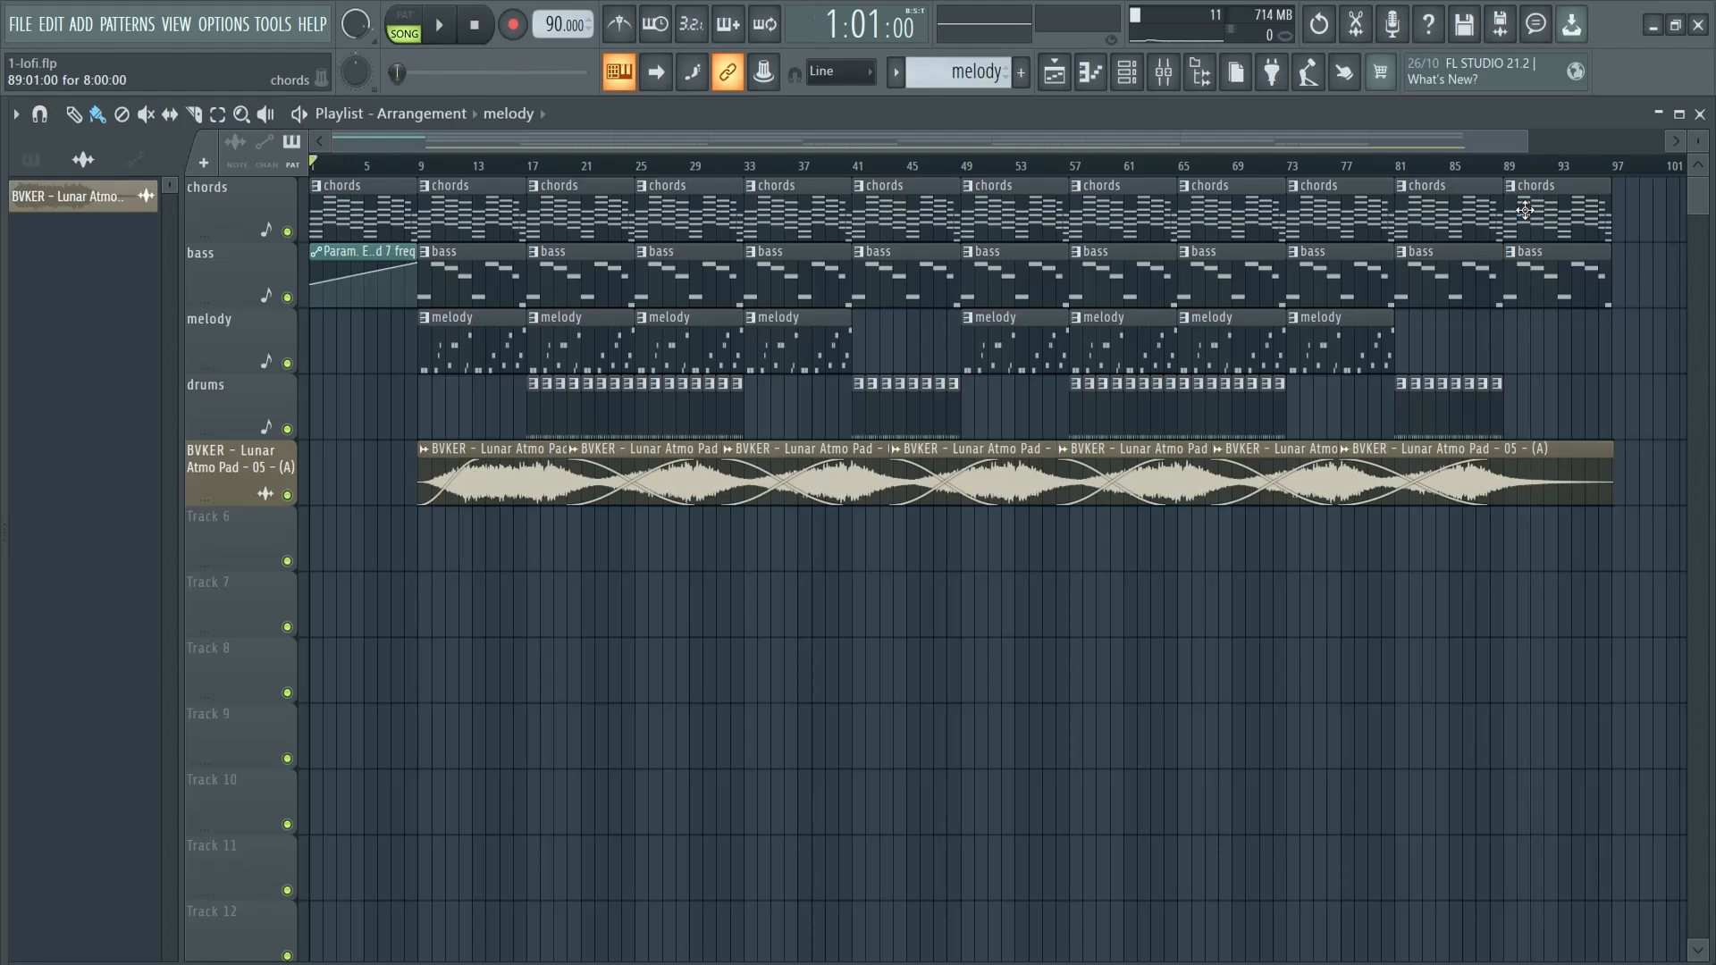
left_click_drag(1525, 134, 1609, 135)
left_click(577, 167)
key("Home")
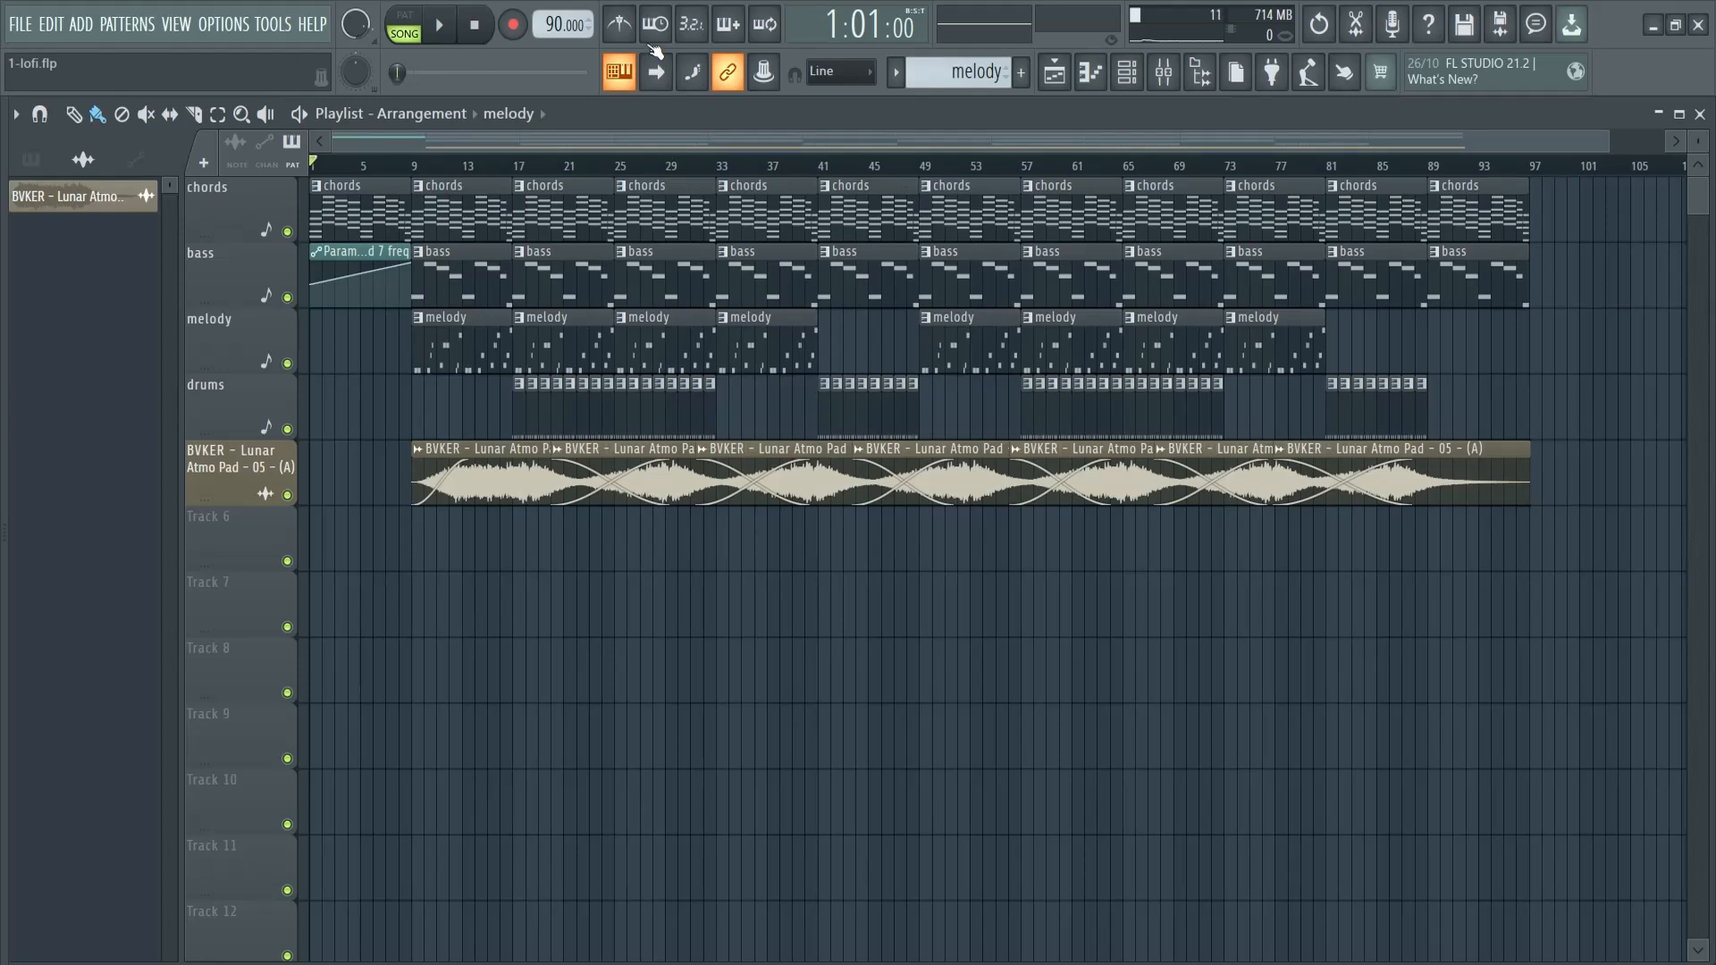
Step: Play the arrangement from the start and enlarge the playlist track height so the five used tracks fill the view
left_click(444, 25)
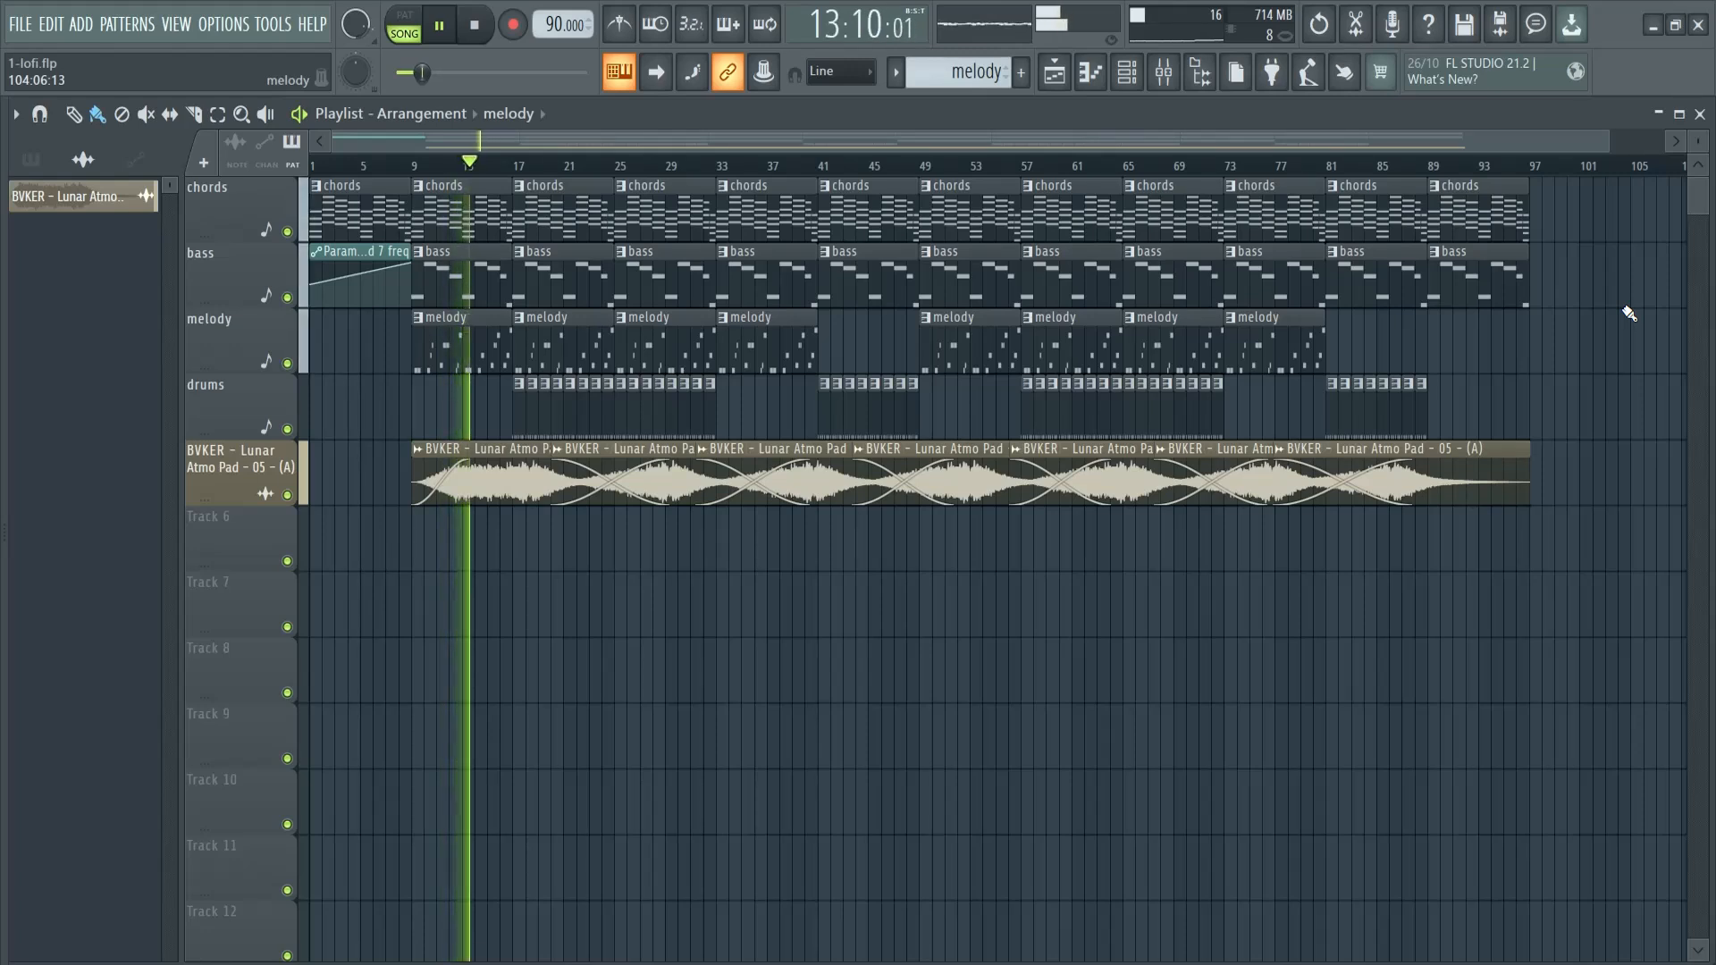
left_click_drag(1698, 142, 46, 100)
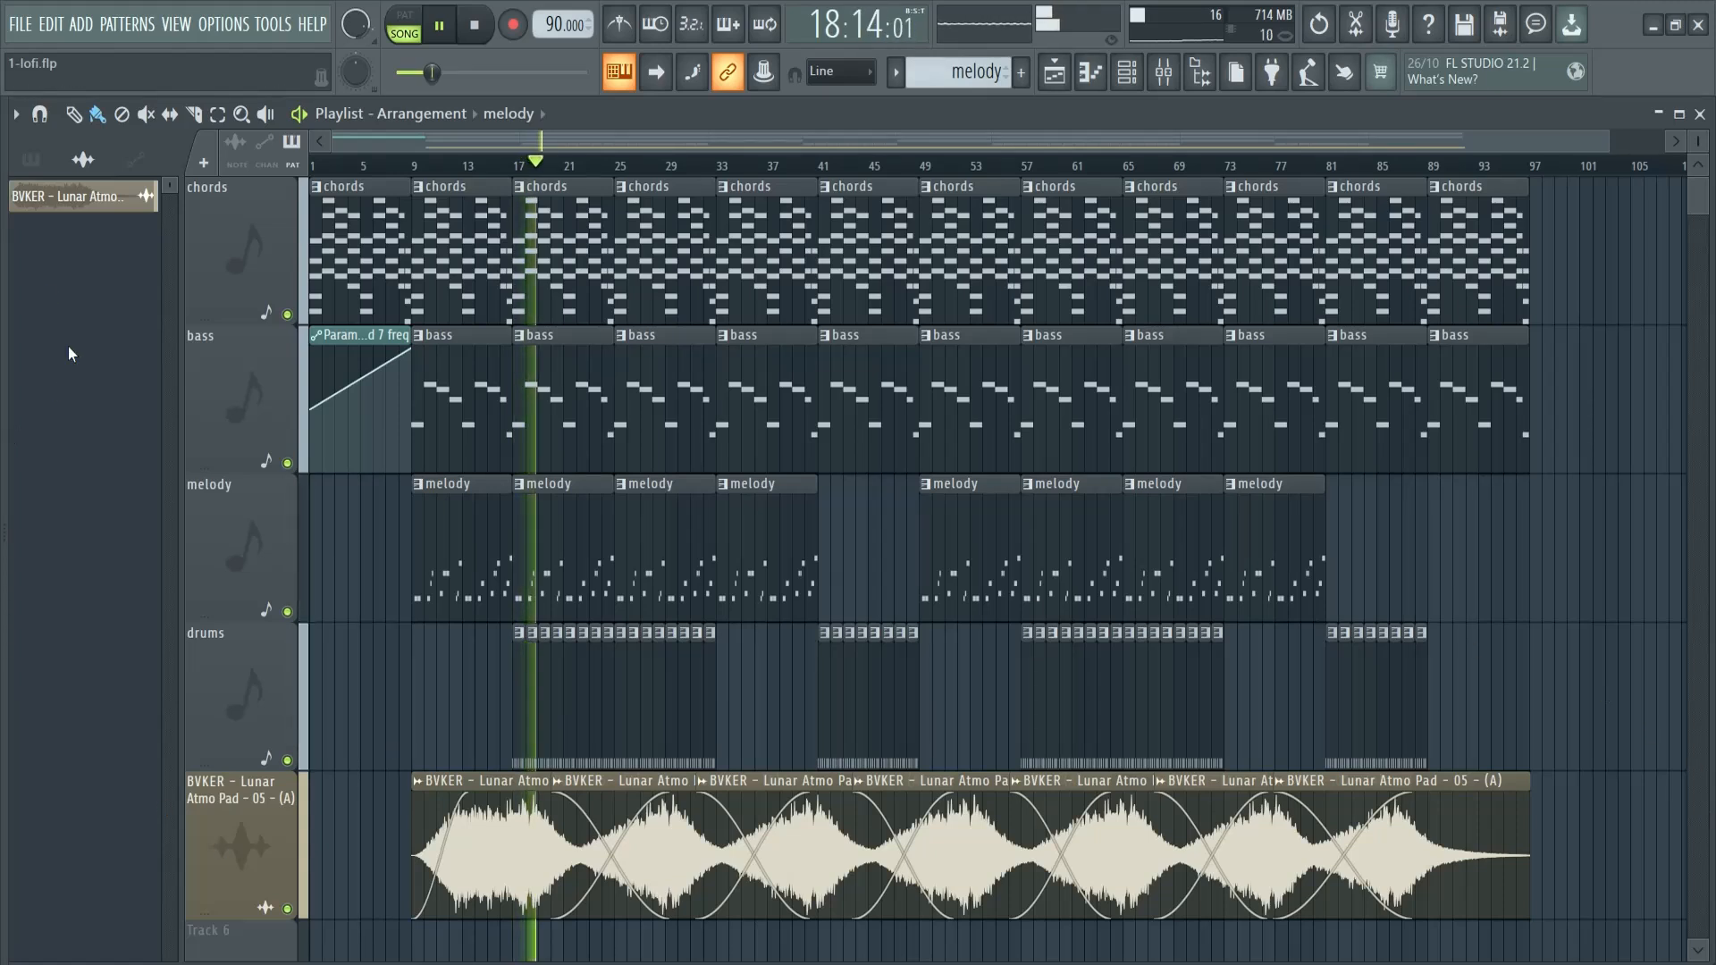
Step: Open the drums pattern's channel rack, lower the snare channel's volume during playback, and close the rack
left_click(32, 161)
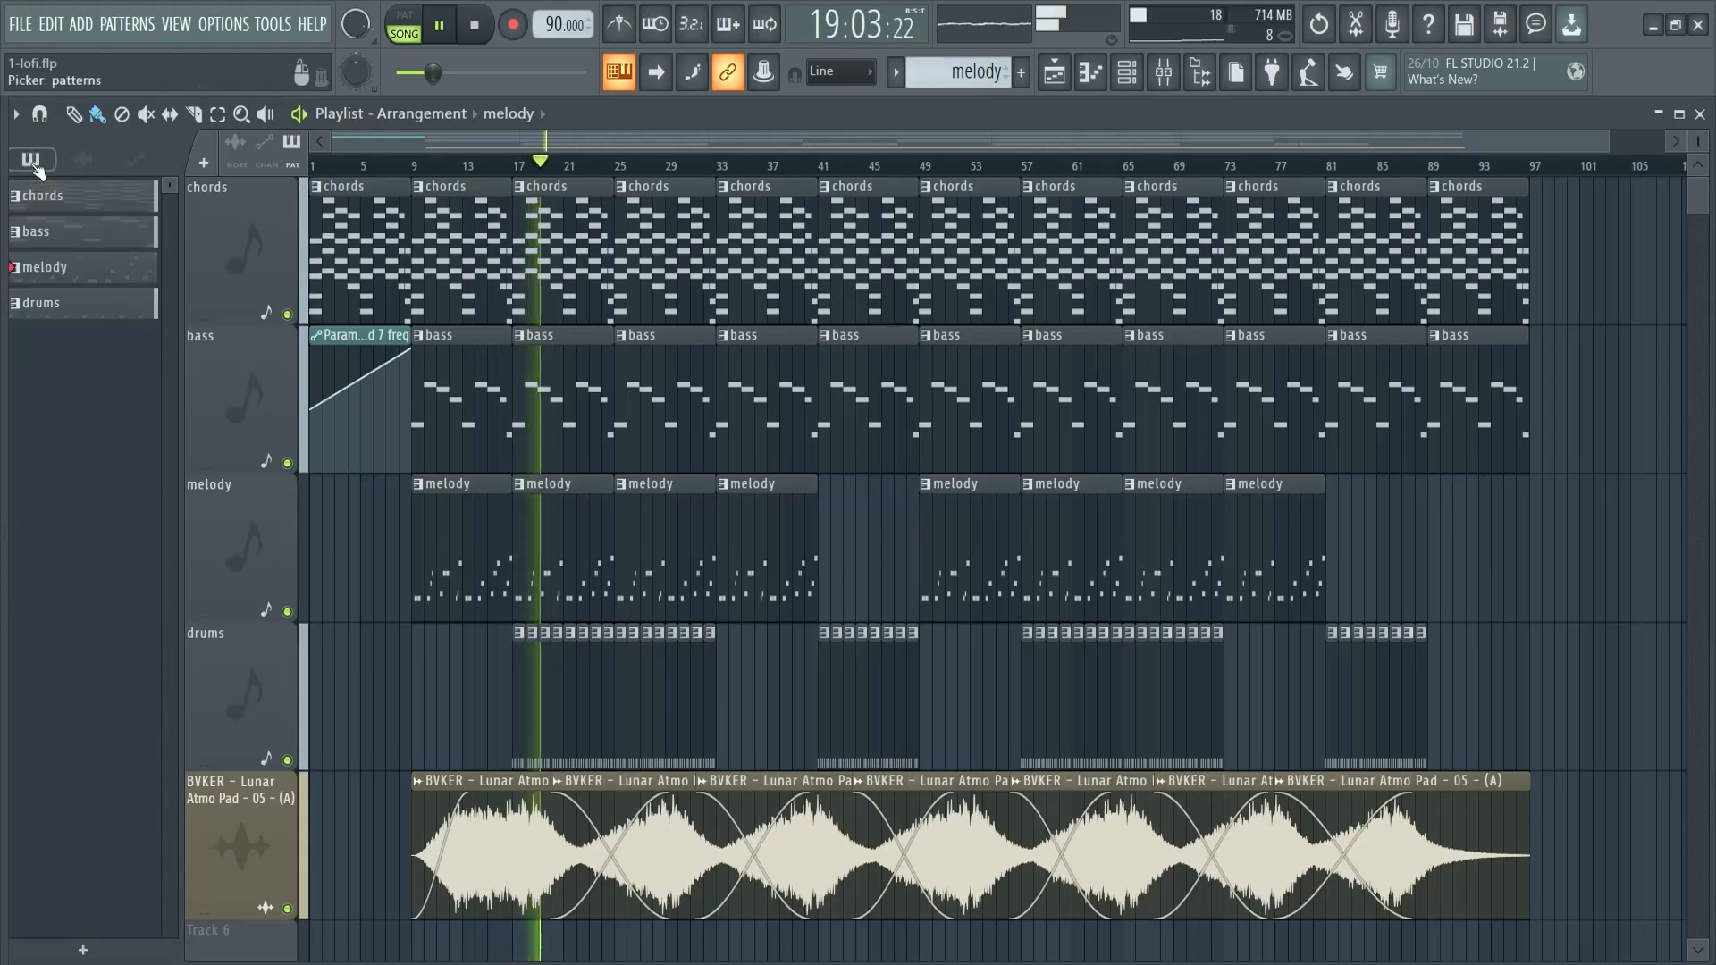
double_click(69, 313)
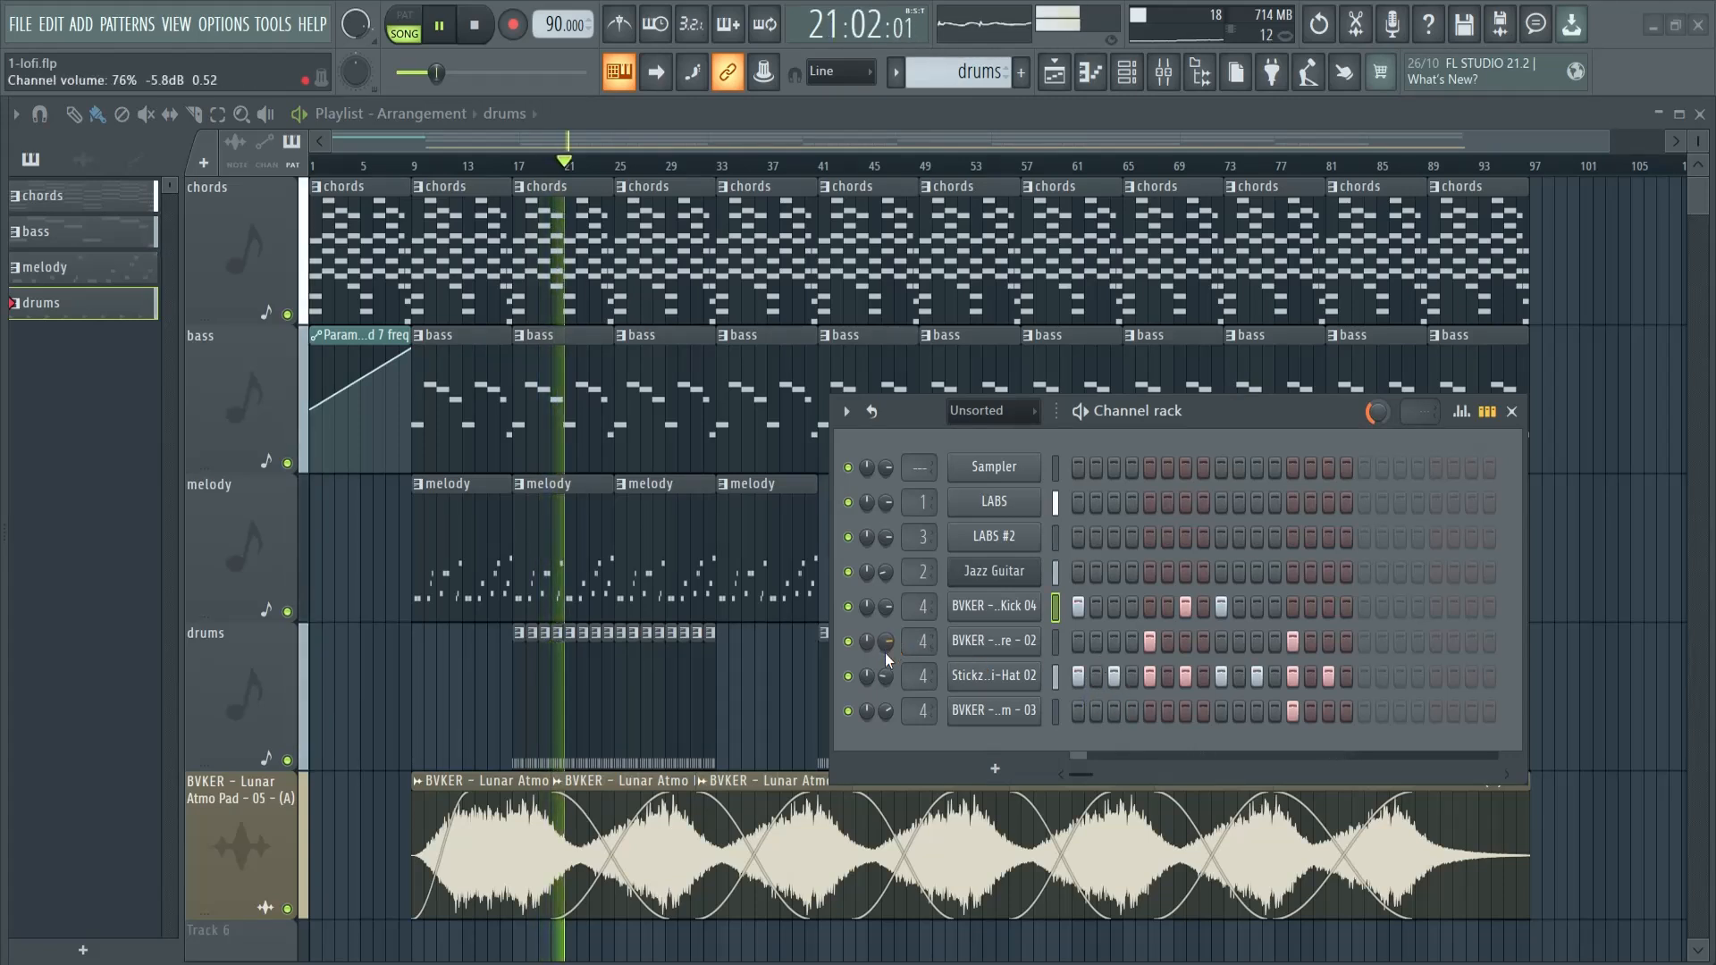
scroll(887, 645, "down", 4)
scroll(887, 645, "down", 1)
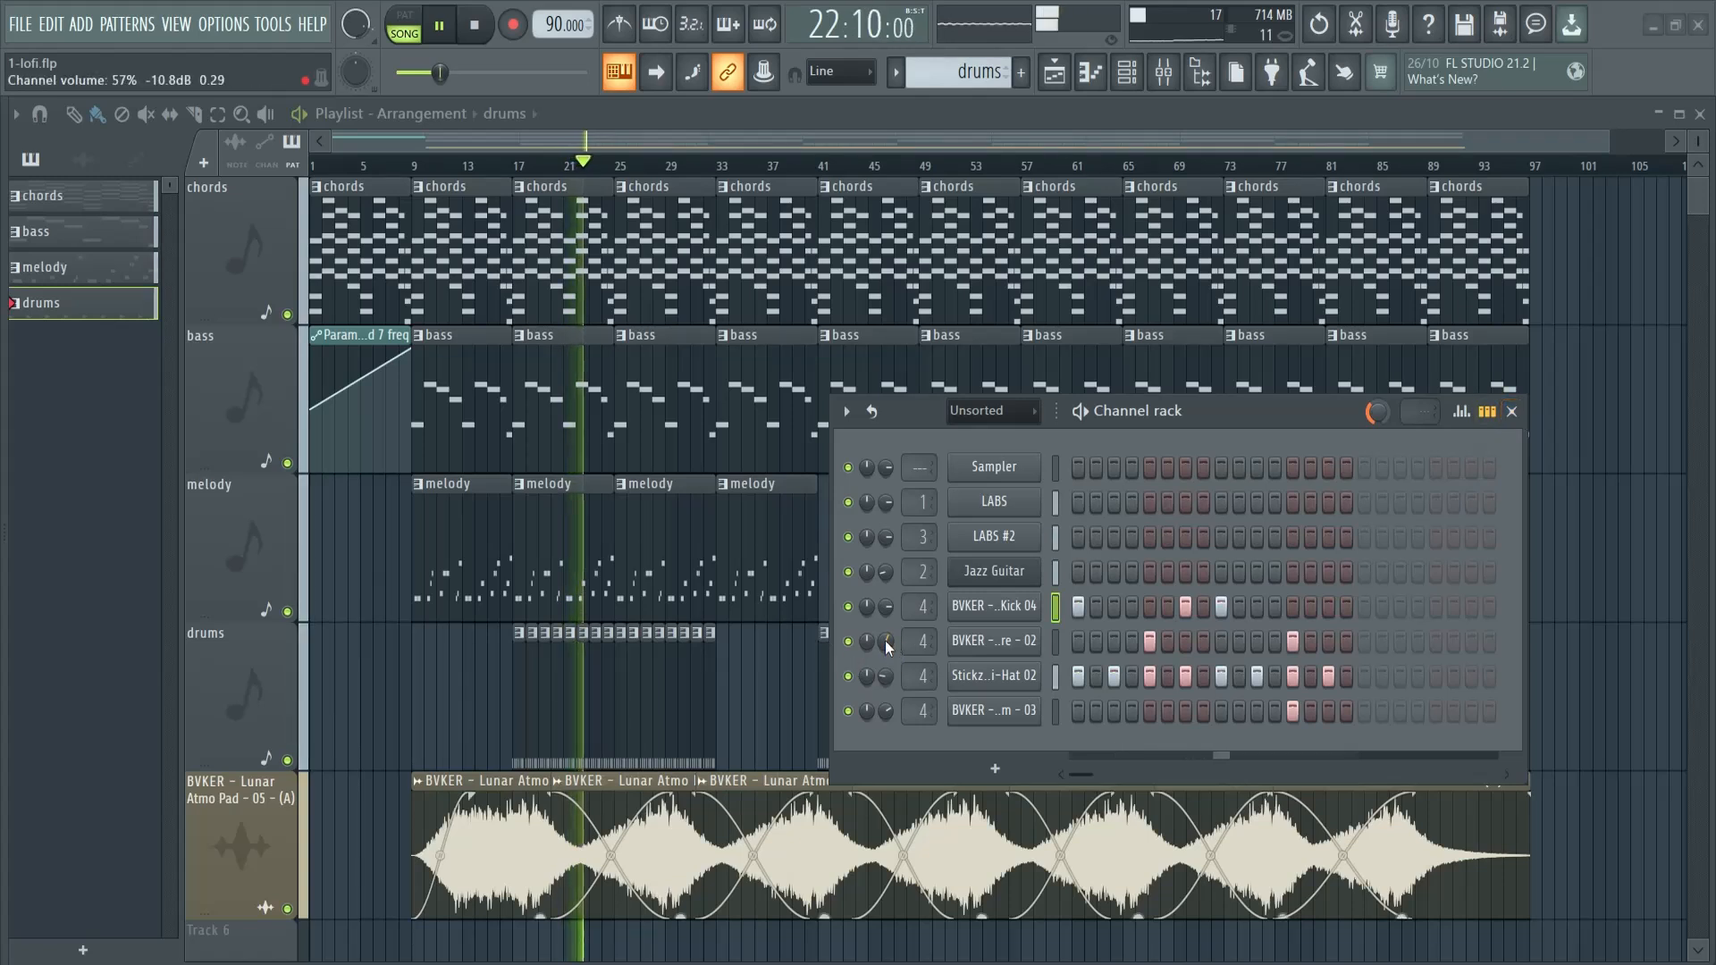
scroll(886, 646, "down", 3)
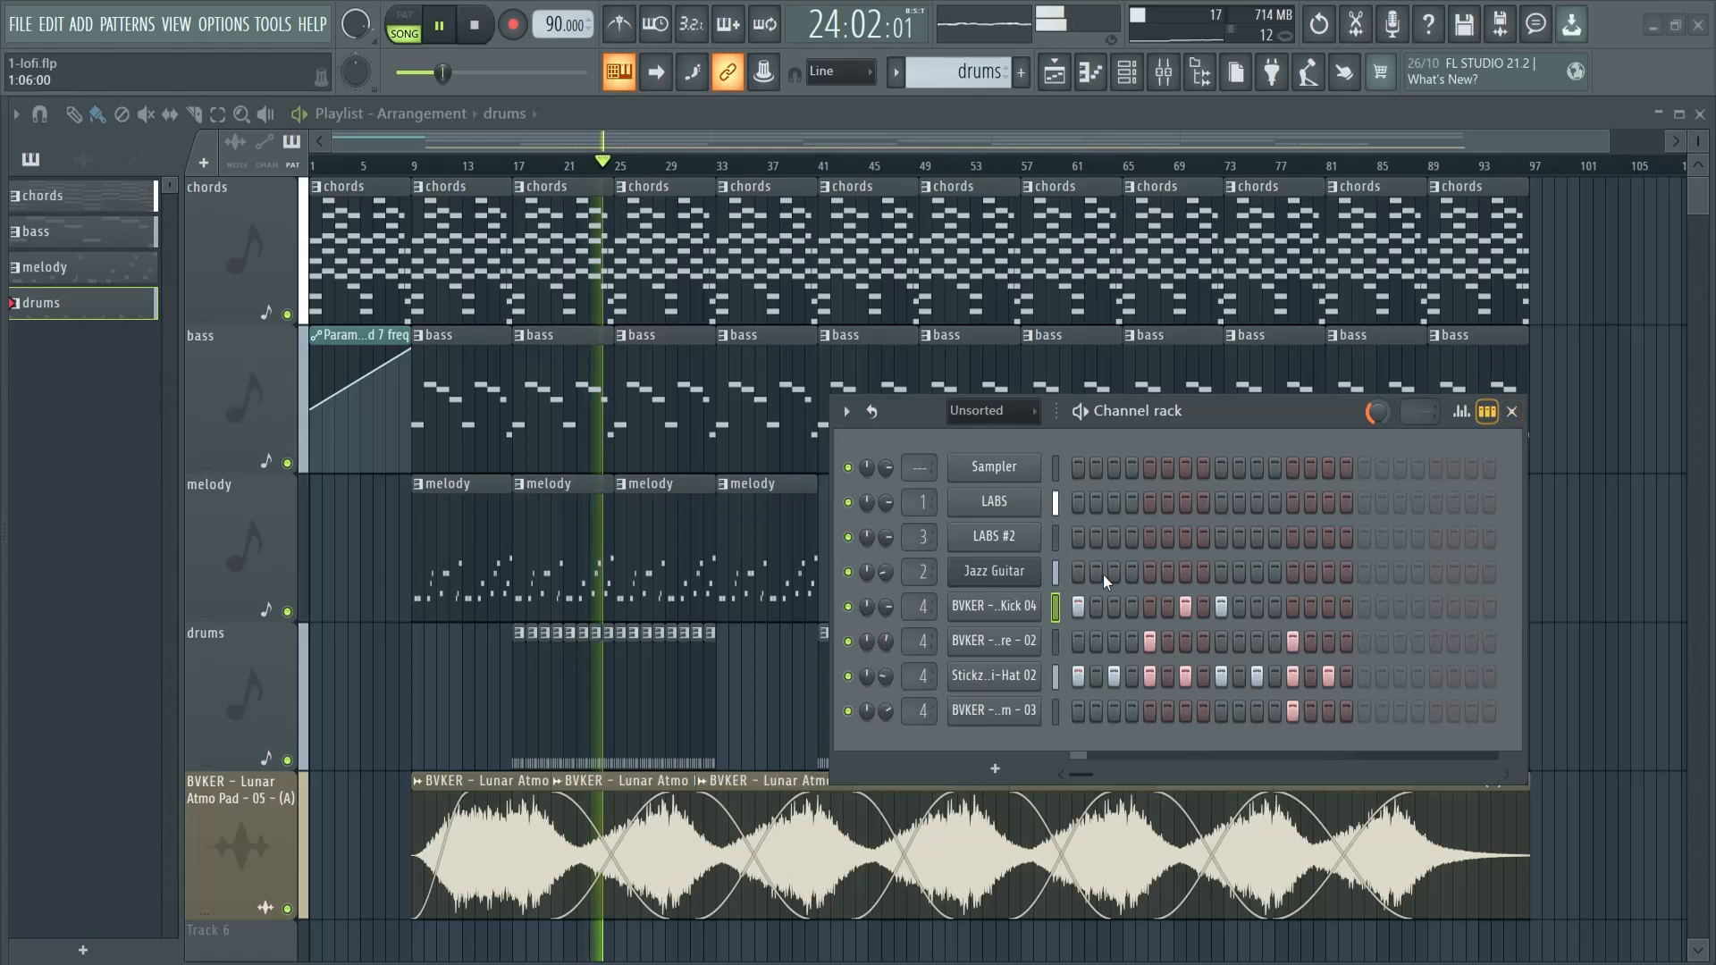
left_click(1512, 411)
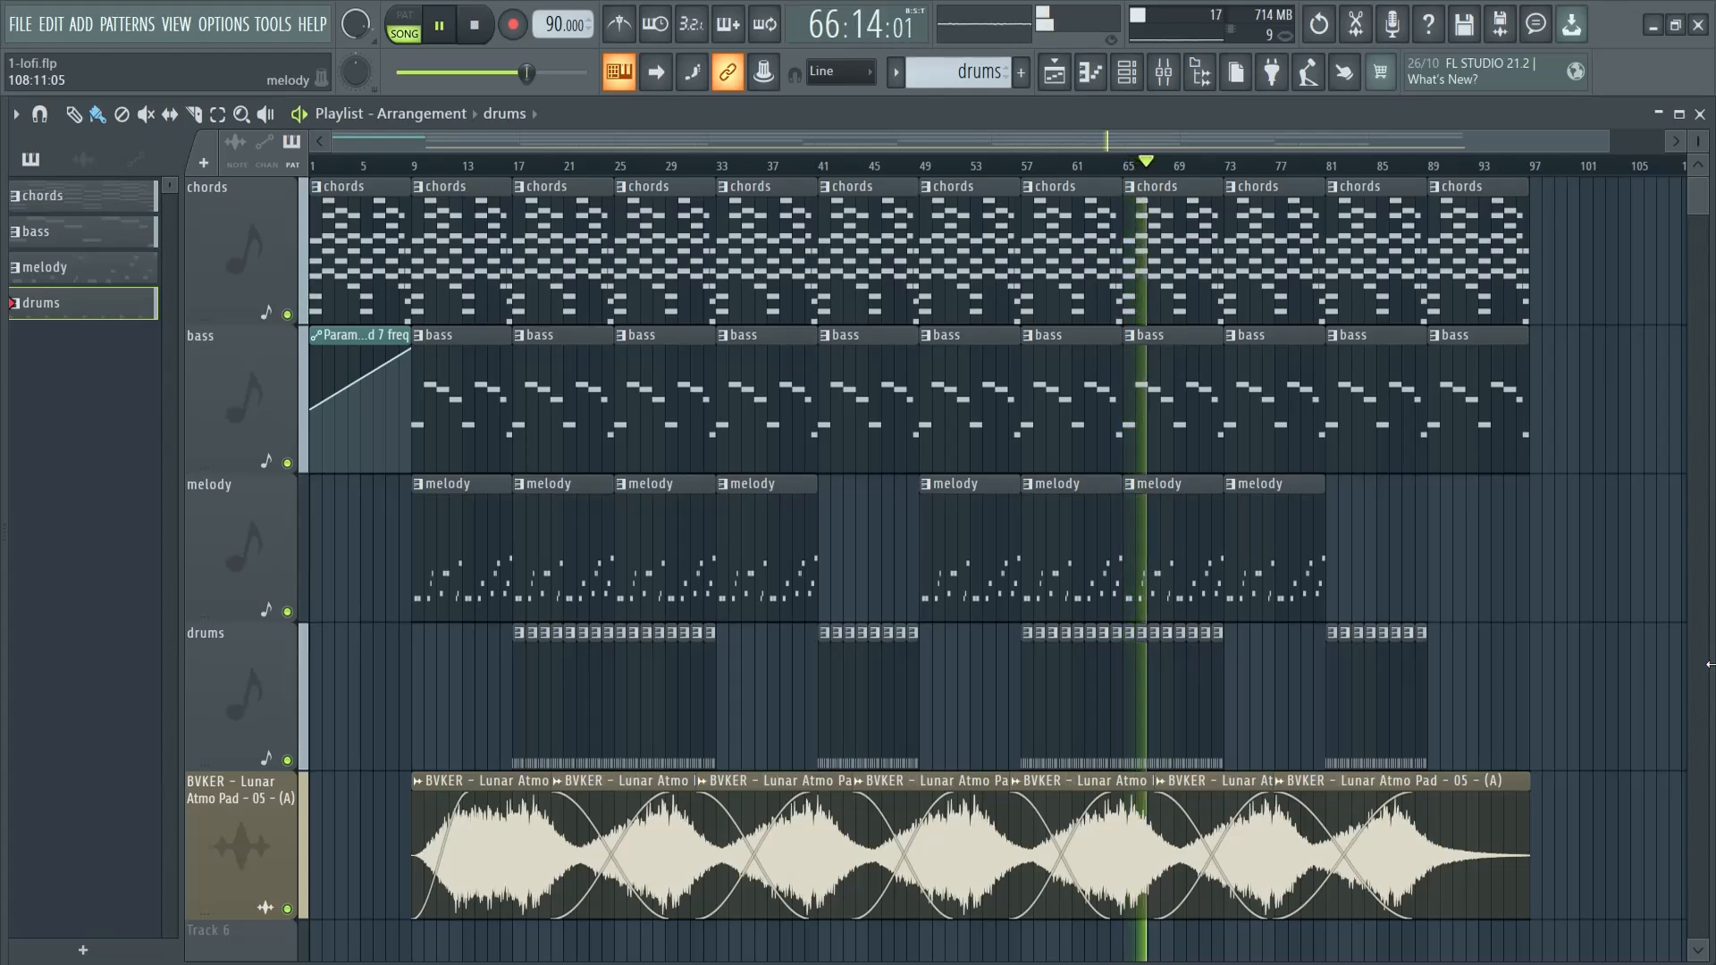
Step: Lower the Closed Hi-Hat 02 channel's volume slightly, close the channel rack, and stop playback at the song's end
key("F6")
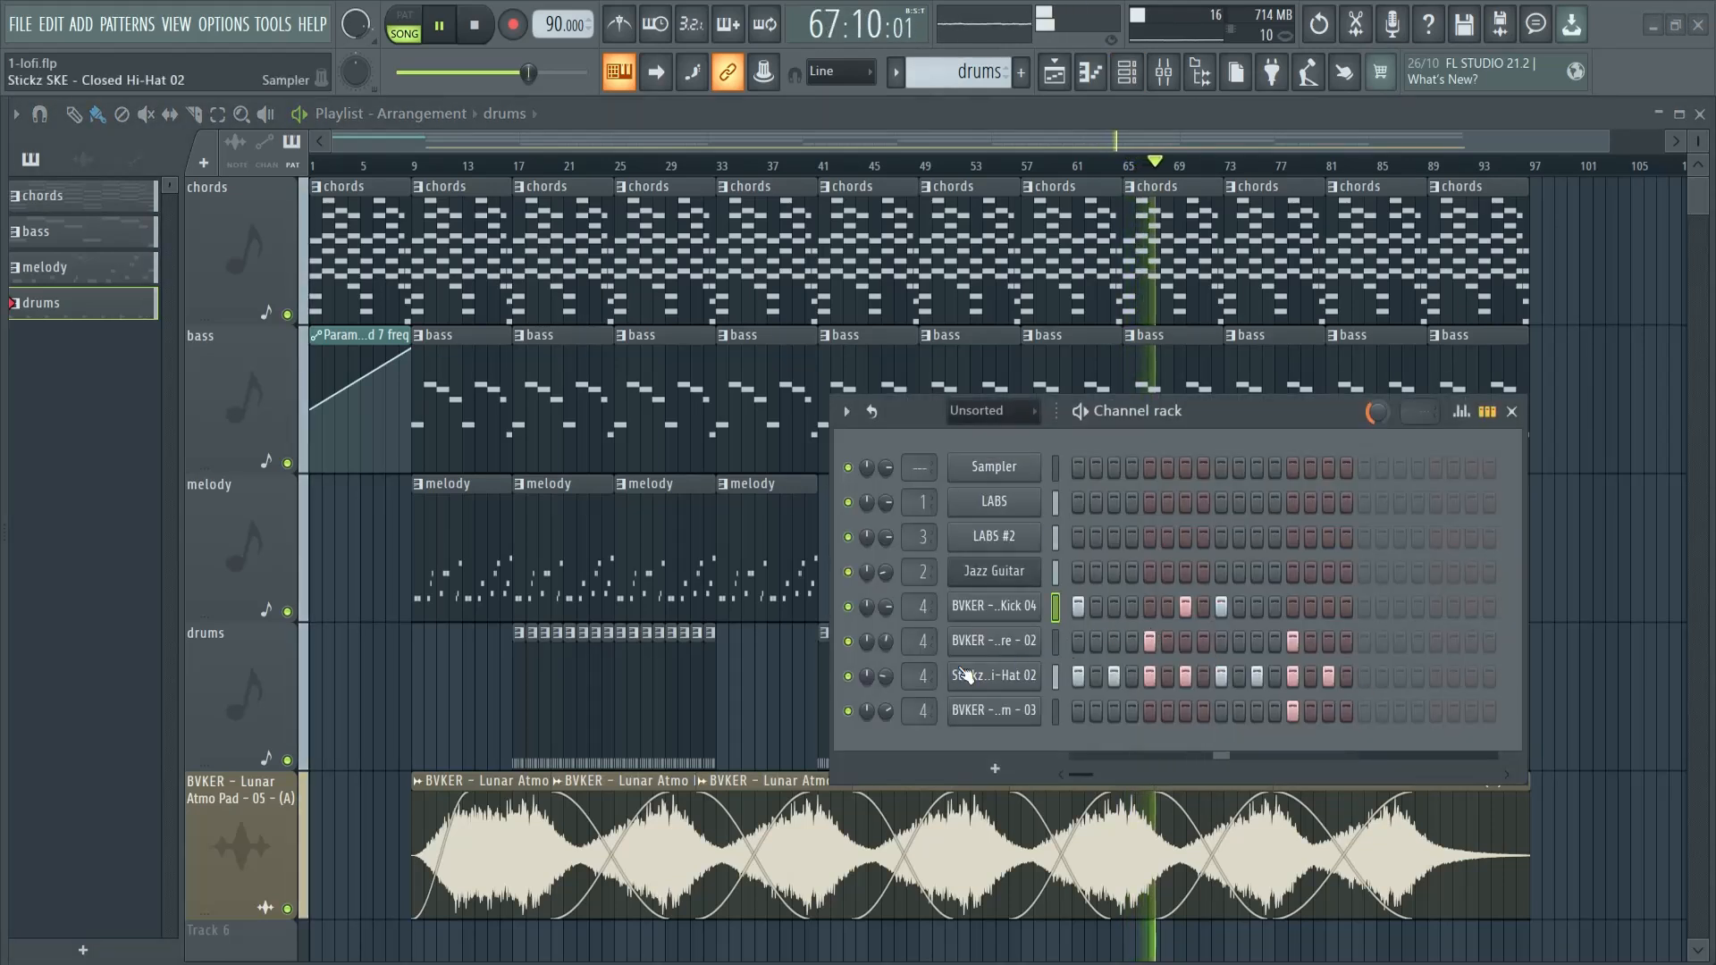
left_click_drag(883, 687, 886, 695)
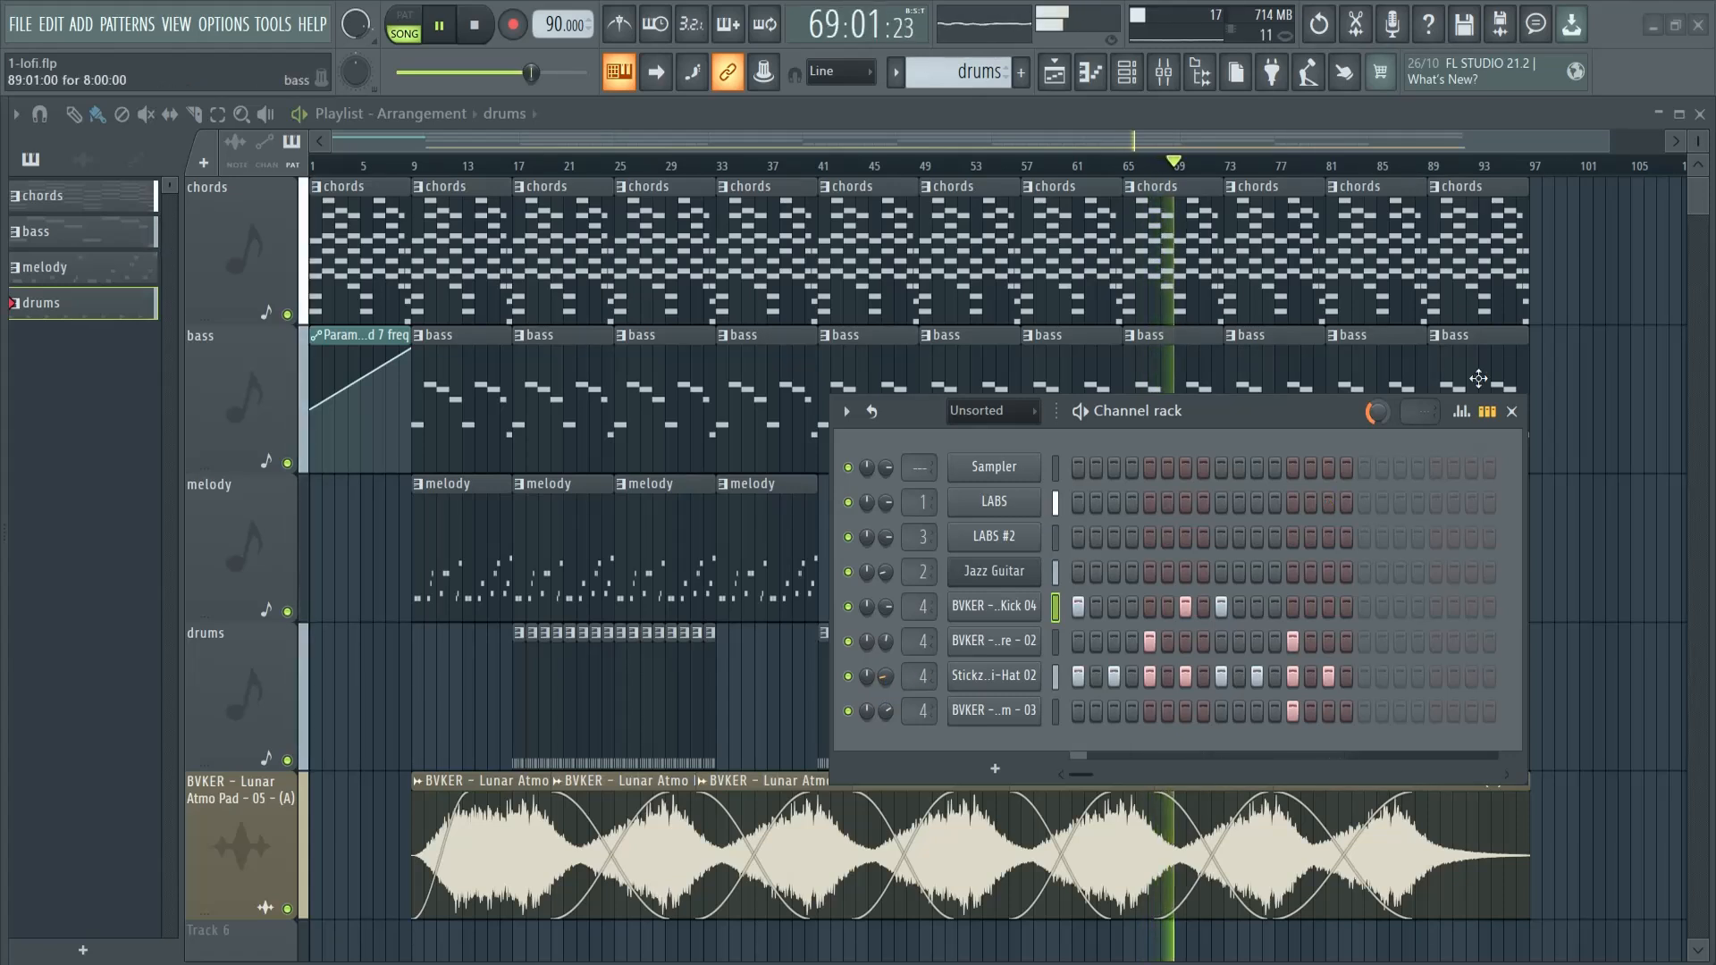
left_click(1512, 411)
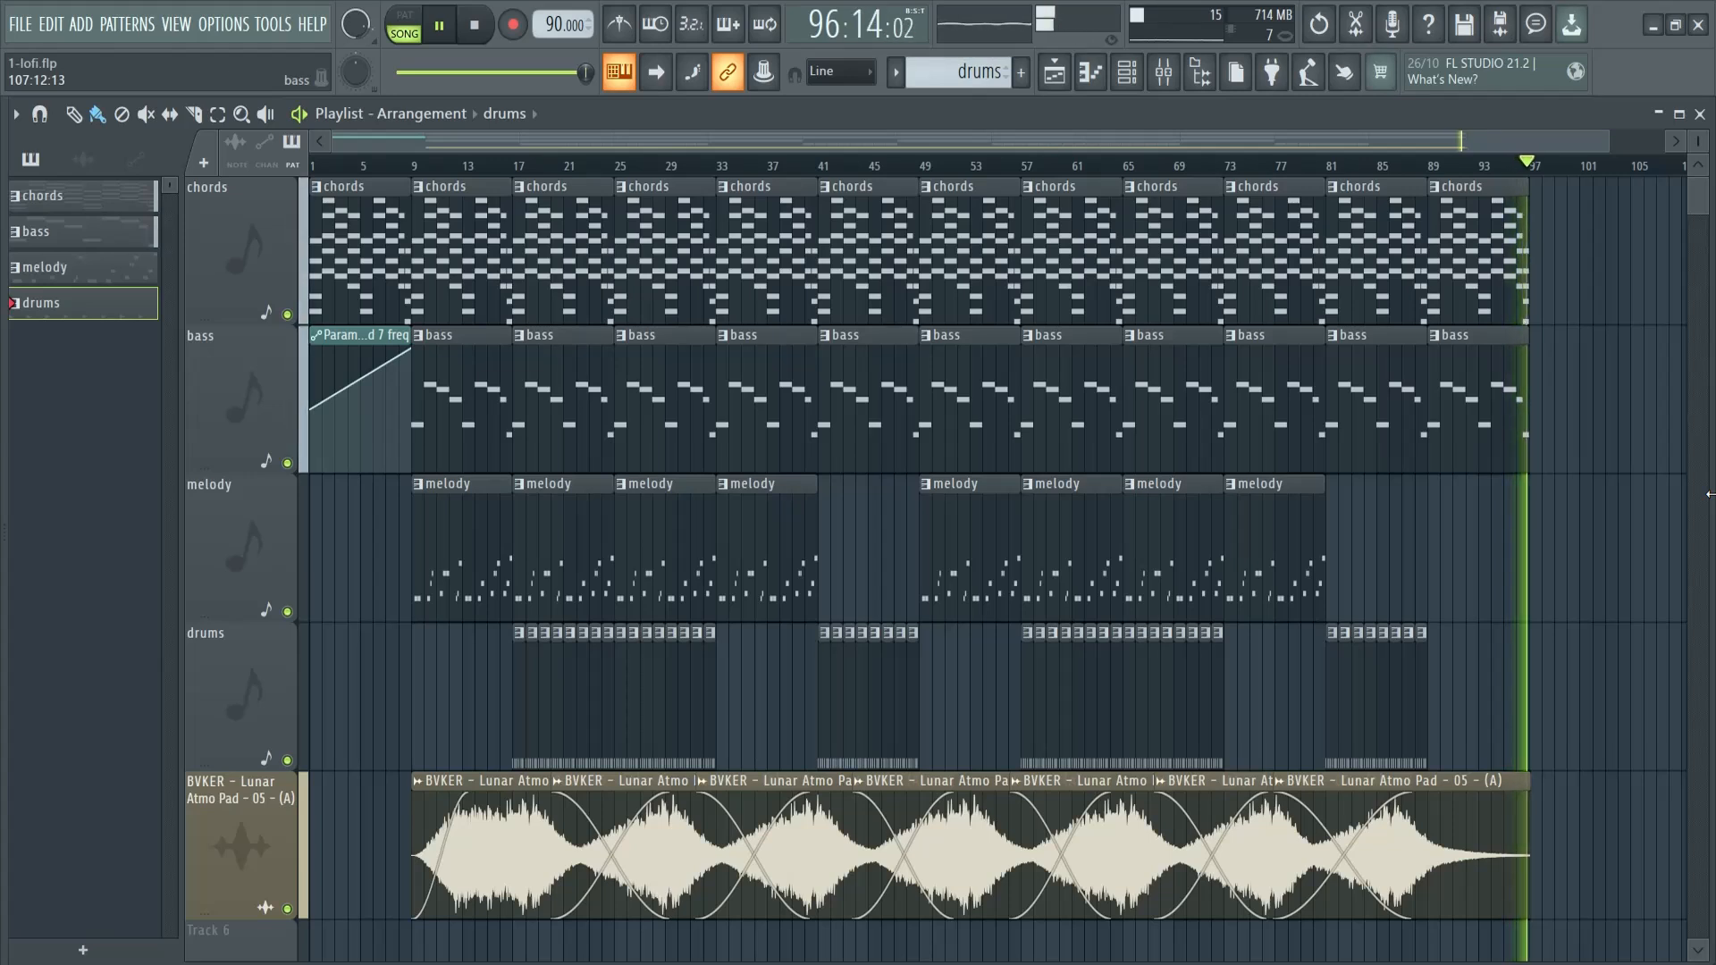
key("space")
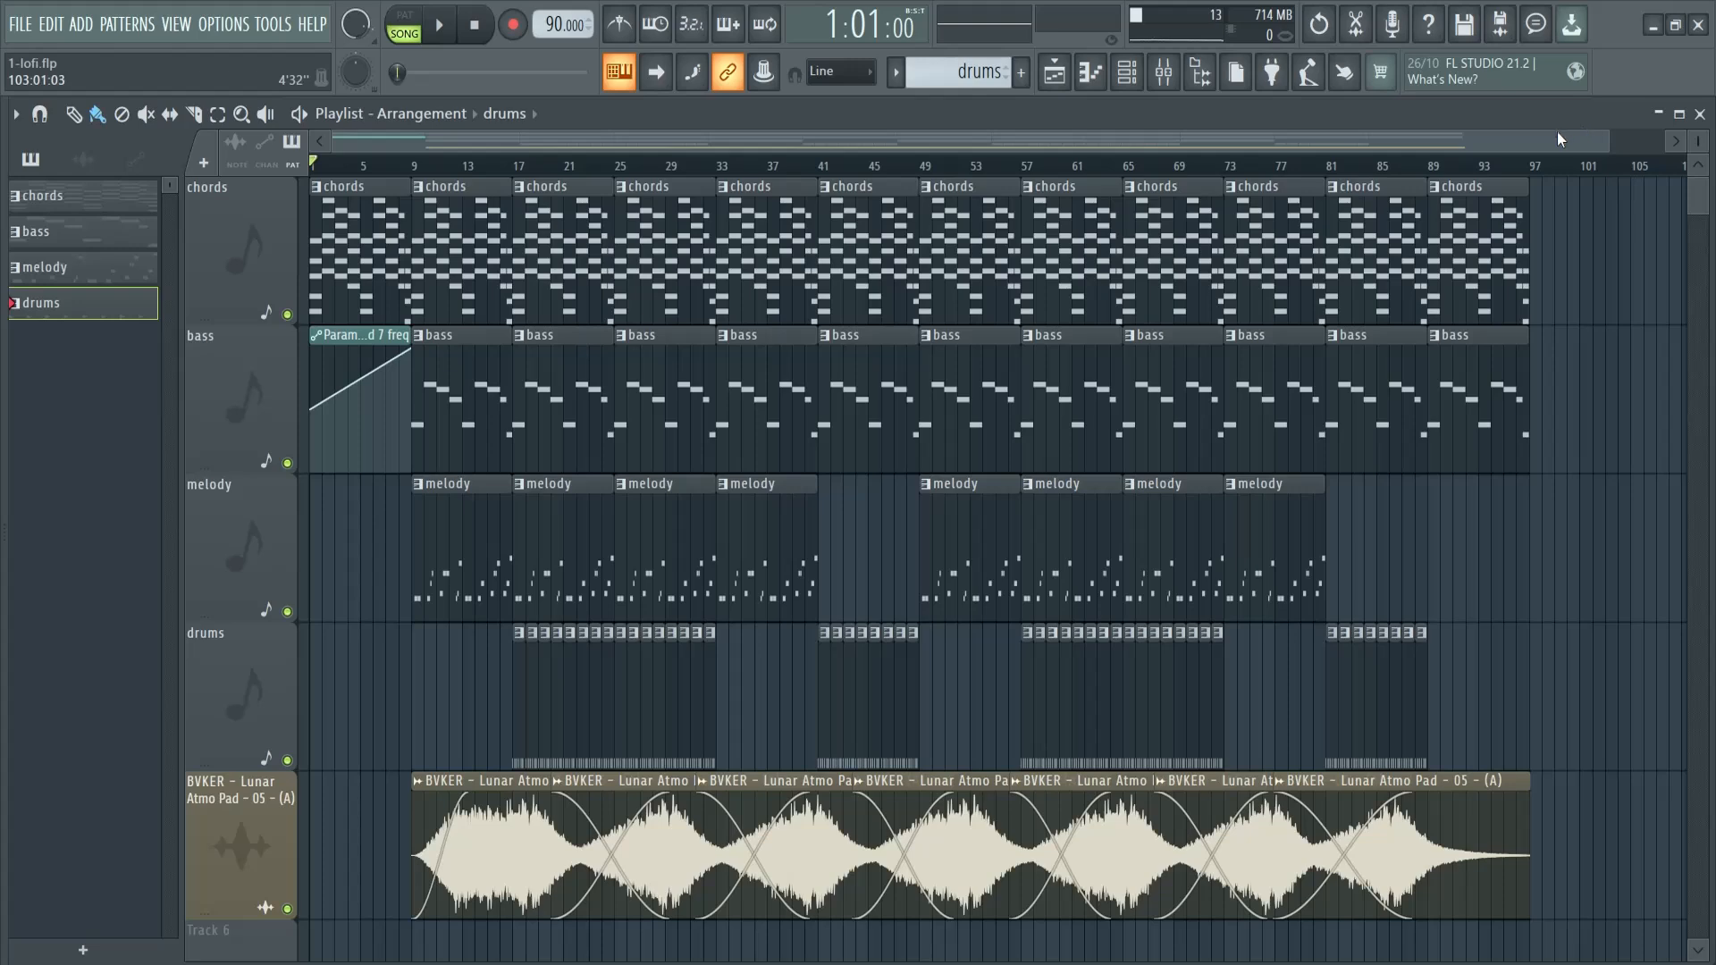
Step: Look over the stopped arrangement, reduce the playlist track height slightly, and reveal the browser beside the playlist
scroll(694, 671, "down", 1)
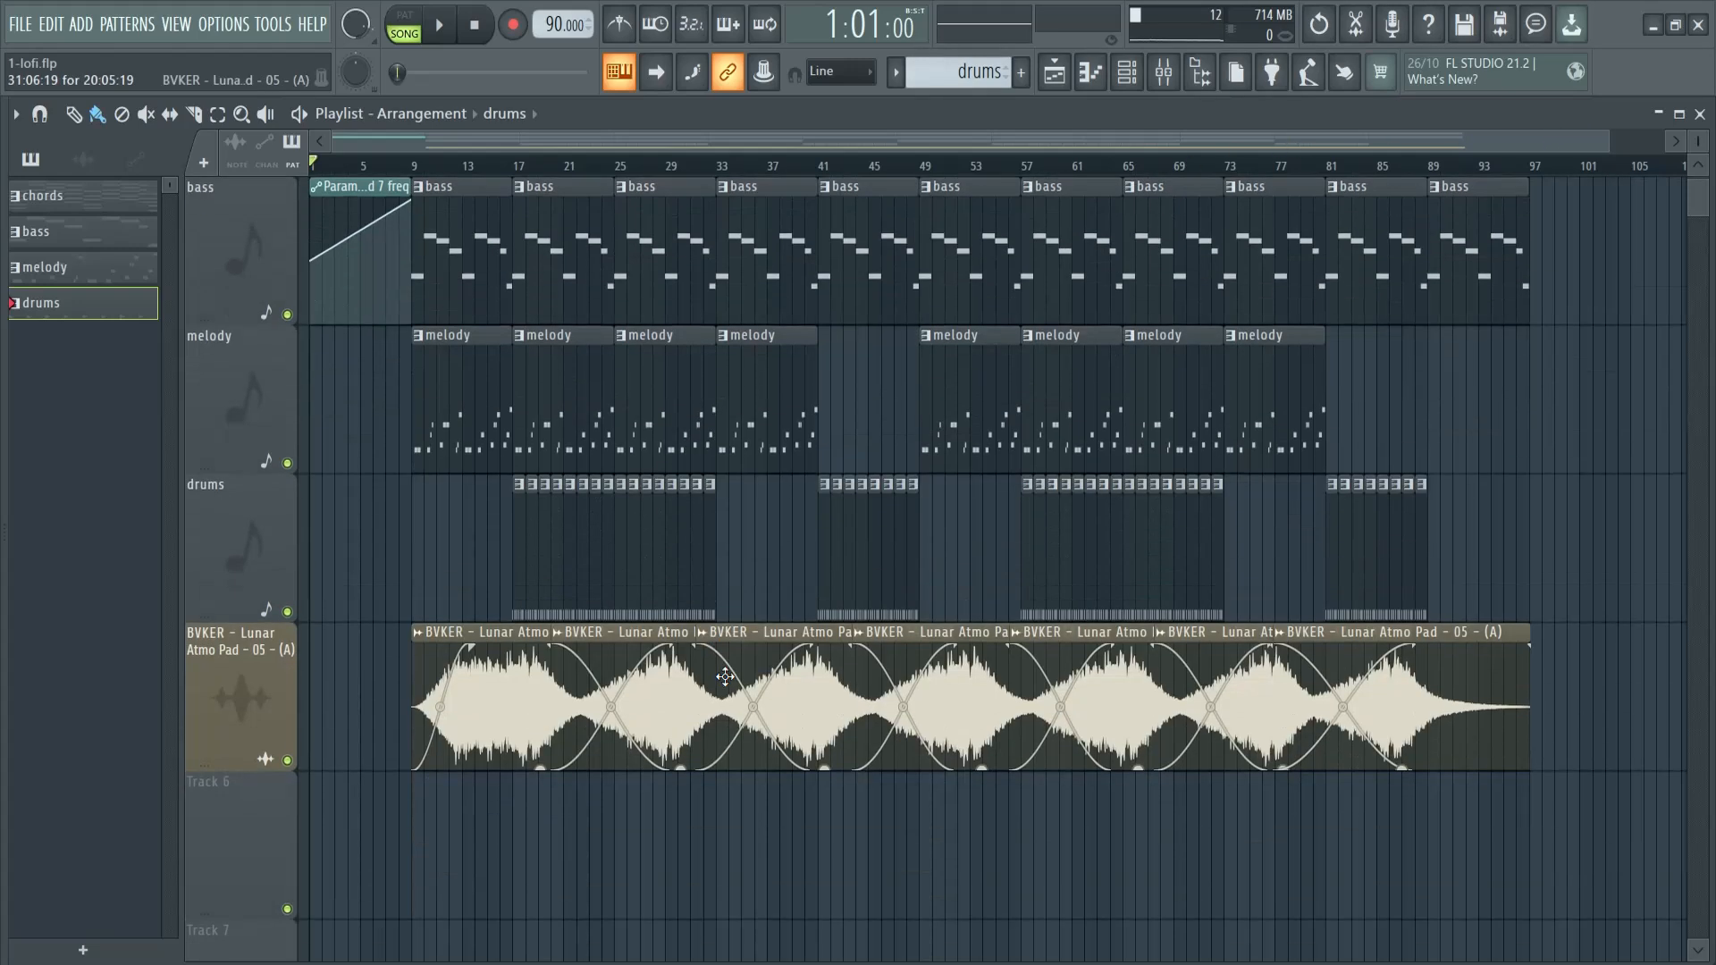
scroll(786, 677, "up", 1)
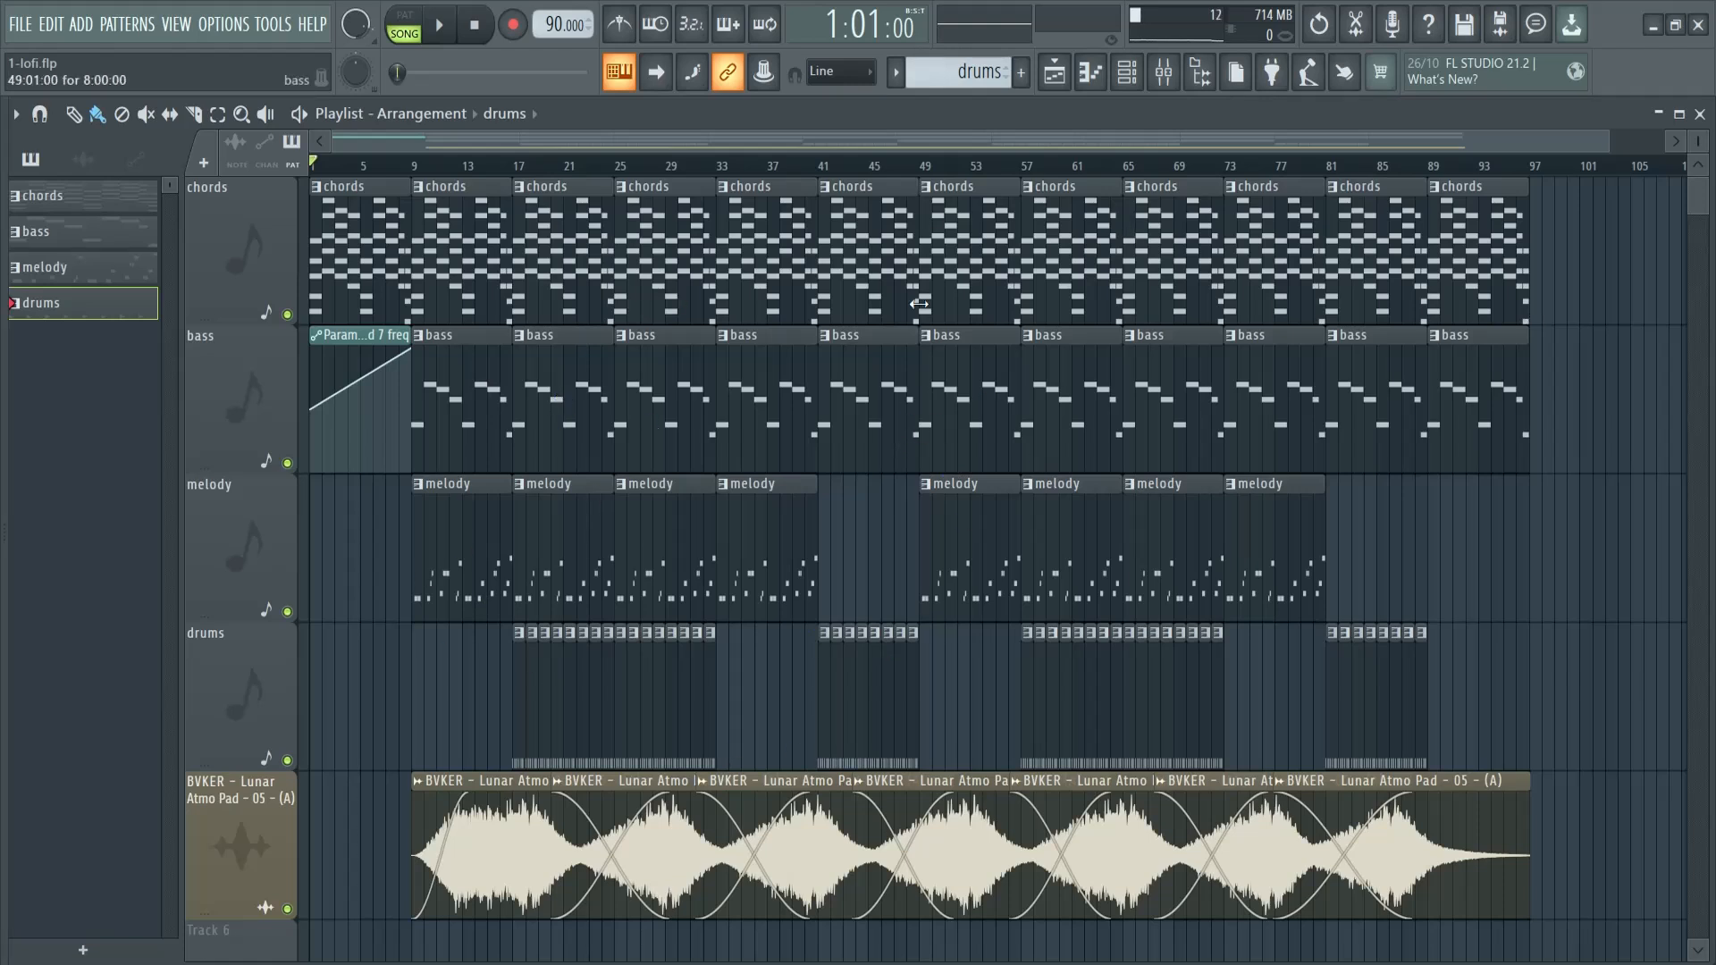
left_click_drag(628, 140, 491, 135)
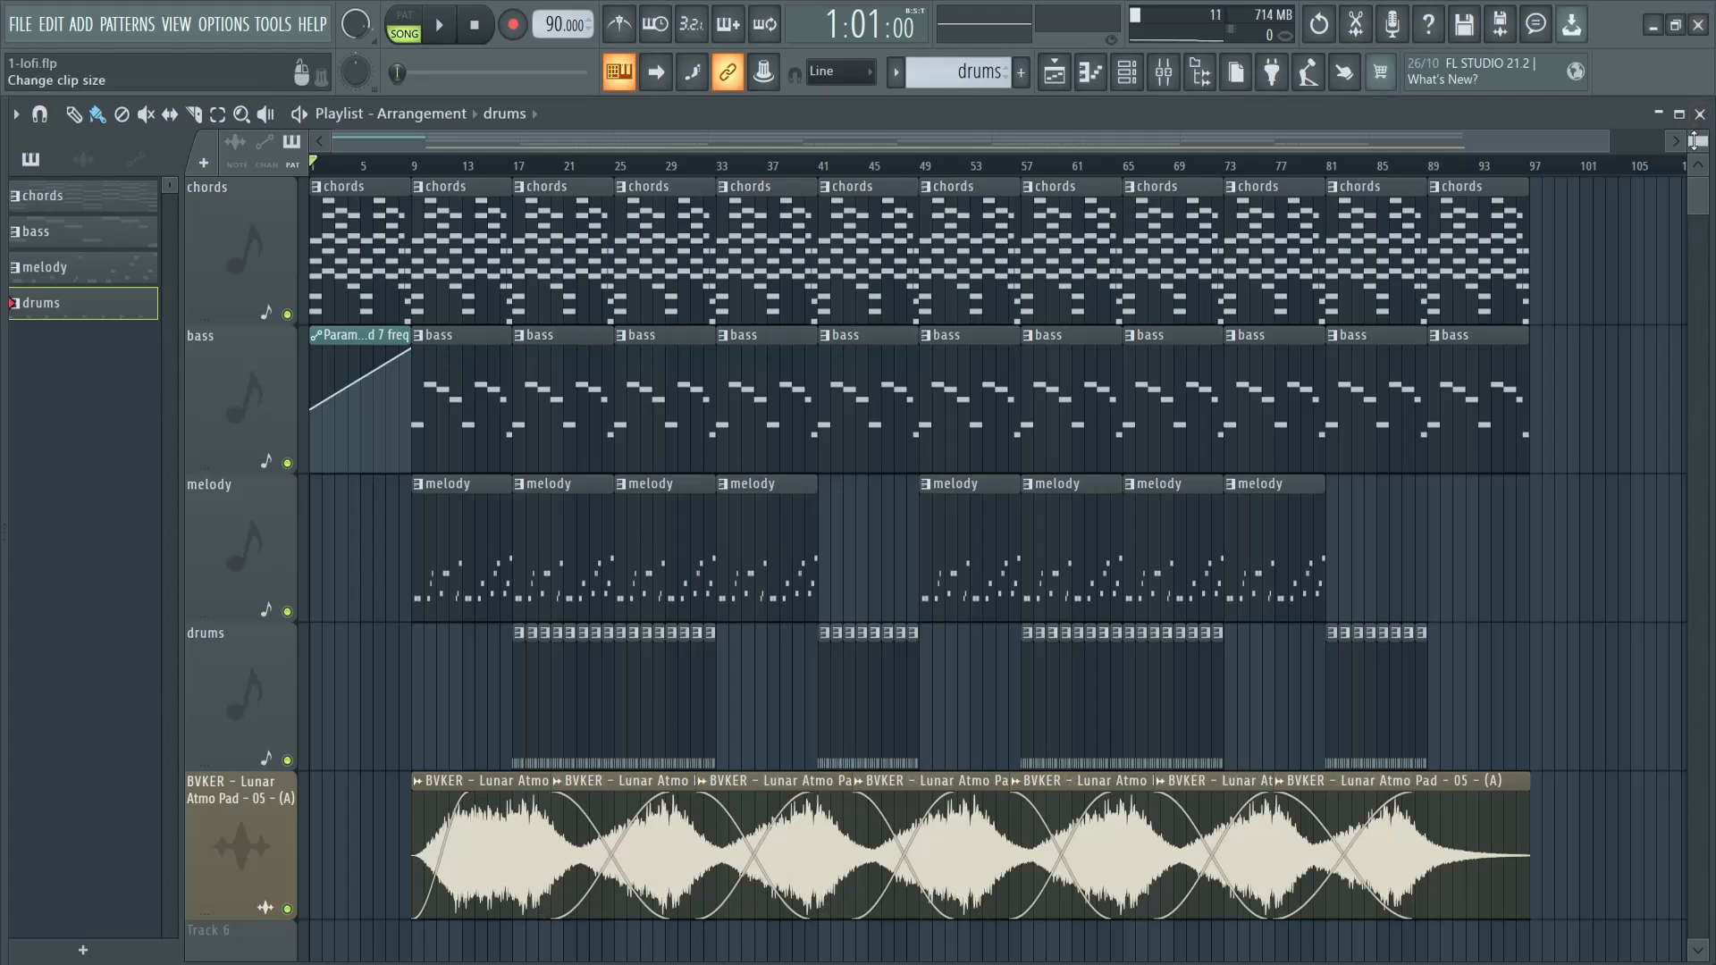
left_click_drag(1694, 140, 39, 158)
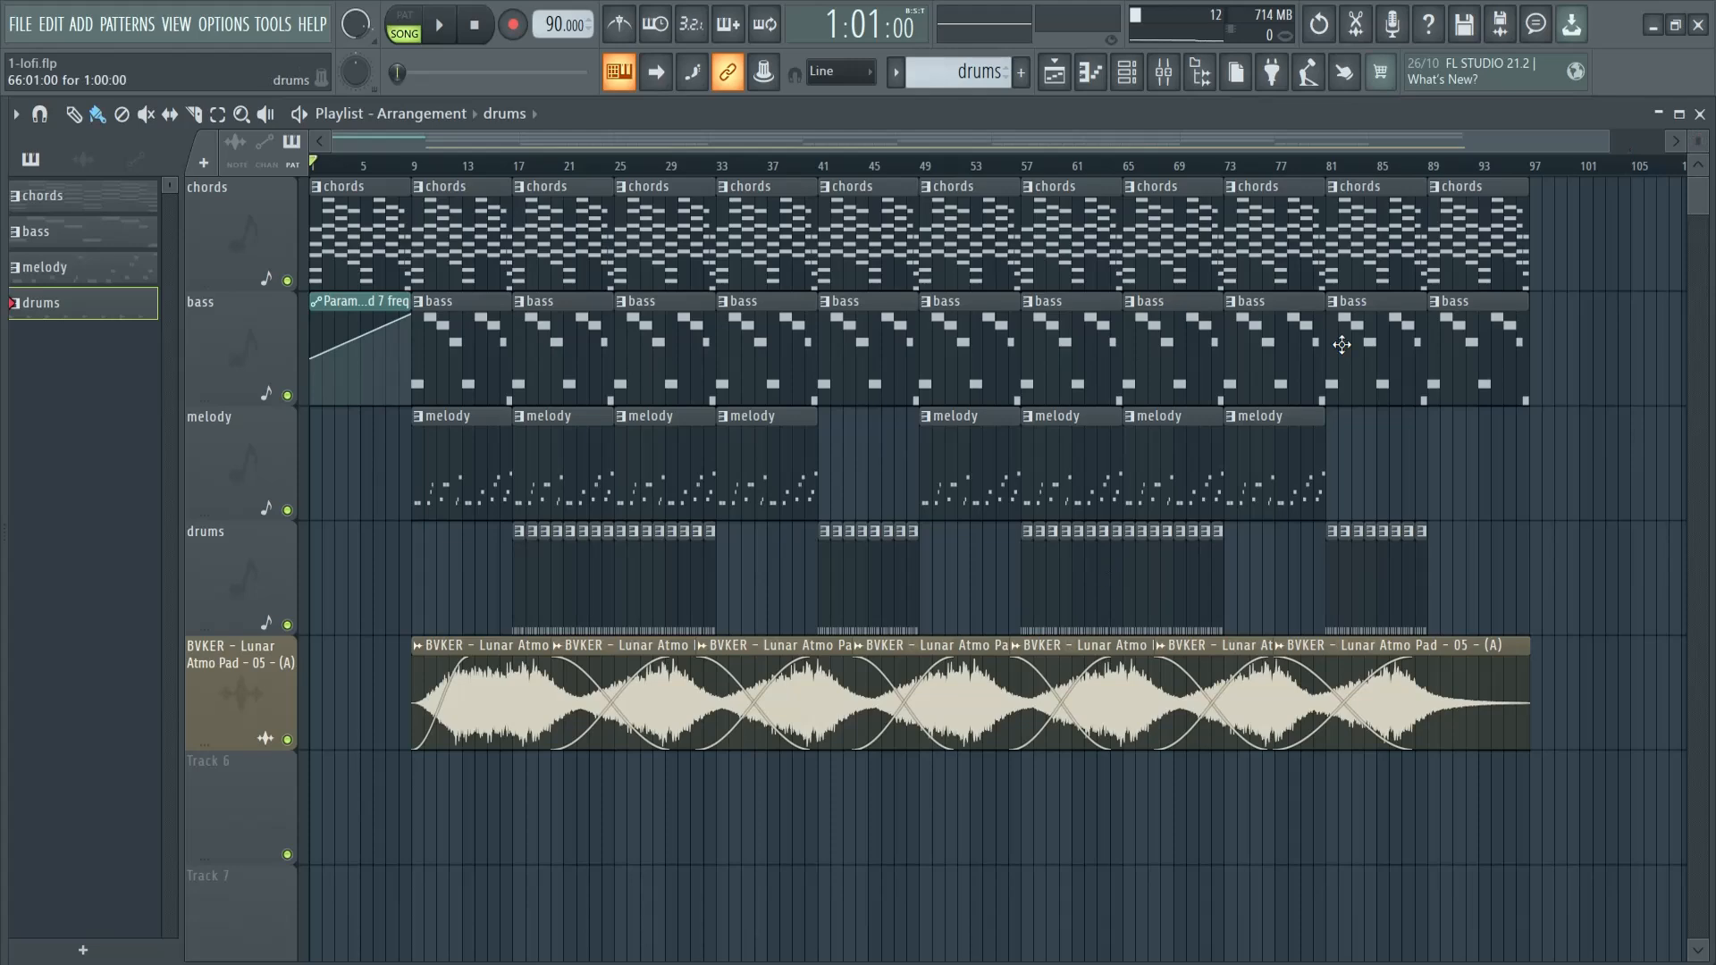
left_click_drag(3, 414, 165, 416)
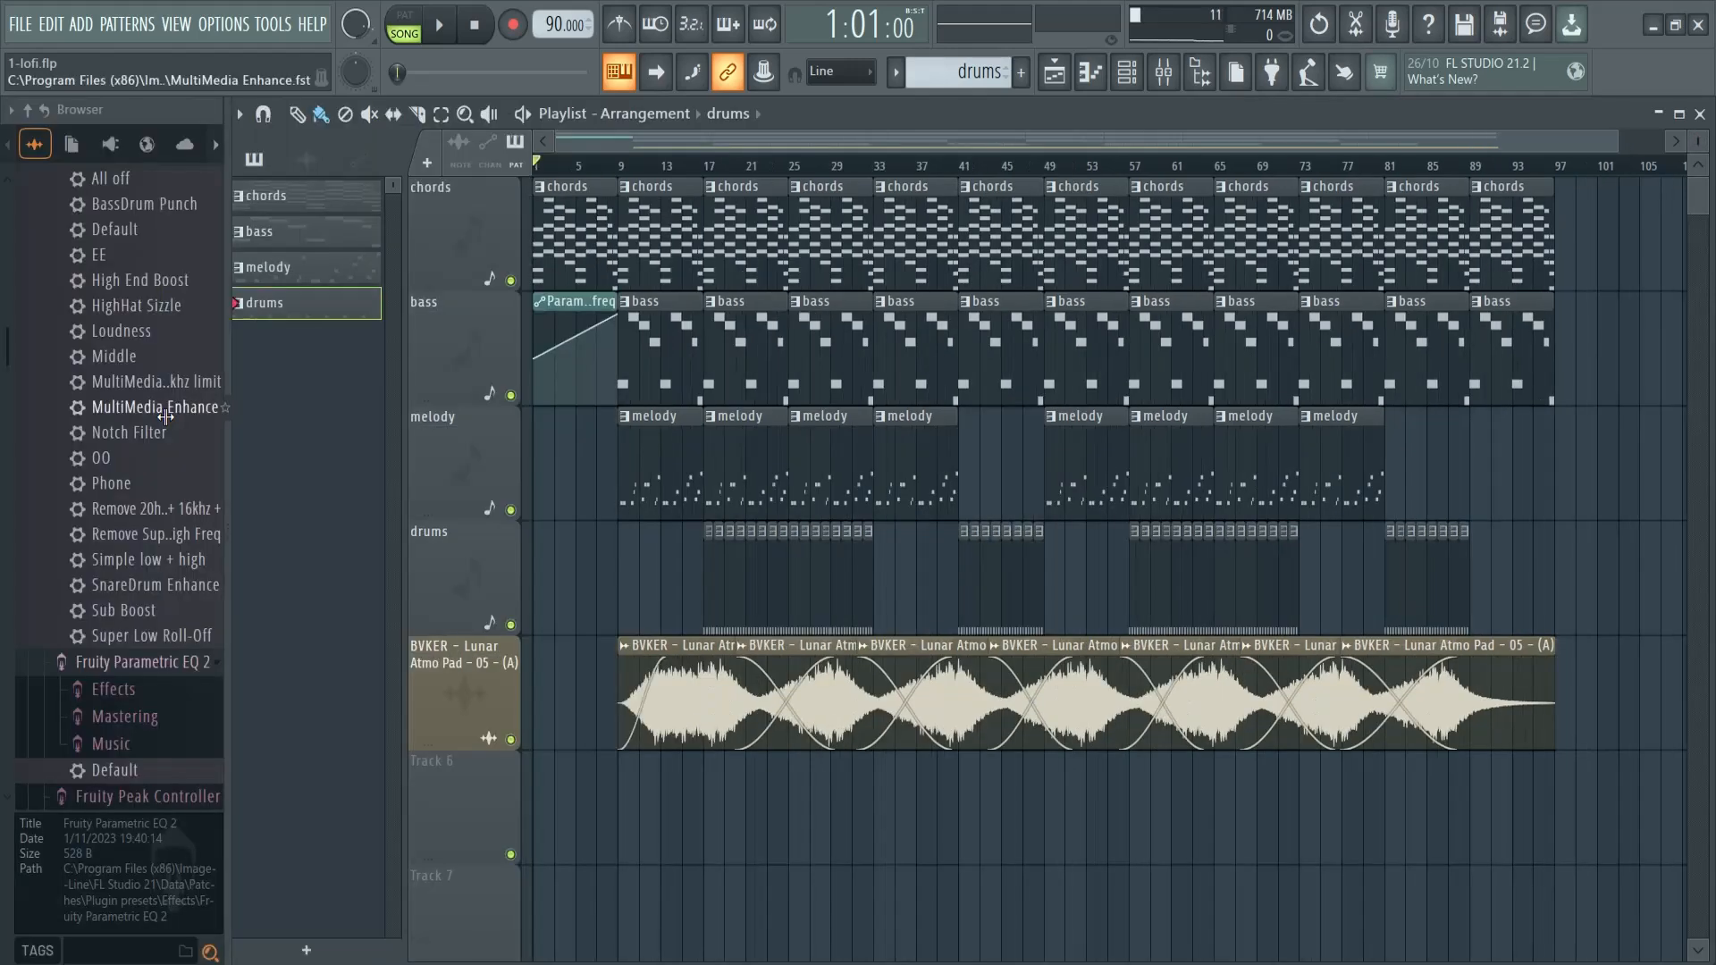